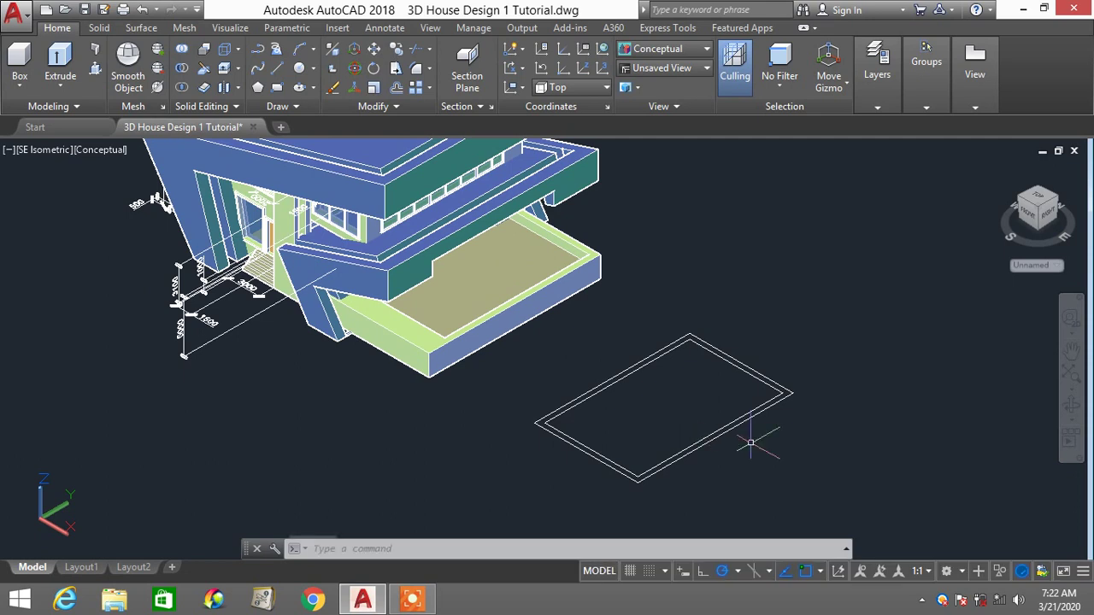
Erase all the lines of the leftover double rectangular outline beside the house
click(780, 451)
click(684, 348)
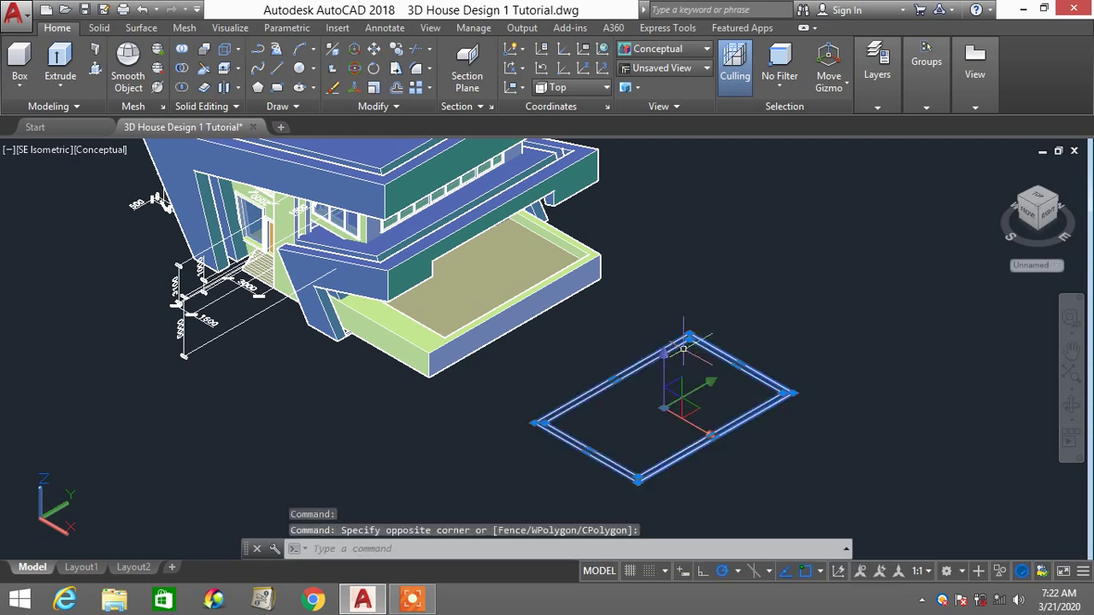
key(Delete)
click(566, 476)
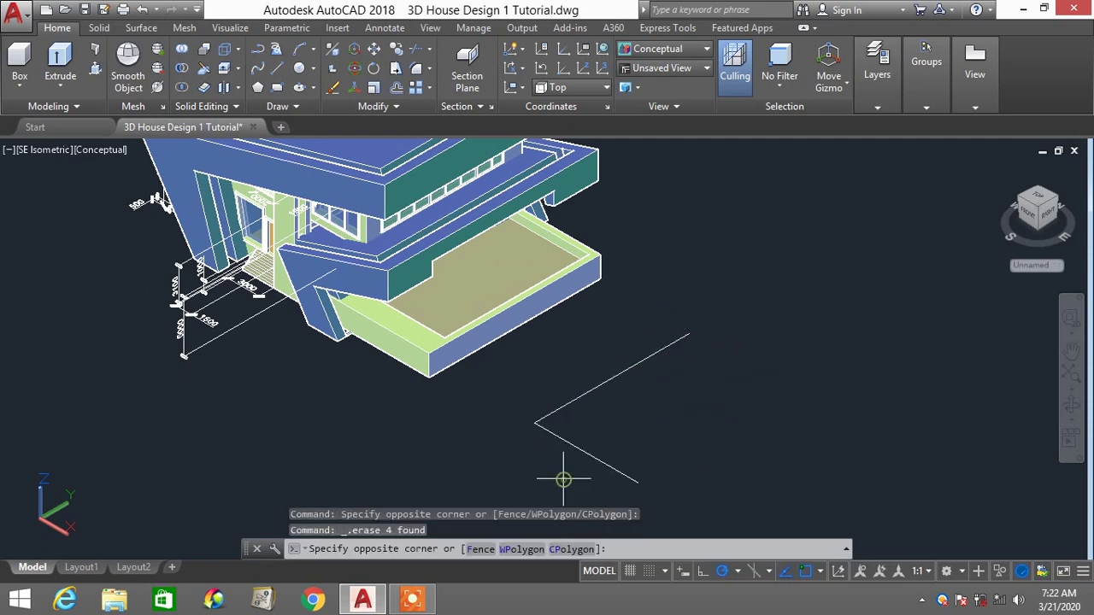
click(523, 341)
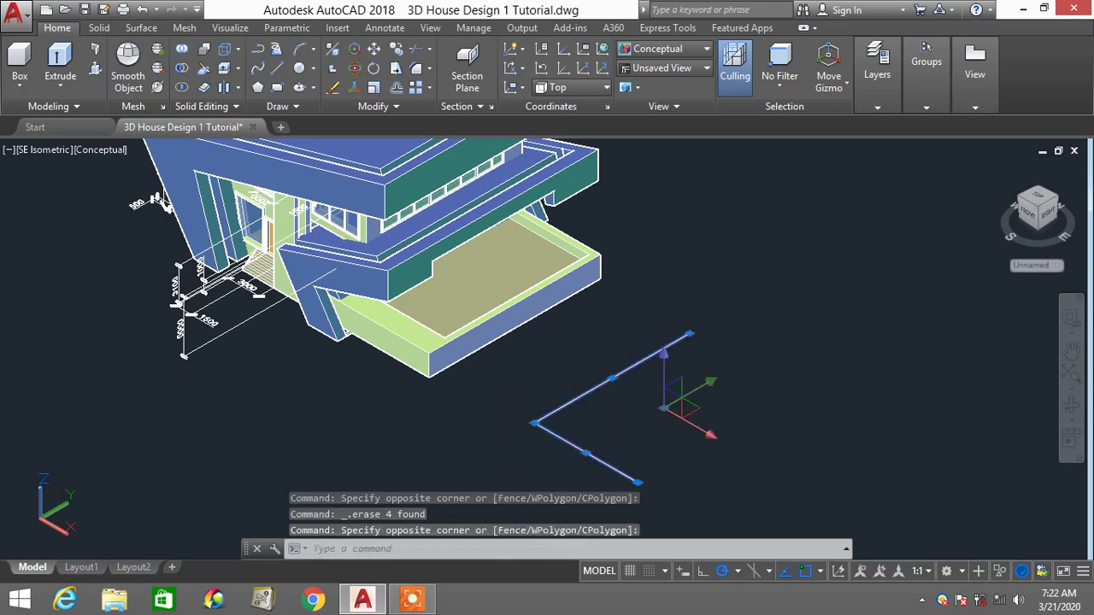
key(Delete)
Examine the house's sloped roof, canopy and terrace in 3D from the front corner
scroll(466, 270, down, 2)
scroll(466, 270, up, 4)
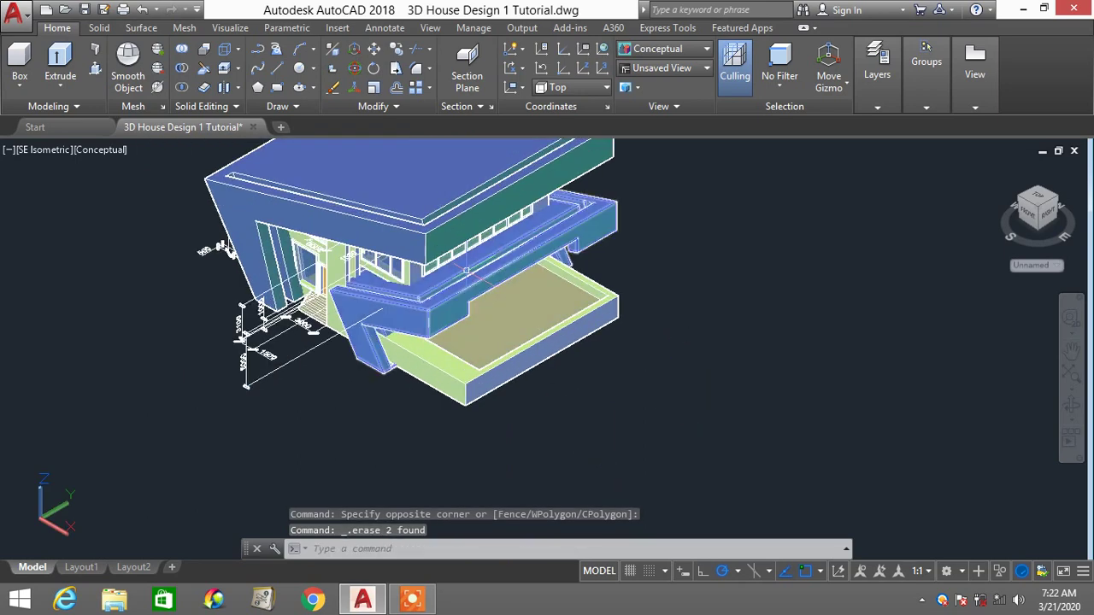
shift+middle_drag(469, 271, 559, 346)
scroll(549, 295, up, 2)
scroll(559, 346, down, 3)
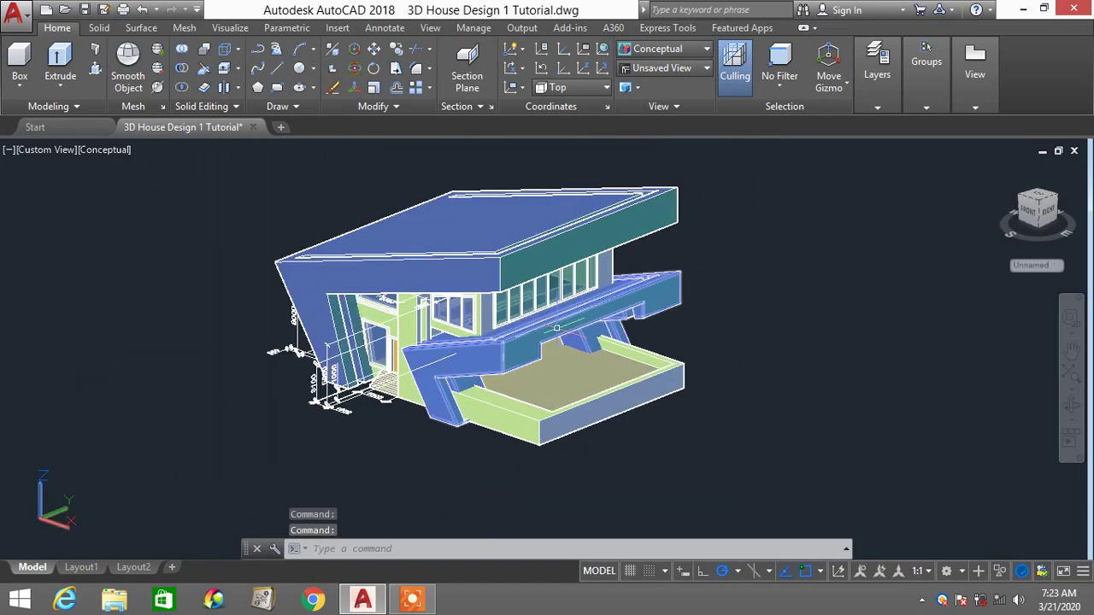
scroll(557, 325, up, 2)
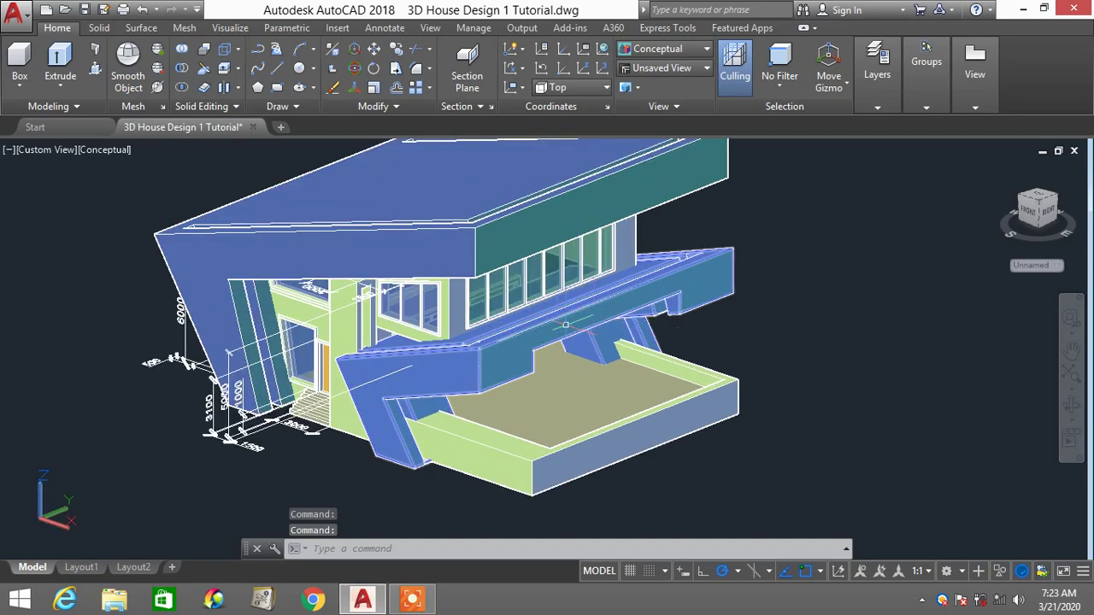
mouse_move(575, 324)
shift+middle_down()
mouse_move(596, 359)
mouse_move(588, 327)
mouse_move(601, 294)
mouse_move(610, 313)
mouse_move(570, 334)
shift+middle_up()
scroll(584, 327, down, 2)
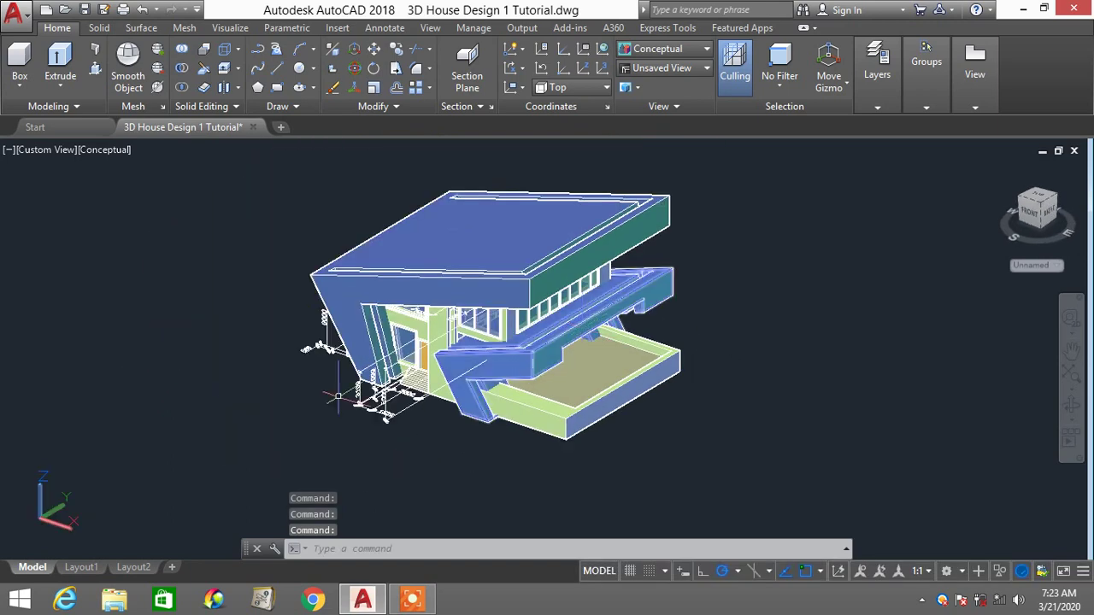
Switch to the Top view and turn off the ROOF1 layer
click(38, 153)
click(53, 189)
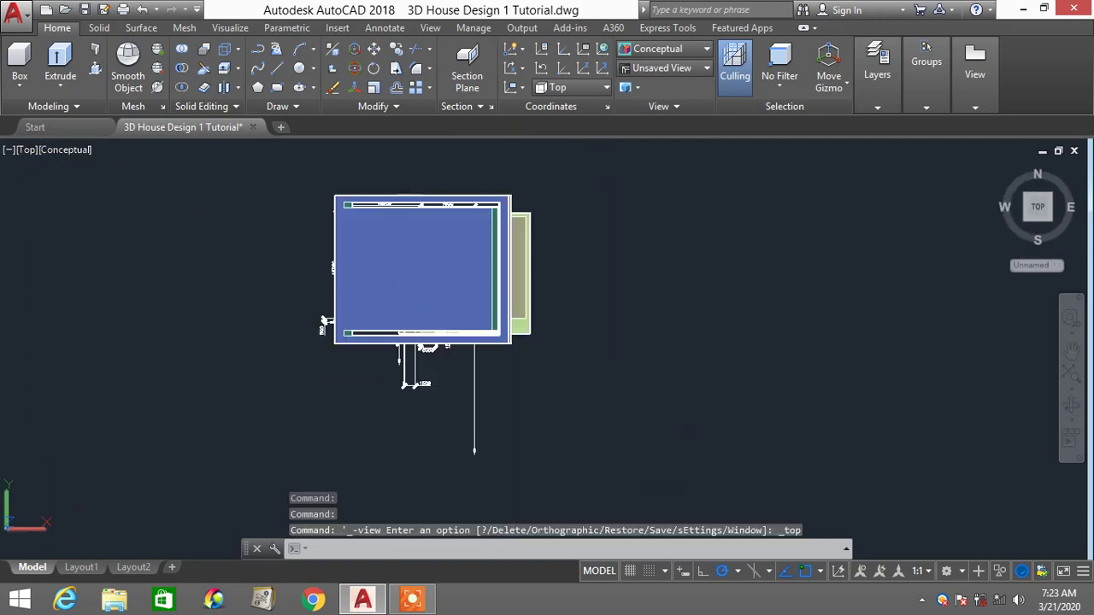
middle_drag(428, 277, 476, 332)
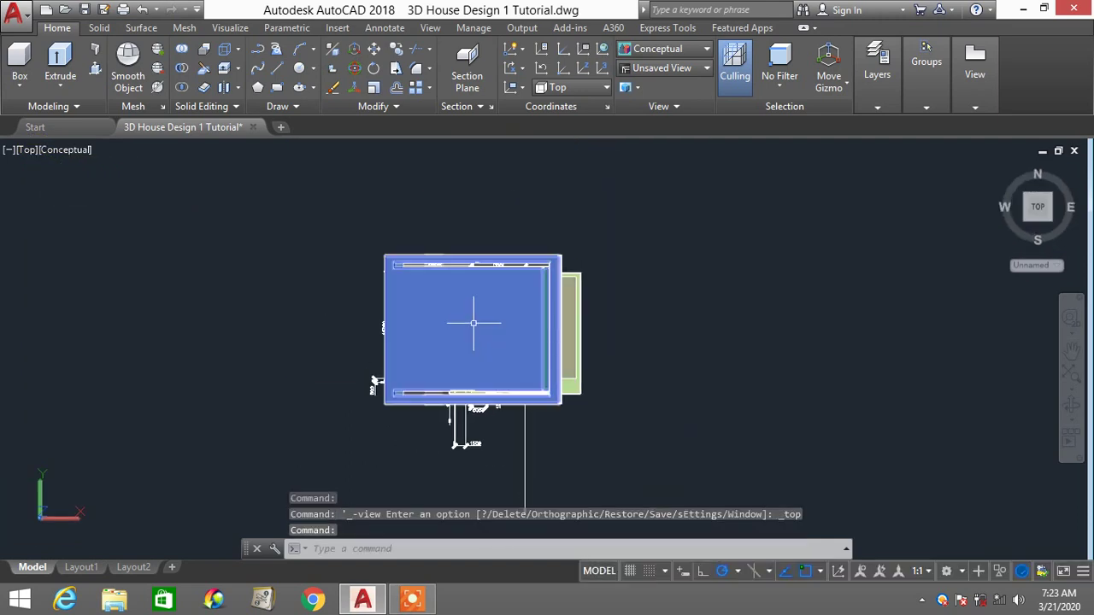
scroll(469, 314, up, 2)
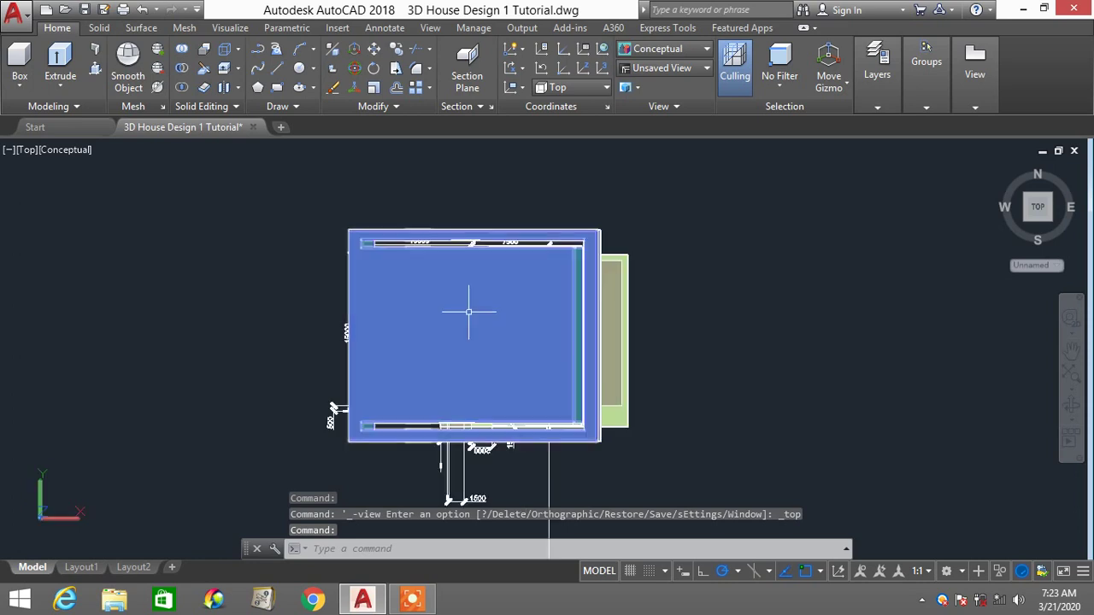
click(878, 108)
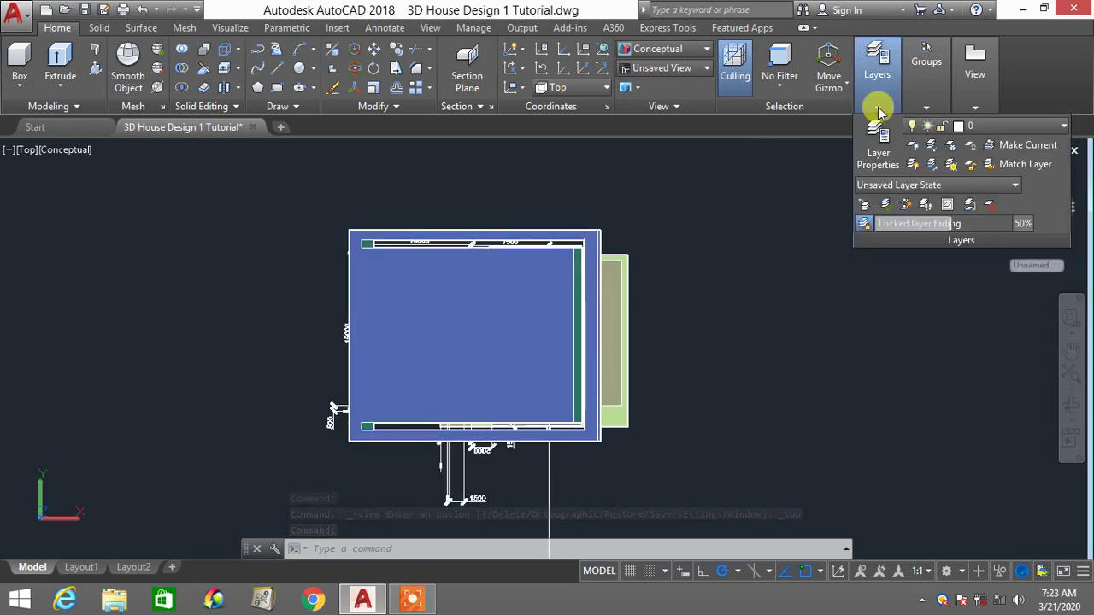
click(1038, 128)
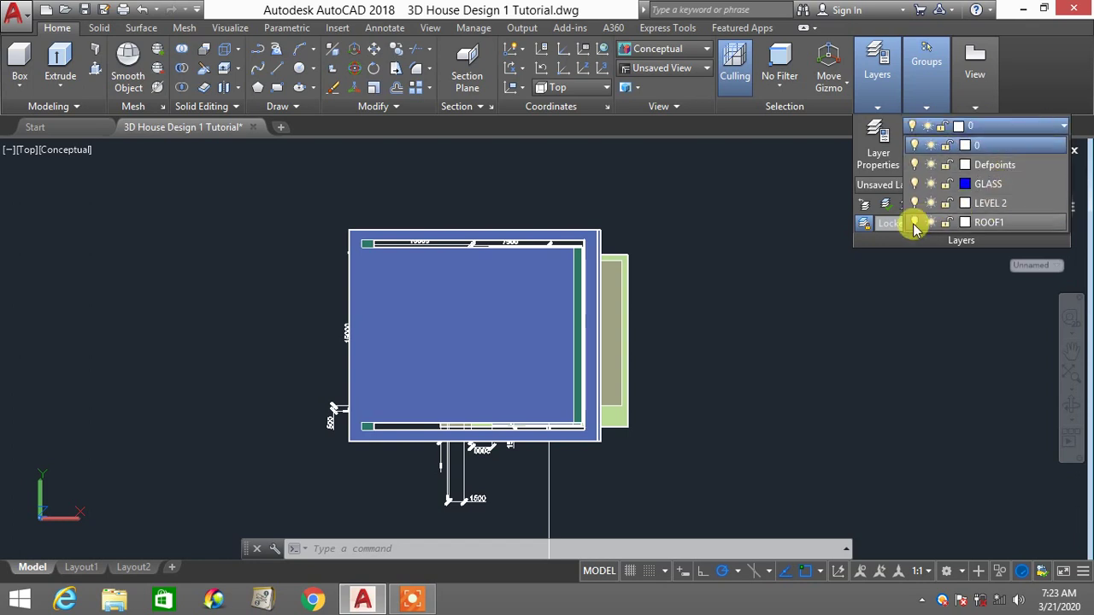
click(915, 224)
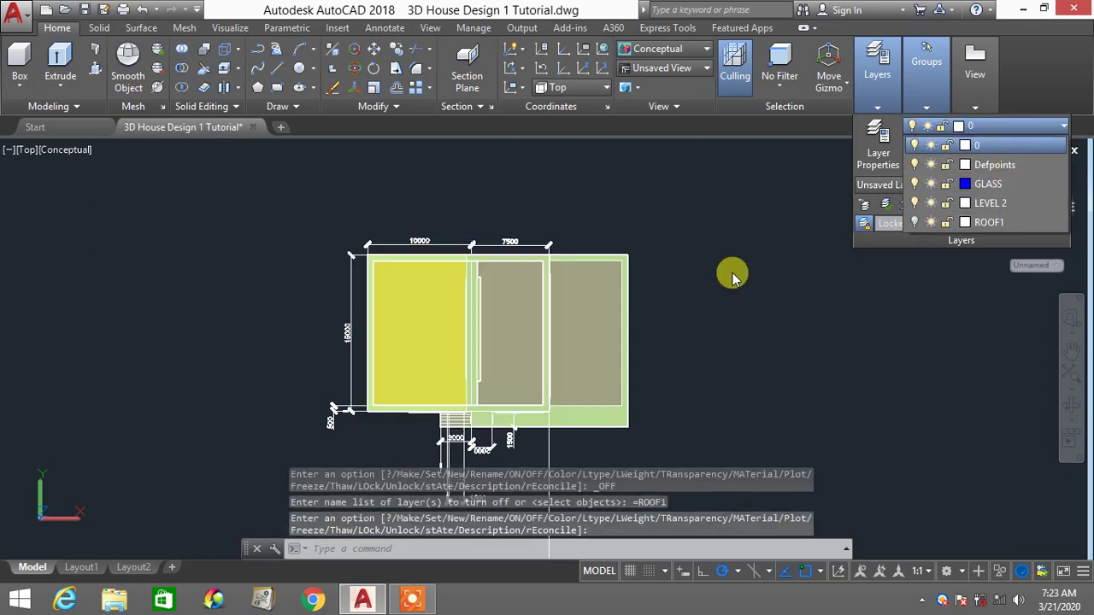
click(737, 331)
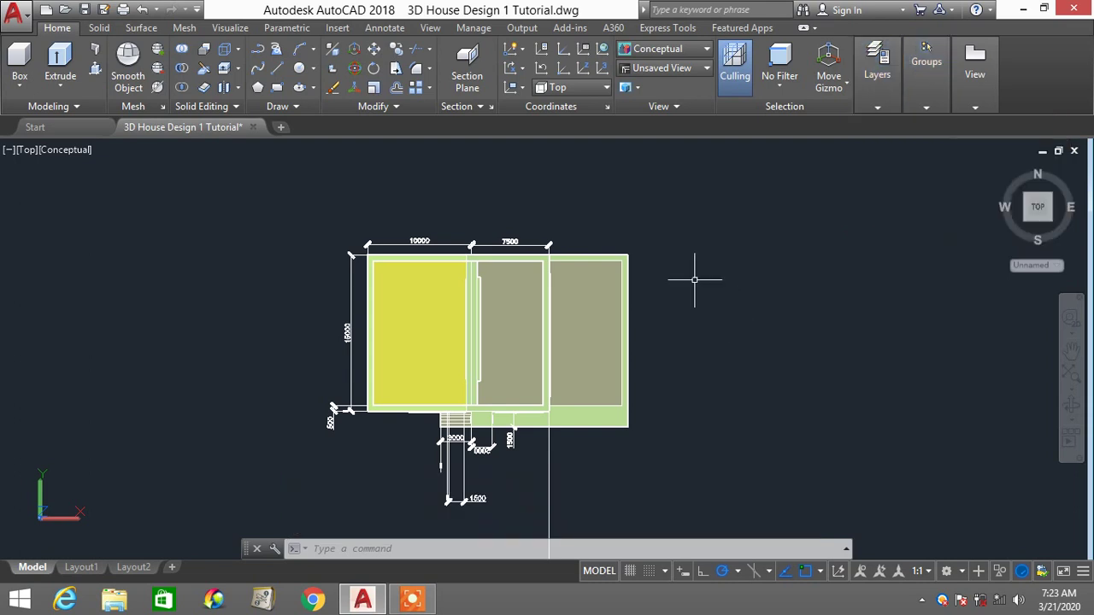
Inspect the roofless house in 3D, return to the Top view and set the visual style to 2D Wireframe
scroll(651, 366, up, 3)
scroll(593, 338, down, 2)
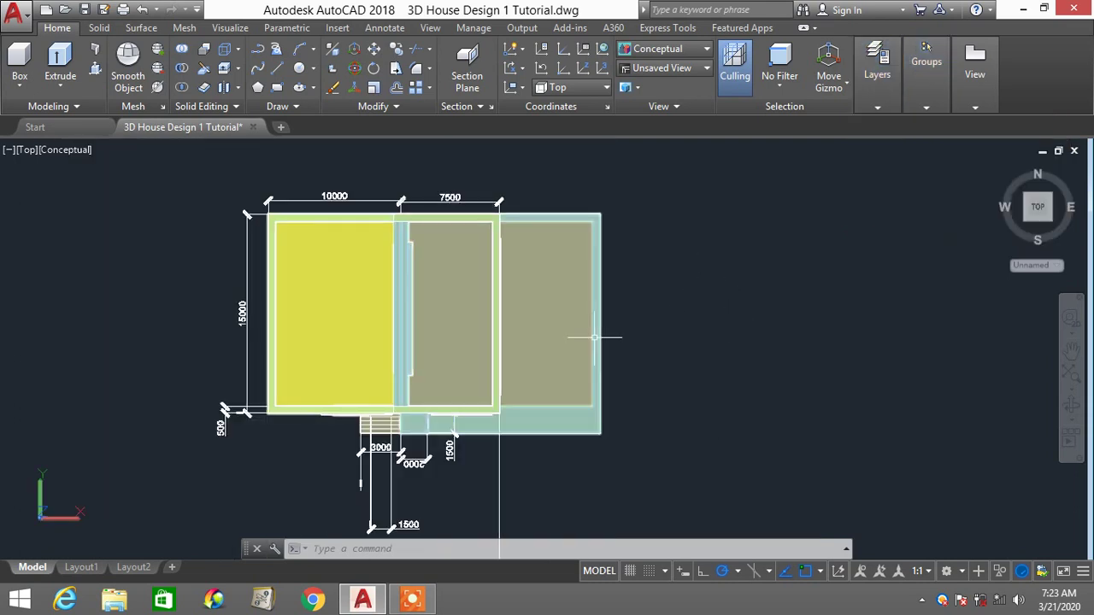
click(561, 333)
mouse_move(561, 333)
shift+middle_down()
mouse_move(533, 306)
mouse_move(532, 240)
mouse_move(592, 208)
mouse_move(584, 188)
mouse_move(583, 227)
mouse_move(550, 203)
mouse_move(512, 216)
mouse_move(498, 249)
mouse_move(567, 249)
mouse_move(584, 198)
mouse_move(537, 182)
mouse_move(590, 210)
mouse_move(593, 238)
mouse_move(564, 246)
mouse_move(569, 254)
mouse_move(562, 219)
mouse_move(569, 225)
mouse_move(557, 232)
mouse_move(621, 304)
shift+middle_up()
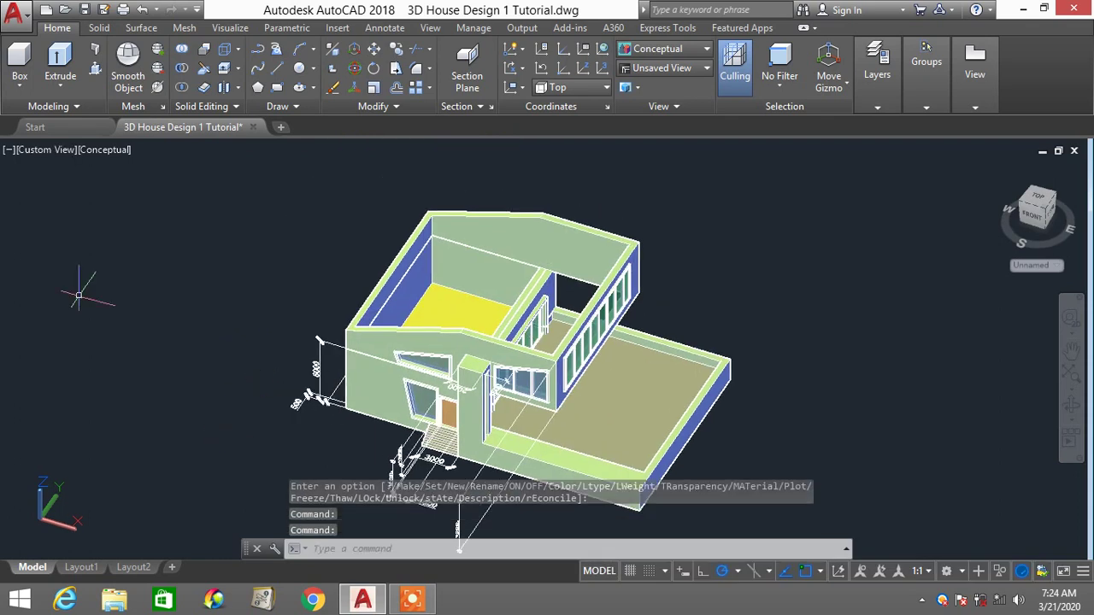
click(47, 152)
key(Escape)
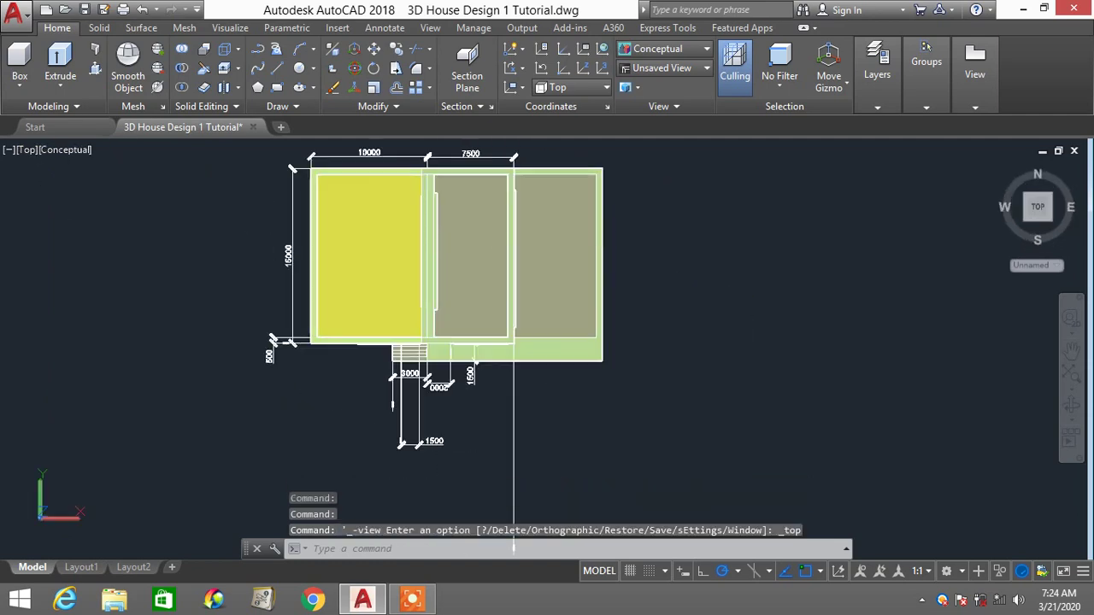
scroll(461, 248, up, 5)
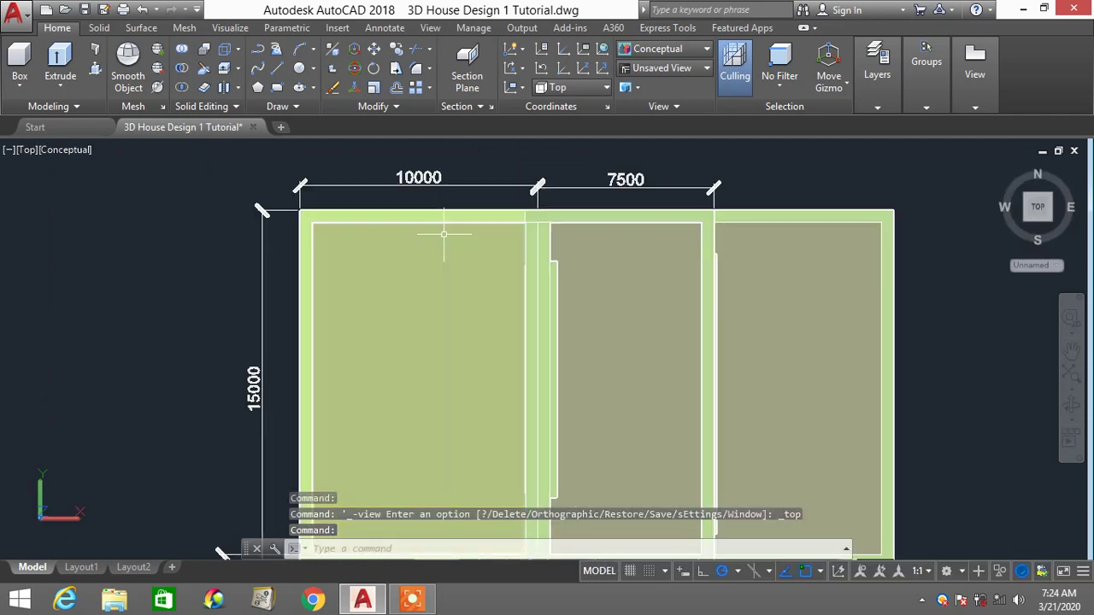
scroll(443, 233, down, 1)
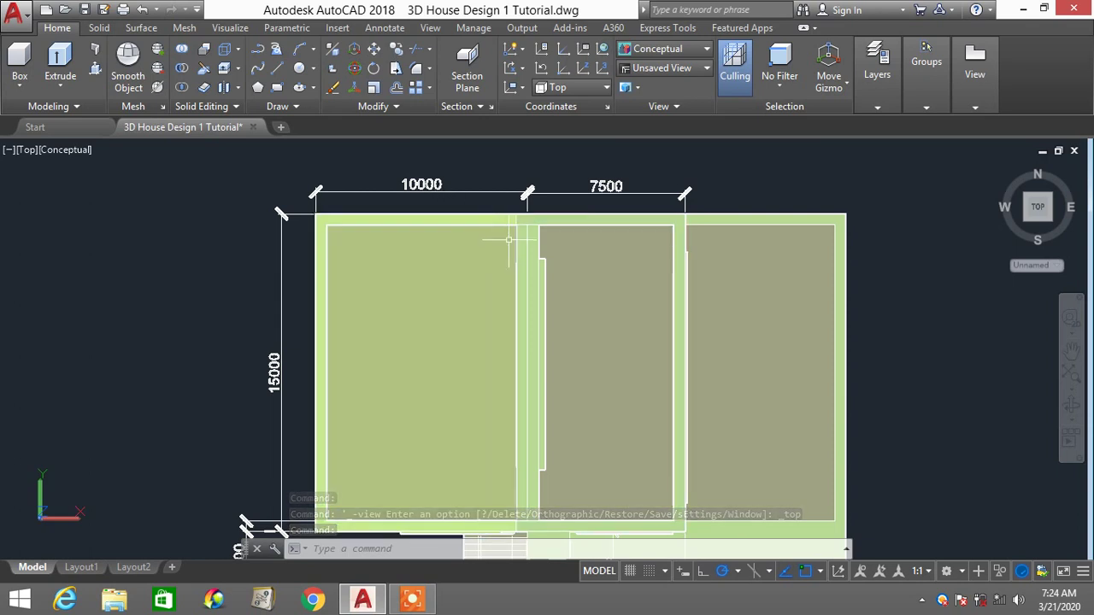
scroll(508, 273, down, 4)
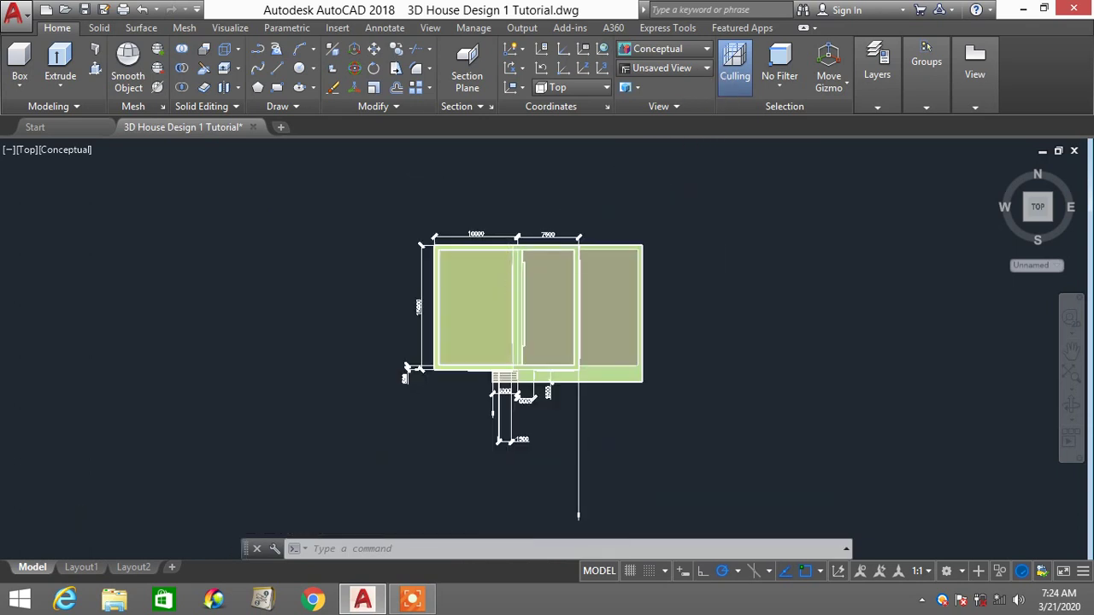
scroll(513, 272, up, 2)
click(675, 52)
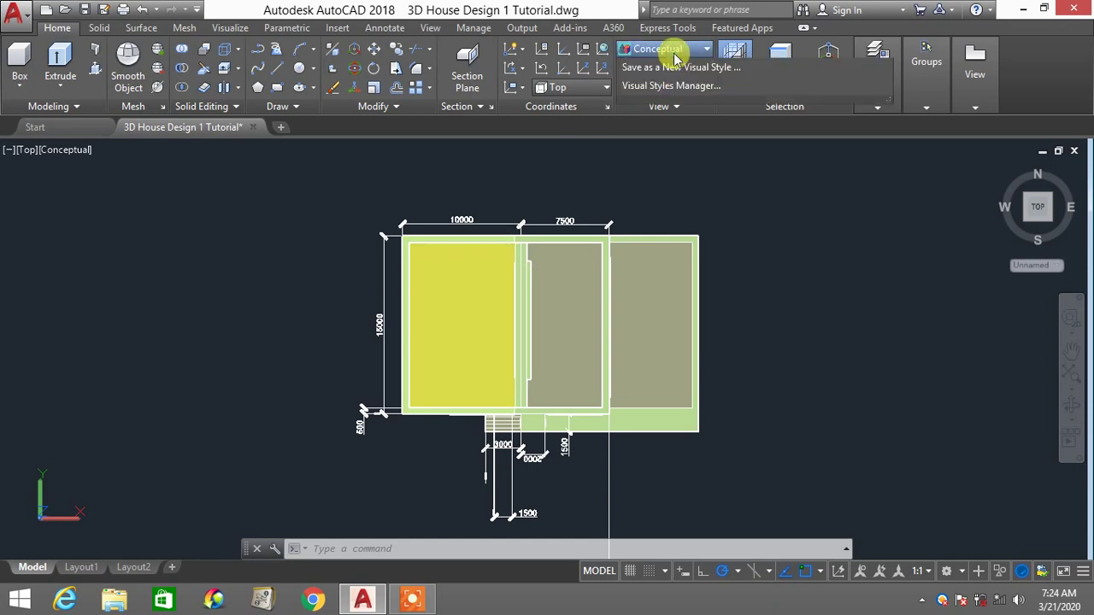
click(642, 101)
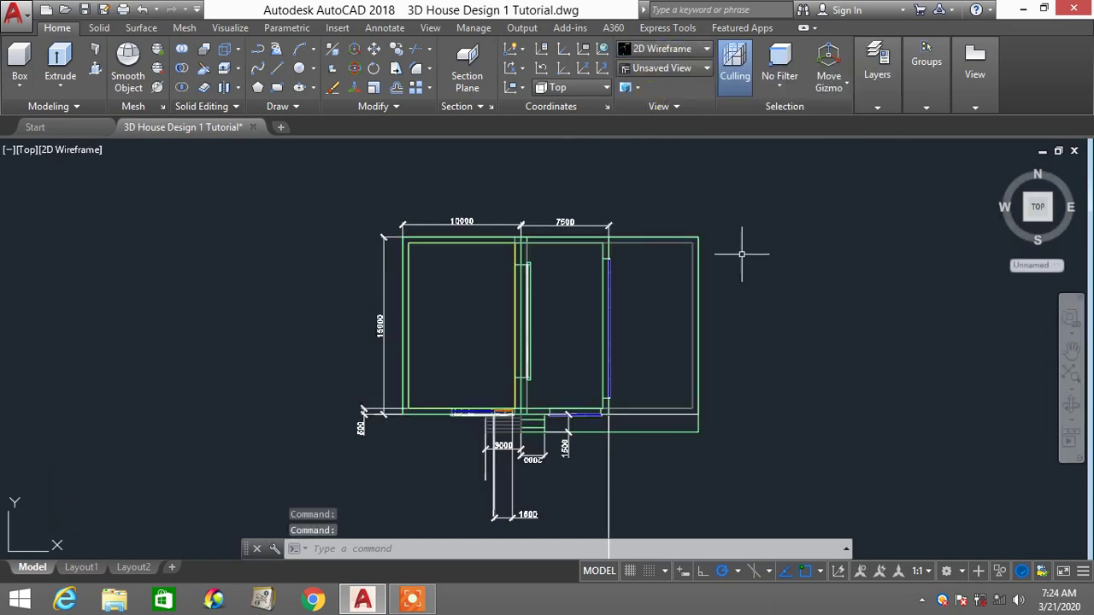
middle_drag(741, 253, 543, 243)
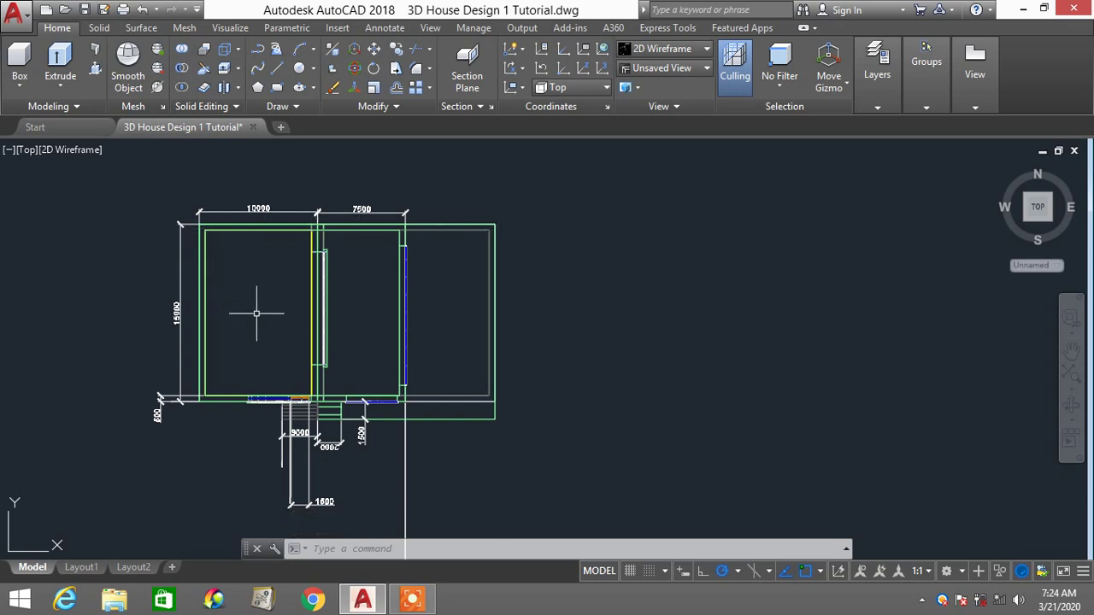
Draw a closed rectangle of lines, 10000 wide and 15000 high, in the empty space east of the house plan
text(l)
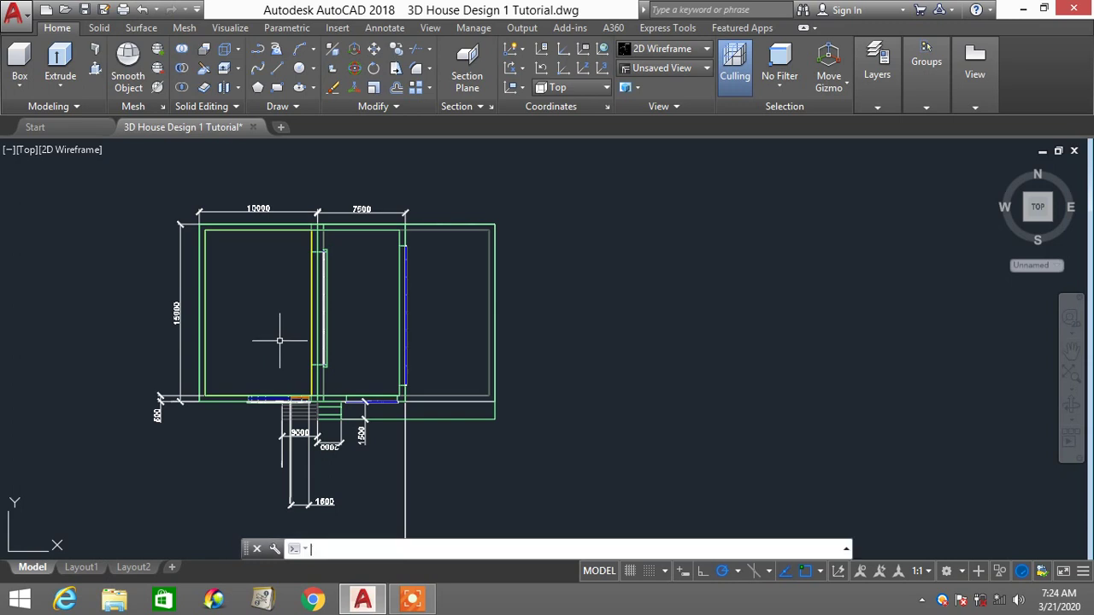
key(BackSpace)
text(l)
key(Return)
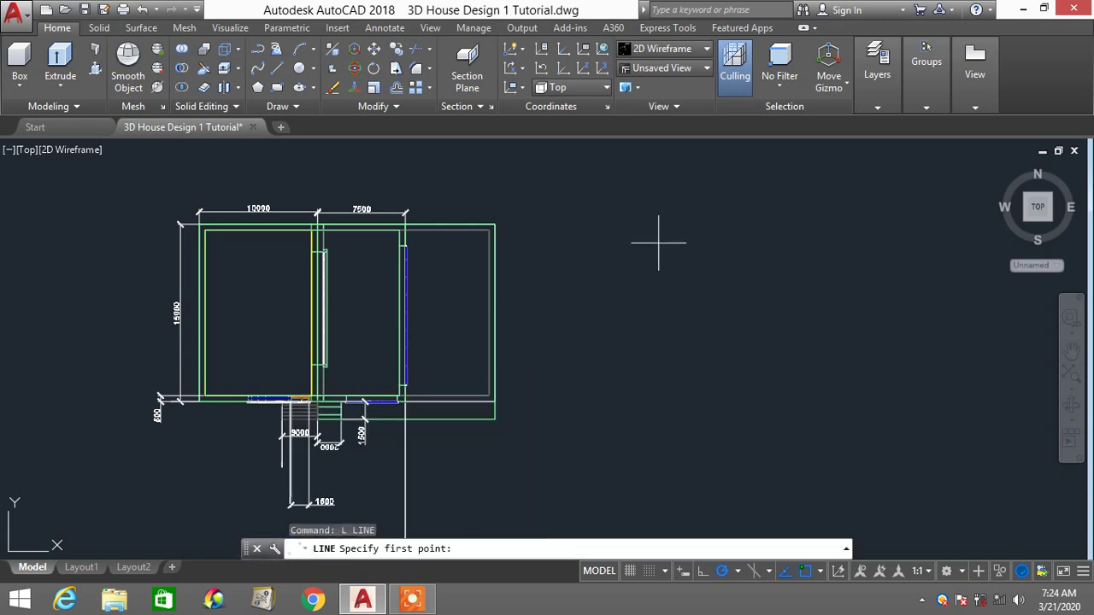
click(614, 220)
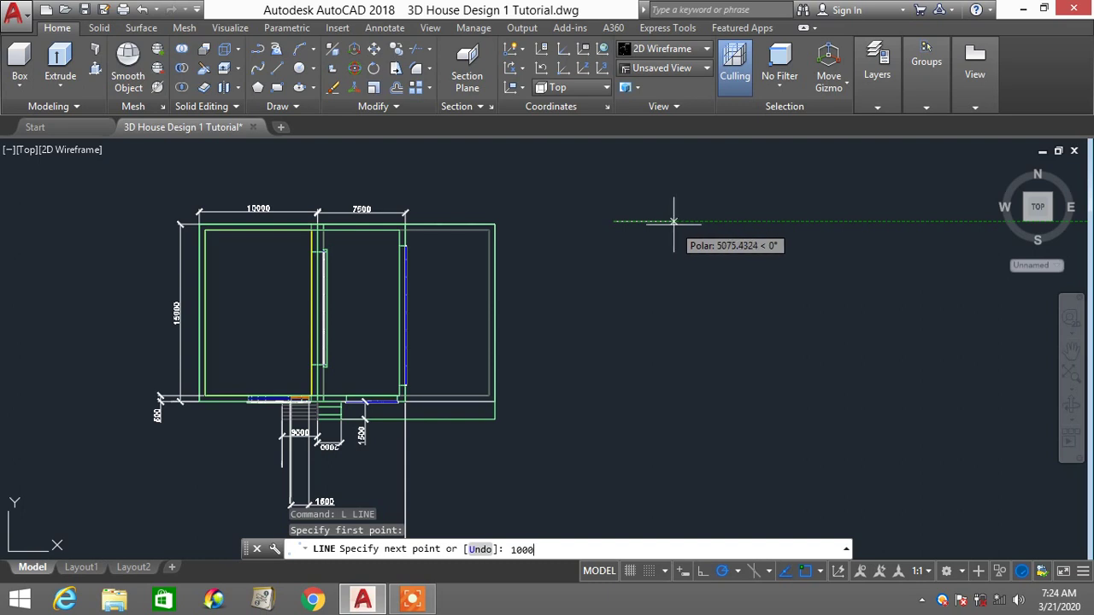
key(Return)
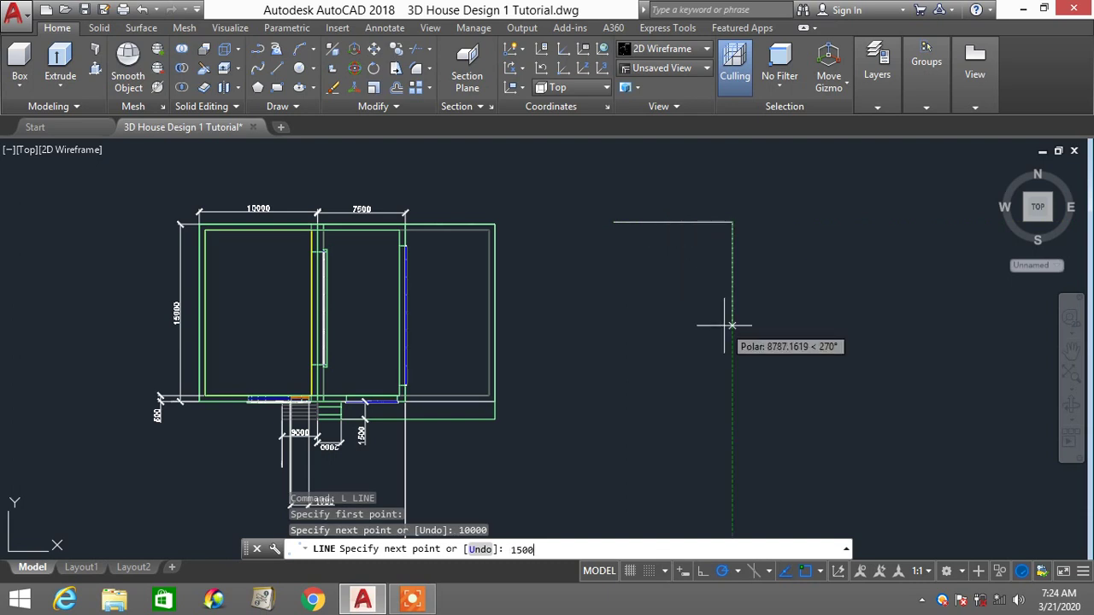
text(15000)
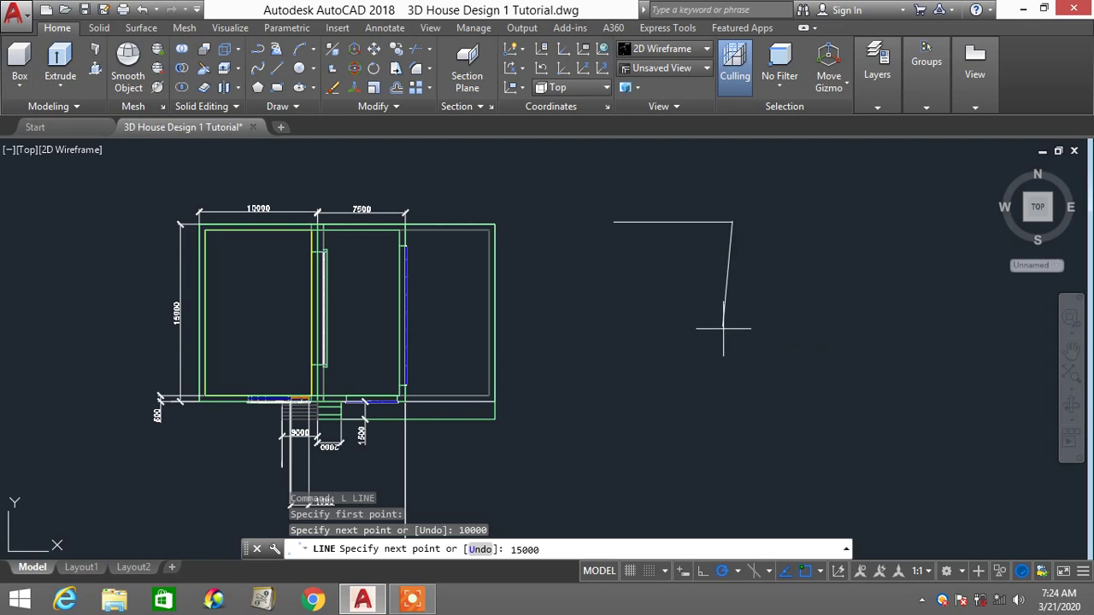
key(Return)
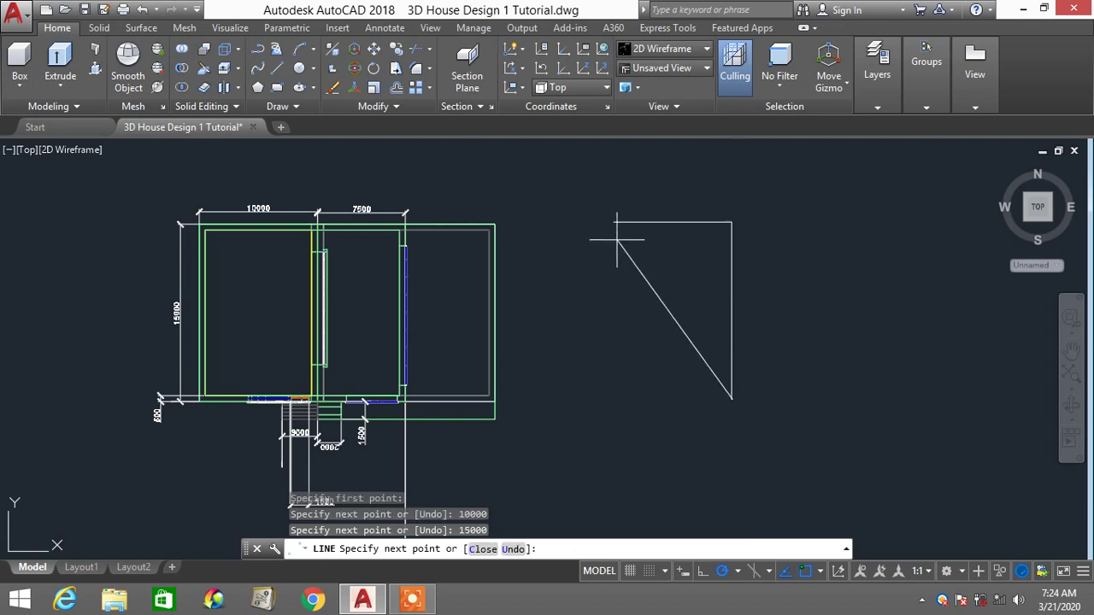
mouse_move(613, 222)
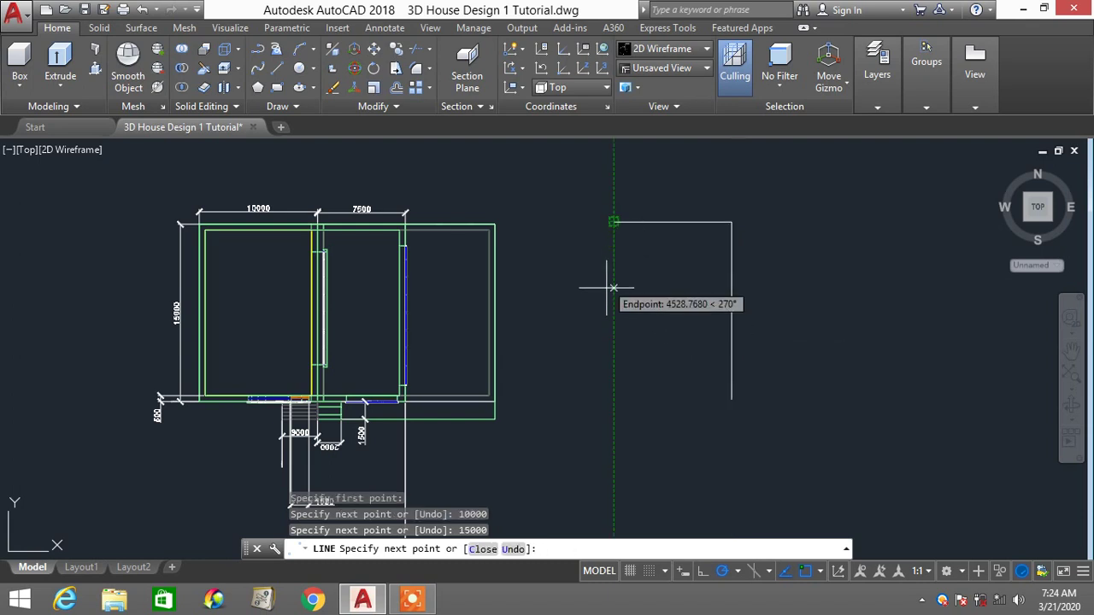
click(613, 399)
click(614, 222)
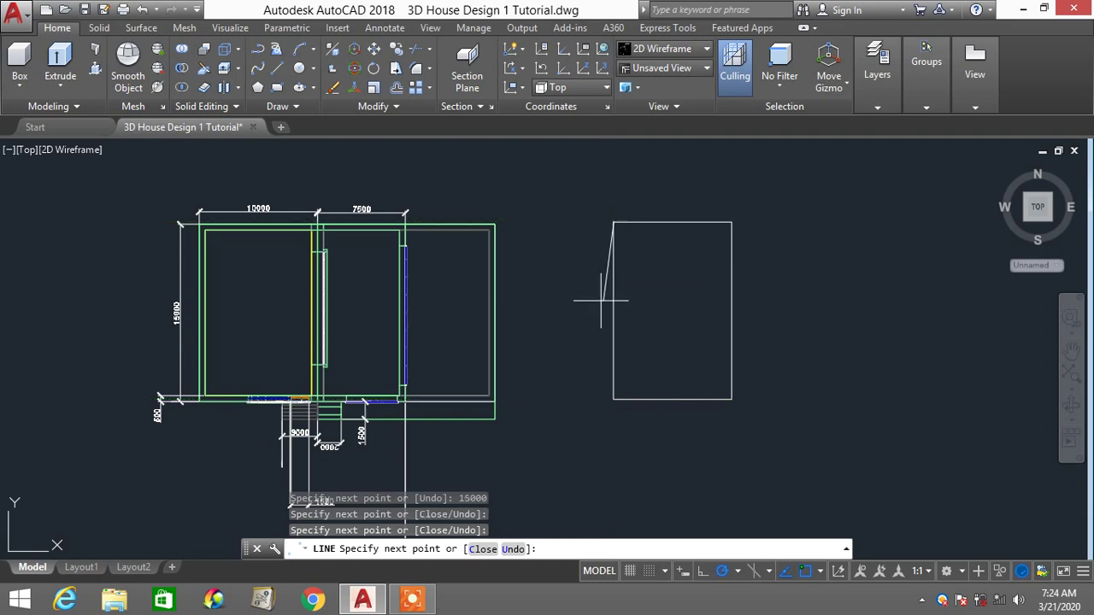
key(Escape)
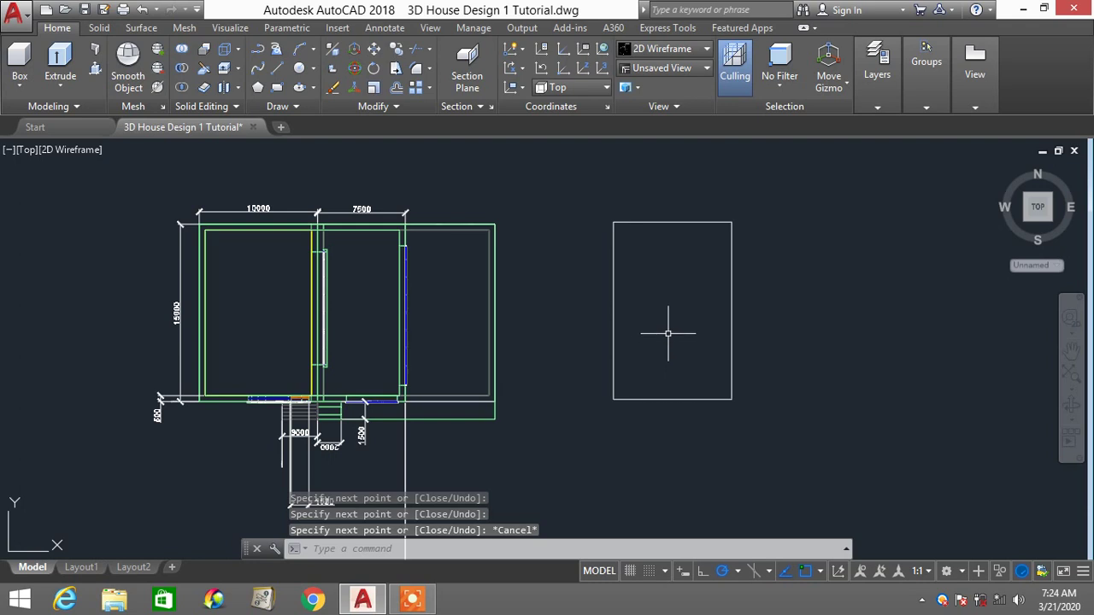
Examine the width dimensions along the north side of the house plan and compare them with the redrawn rectangle
scroll(320, 205, up, 5)
scroll(417, 251, up, 2)
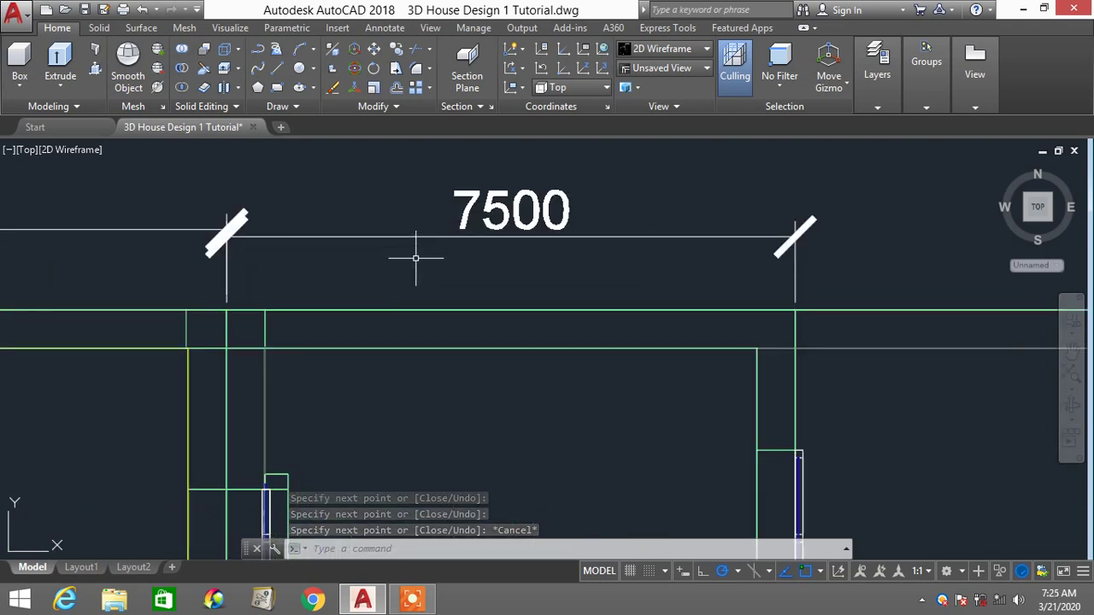
scroll(316, 309, down, 5)
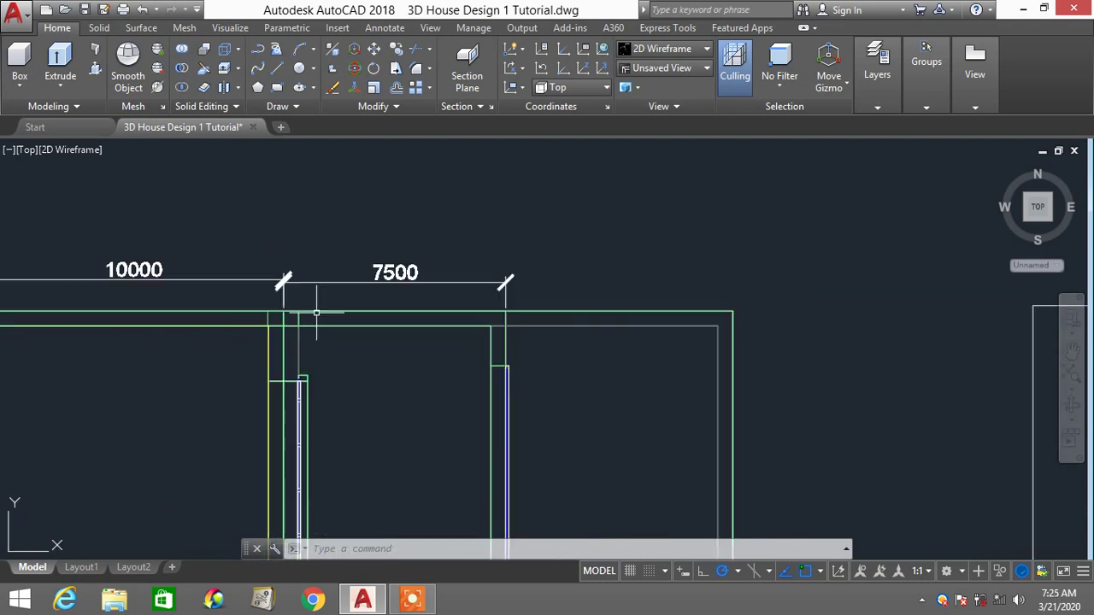
middle_drag(308, 326, 303, 281)
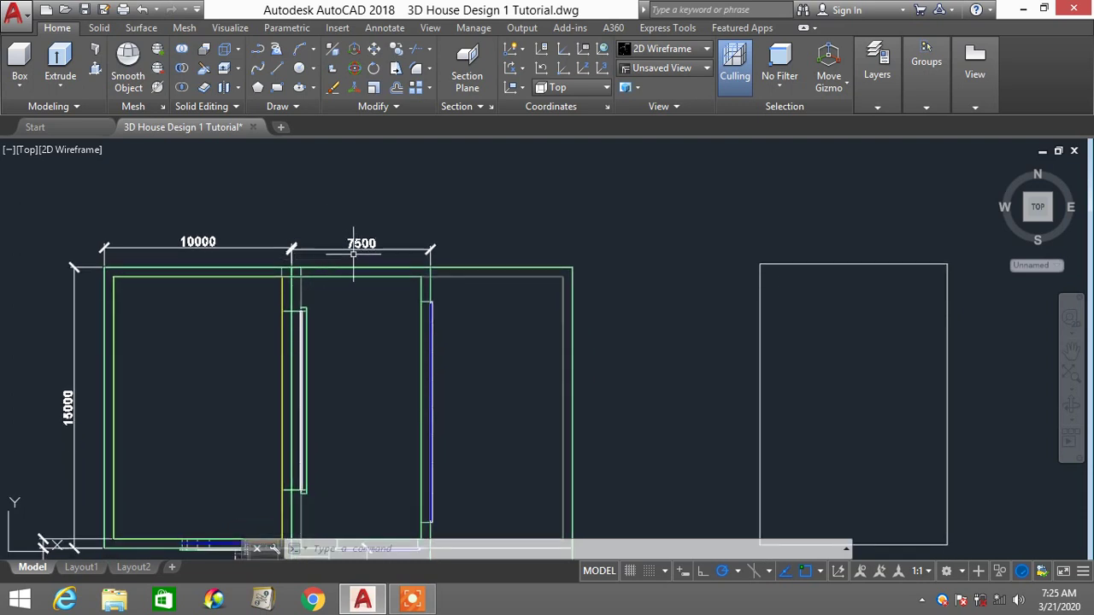
scroll(382, 285, down, 3)
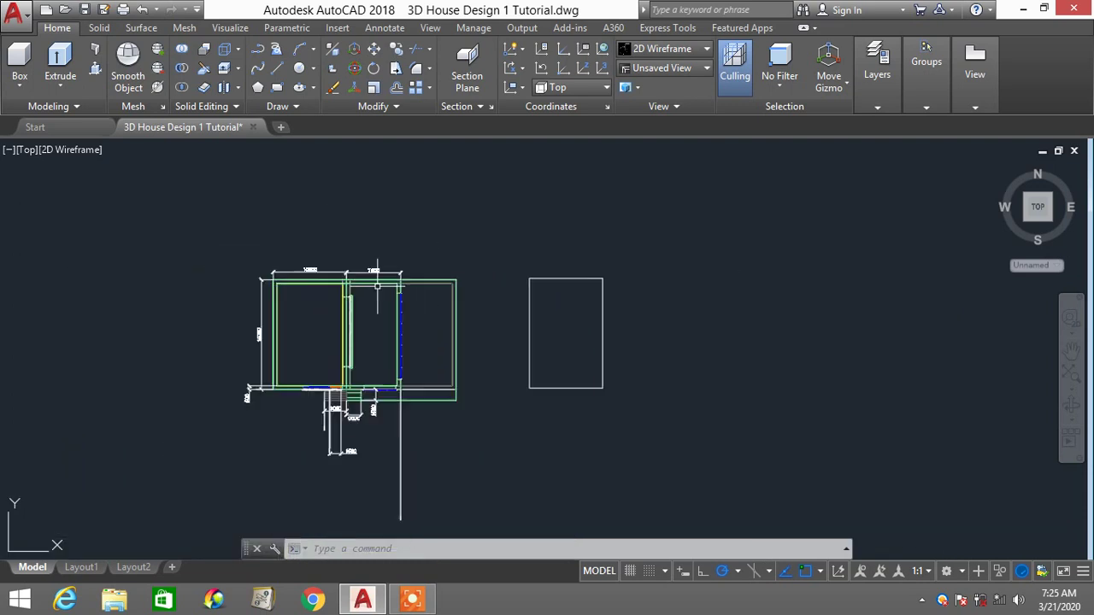
scroll(370, 278, up, 3)
scroll(381, 294, down, 3)
scroll(366, 287, up, 3)
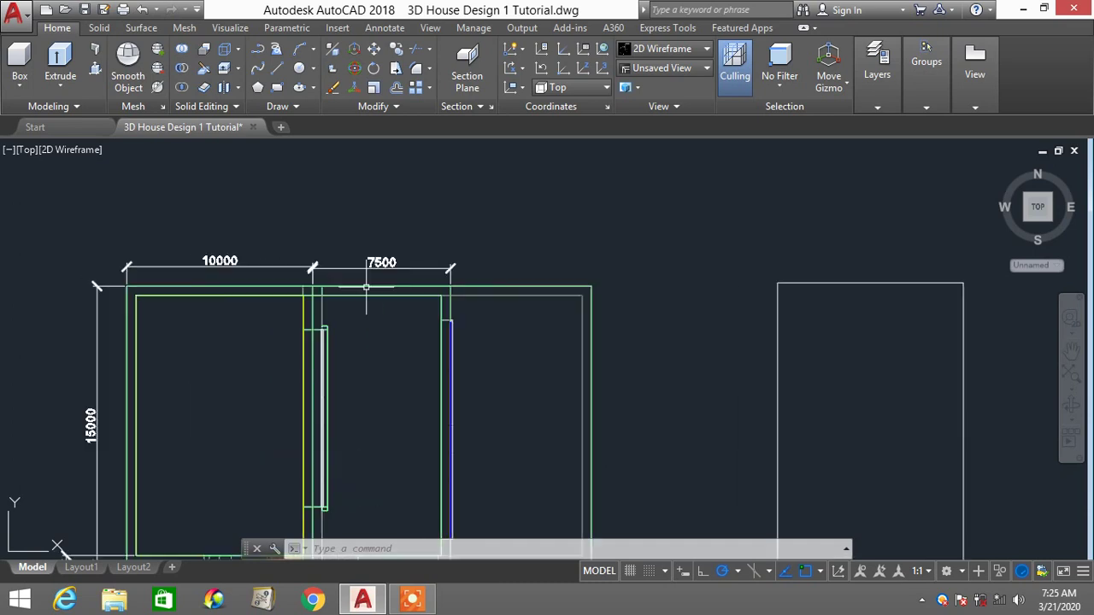
scroll(387, 323, down, 2)
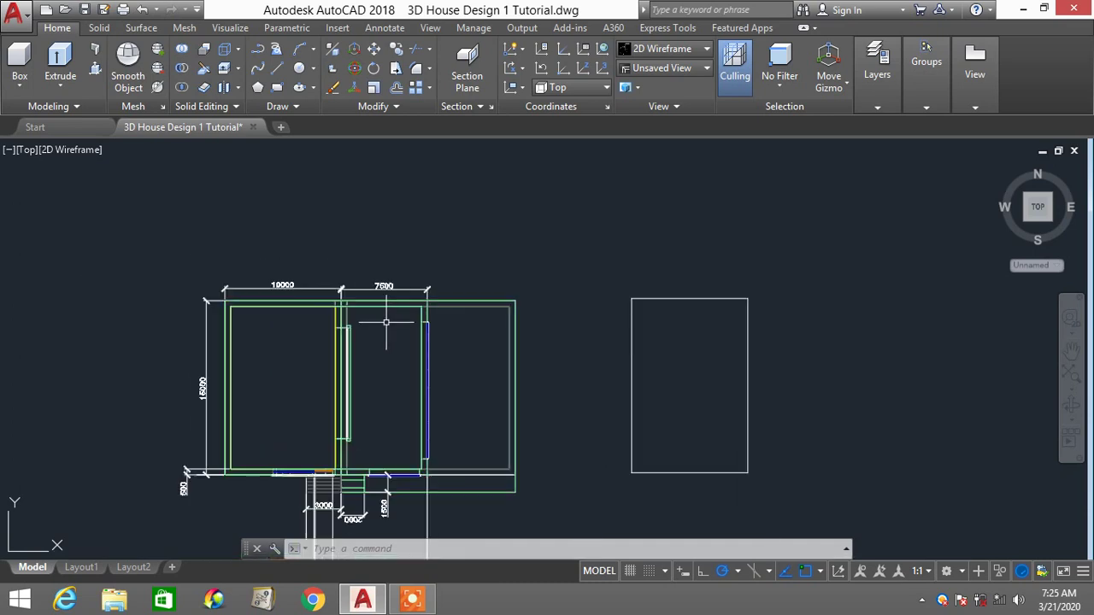
scroll(386, 323, up, 2)
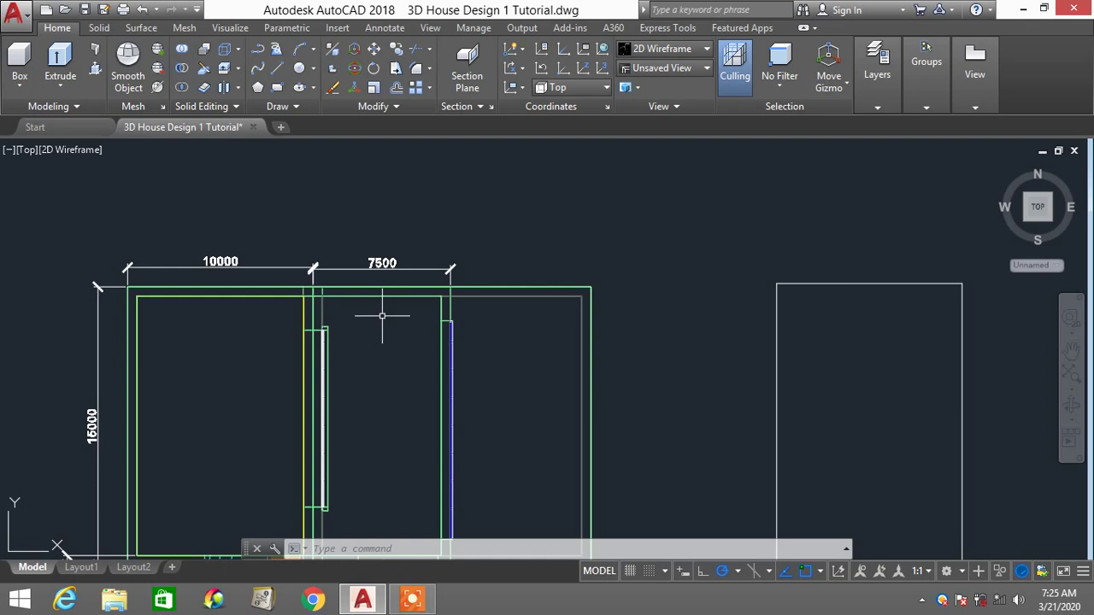
scroll(382, 316, down, 4)
scroll(381, 316, up, 2)
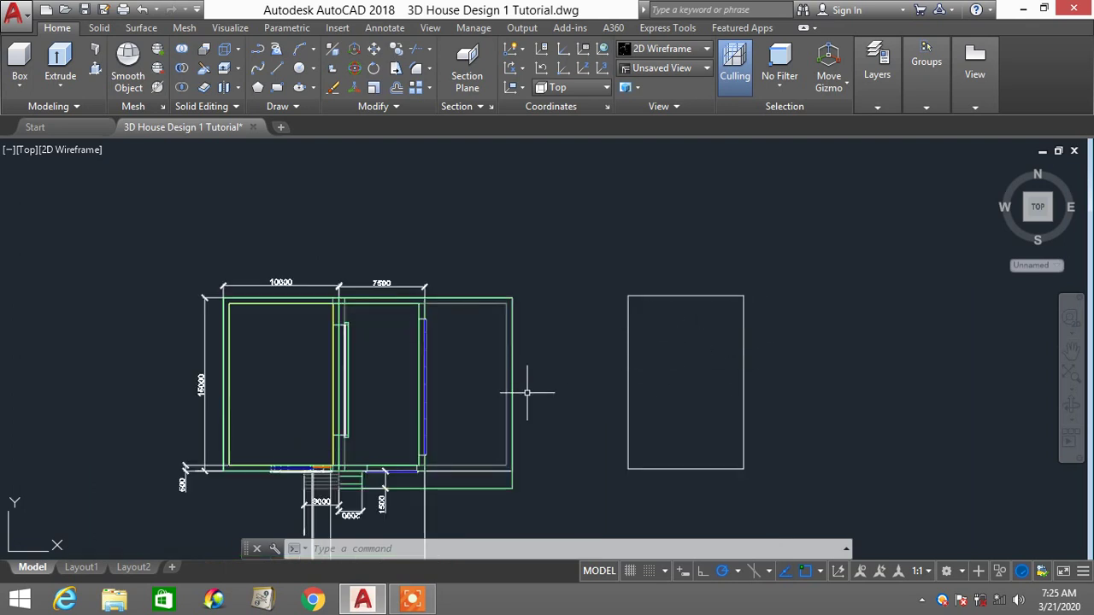
Orbit the house and the redrawn rectangle to inspect them in 3D, and return to the Top view
shift+middle_drag(481, 346, 476, 299)
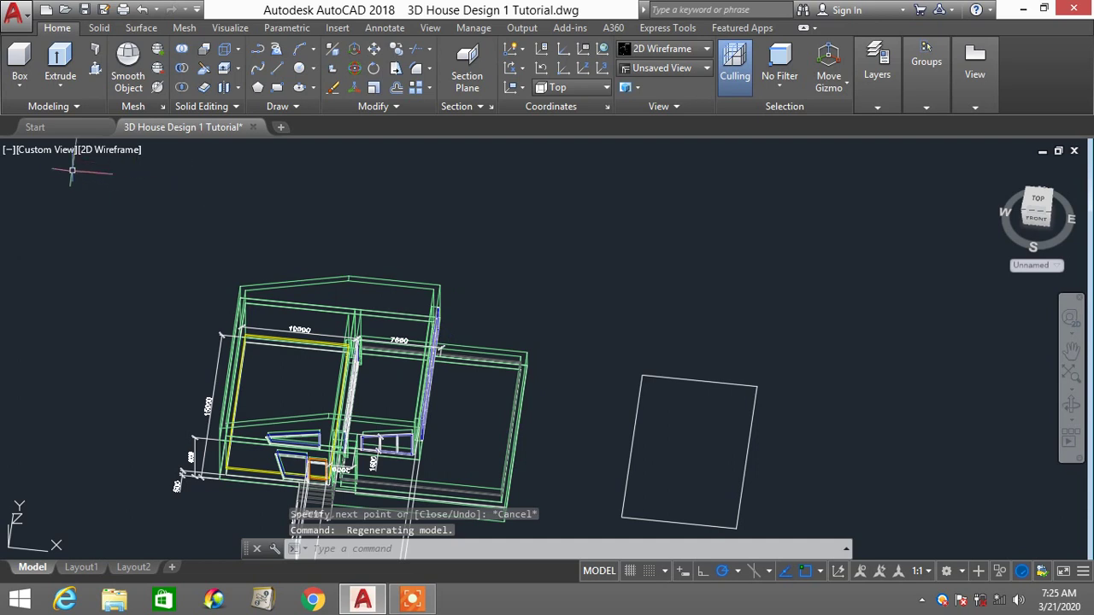
click(50, 152)
click(86, 189)
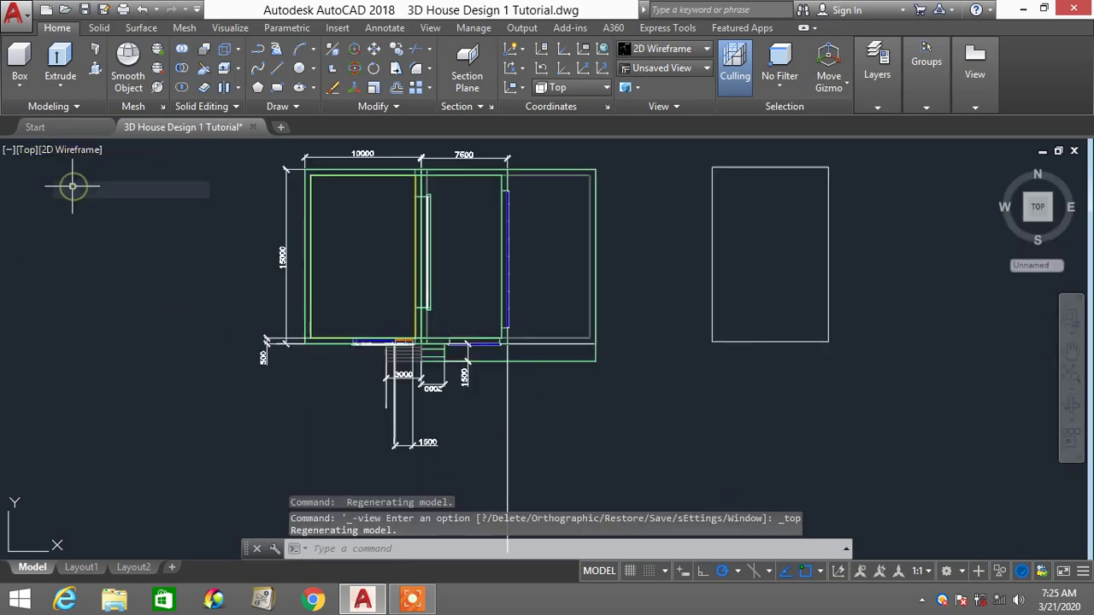
Create a polyline boundary from an internal point of the redrawn rectangle east of the house plan
middle_drag(629, 274, 485, 356)
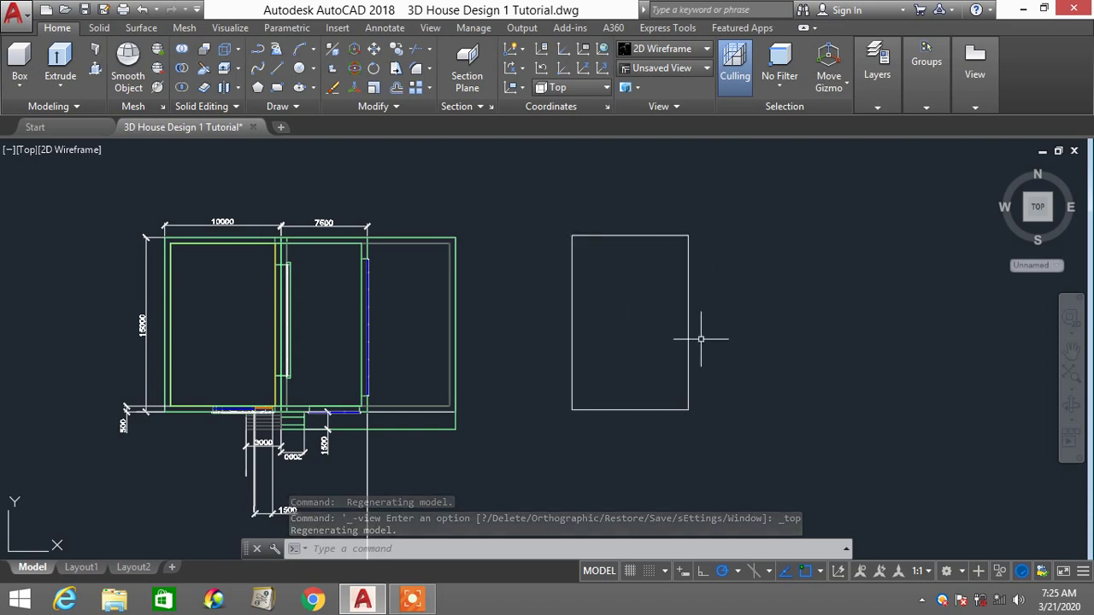
text(BO)
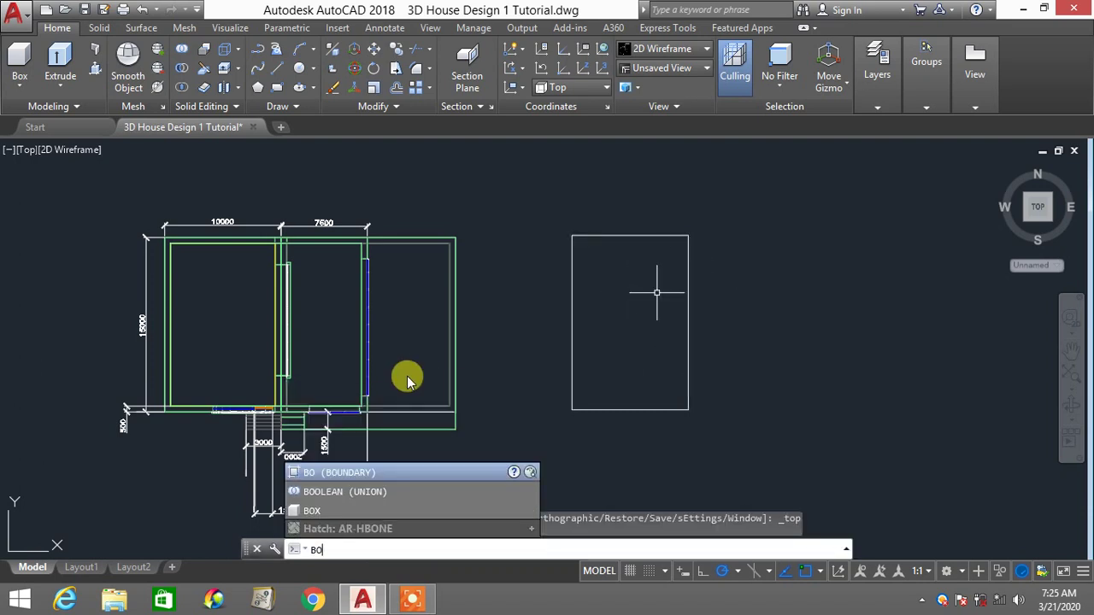
click(391, 472)
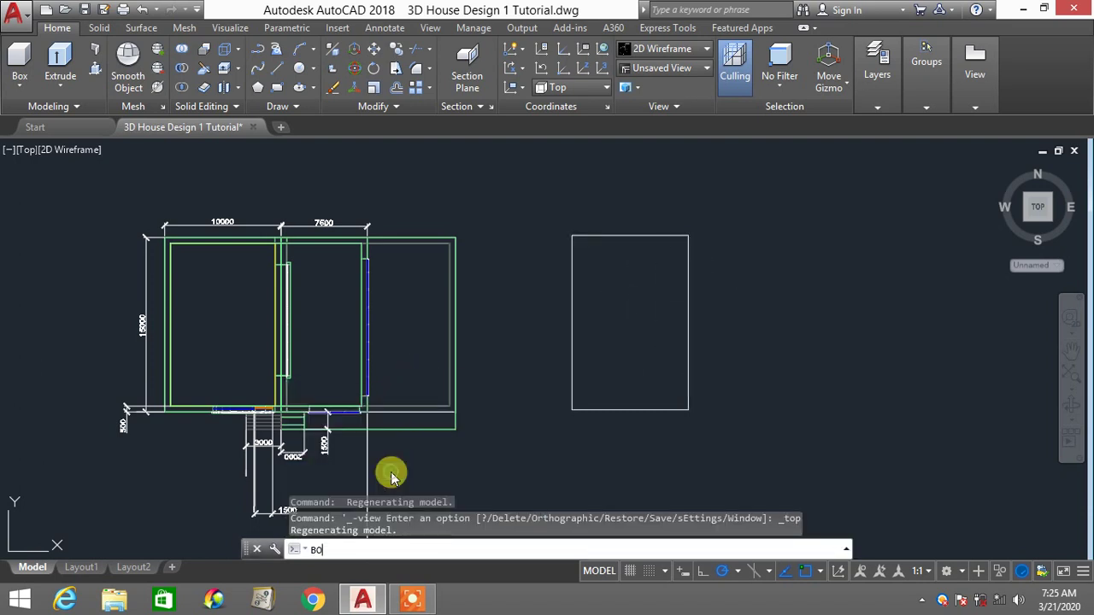
click(455, 117)
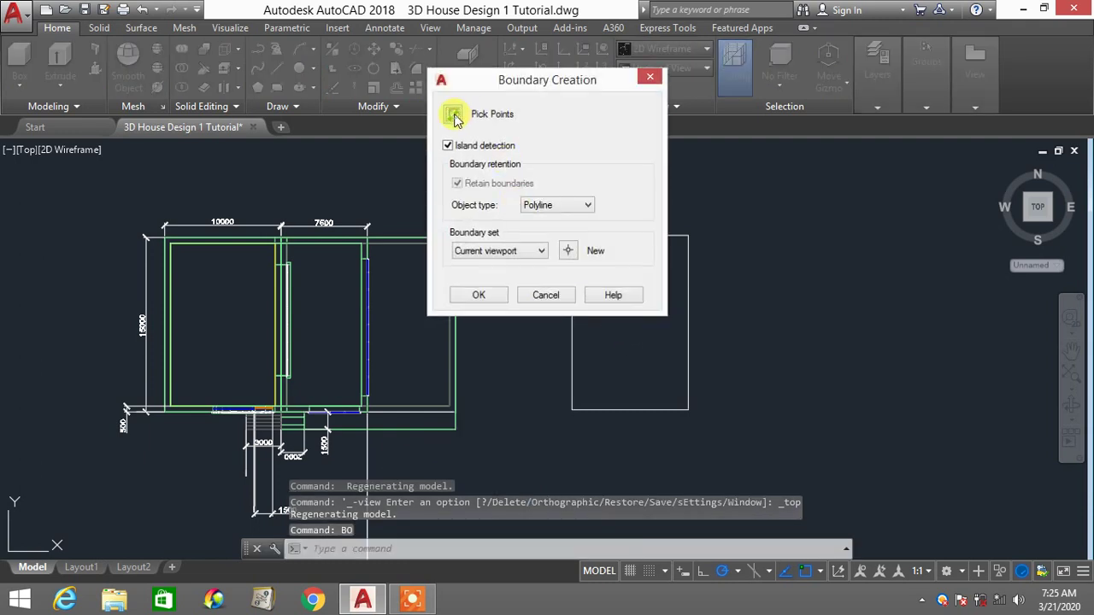
click(617, 311)
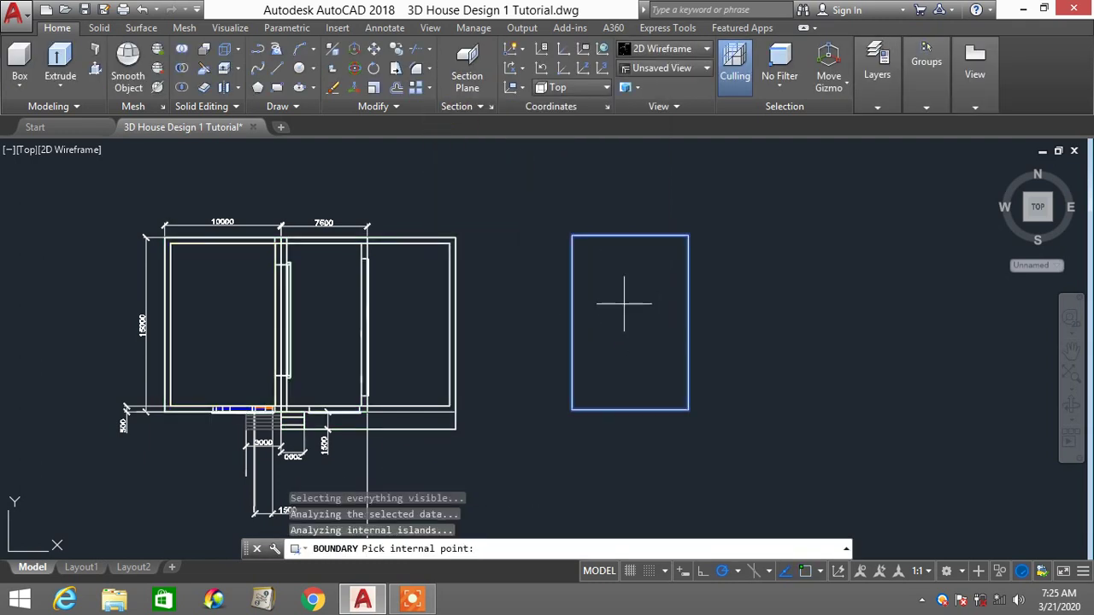
key(Return)
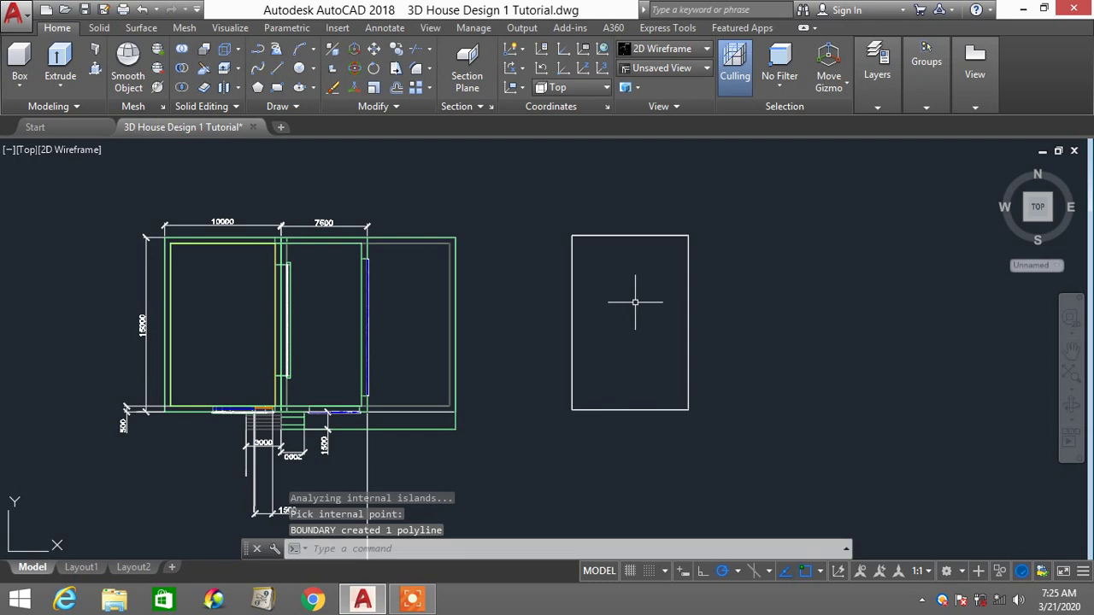
Offset the rectangle's boundary polyline 500 inward to form the inner wall outline
text(o)
key(Return)
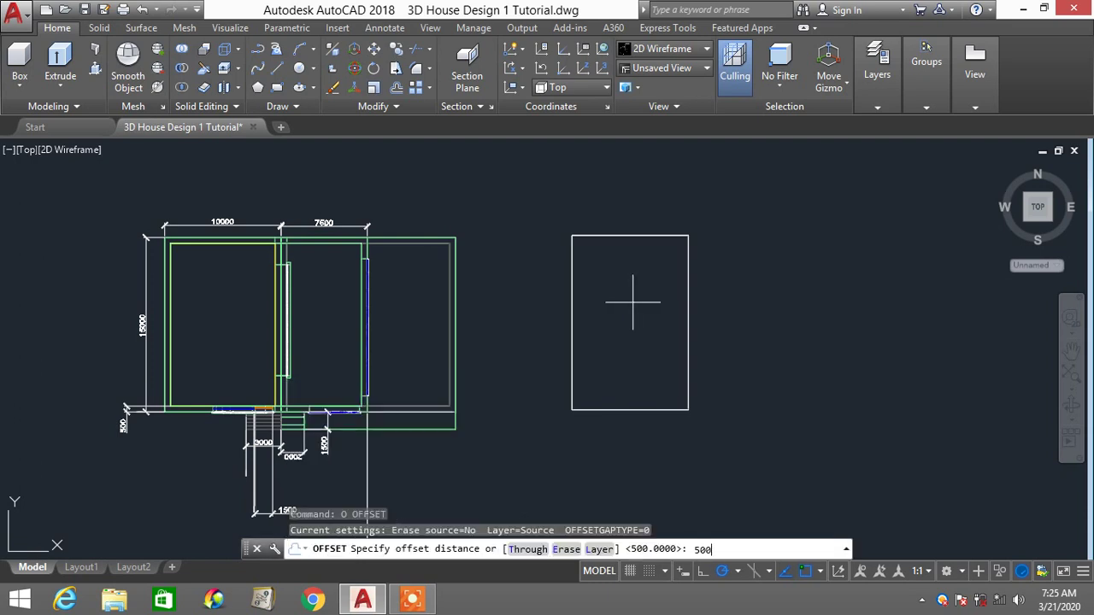
text(500)
key(Return)
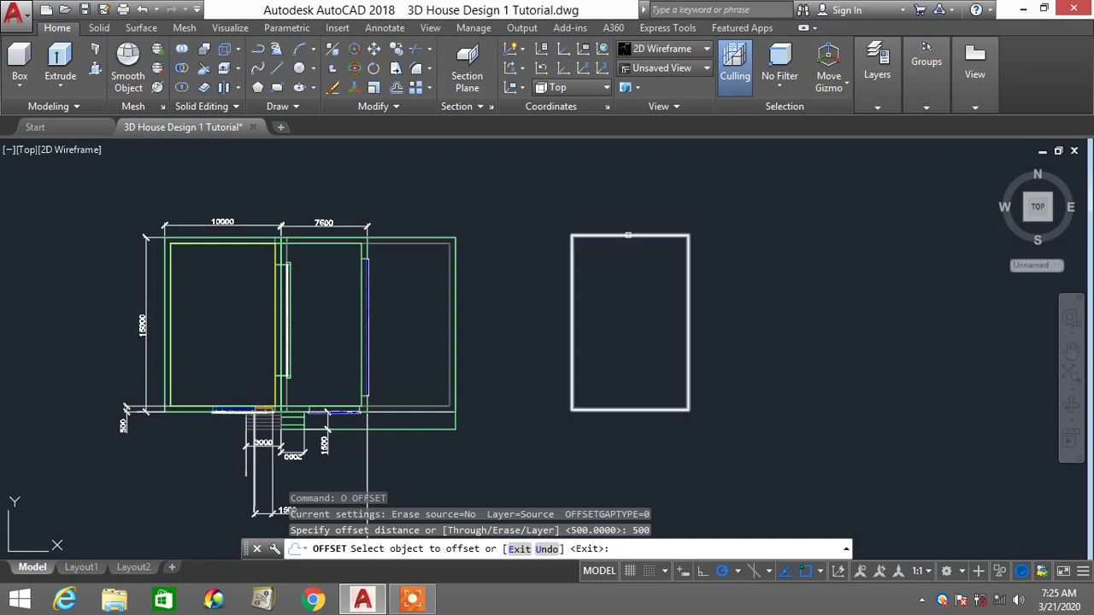
click(627, 237)
click(623, 306)
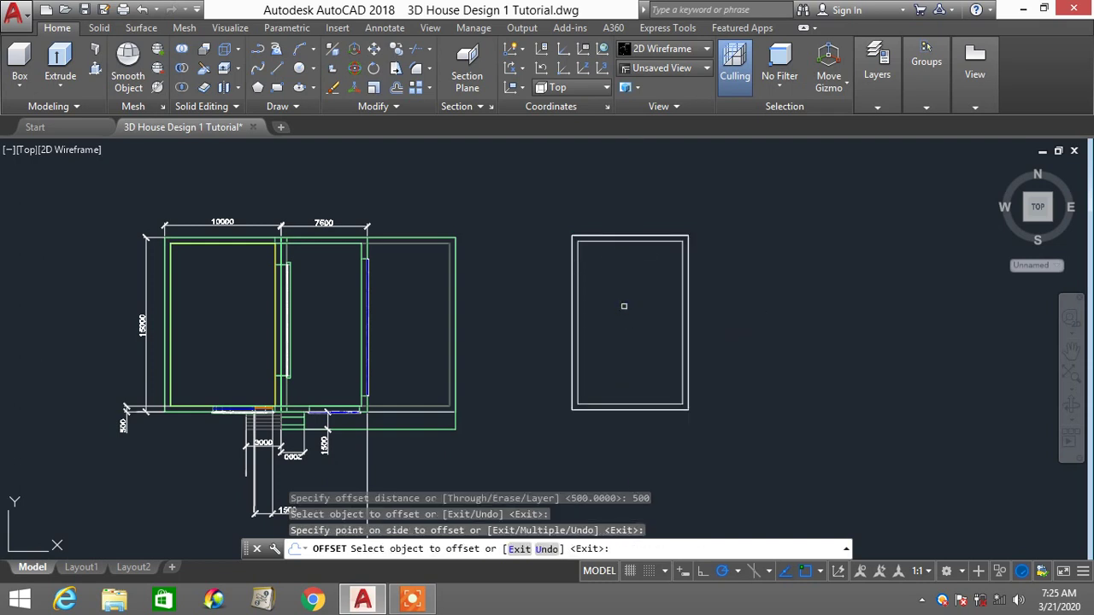
key(Escape)
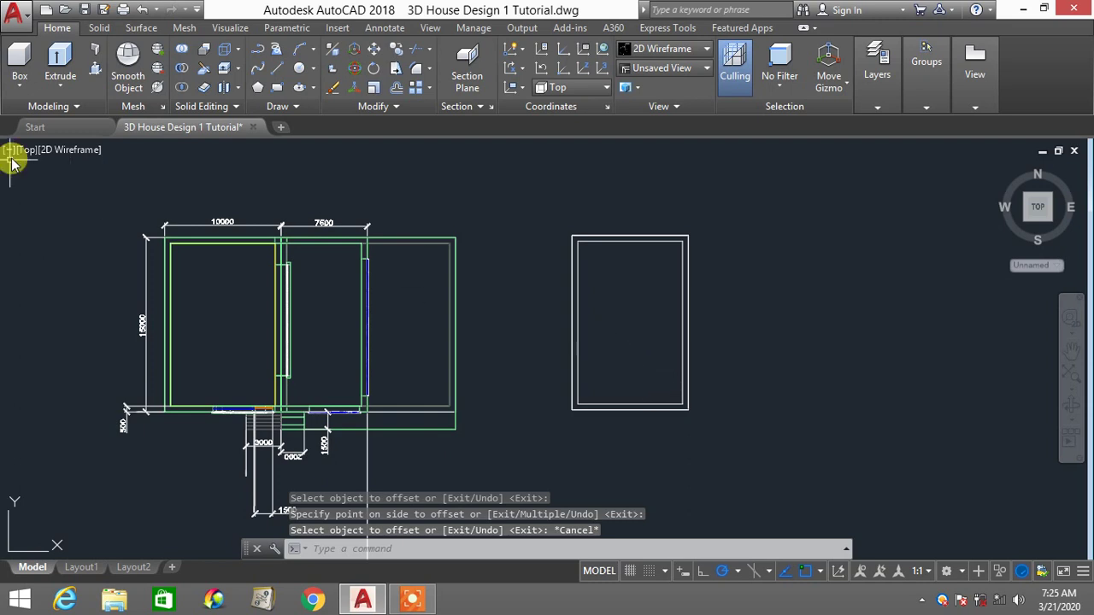
Switch the model to the SE Isometric view
click(64, 150)
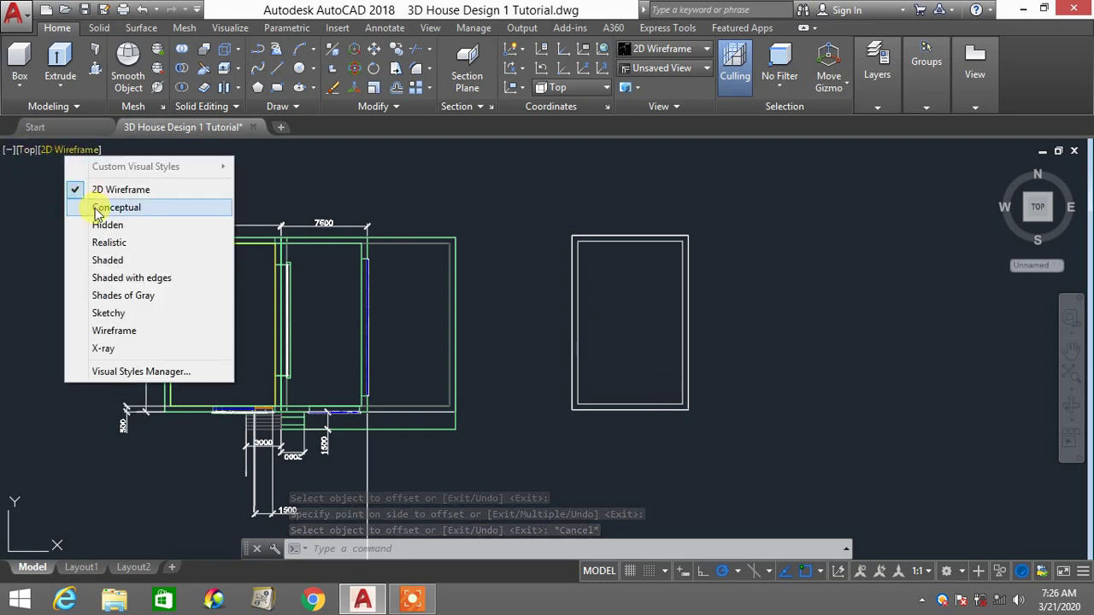
click(22, 150)
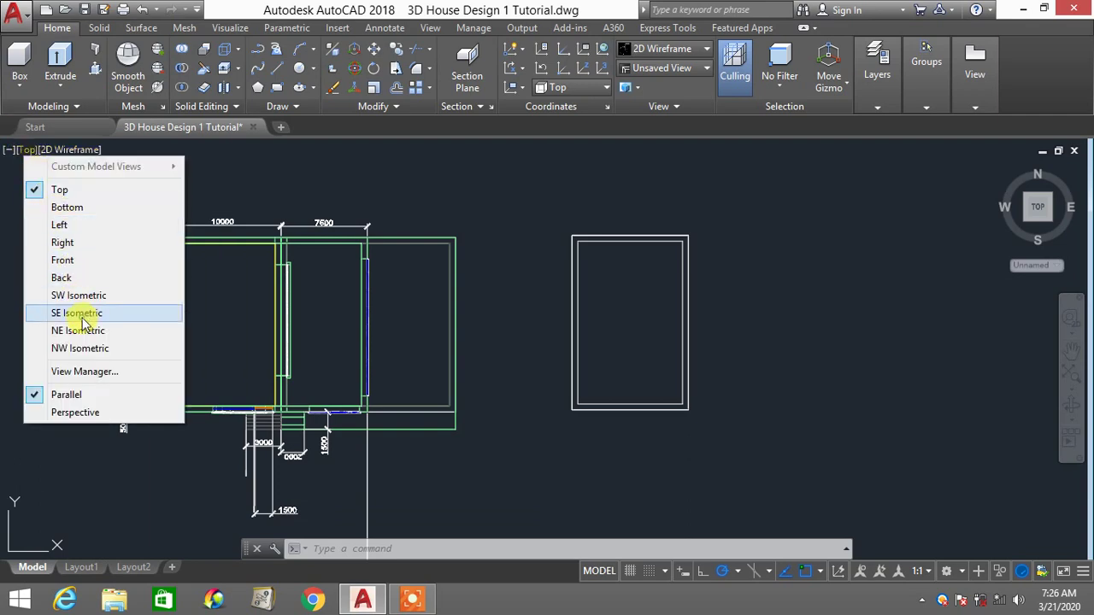
click(82, 315)
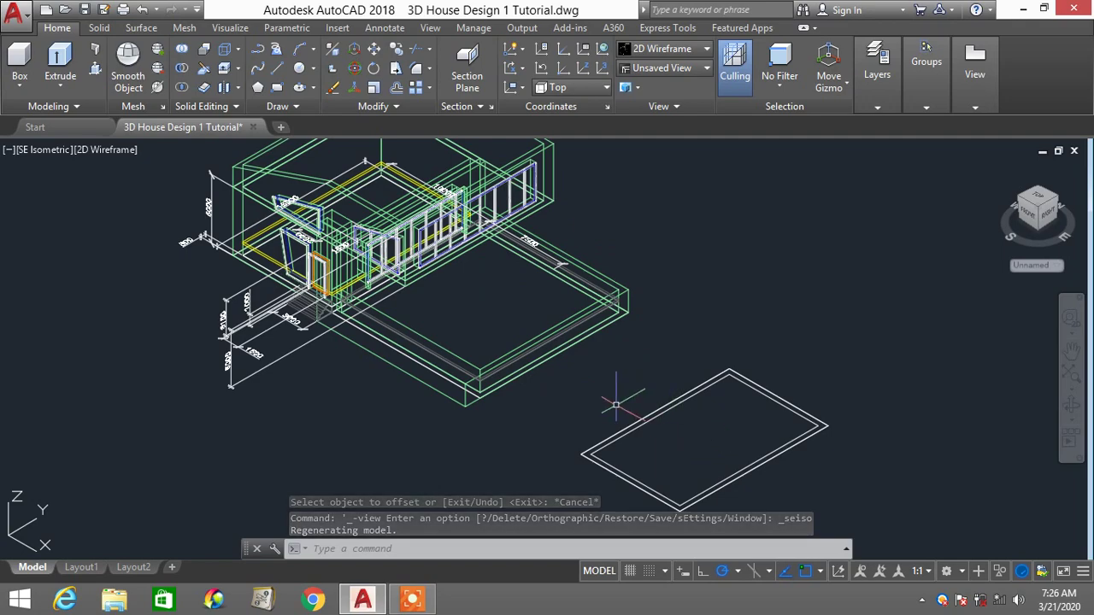
Examine the house's wall height, base and entrance stair dimensions in the isometric view, ending on the redrawn double outline
scroll(206, 205, up, 6)
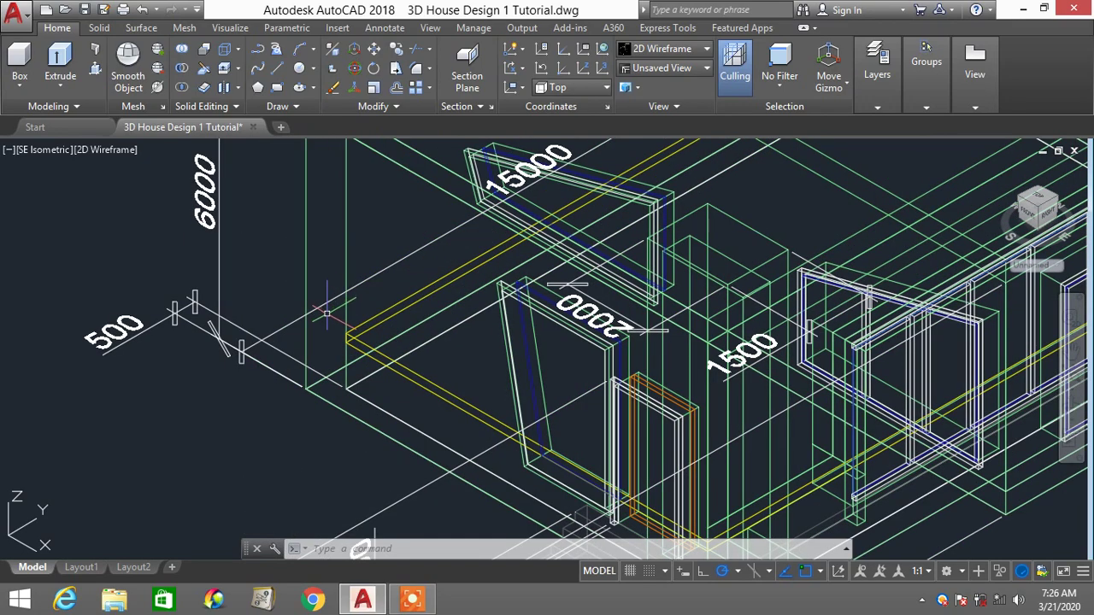
scroll(326, 314, down, 5)
scroll(326, 314, up, 5)
scroll(325, 257, down, 5)
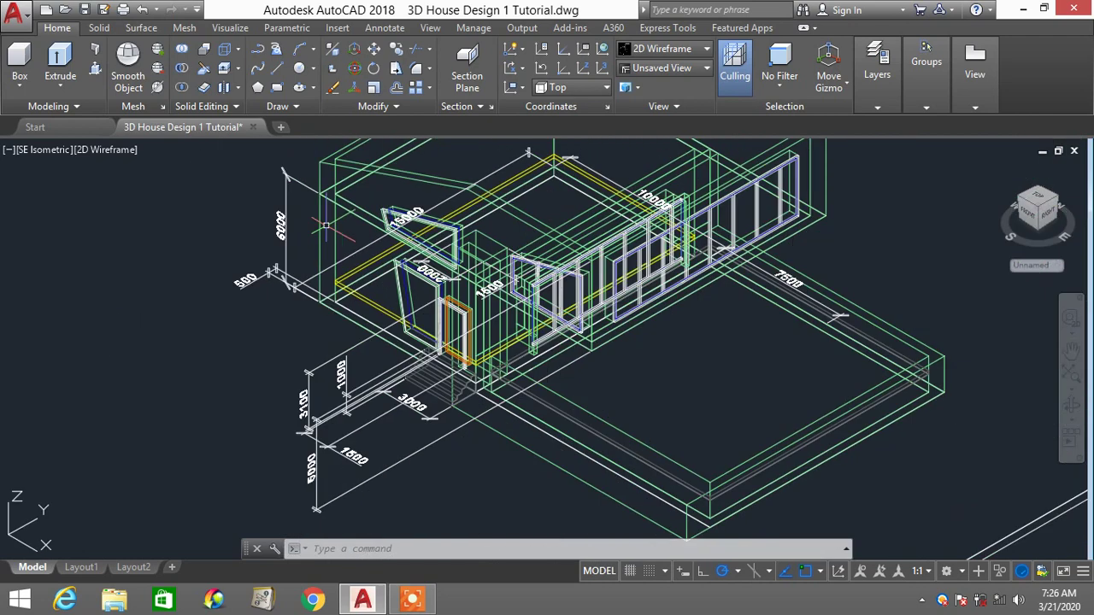
scroll(318, 214, up, 5)
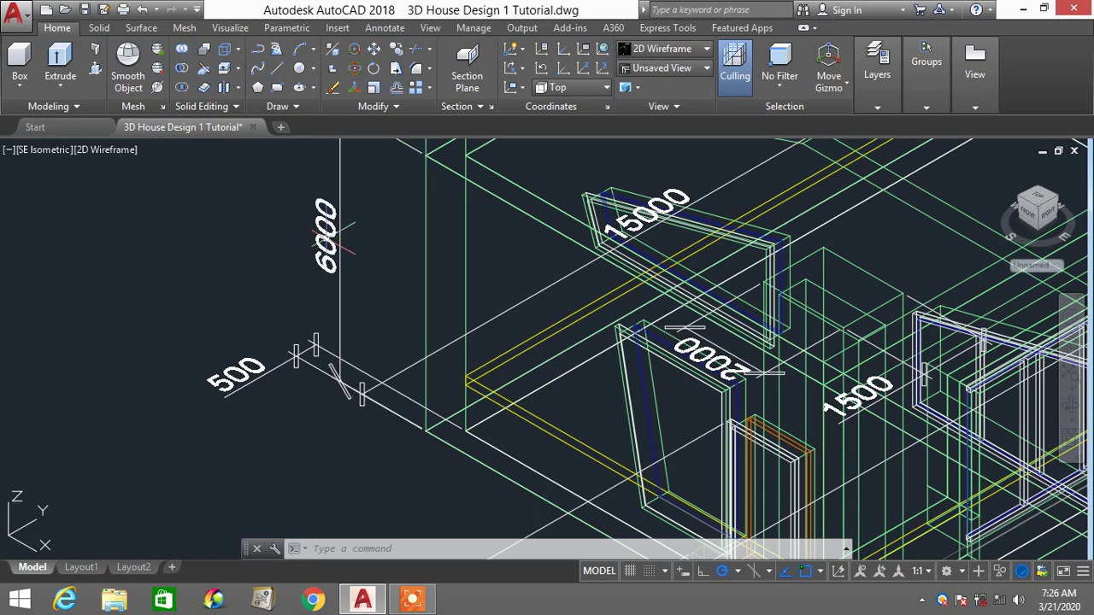
scroll(326, 243, down, 2)
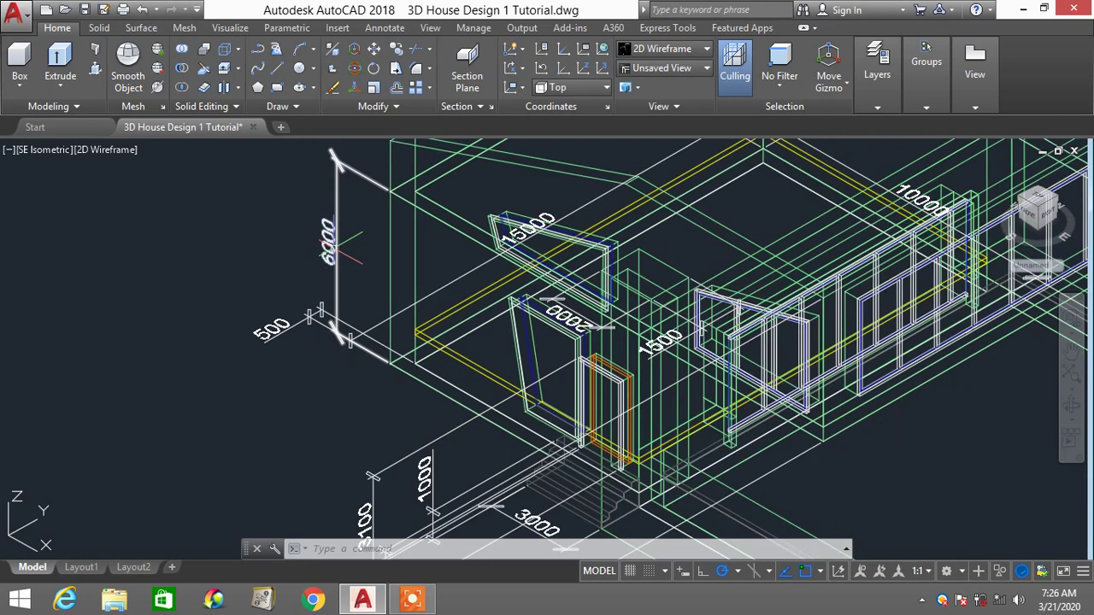
scroll(340, 254, down, 2)
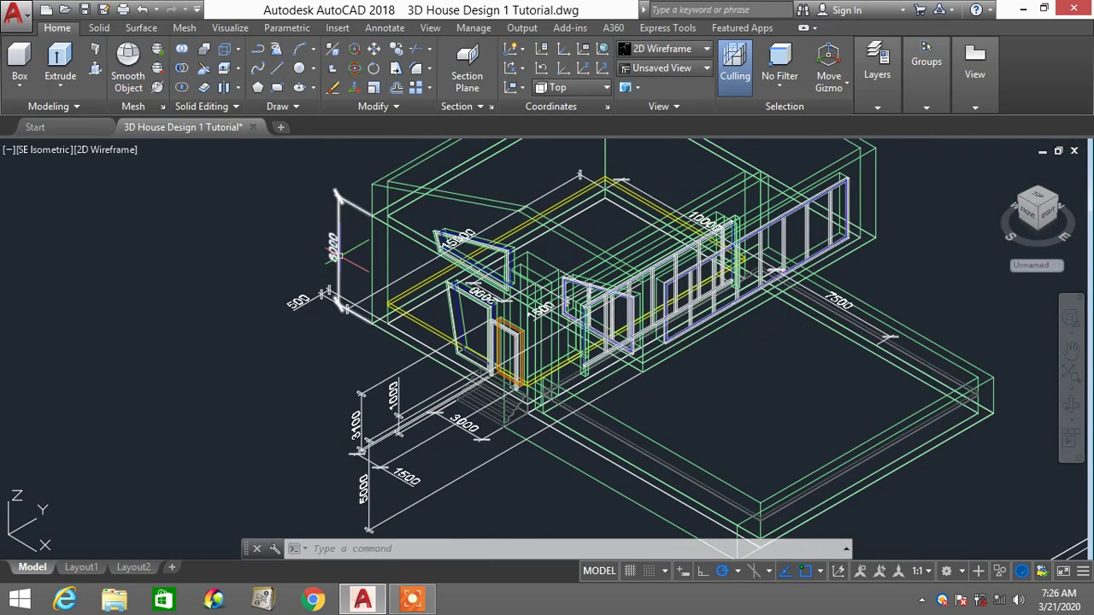
scroll(363, 289, up, 2)
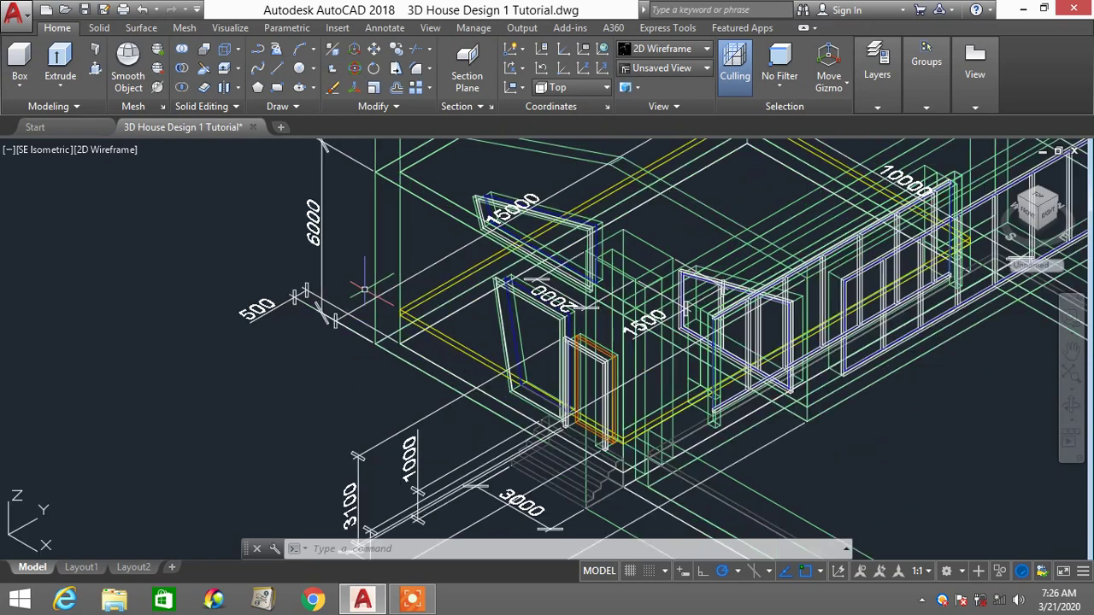
scroll(380, 344, up, 2)
scroll(380, 344, down, 3)
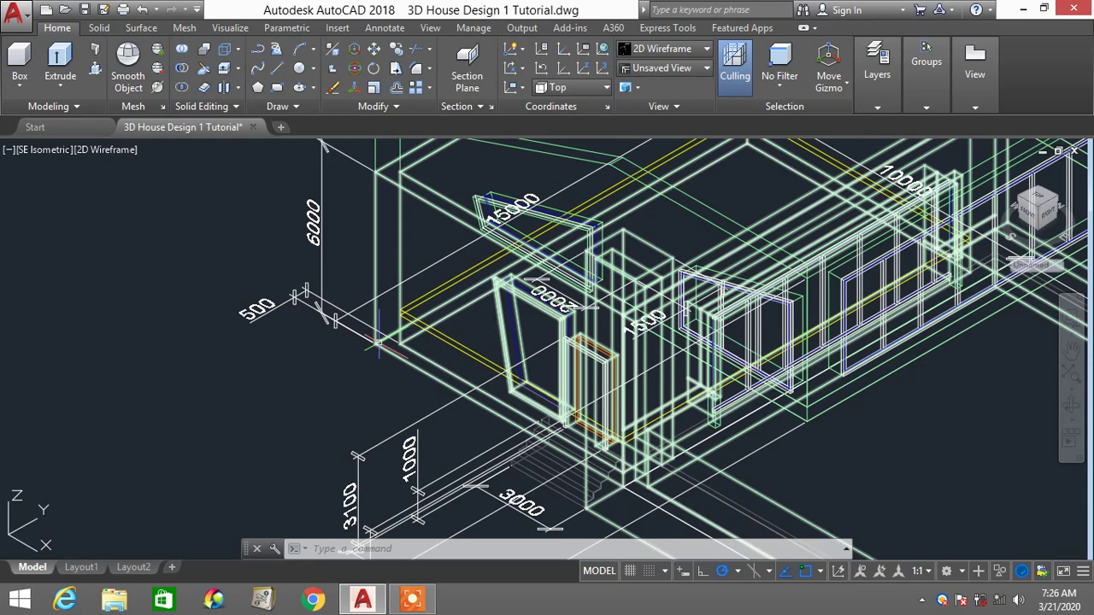
scroll(381, 337, up, 1)
scroll(376, 239, up, 1)
mouse_move(376, 239)
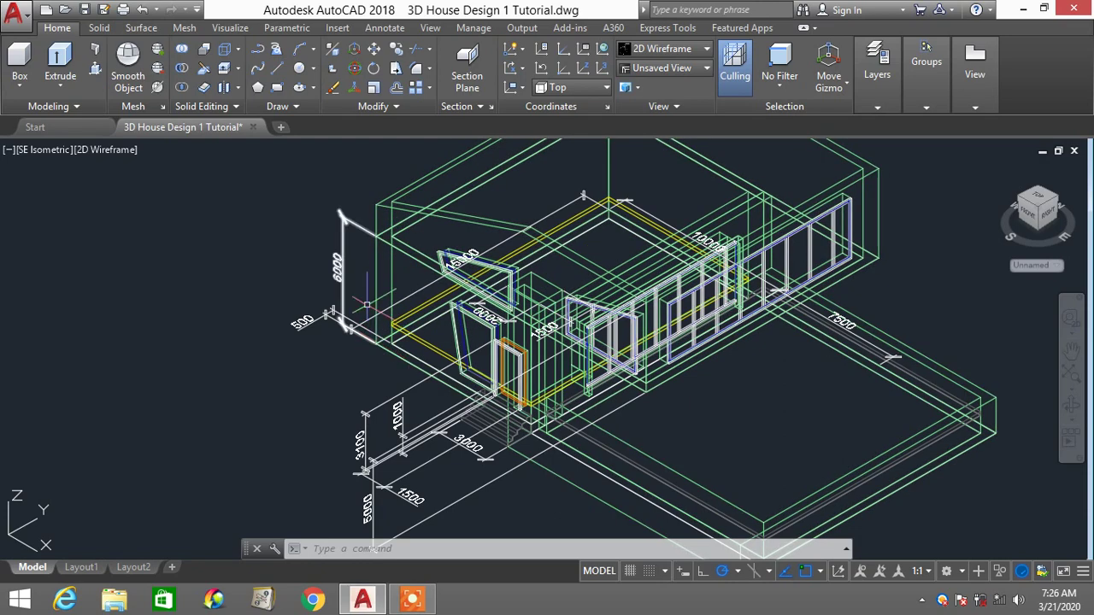
scroll(453, 380, up, 3)
middle_drag(534, 405, 462, 303)
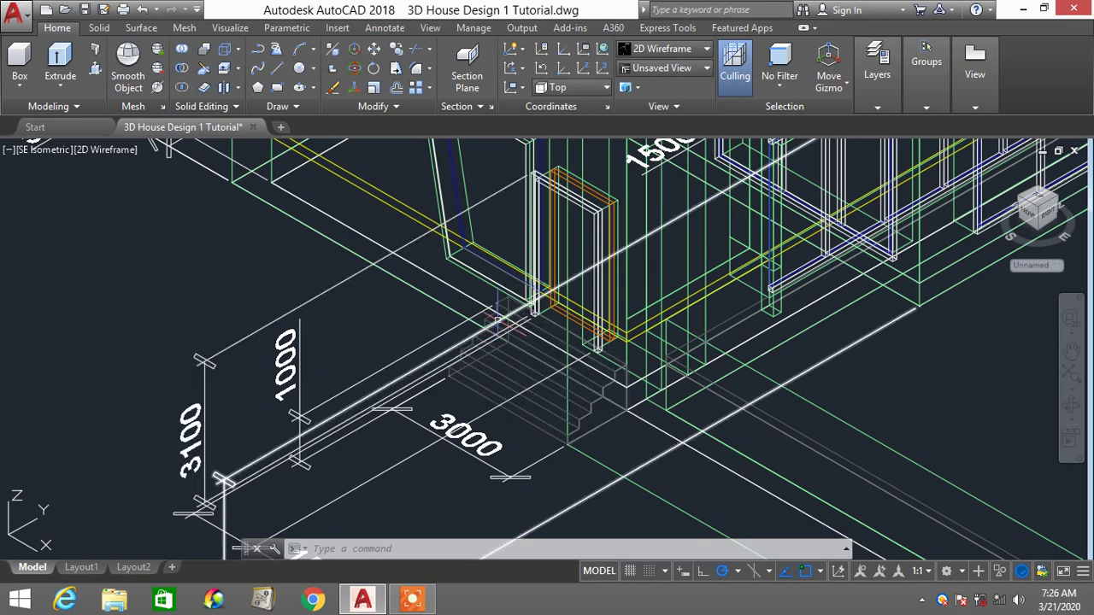
scroll(503, 323, down, 6)
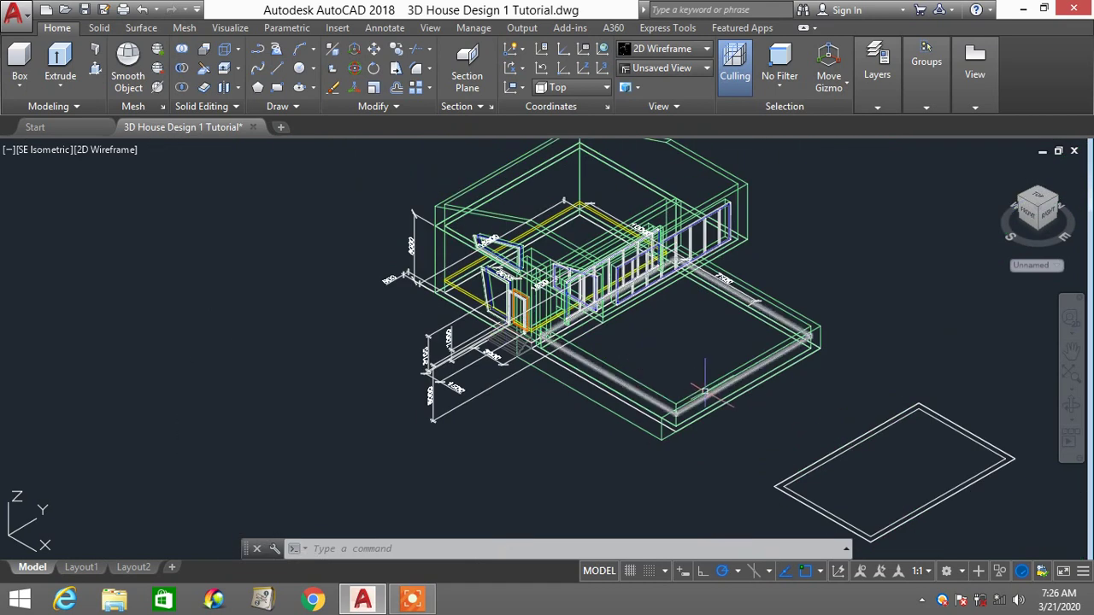
middle_drag(705, 363, 586, 366)
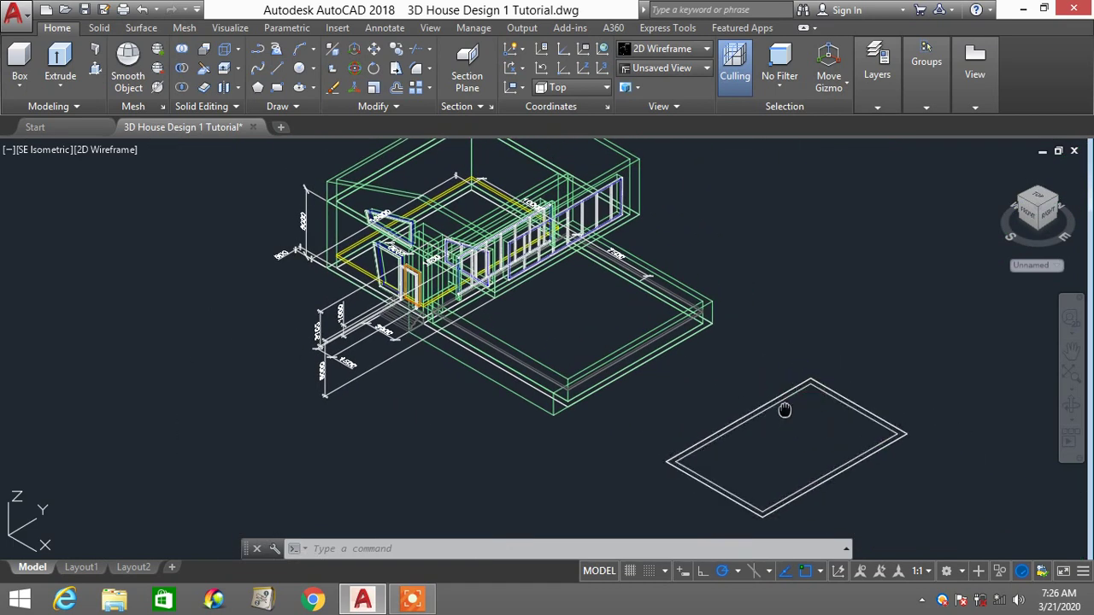
middle_drag(781, 410, 653, 344)
scroll(652, 344, up, 2)
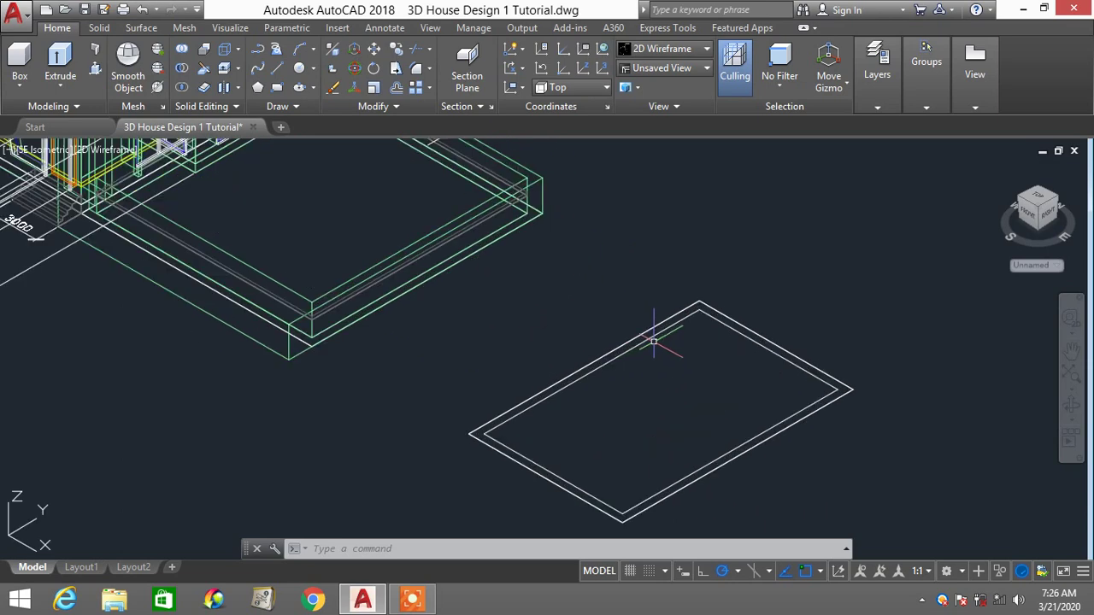
Presspull the area between the double rectangle outlines to a height of 6000 to form the walls
text(PRE)
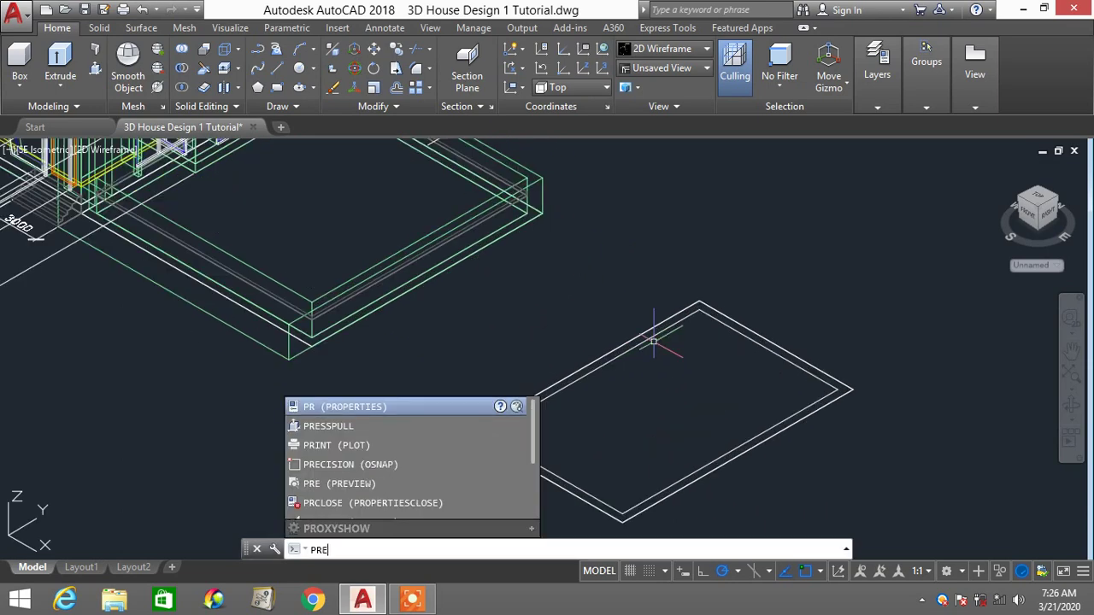
text(SSPULL)
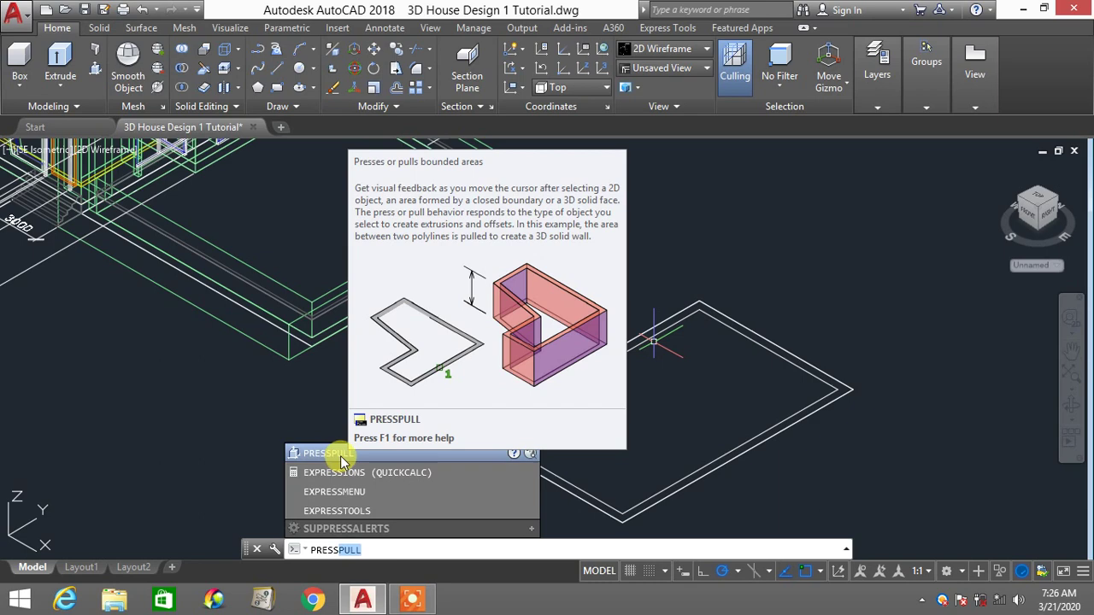
click(340, 454)
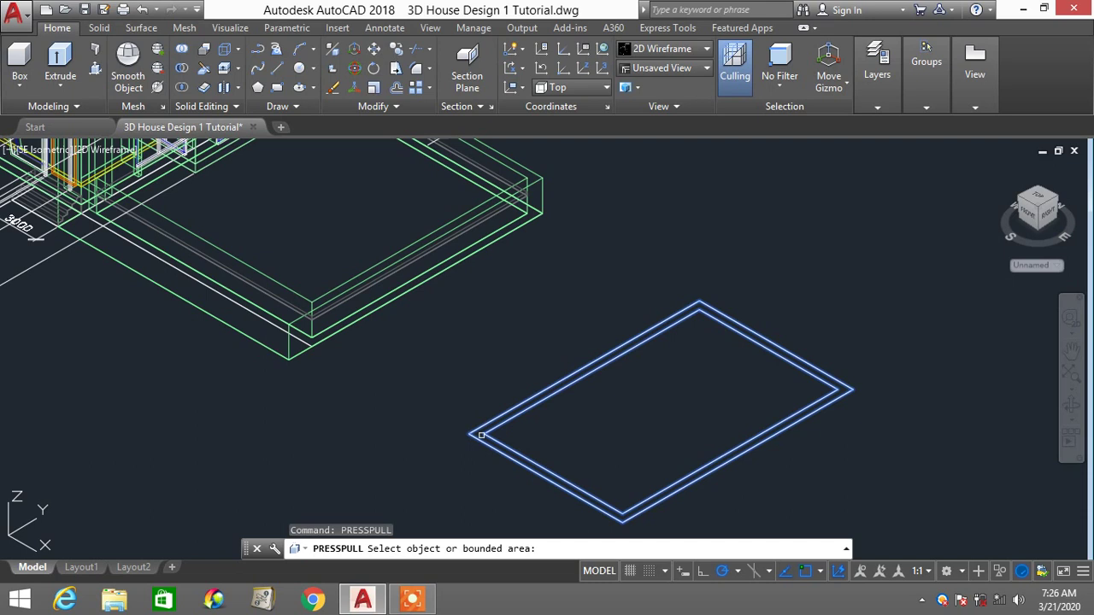
click(481, 436)
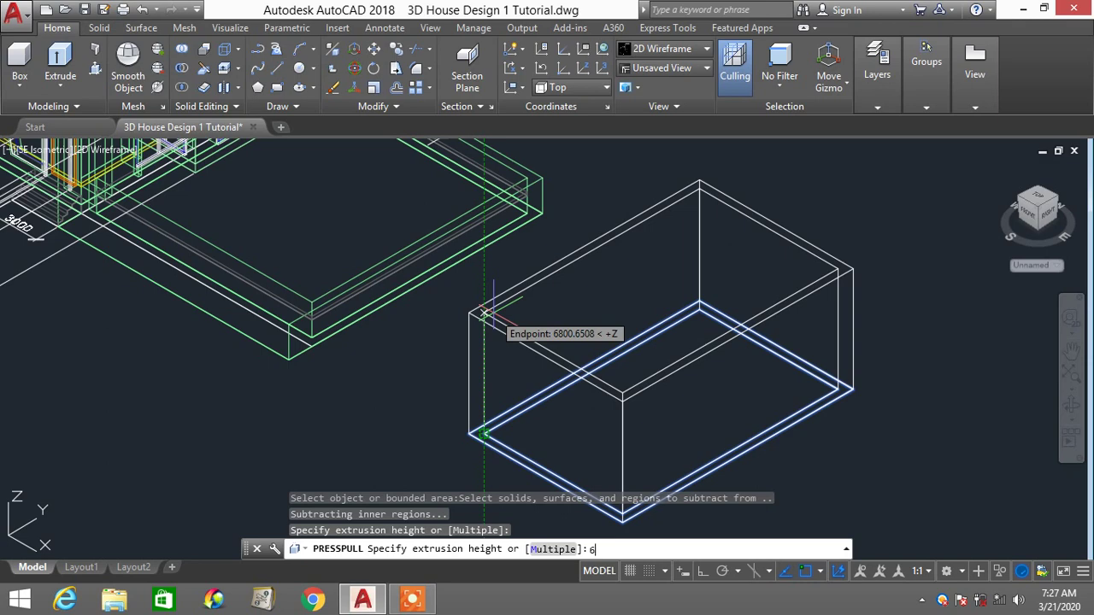
key(Return)
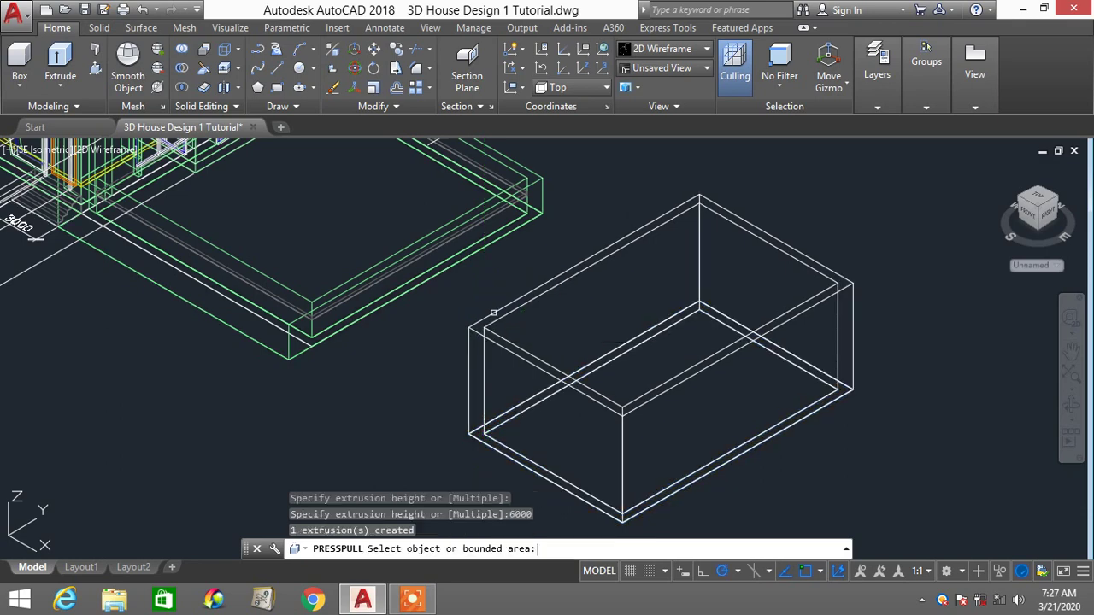
scroll(528, 373, down, 2)
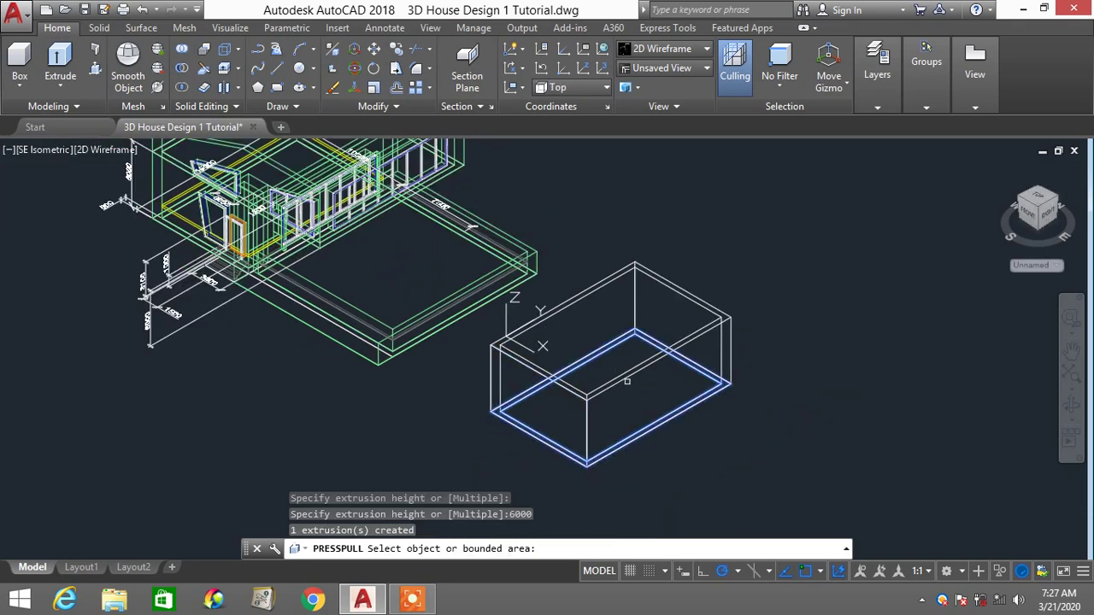
key(Return)
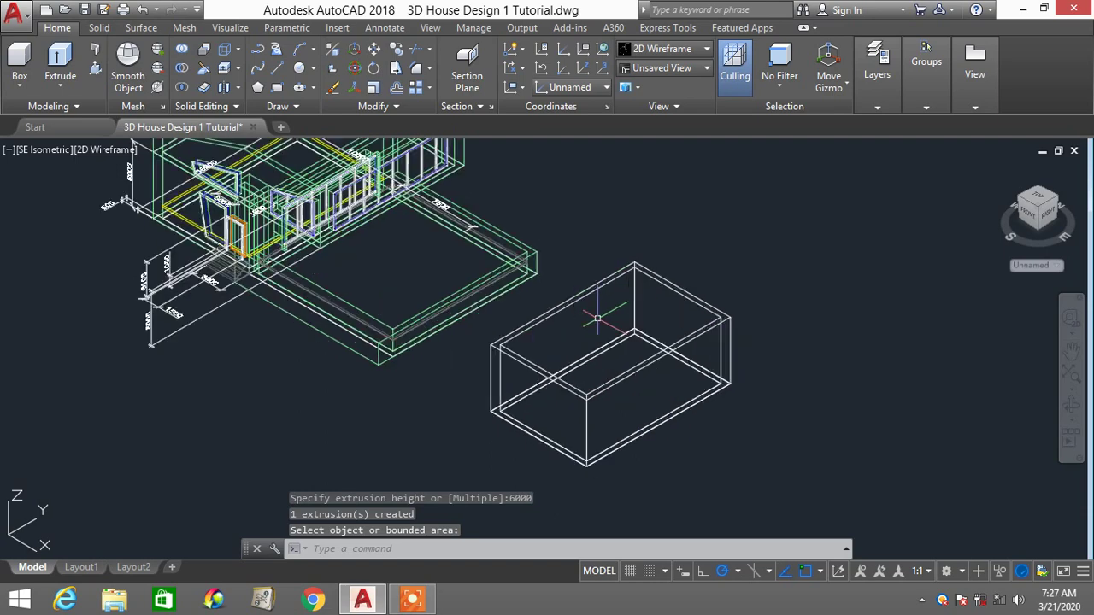
Apply the Conceptual visual style and examine the new walls beside the finished house from isometric and front-facing angles
middle_drag(586, 248, 582, 260)
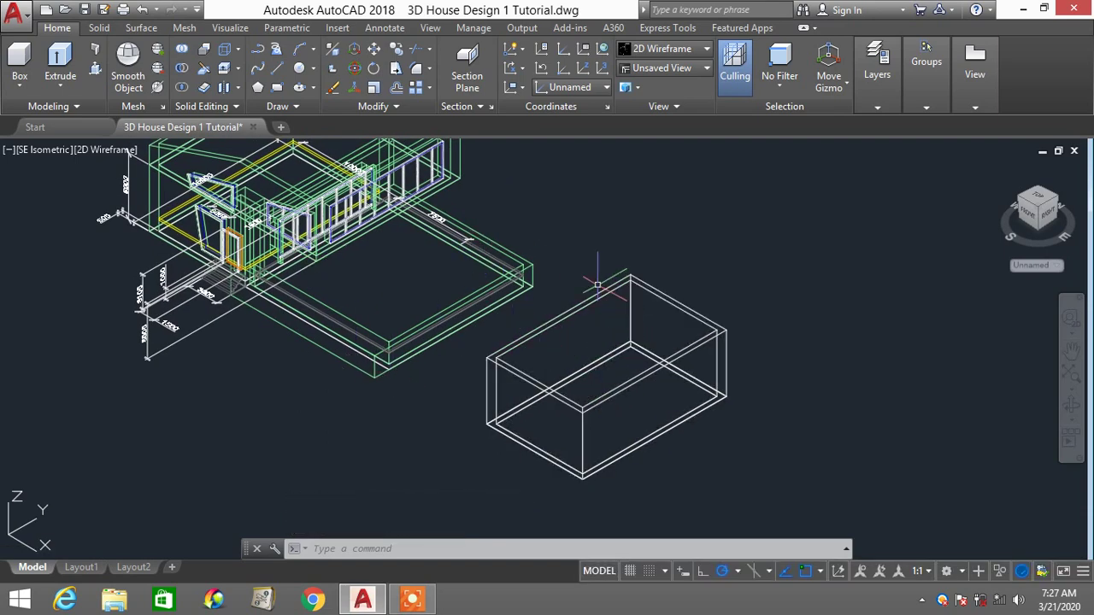
click(669, 54)
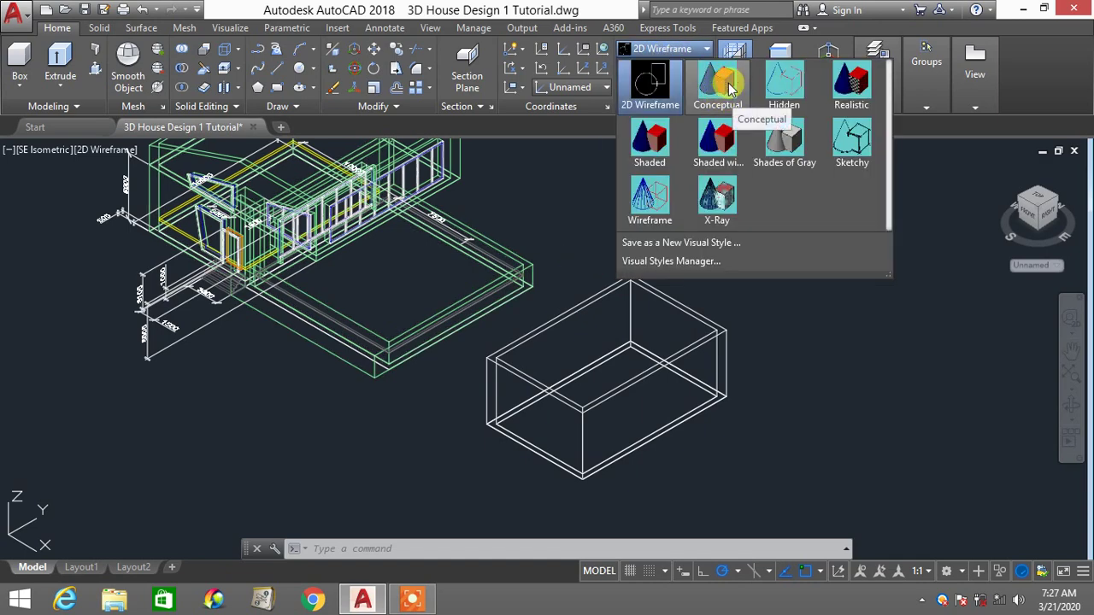
click(729, 96)
scroll(639, 145, down, 1)
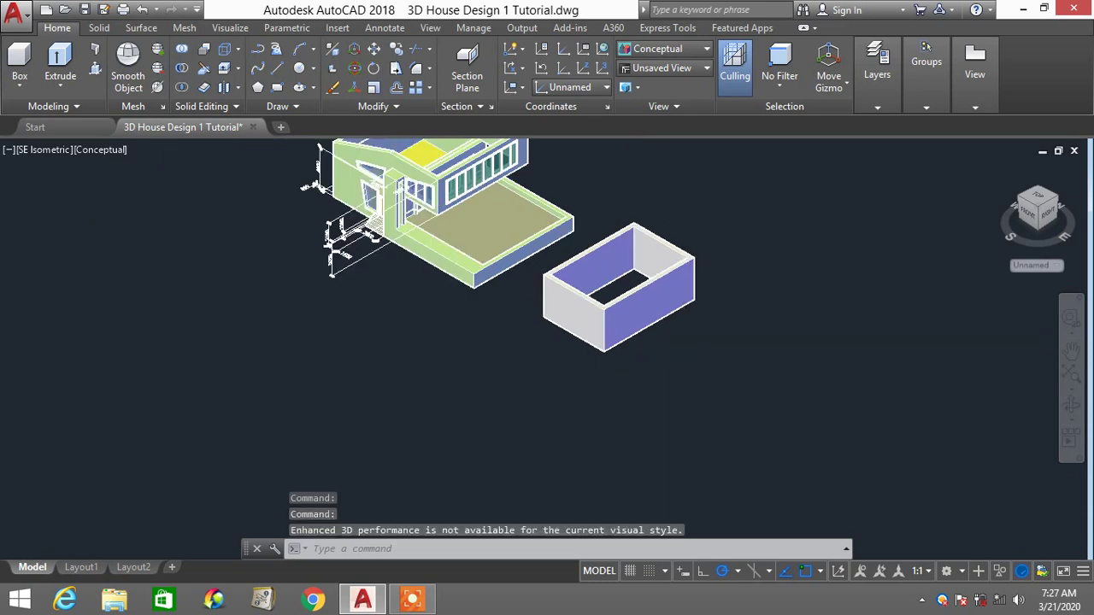
scroll(645, 397, down, 1)
scroll(646, 397, up, 1)
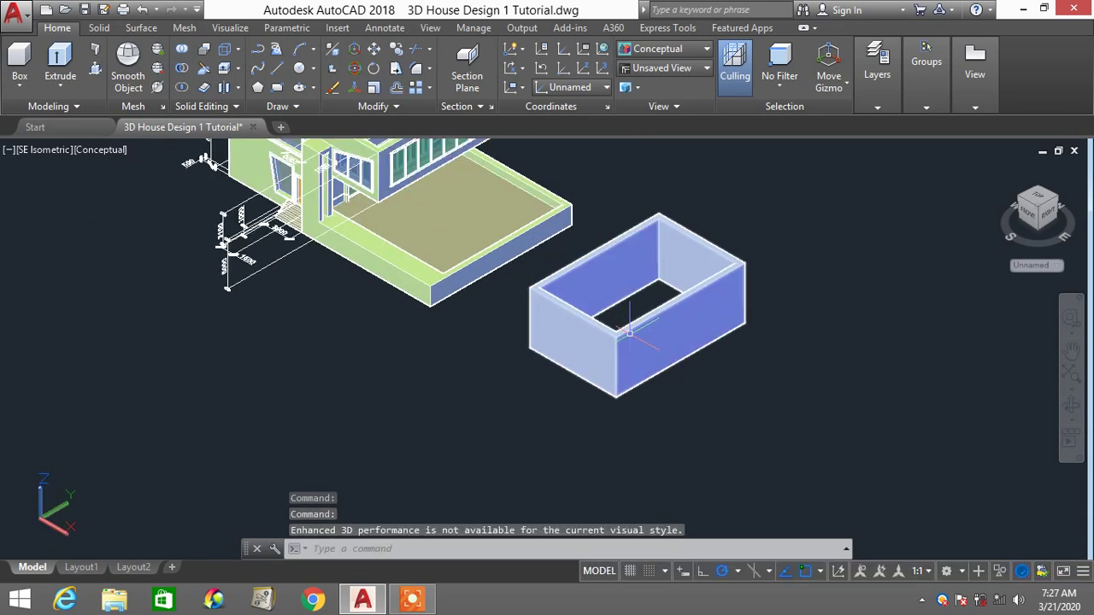
scroll(643, 335, down, 1)
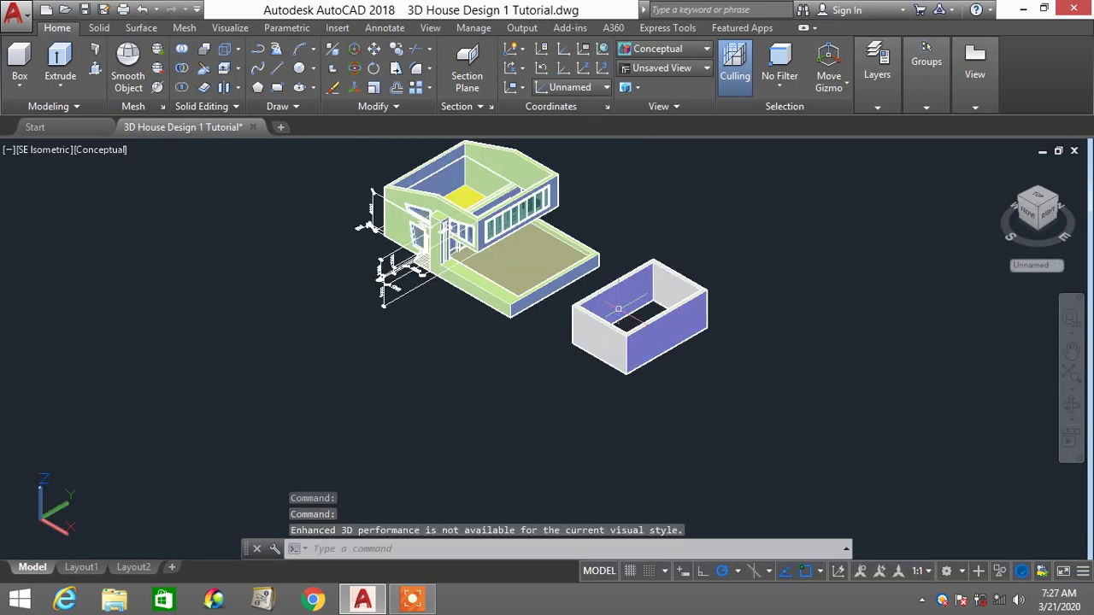
scroll(674, 305, up, 1)
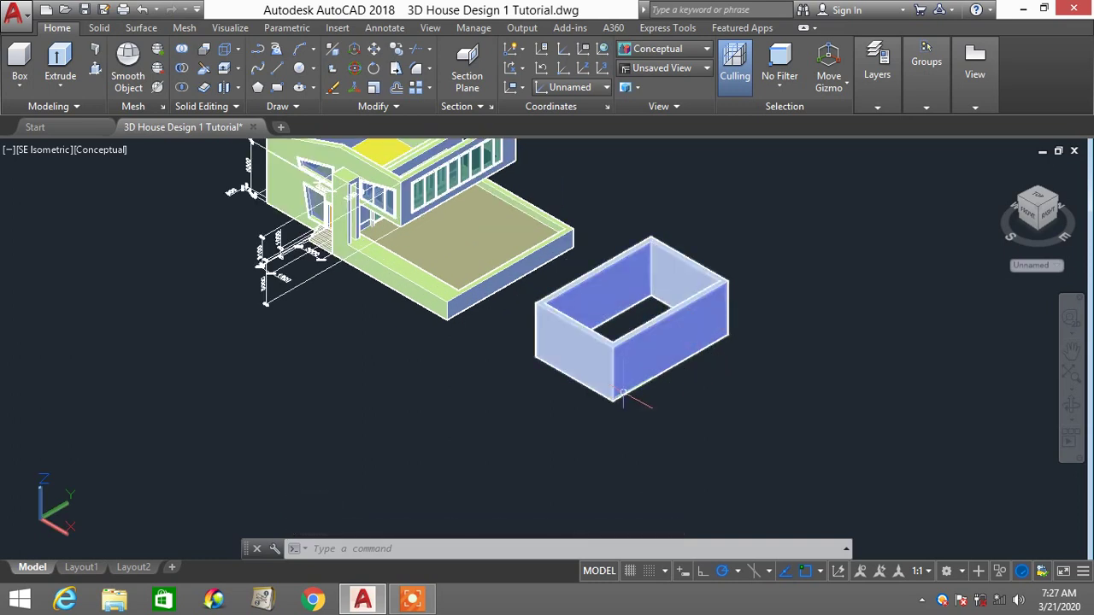
scroll(622, 393, down, 1)
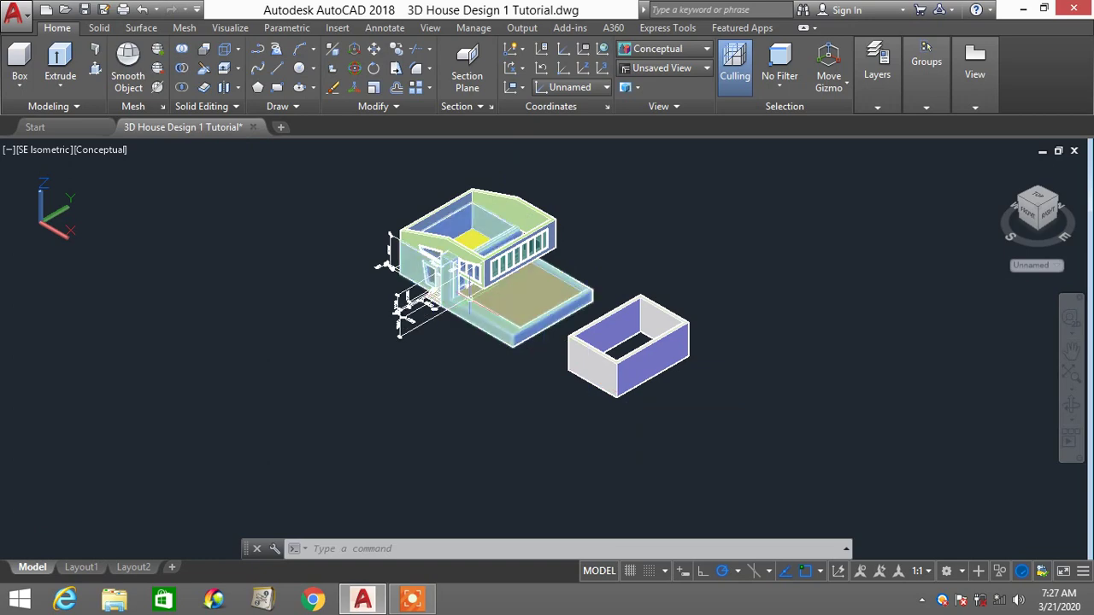
shift+middle_drag(481, 301, 431, 246)
scroll(469, 300, up, 3)
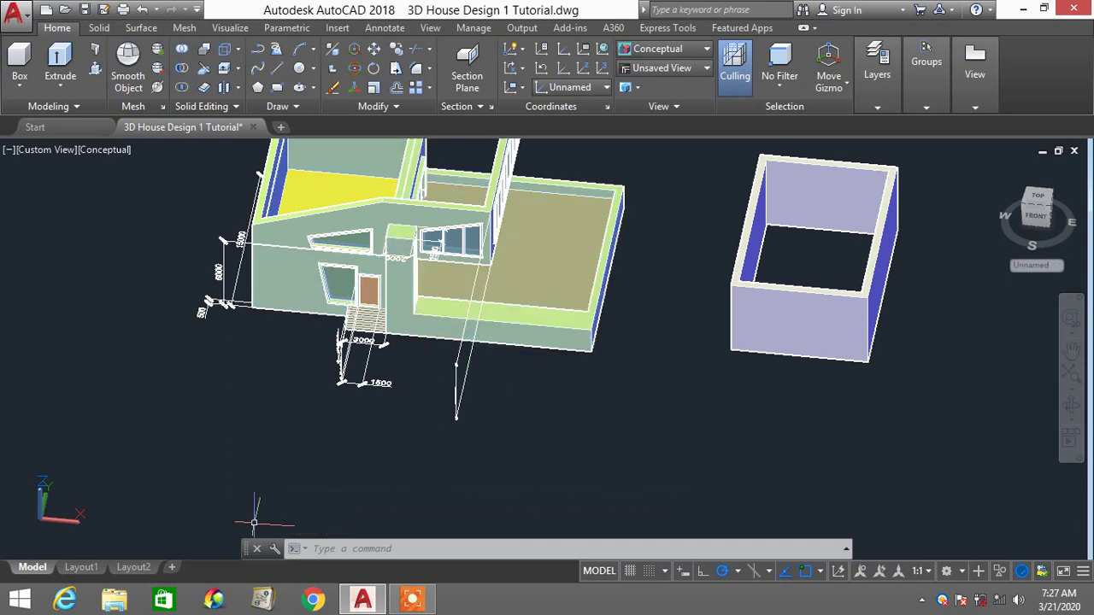
Switch the model to the Top view, showing both the dimensioned house and the new walls
click(51, 151)
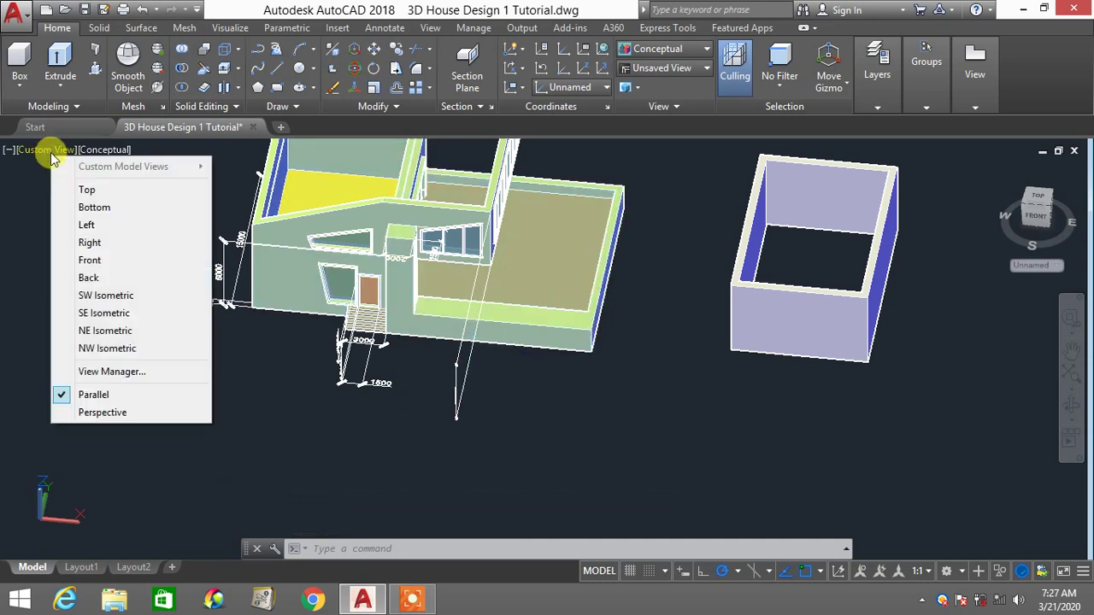
click(85, 190)
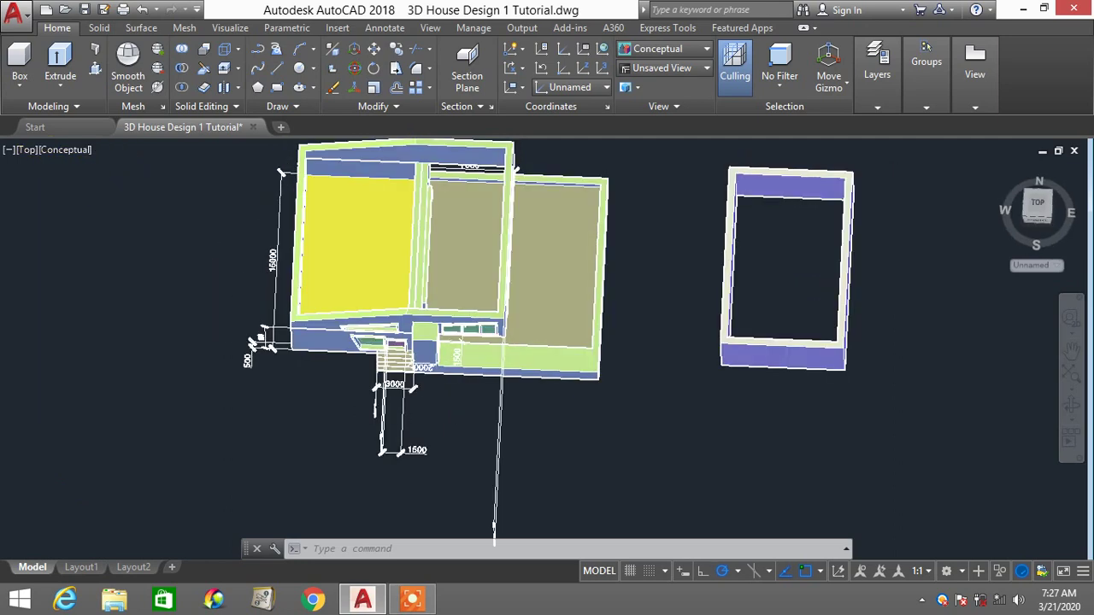
scroll(483, 185, up, 2)
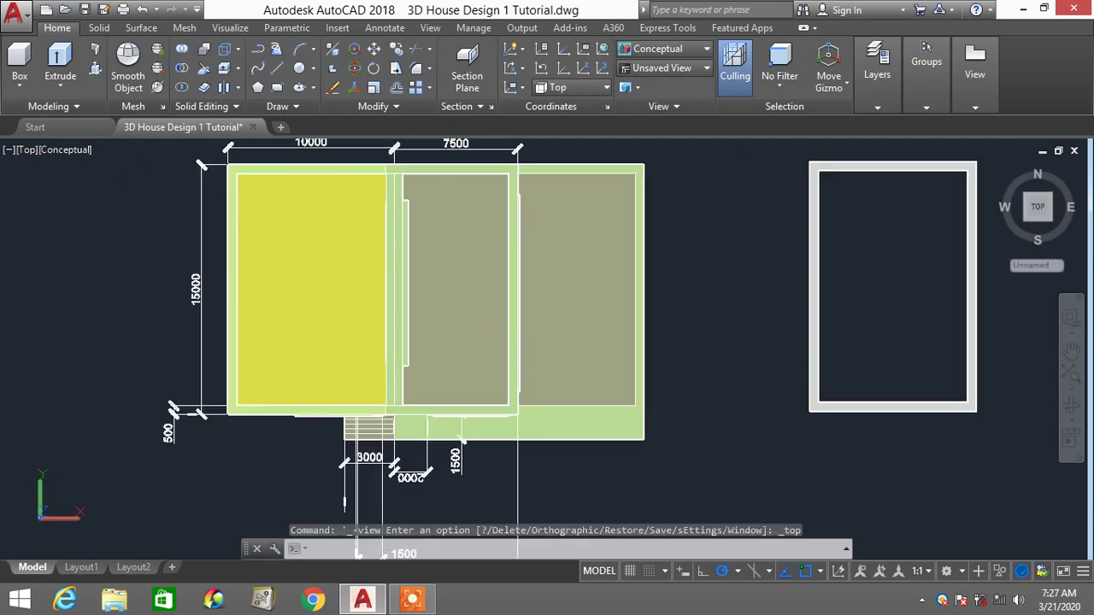
middle_drag(483, 185, 458, 245)
key(Escape)
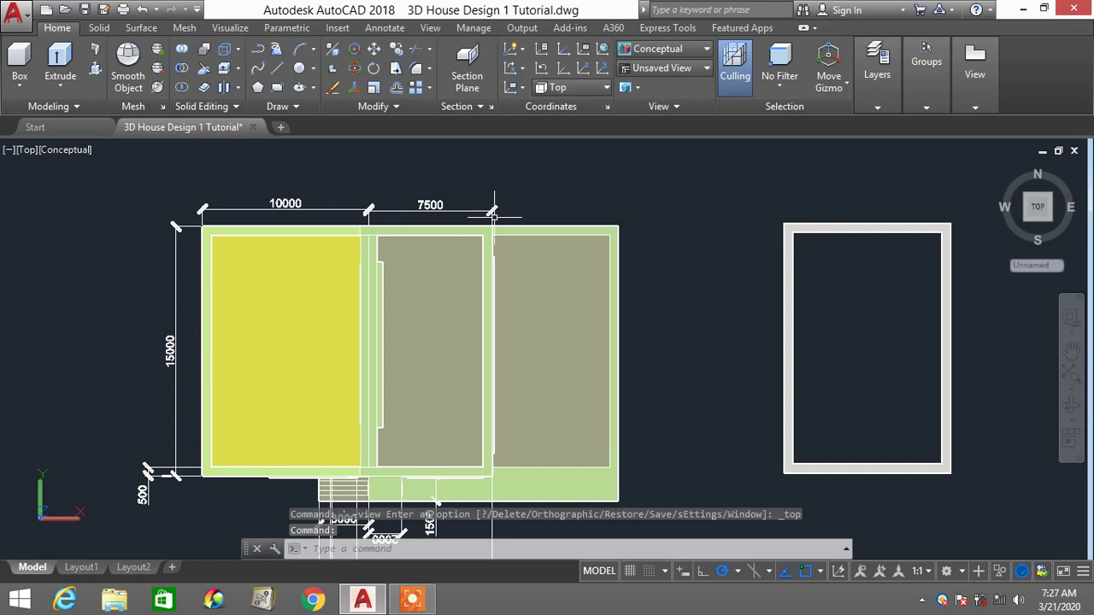
Measure the width of the house's easternmost section along its north edge with a temporary linear dimension
text(DLI)
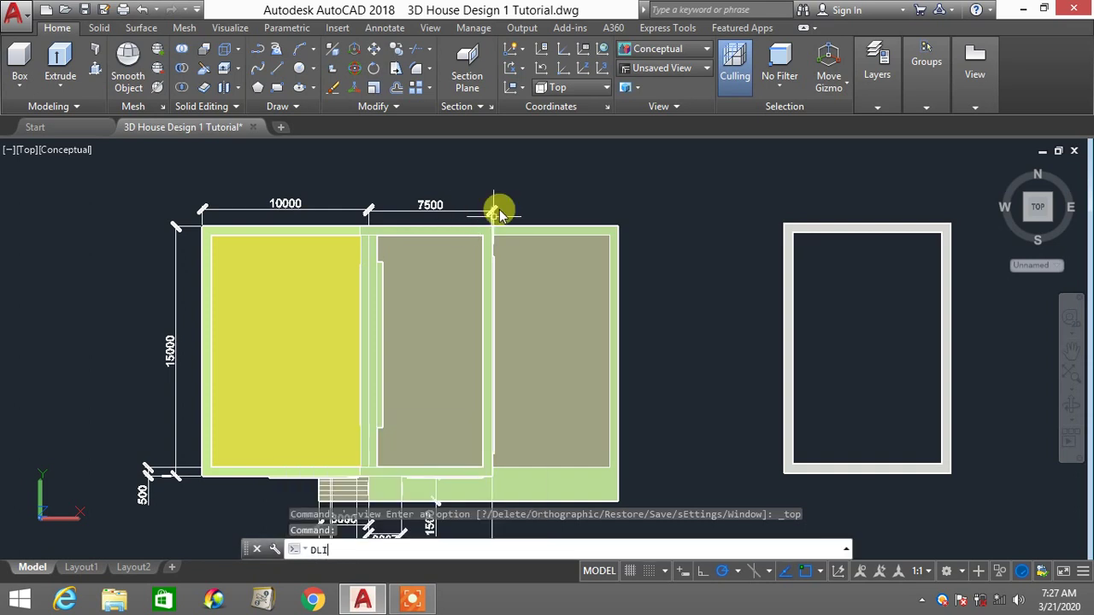
key(Return)
click(492, 224)
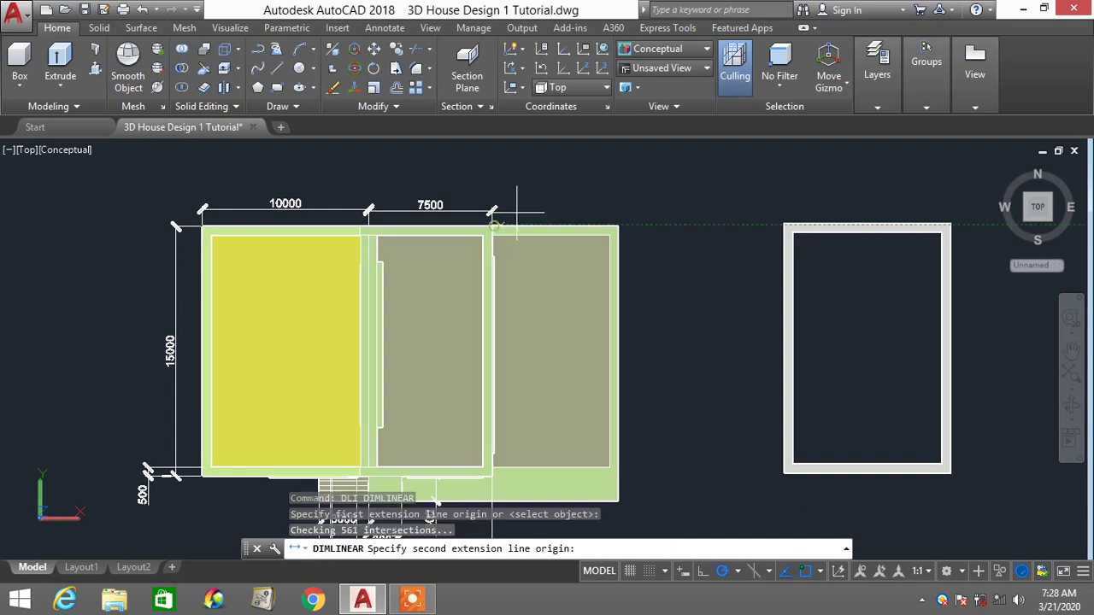
click(617, 226)
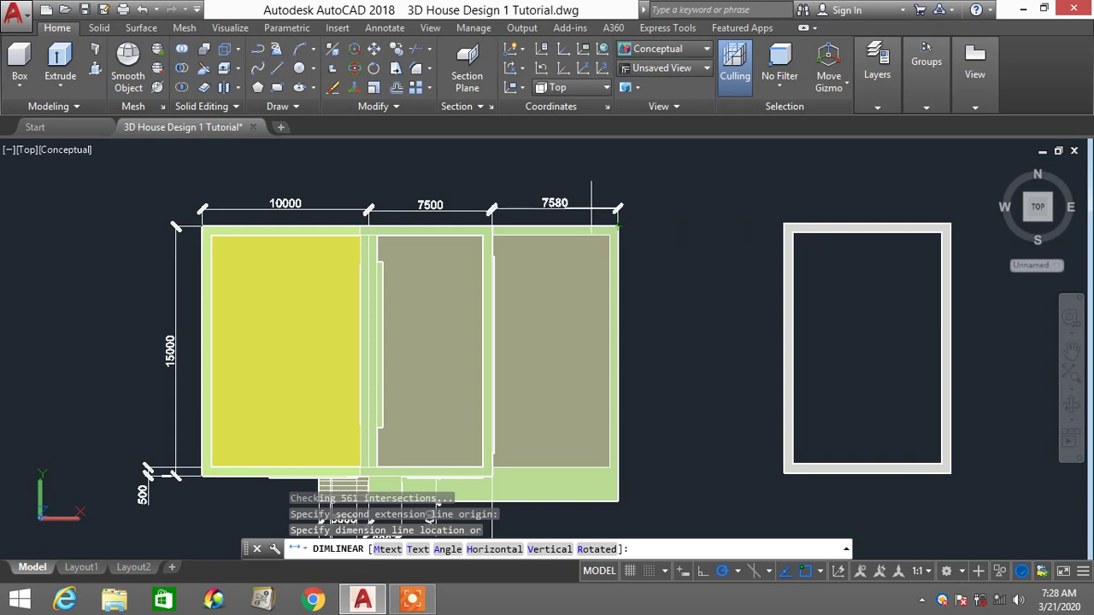
key(Escape)
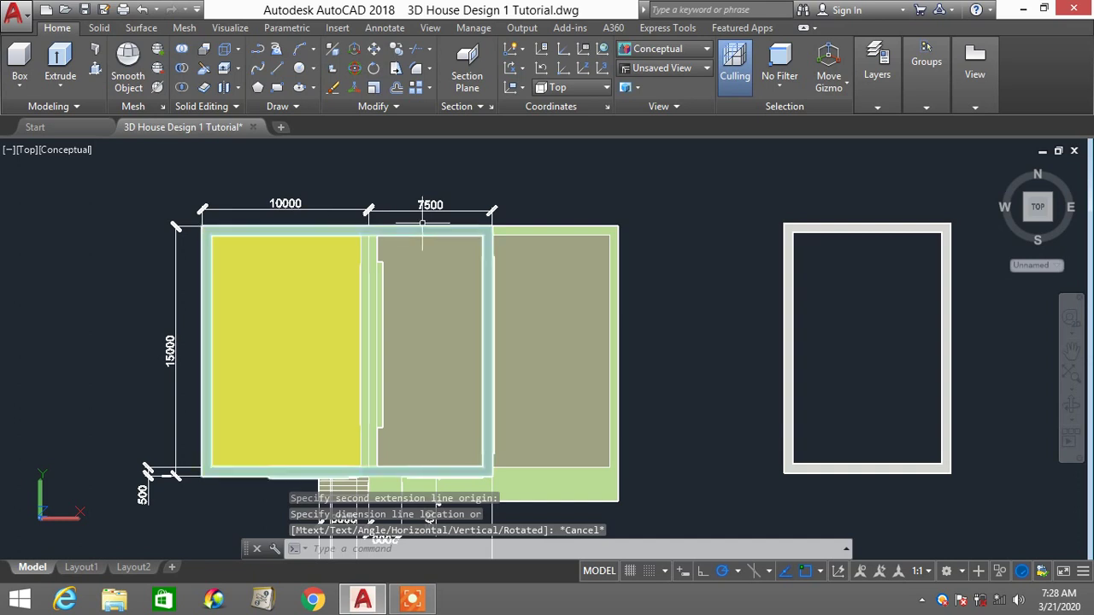
Set the visual style to 2D Wireframe for drawing beside the new walls in plan
scroll(605, 243, down, 4)
scroll(510, 247, up, 3)
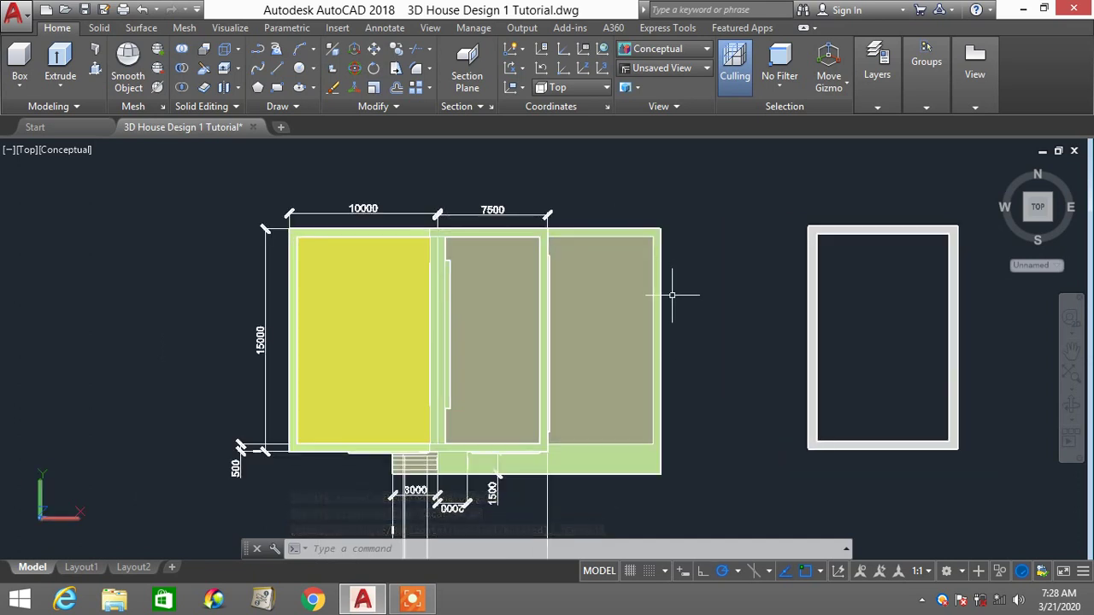
middle_drag(668, 295, 462, 253)
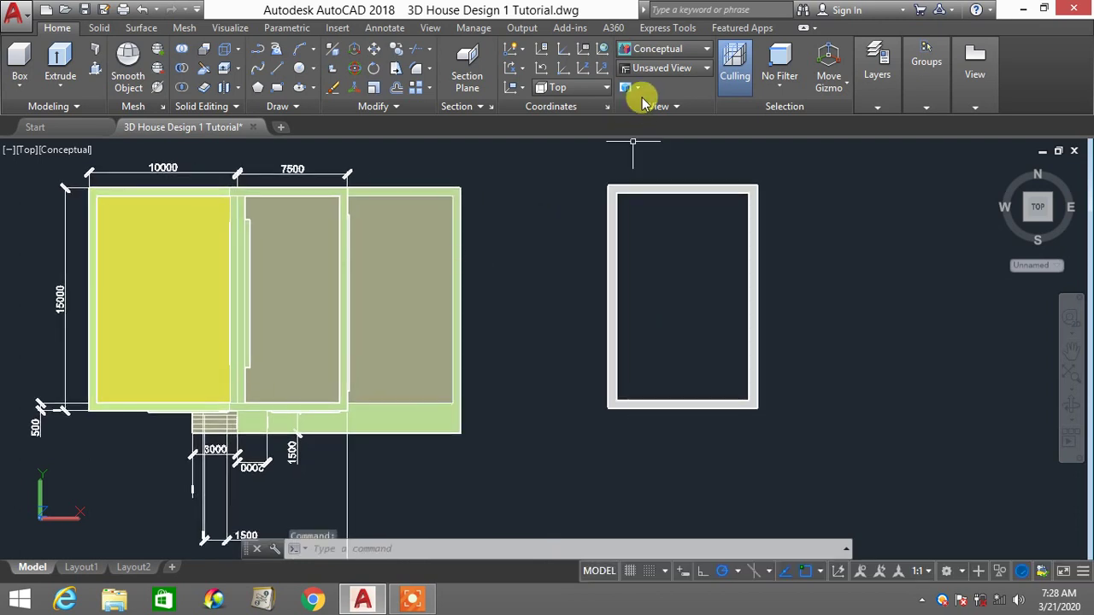
click(655, 68)
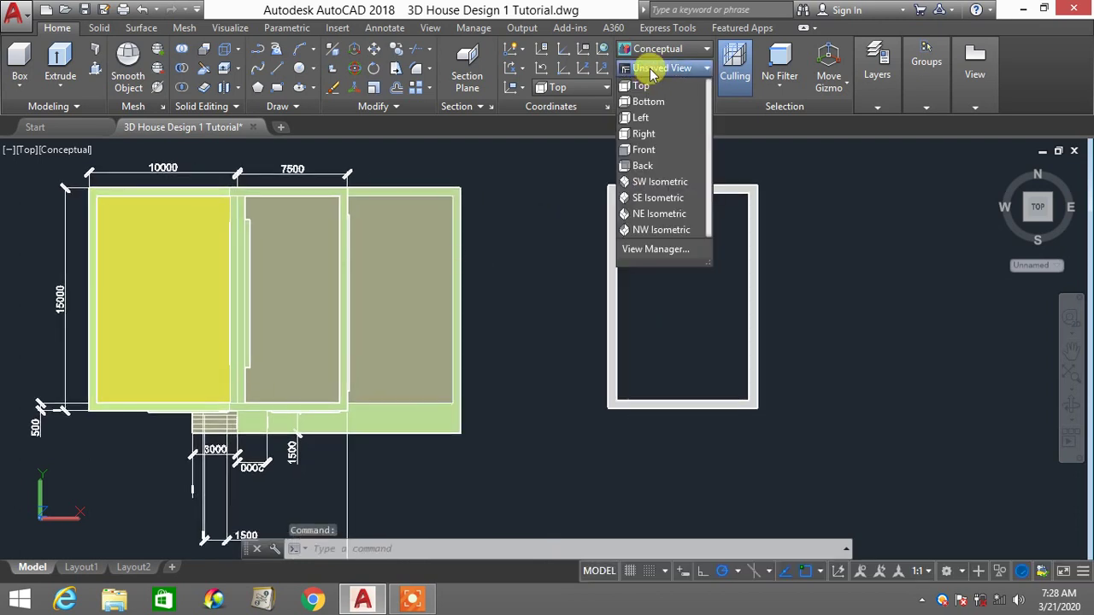
click(656, 51)
click(658, 49)
click(640, 63)
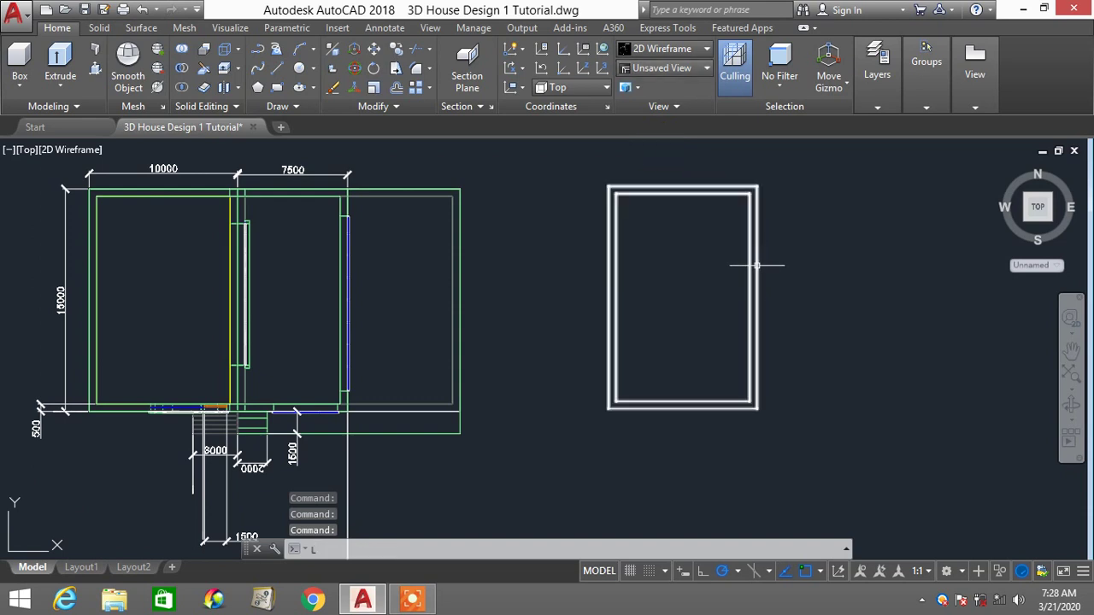
Draw lines from the new walls' northeast corner 15000 east, south to the walls' lower edge level, and back to their southeast corner
text(l)
key(Return)
click(756, 184)
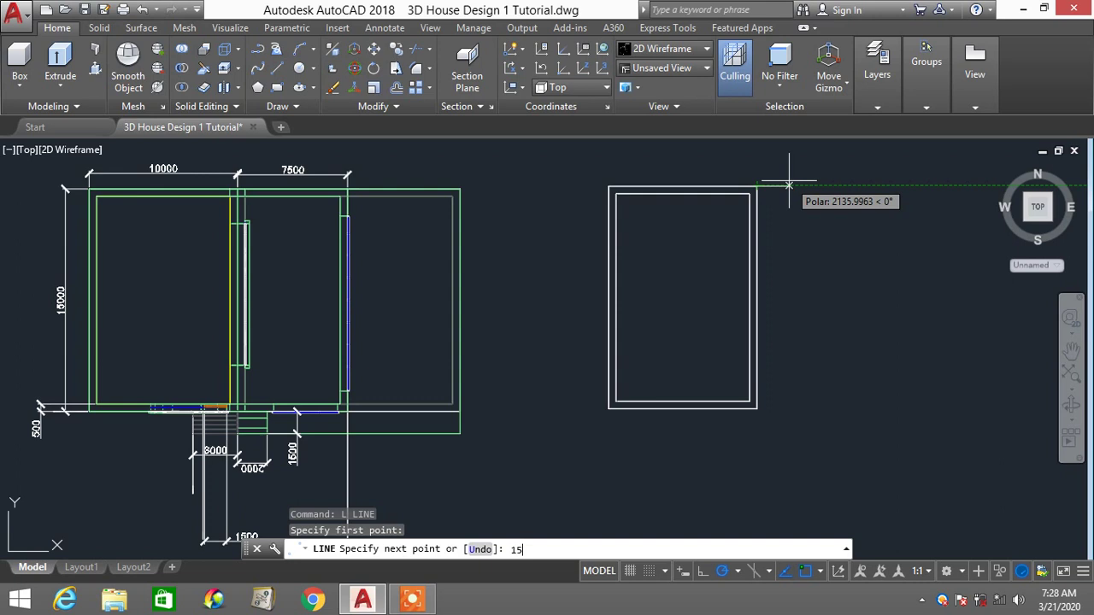
key(Return)
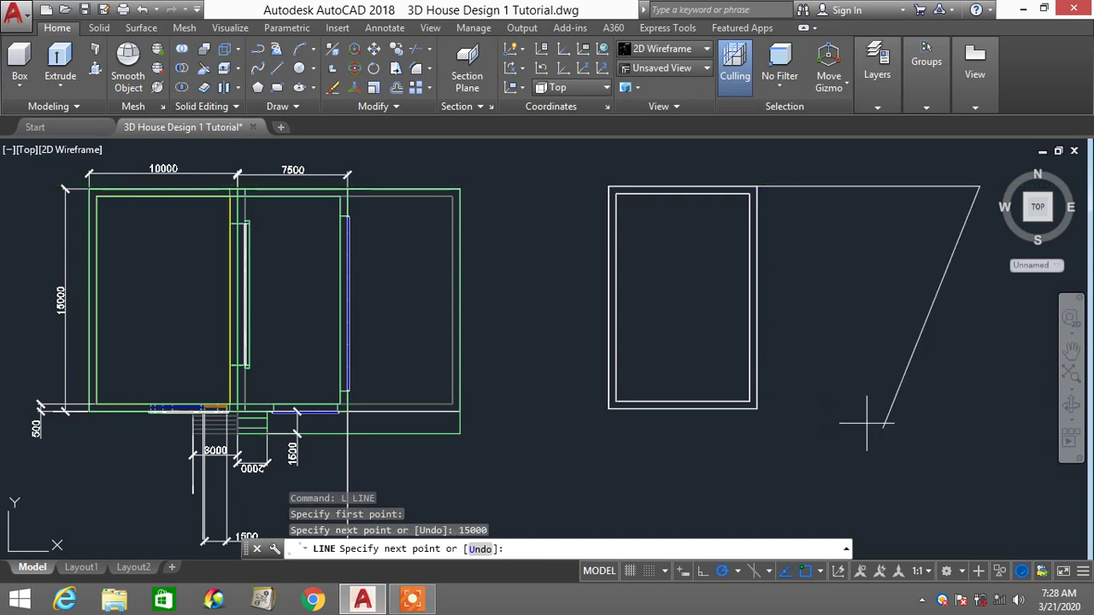
click(979, 410)
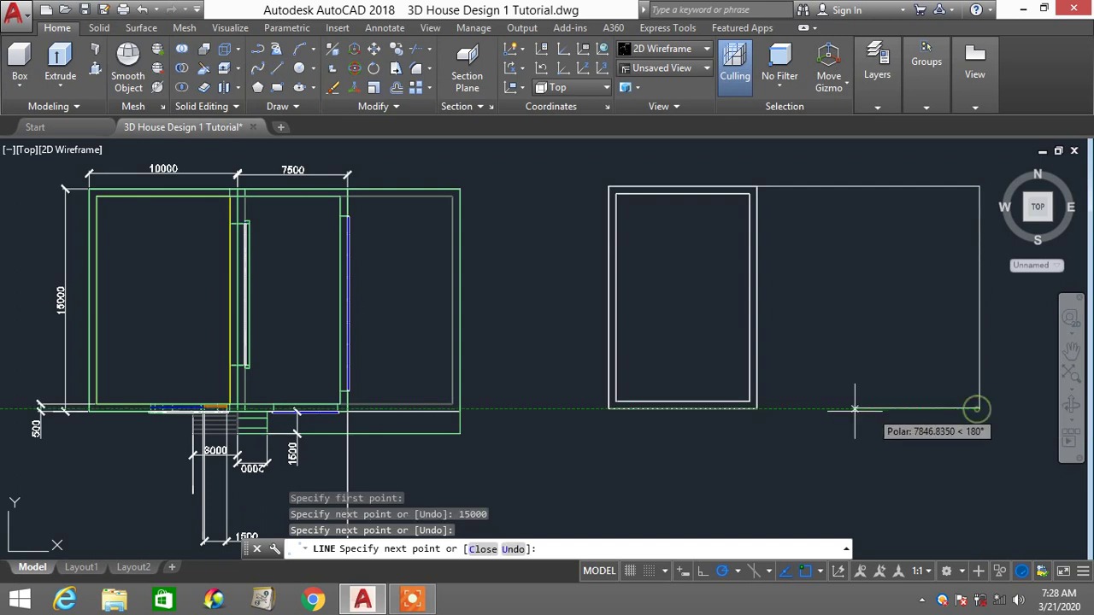
click(756, 409)
key(Escape)
Create a polyline boundary from an internal point of the area enclosed east of the new walls
scroll(841, 341, down, 2)
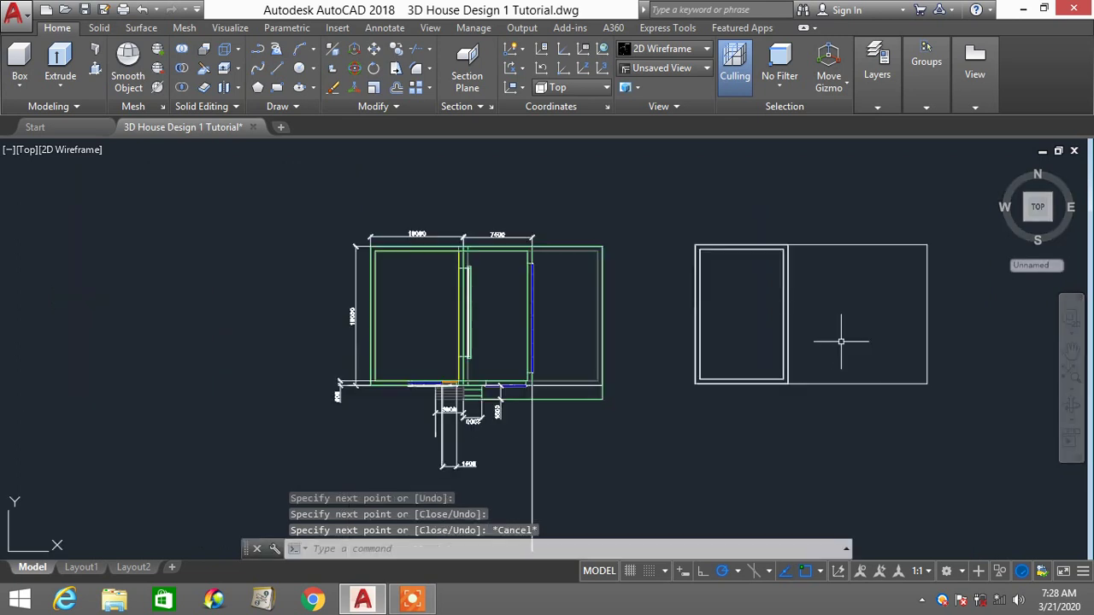
middle_drag(818, 334, 732, 356)
text(B)
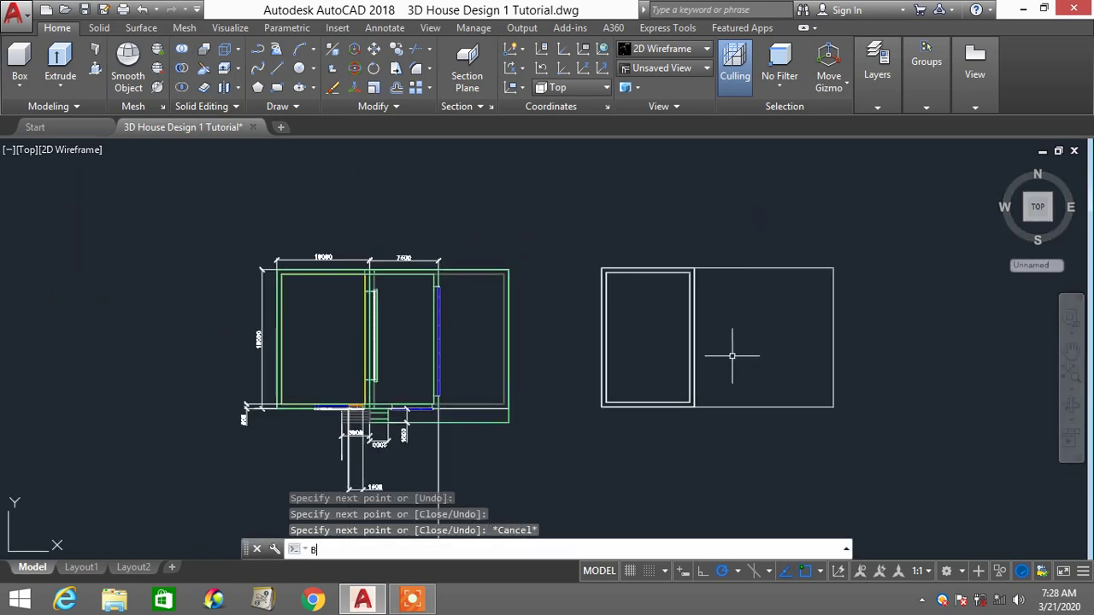
text(O)
key(Return)
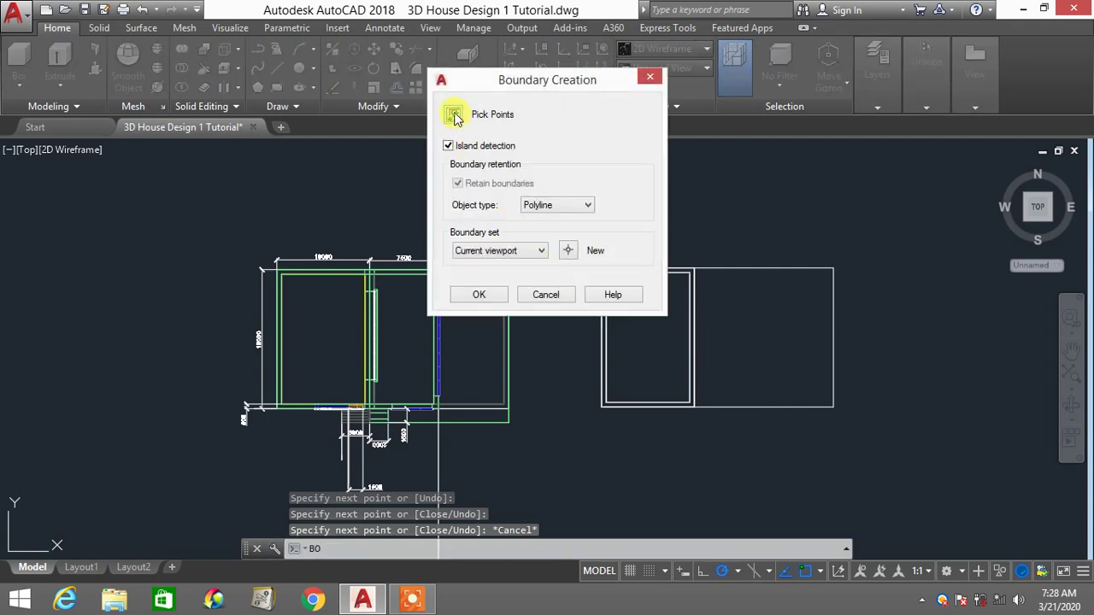
click(453, 115)
click(728, 305)
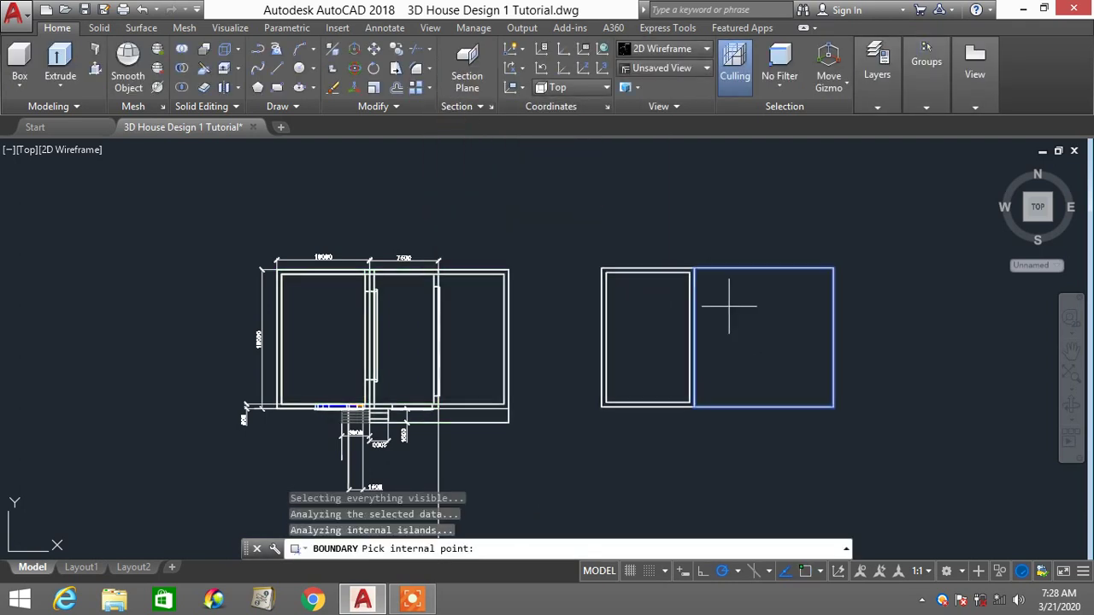
key(Return)
Offset the eastern section's boundary polyline 500 inward to form its wall thickness
text(O)
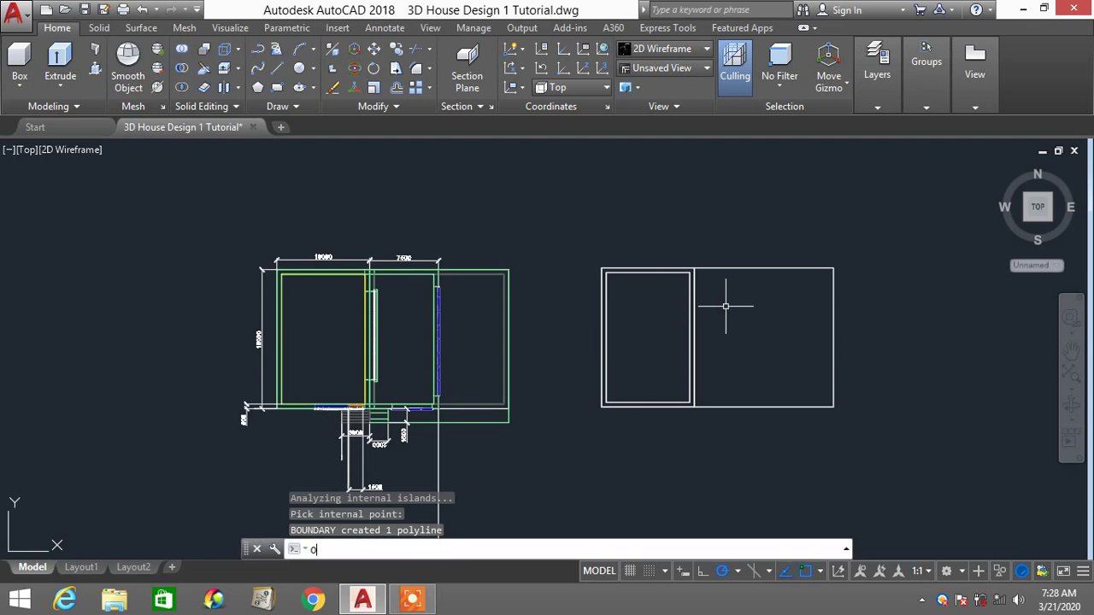
key(Return)
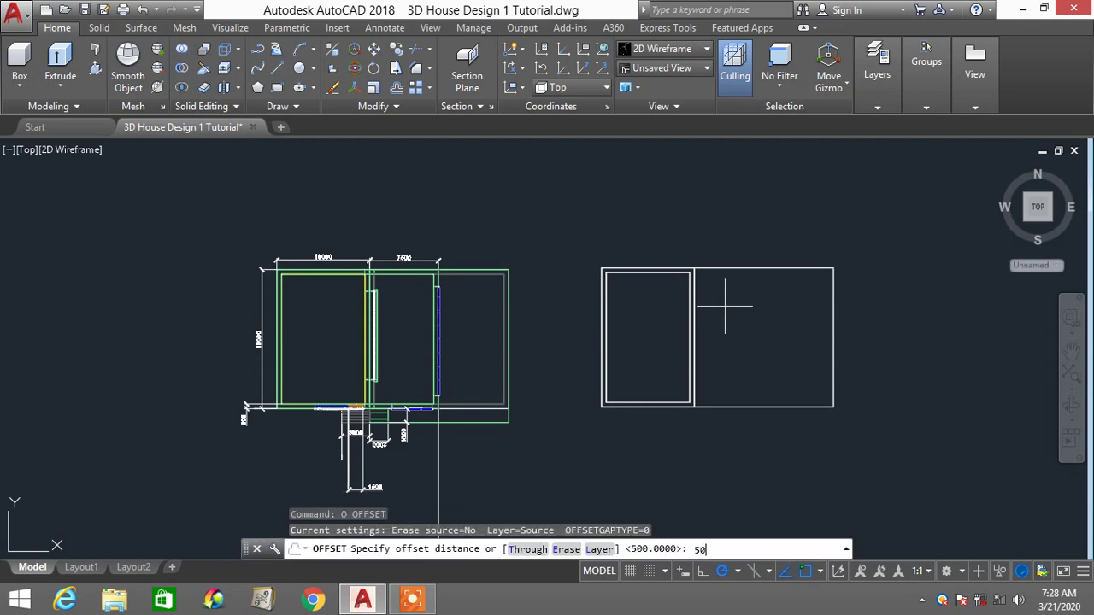
key(Return)
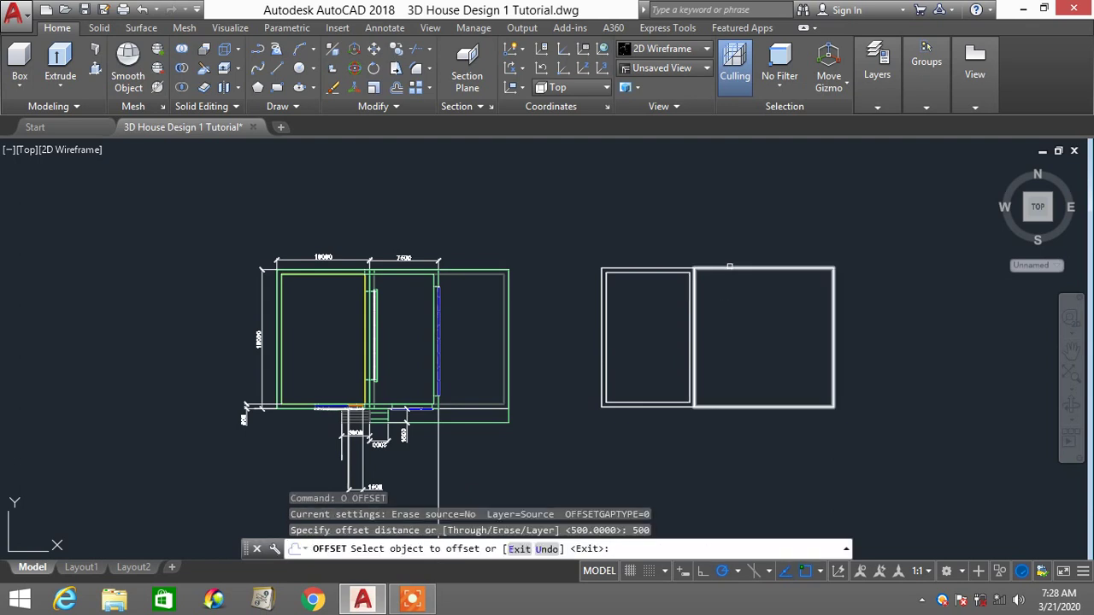
click(729, 267)
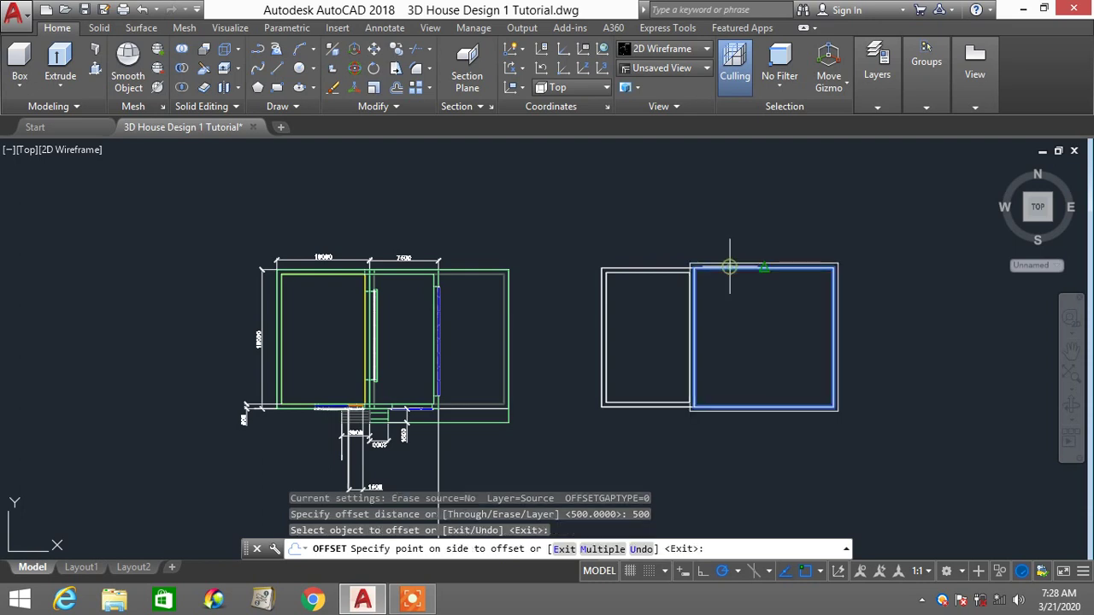
click(728, 316)
key(Escape)
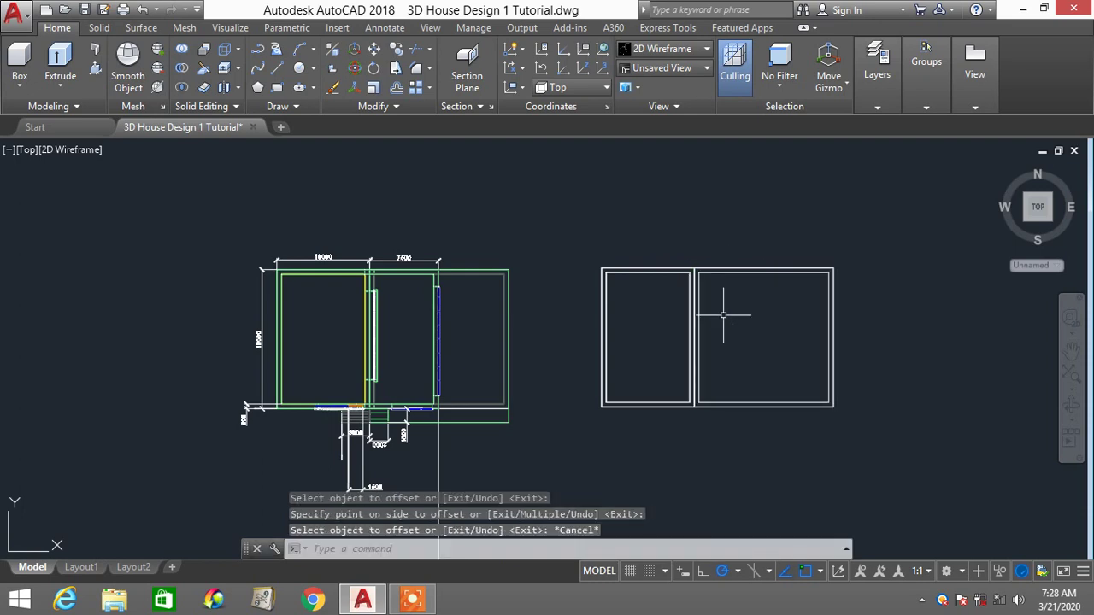
Switch the drawing to the SE Isometric view, showing the original house and the new outlines
click(66, 154)
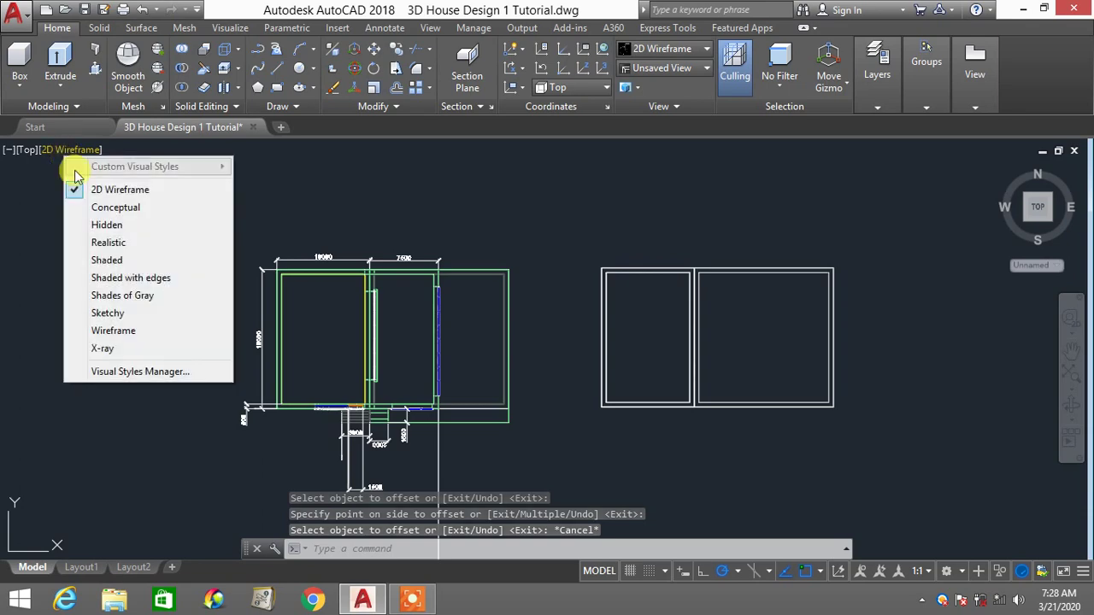
click(26, 152)
click(25, 154)
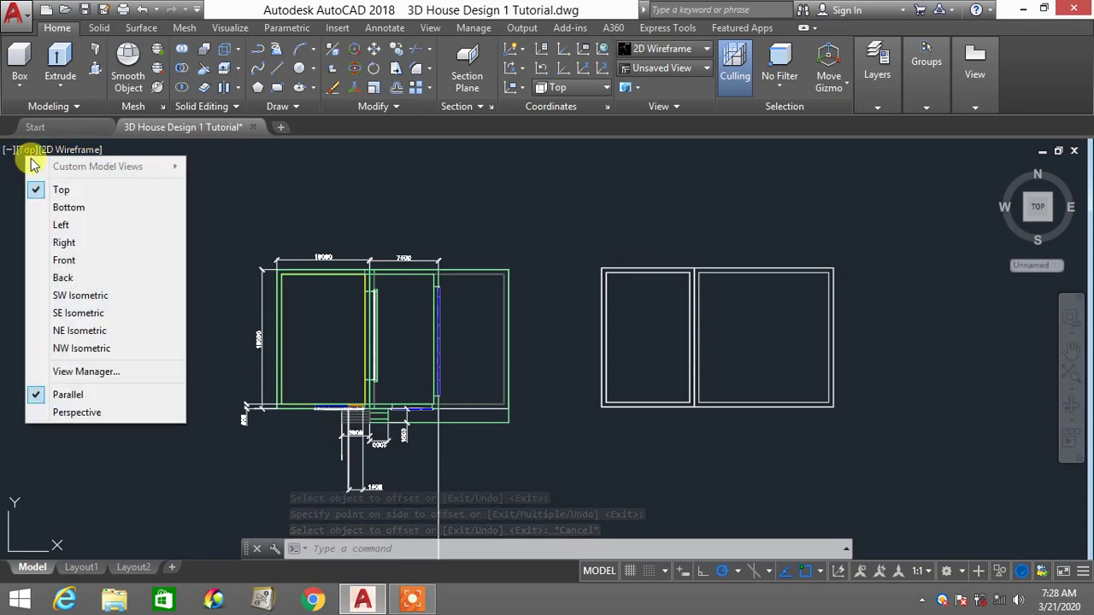
click(90, 315)
scroll(692, 410, up, 4)
scroll(434, 336, down, 2)
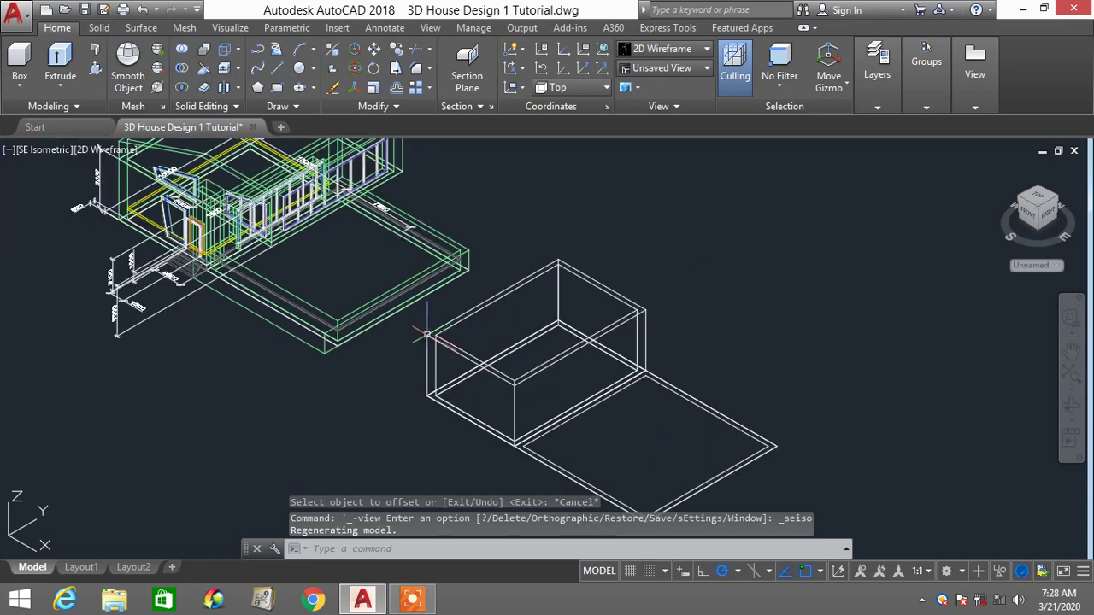
middle_drag(352, 331, 436, 350)
scroll(332, 336, up, 3)
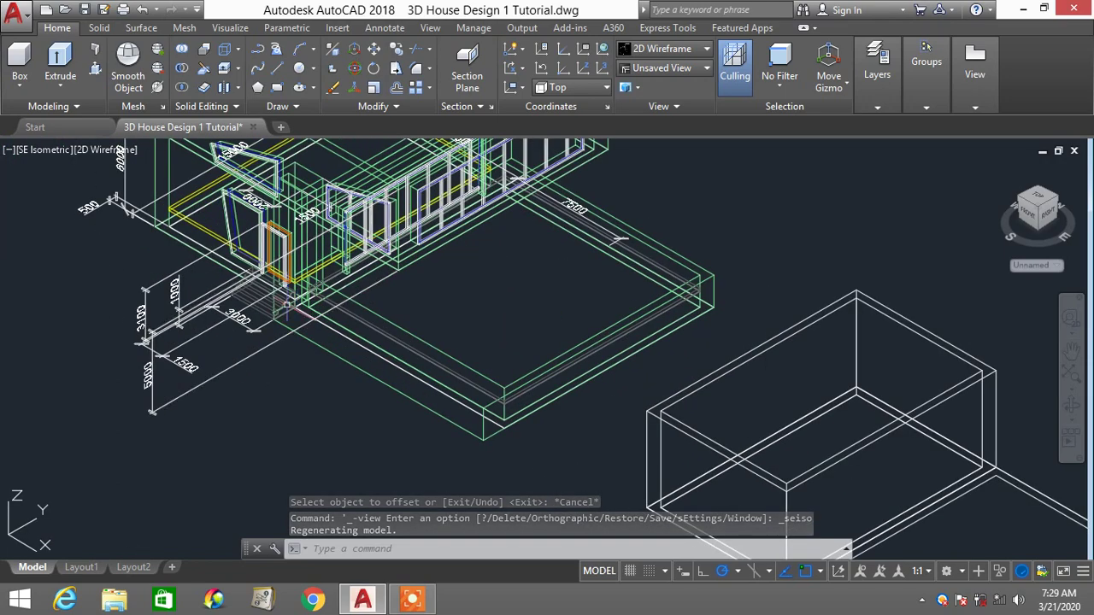
scroll(534, 369, down, 2)
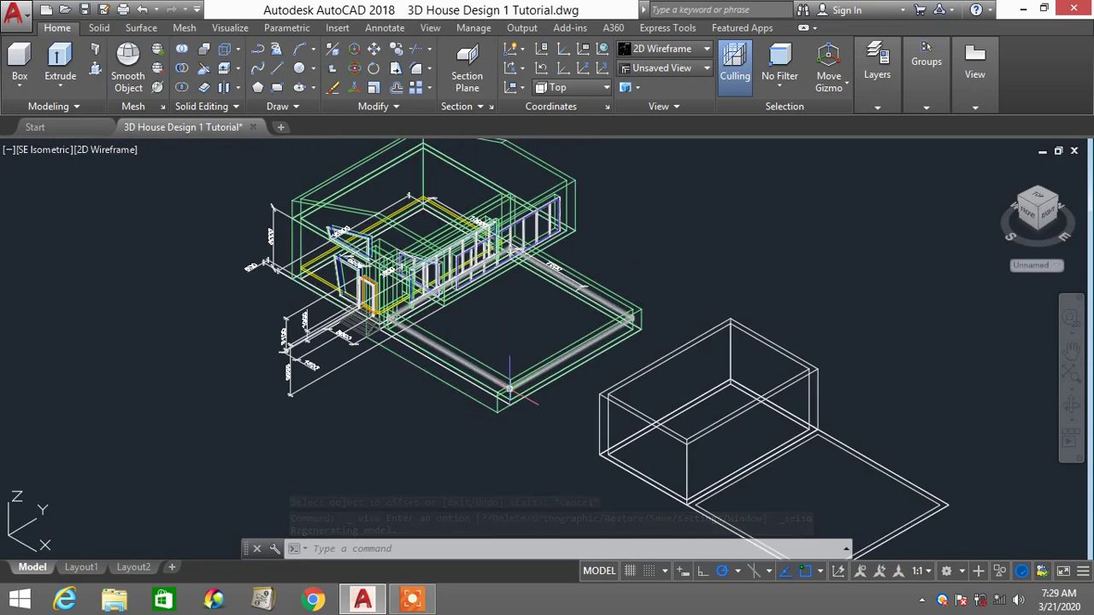
Apply the Conceptual visual style to compare the original house's eastern section with the new outline
click(672, 49)
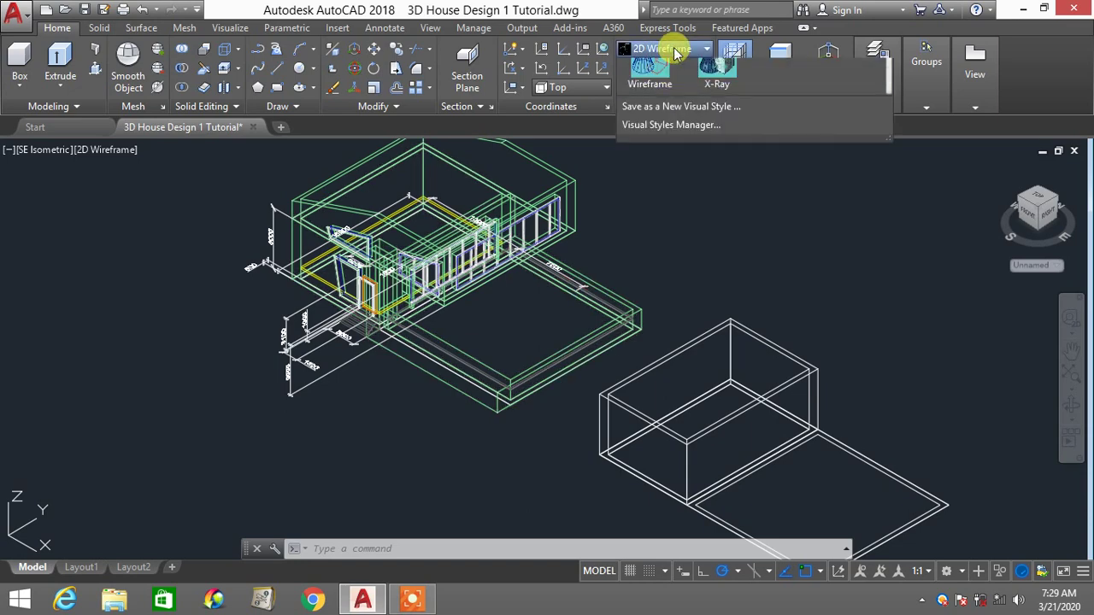
click(724, 92)
scroll(688, 356, down, 2)
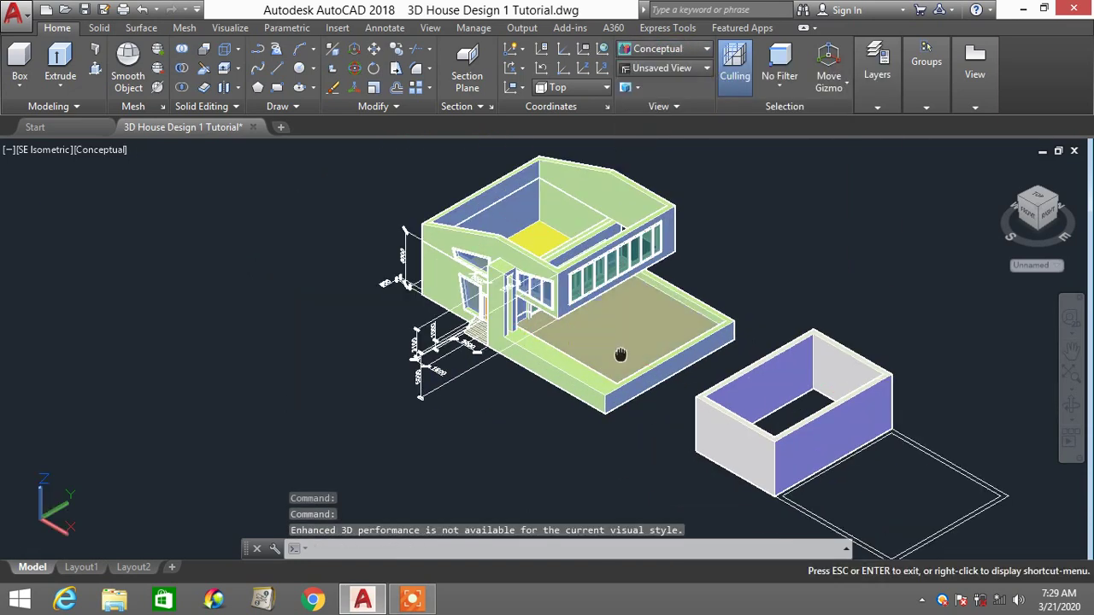
scroll(750, 406, up, 2)
scroll(557, 313, up, 2)
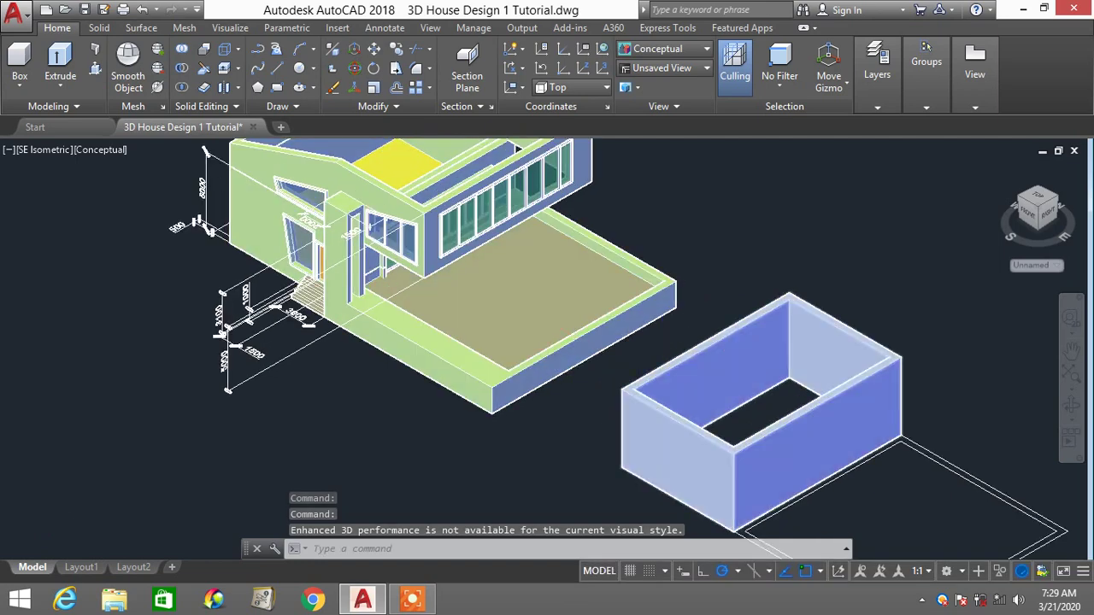
scroll(712, 337, down, 2)
middle_drag(713, 338, 664, 334)
key(Escape)
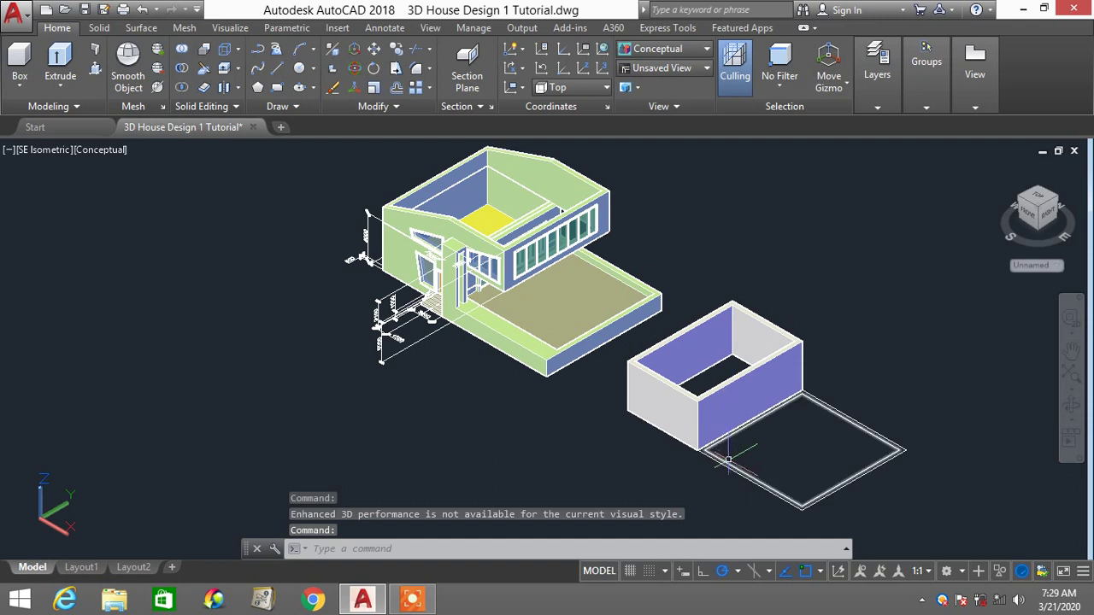
Place the UCS origin at the original low wall's lower southeast corner, with X along its east bottom edge and Y up its vertical edge
scroll(730, 437, up, 2)
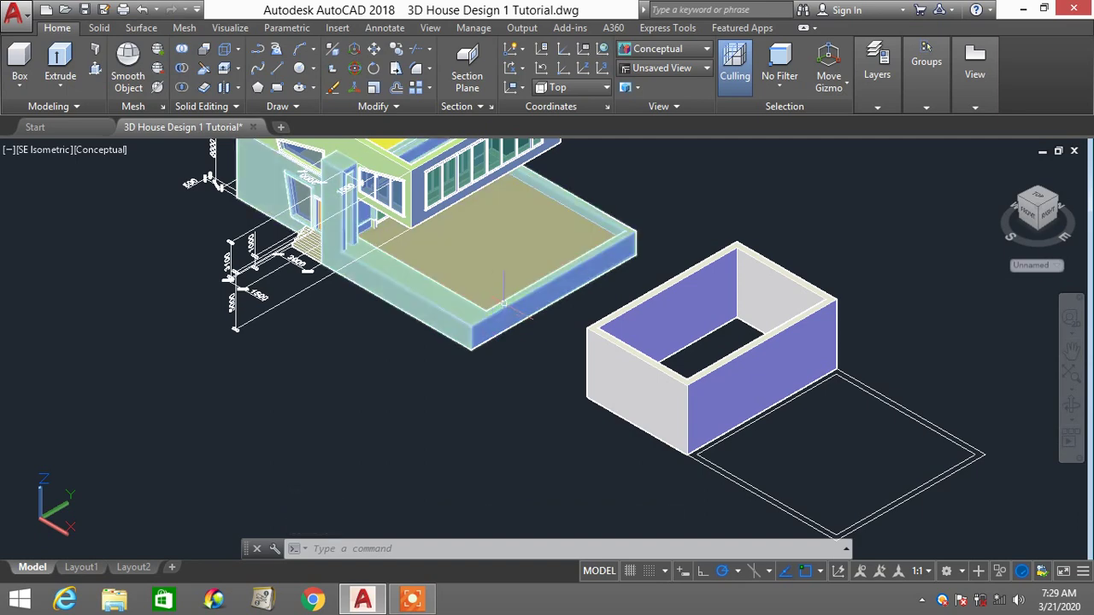
scroll(504, 301, up, 4)
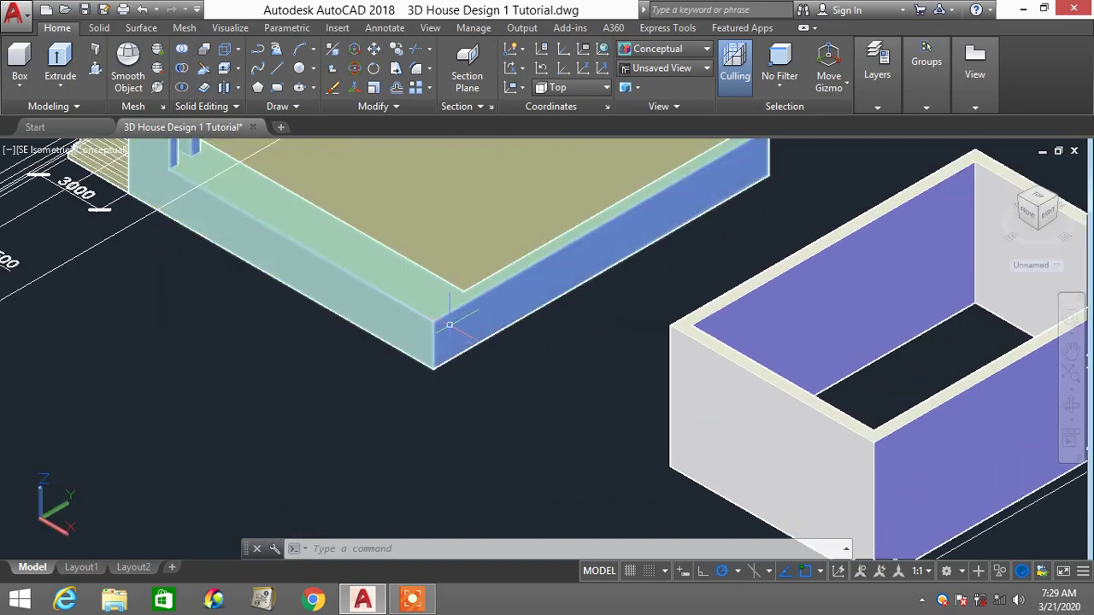
text(UCS)
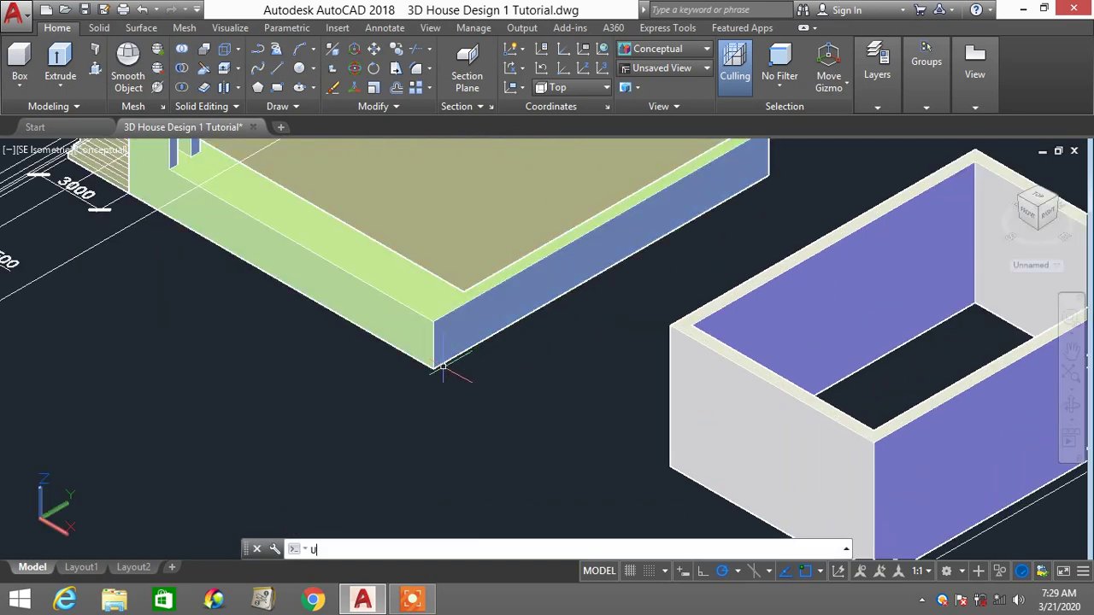
key(Return)
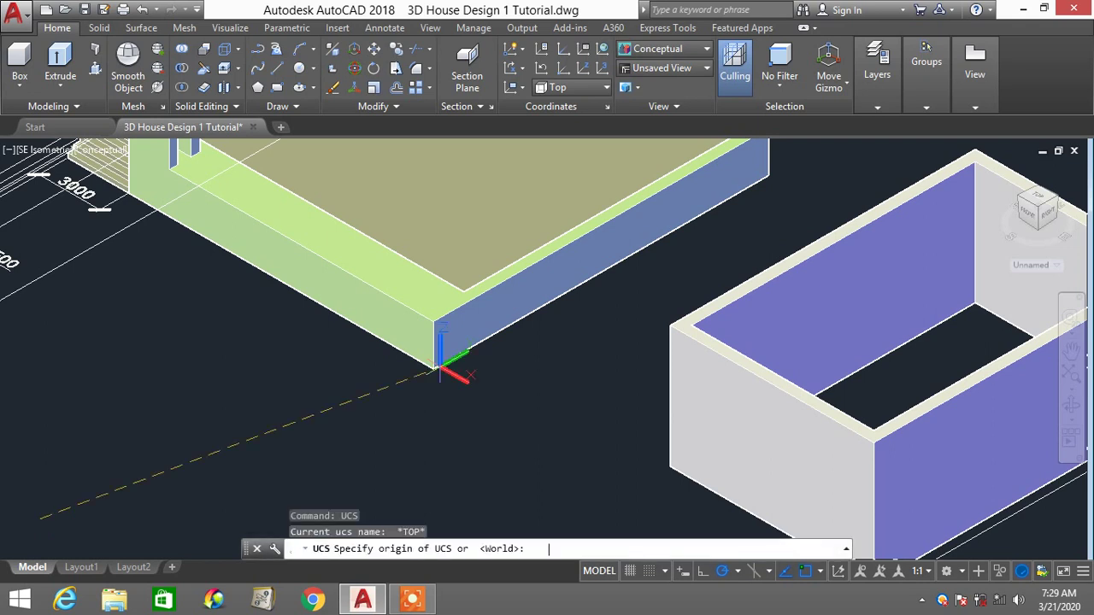
click(432, 368)
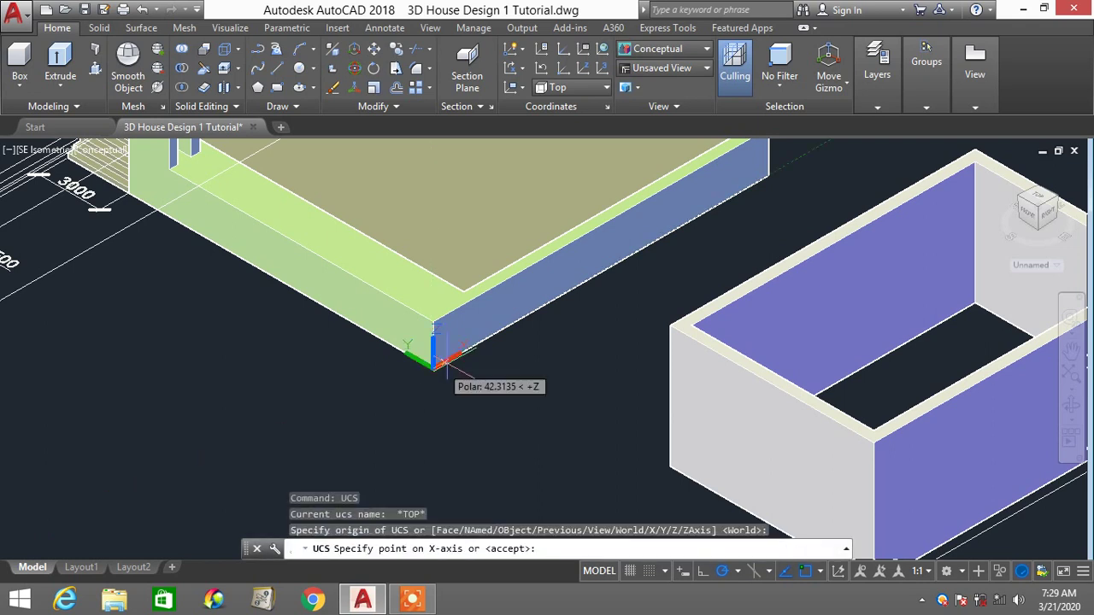
click(493, 335)
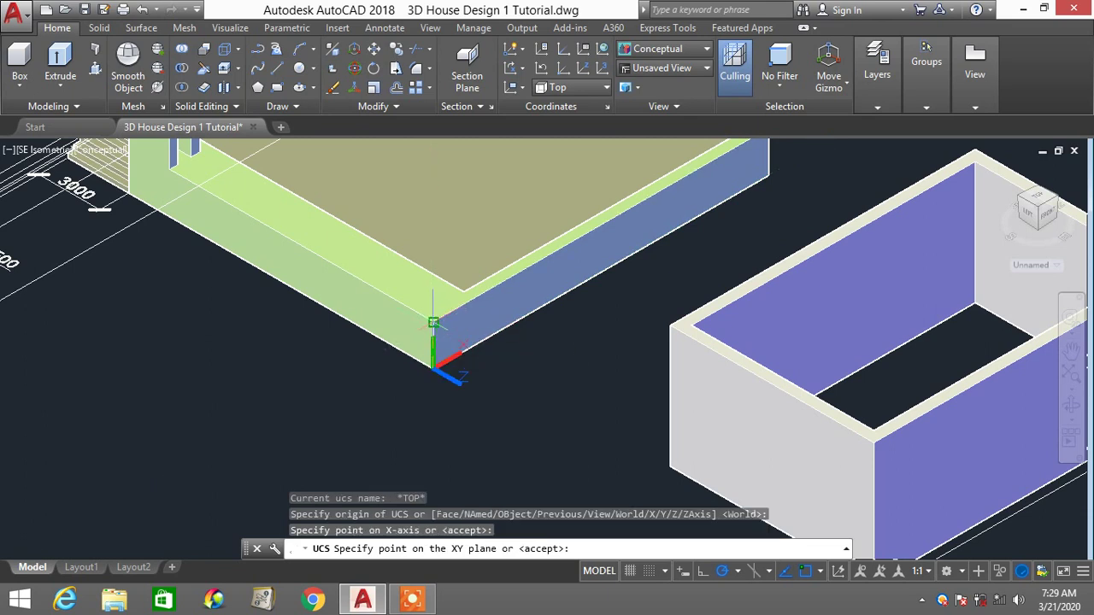
click(433, 322)
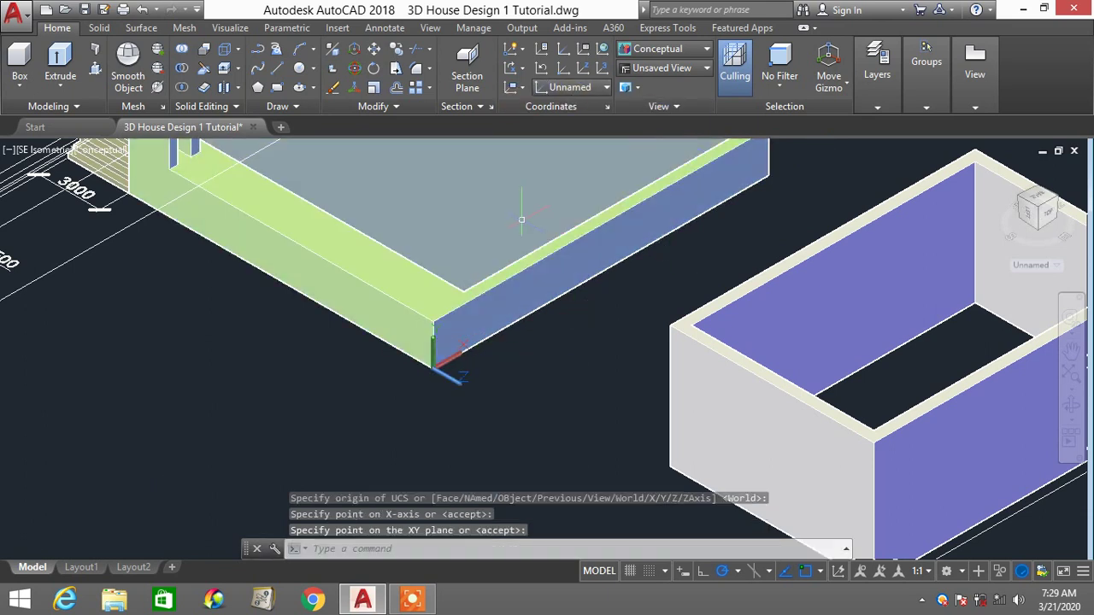
Measure the original low wall's height at its southeast corner with a temporary linear dimension, and erase the dimension
text(DLI)
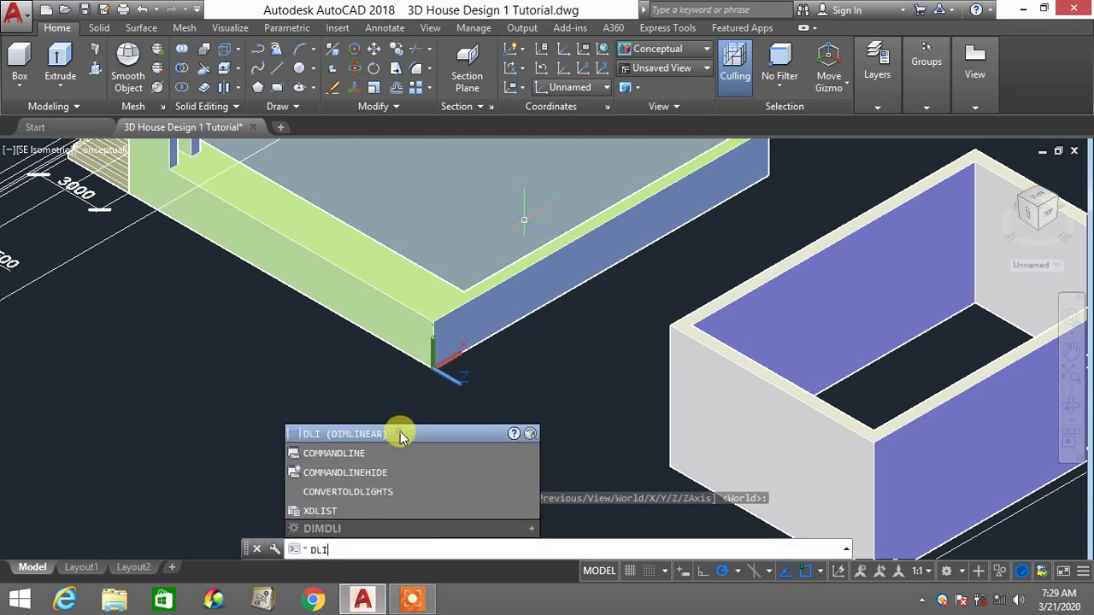
click(402, 436)
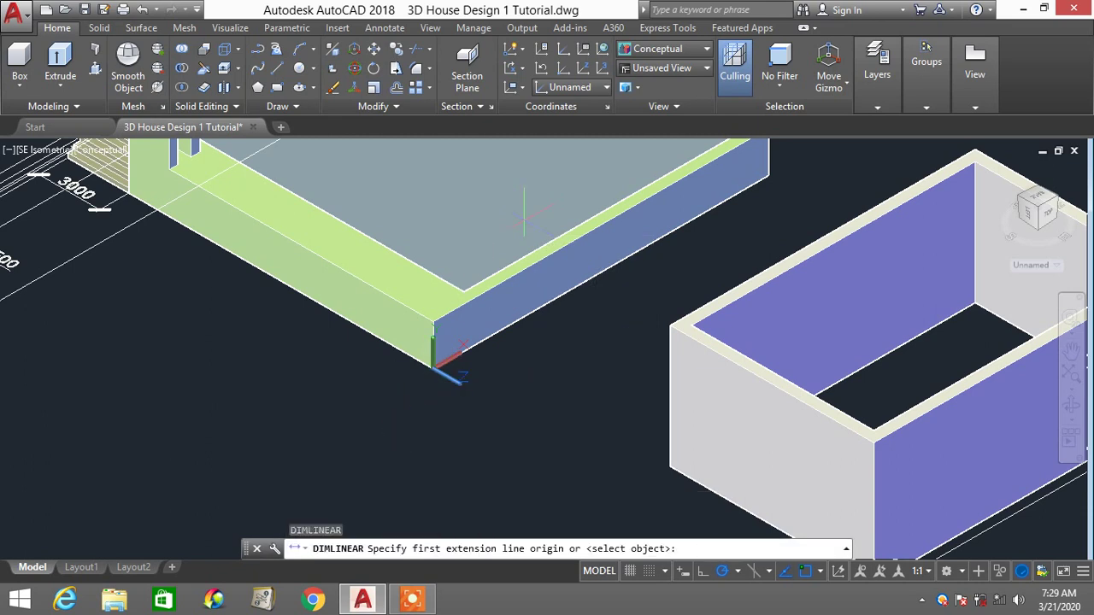
click(434, 367)
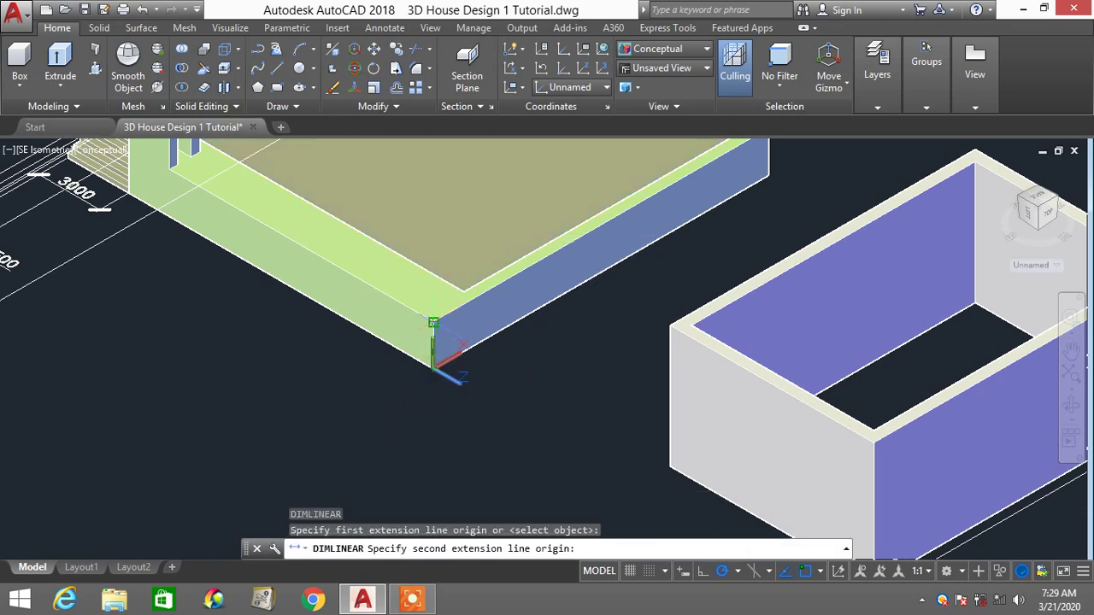
click(433, 323)
click(380, 376)
scroll(413, 384, down, 2)
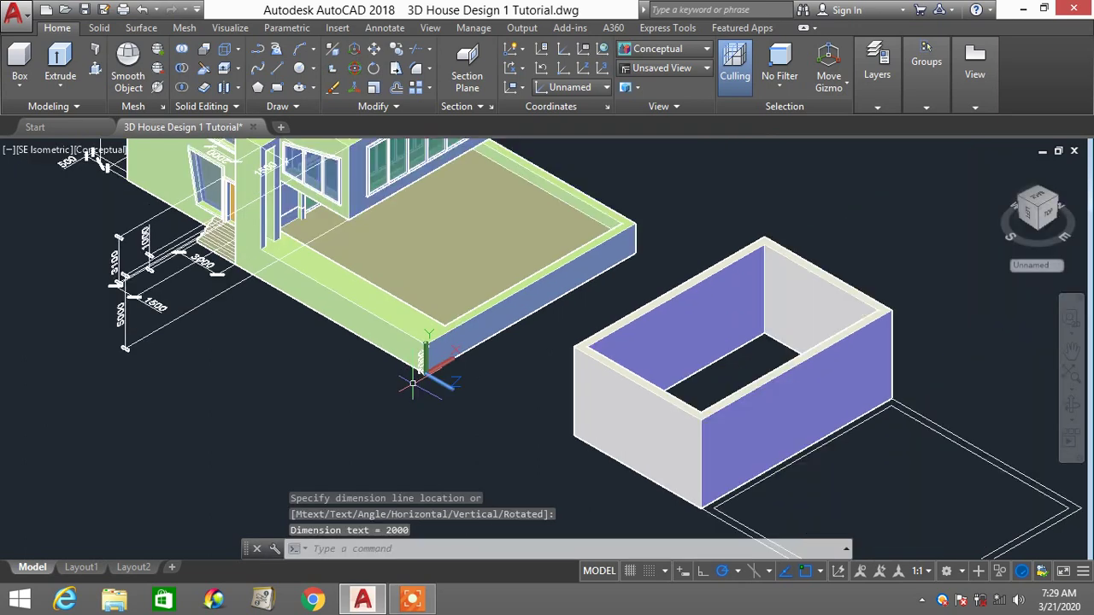
scroll(413, 385, up, 5)
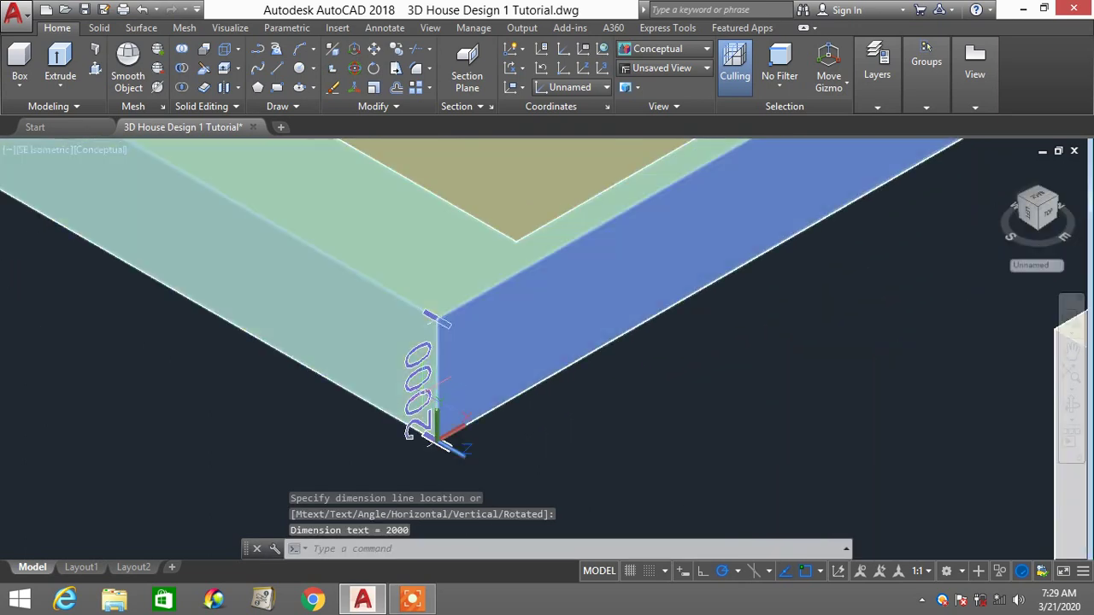
scroll(432, 432, down, 5)
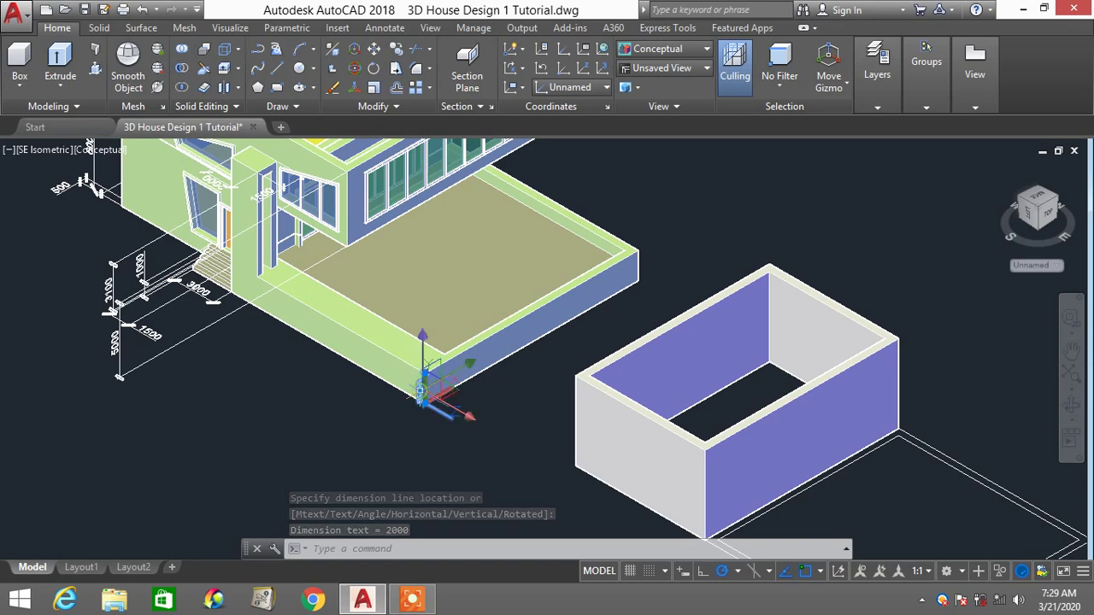
click(420, 391)
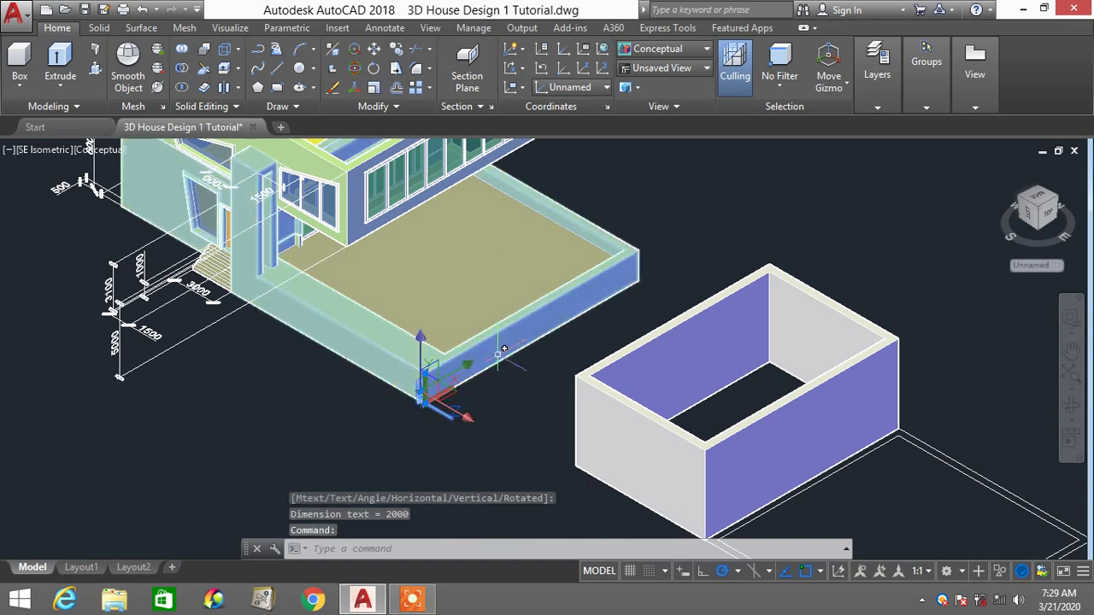
key(Delete)
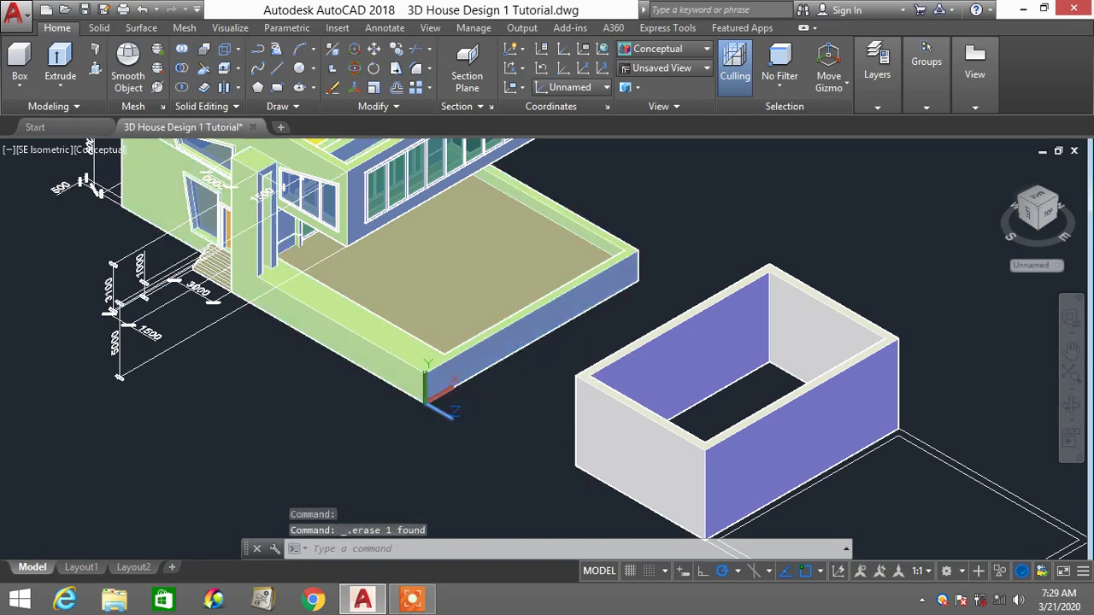
Set the visual style to 2D Wireframe for working on the new eastern section's outlines
middle_drag(529, 332, 527, 270)
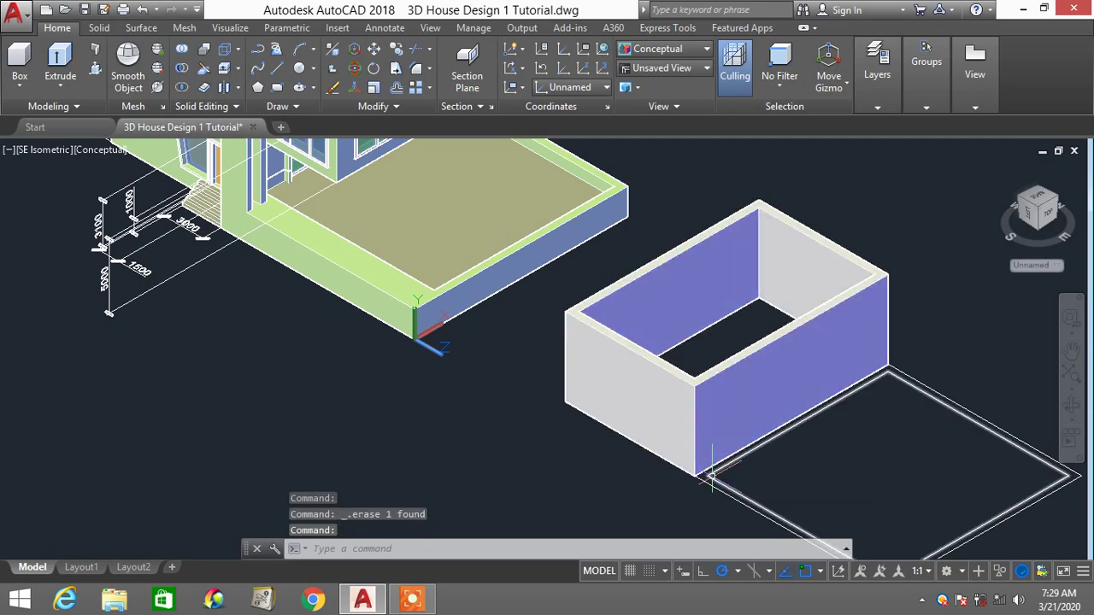
scroll(722, 474, down, 2)
middle_drag(735, 472, 661, 394)
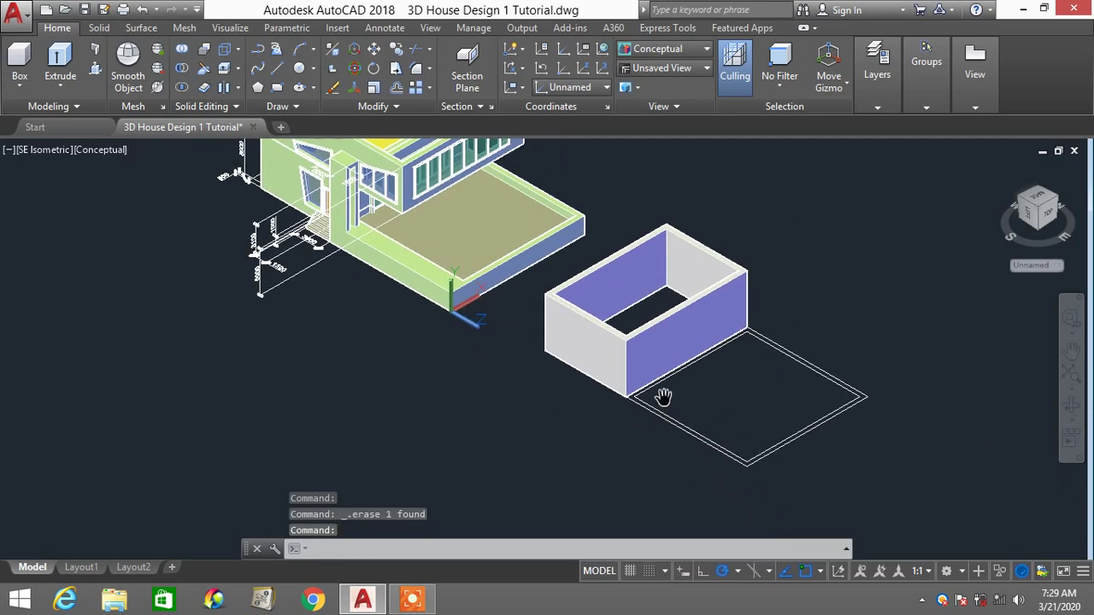
click(475, 282)
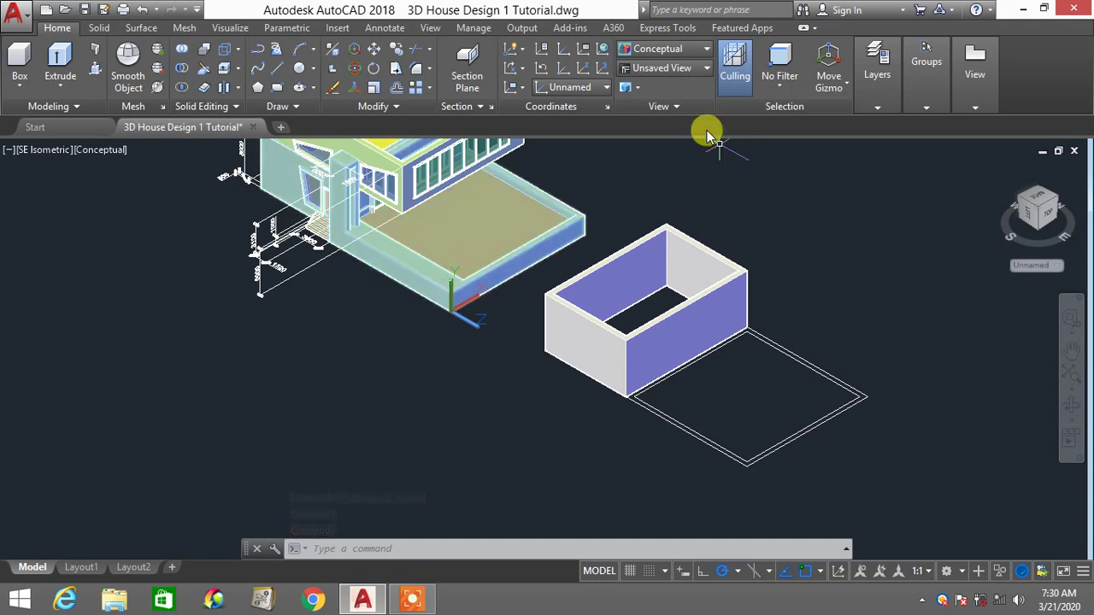
click(689, 54)
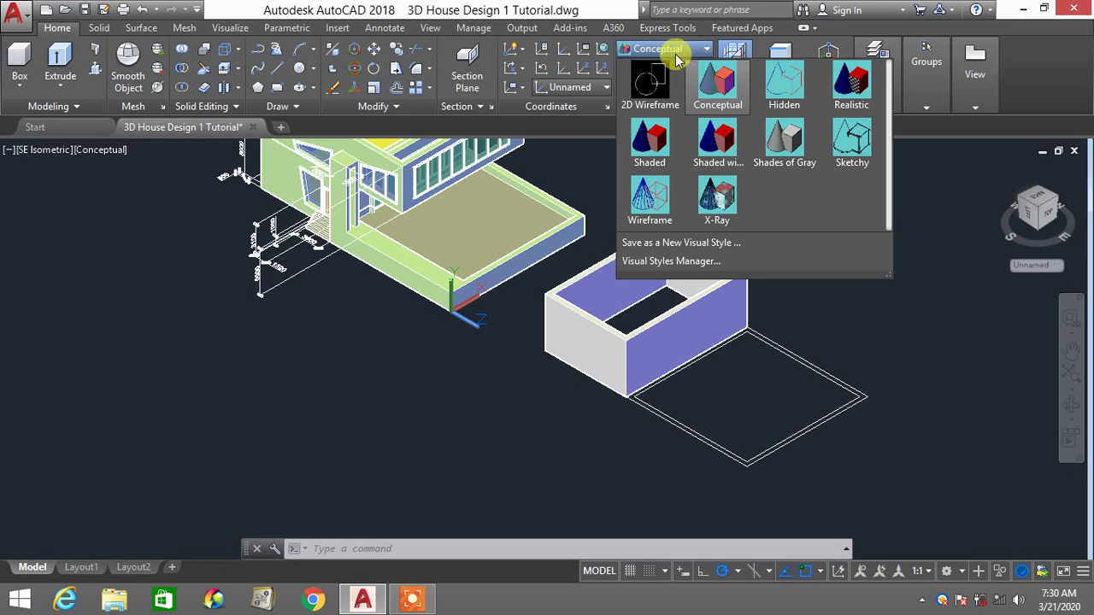
click(649, 78)
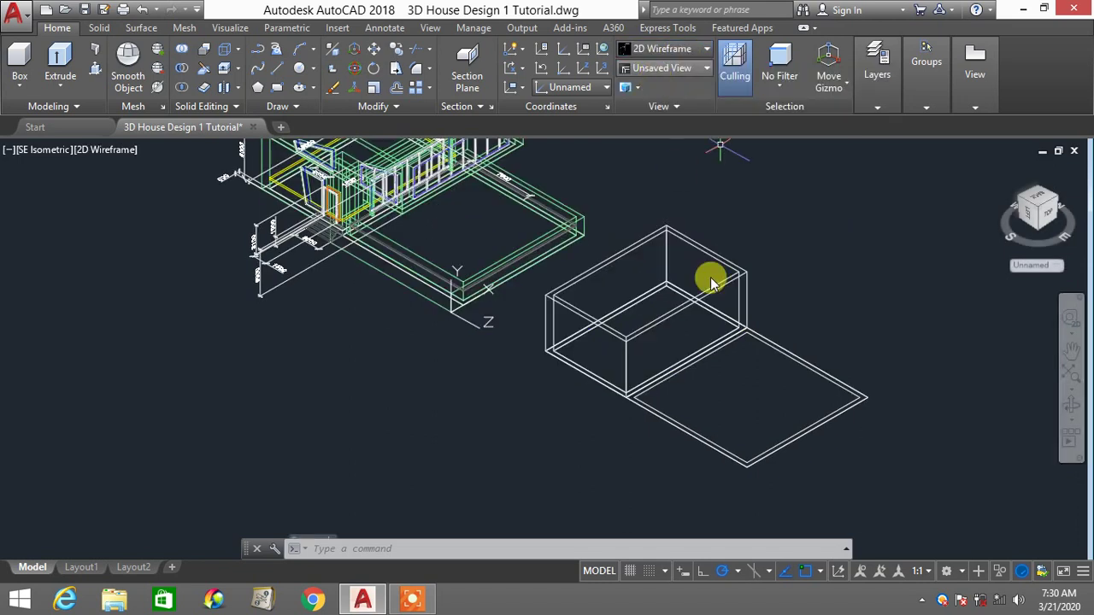
text(P)
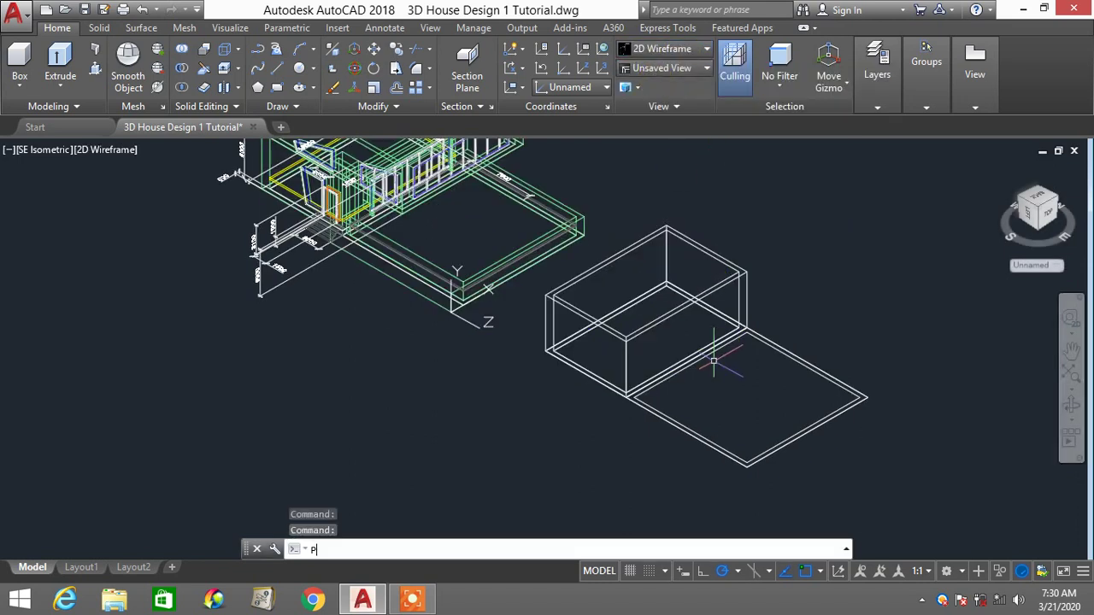
text(RESSPULL)
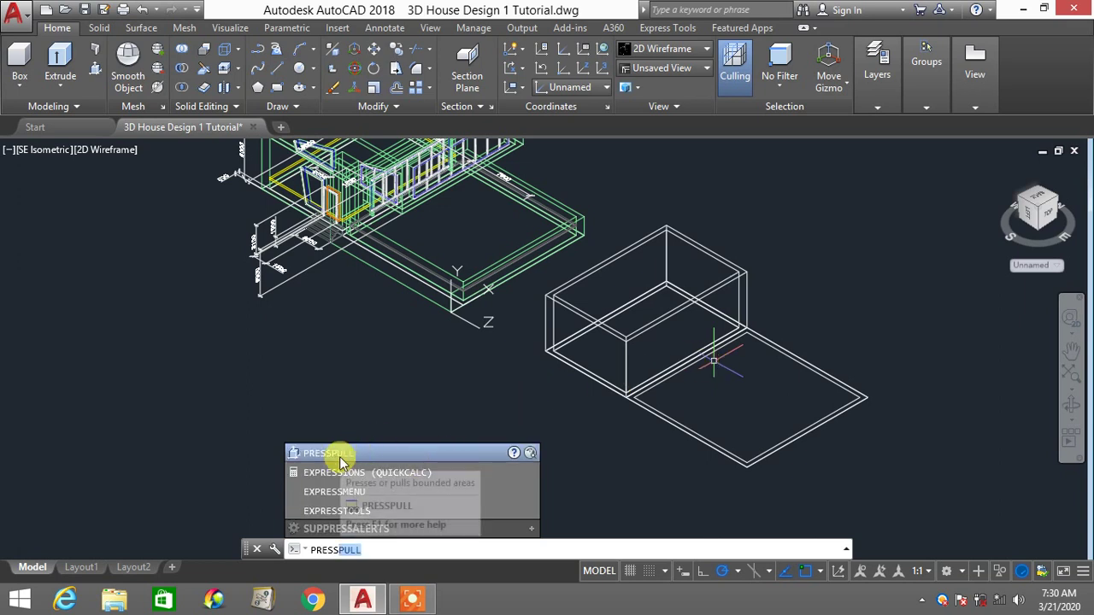
click(340, 461)
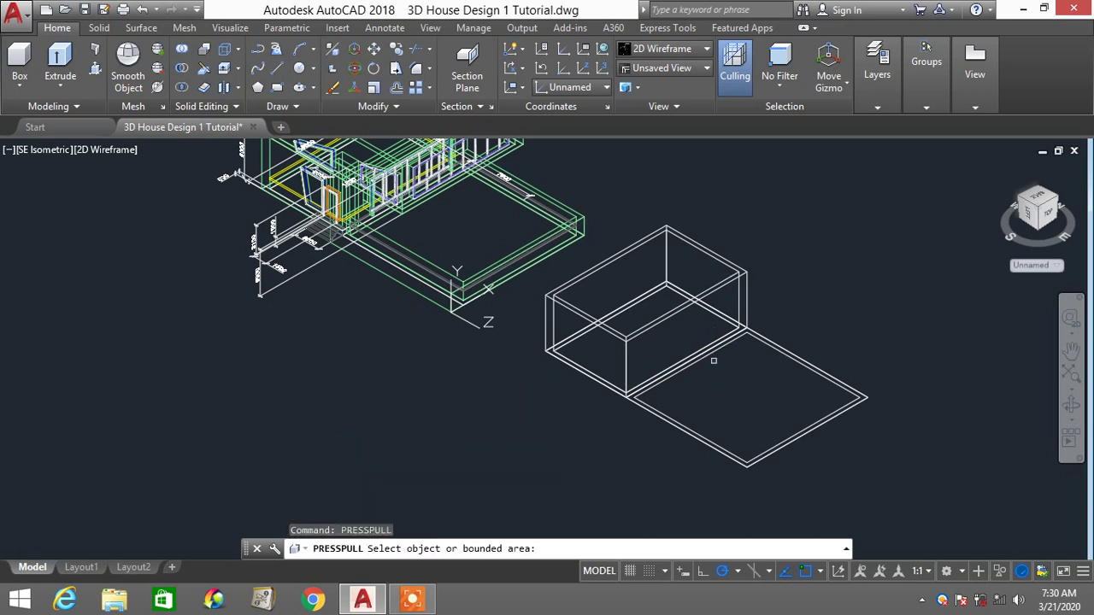
scroll(624, 428, up, 4)
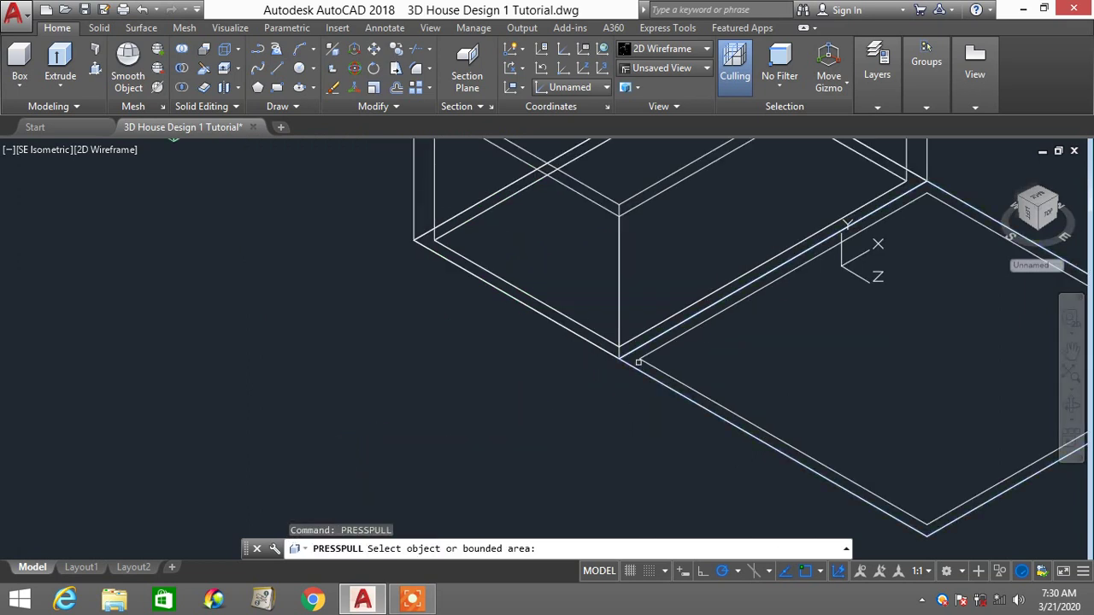
scroll(638, 362, down, 2)
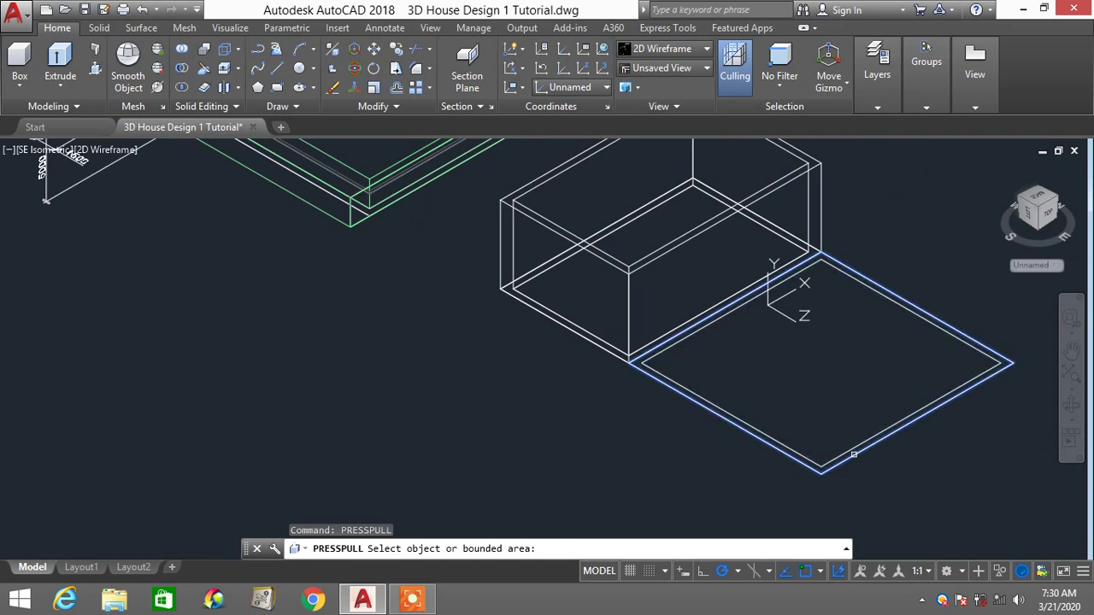
scroll(853, 455, up, 2)
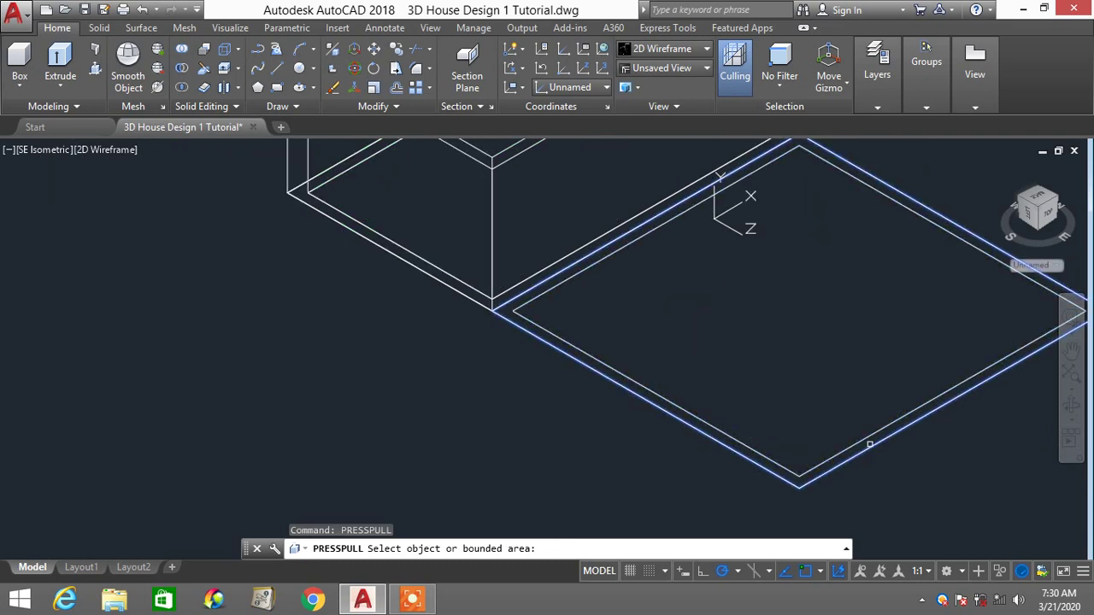
scroll(870, 445, down, 2)
middle_drag(804, 329, 728, 362)
scroll(728, 362, down, 2)
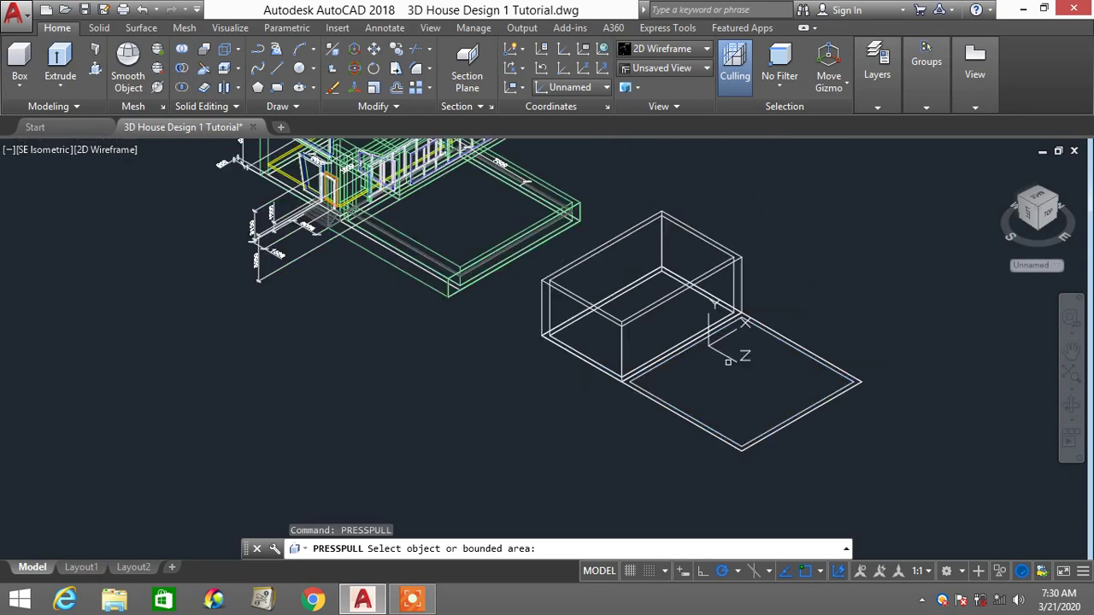
scroll(841, 379, up, 4)
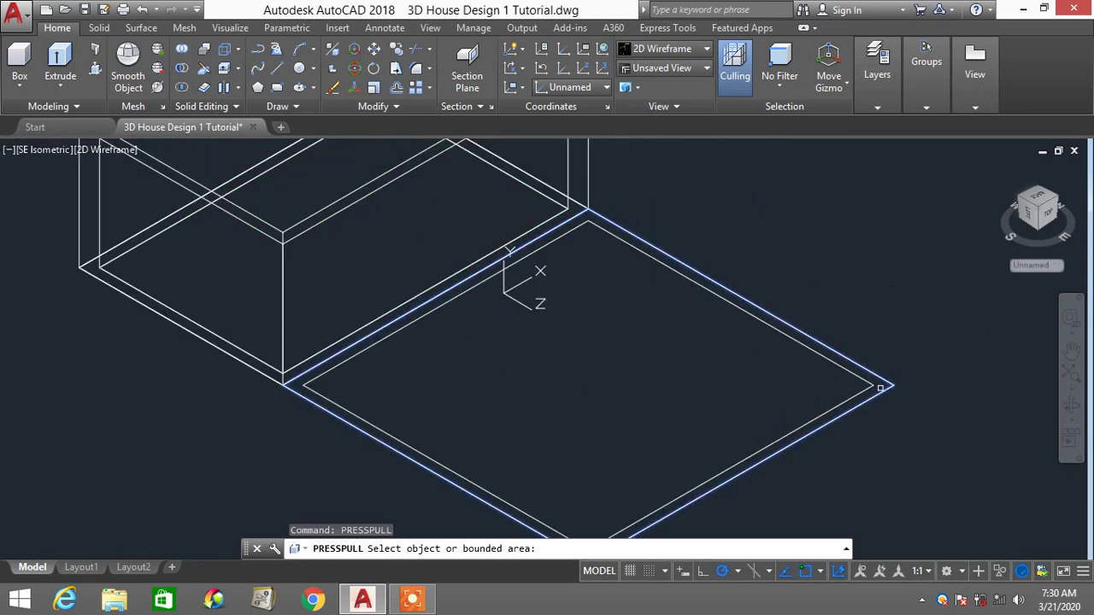
scroll(880, 387, down, 5)
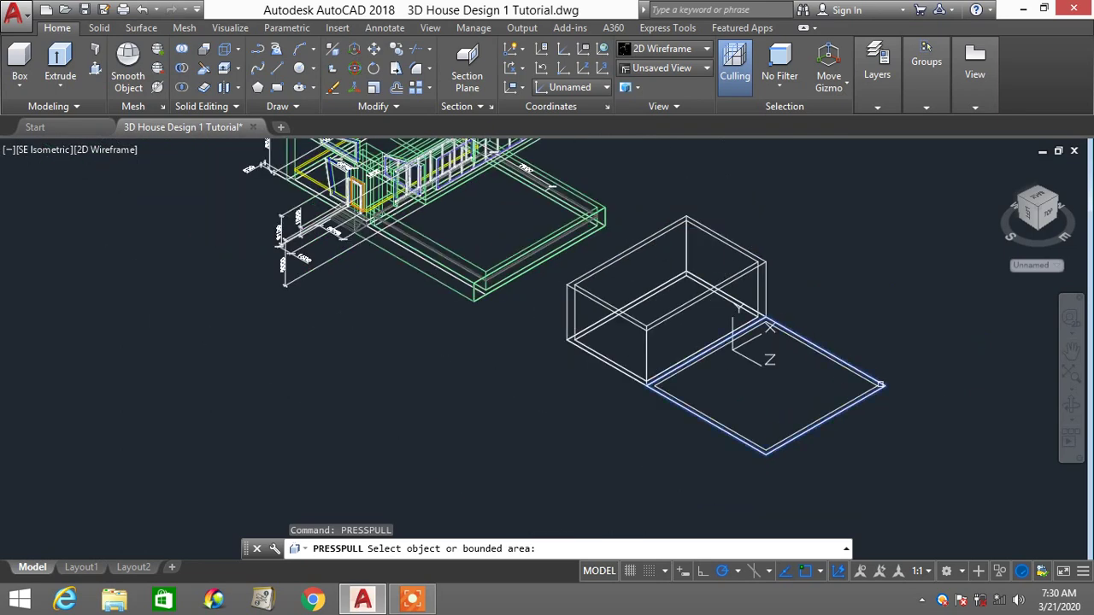
scroll(880, 386, up, 3)
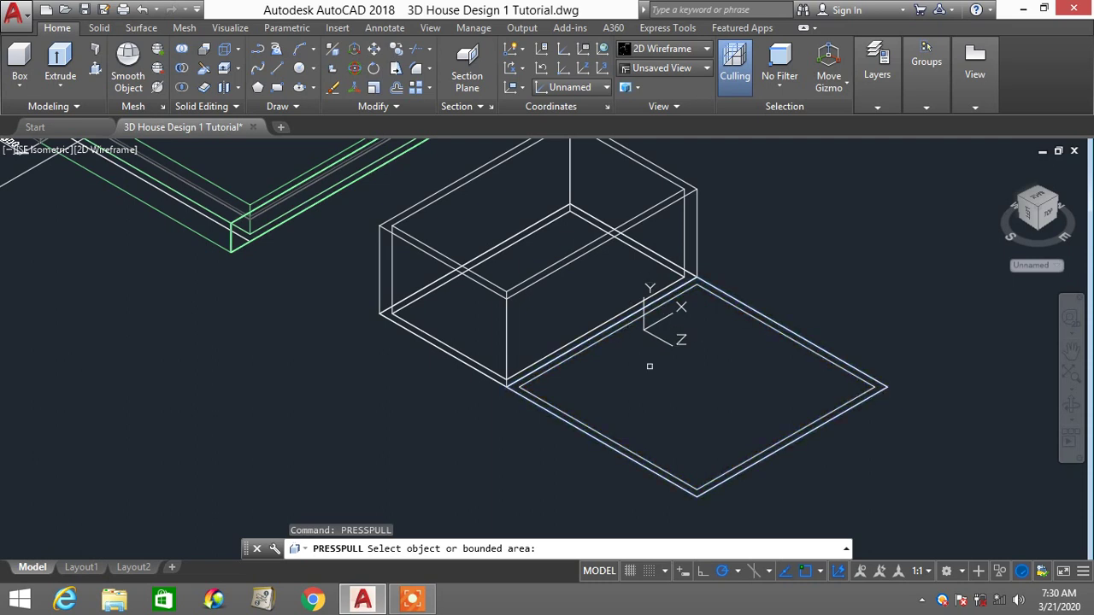
scroll(645, 326, down, 3)
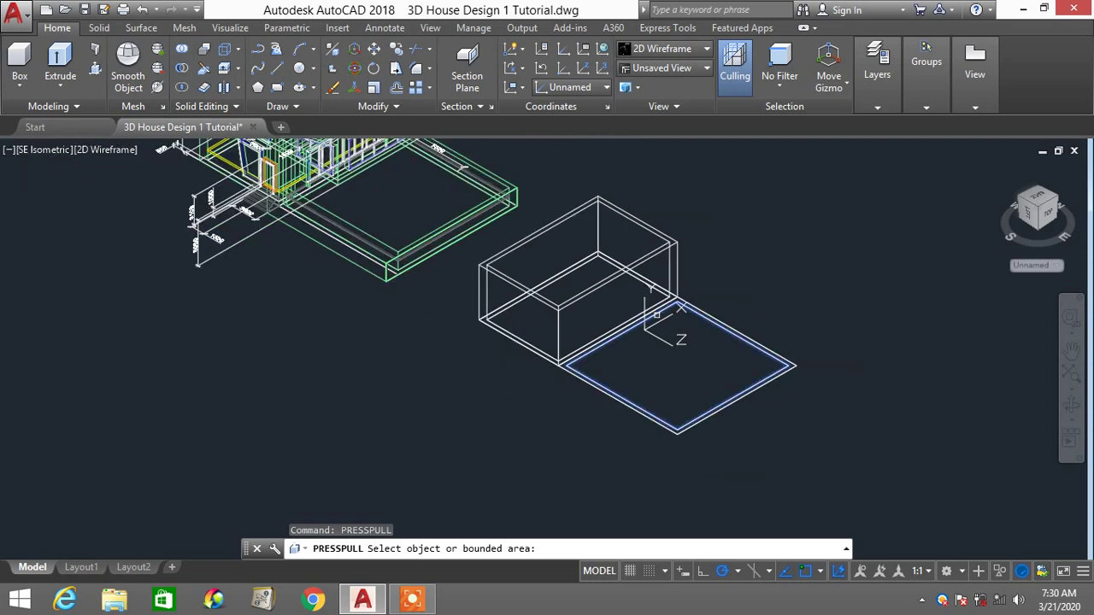
key(Escape)
key(Escape)
key(Escape)
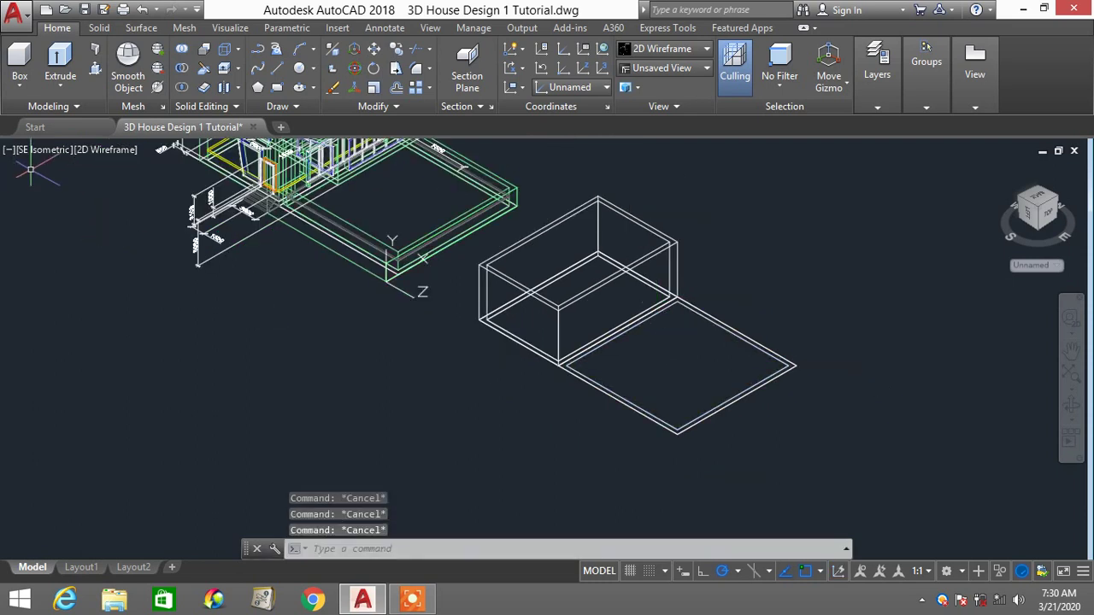
Reset the UCS to the Top orientation by switching to the Top view and returning to SE Isometric
click(38, 150)
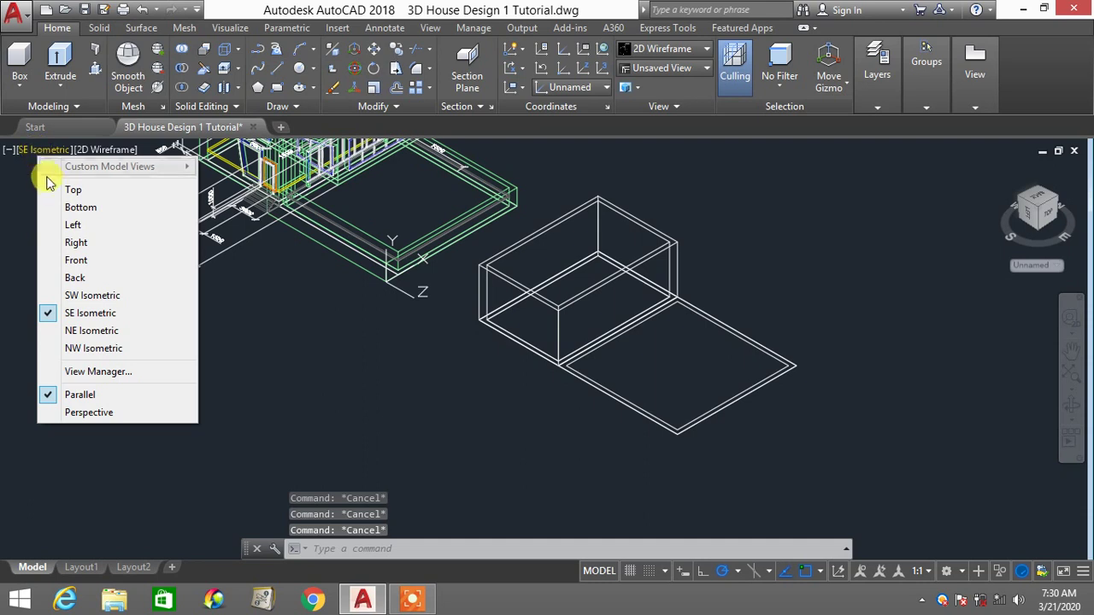
click(54, 186)
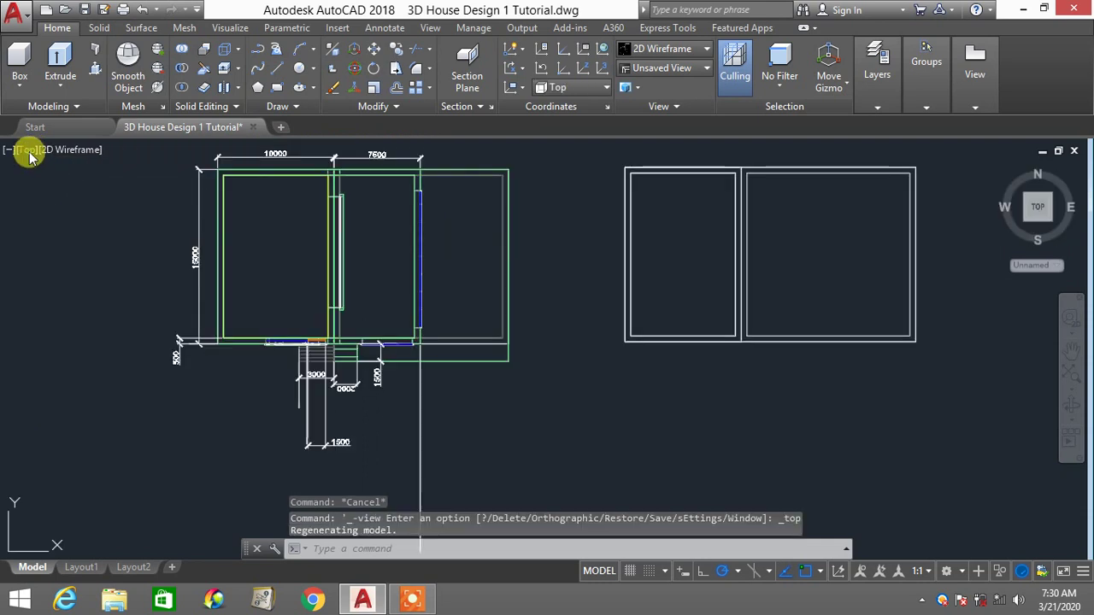
click(30, 153)
click(82, 312)
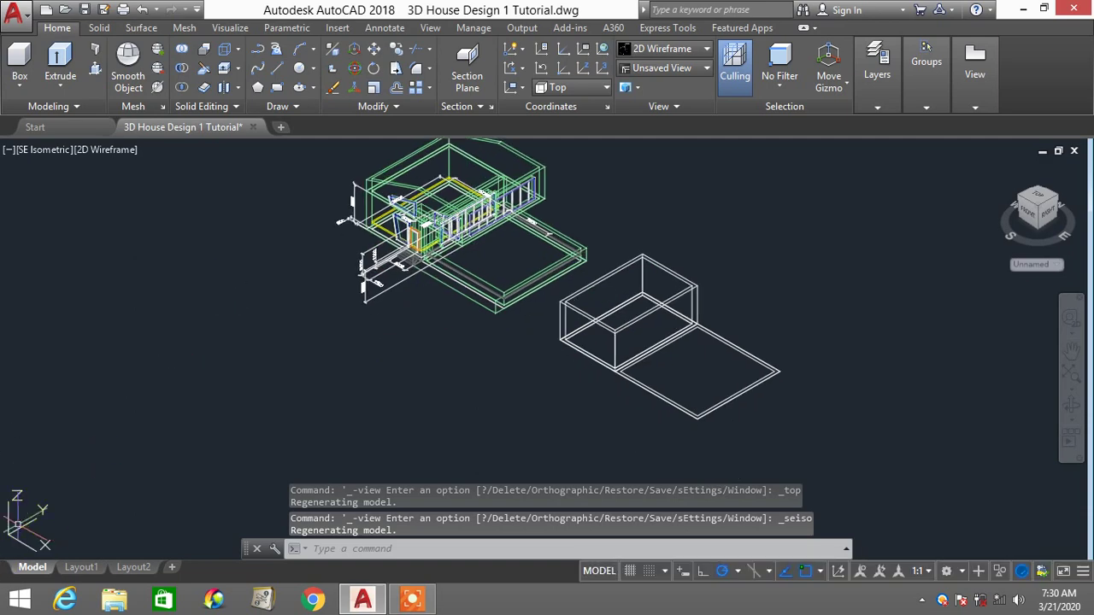
Presspull the band between the new eastern section's inner and outer outlines upward by 2000 to form its low walls
scroll(624, 500, up, 5)
scroll(630, 345, down, 3)
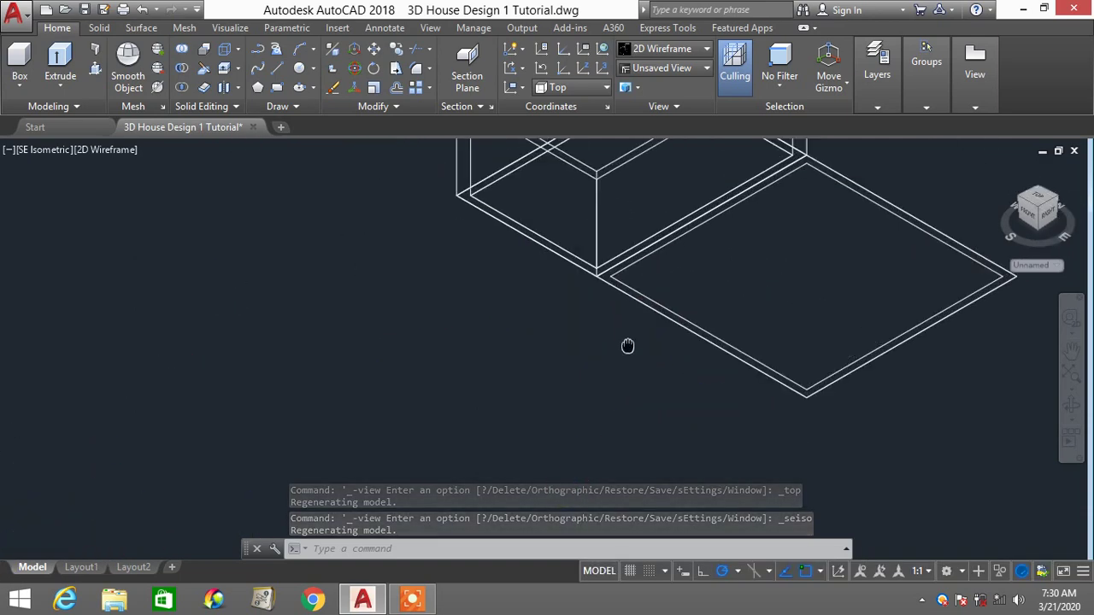
text(ps)
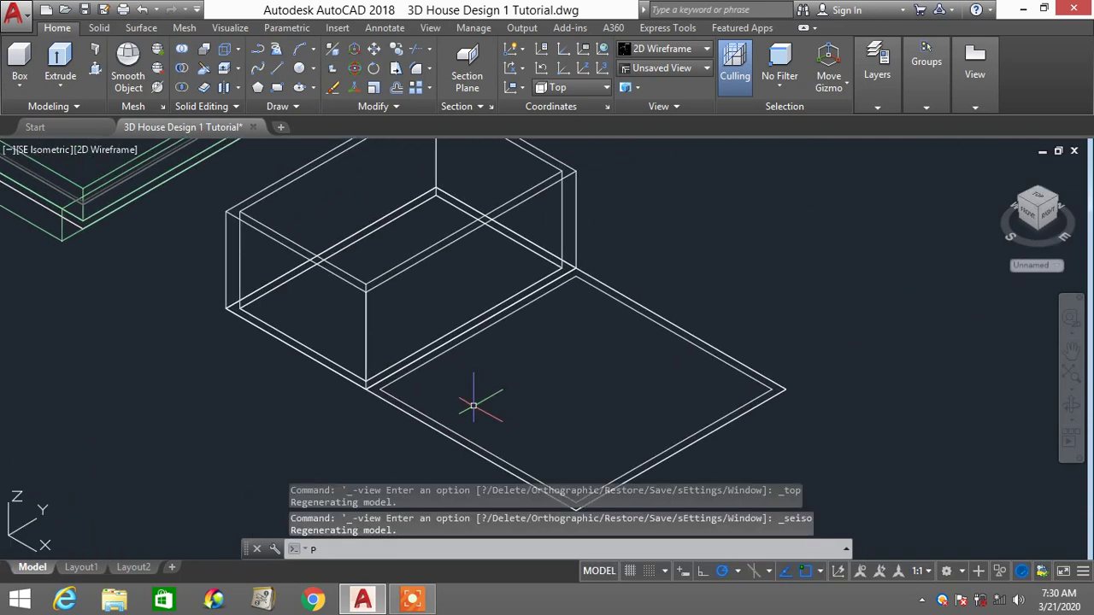
text(s)
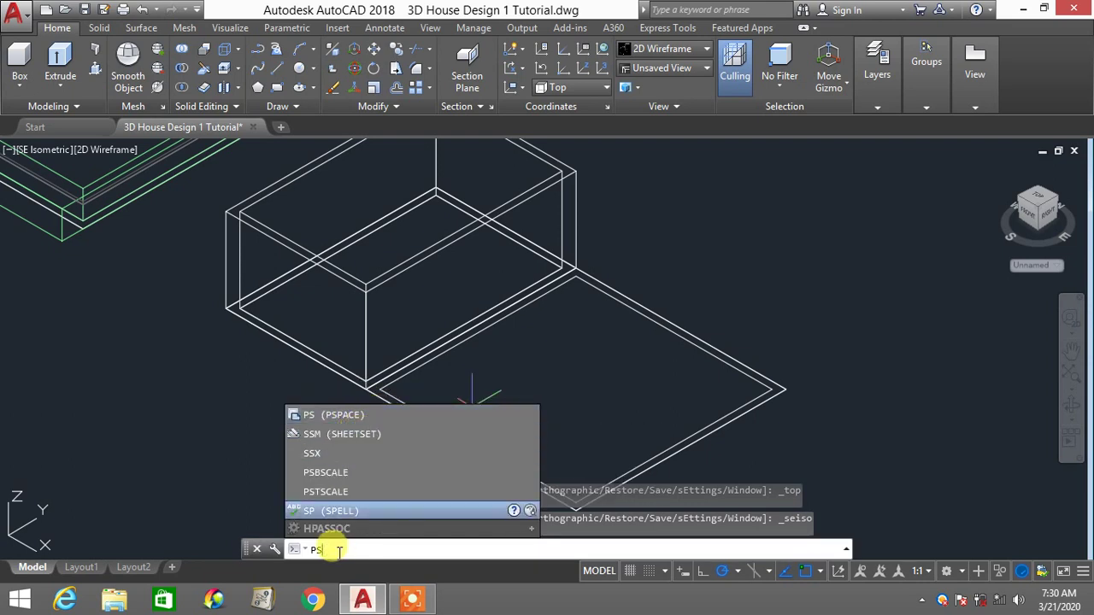
key(BackSpace)
text(re)
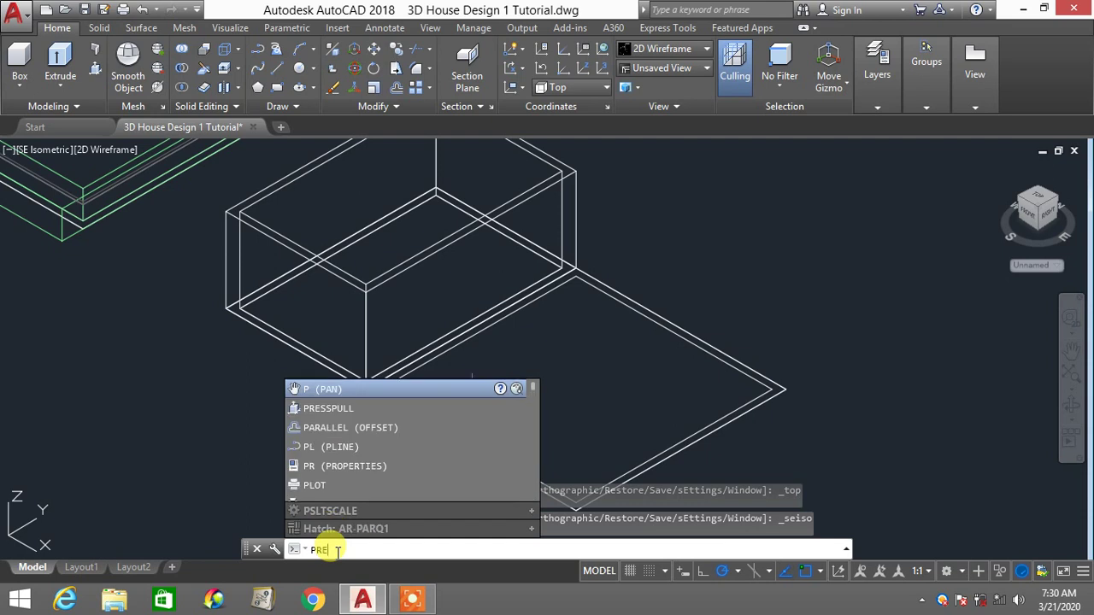
click(342, 426)
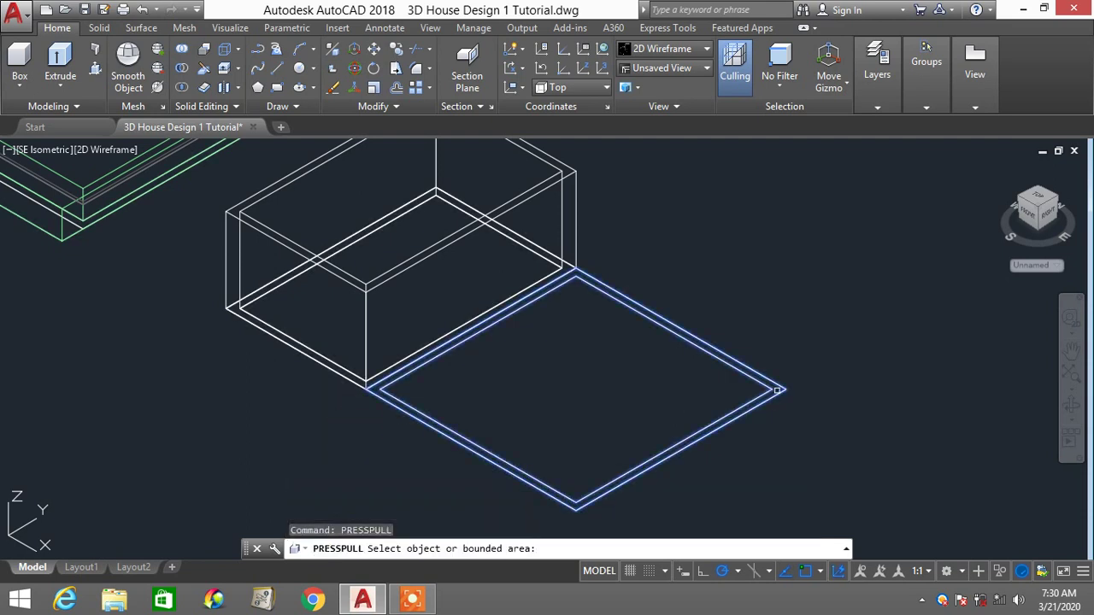
click(774, 389)
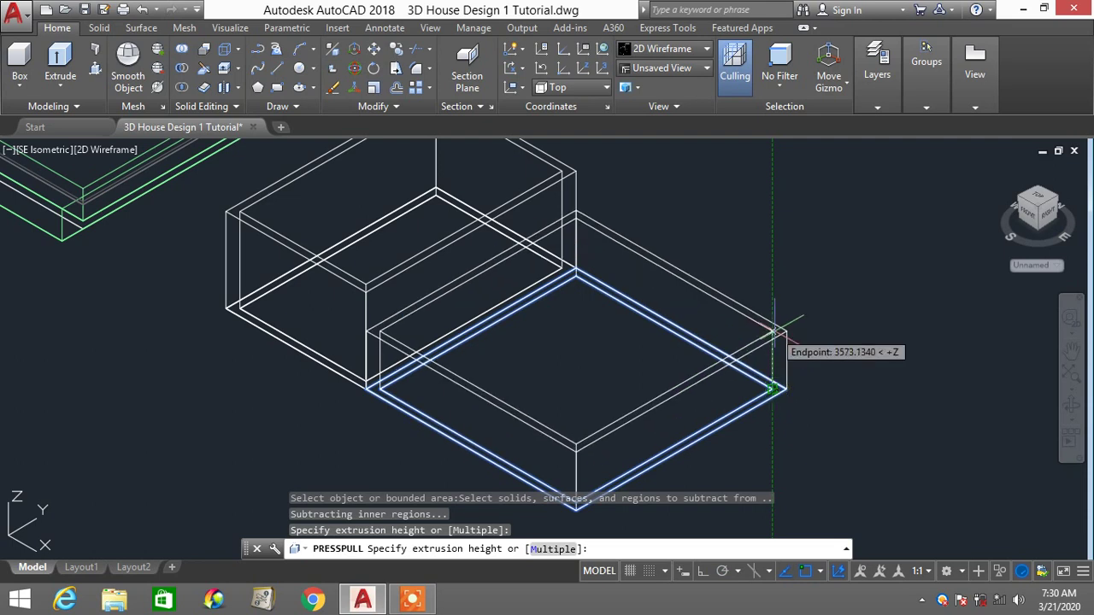
text(2000)
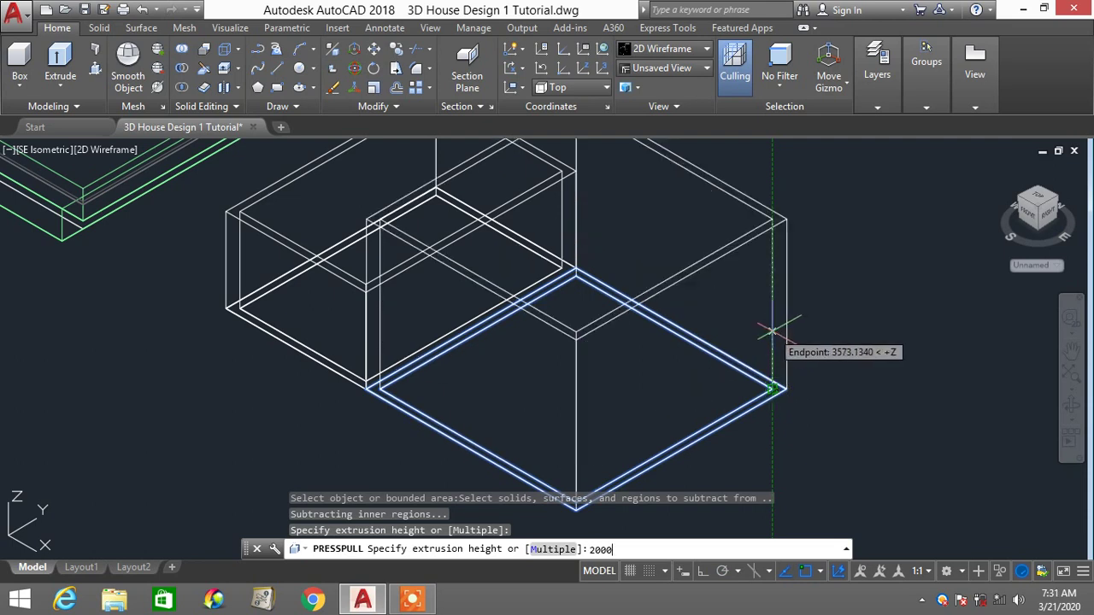
key(Return)
scroll(771, 331, down, 2)
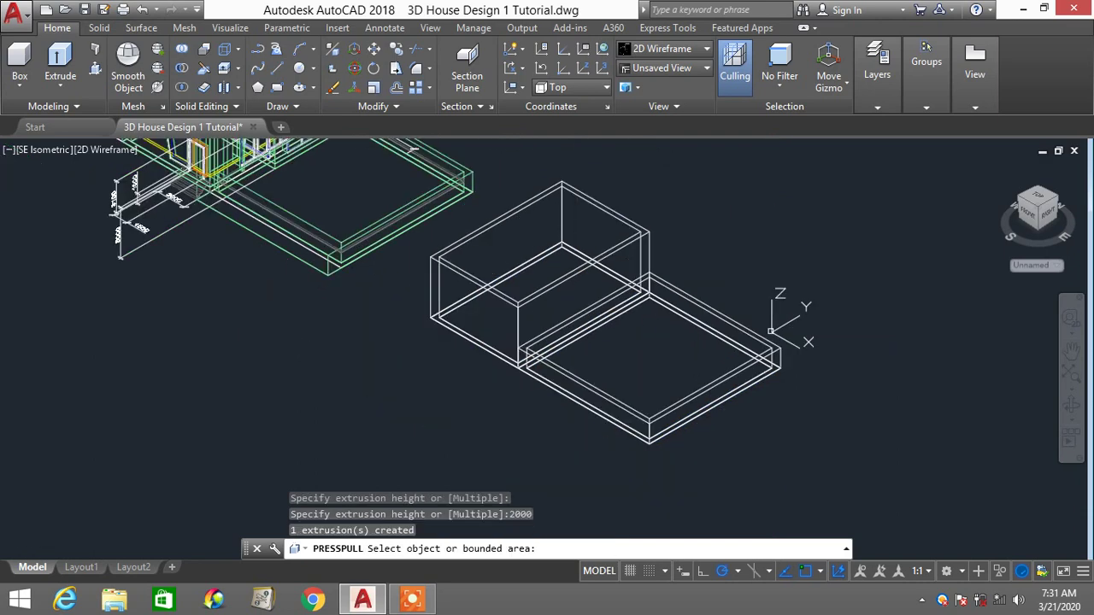
key(Return)
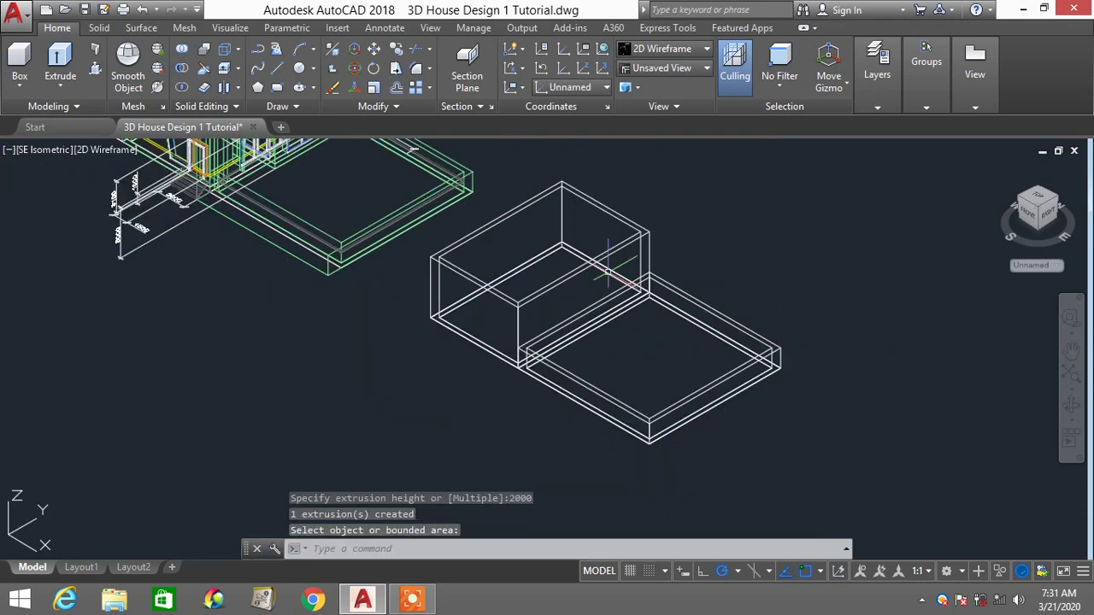
Apply the Conceptual visual style and examine where the new low walls meet the taller western block
click(671, 49)
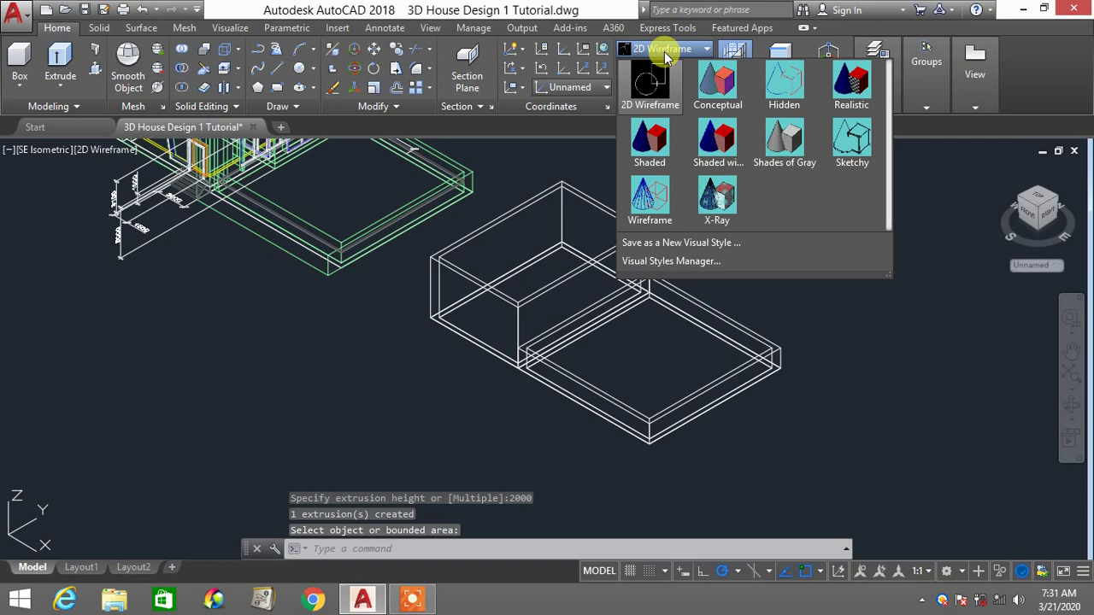
click(722, 86)
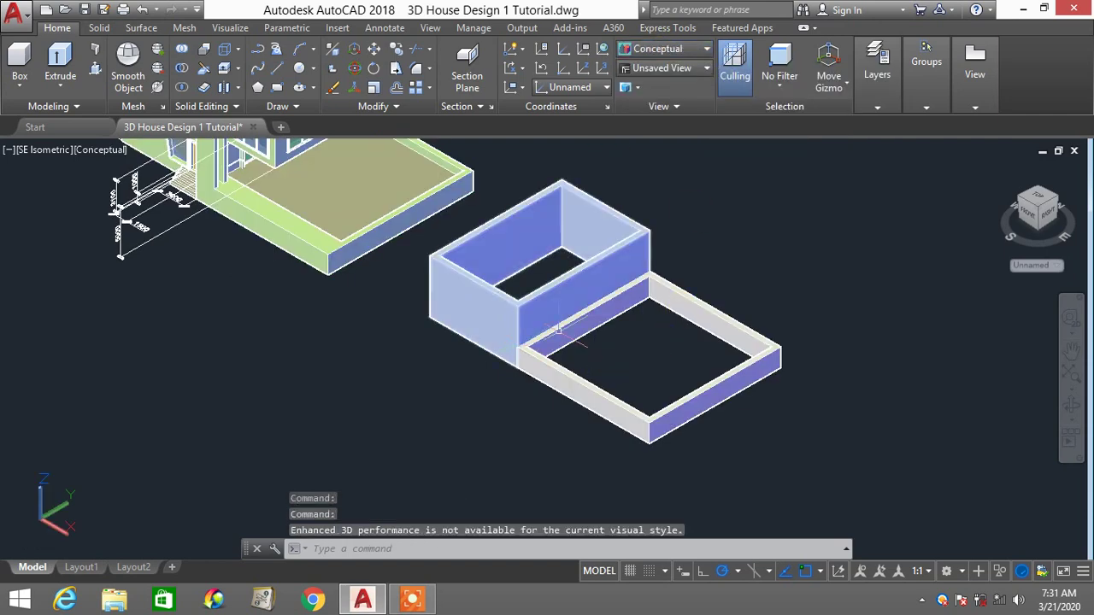
middle_drag(566, 346, 580, 414)
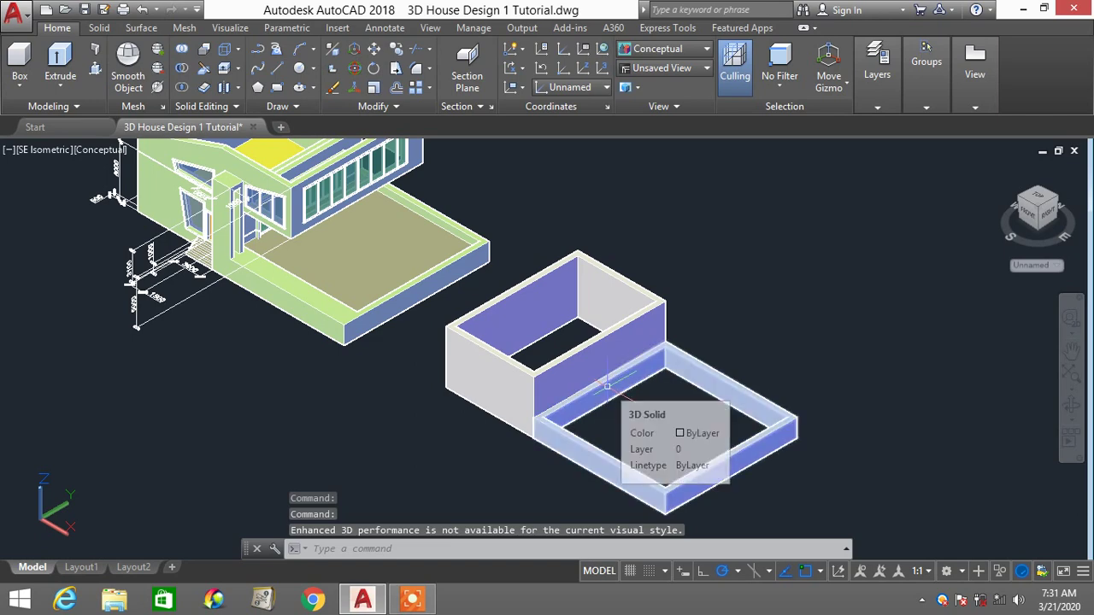
scroll(628, 387, up, 2)
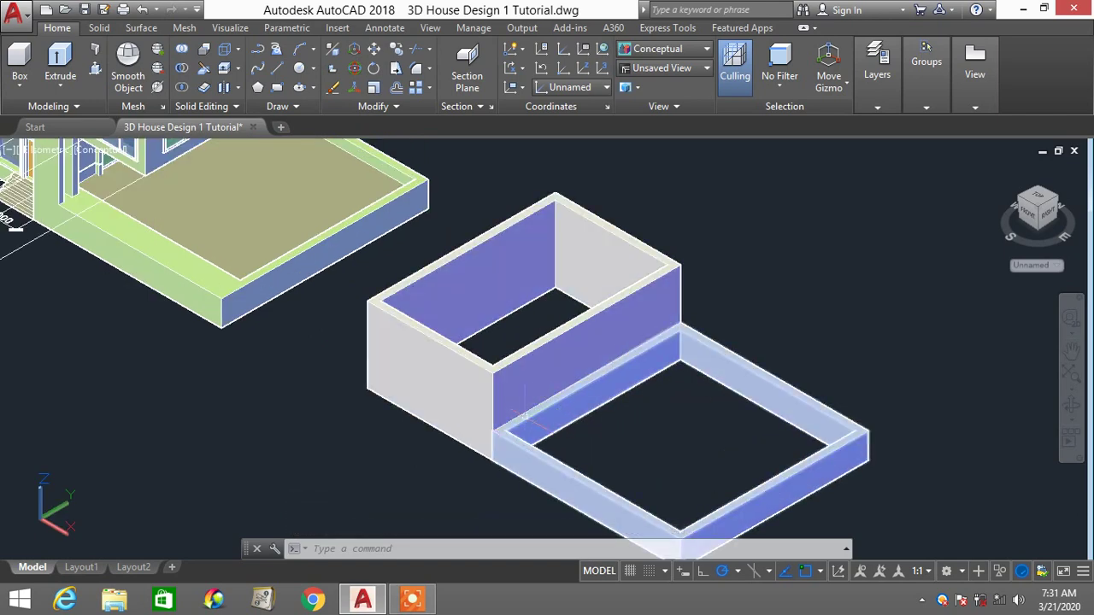
scroll(523, 413, down, 2)
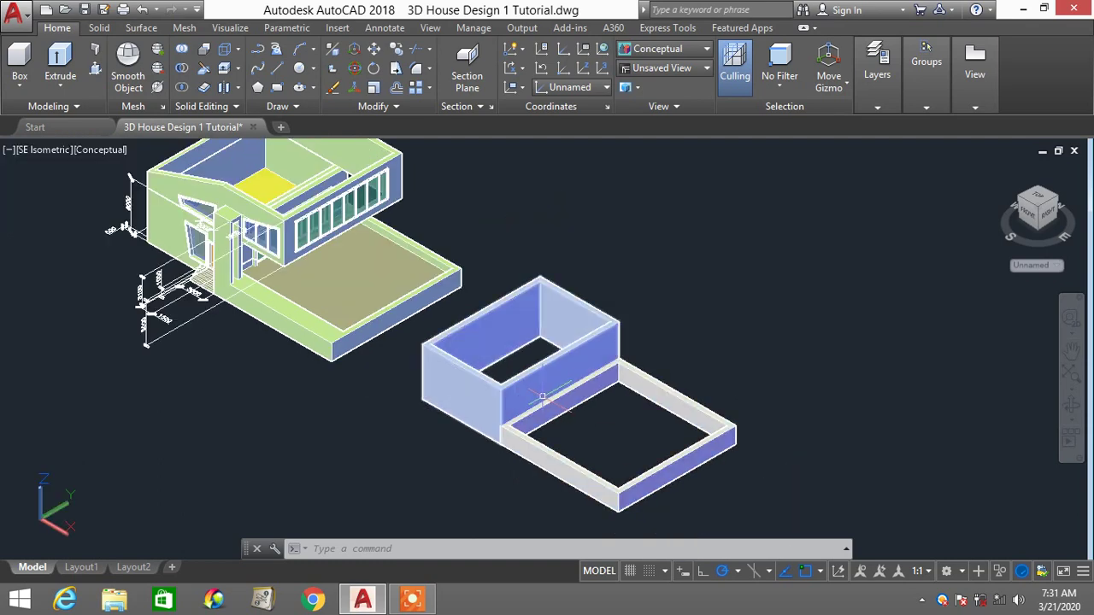
scroll(497, 401, up, 3)
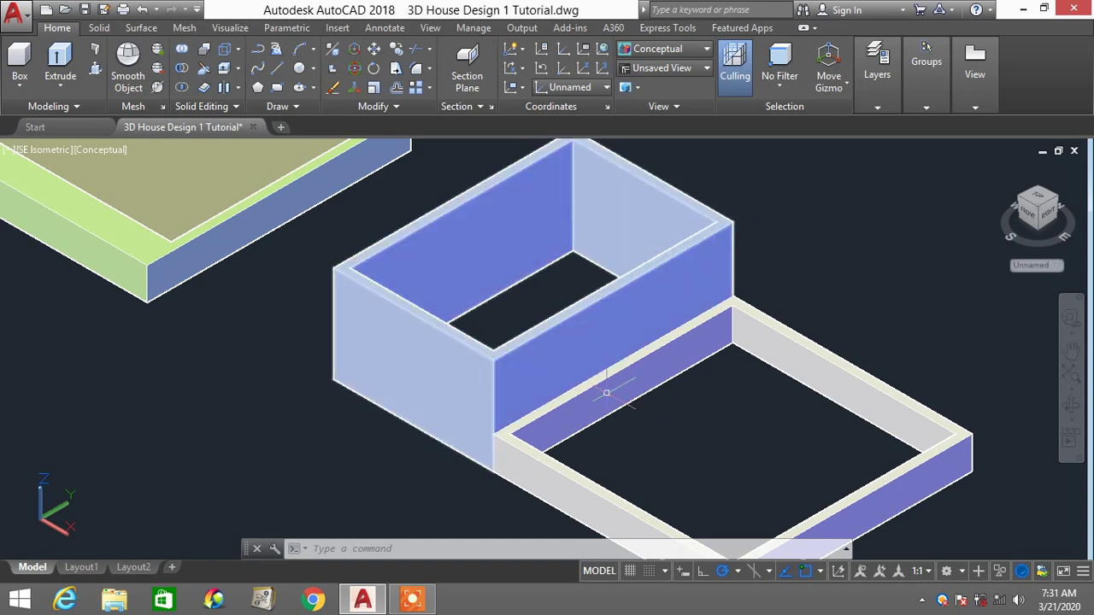
scroll(590, 427, down, 2)
scroll(586, 411, up, 2)
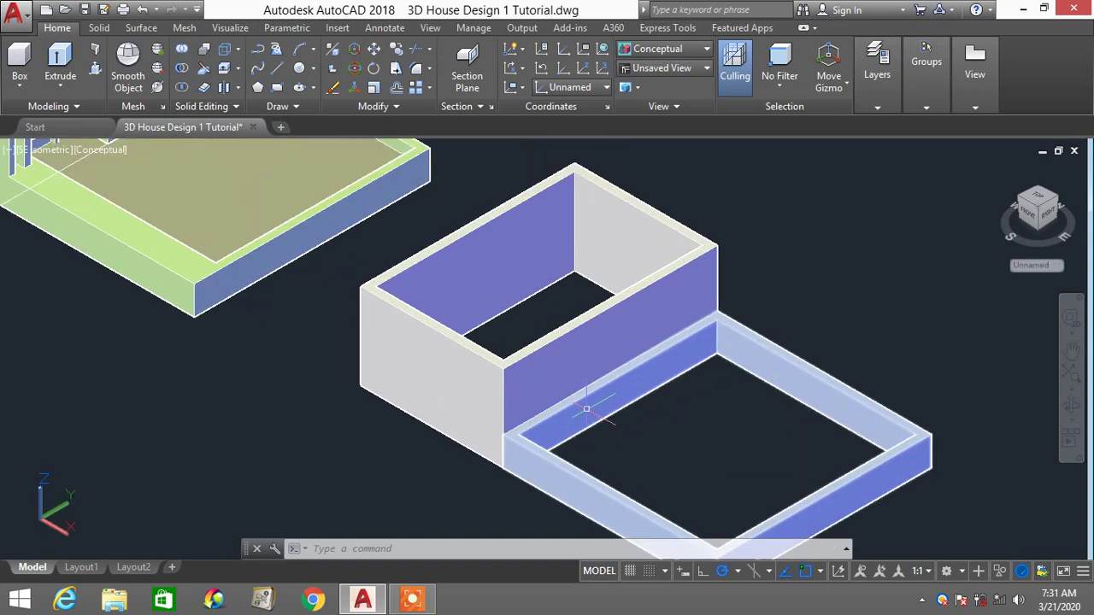
Create a box from the low walls' outer southwest bottom corner to their inner northwest bottom corner, rising to the tall block's top
text(Box)
key(Return)
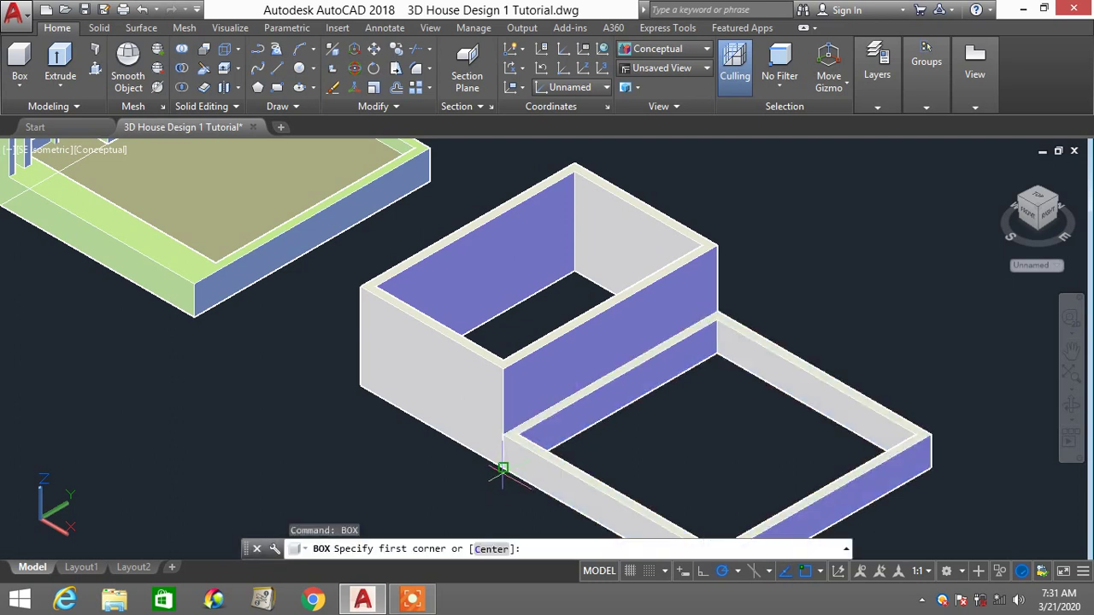
click(503, 469)
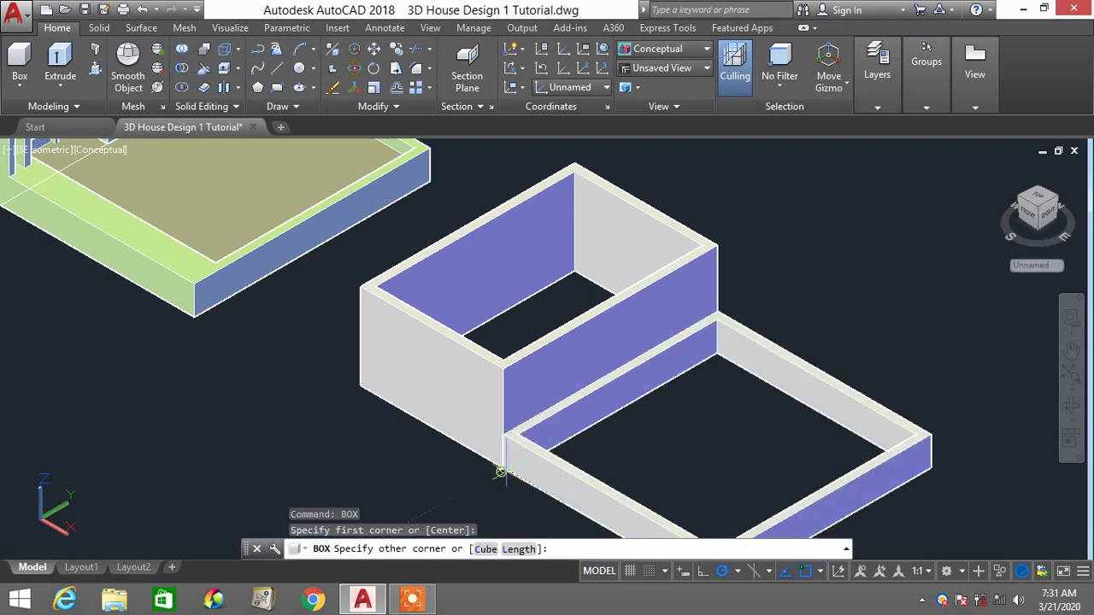
click(717, 358)
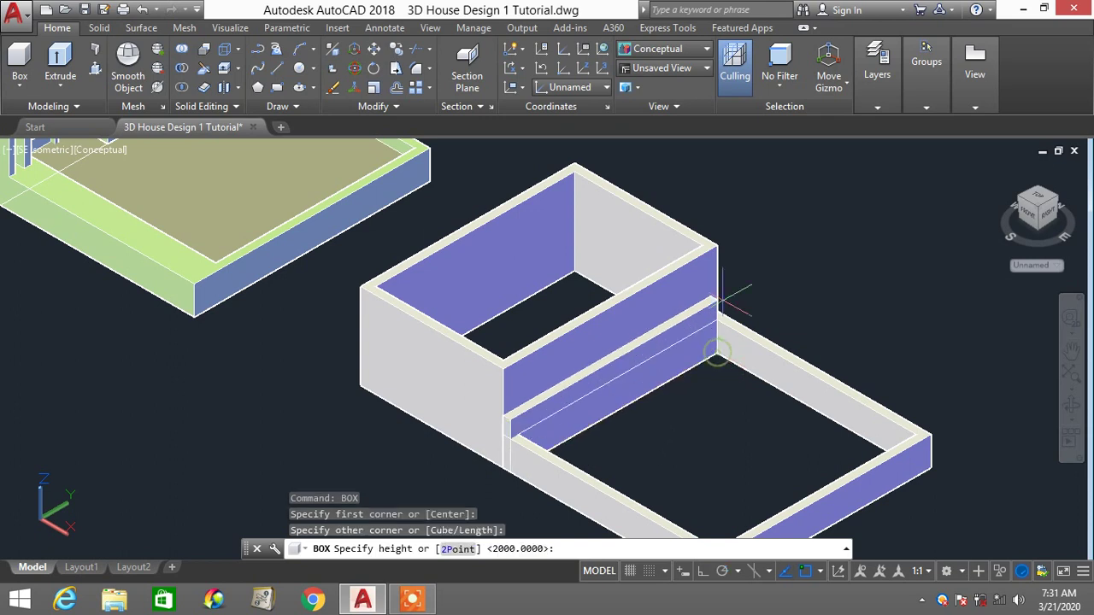
click(716, 245)
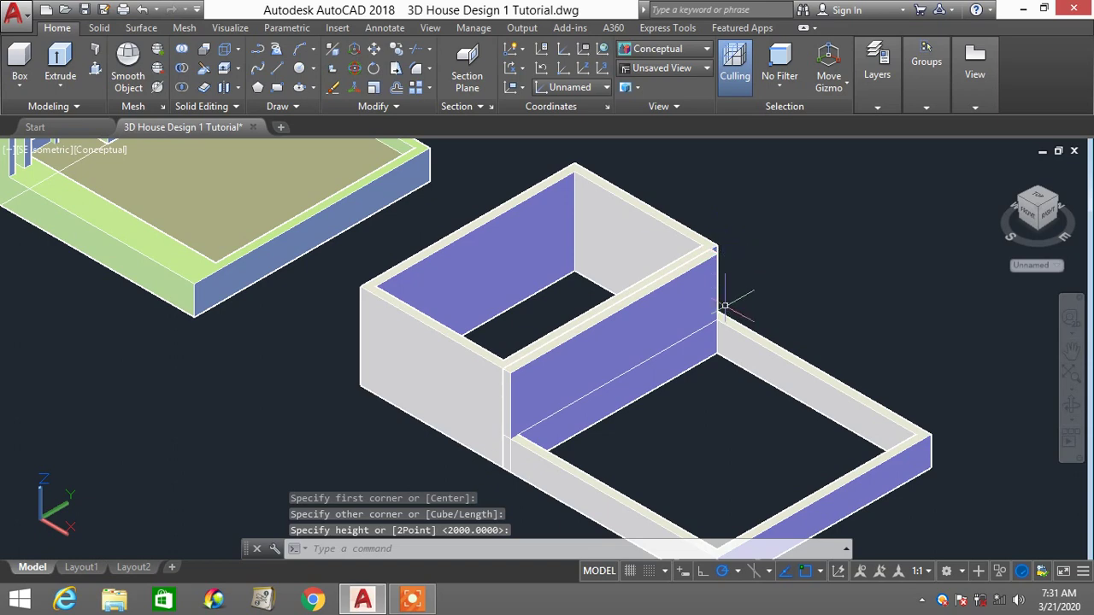
Delete the box just created against the tall block's eastern wall
scroll(725, 305, up, 2)
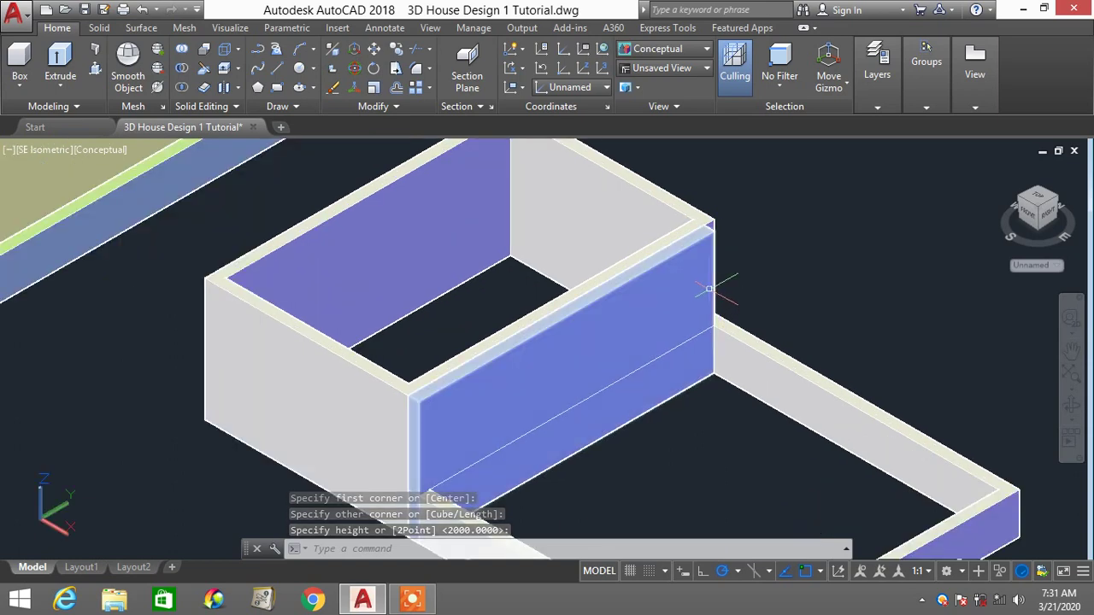
click(710, 291)
key(Delete)
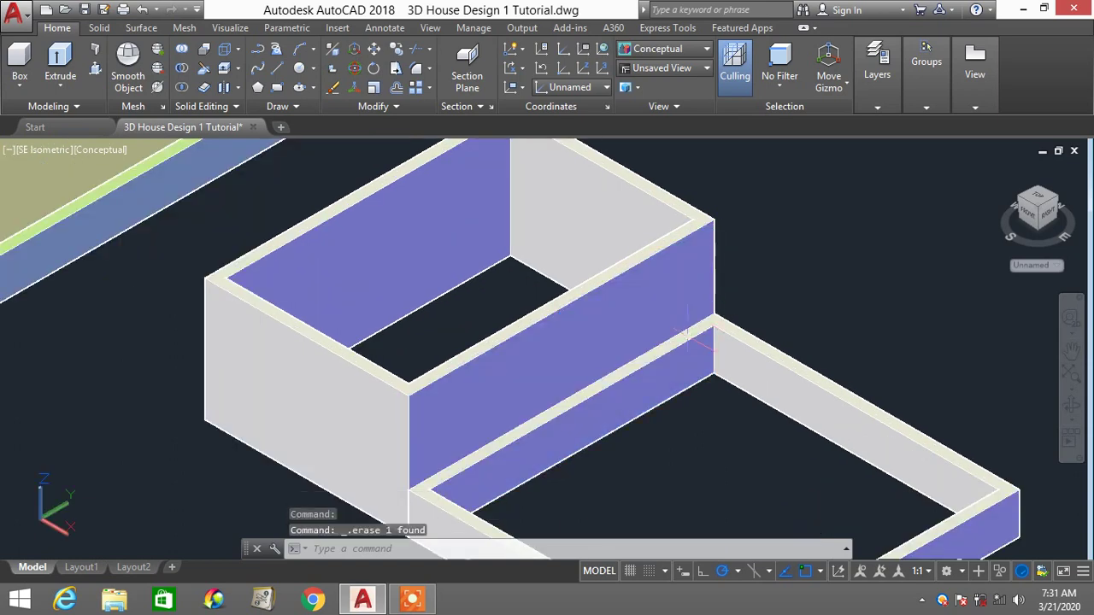
Create a box over the low wall adjoining the tall block, covering its full length and thickness and rising from its base to the tall block's top
scroll(710, 342, down, 2)
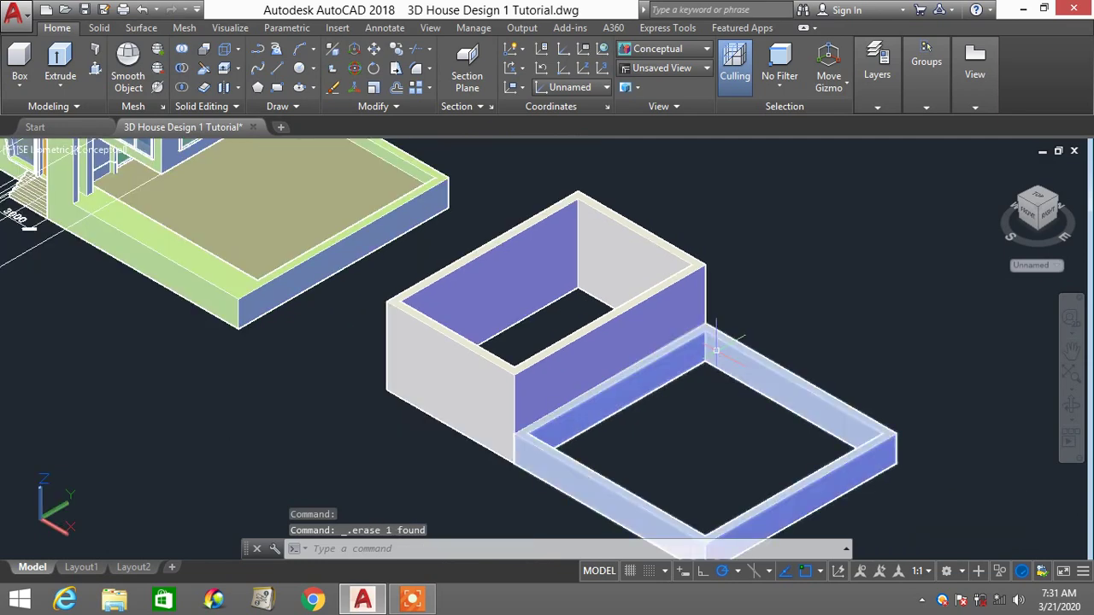
shift+middle_drag(714, 343, 647, 360)
scroll(609, 443, down, 4)
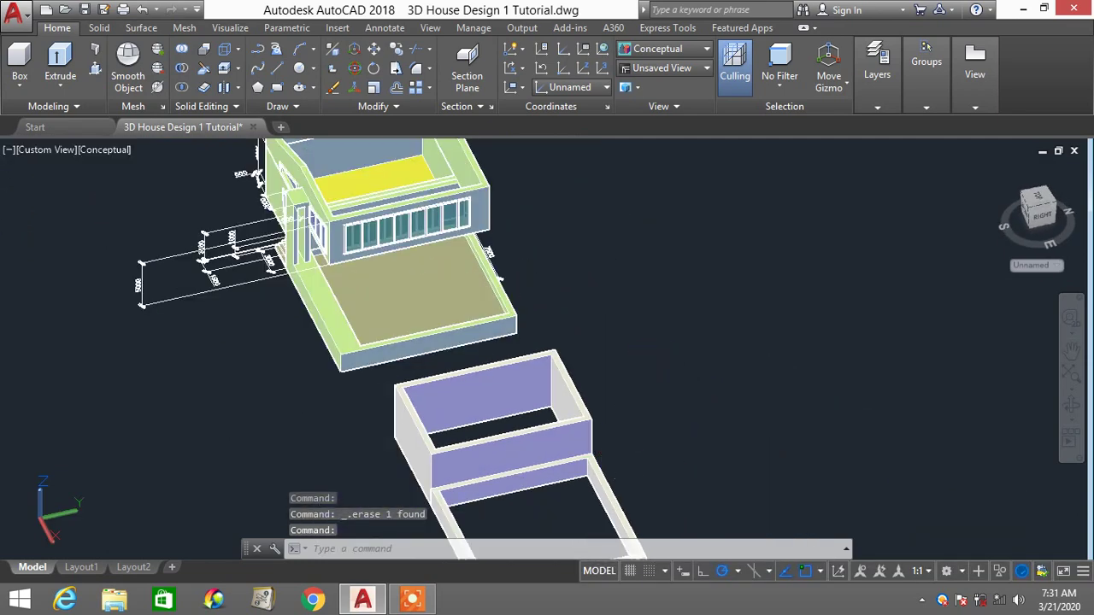
middle_drag(603, 458, 700, 344)
scroll(656, 344, up, 3)
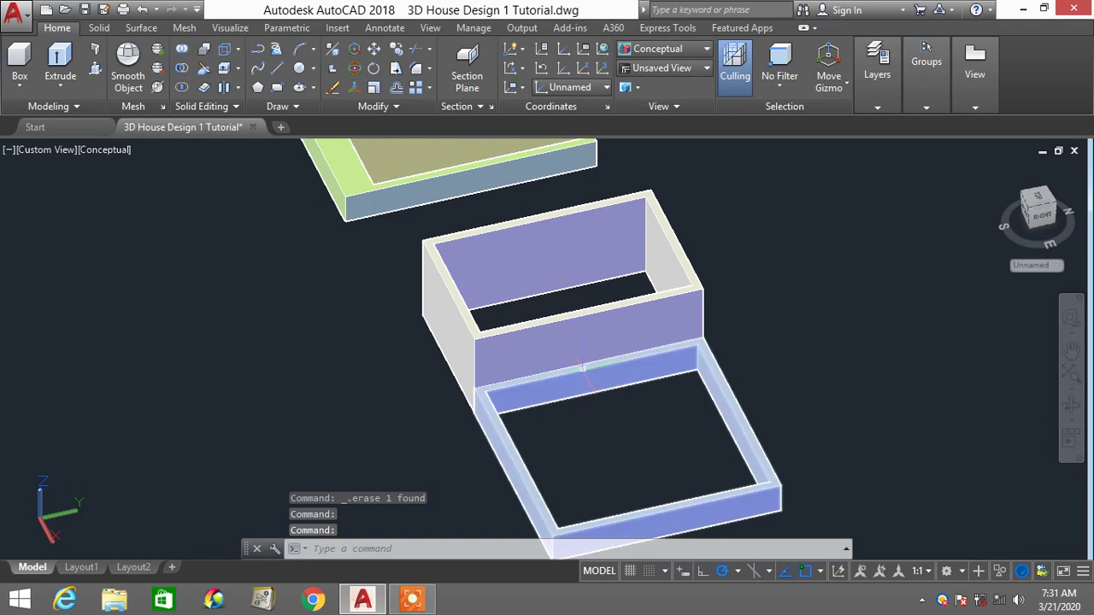
text(BO)
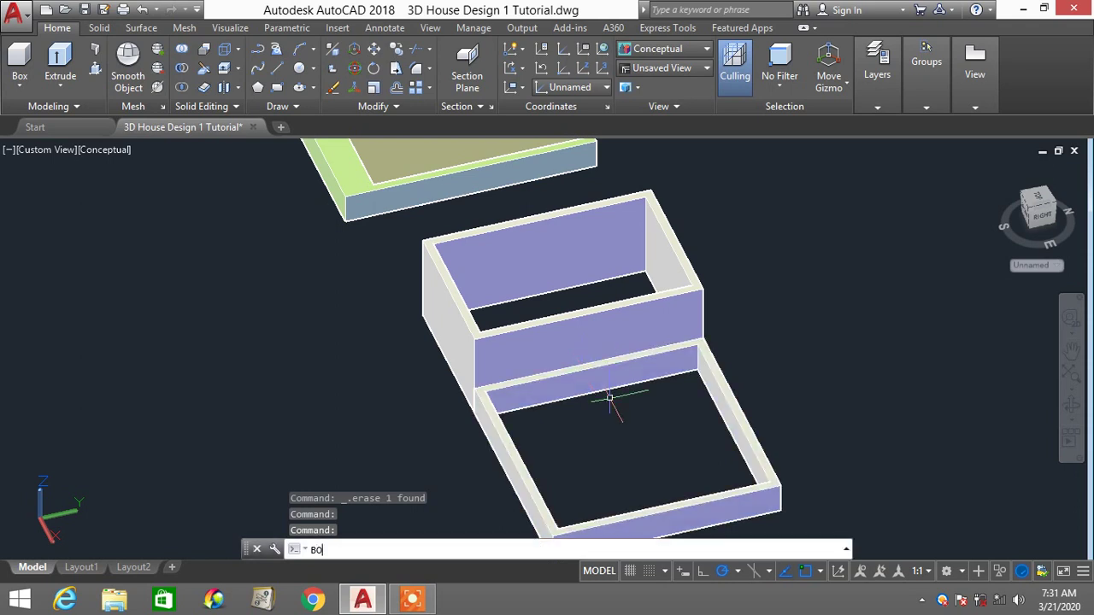
text(X)
key(Return)
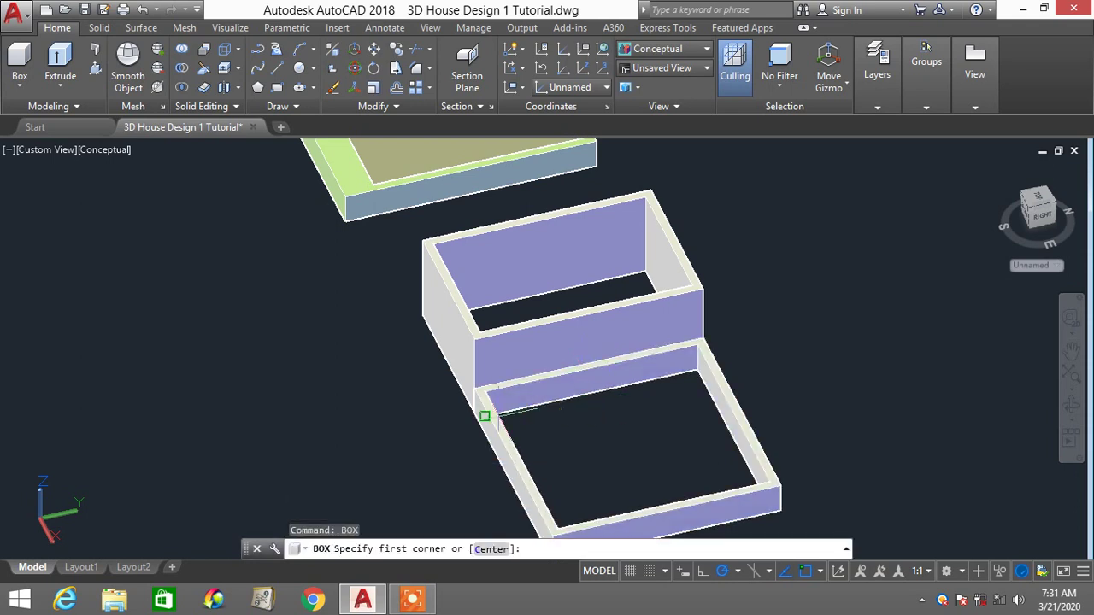
click(481, 415)
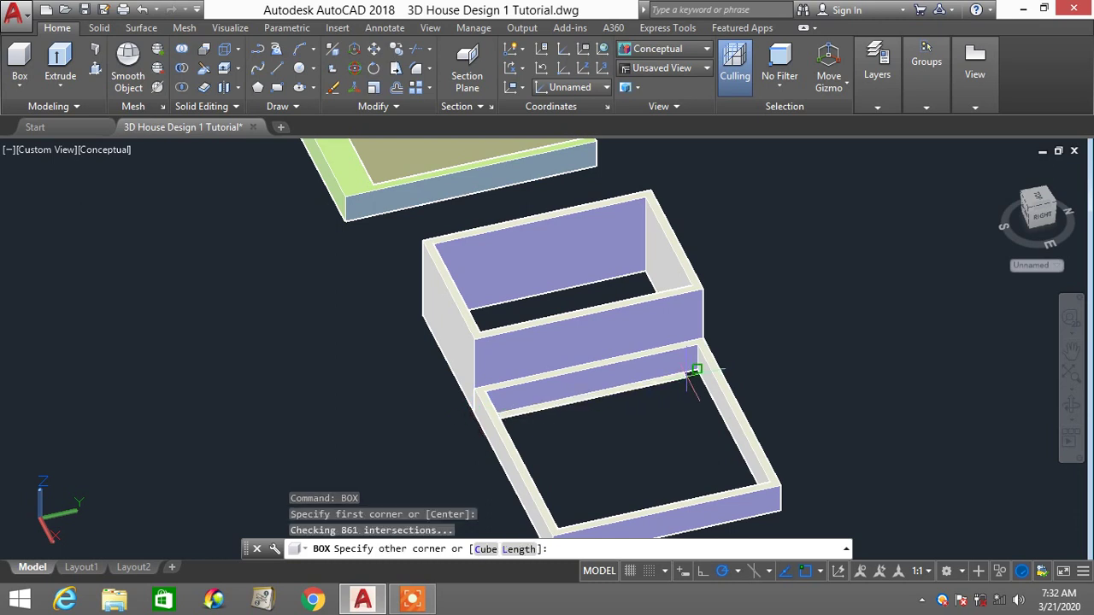
scroll(702, 364, up, 5)
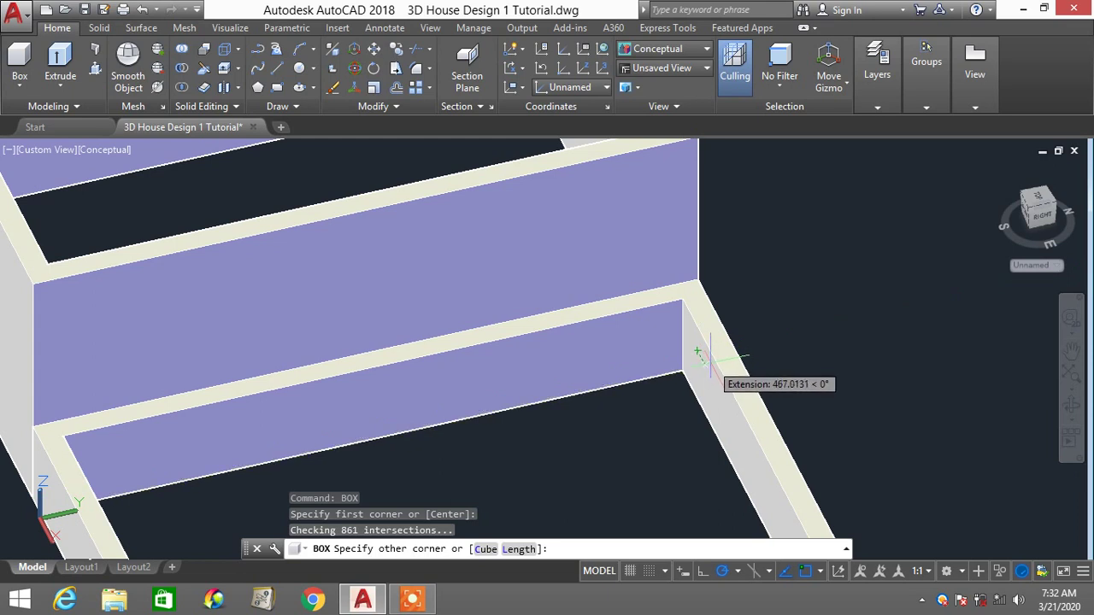
click(699, 352)
scroll(724, 229, down, 2)
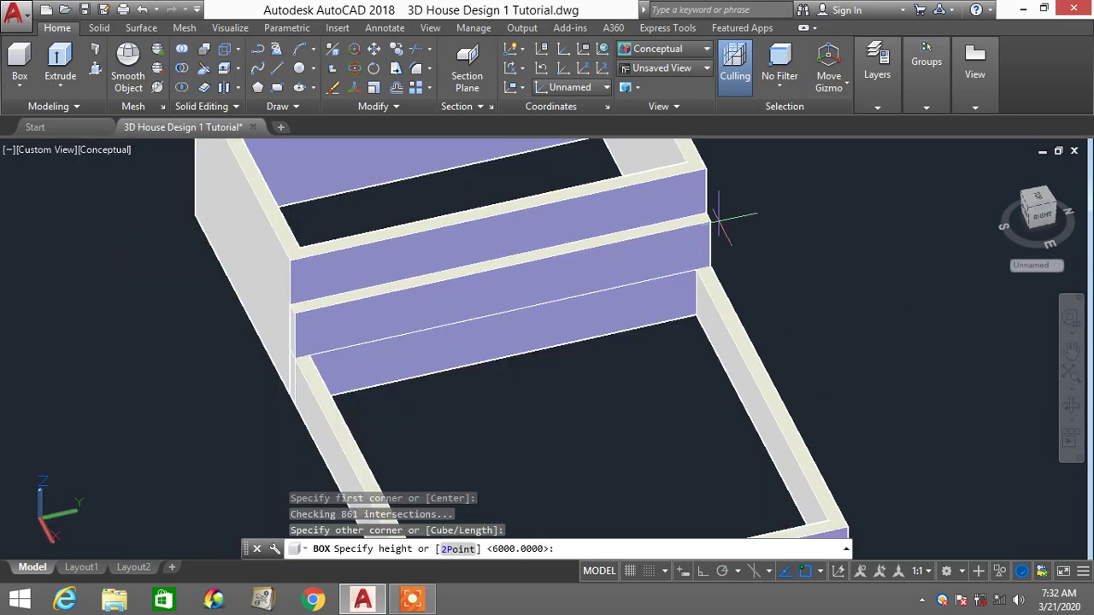
click(704, 167)
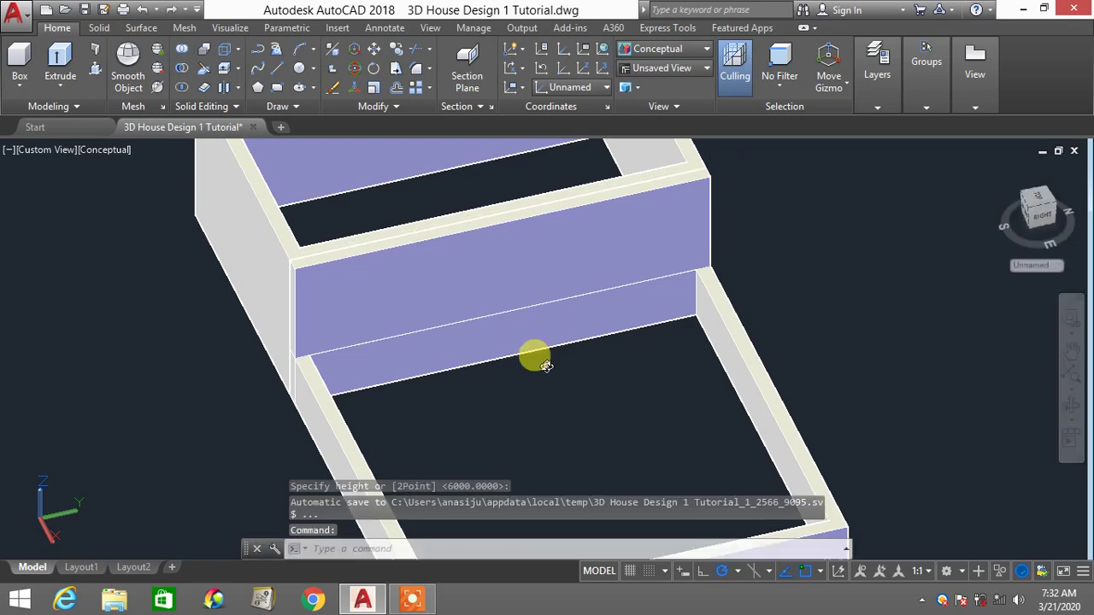
Union the new box with the tall western block
shift+middle_drag(532, 356, 601, 342)
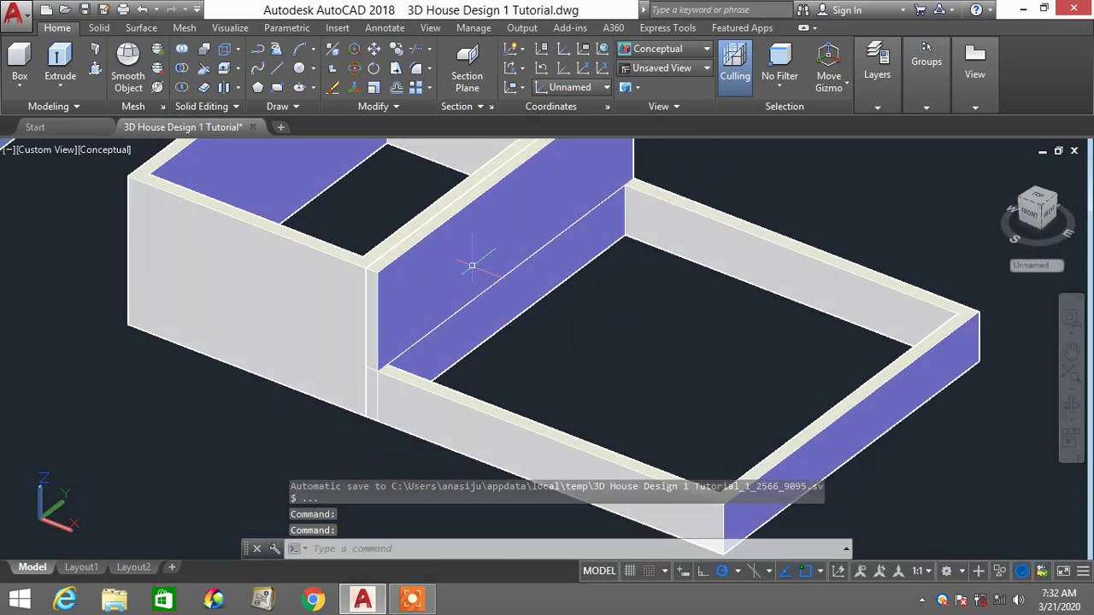
scroll(478, 261, down, 5)
scroll(503, 258, up, 2)
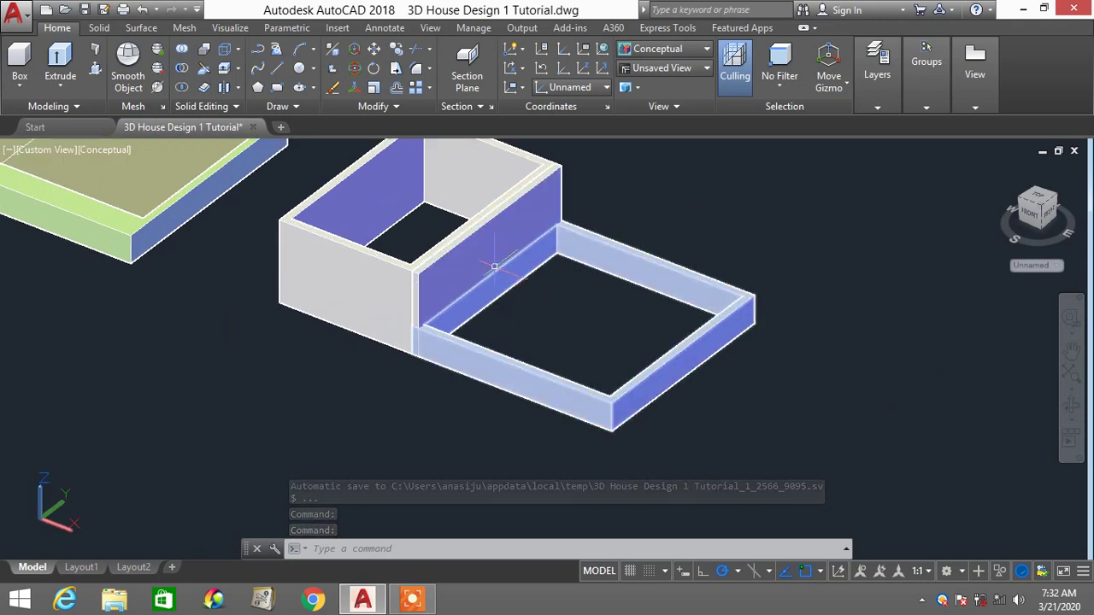
scroll(493, 267, up, 3)
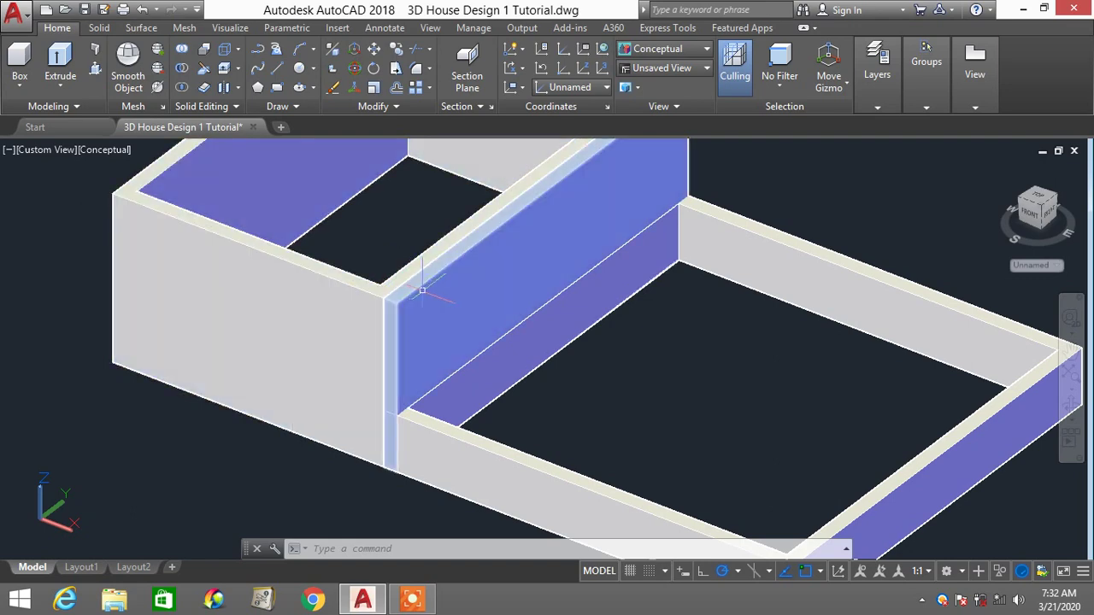
text(UNI)
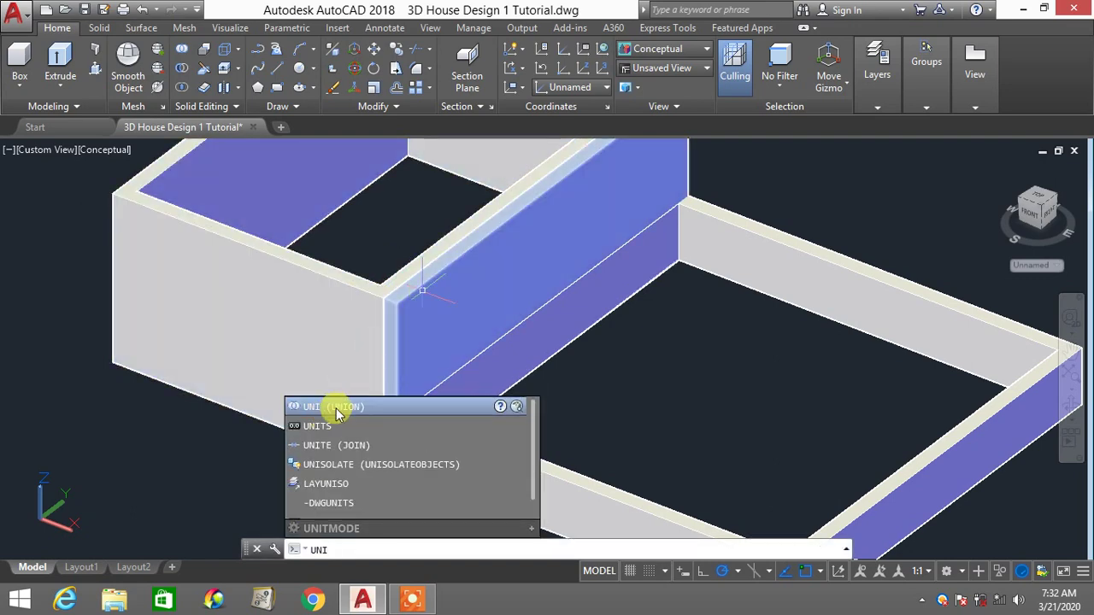
click(335, 407)
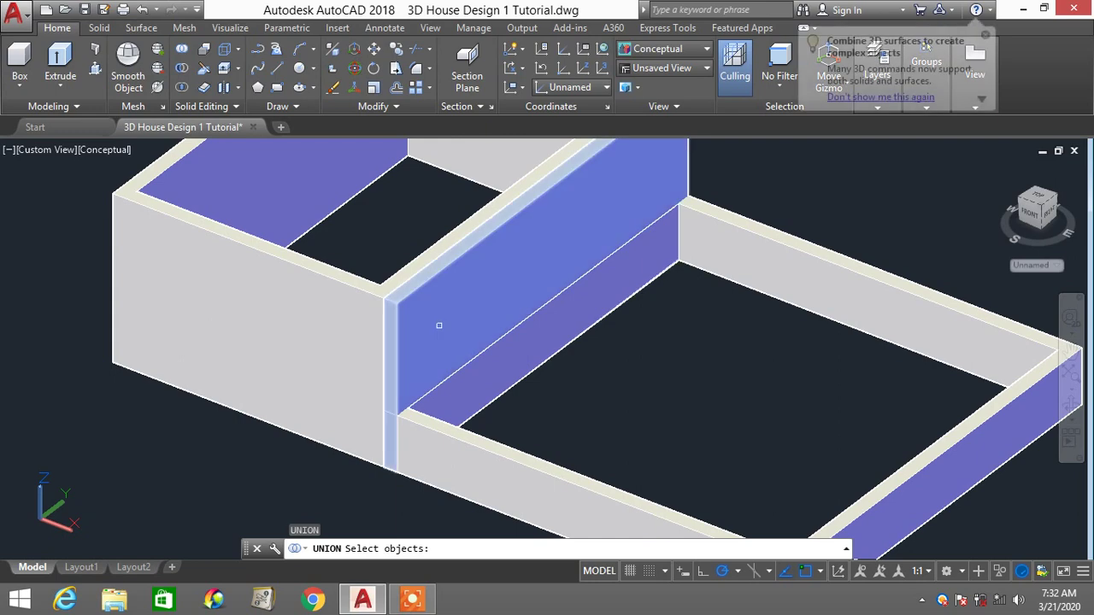
click(438, 323)
click(362, 313)
key(Return)
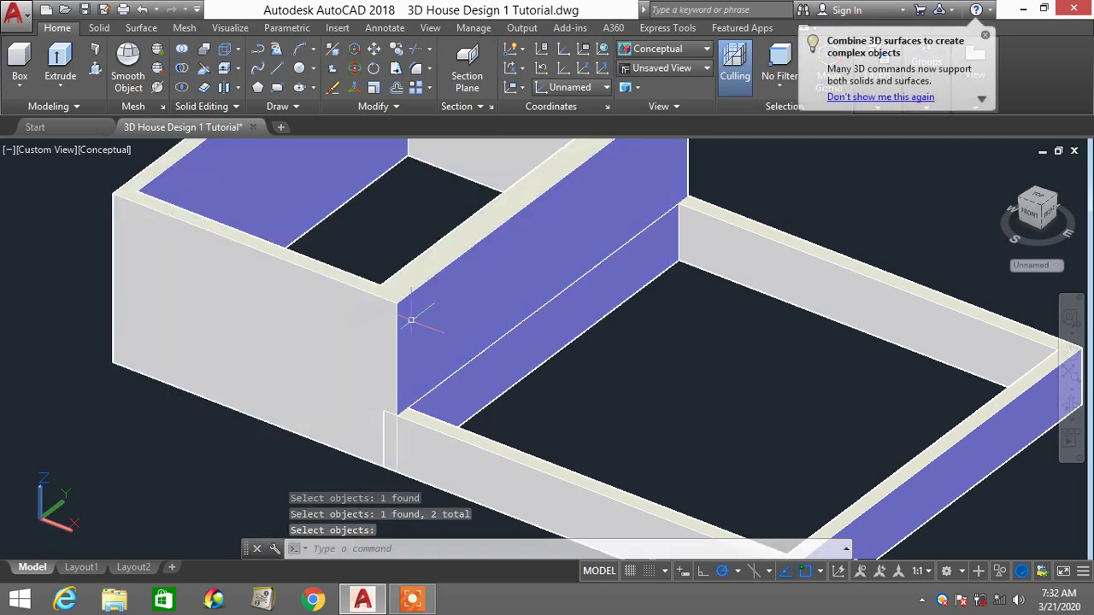
Examine the junction between the tall block and the low walls, highlighting both solids to check that they are separate
scroll(435, 329, down, 2)
scroll(561, 330, down, 2)
scroll(530, 323, up, 4)
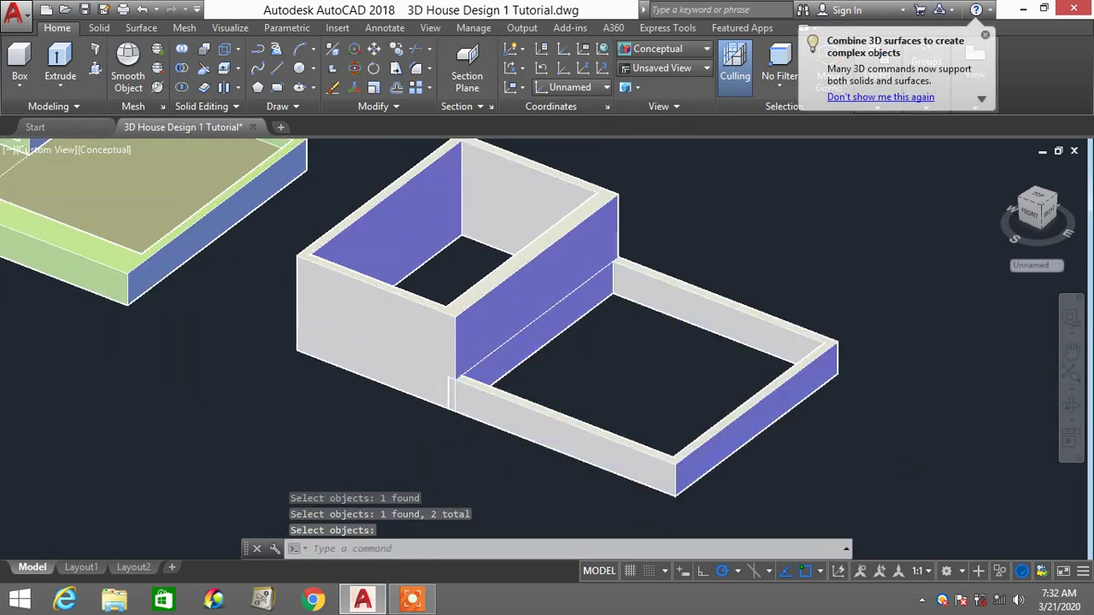
scroll(530, 323, down, 3)
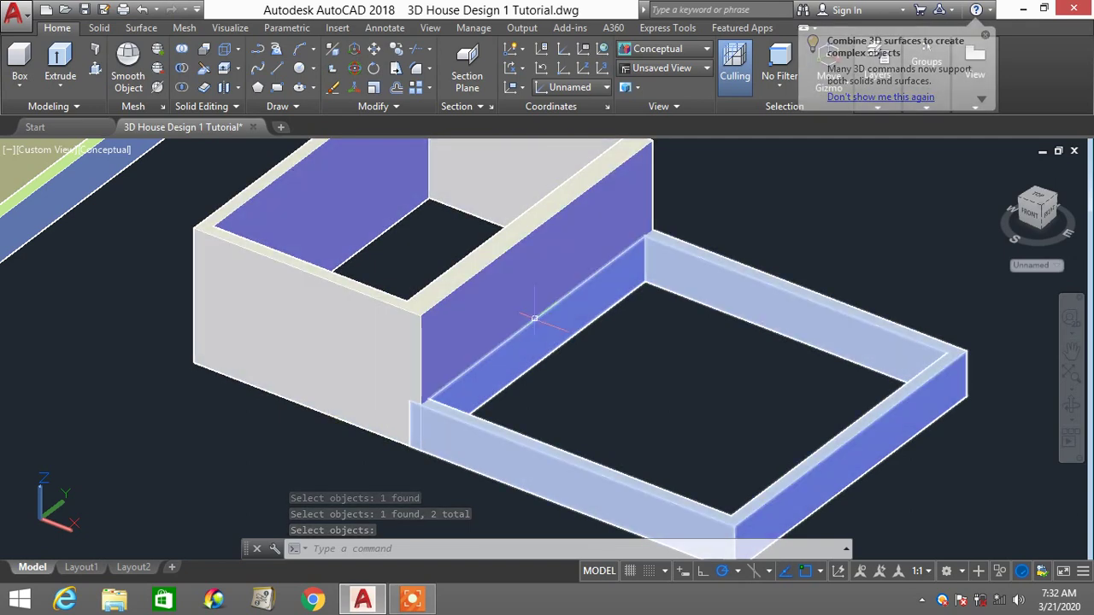
scroll(558, 333, down, 2)
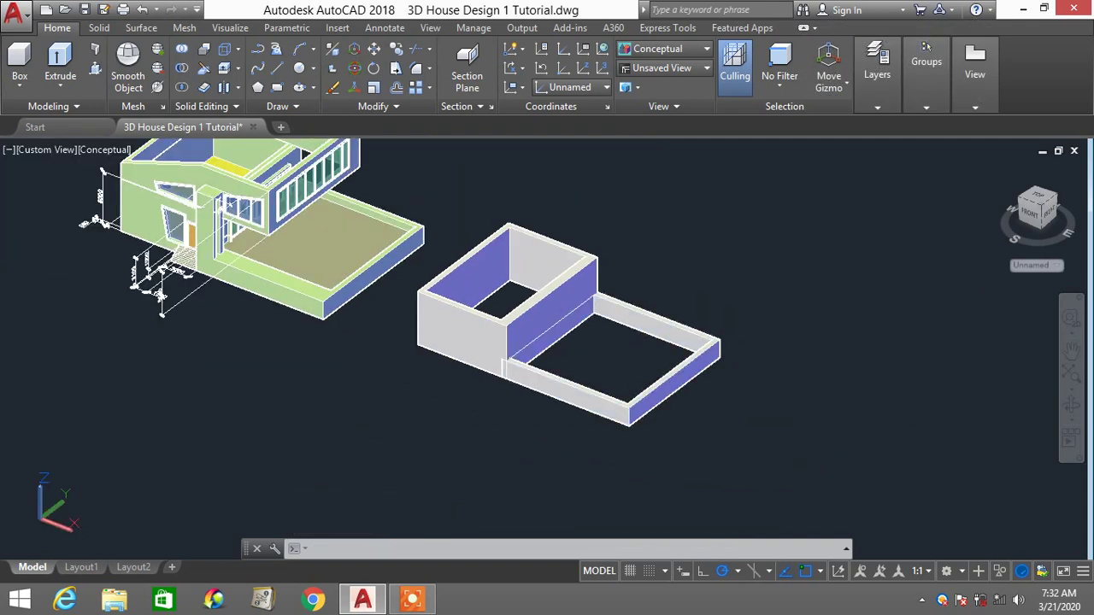
middle_drag(572, 351, 590, 384)
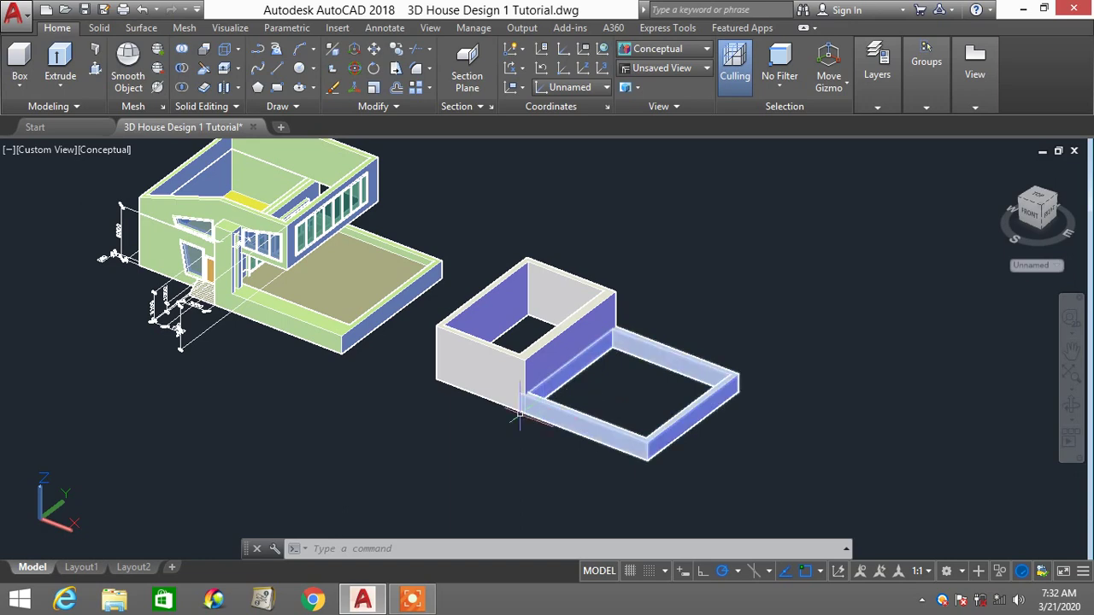
scroll(523, 398, up, 5)
scroll(525, 386, up, 2)
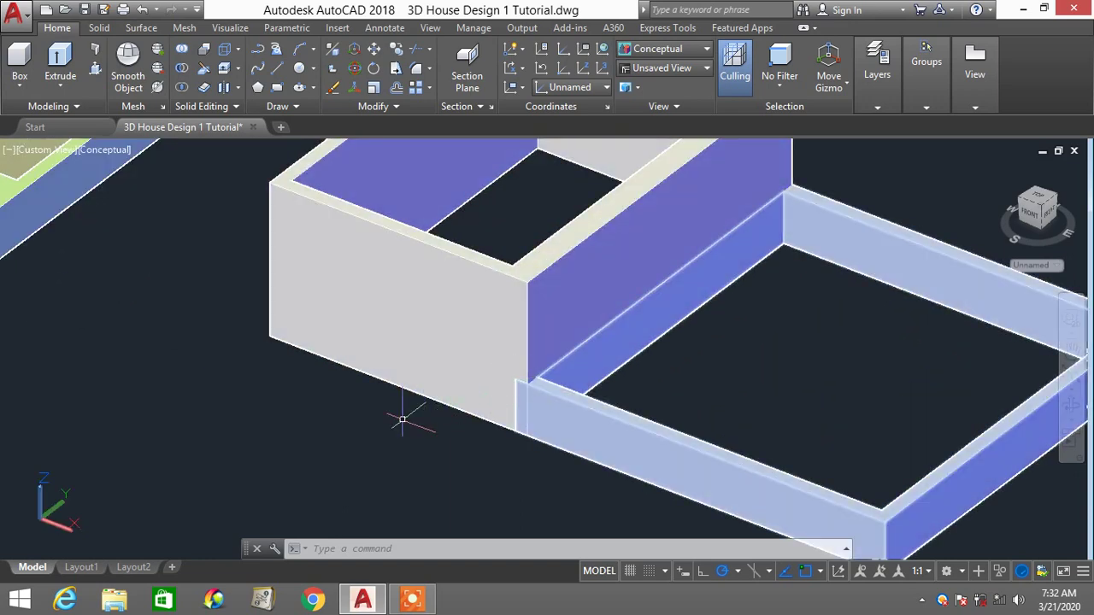
click(577, 409)
click(456, 363)
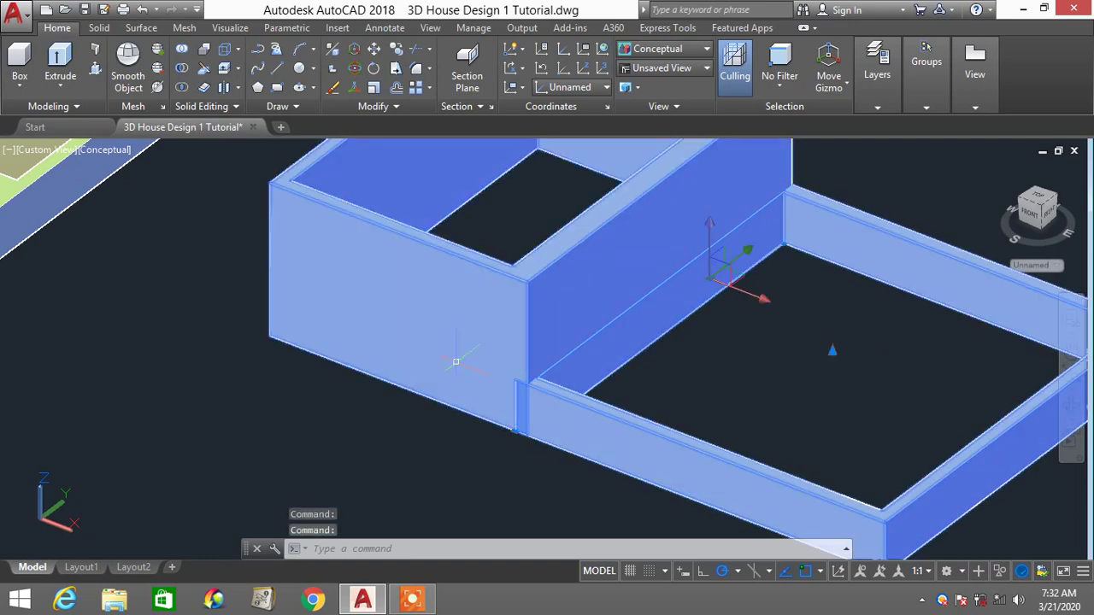
key(Escape)
Union the tall western block with the eastern section's low walls
text(UNI)
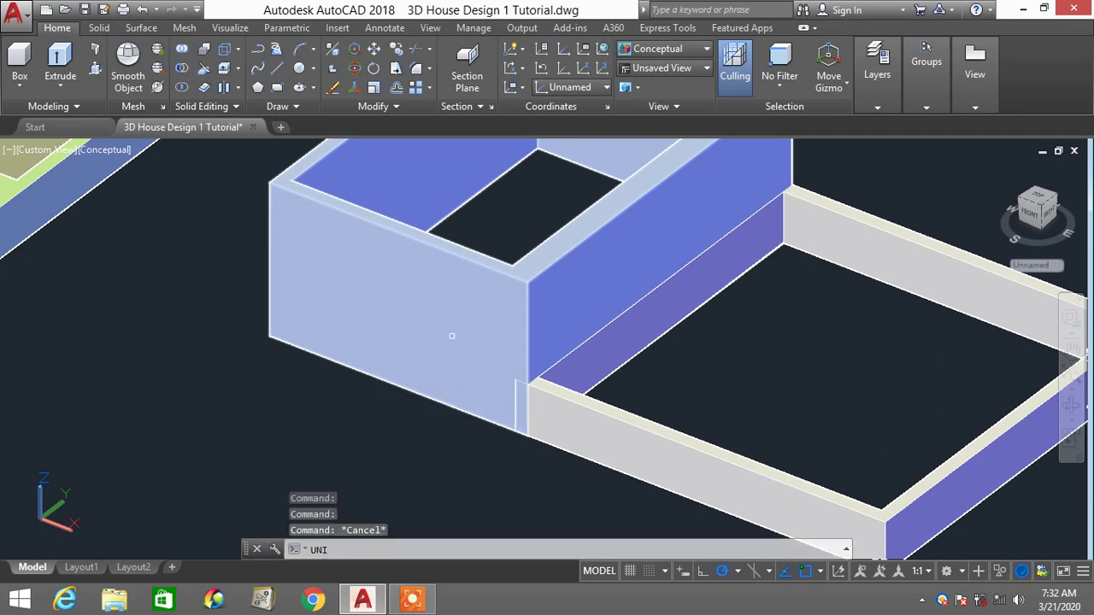
key(Return)
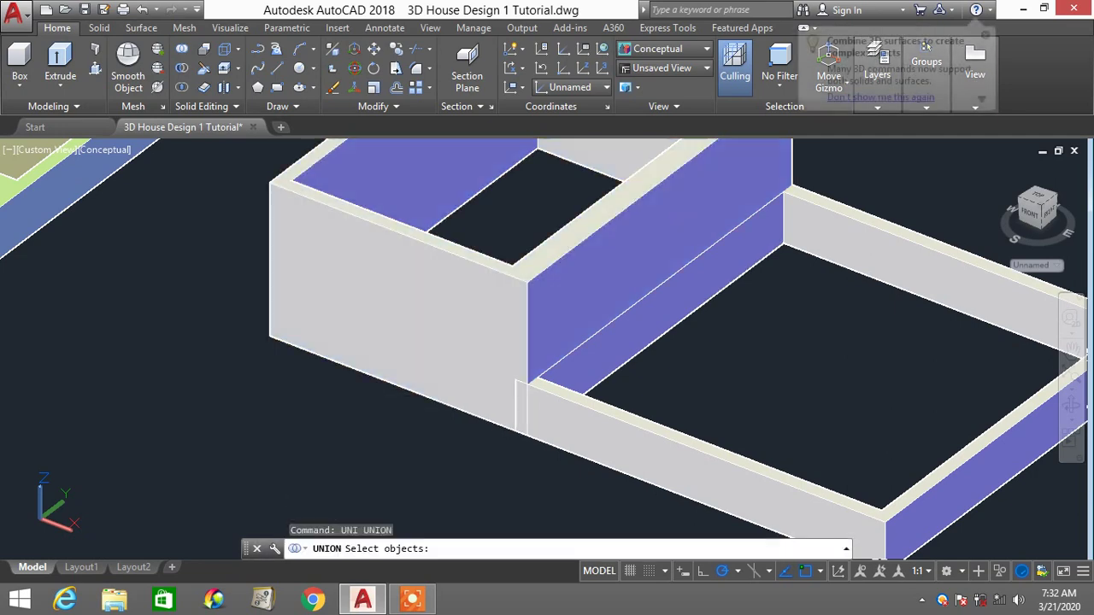
click(478, 385)
click(564, 417)
key(Return)
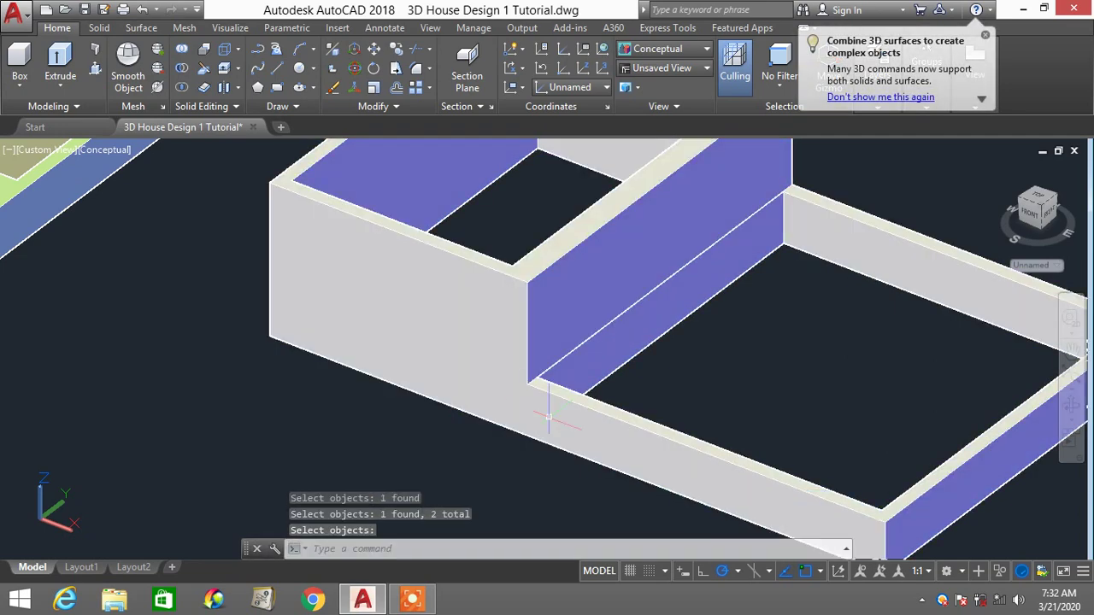
Inspect the merged tall block and low walls around their junction to check that they form one solid
scroll(632, 353, down, 3)
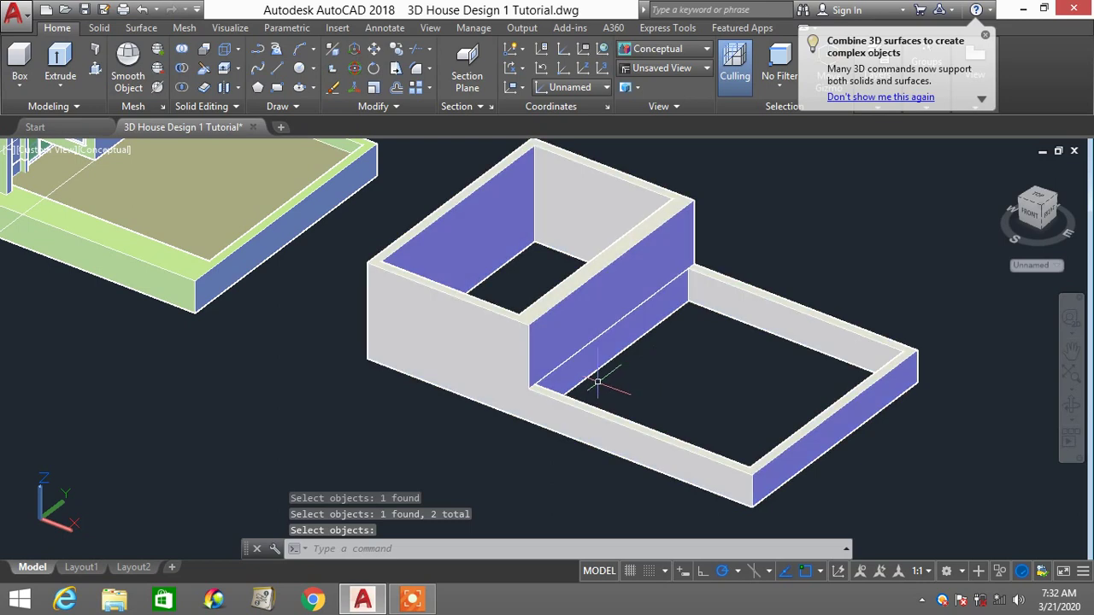
scroll(542, 395, down, 4)
scroll(542, 395, up, 6)
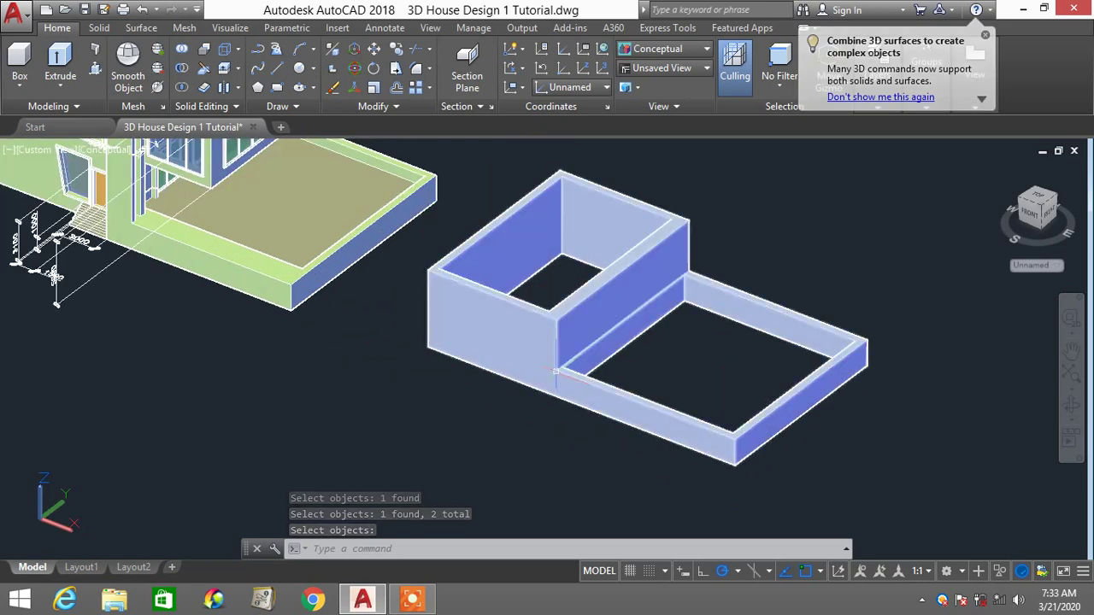
scroll(559, 376, up, 4)
scroll(558, 375, down, 1)
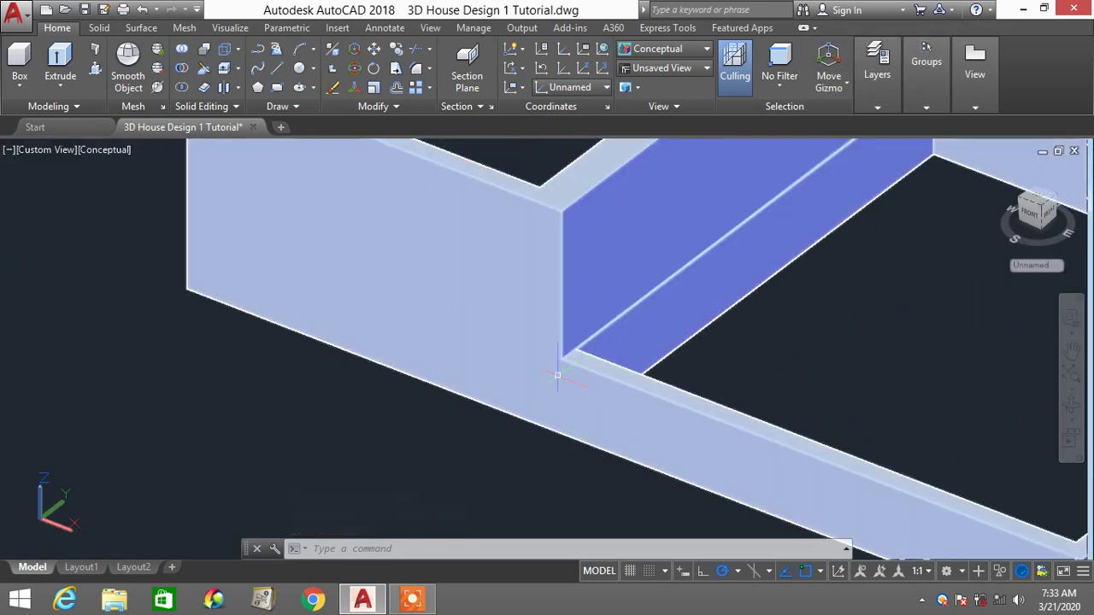
scroll(556, 375, down, 2)
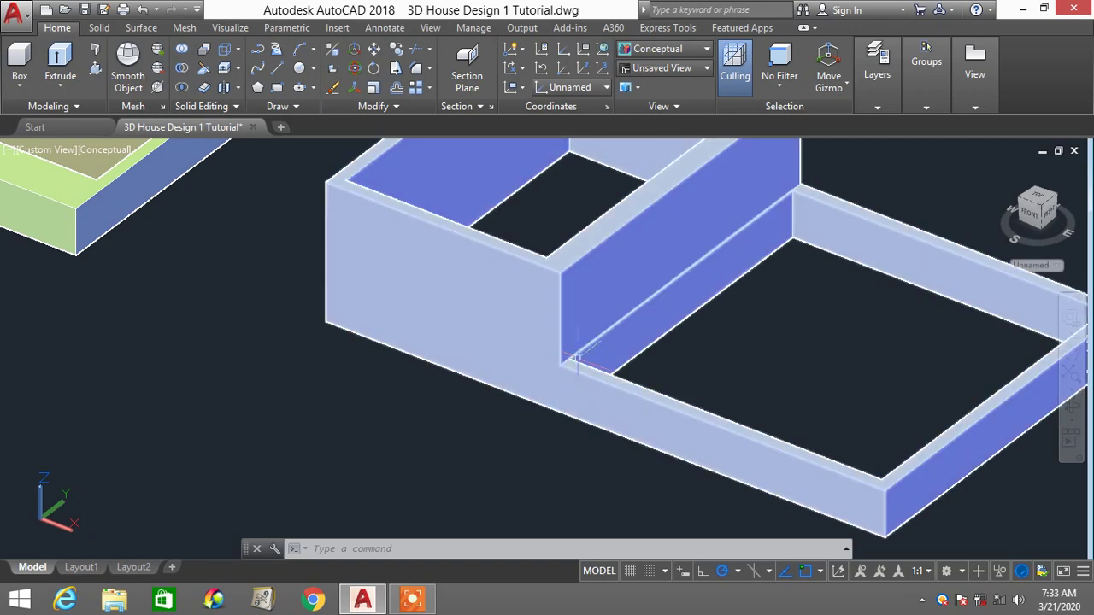
scroll(578, 357, up, 2)
middle_drag(578, 357, 515, 379)
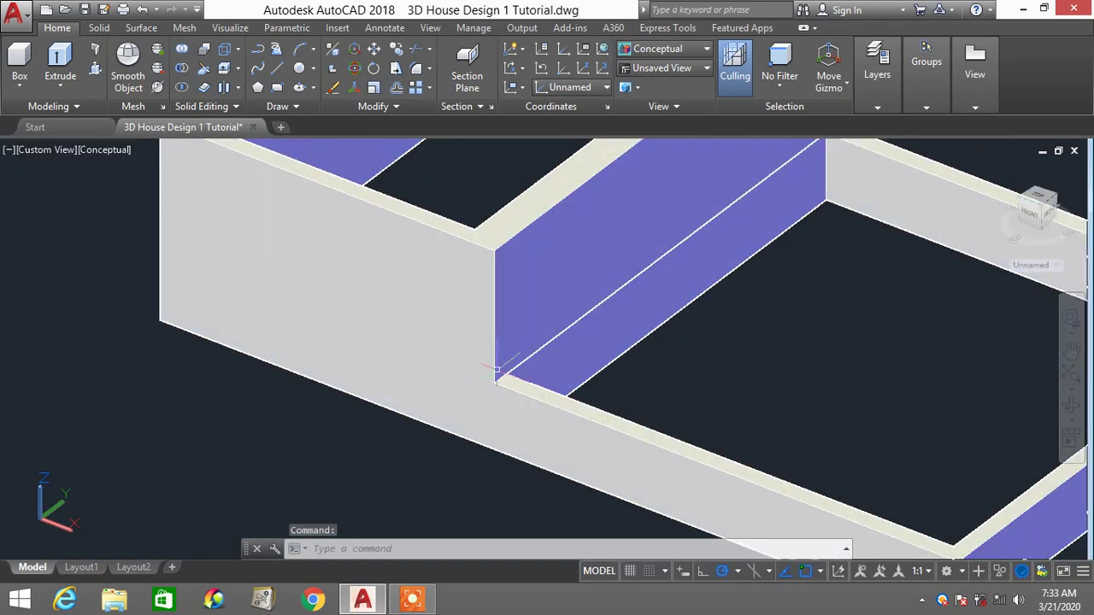
Set the UCS origin at the front corner where the tall block meets the low wall's top, X along the junction line and Y up the vertical edge
text(ucs)
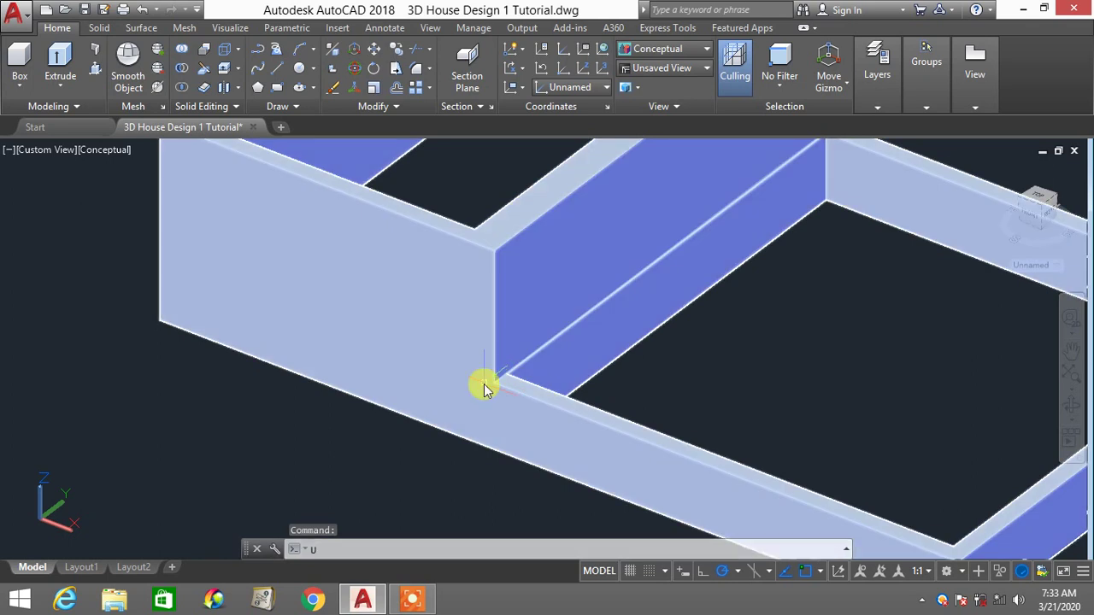
key(Return)
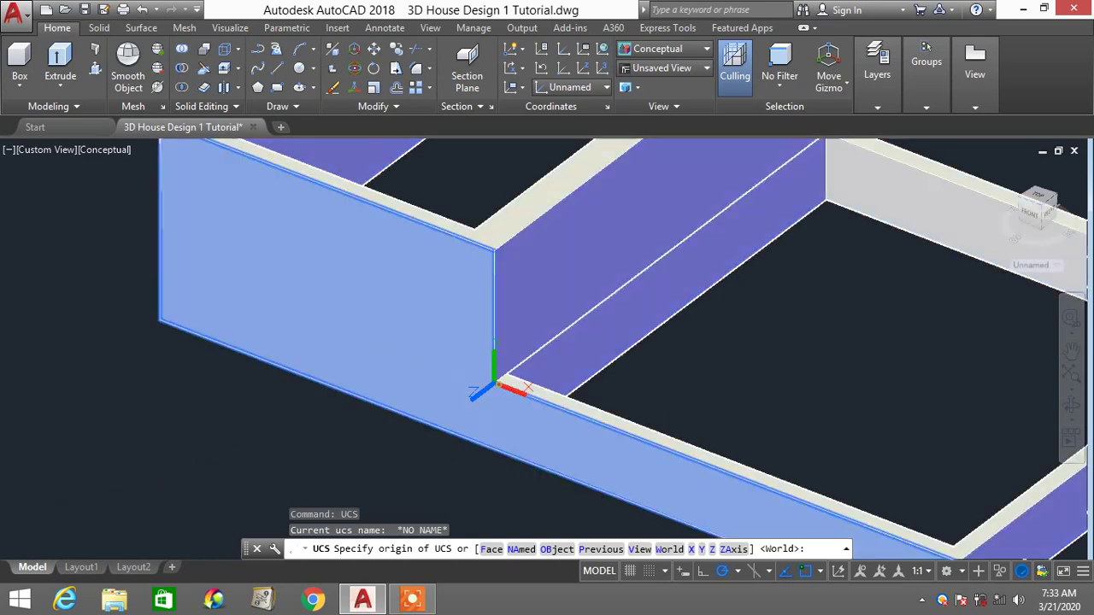
click(494, 382)
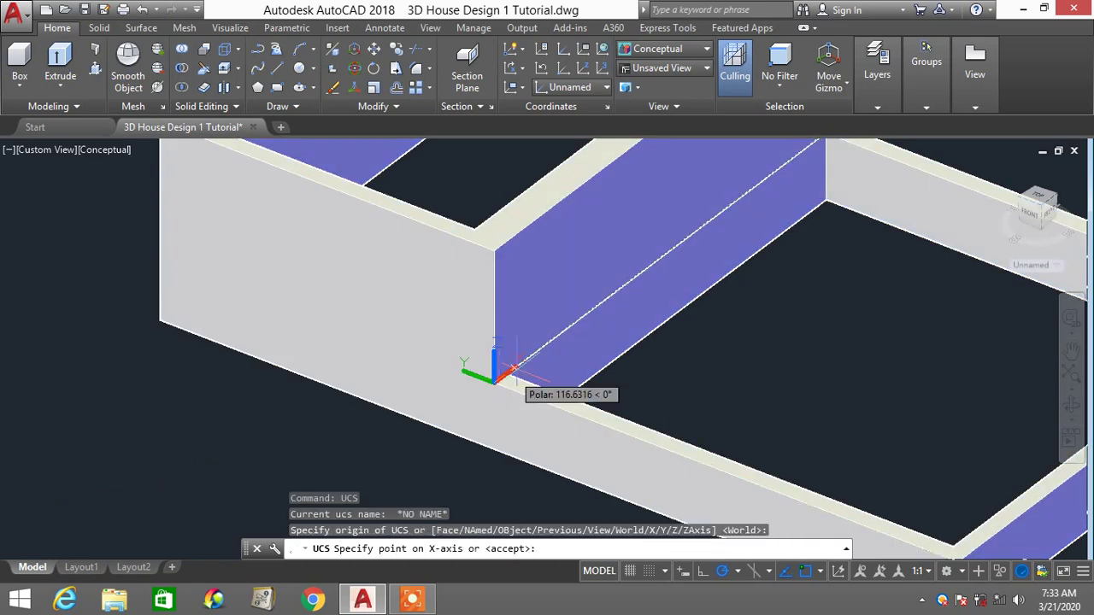
click(560, 335)
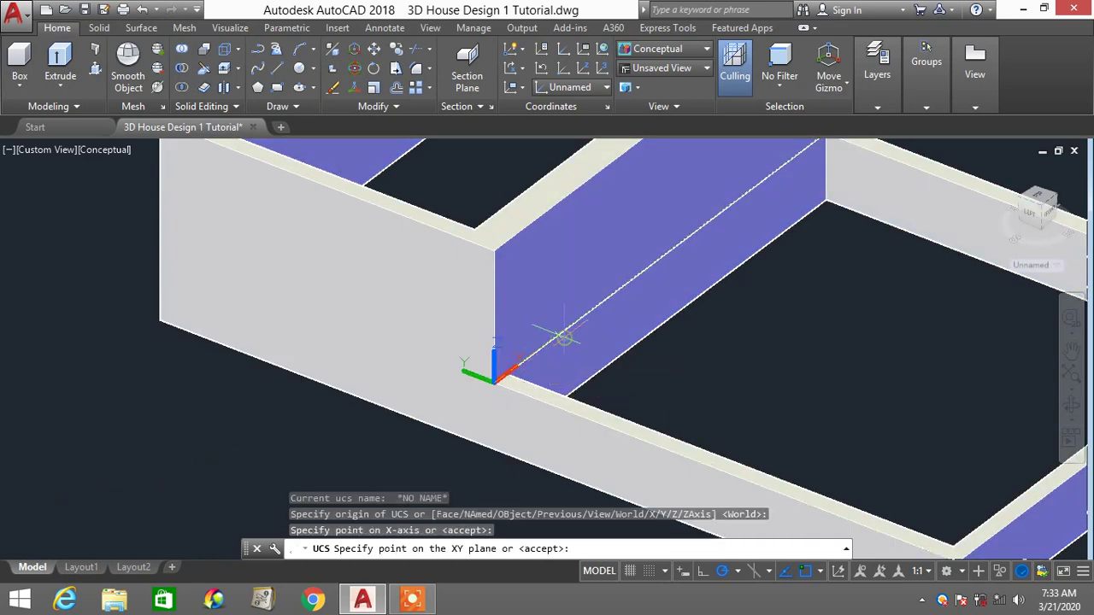
click(494, 282)
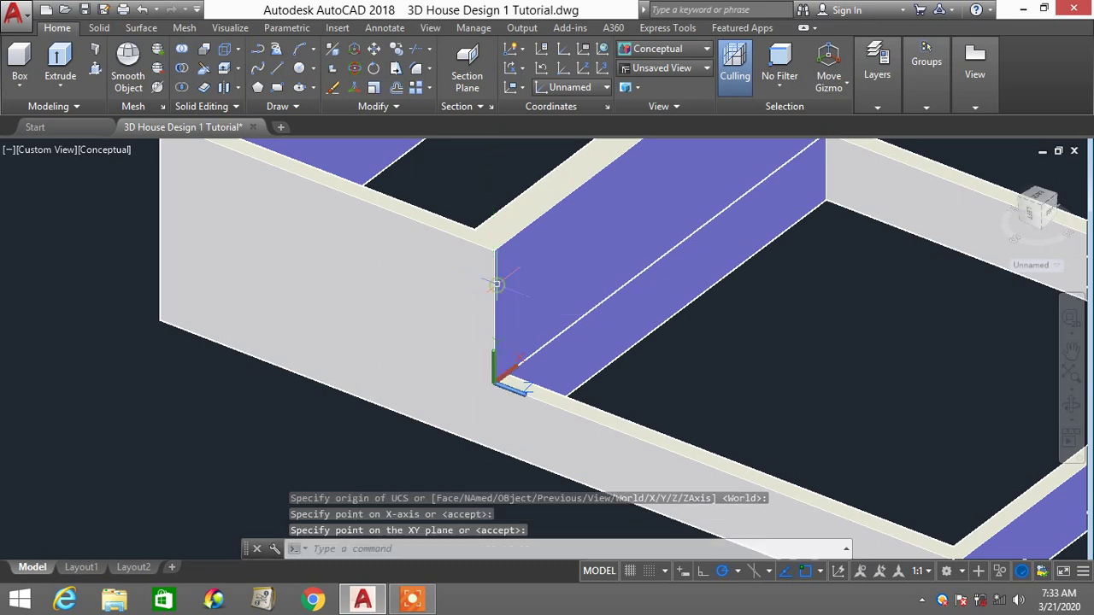
Switch the model's visual style to 2D Wireframe
scroll(518, 327, down, 3)
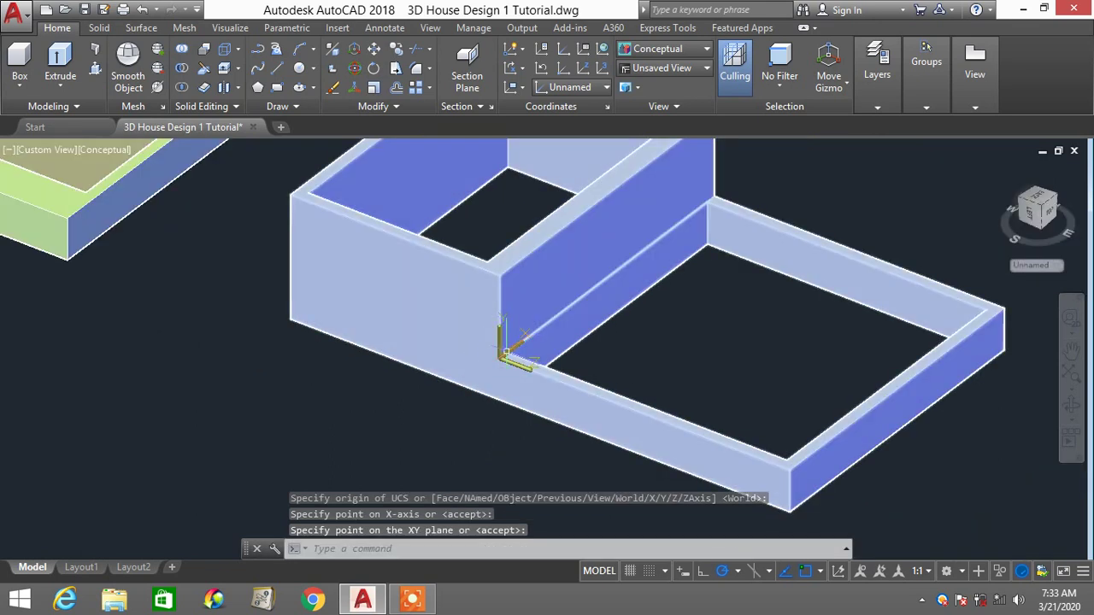
click(670, 52)
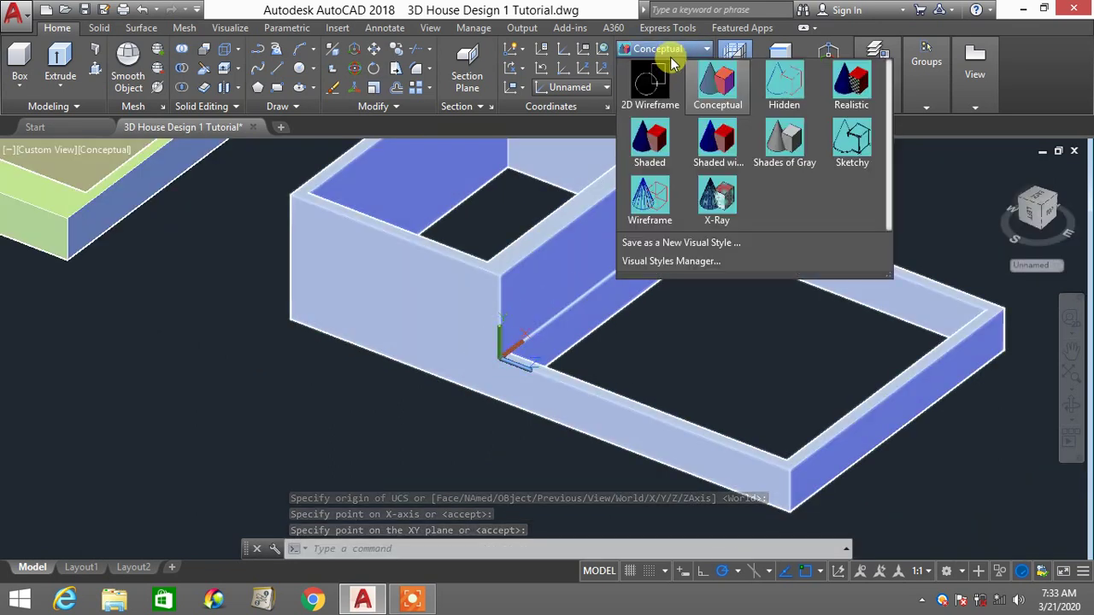
click(650, 81)
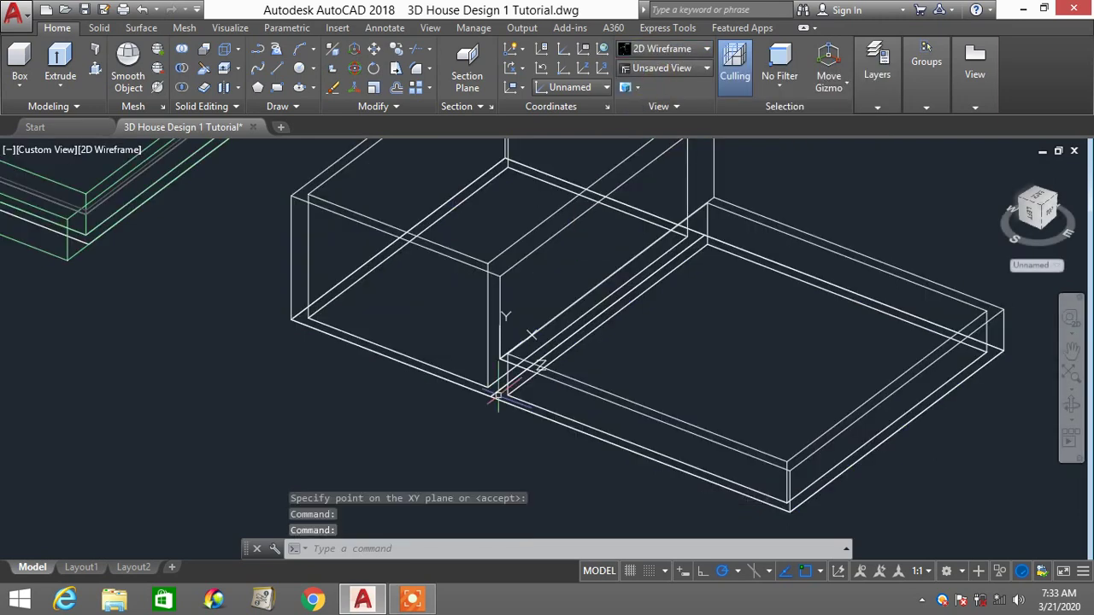
scroll(497, 396, up, 2)
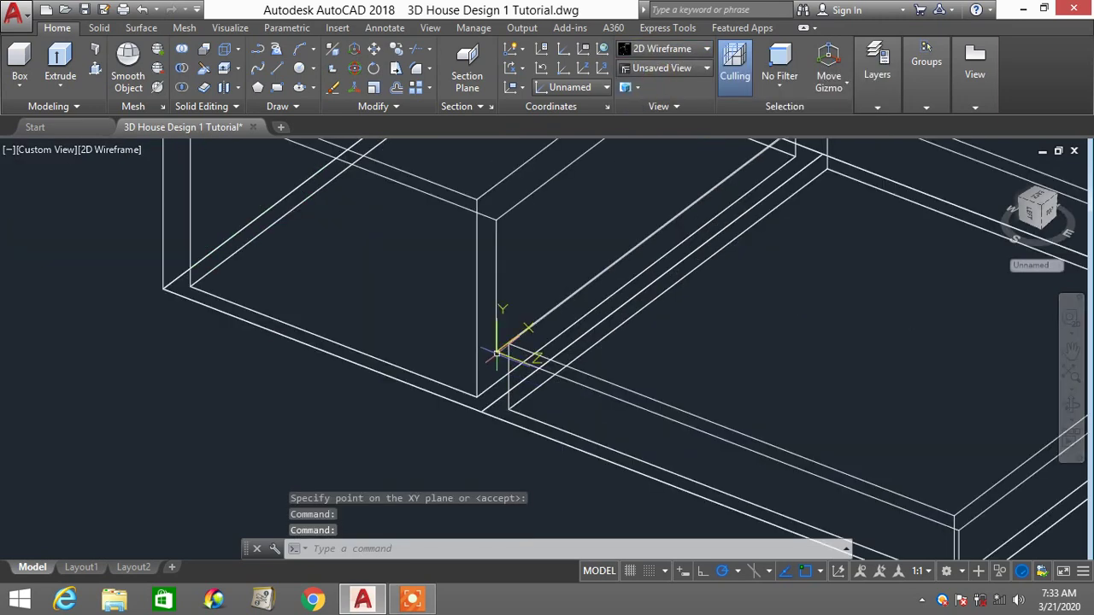
Start a stair-profile polyline at the UCS origin, with a 300 tread outward along negative X and a 200 riser down
text(p)
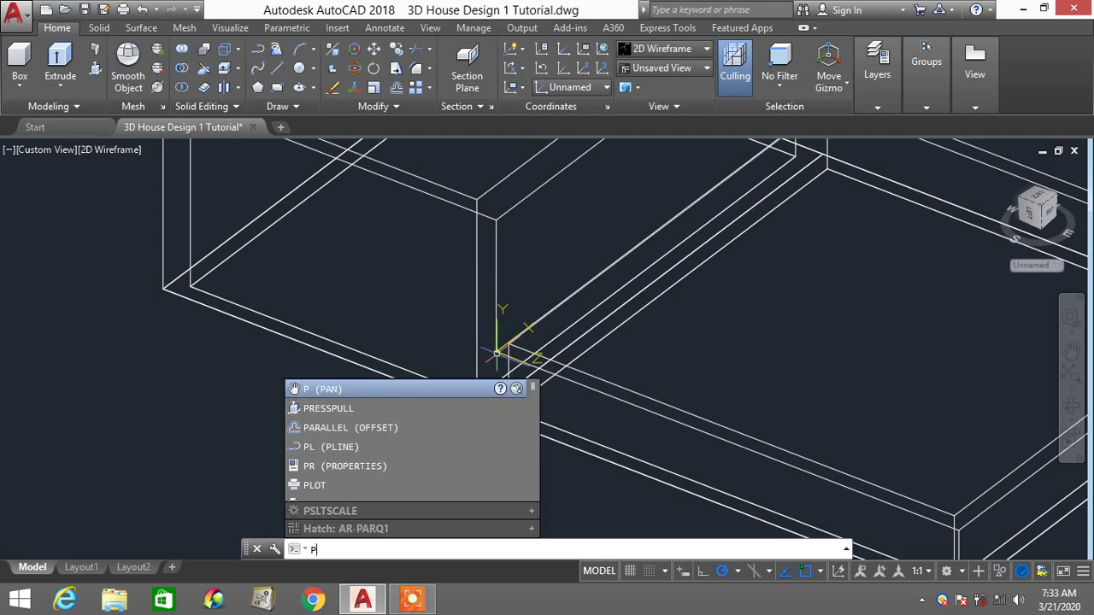
text(l)
key(Return)
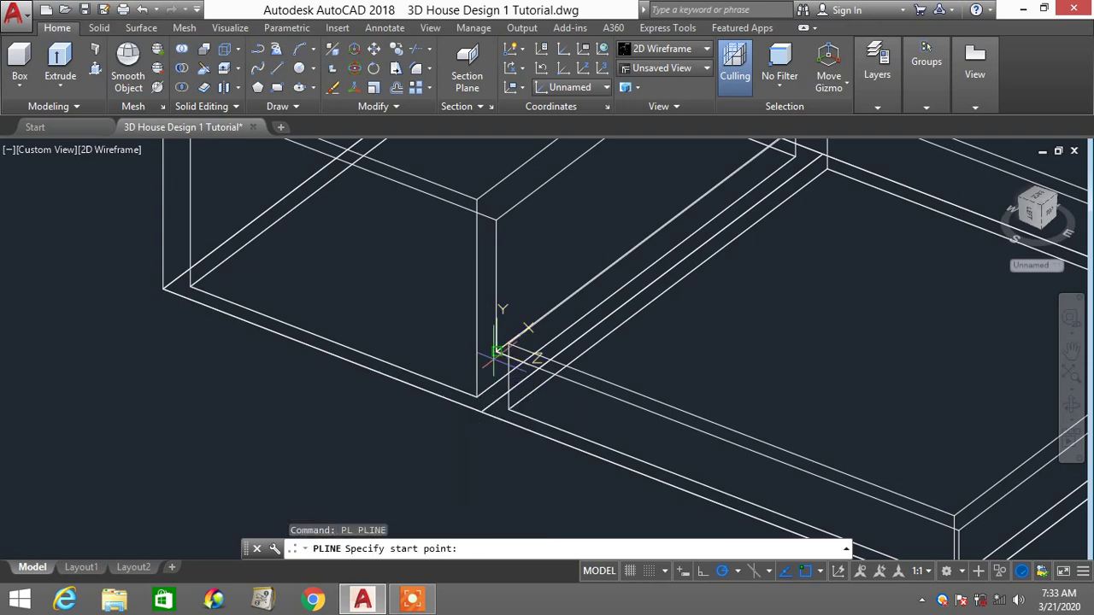
scroll(495, 350, down, 2)
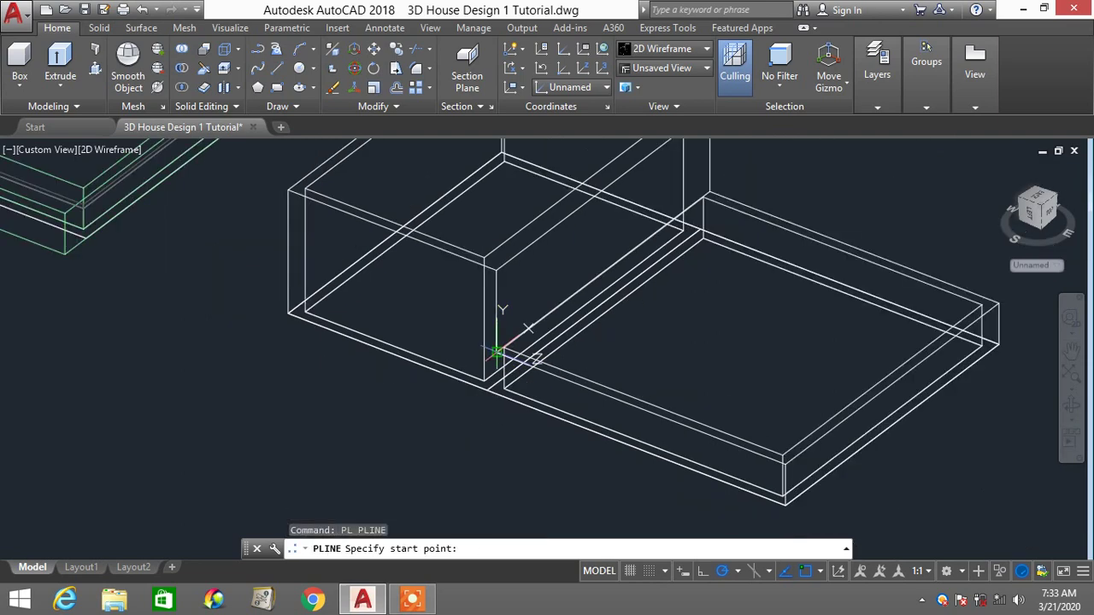
scroll(495, 351, down, 3)
scroll(494, 355, up, 4)
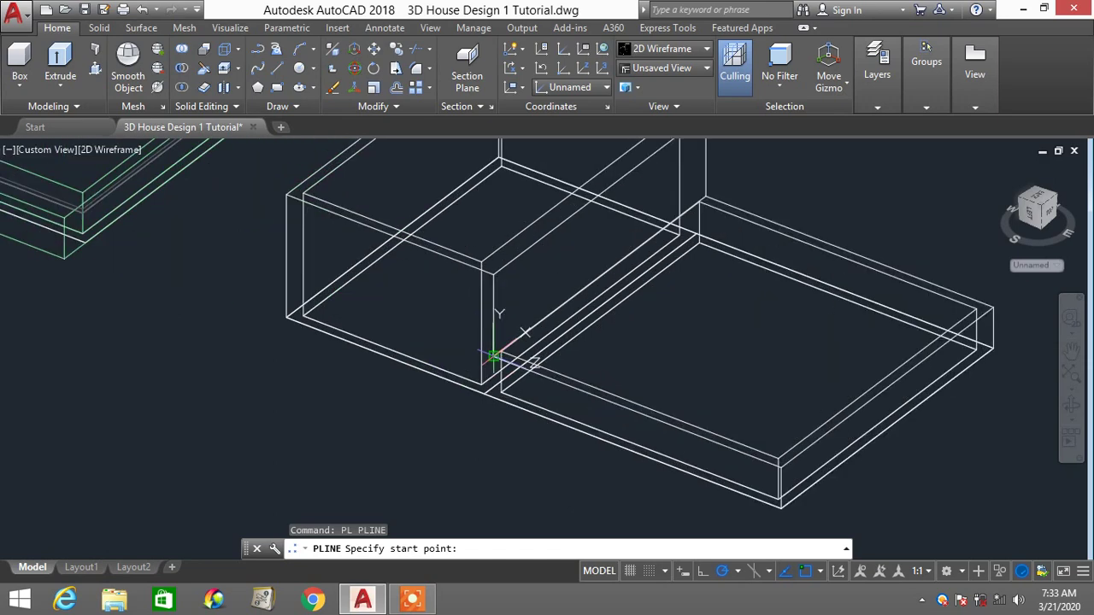
click(494, 355)
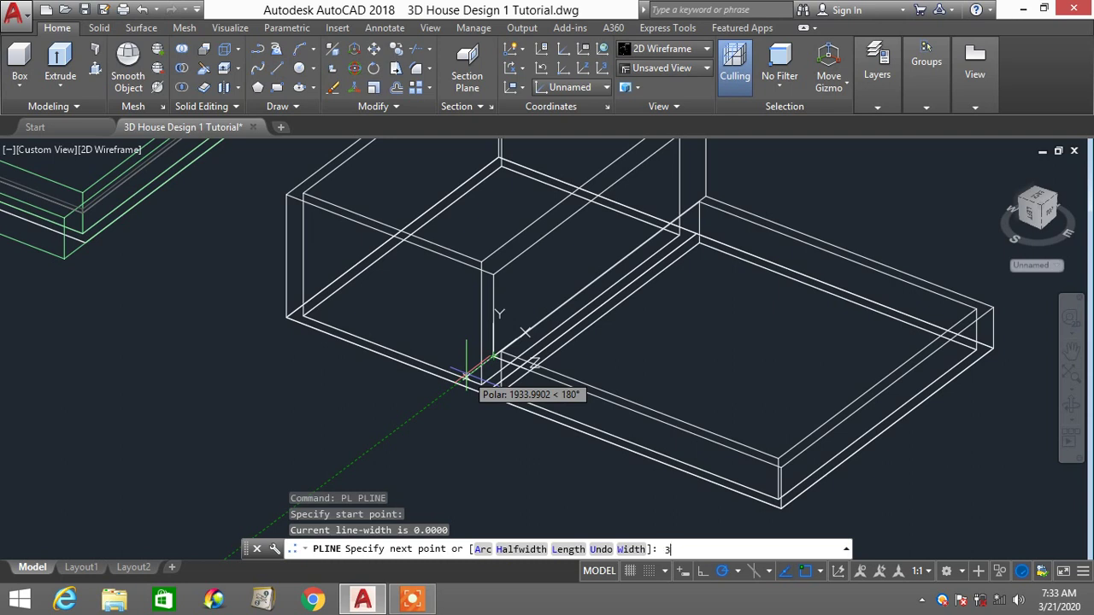
key(Return)
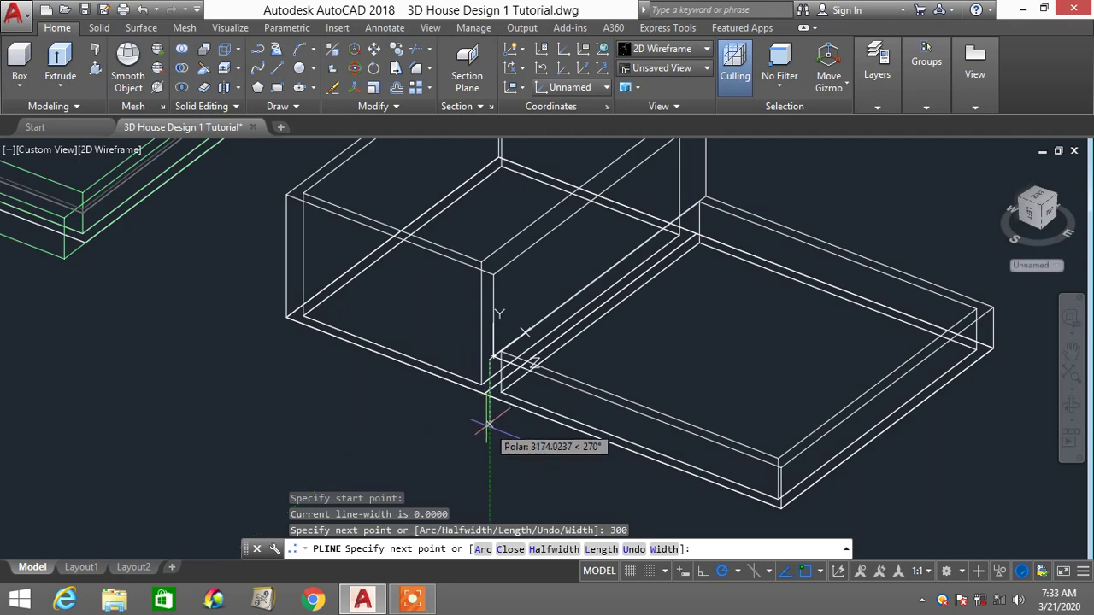
scroll(489, 389, up, 3)
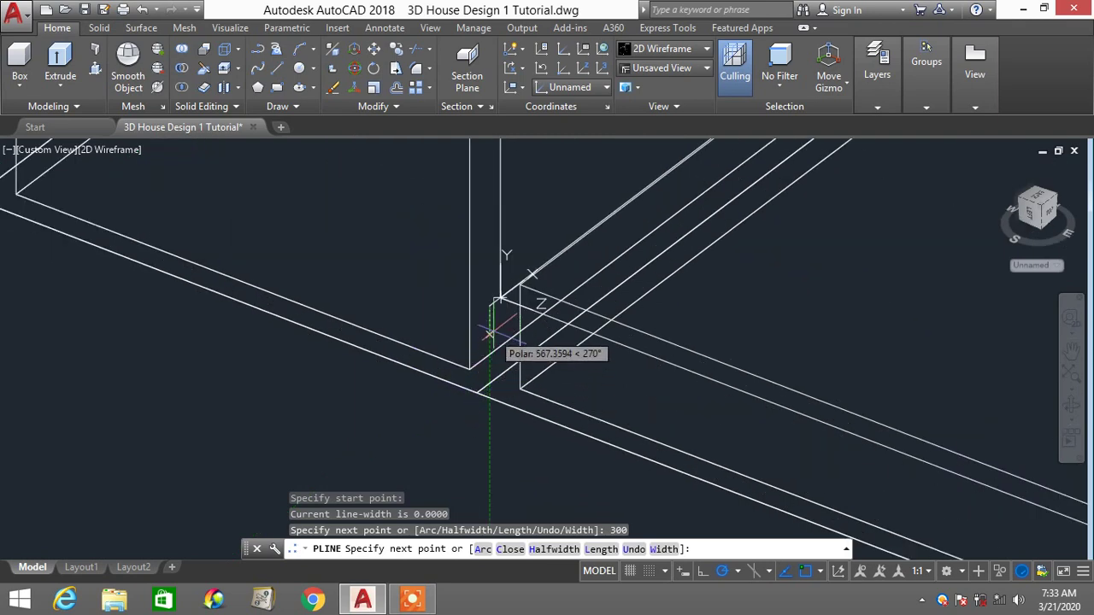
text(2)
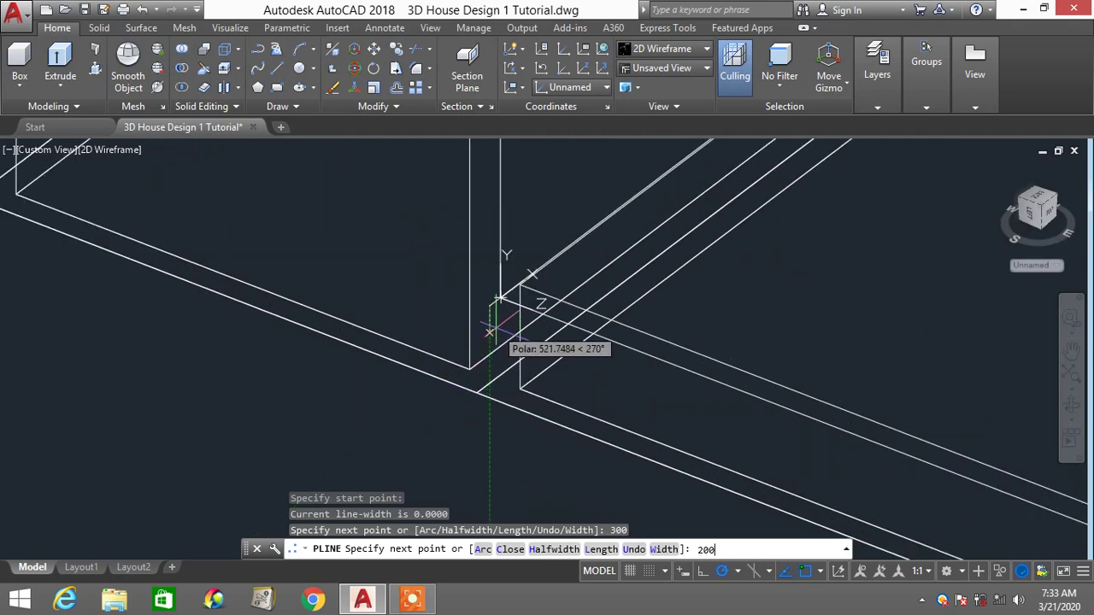
text(00)
key(Return)
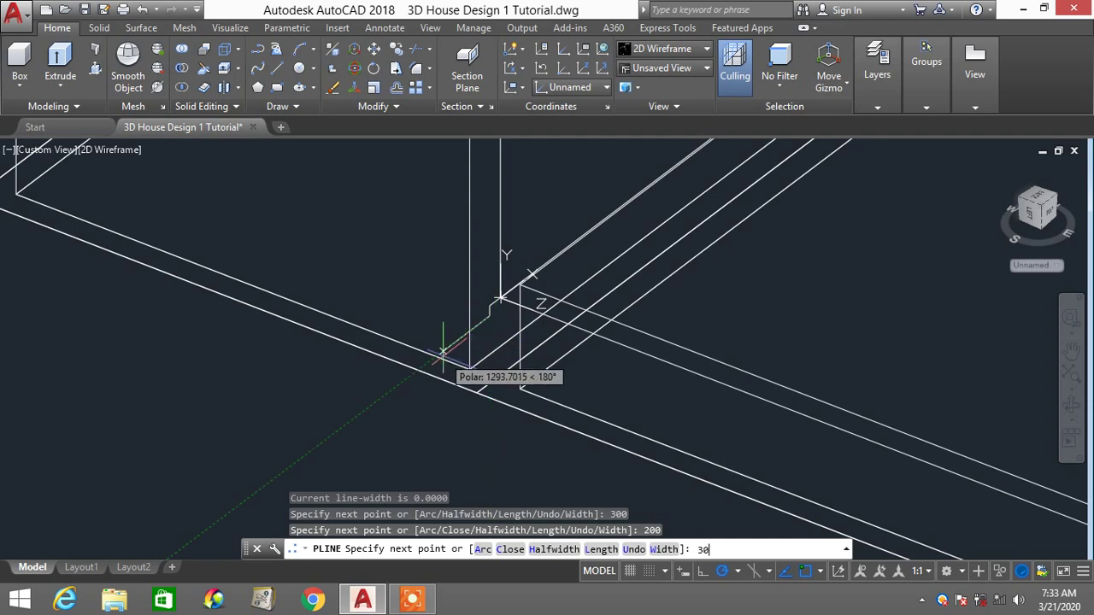
Add the second and third steps to the stair polyline, each 300 outward and 200 down
text(300)
key(Return)
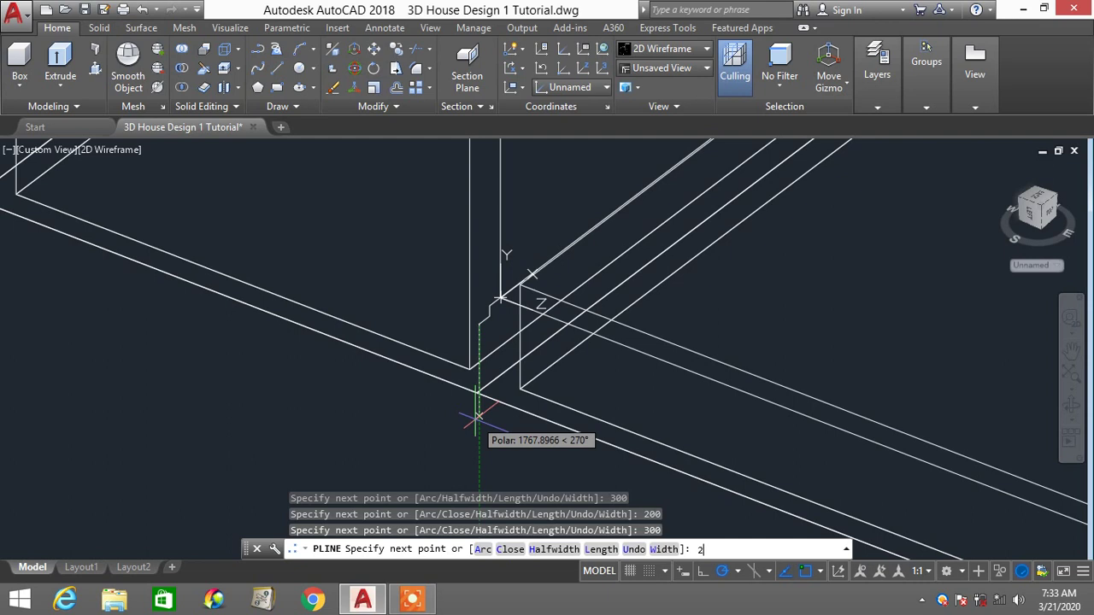
text(200)
key(Return)
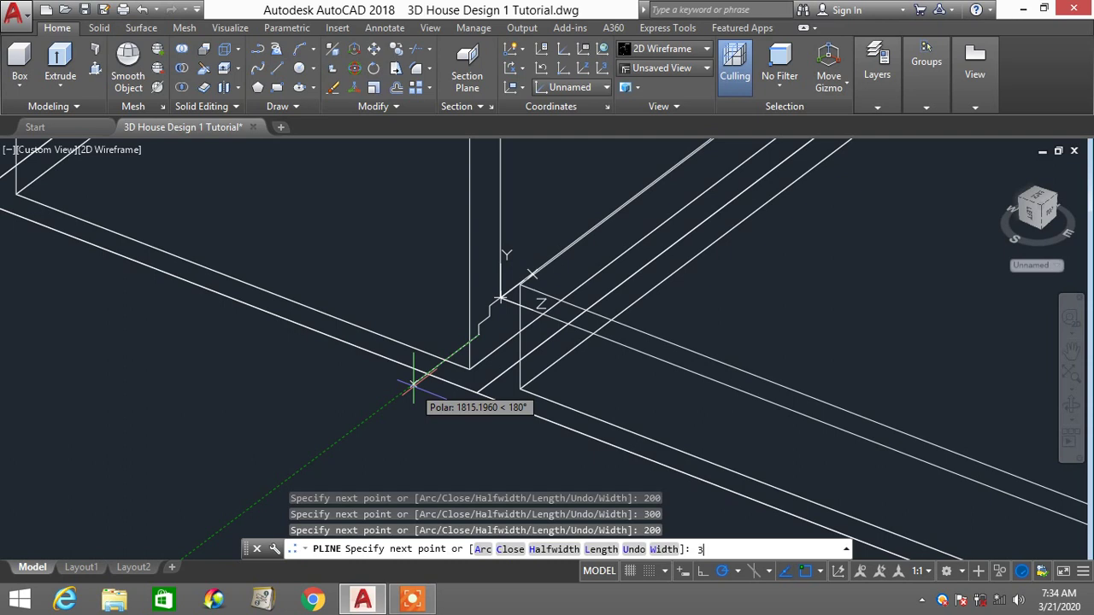
text(300)
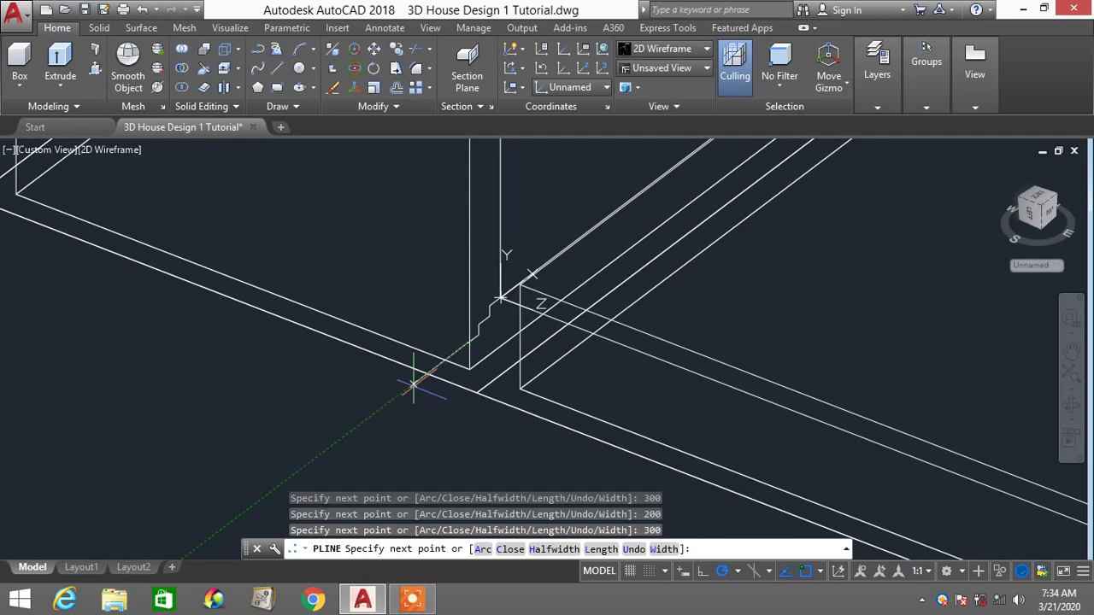
text(200)
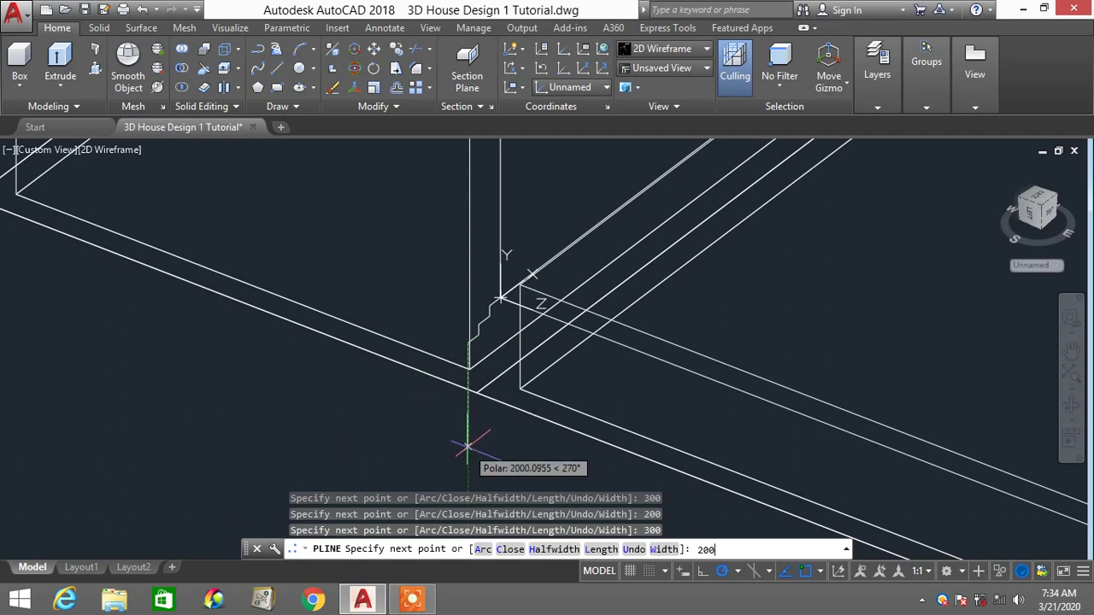
key(Return)
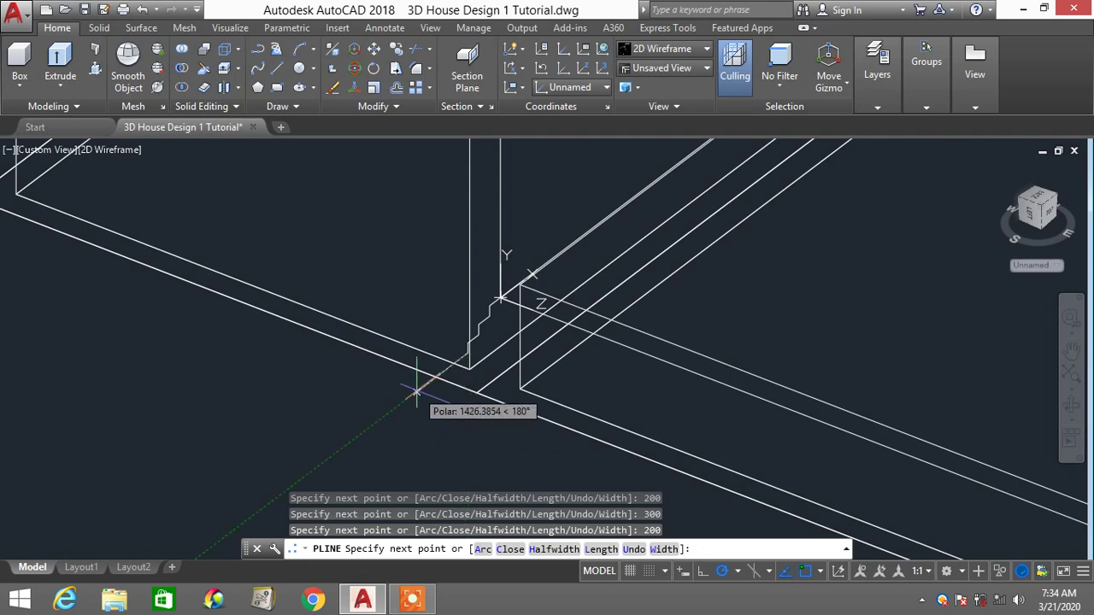
Add the fourth and fifth steps to the stair polyline, each with a 300 tread outward and a 200 riser down
key(Return)
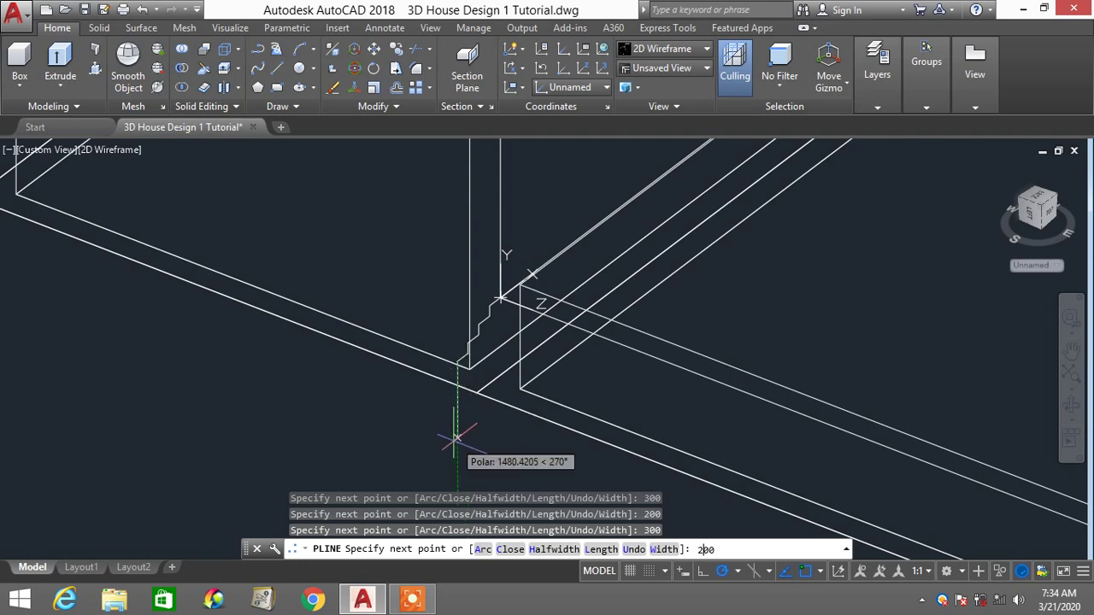
text(200)
key(Return)
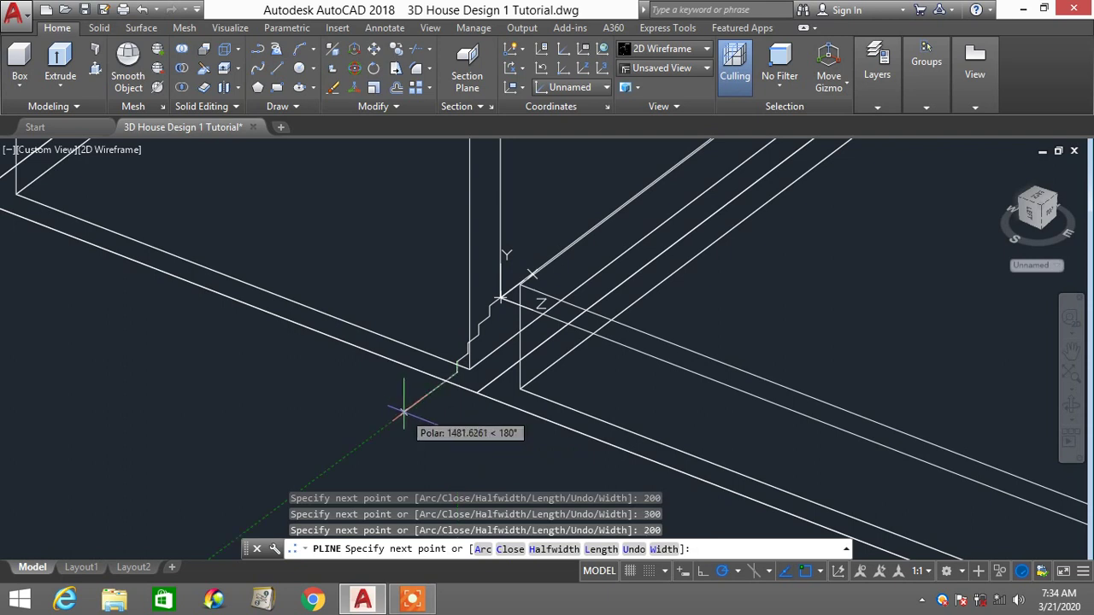
key(Return)
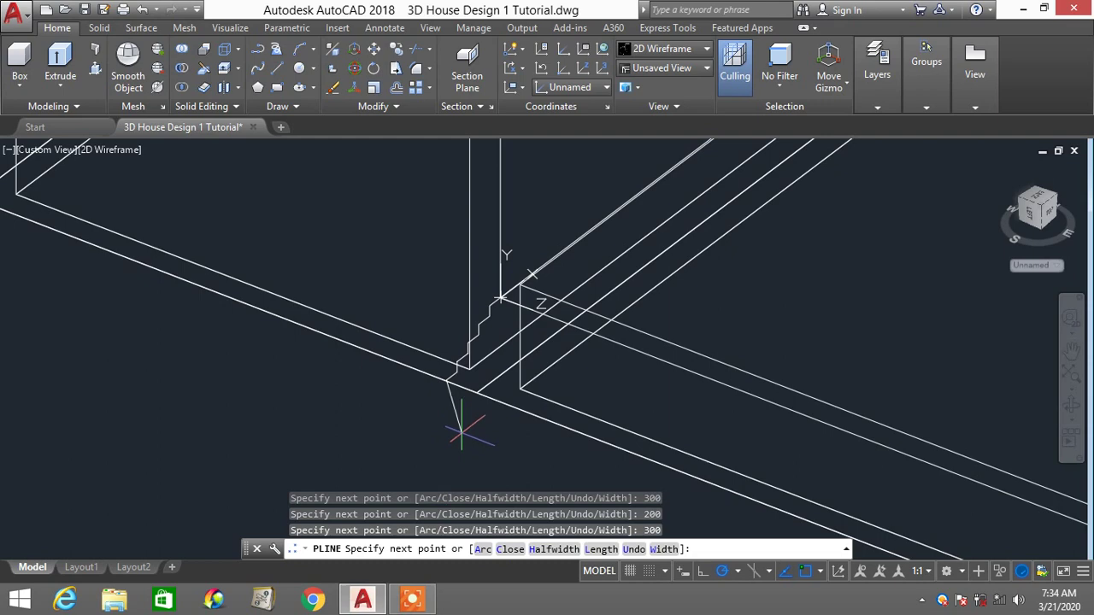
shift+middle_drag(462, 402, 401, 388)
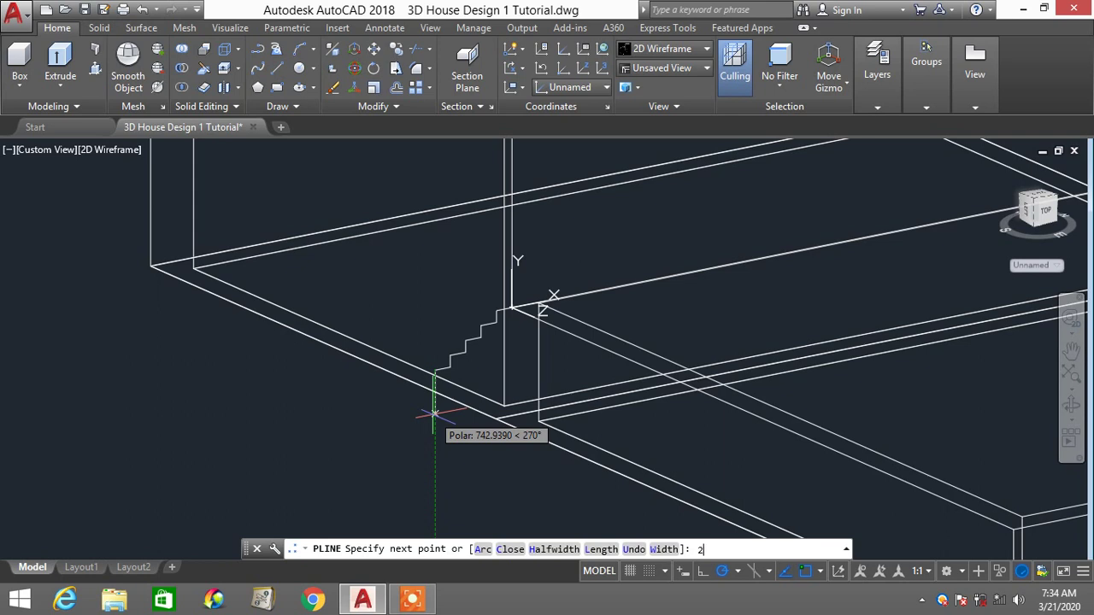
text(00)
key(Return)
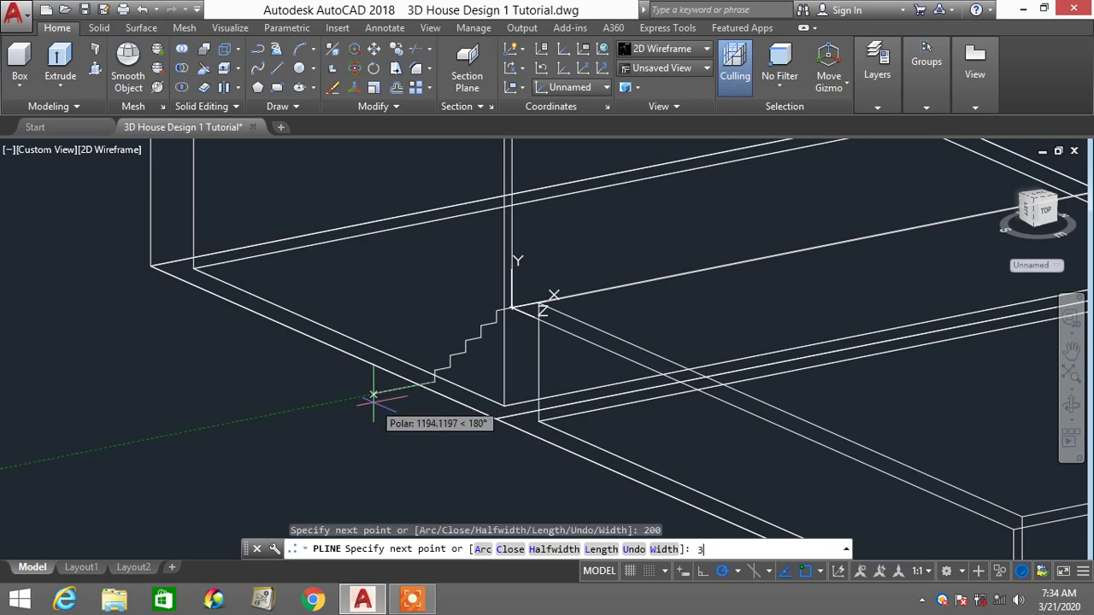
Add the sixth step to the stair polyline, 300 outward along negative X and 200 down
text(300)
key(Return)
scroll(372, 397, down, 3)
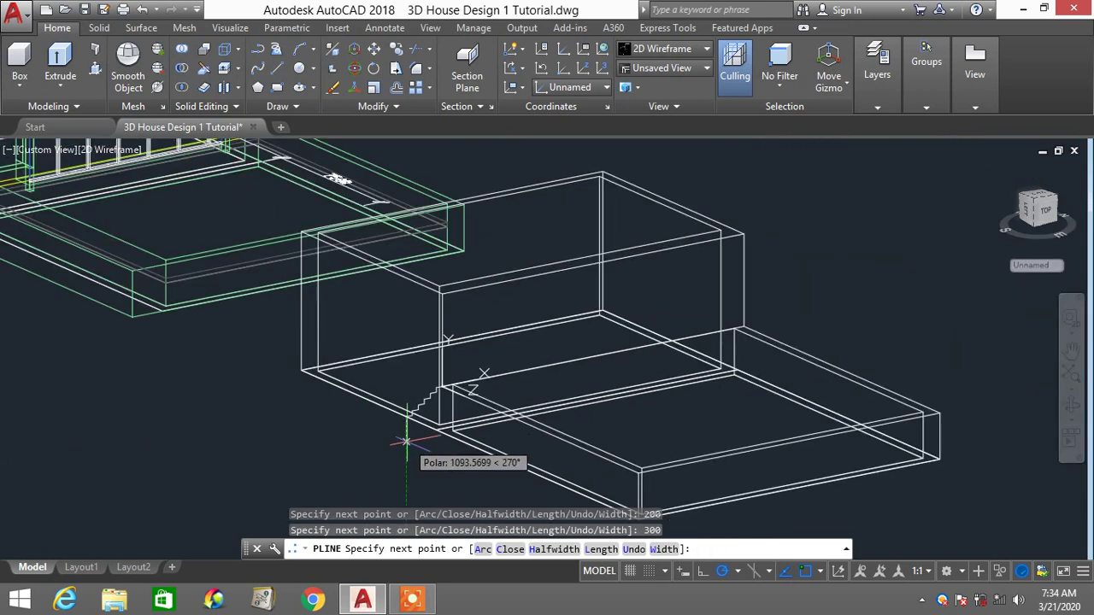
scroll(406, 440, down, 3)
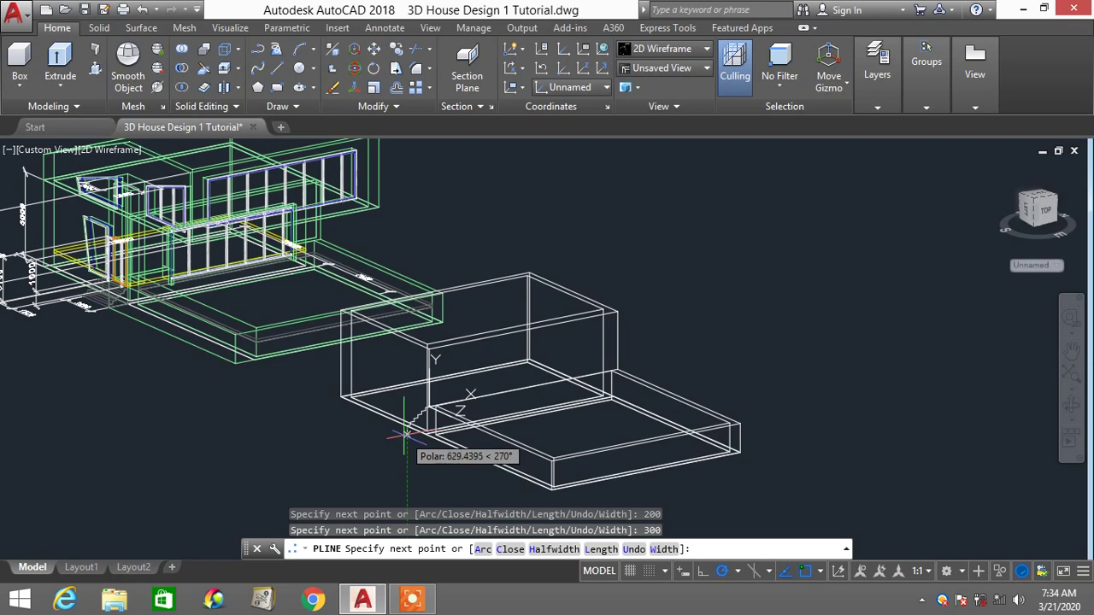
scroll(405, 435, up, 2)
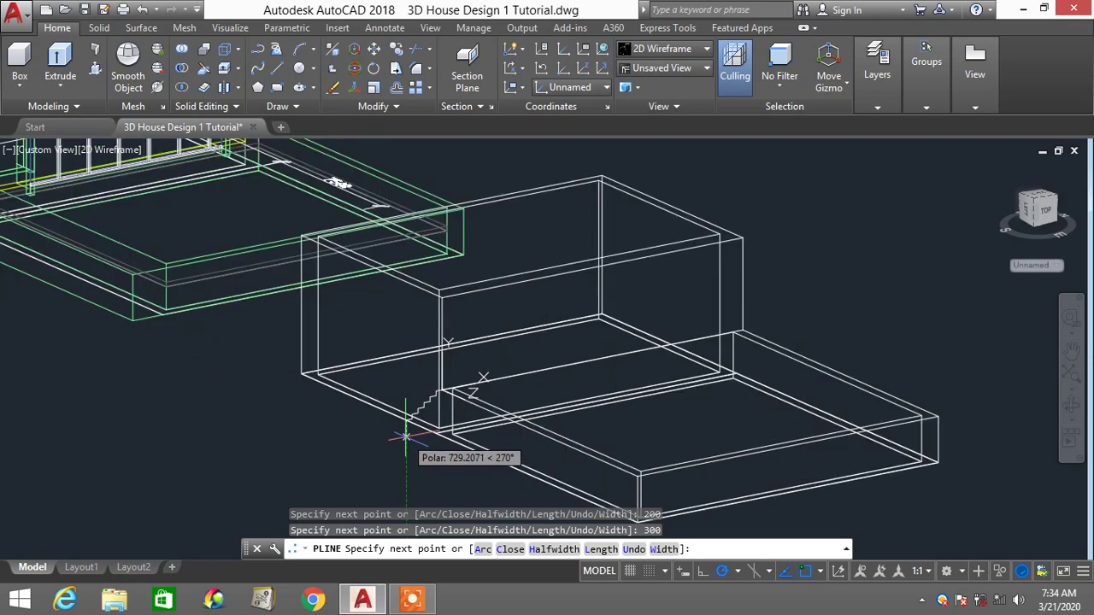
scroll(404, 432, down, 2)
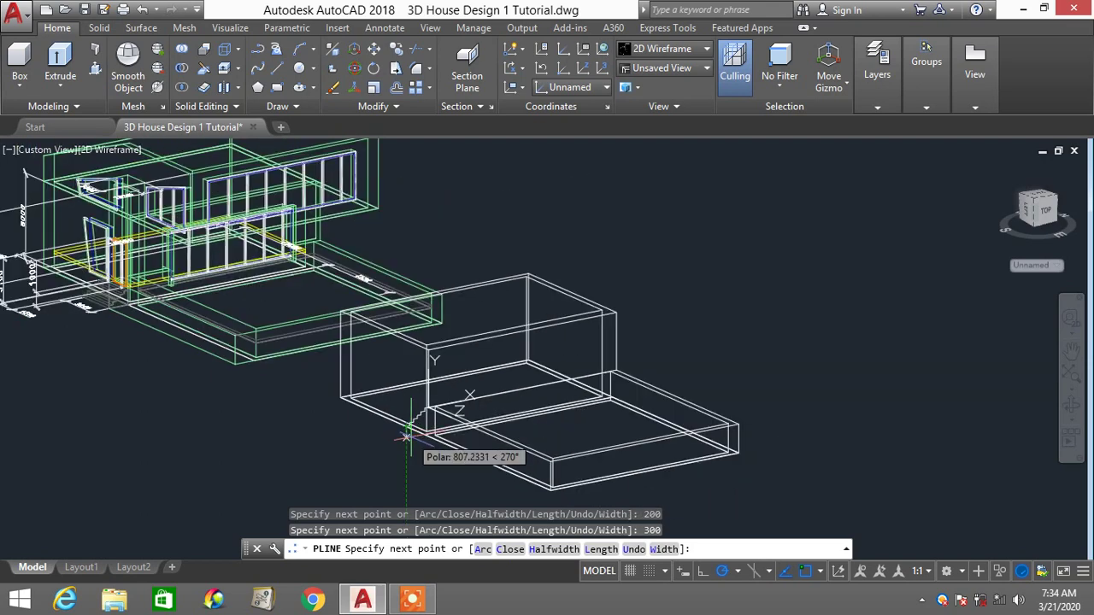
scroll(405, 432, up, 3)
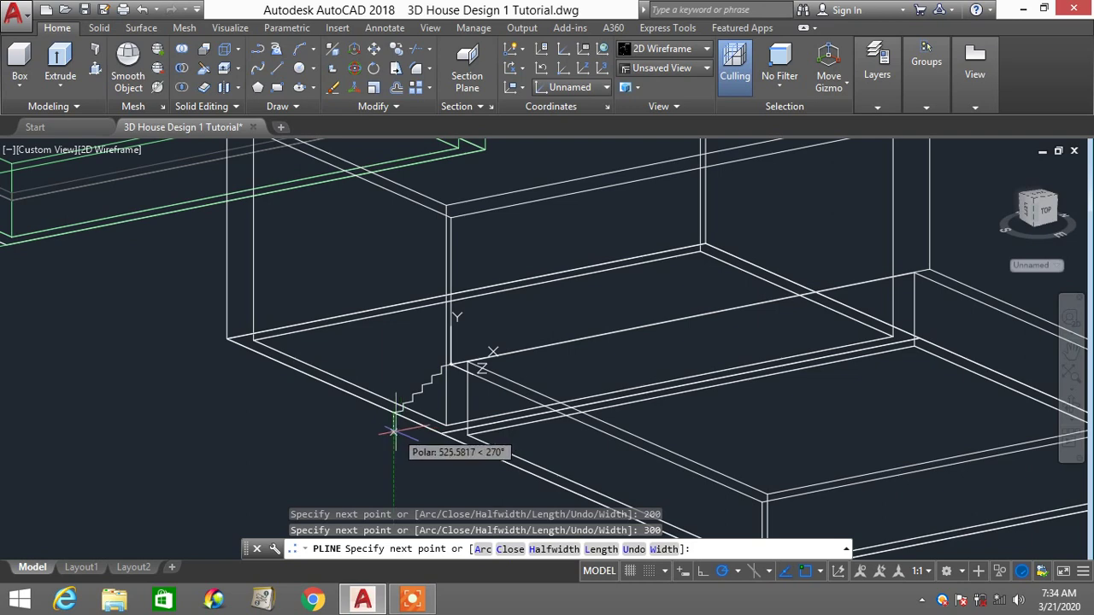
text(00)
key(Return)
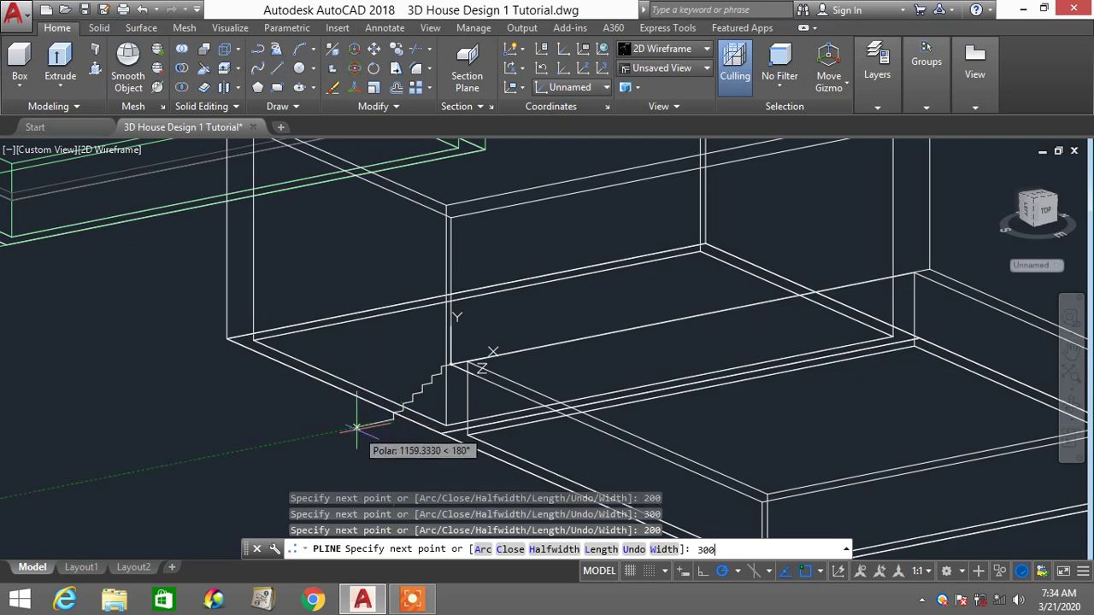
Add the seventh and eighth steps to the stair polyline, each 300 outward and 200 down
key(Return)
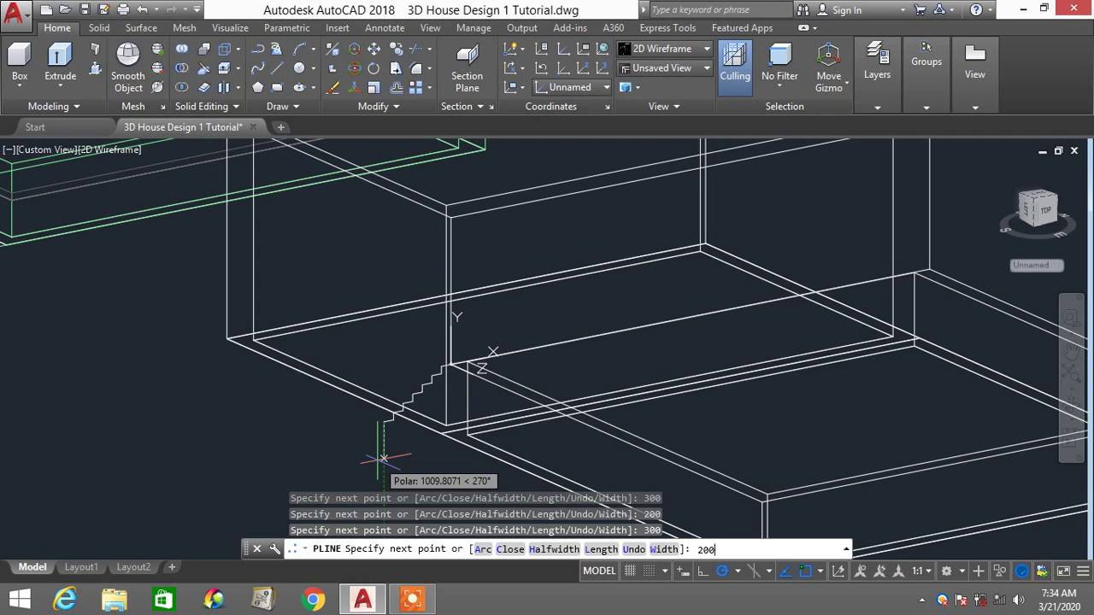
text(200)
key(Return)
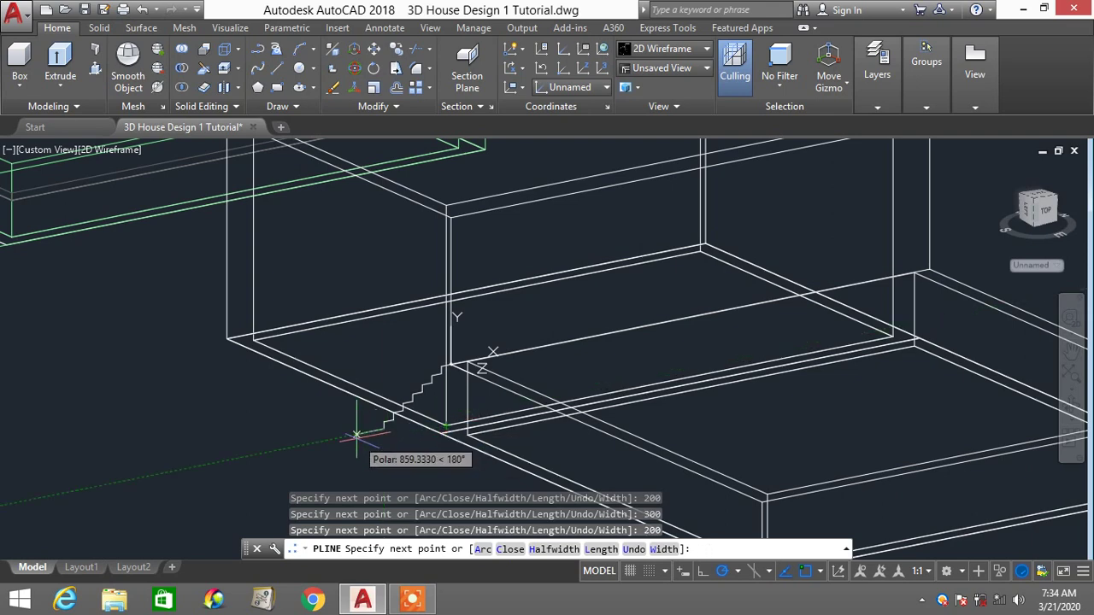
key(Return)
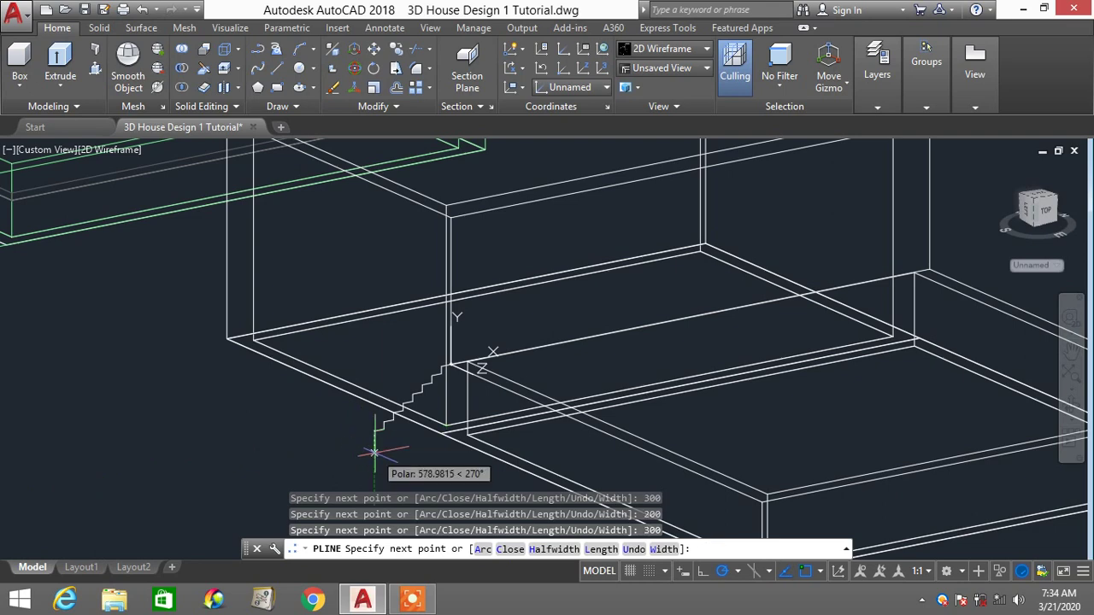
text(200)
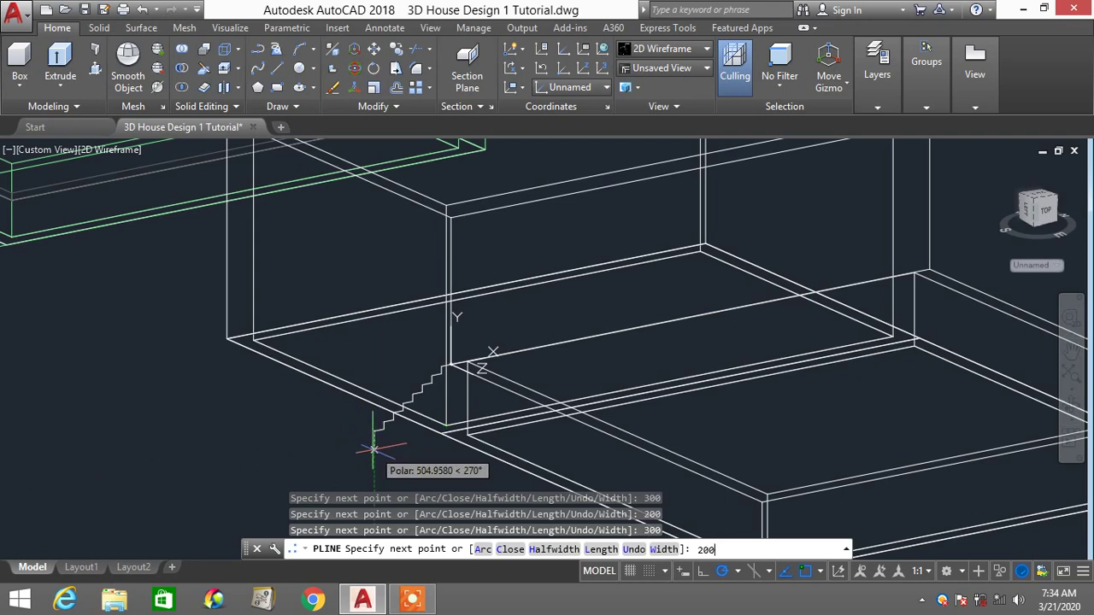
key(Return)
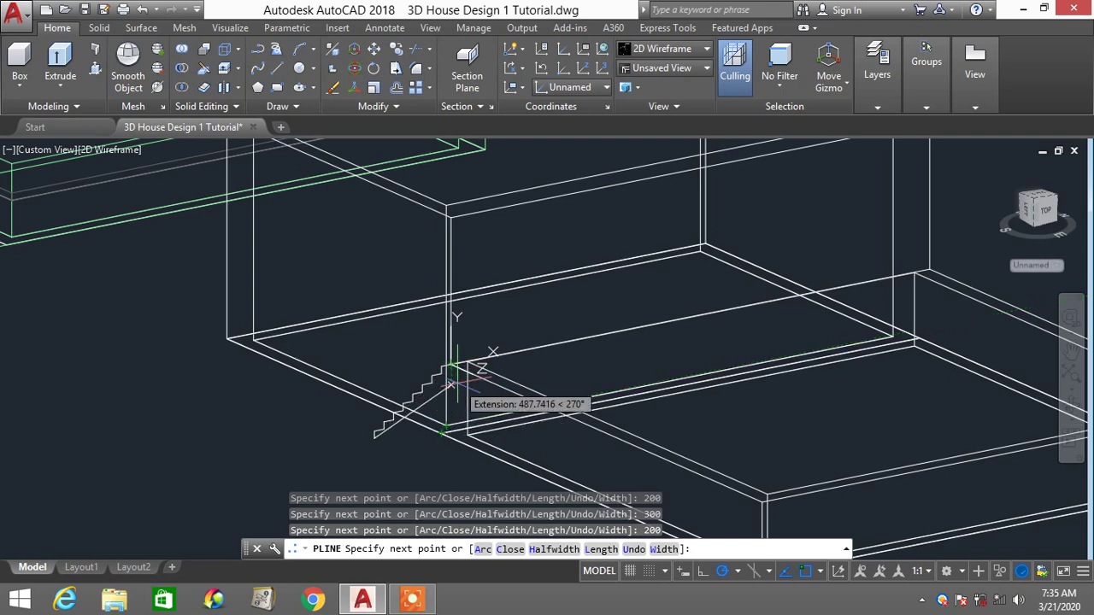
Close the stair profile with a level base back to the tall block's bottom corner and a vertical line up to the start point
click(445, 425)
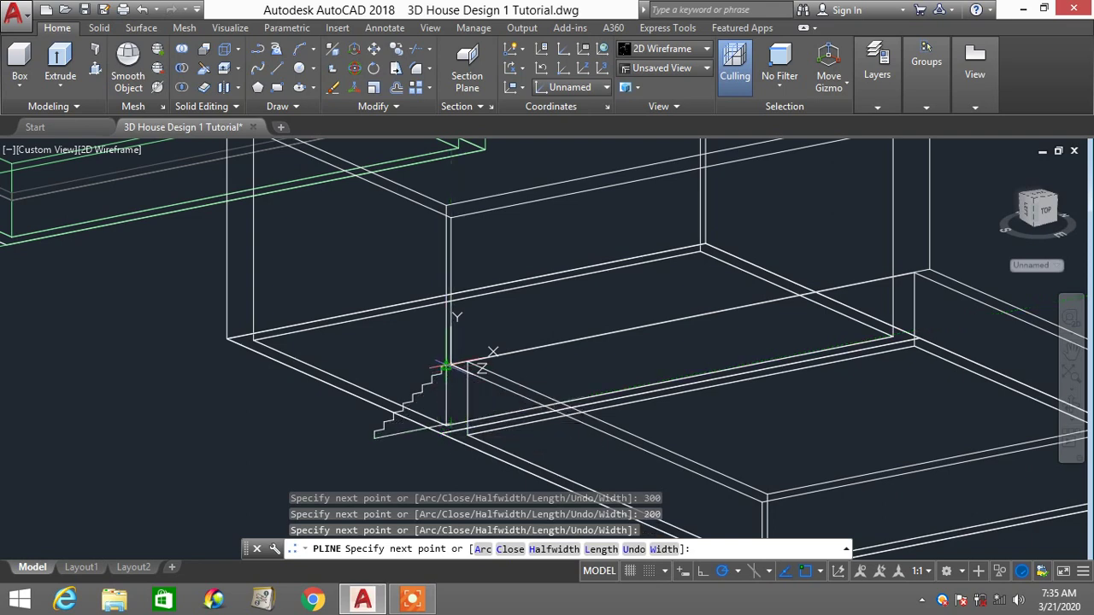
click(427, 446)
key(Return)
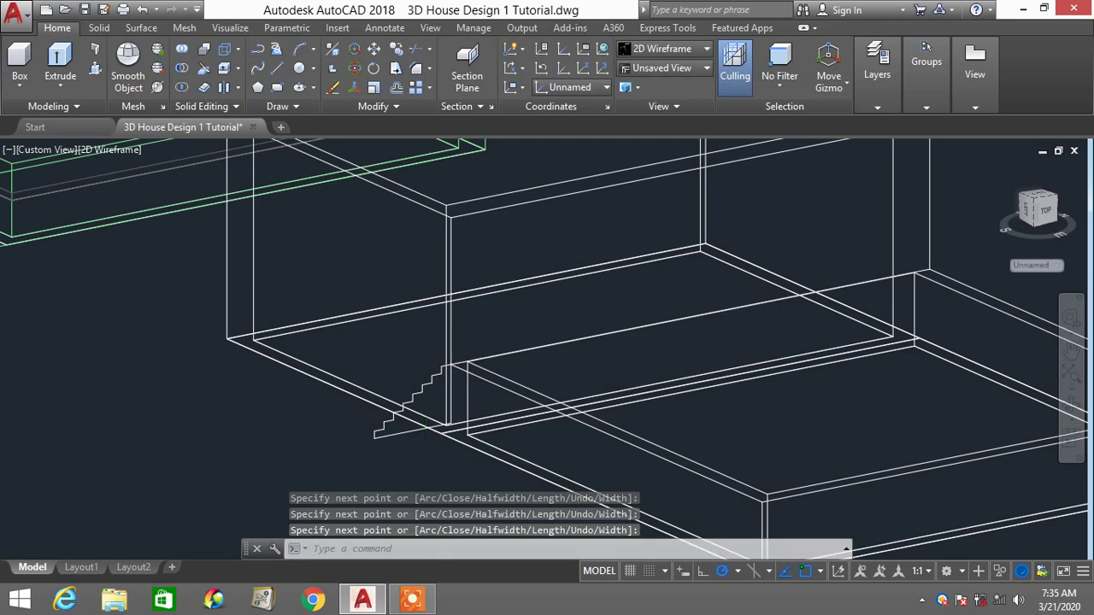
Examine the entrance stair and its width dimension on the existing house model for reference
scroll(421, 450, down, 2)
middle_drag(275, 388, 581, 439)
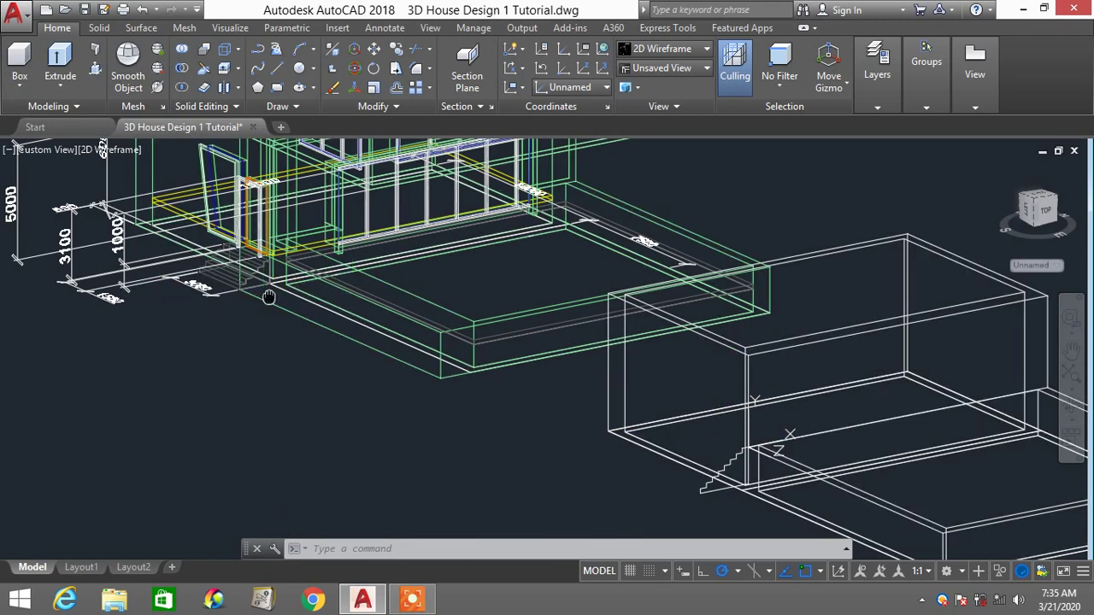
middle_drag(268, 296, 268, 367)
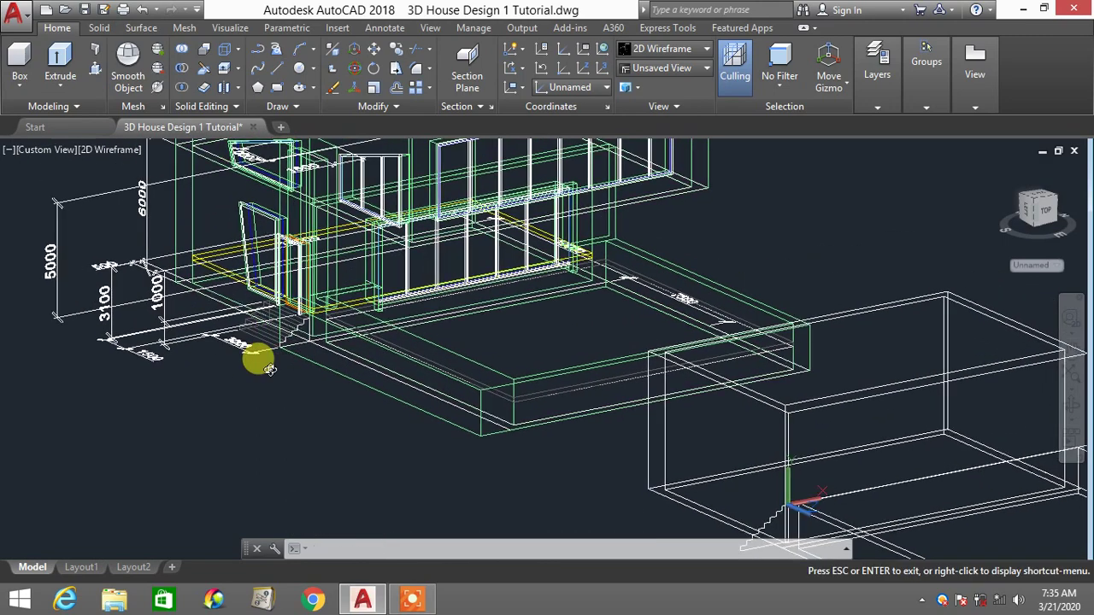
scroll(269, 369, up, 5)
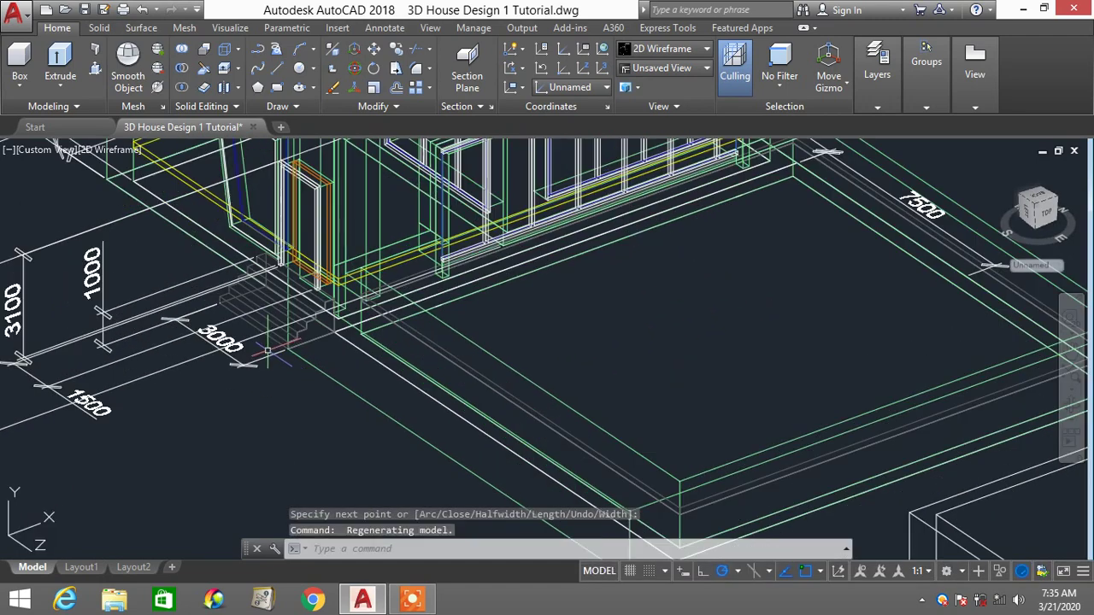
scroll(512, 376, down, 5)
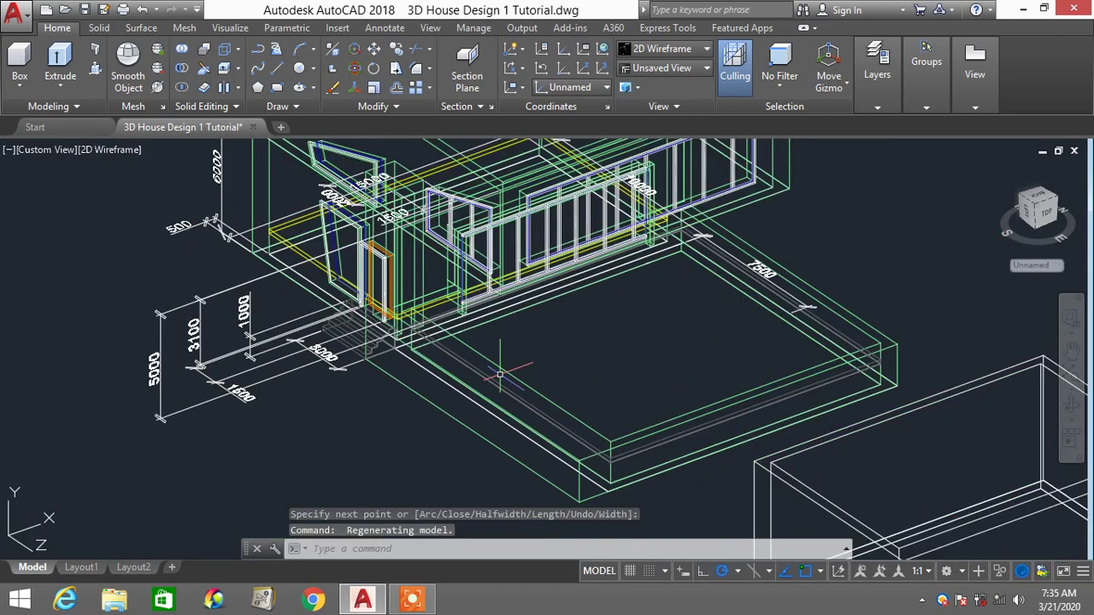
scroll(567, 305, up, 3)
scroll(640, 427, up, 4)
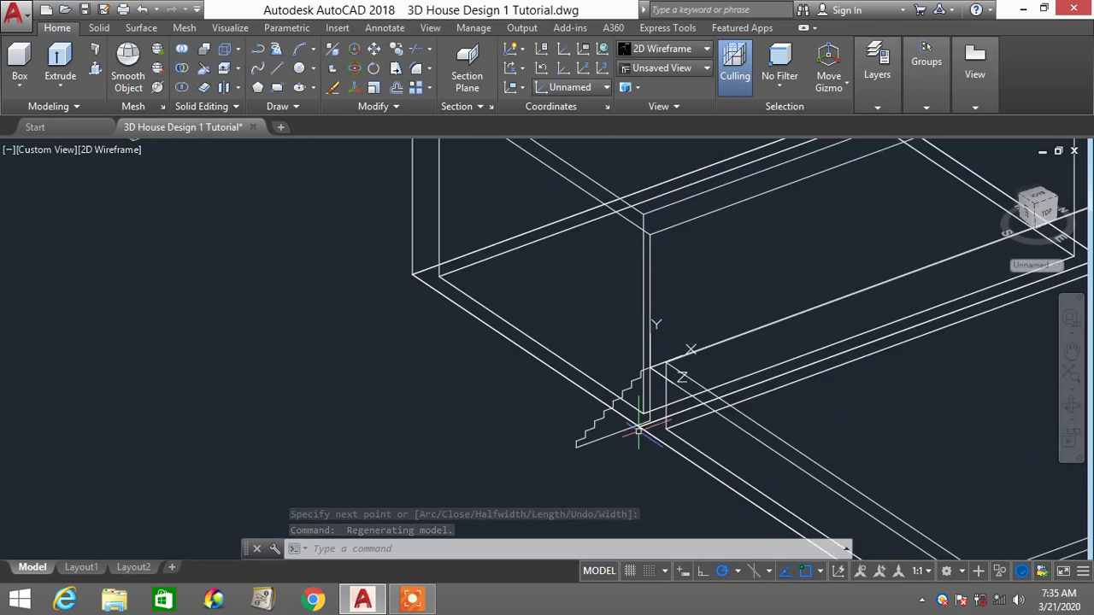
Try extruding the closed stair profile by 3000, and undo that extrusion
text(EXT)
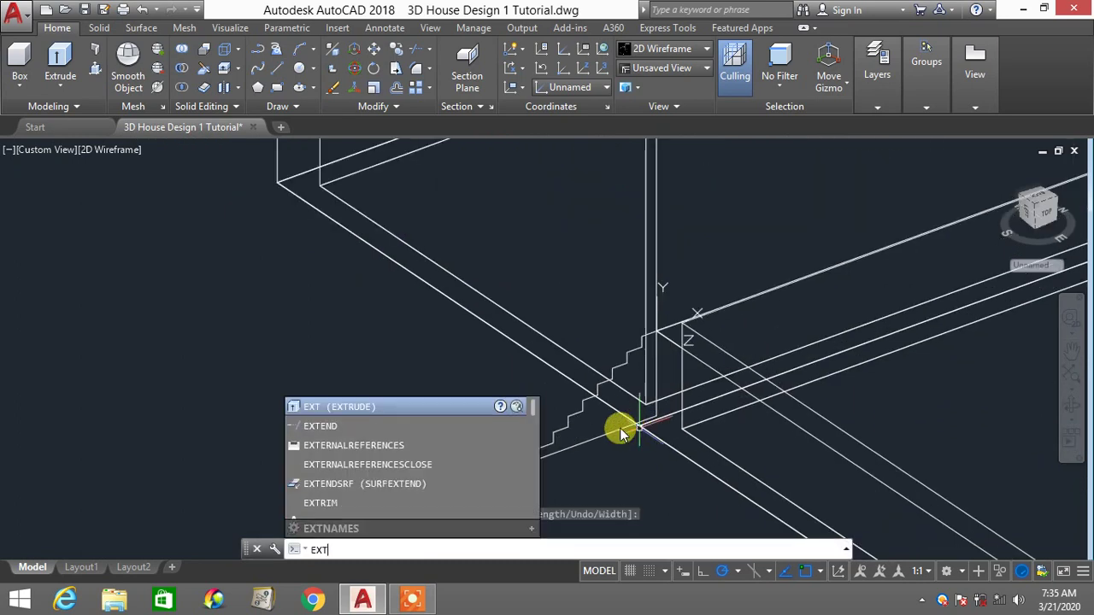
key(Return)
click(569, 419)
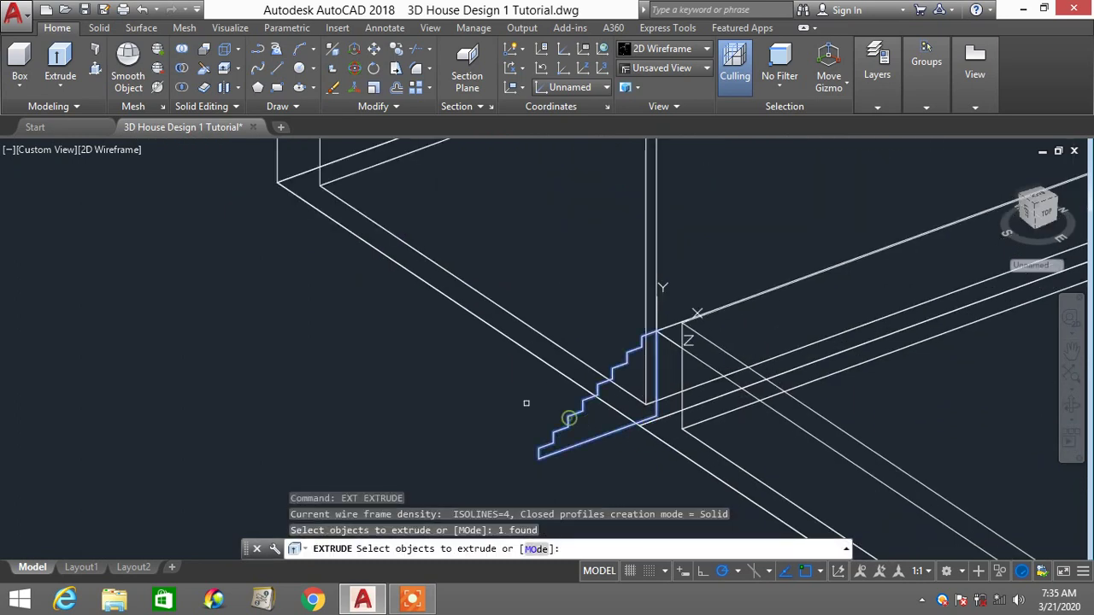
key(Return)
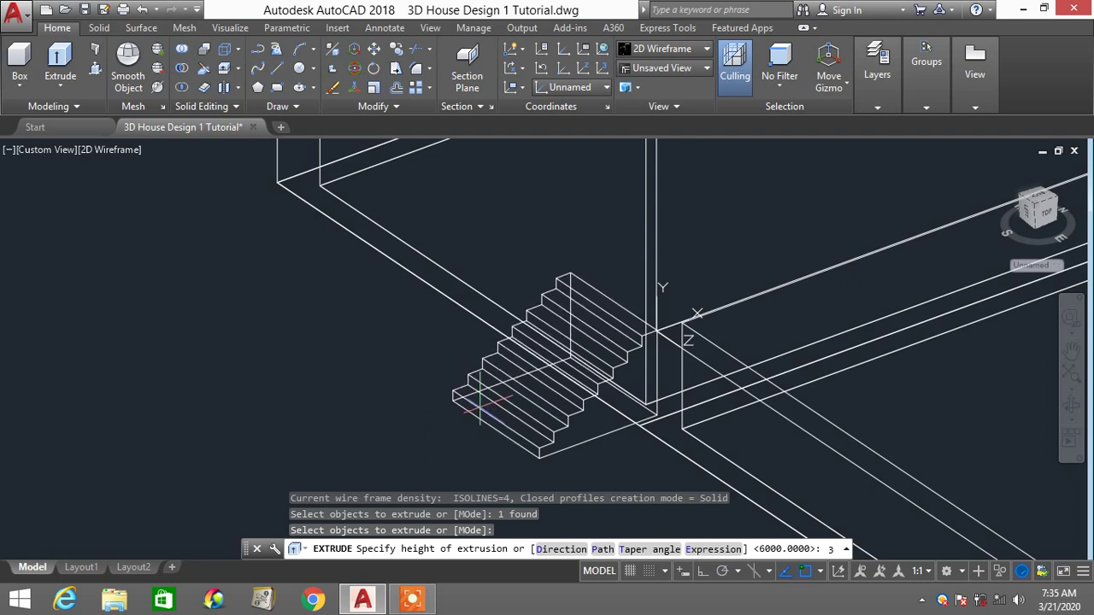
text(300)
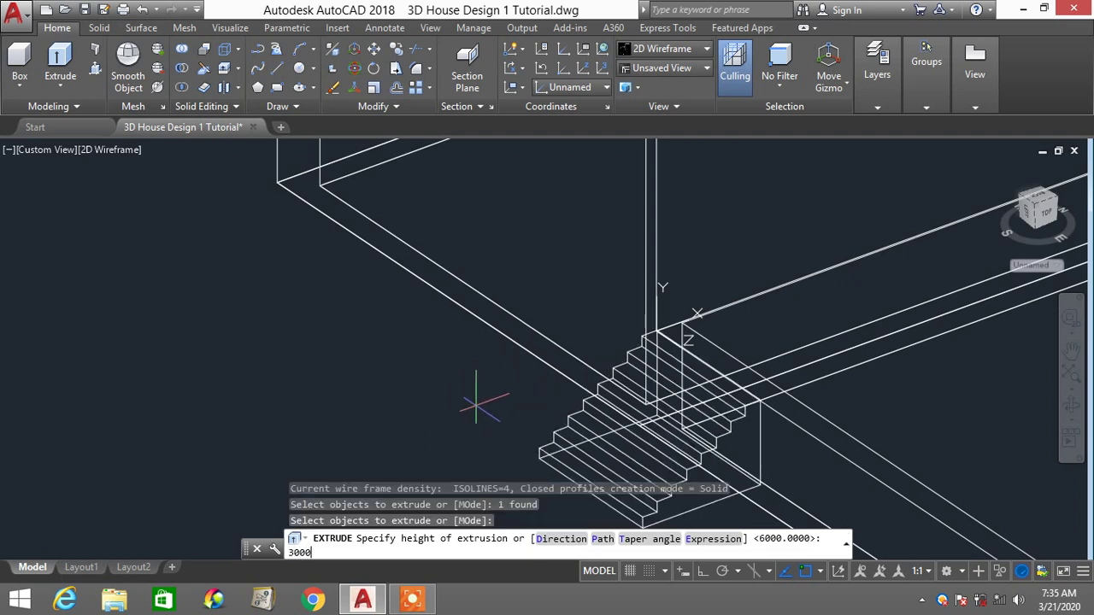
text(0)
key(Return)
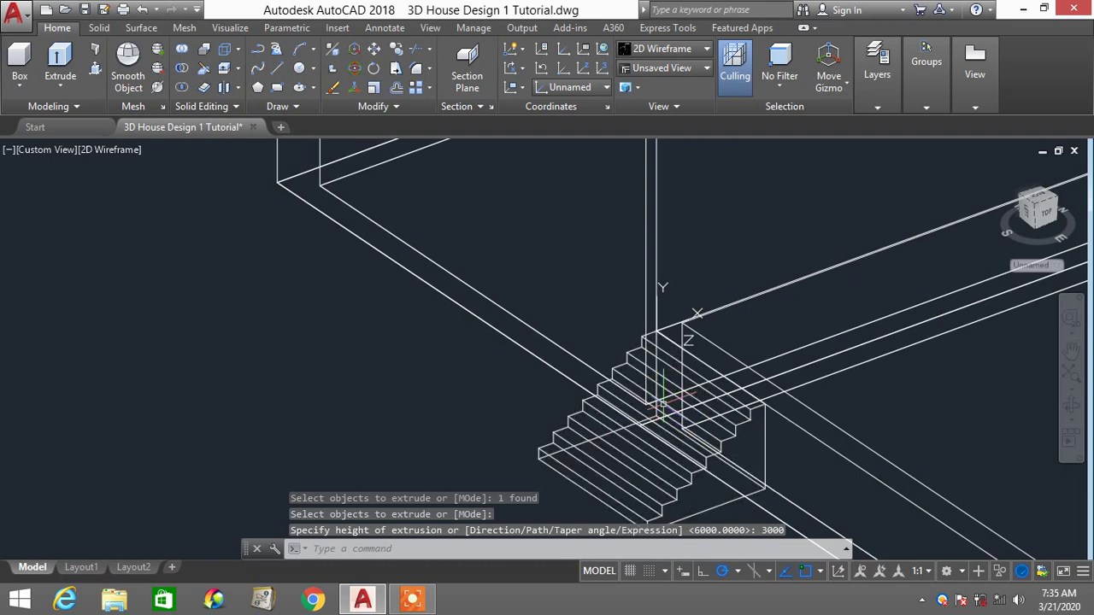
text(u)
key(Return)
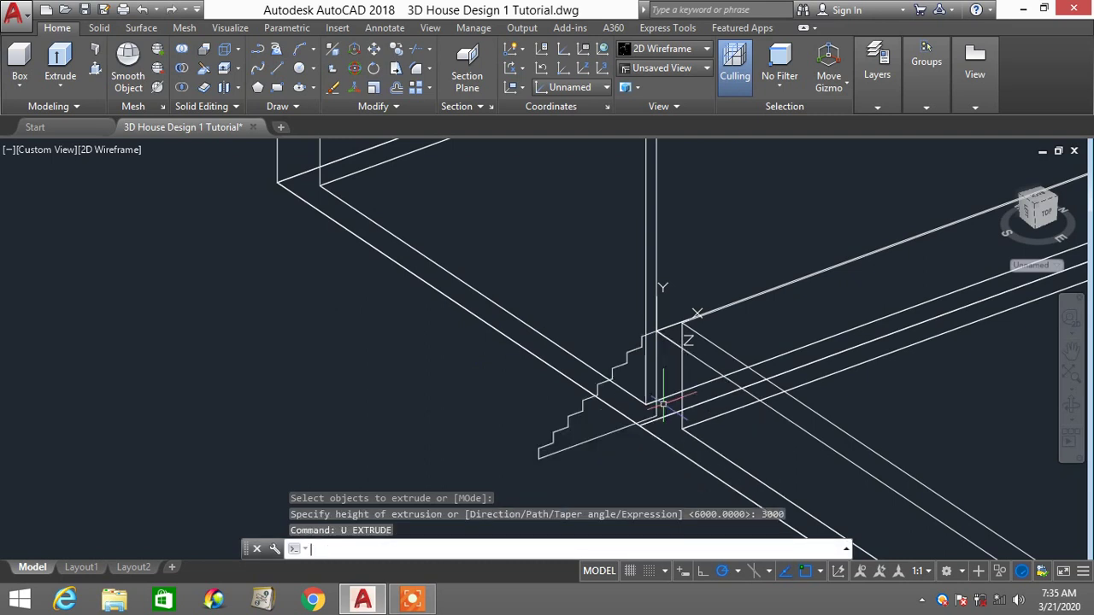
Extrude the closed stair profile by -3000 so the steps run along the tall block's front
text(EXT)
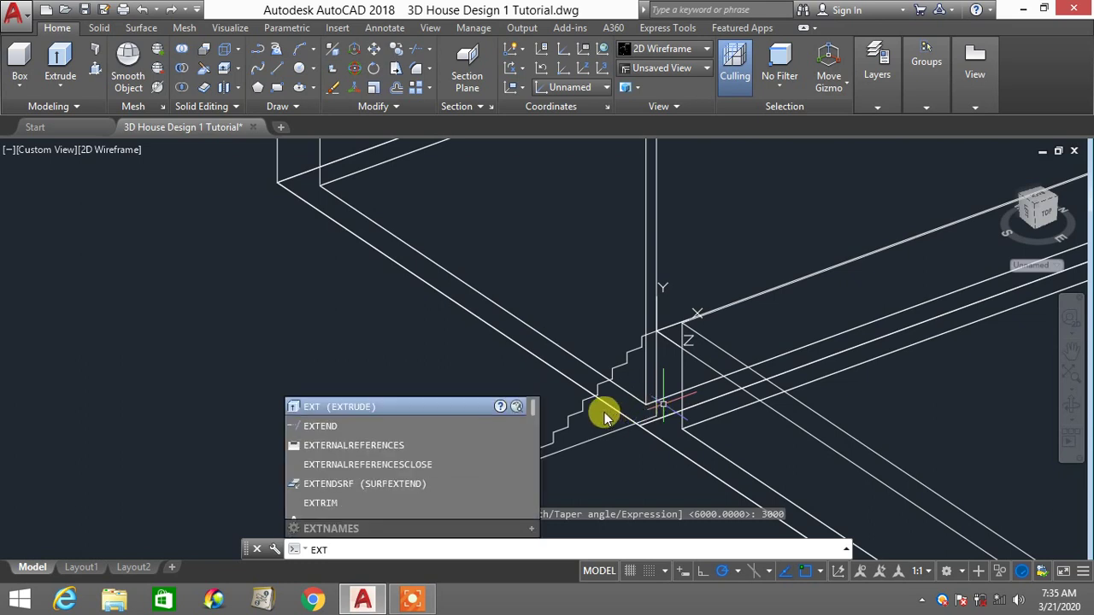
click(453, 413)
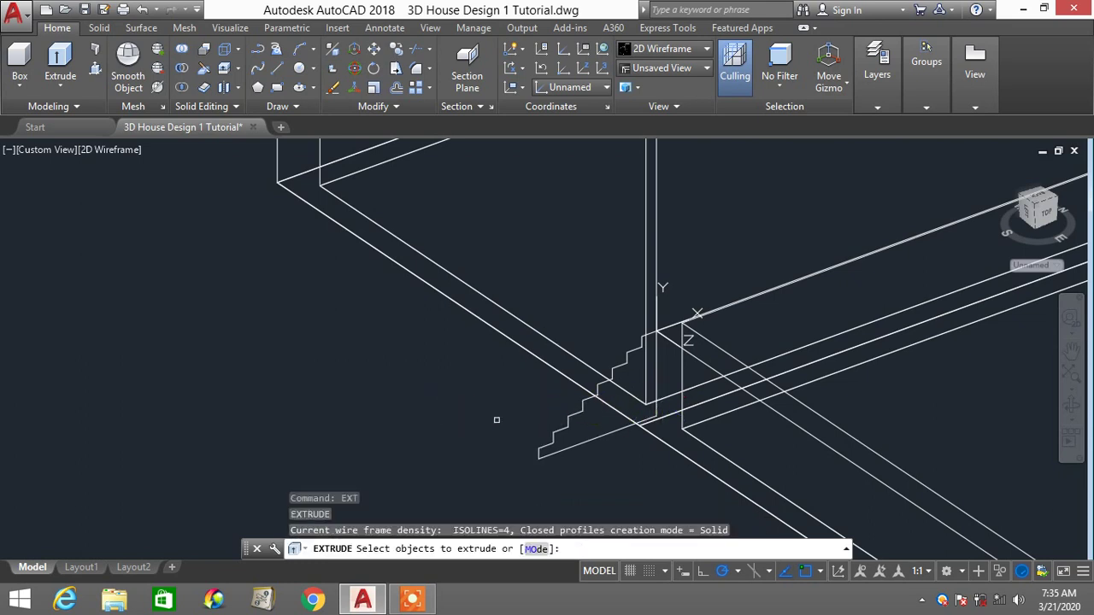
click(559, 429)
key(Return)
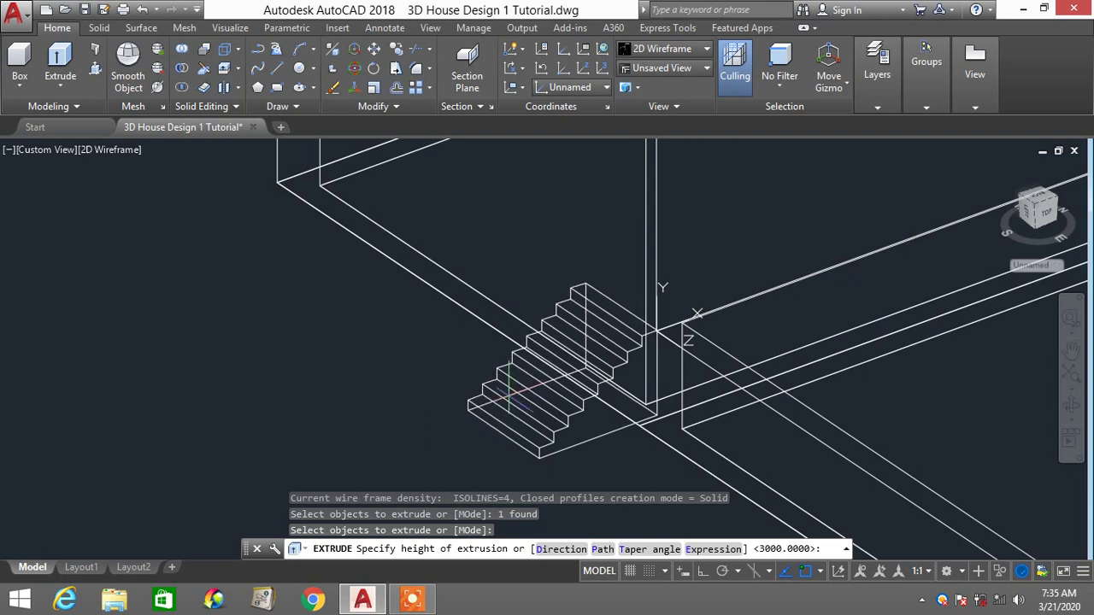
text(-30)
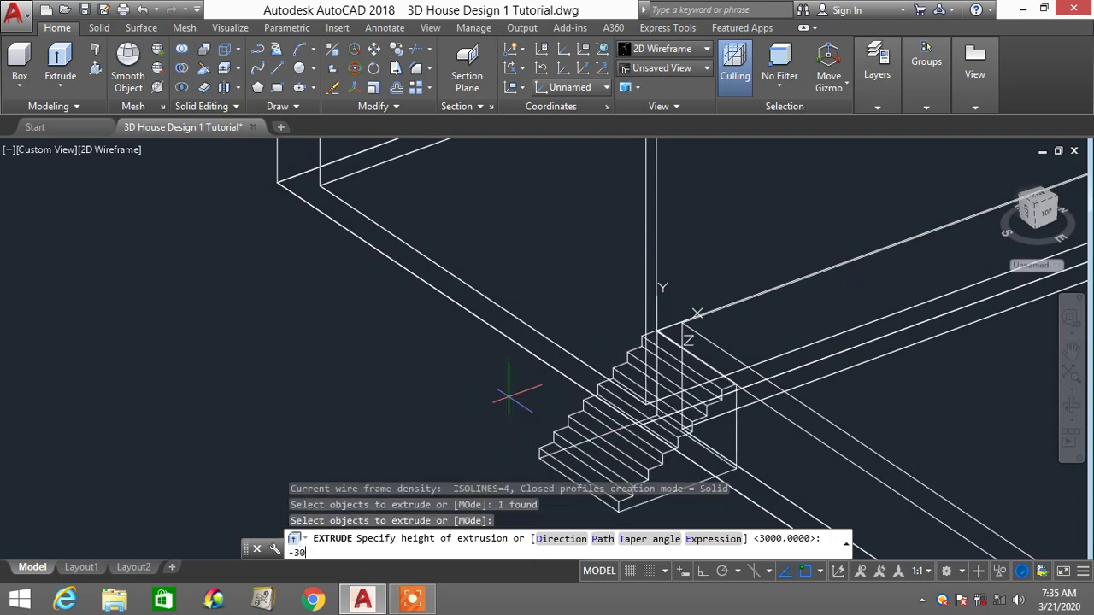
text(00)
key(Return)
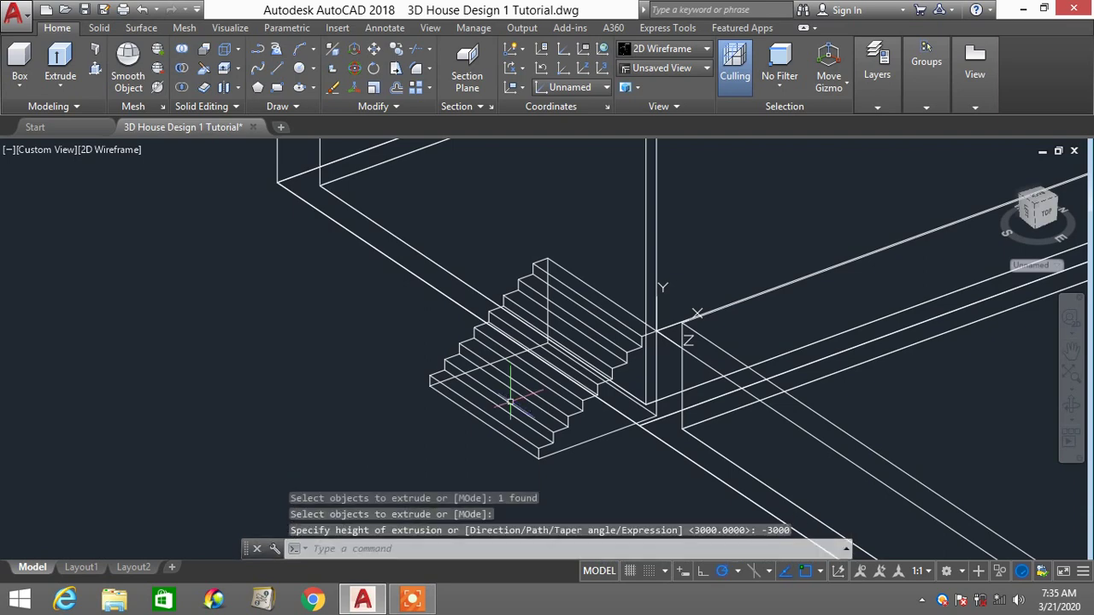
scroll(517, 394, down, 4)
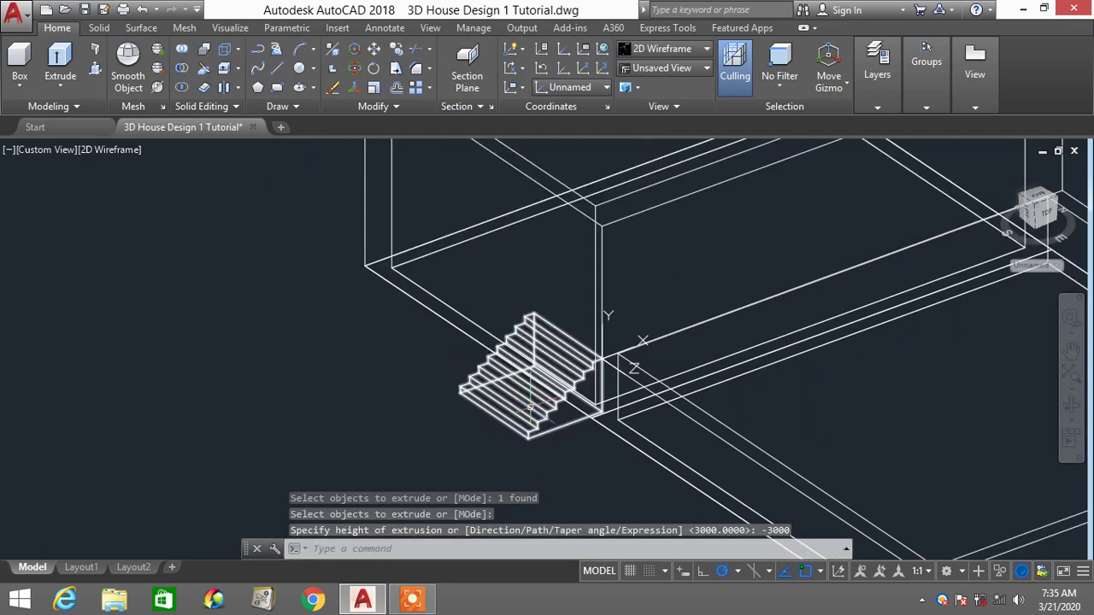
Display the model in the Conceptual visual style and inspect how the new stair sits against the tall block and low wall
click(664, 48)
click(716, 81)
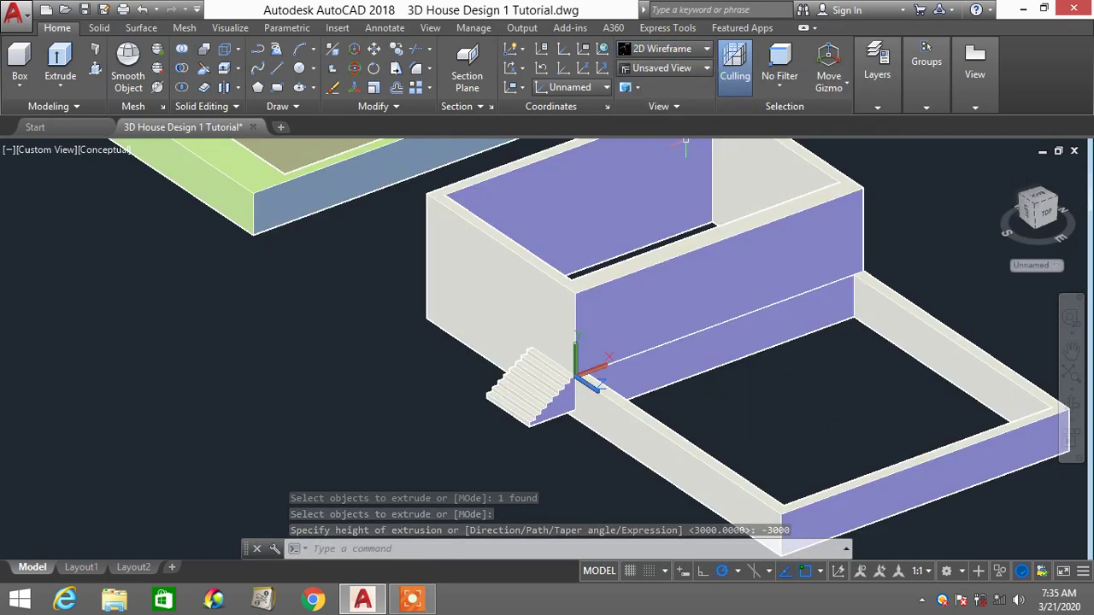
scroll(606, 398, down, 2)
scroll(609, 376, down, 3)
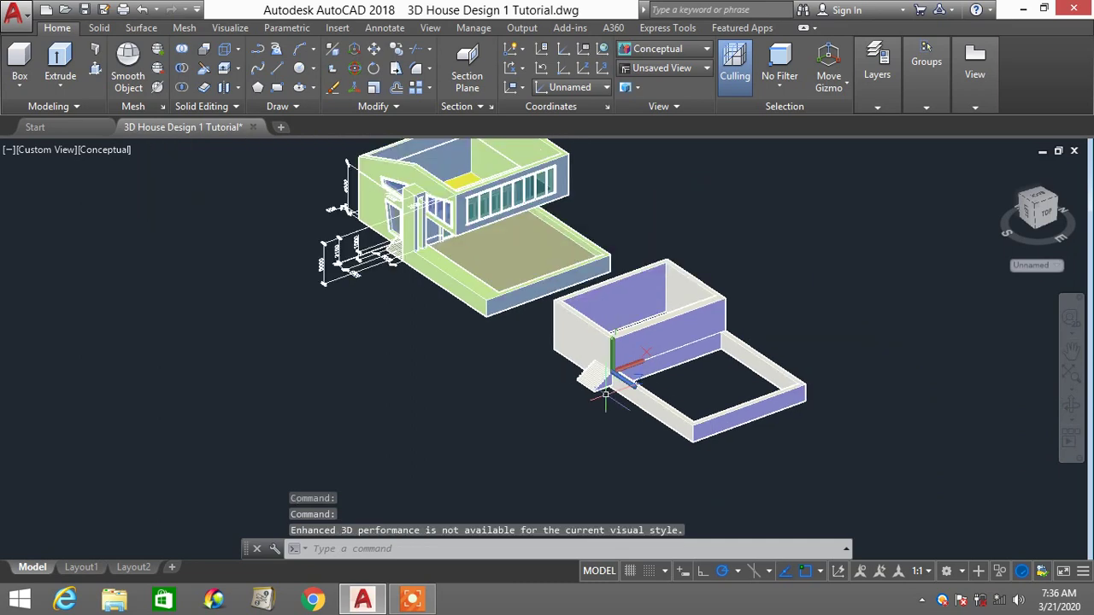
scroll(608, 376, up, 4)
scroll(608, 375, down, 1)
middle_drag(609, 376, 618, 418)
scroll(619, 419, up, 3)
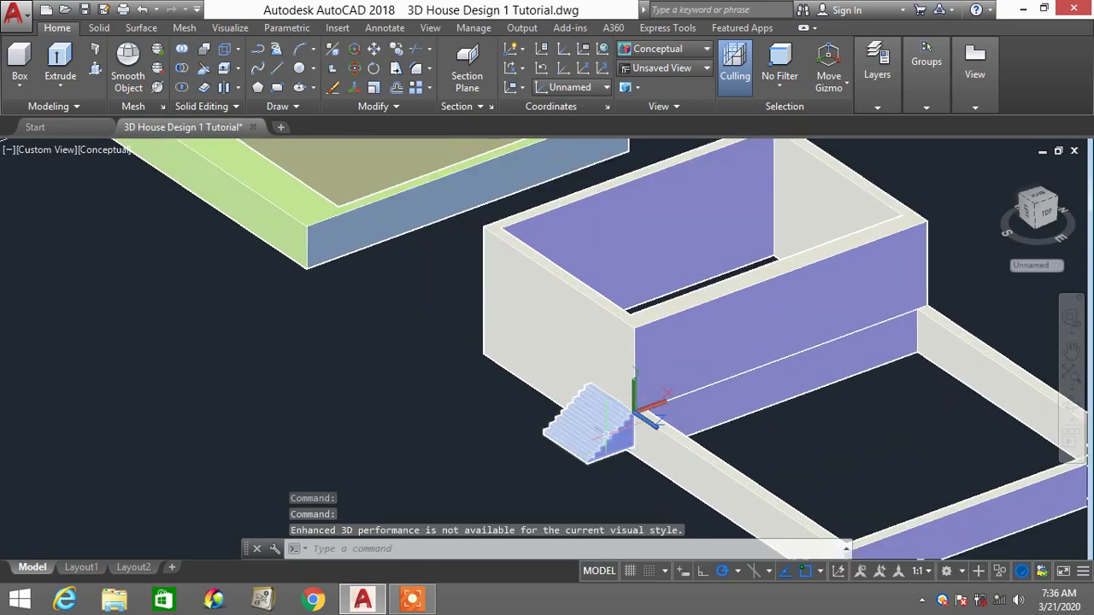
scroll(645, 431, up, 4)
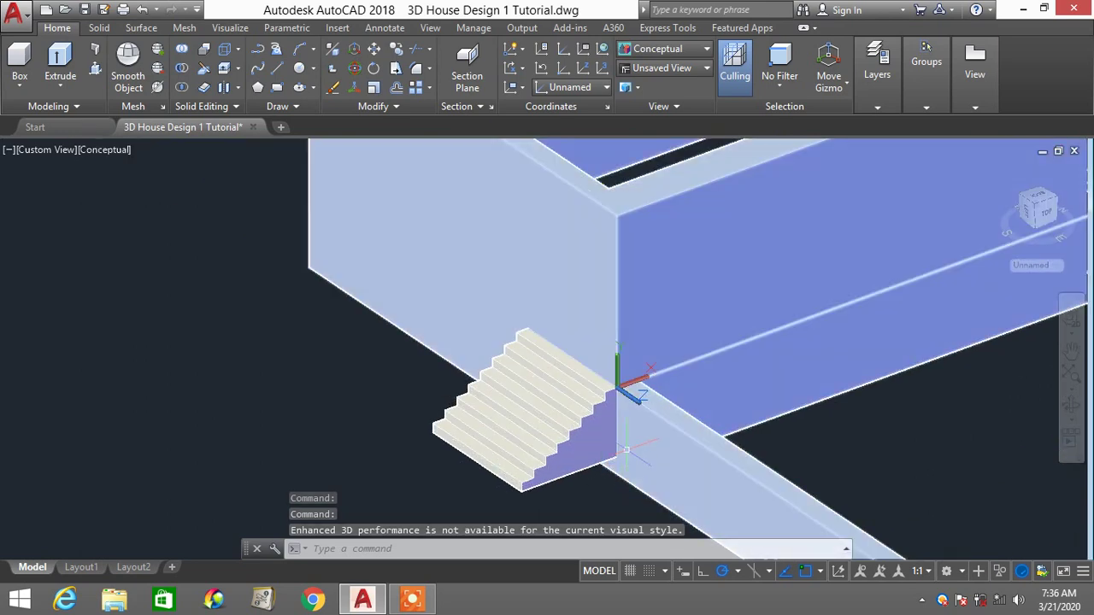
middle_drag(628, 417, 643, 347)
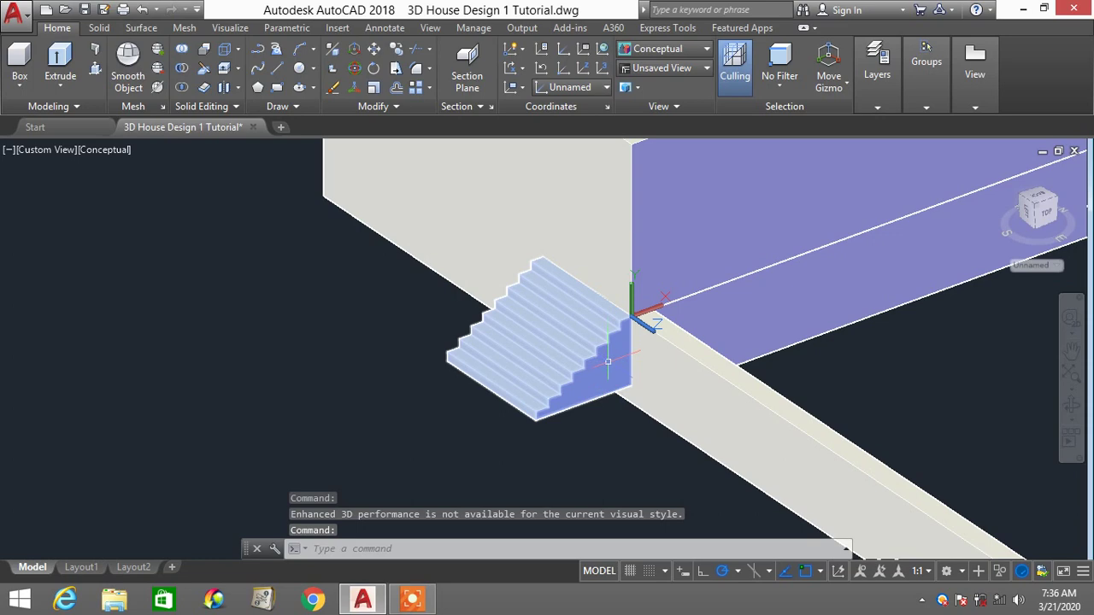
scroll(614, 389, down, 2)
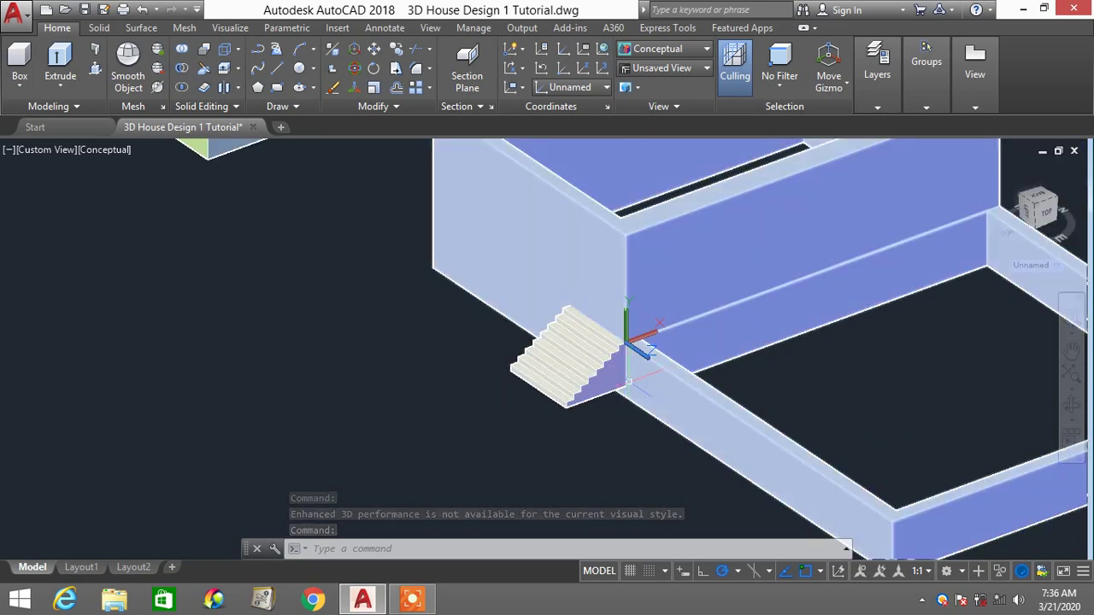
shift+middle_drag(632, 378, 586, 349)
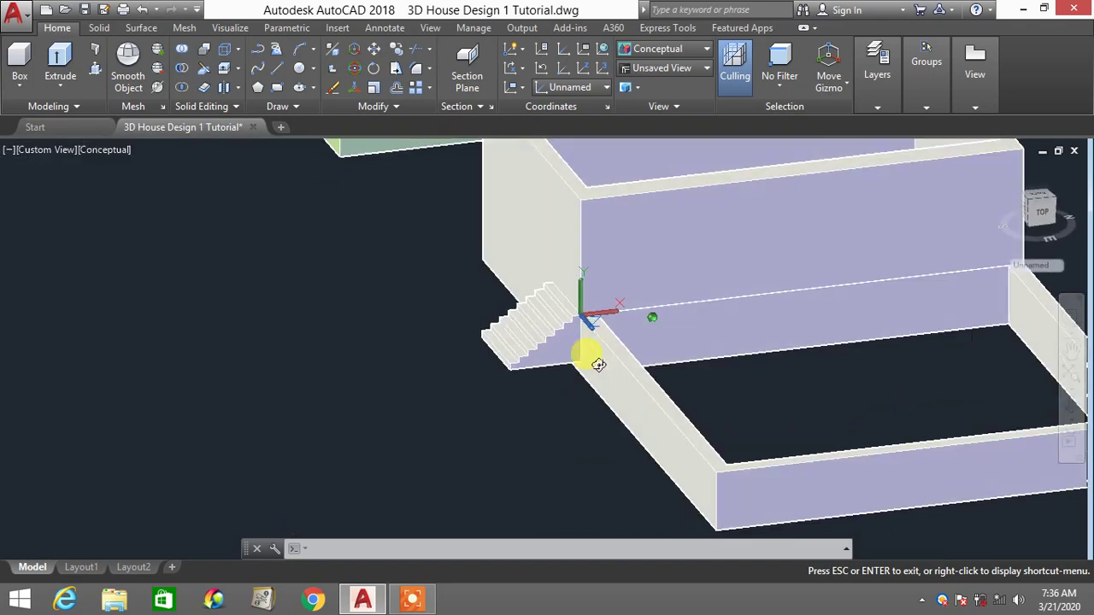
Show the model from the Front view in the 2D Wireframe visual style, focused on the stair
click(51, 150)
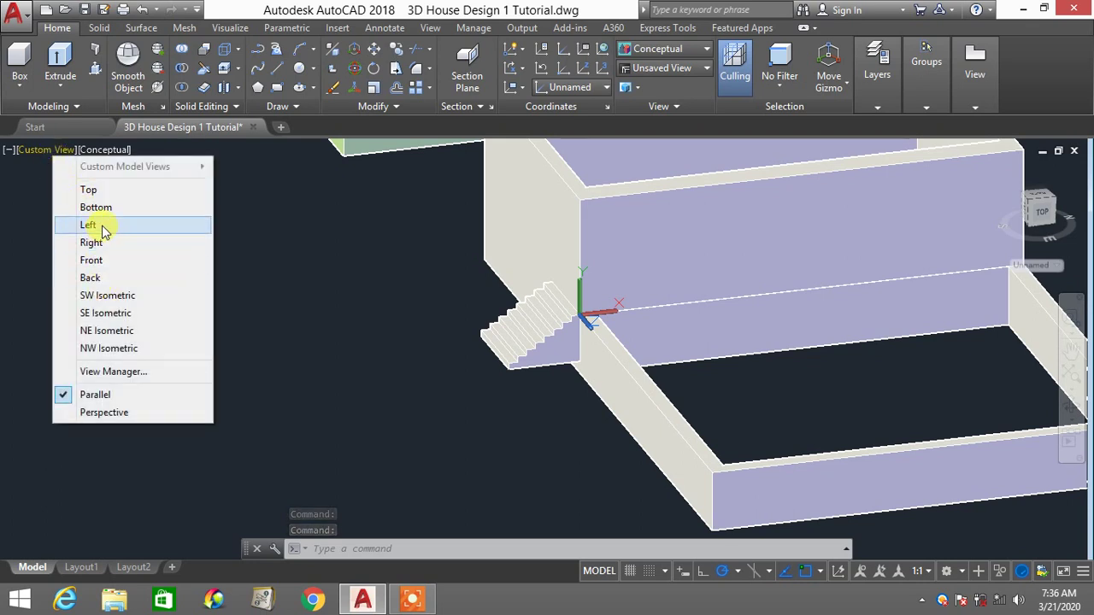
click(114, 261)
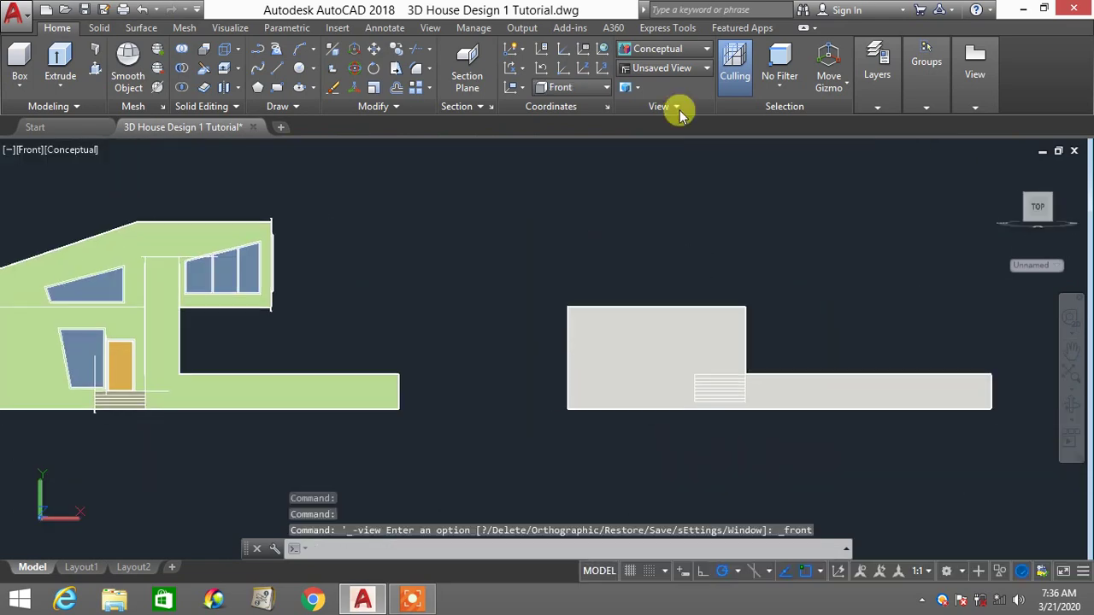
click(674, 68)
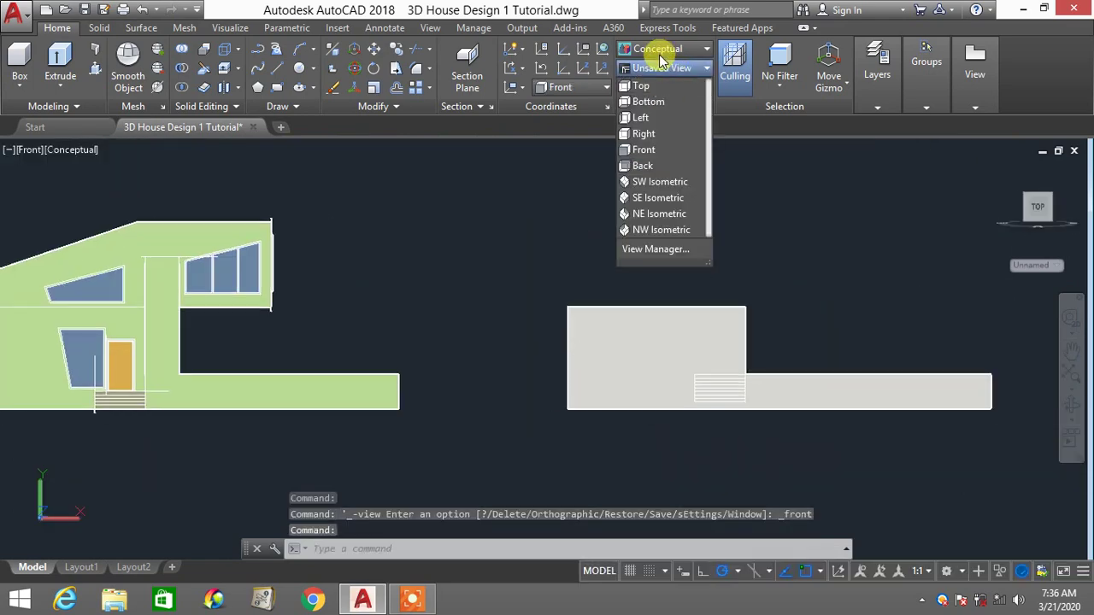
click(658, 48)
click(658, 77)
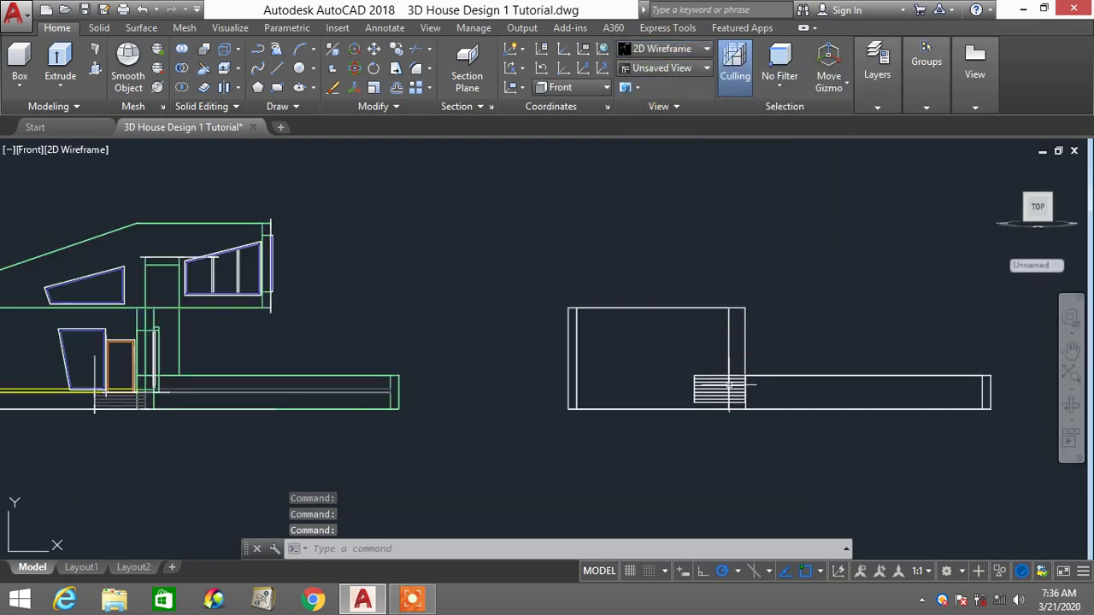
scroll(714, 389, up, 2)
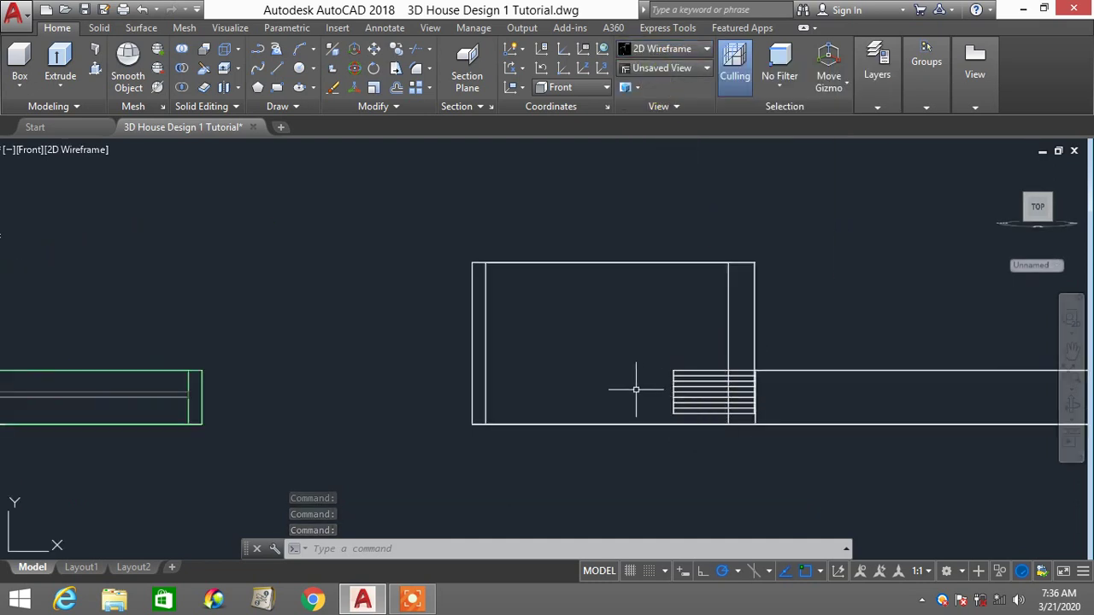
Move the stair solid straight down by about 474 to bring its base to the tall block's bottom edge
text(M)
key(Return)
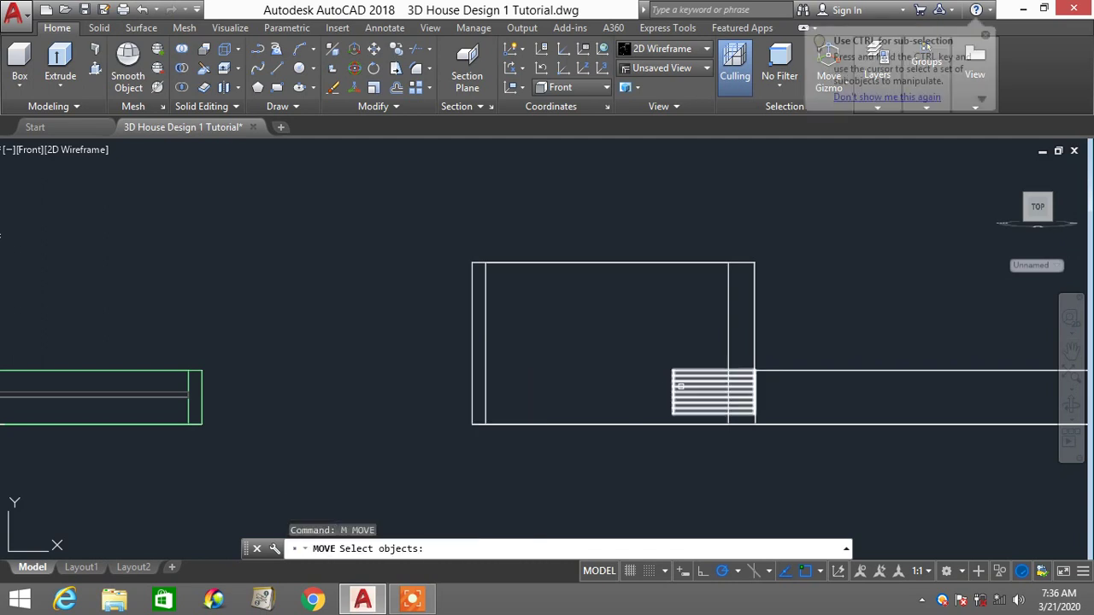
click(678, 387)
key(Return)
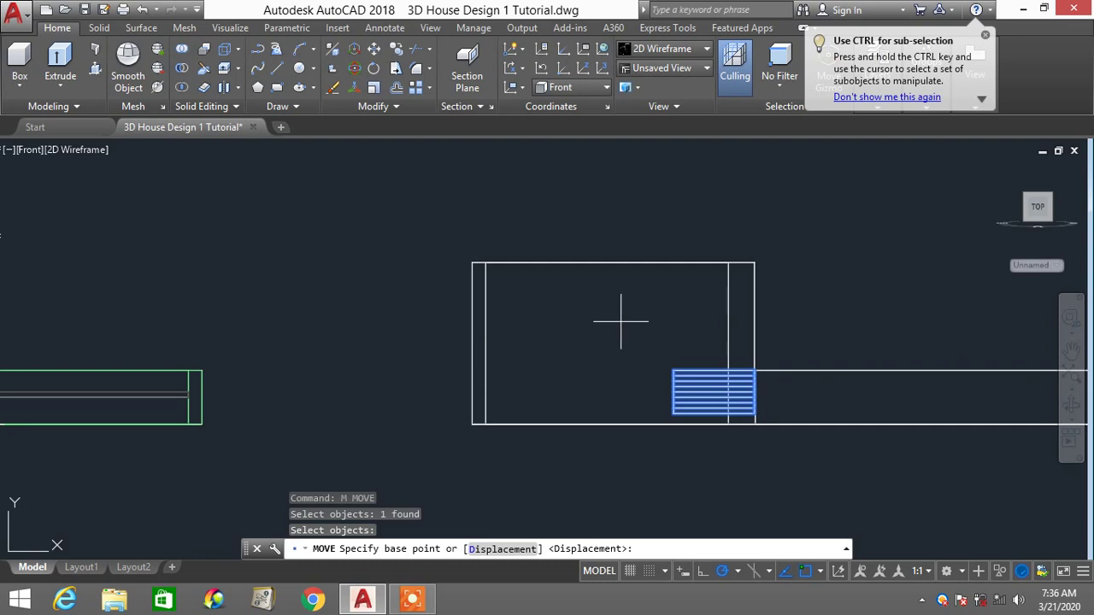
click(620, 323)
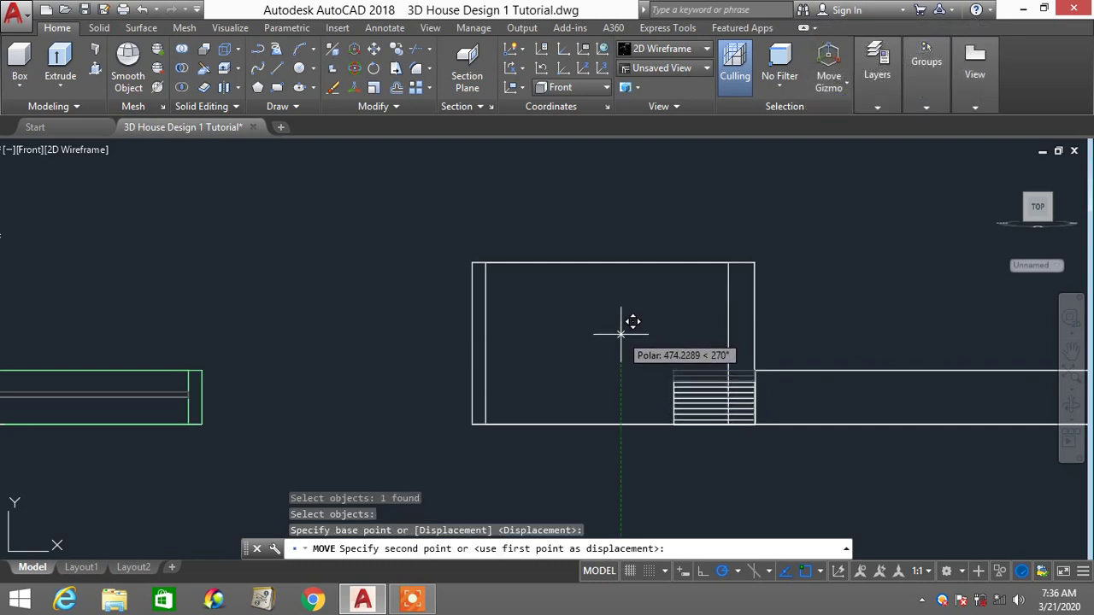
click(620, 334)
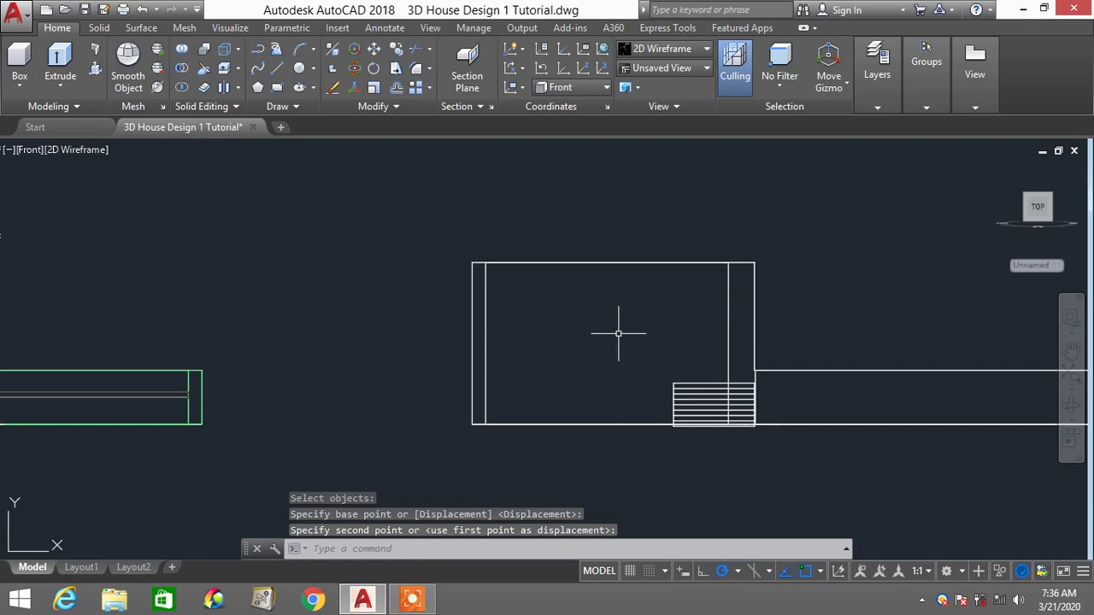
Set the view to SE Isometric, after passing through the Top view, and apply the Conceptual visual style
click(32, 151)
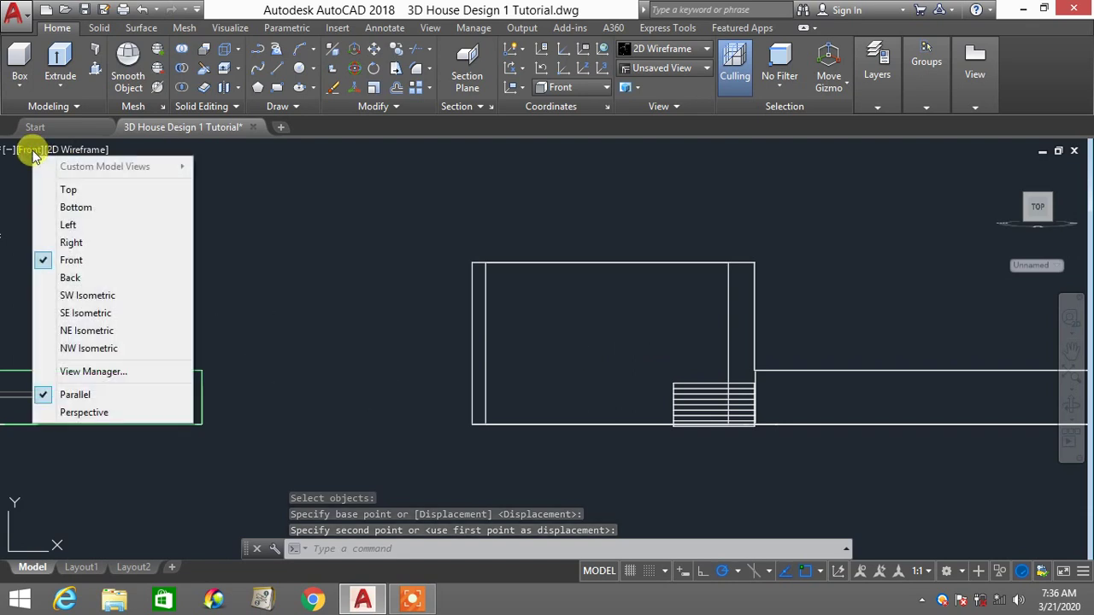
click(65, 187)
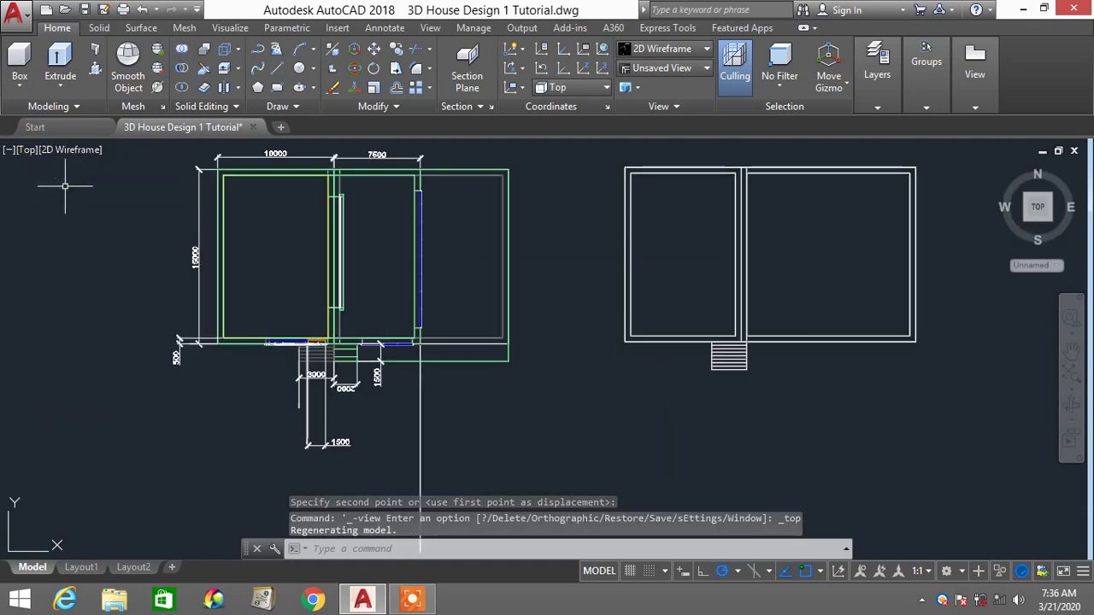
click(27, 149)
click(77, 313)
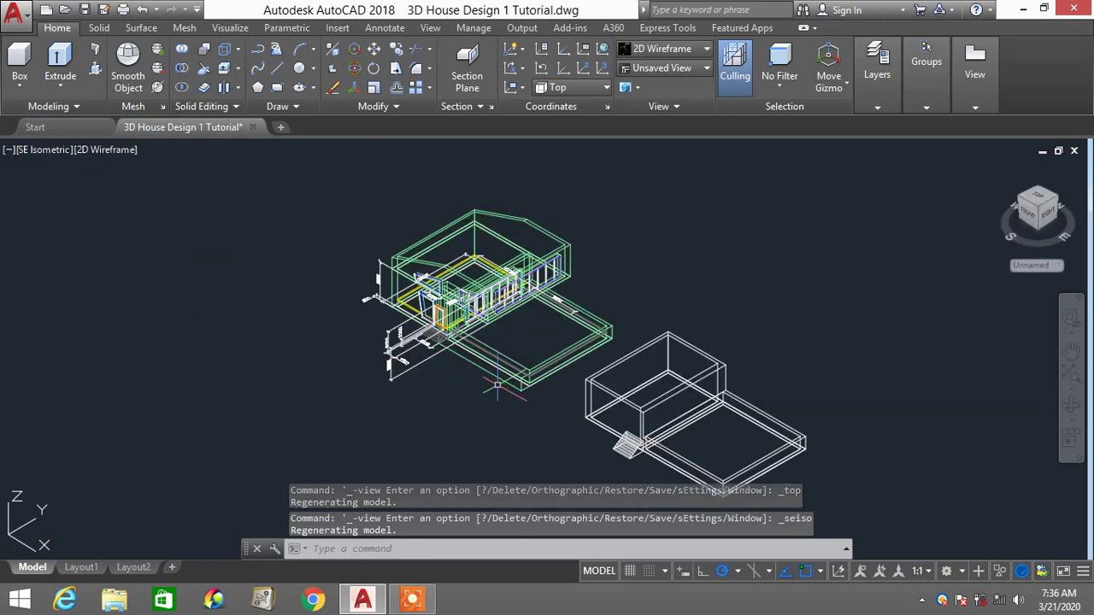
scroll(708, 428, up, 4)
middle_drag(696, 427, 687, 355)
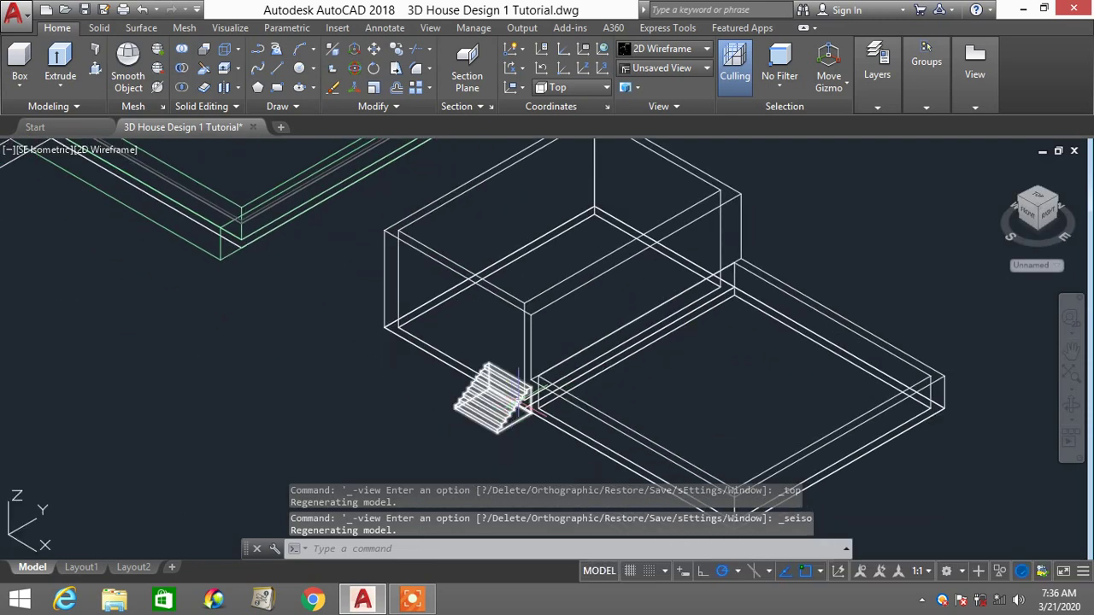
click(684, 49)
click(653, 179)
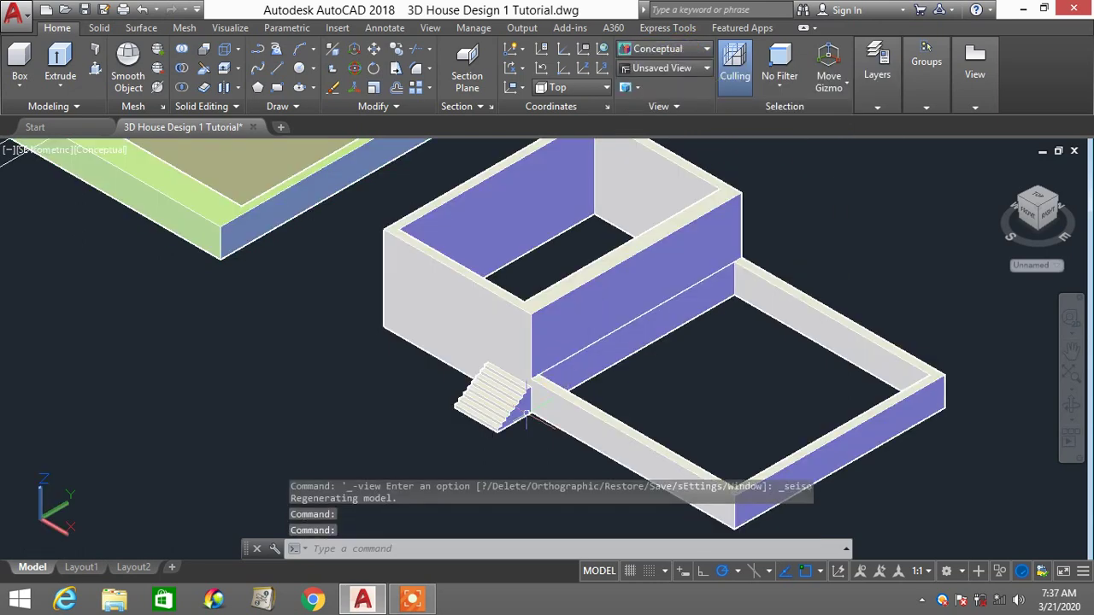
Change the stair solid's color to Green in its properties and deselect it
click(502, 415)
right_click(861, 248)
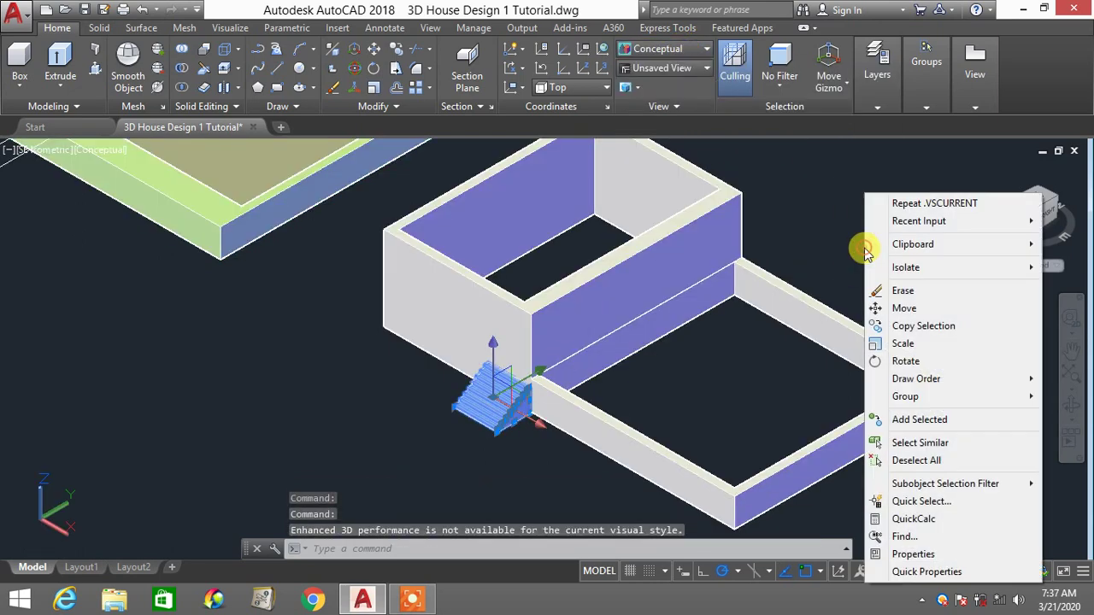
click(937, 554)
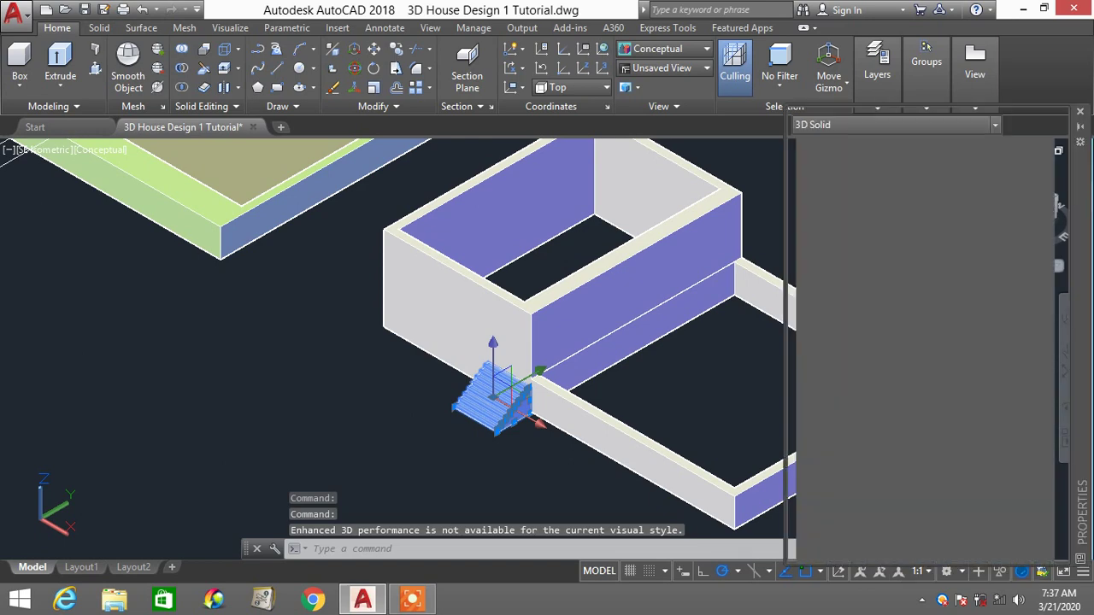
click(976, 163)
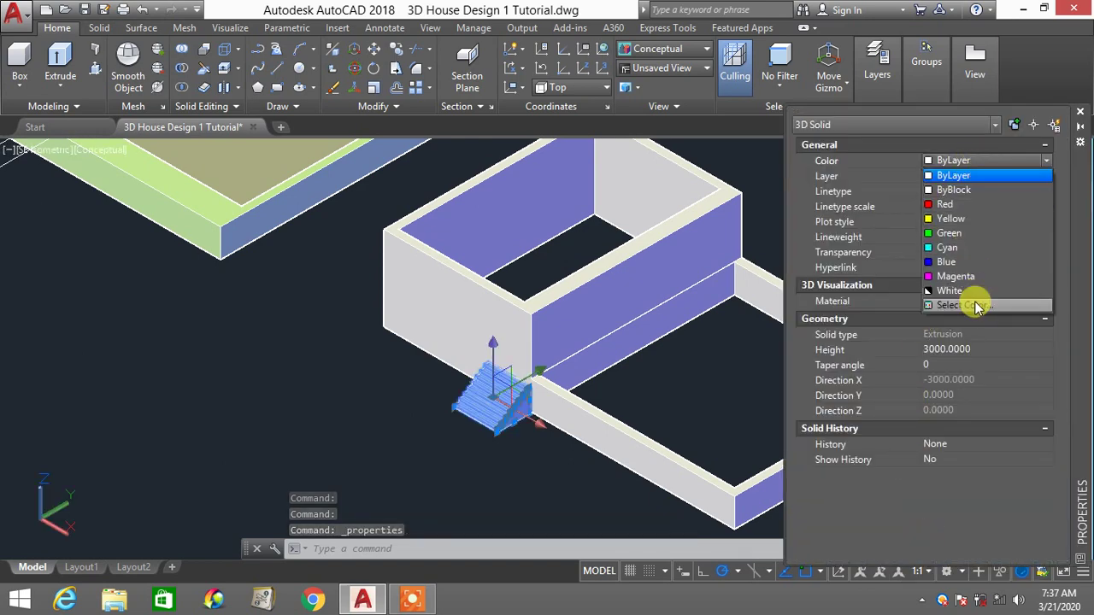
click(967, 234)
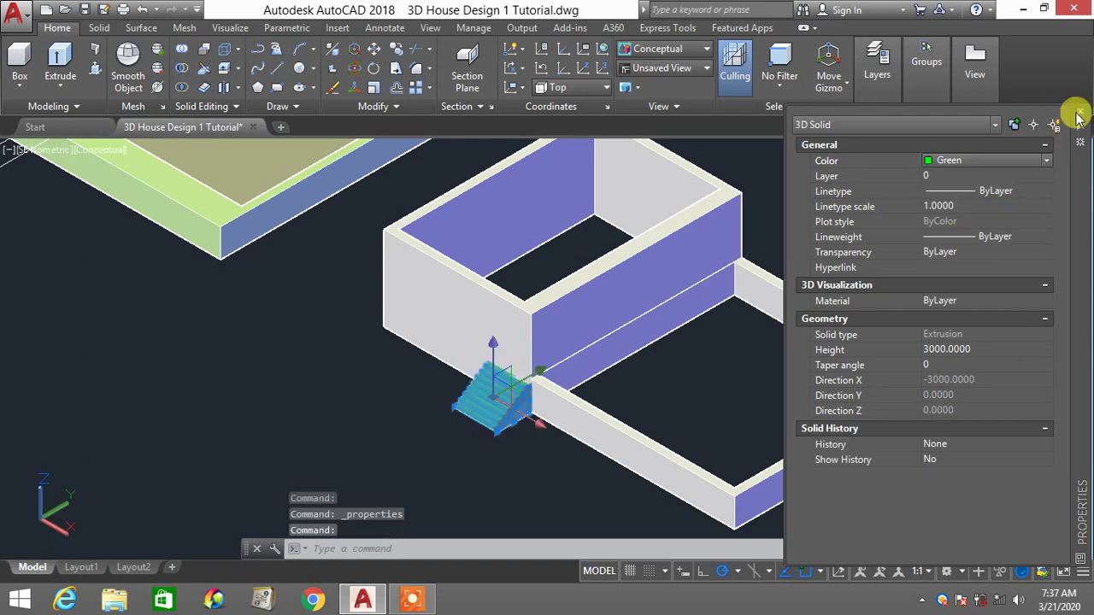
click(1079, 118)
key(Escape)
Compare the new model with the reference house, examining the area around its entrance, column and upper storey
scroll(504, 410, down, 3)
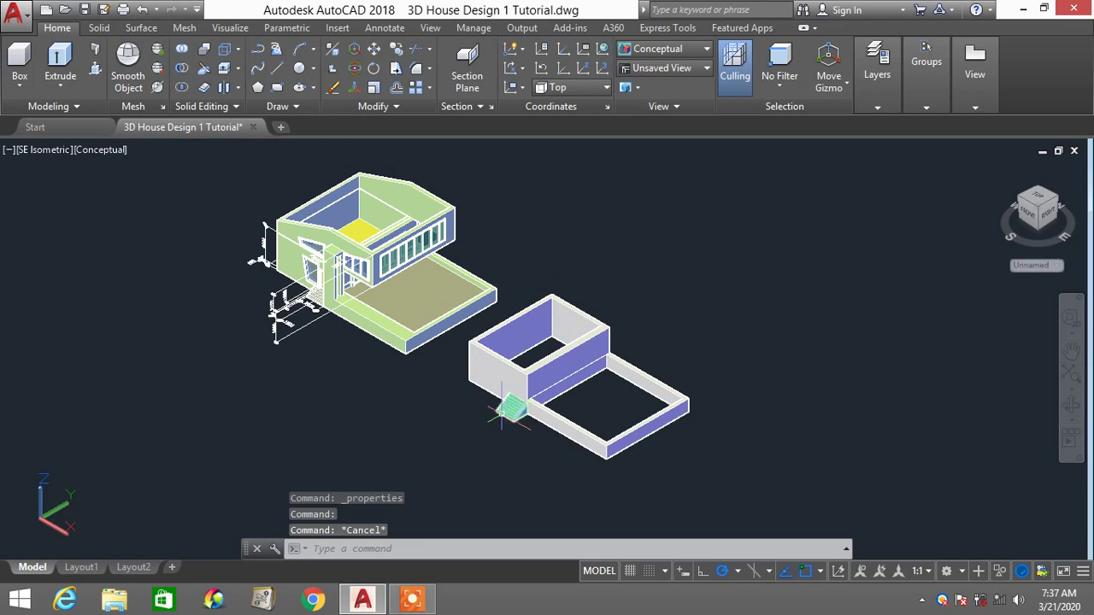
scroll(502, 414, up, 3)
scroll(538, 393, up, 2)
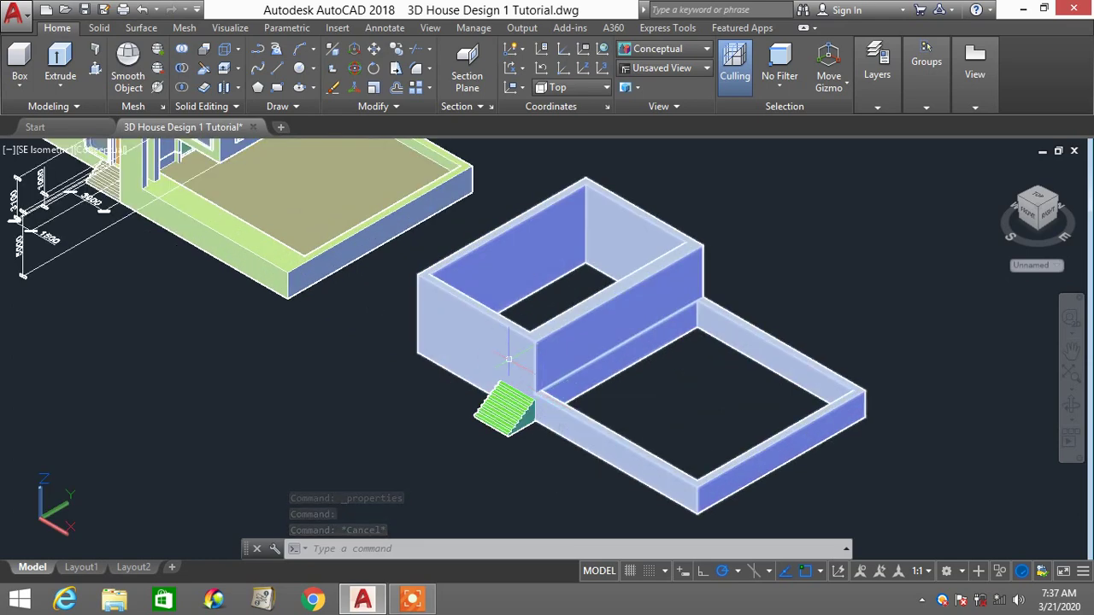
scroll(509, 360, down, 1)
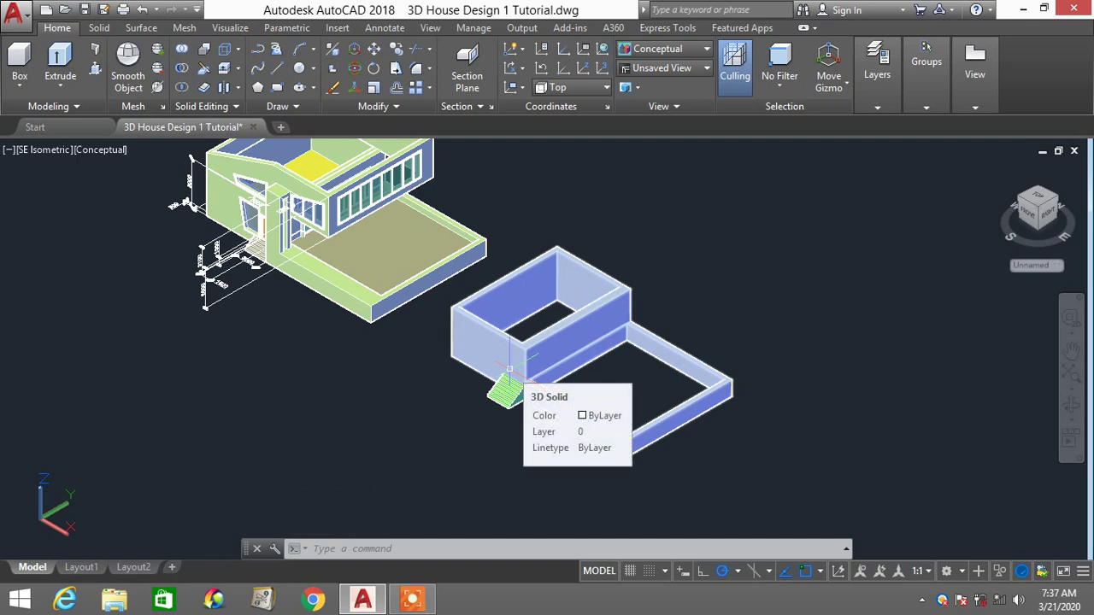
shift+middle_drag(508, 369, 547, 350)
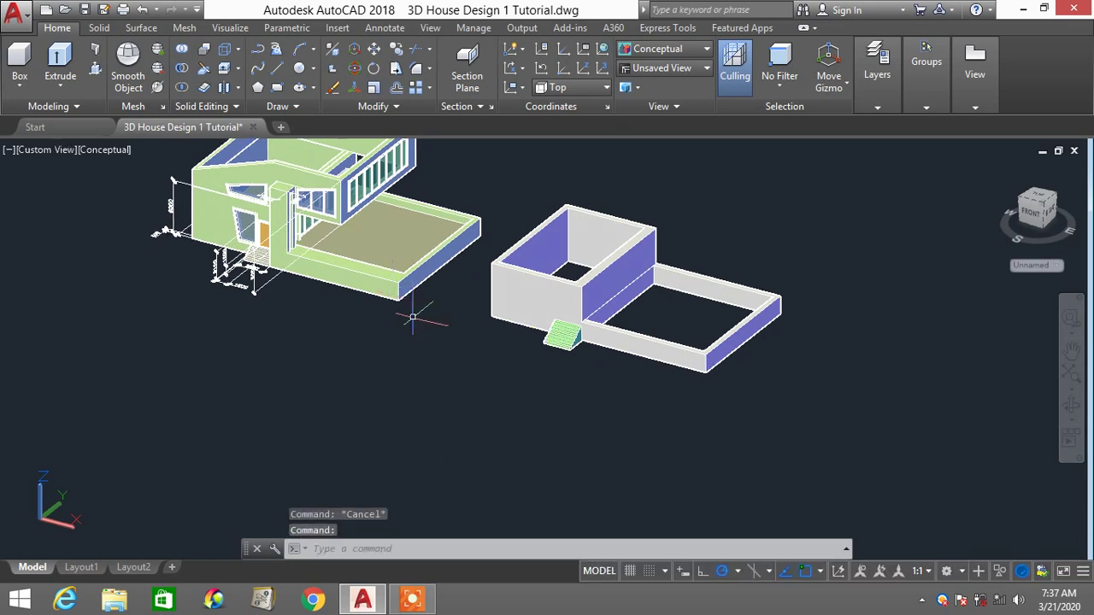
scroll(338, 261, up, 2)
middle_drag(353, 254, 345, 311)
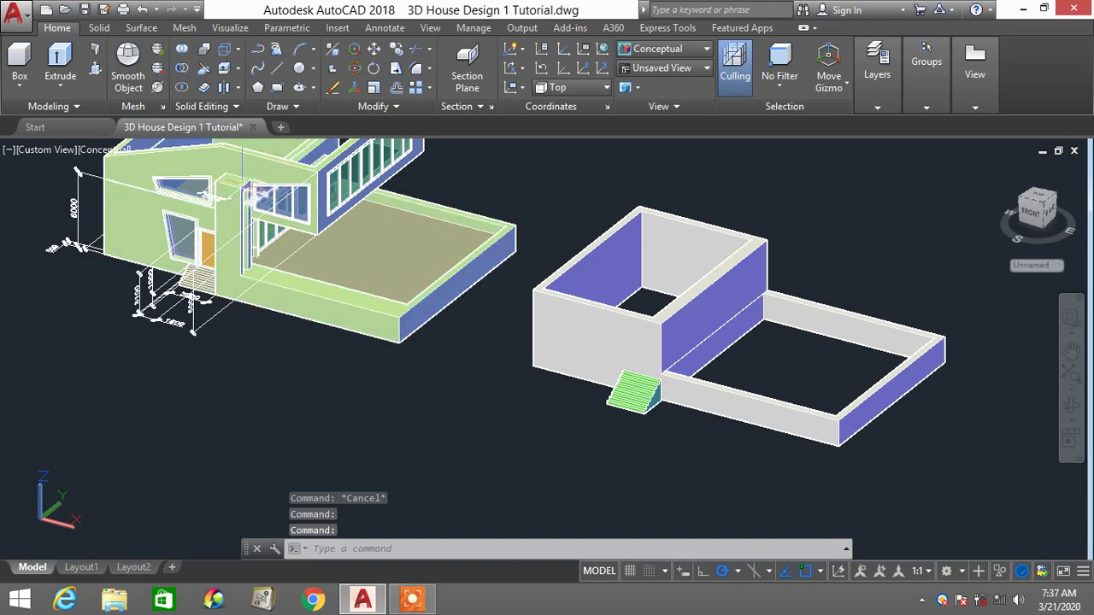
scroll(243, 195, up, 3)
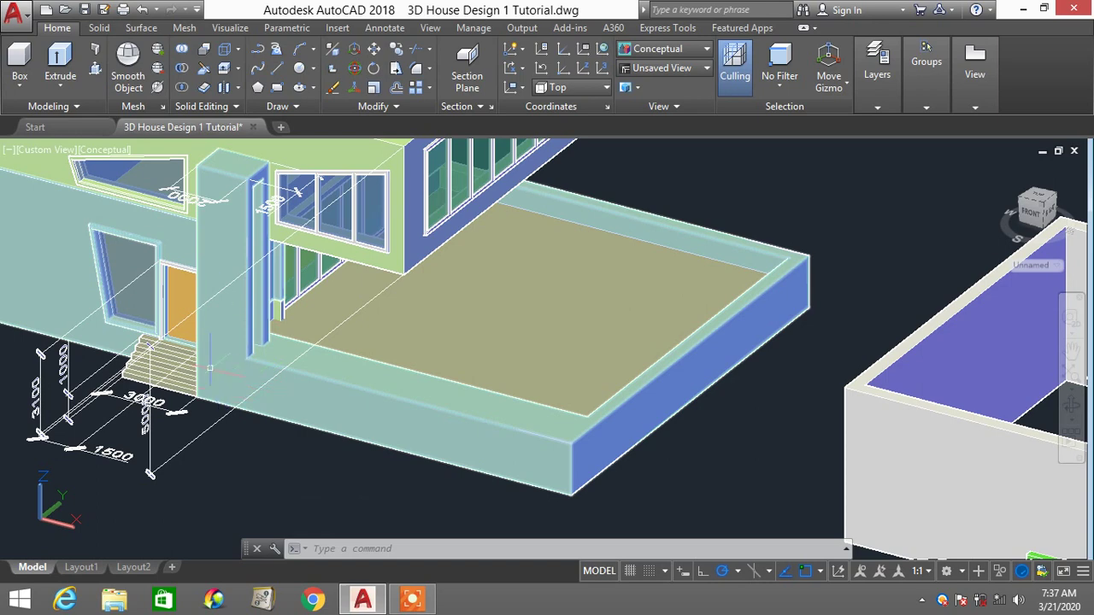
scroll(221, 333, down, 2)
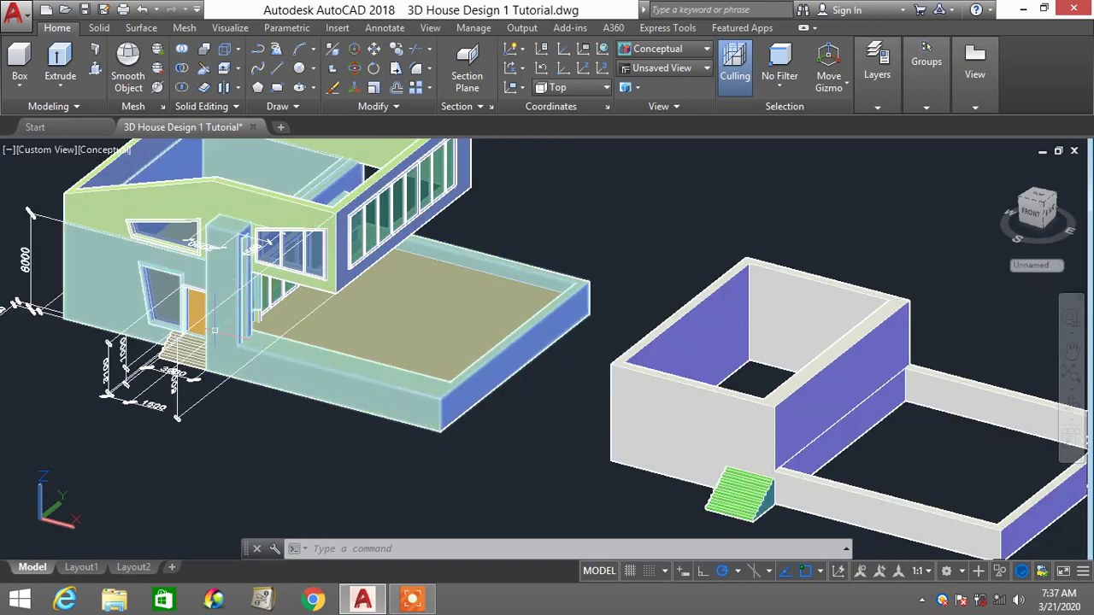
mouse_move(221, 282)
shift+middle_down()
mouse_move(231, 245)
mouse_move(249, 242)
mouse_move(239, 236)
mouse_move(220, 262)
mouse_move(220, 288)
mouse_move(219, 246)
mouse_move(245, 247)
mouse_move(240, 227)
mouse_move(225, 254)
mouse_move(237, 275)
mouse_move(225, 281)
mouse_move(251, 258)
mouse_move(262, 268)
mouse_move(226, 274)
shift+middle_up()
scroll(305, 257, down, 2)
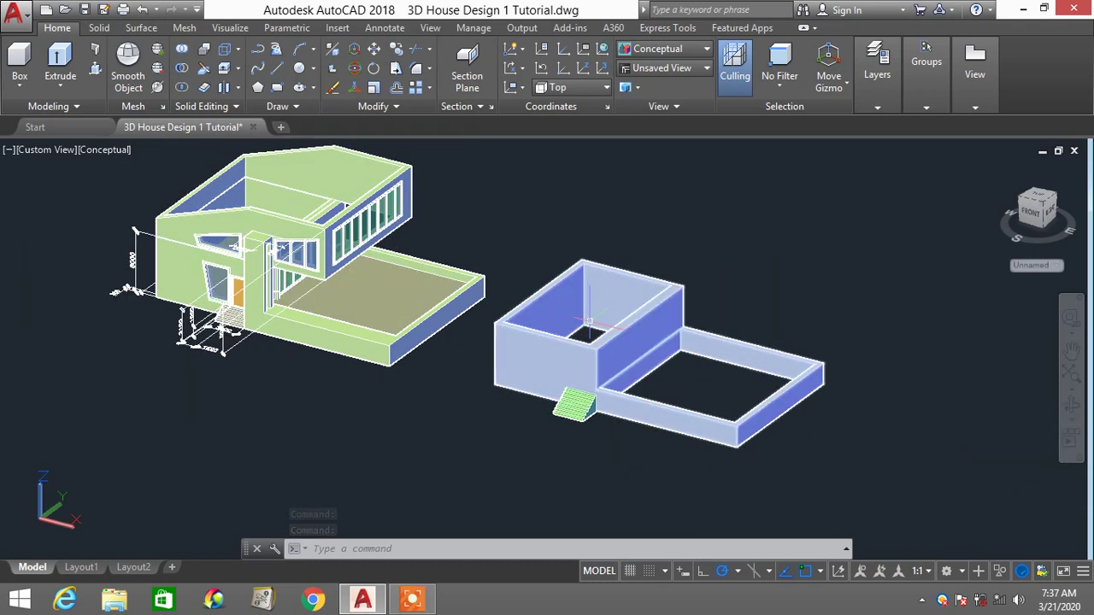
scroll(598, 317, up, 2)
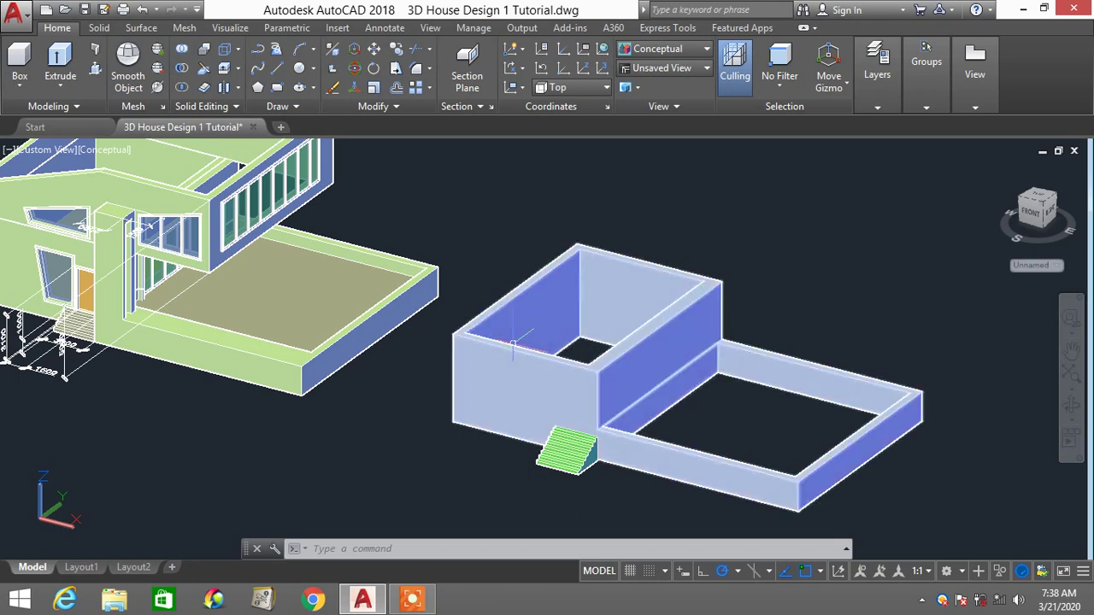
Set the UCS origin at the tall block's top front corner, with X along the front edge and the XY plane on the block's top
text(u)
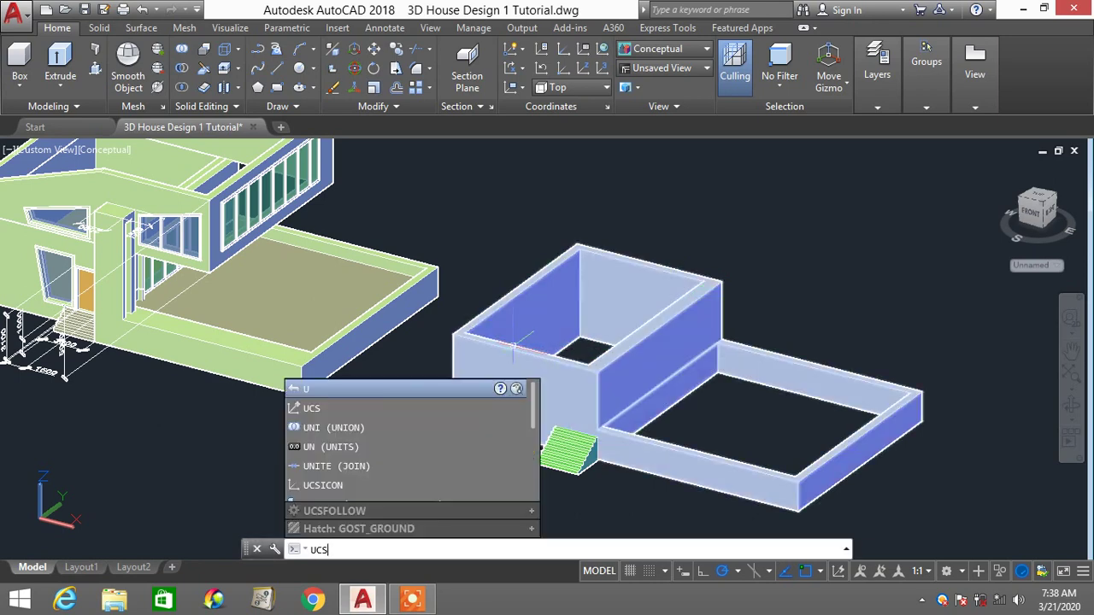
text(cs)
key(Return)
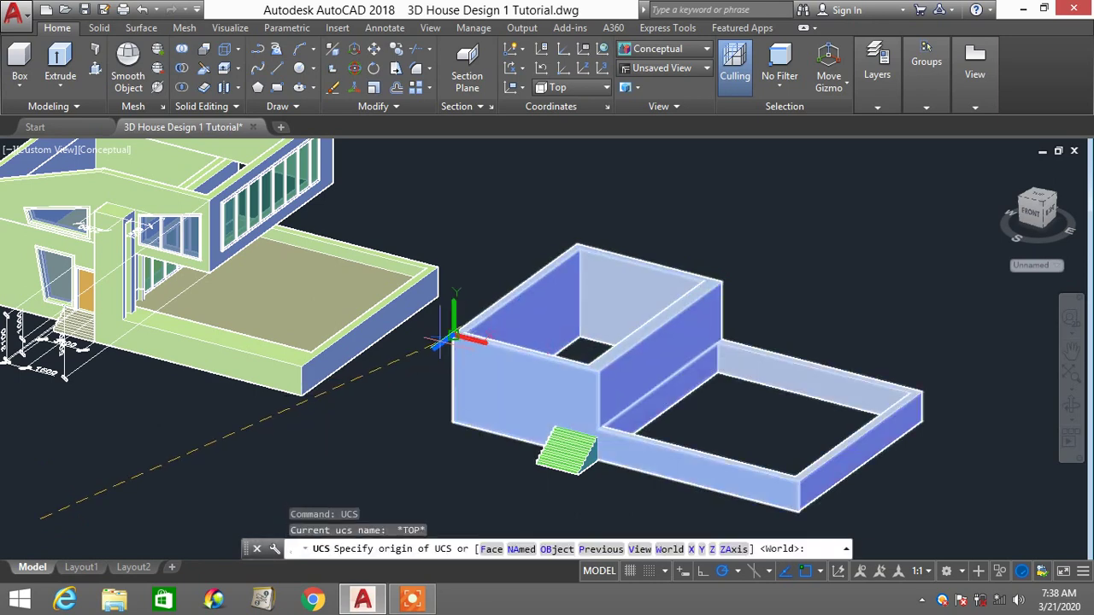
click(453, 336)
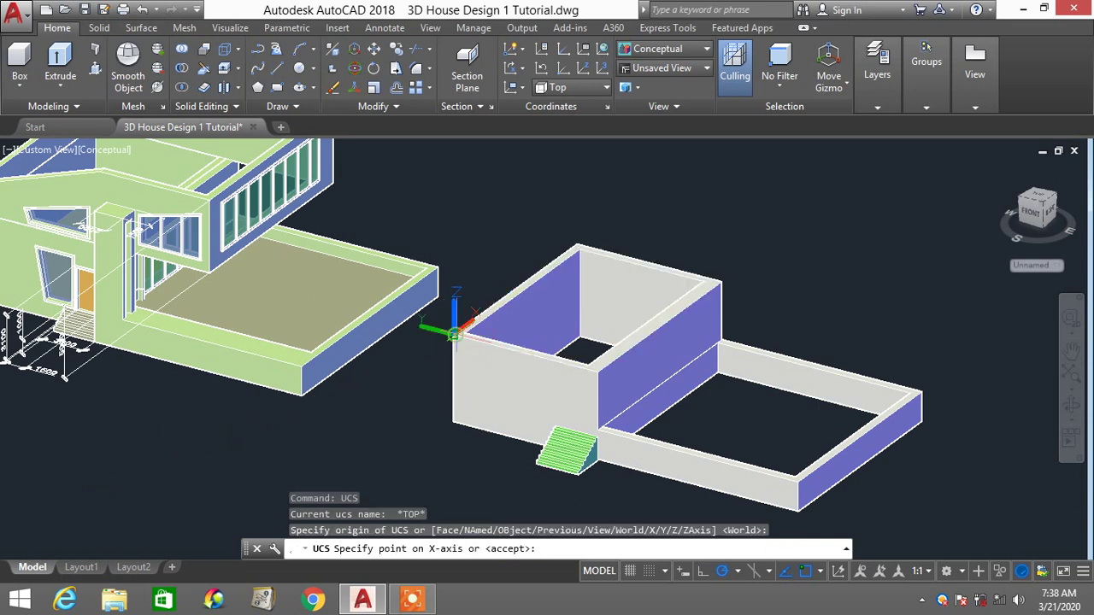
click(595, 373)
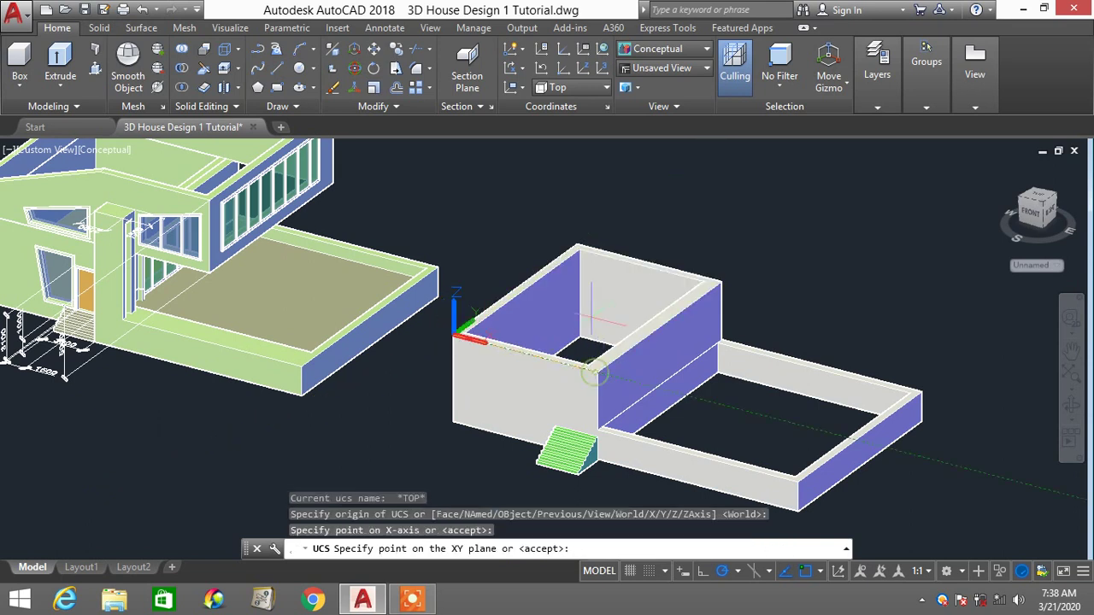
click(578, 248)
scroll(564, 342, down, 2)
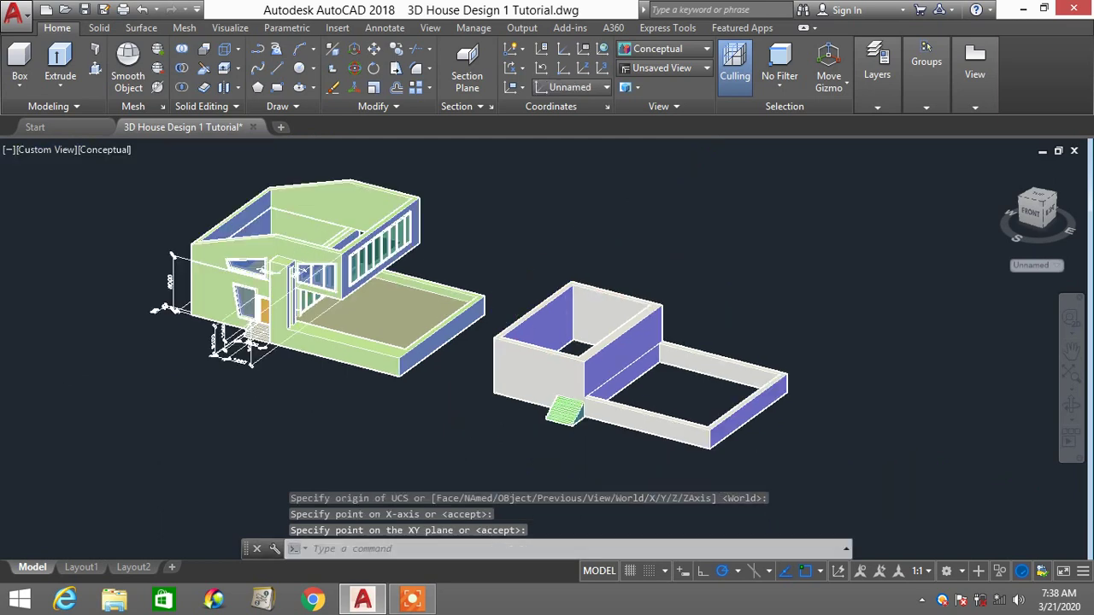
scroll(590, 346, up, 2)
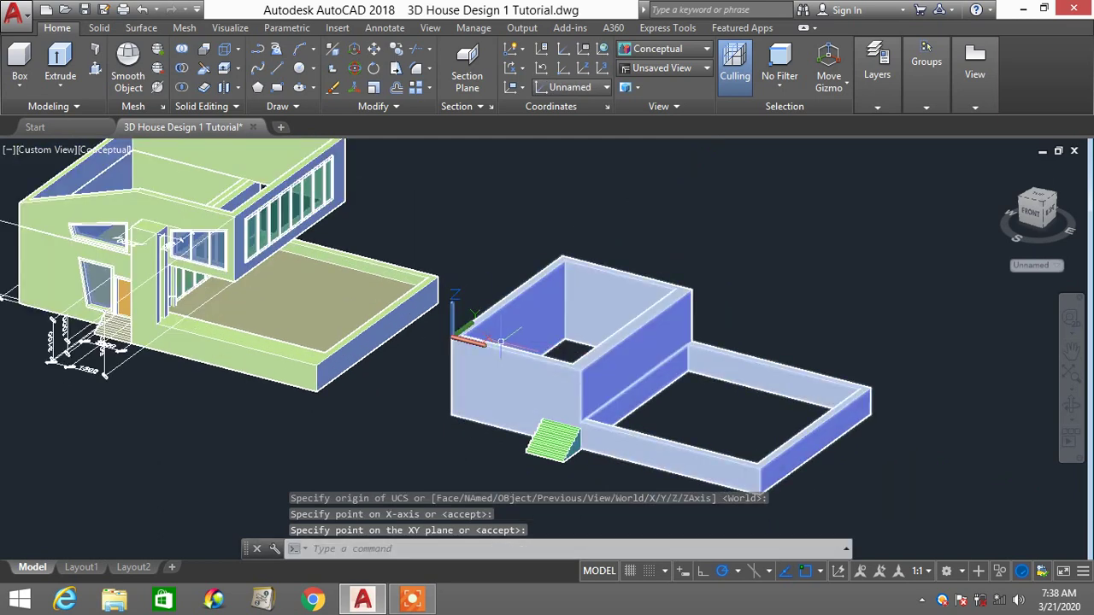
Apply the 2D Wireframe visual style and draw a rectangle from the block's top front corner, covering its top and overhanging the walled yard
click(661, 48)
click(660, 76)
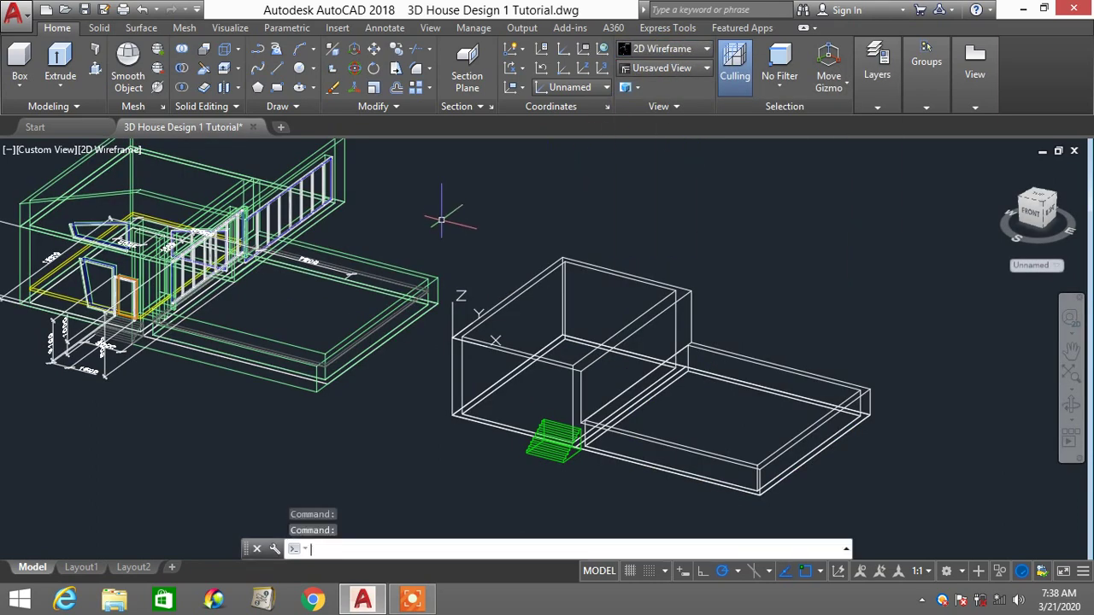
text(C)
key(Return)
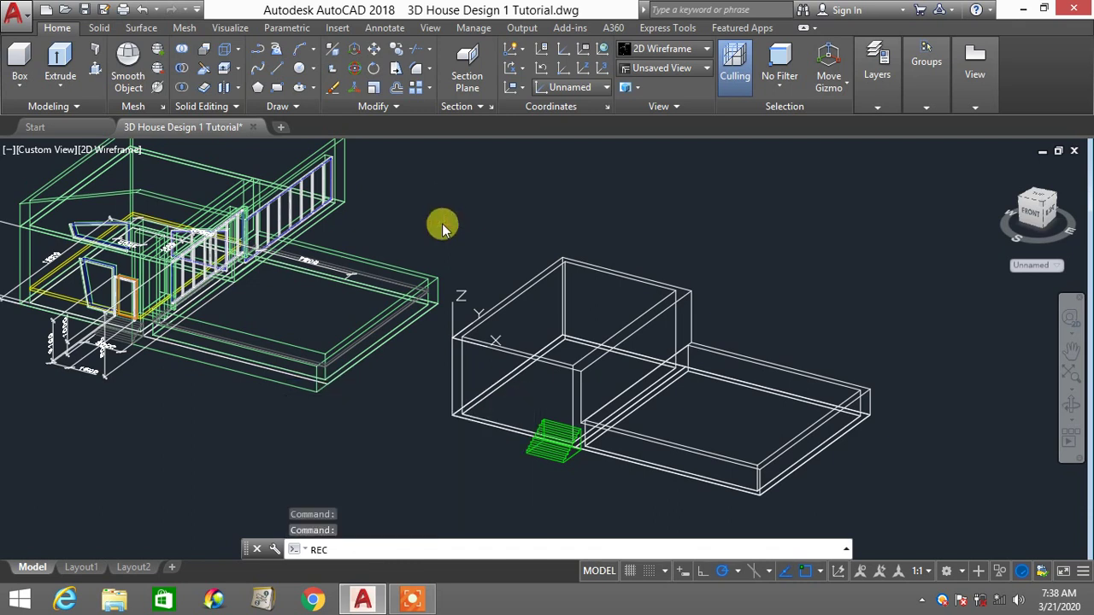
click(451, 338)
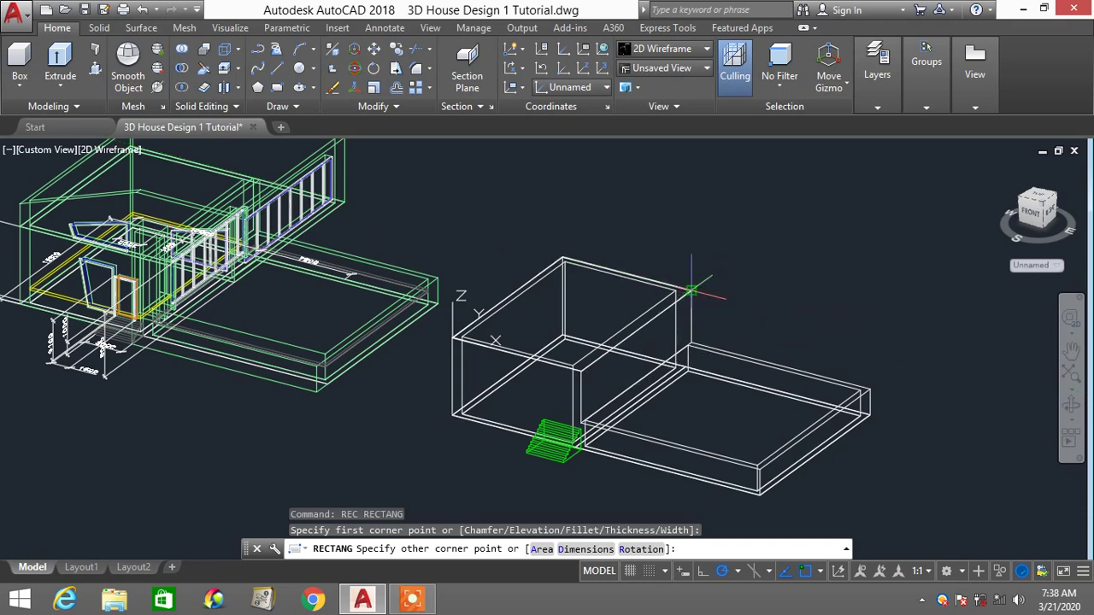
click(774, 318)
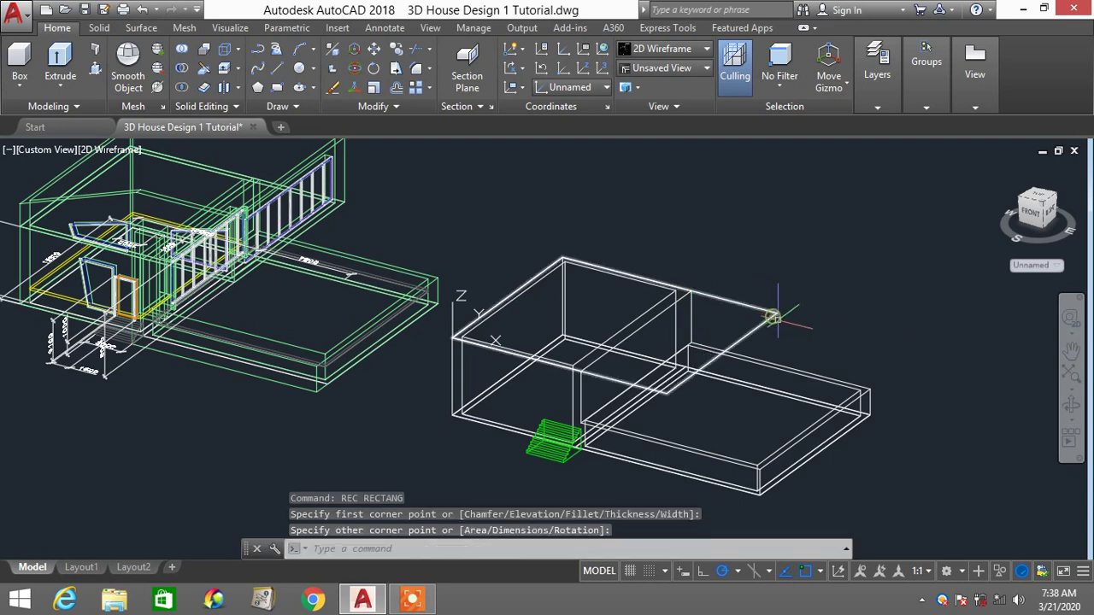
Offset the new upper-storey rectangle inward by 500 and end the command
scroll(774, 318, down, 2)
scroll(765, 323, up, 2)
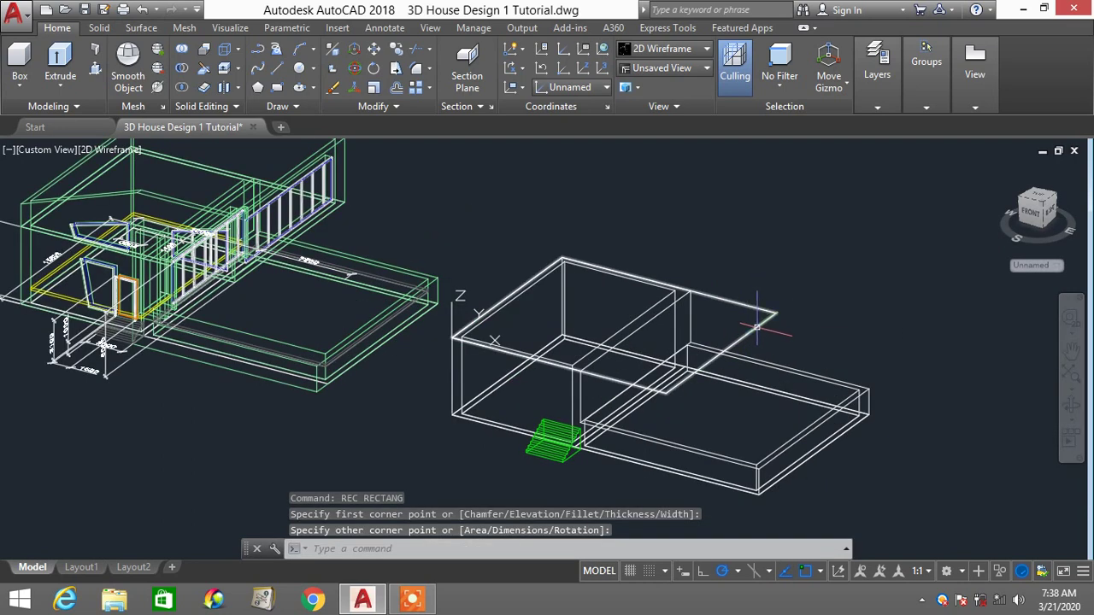
text(o)
key(Return)
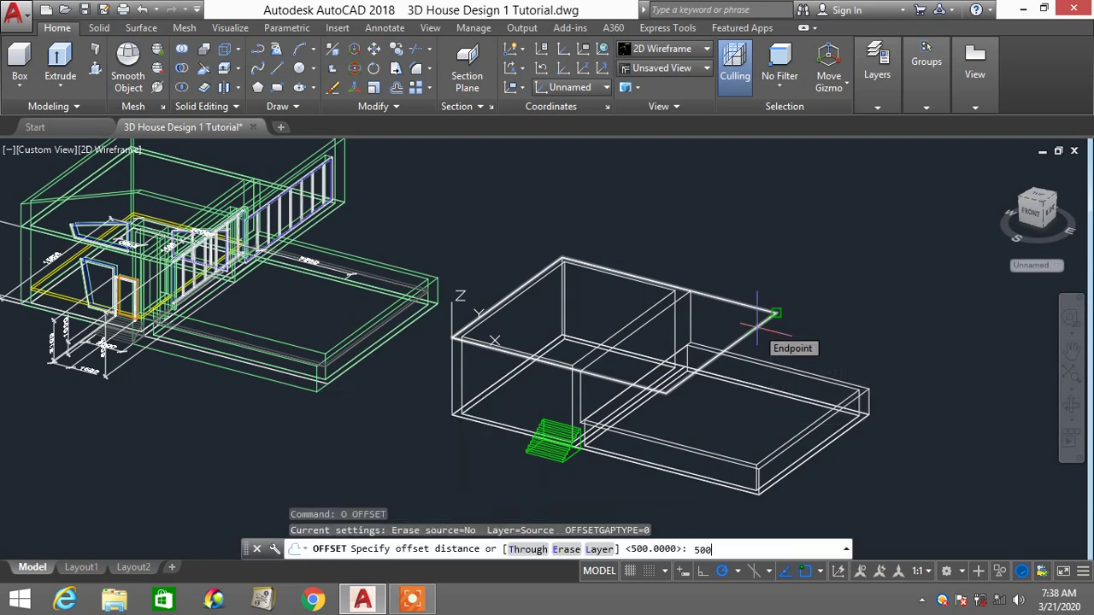
key(Return)
click(733, 343)
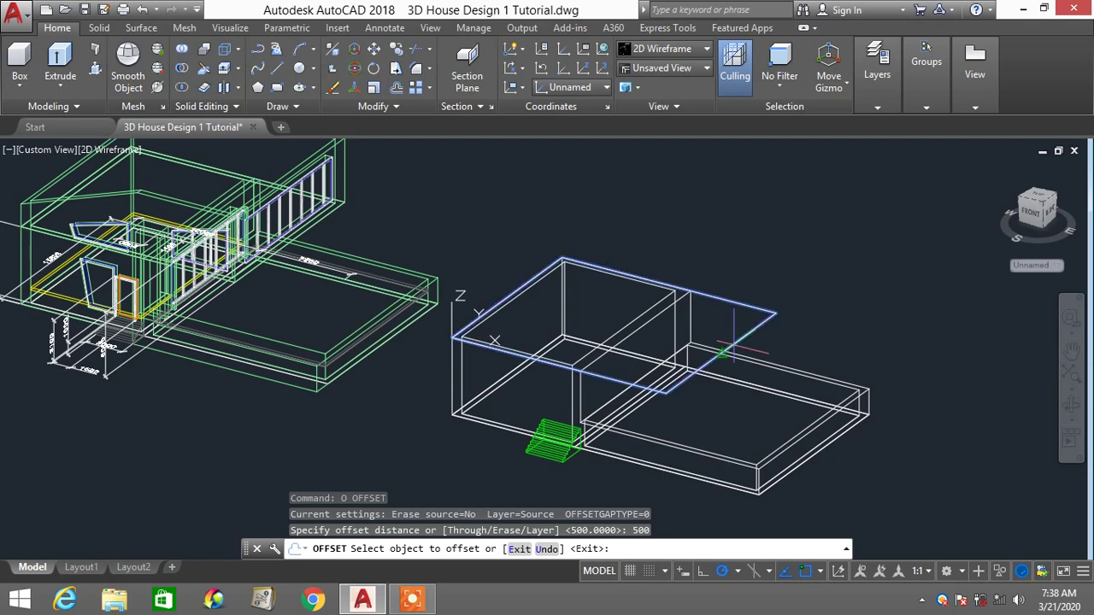
click(697, 328)
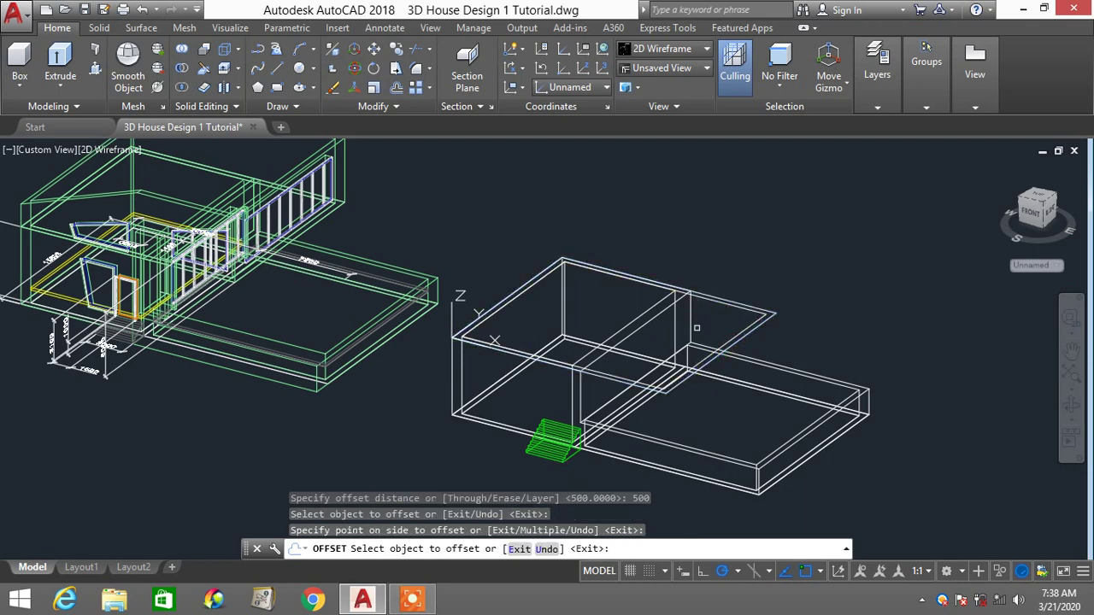
key(Escape)
Presspull the overhanging part of the band between the two rectangles upward by 5000
text(P)
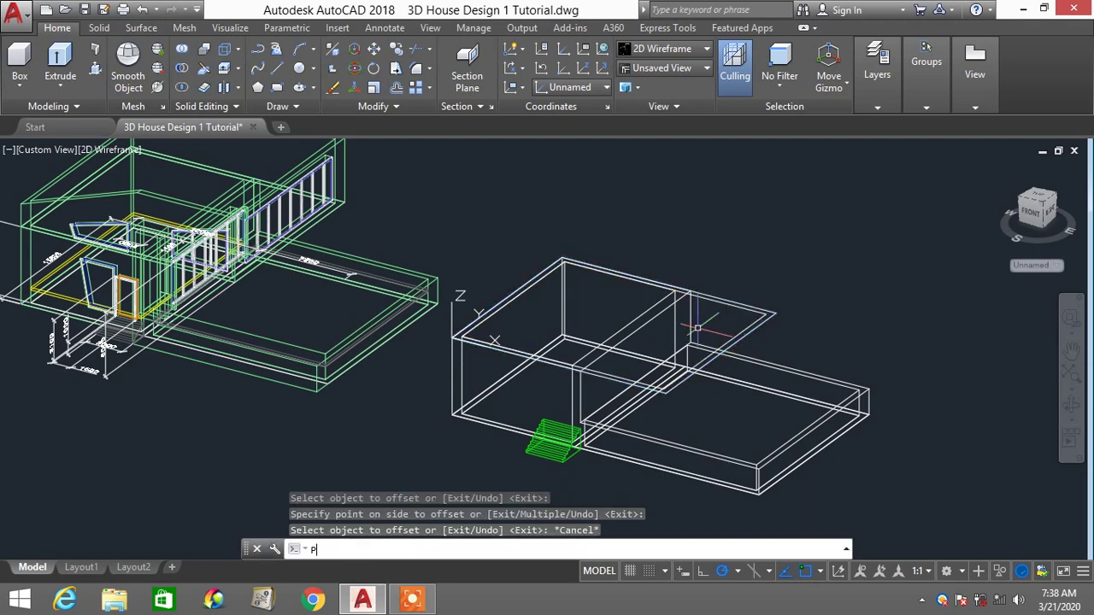
text(RES)
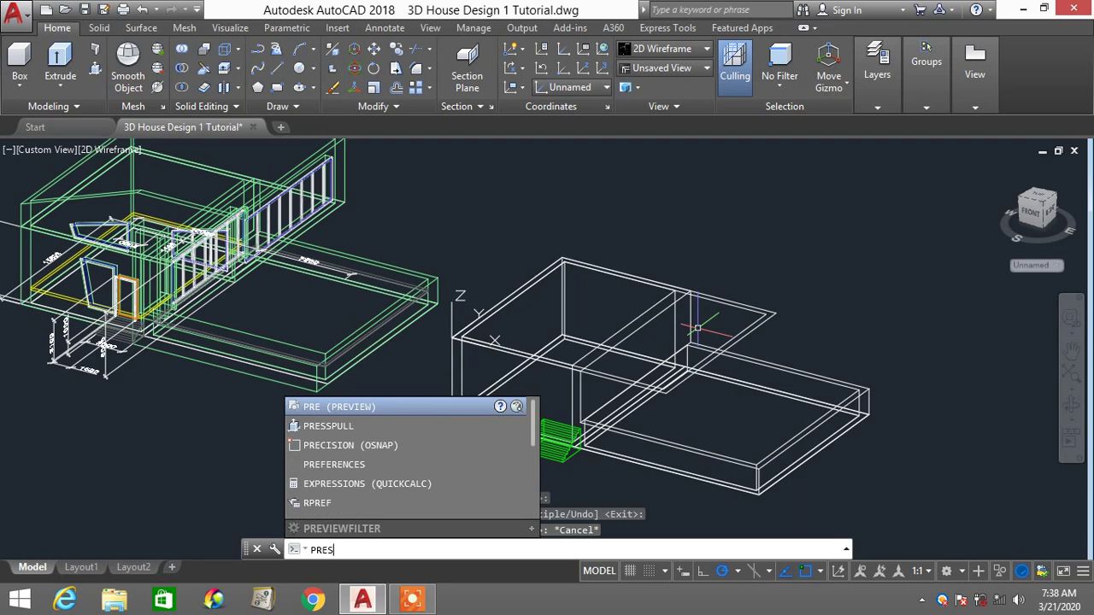
text(SPULL)
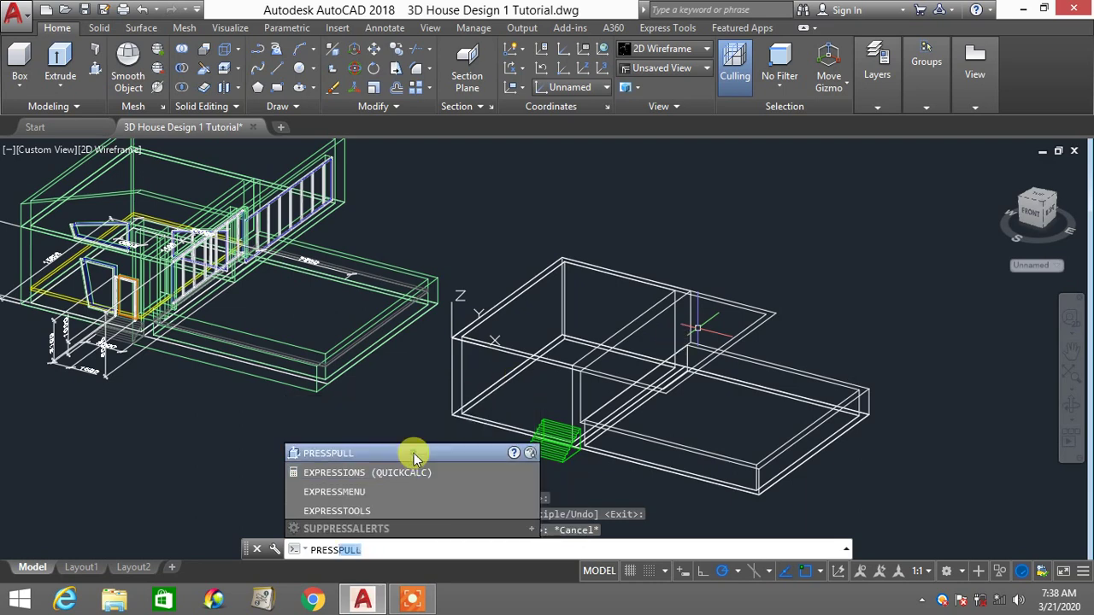
click(416, 453)
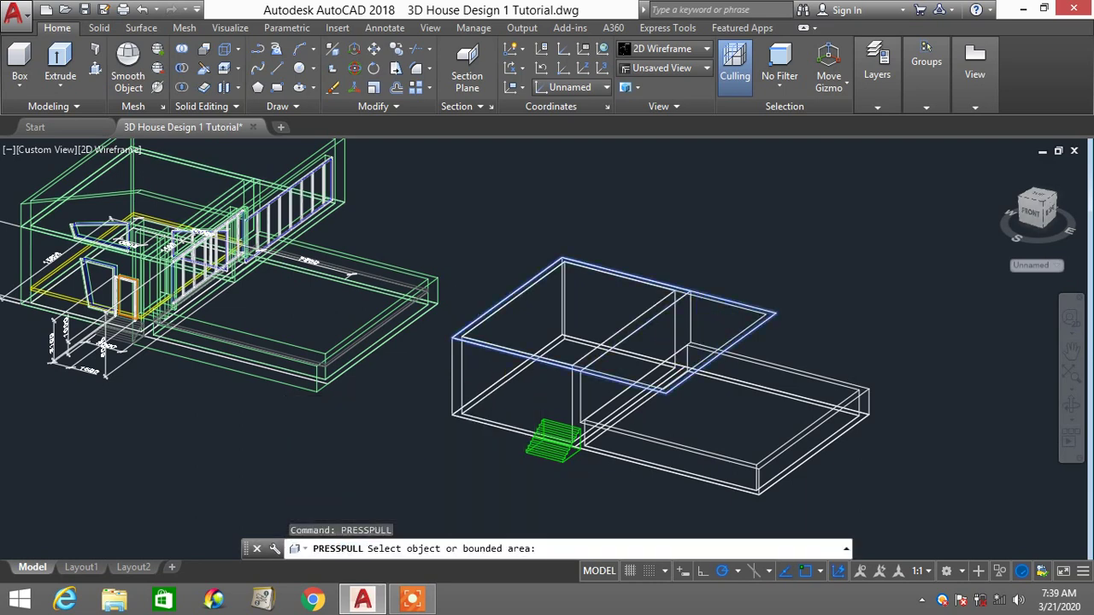
scroll(769, 316, up, 2)
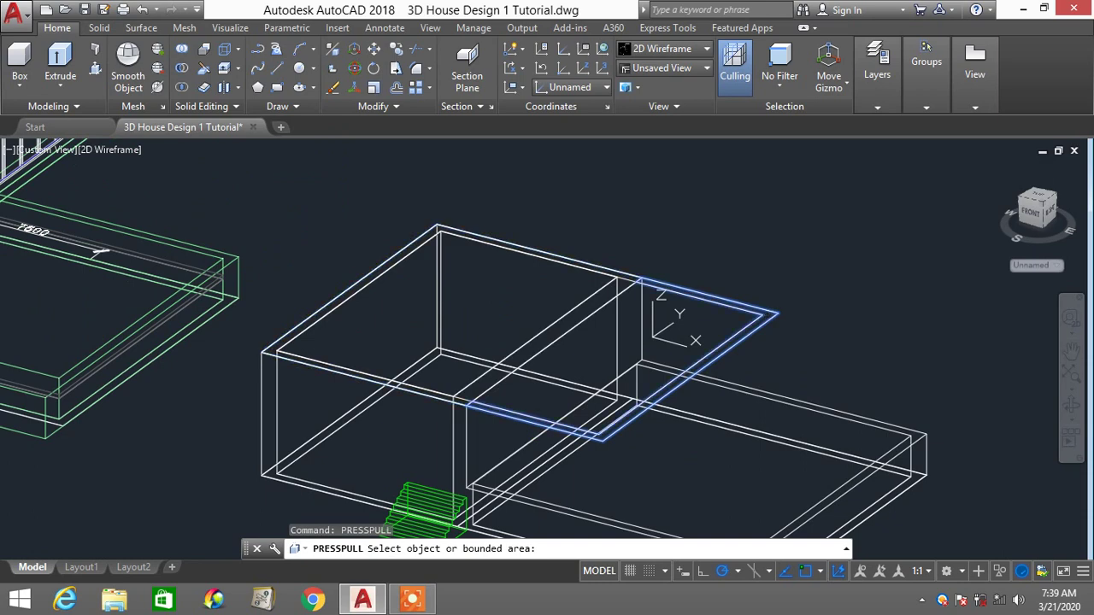
click(769, 313)
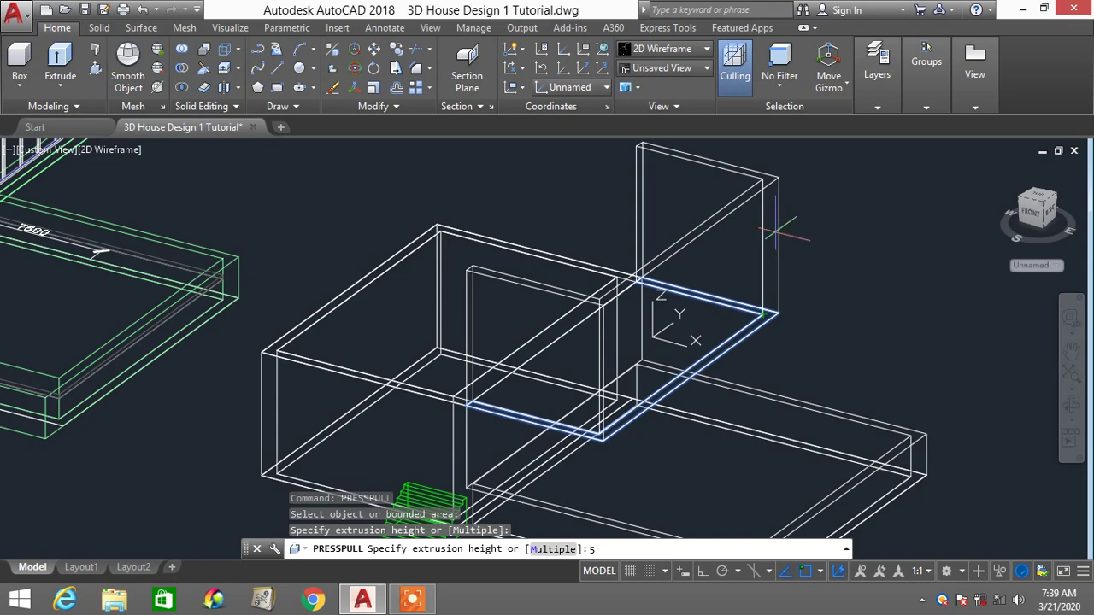
key(Return)
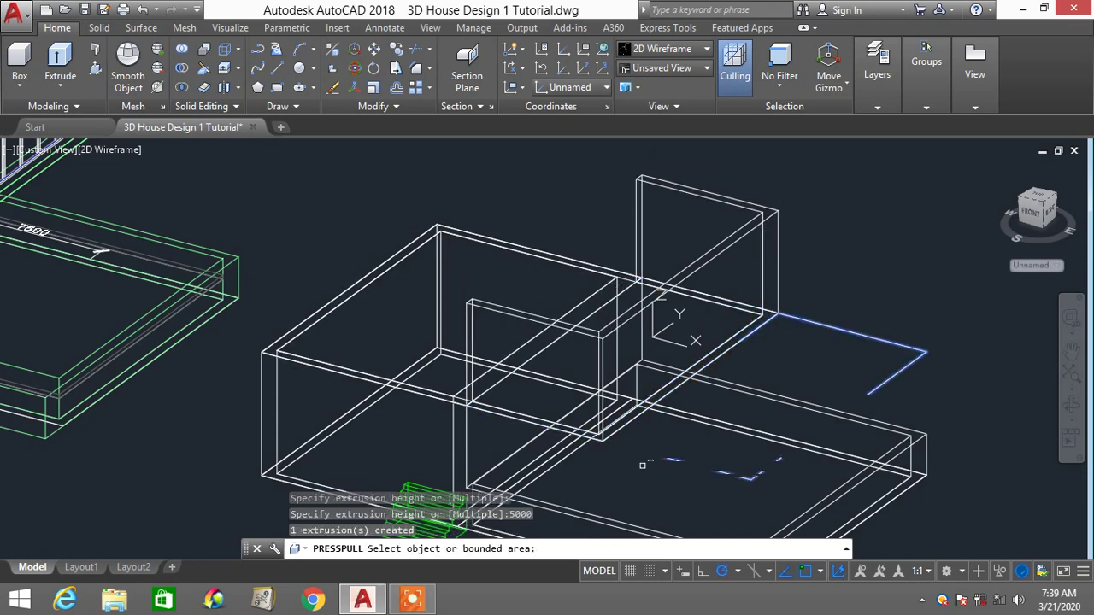
Presspull the rest of the wall band above the tall block upward by 5000
click(311, 323)
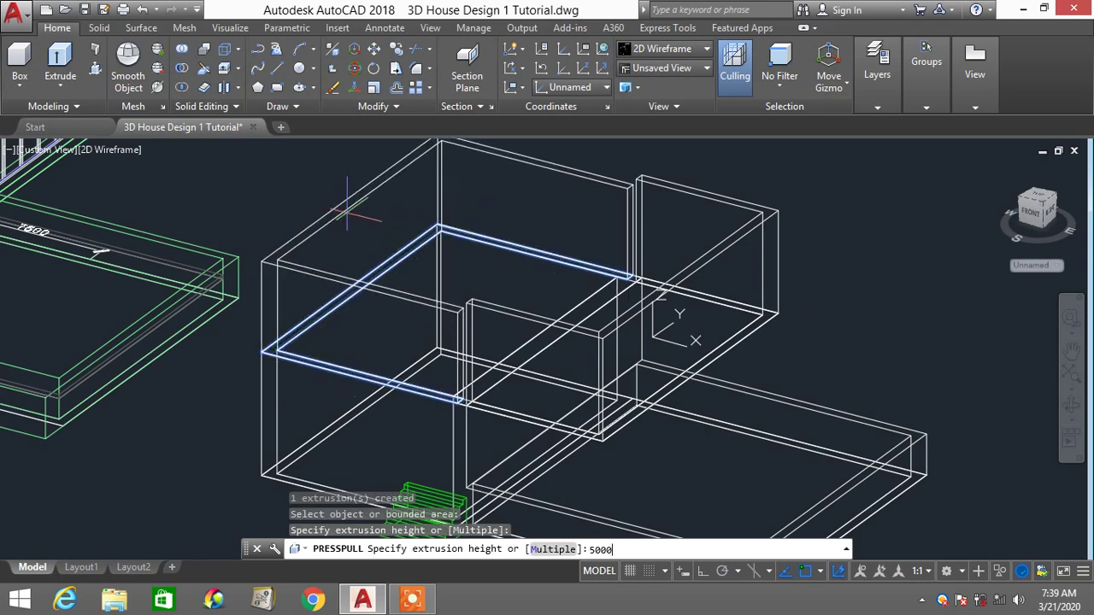
text(5000)
key(Return)
Presspull the small region in the front wall's gap up to the top of the adjoining upper-storey walls
shift+middle_drag(349, 213, 447, 333)
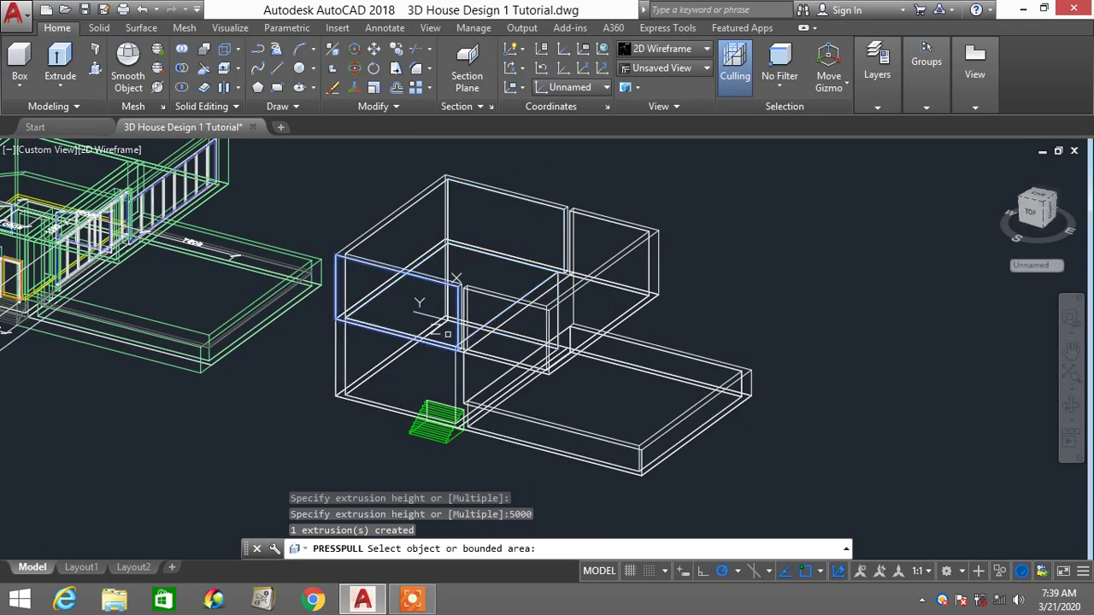
scroll(449, 334, up, 2)
scroll(476, 354, up, 4)
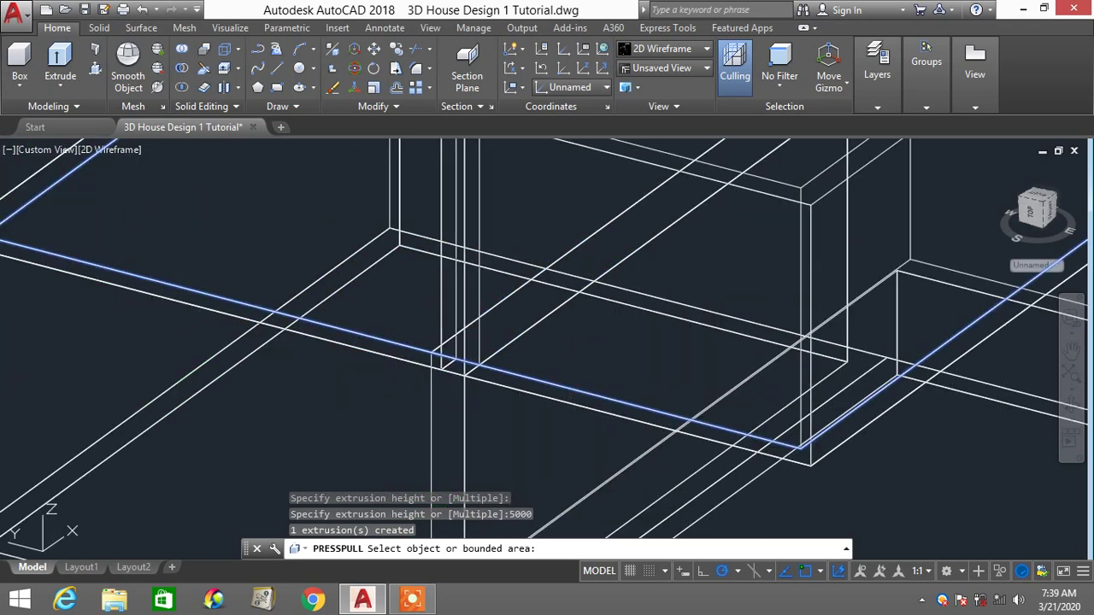
click(460, 368)
scroll(455, 350, down, 3)
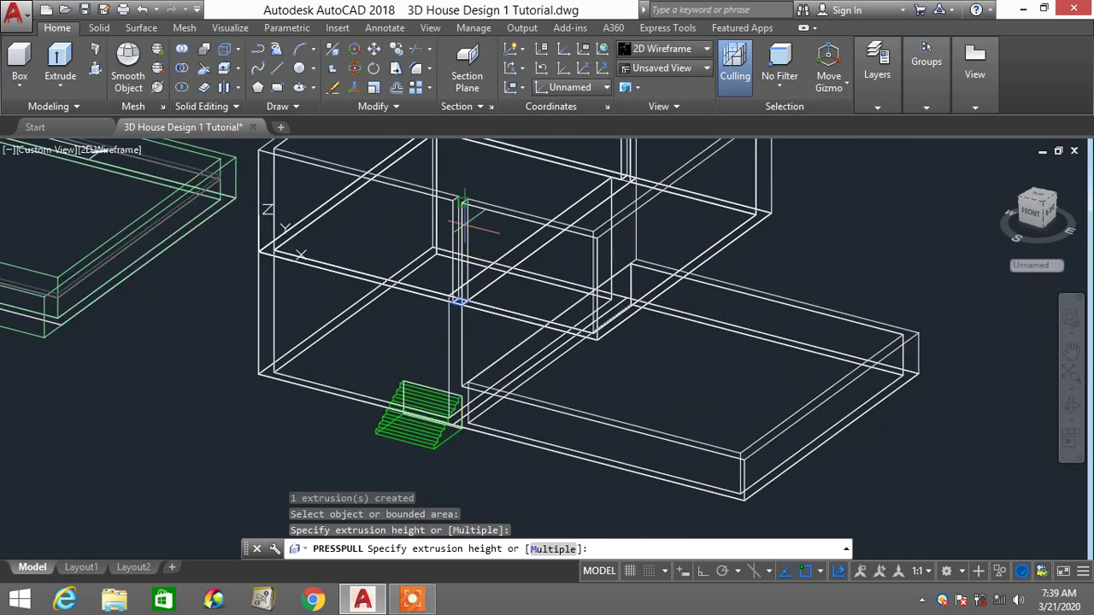
click(462, 202)
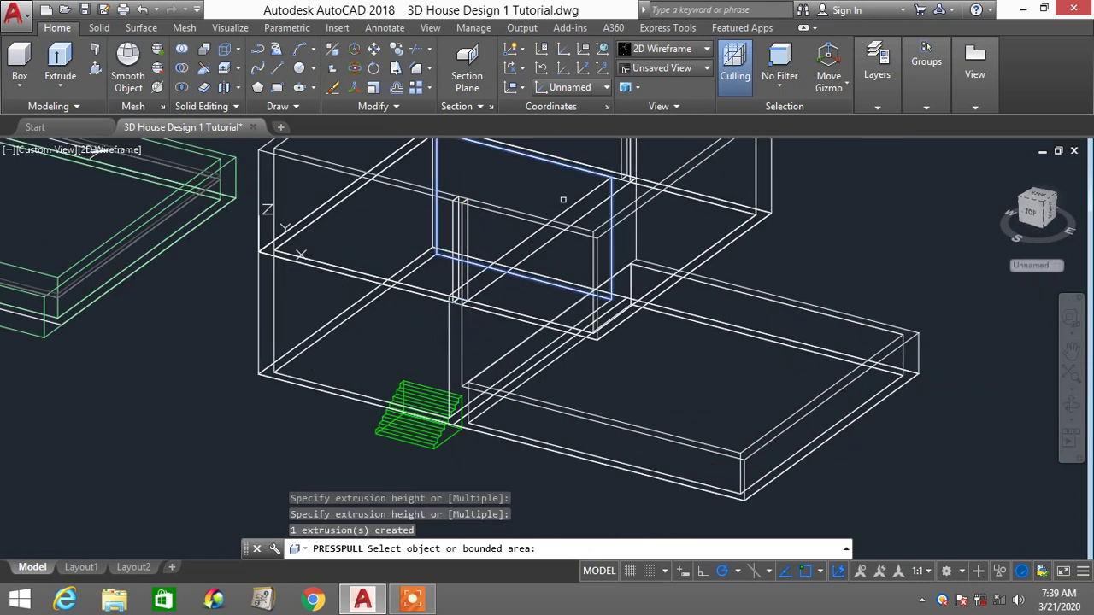
Presspull the small region in the back wall's gap upward to close the upper-storey wall
scroll(581, 247, up, 4)
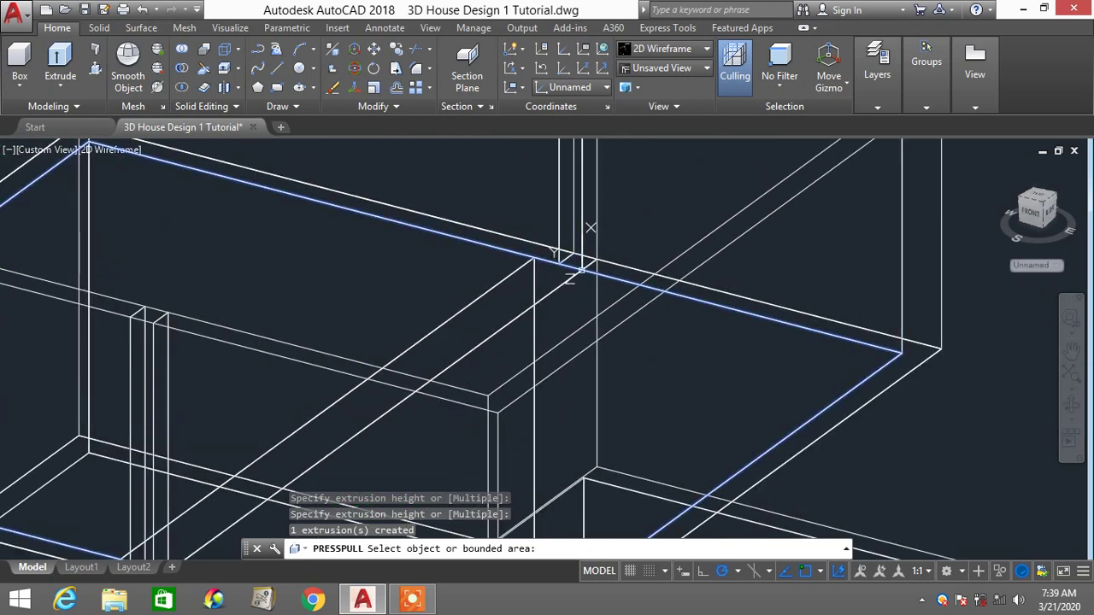
click(576, 258)
scroll(576, 256, down, 5)
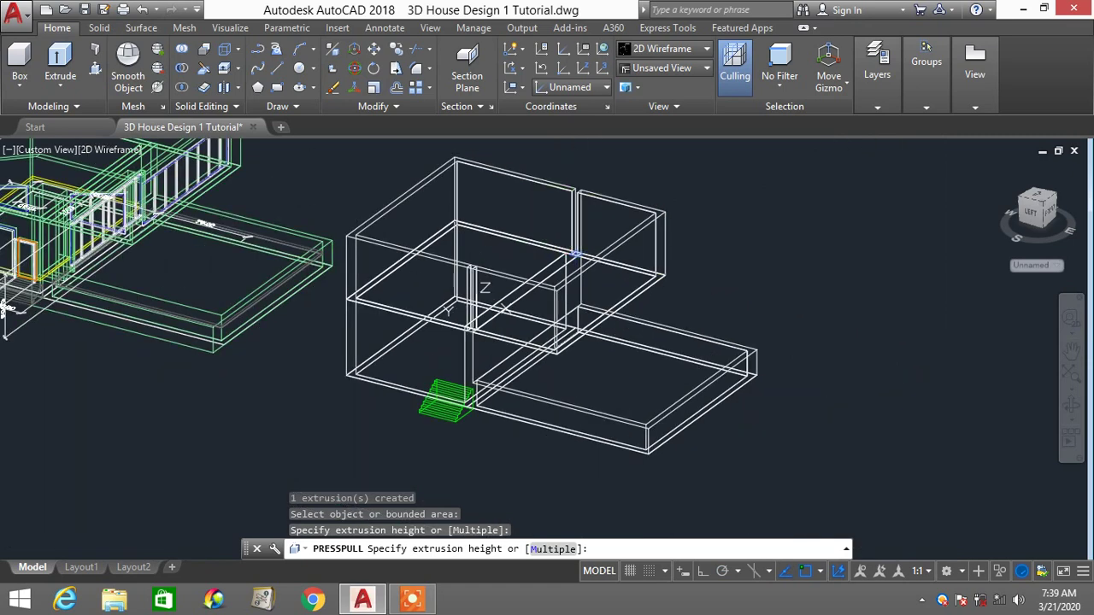
Finish closing the narrow gap in the upper floor's back wall with Presspull, and display the model in the Conceptual visual style
click(647, 221)
click(667, 49)
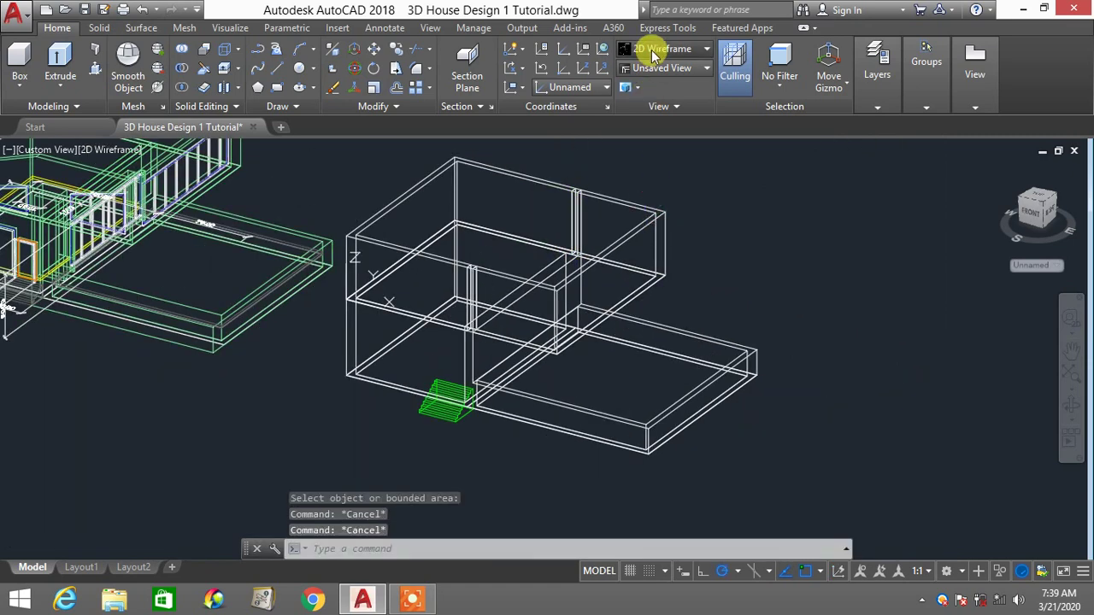
click(723, 109)
Examine the shaded upper-floor walls and the open floor area of the new house from several angles
scroll(568, 278, down, 3)
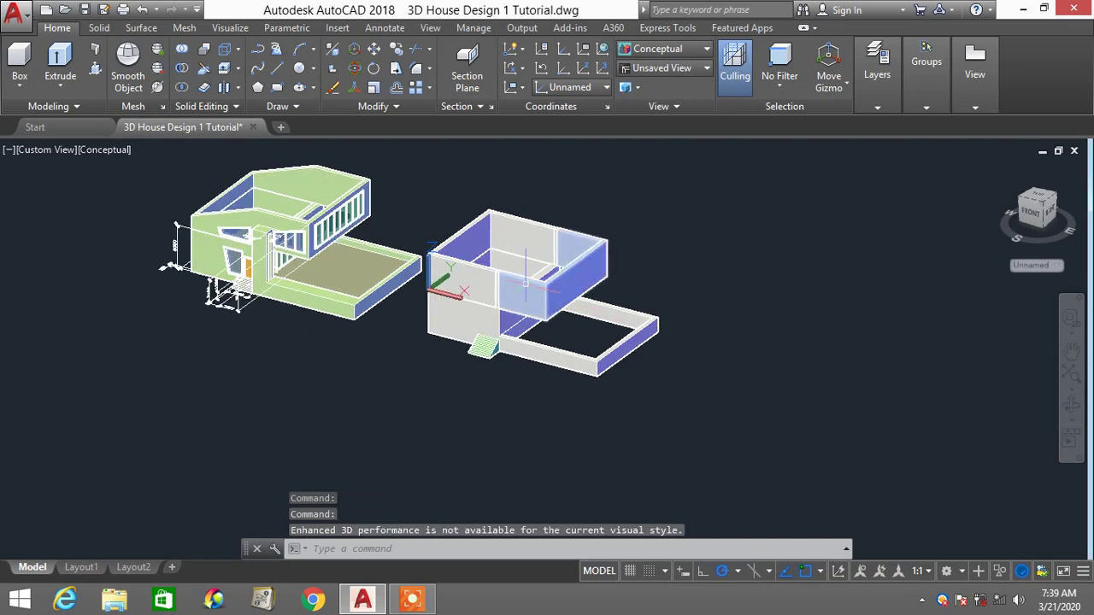
scroll(464, 292, up, 2)
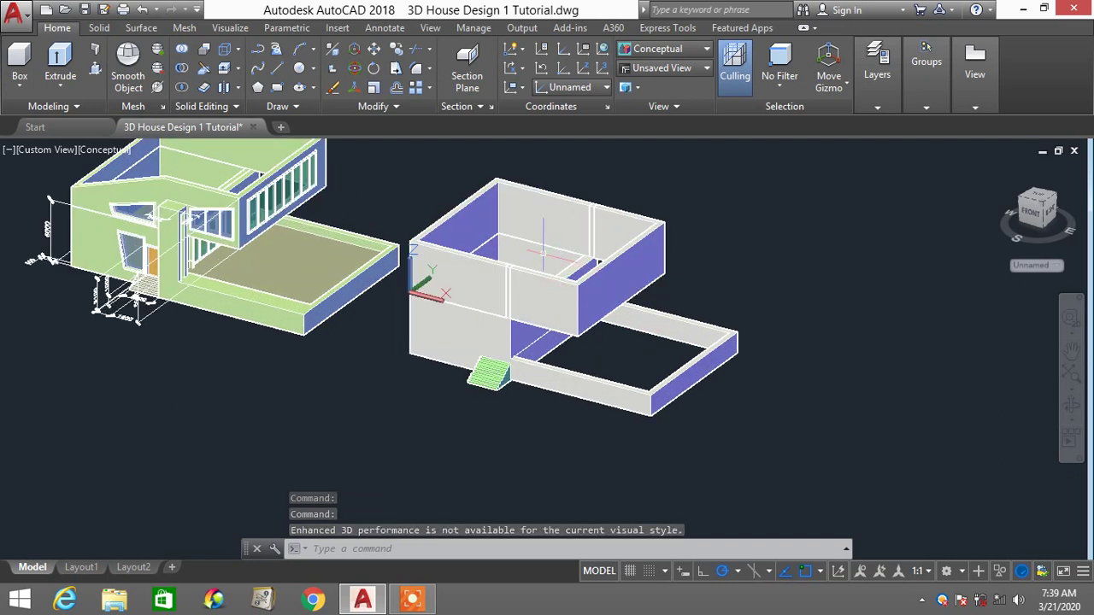
scroll(556, 272, up, 2)
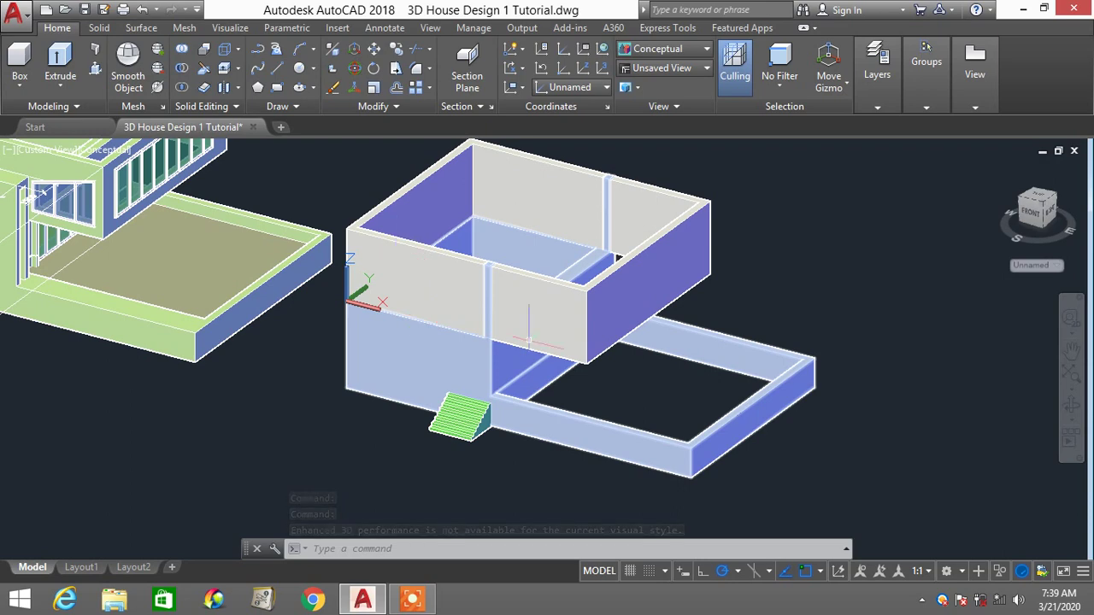
scroll(494, 304, down, 2)
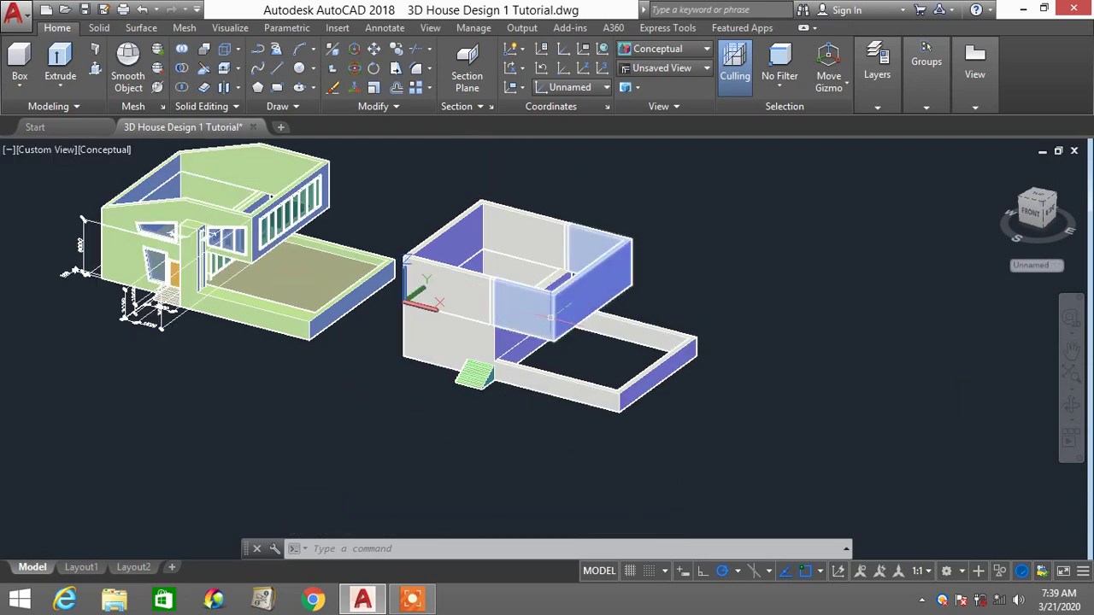
scroll(529, 339, up, 2)
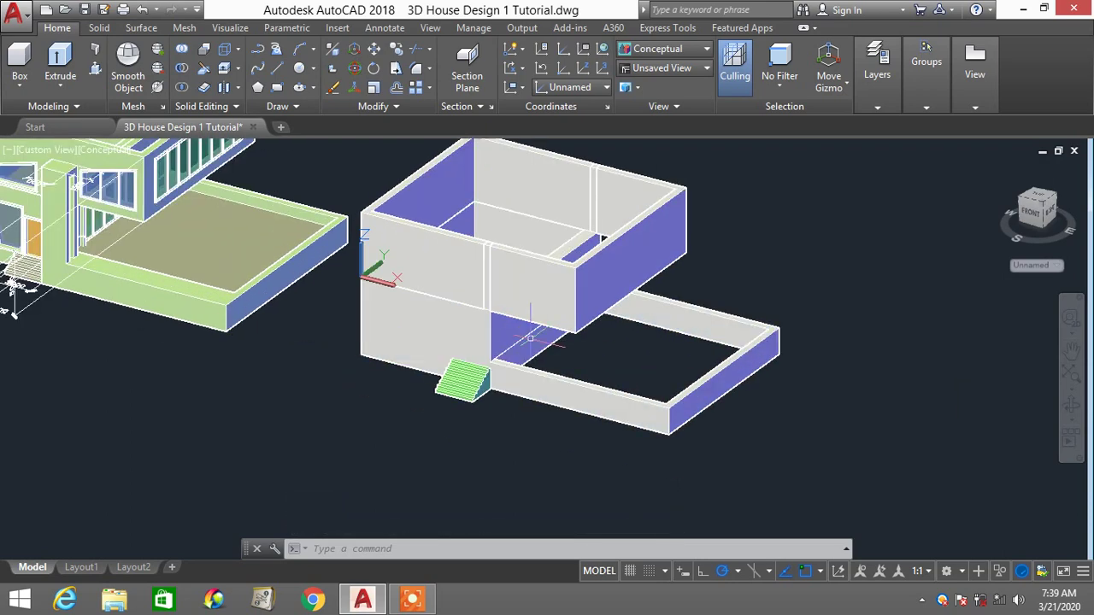
shift+middle_drag(541, 326, 500, 346)
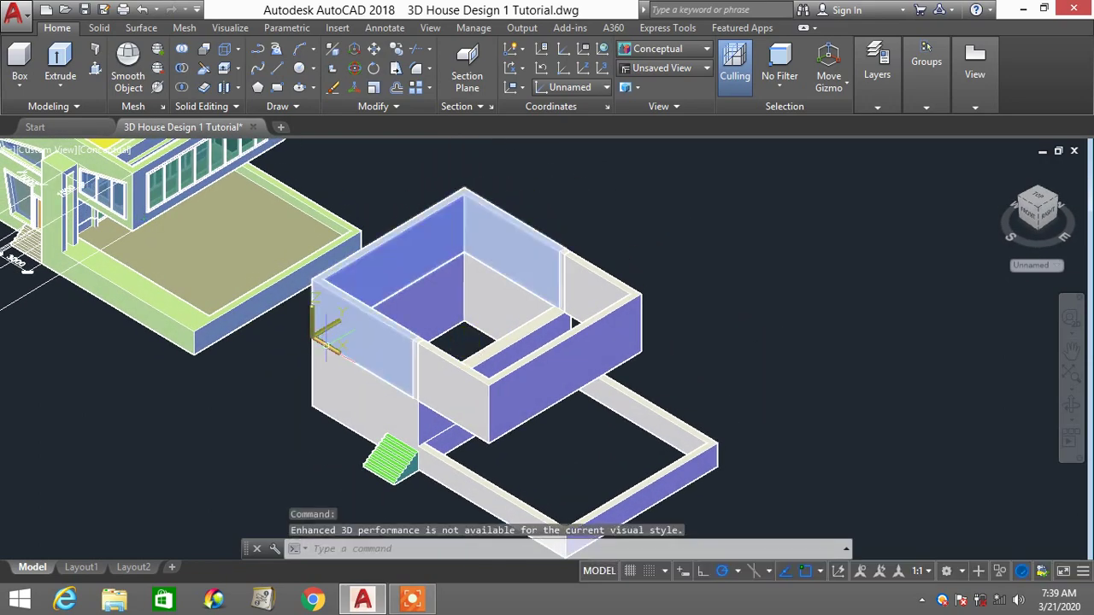
scroll(329, 342, up, 2)
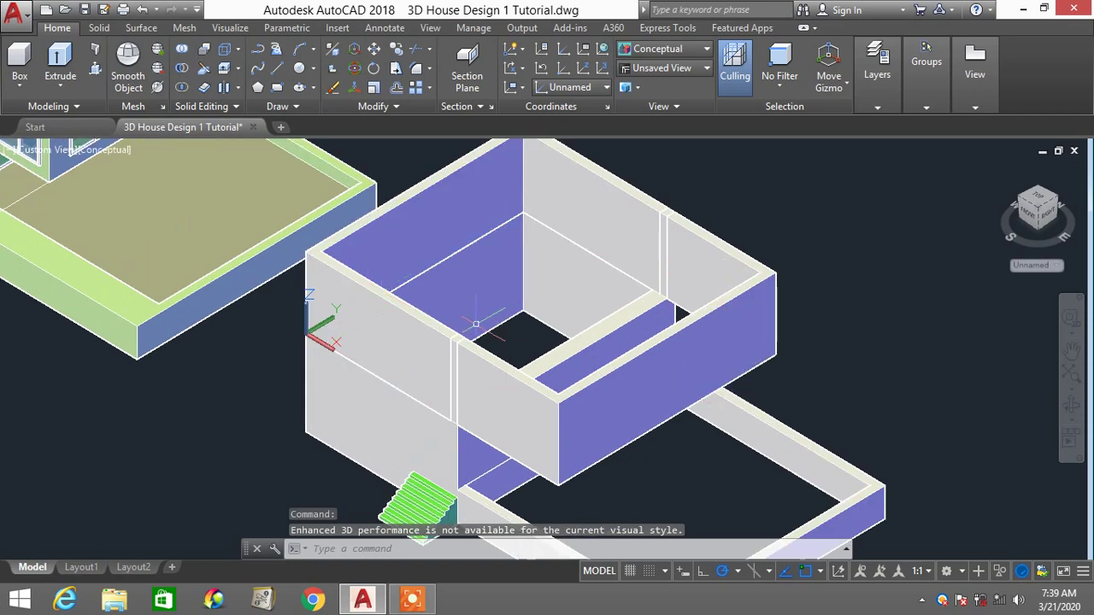
shift+middle_drag(476, 324, 453, 334)
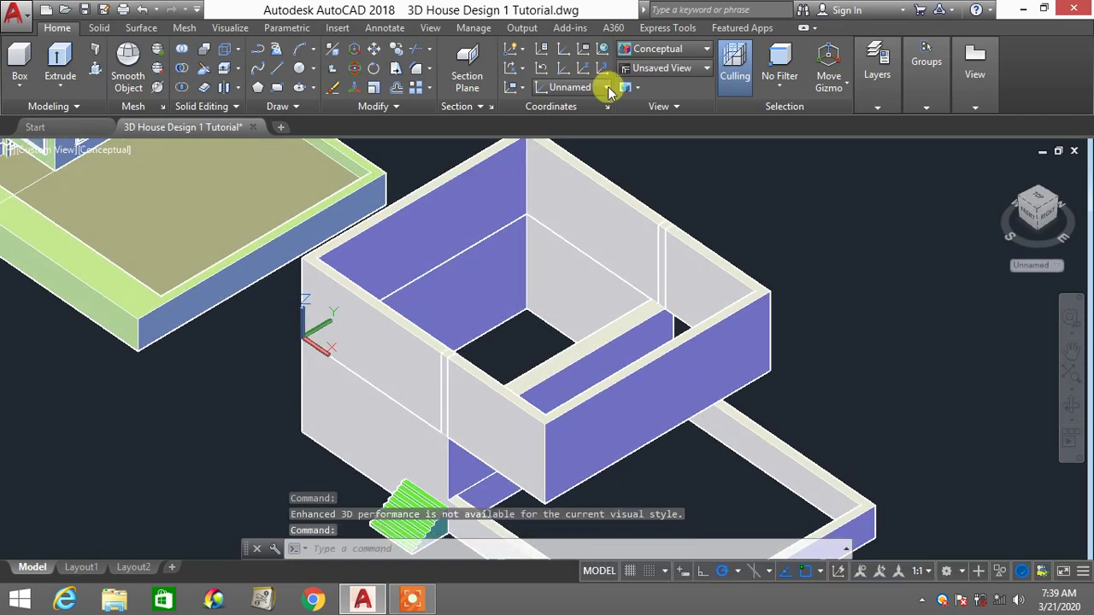
In the 2D Wireframe style, draw a rectangle between opposite inner wall corners at the base of the upper floor
click(652, 54)
click(650, 117)
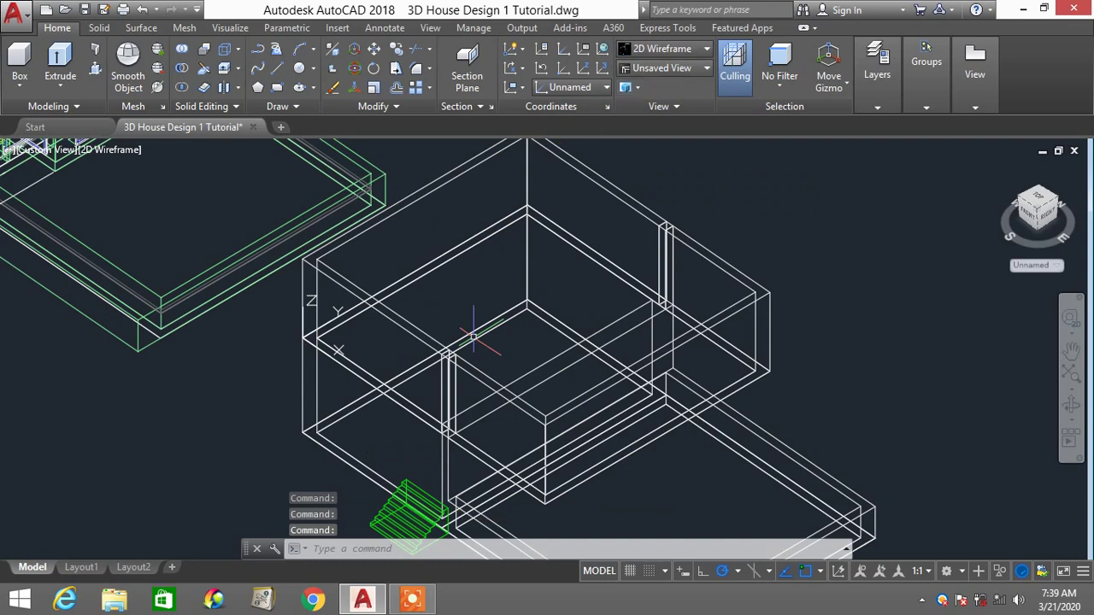
text(REC)
key(Return)
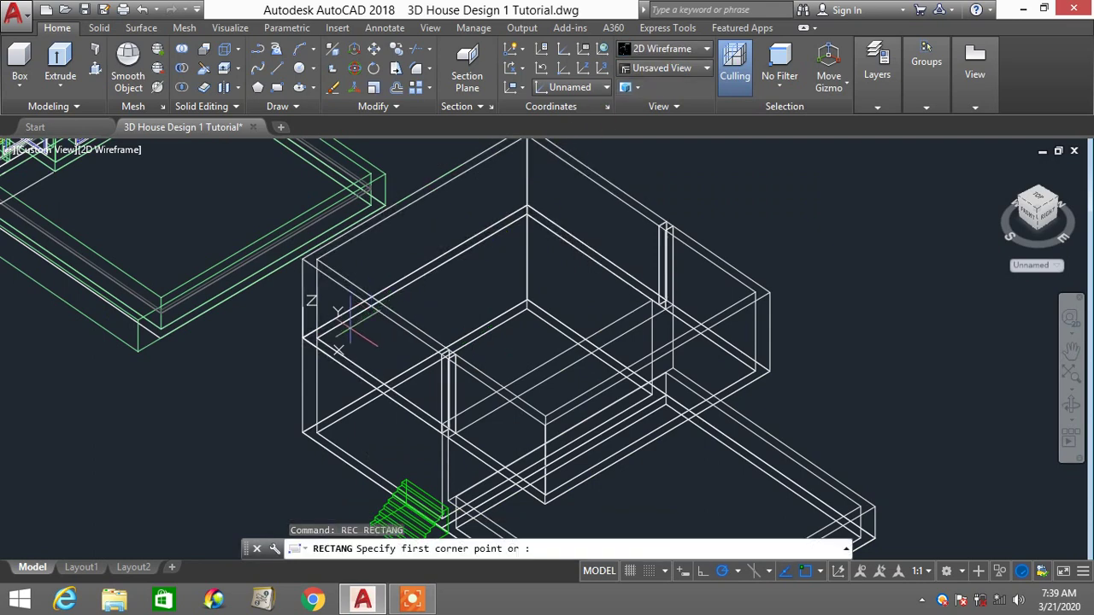
click(316, 337)
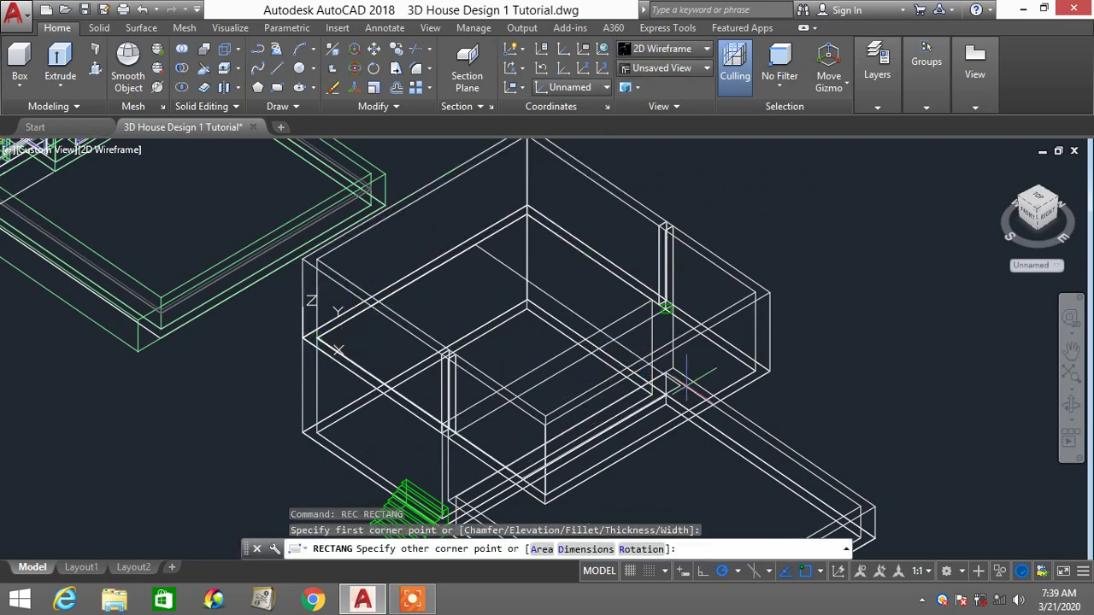
click(757, 370)
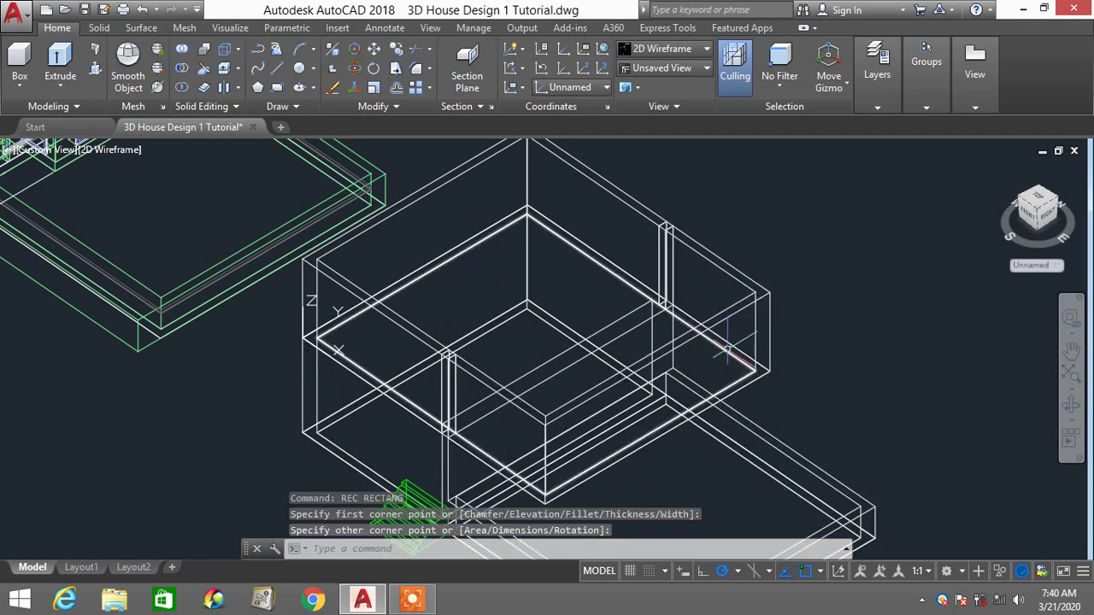
Extrude the upper-floor rectangle to a height of 200 to form the floor slab
text(E)
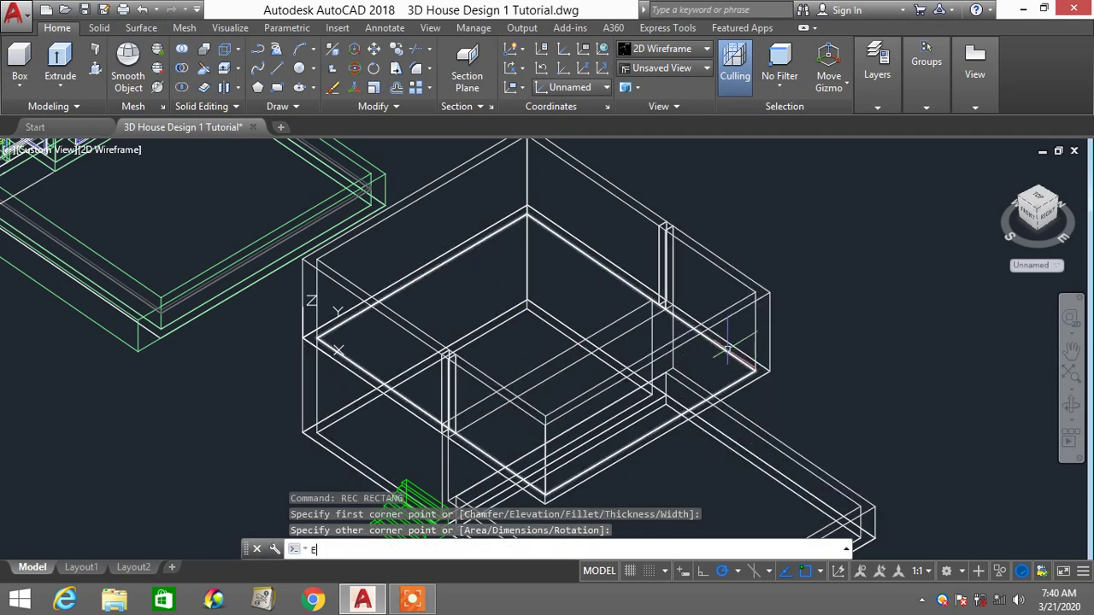
text(XT)
key(Return)
click(725, 346)
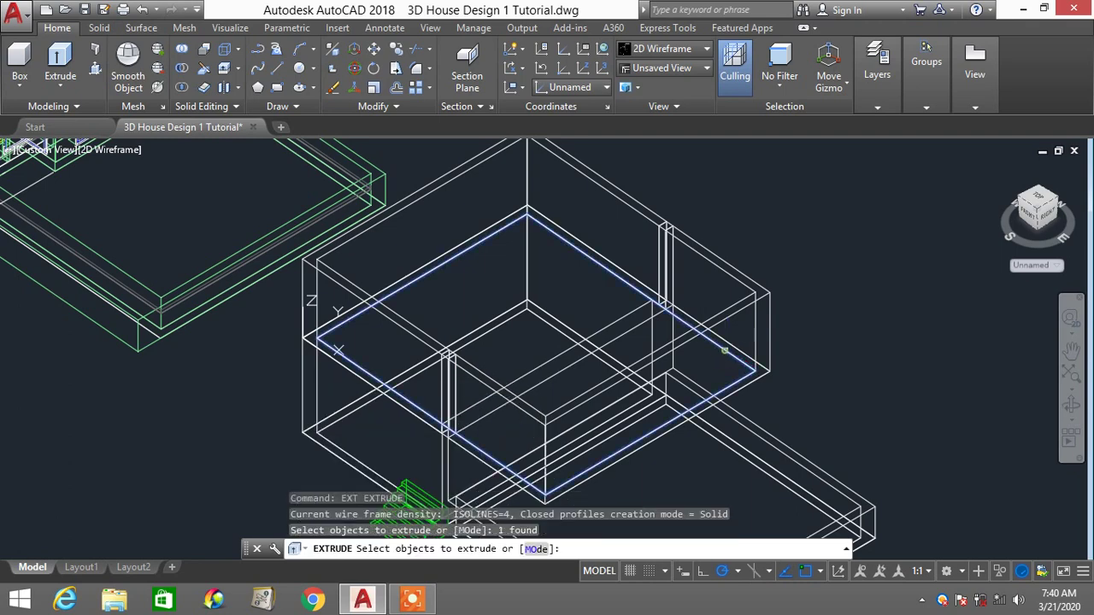
key(Return)
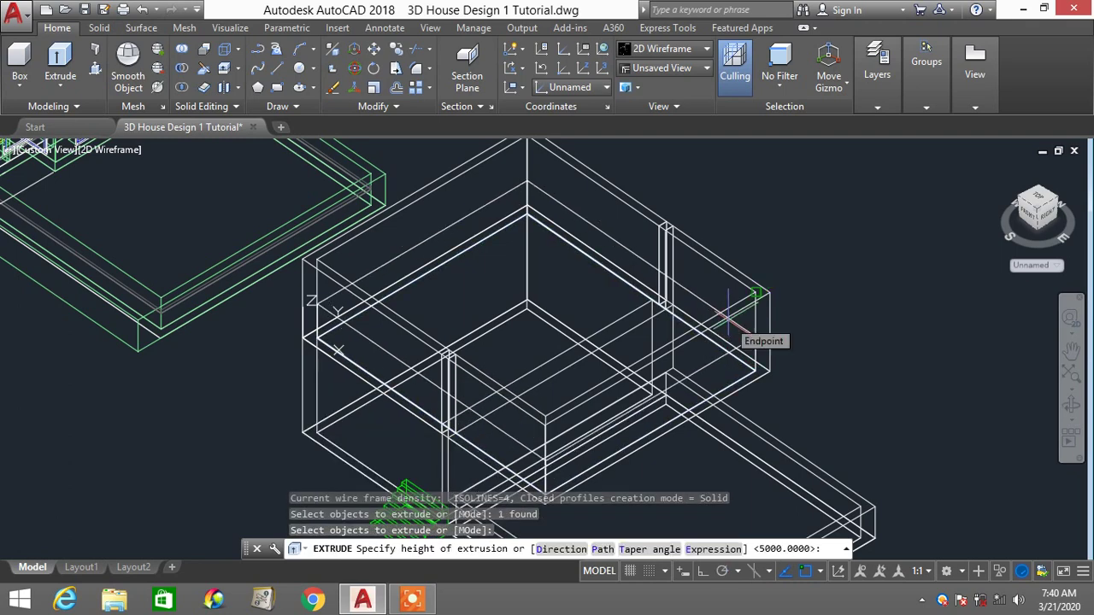
text(200)
key(Return)
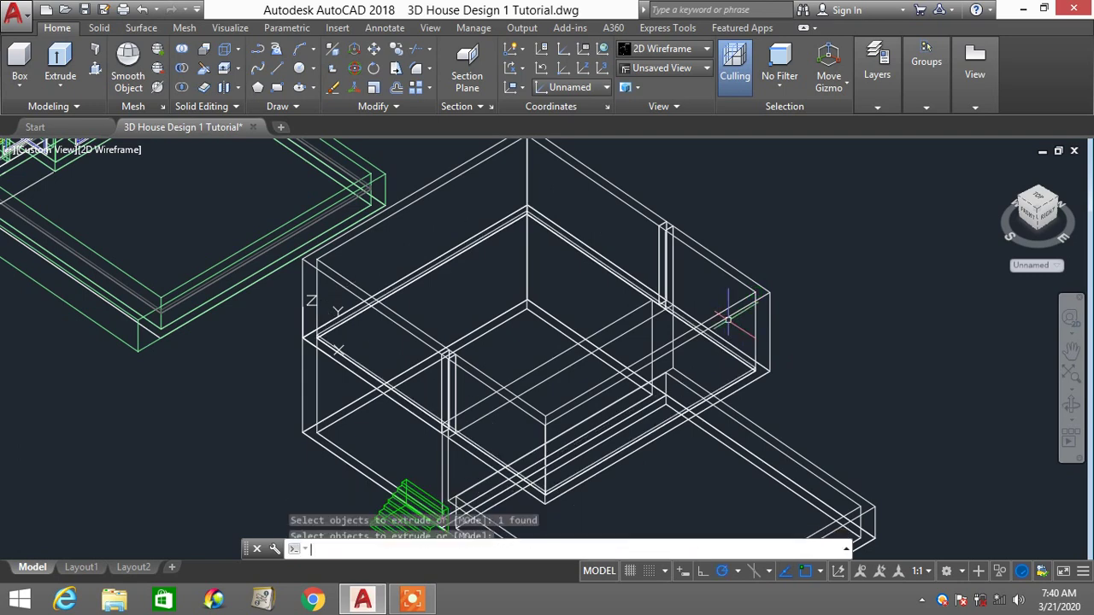
Display the model in the Conceptual style and set the upper floor slab's color to Yellow
click(682, 51)
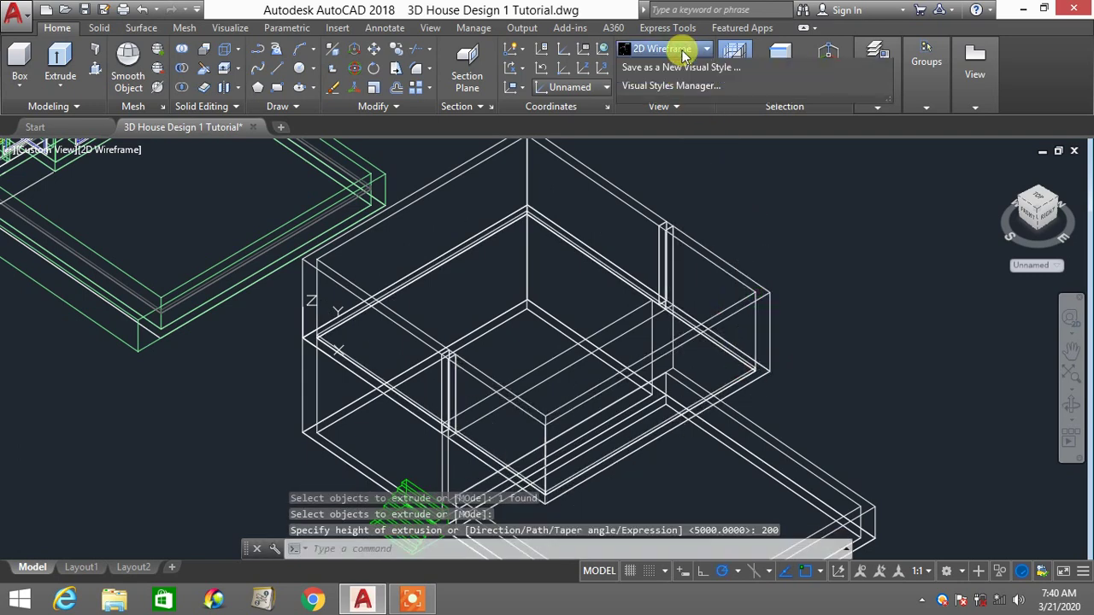
click(720, 88)
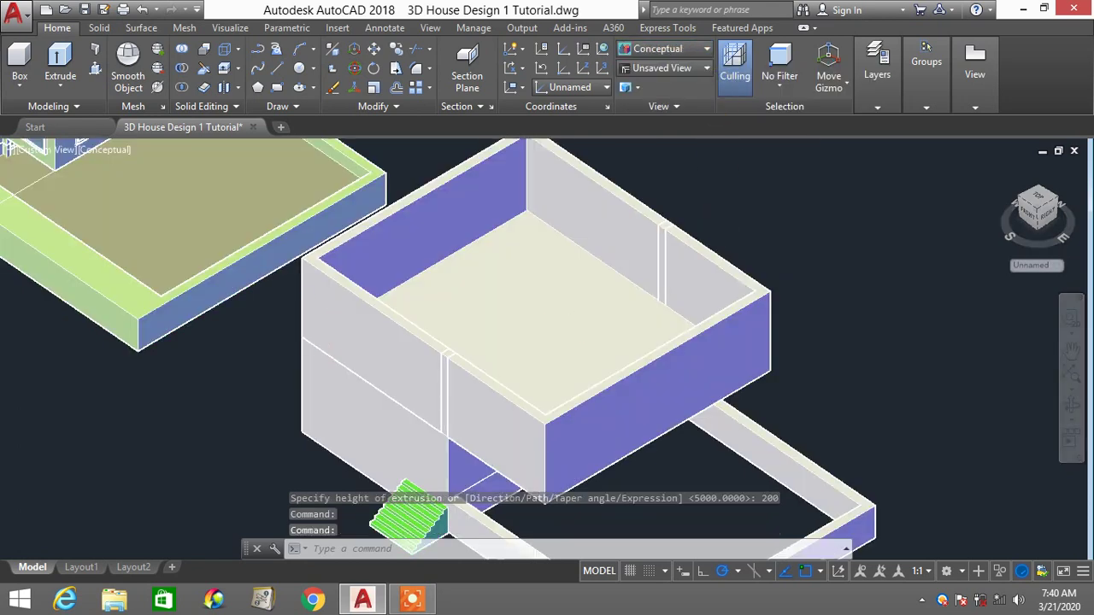
scroll(481, 325, down, 2)
click(528, 299)
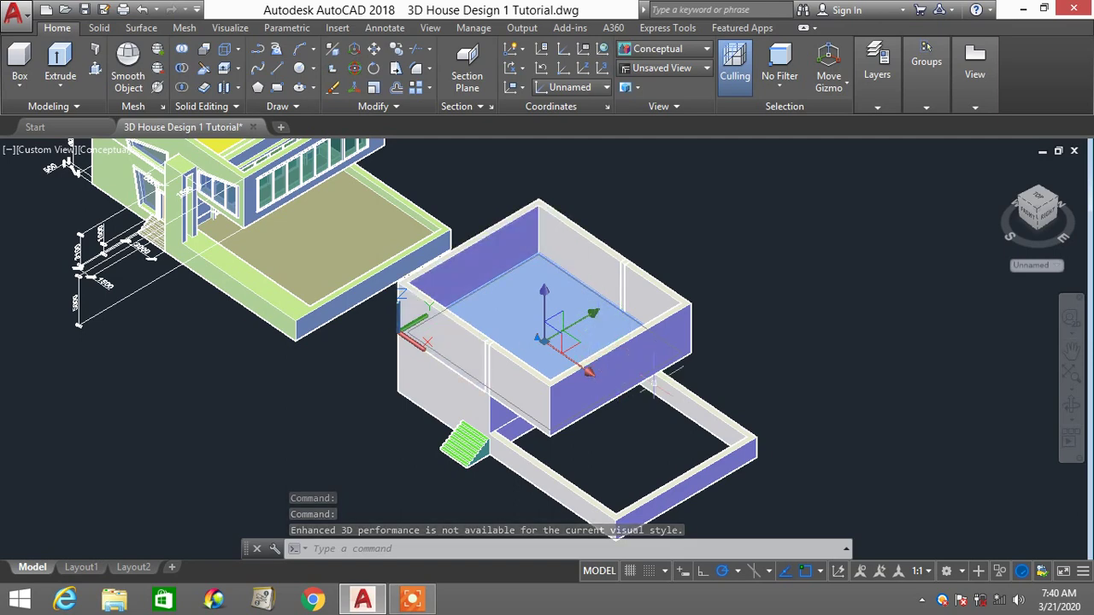
right_click(769, 313)
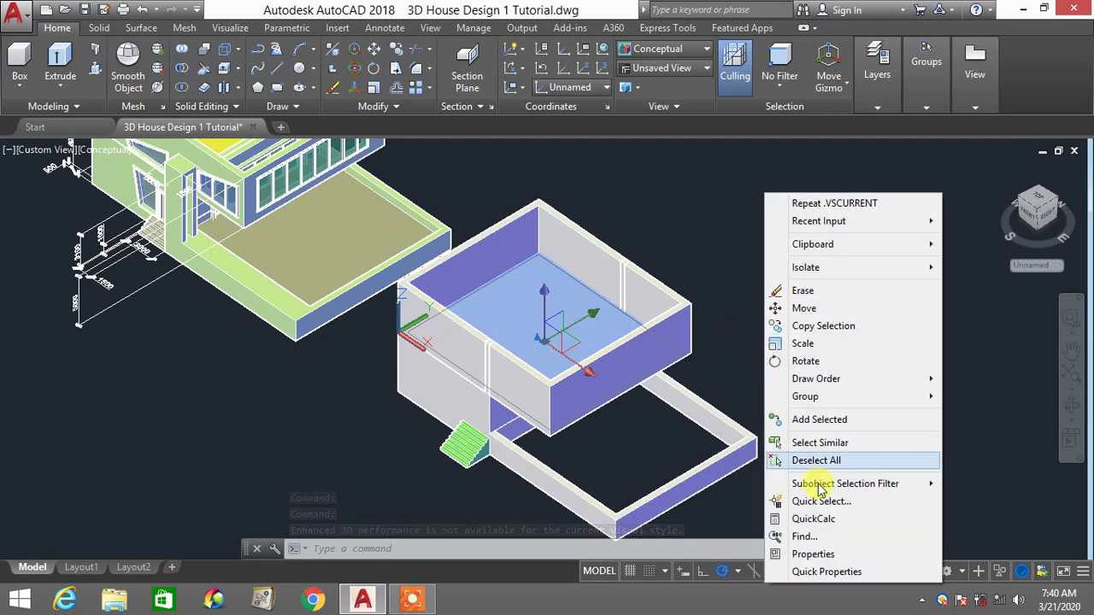
click(836, 554)
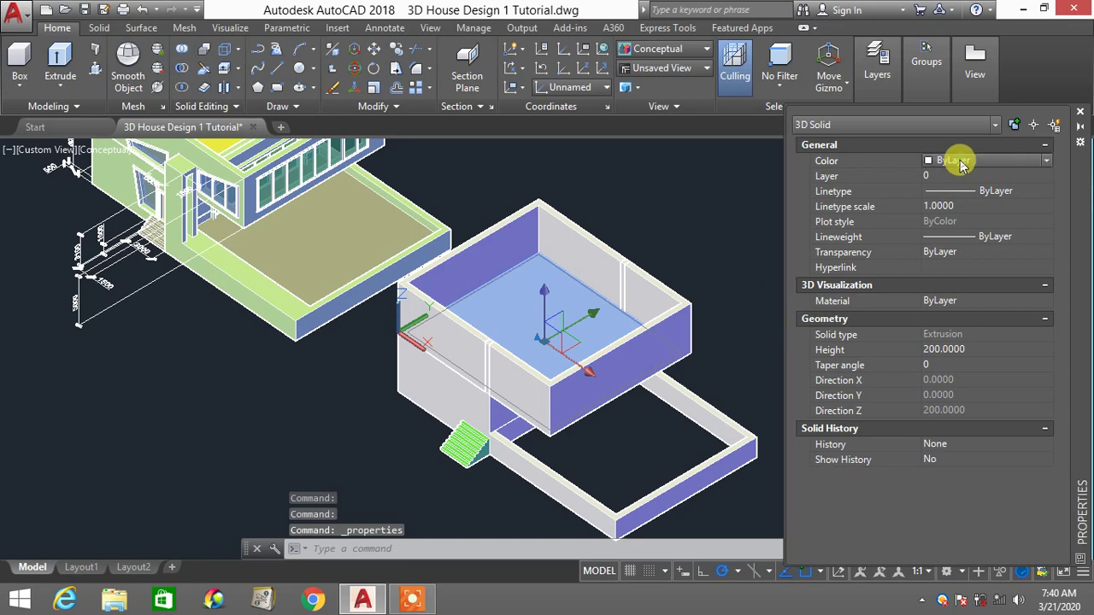
click(961, 164)
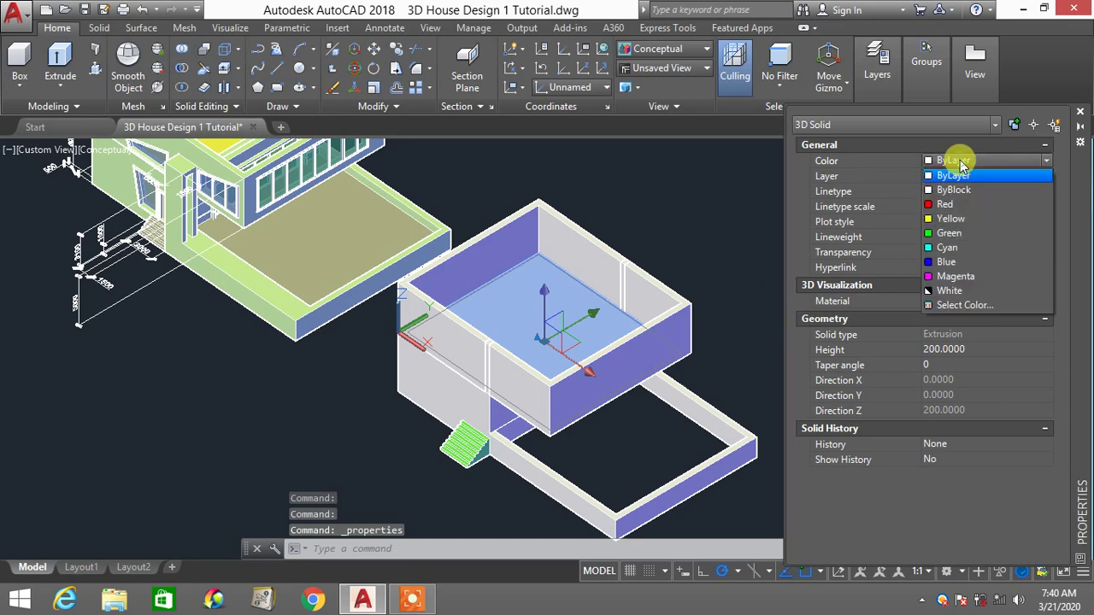
click(958, 220)
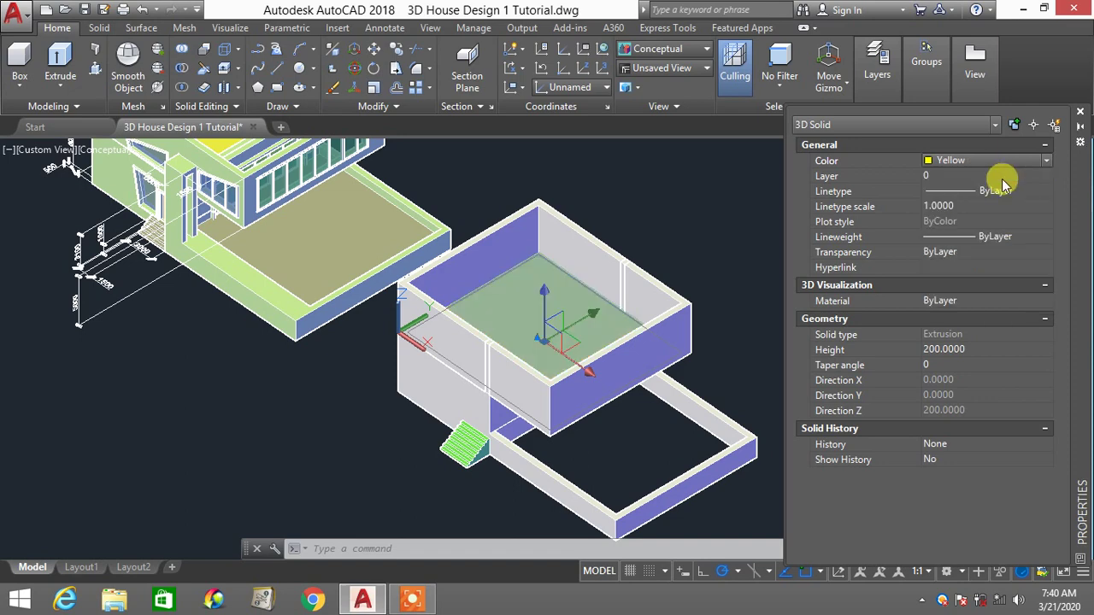
click(1080, 116)
key(Escape)
Set the model to the Top view and from there to the SE Isometric view, with the new house in view
scroll(516, 325, down, 3)
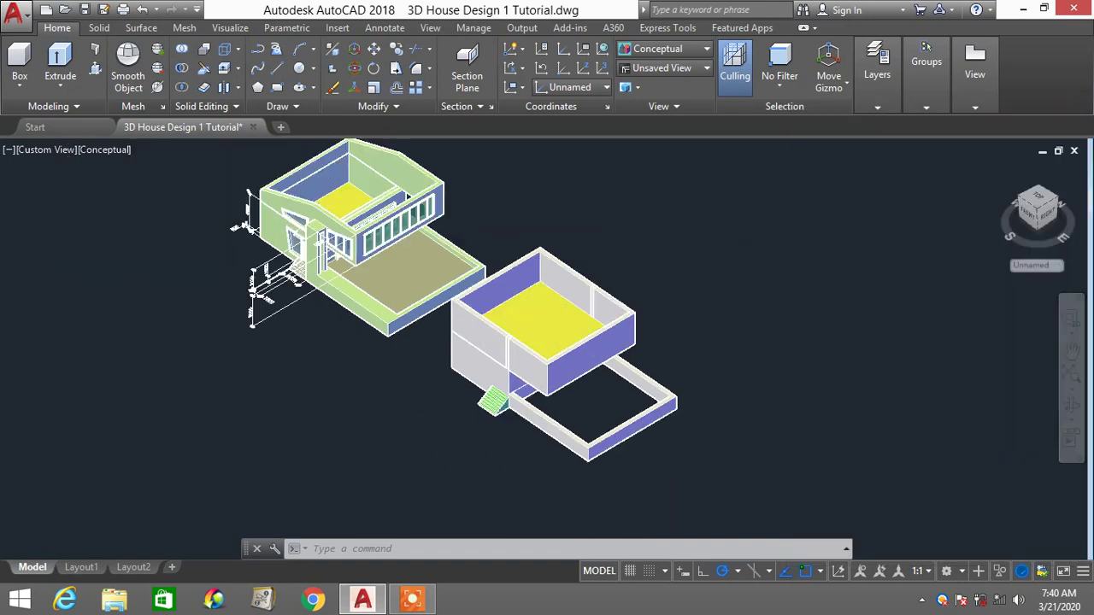
scroll(588, 356, up, 2)
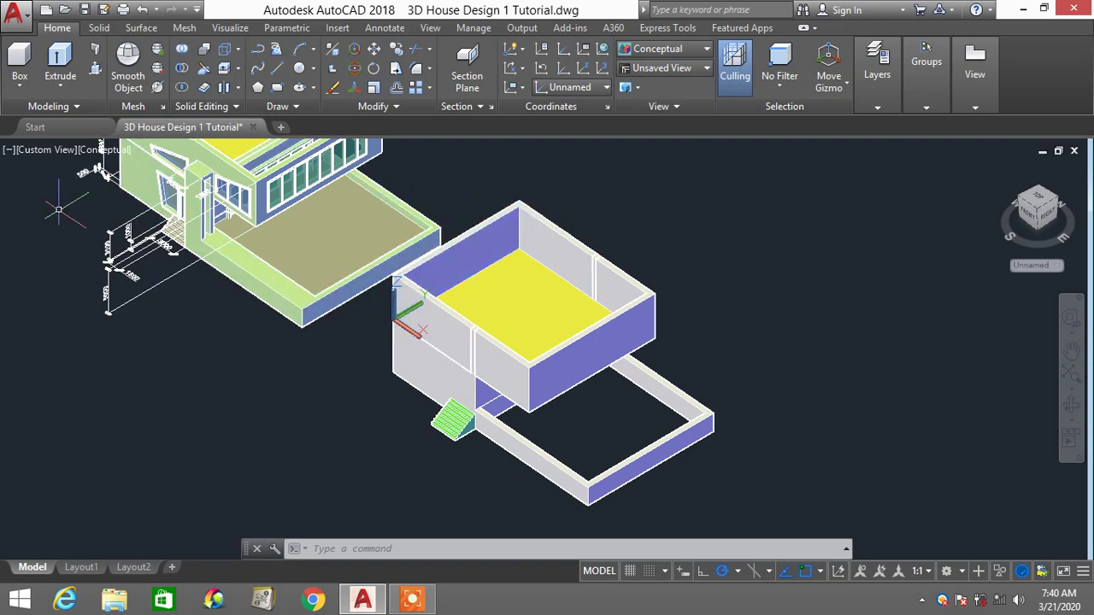
click(47, 151)
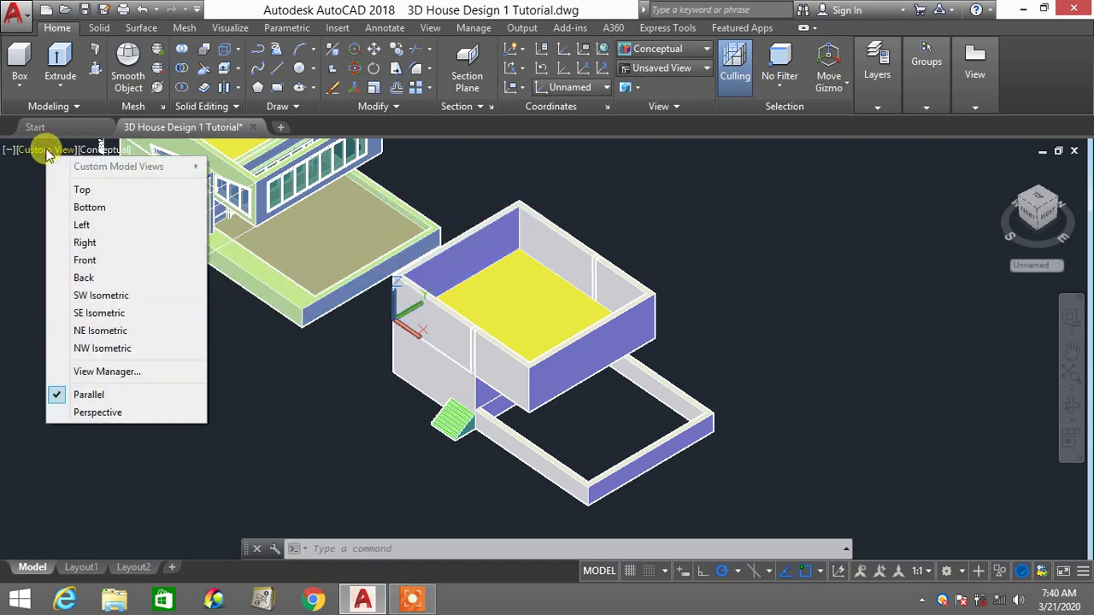
click(54, 188)
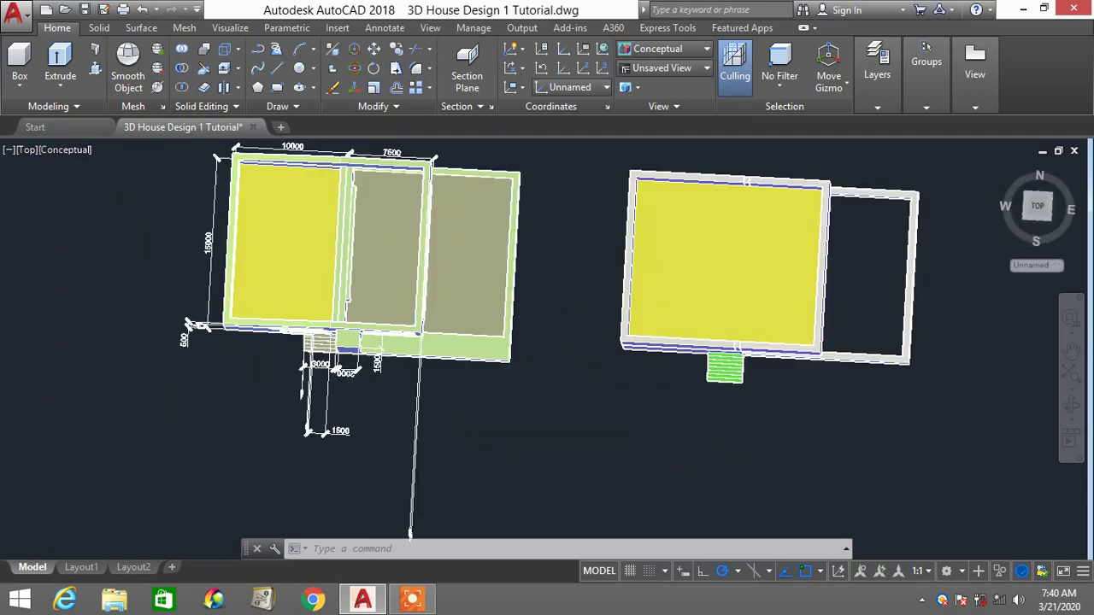
click(27, 151)
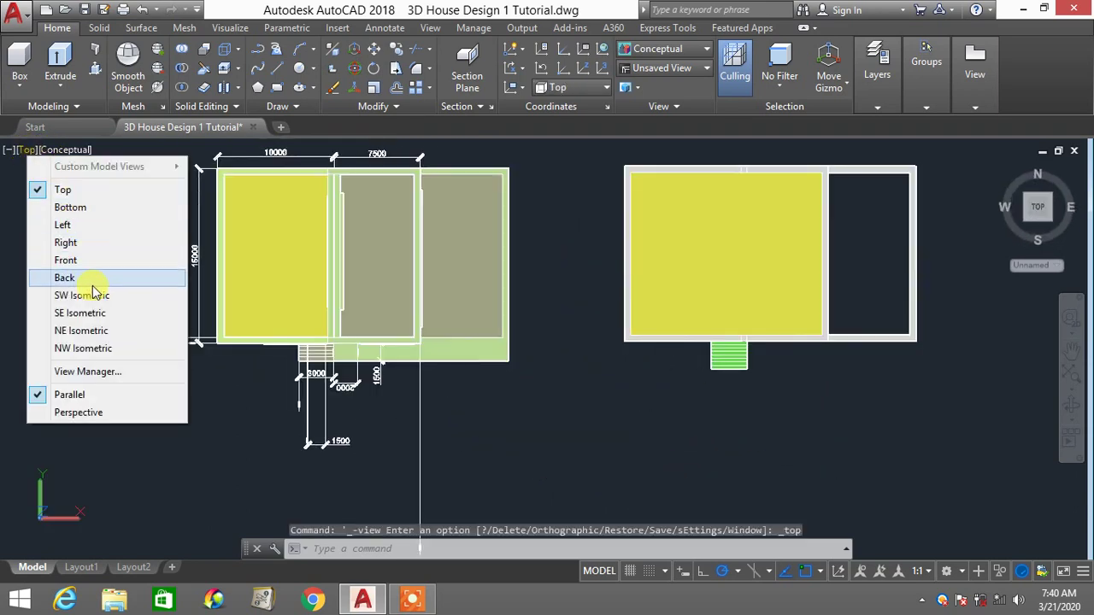
click(94, 314)
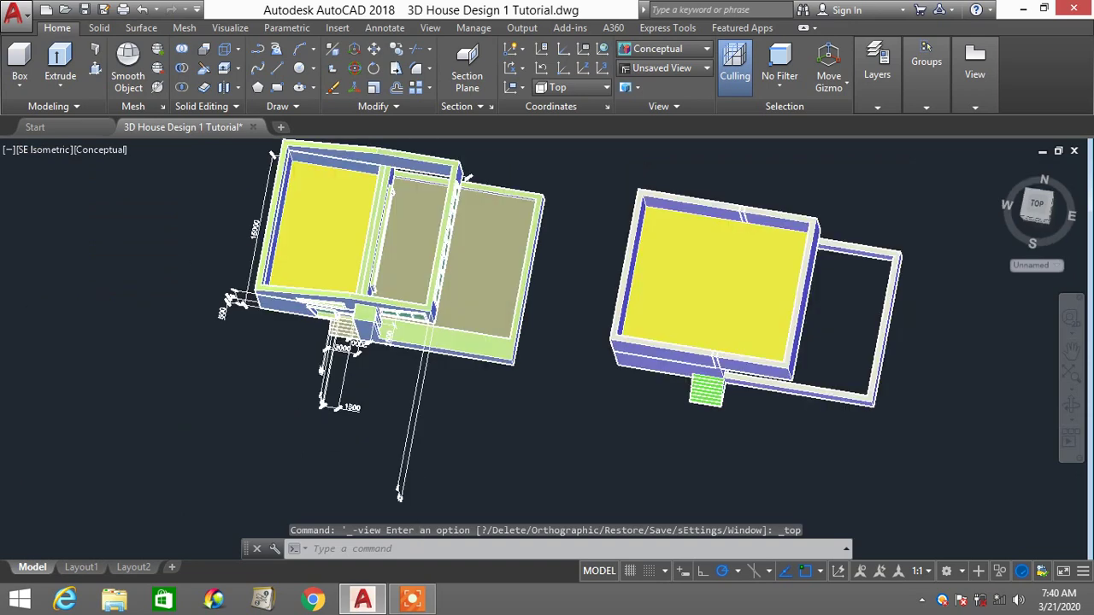
scroll(694, 425, up, 2)
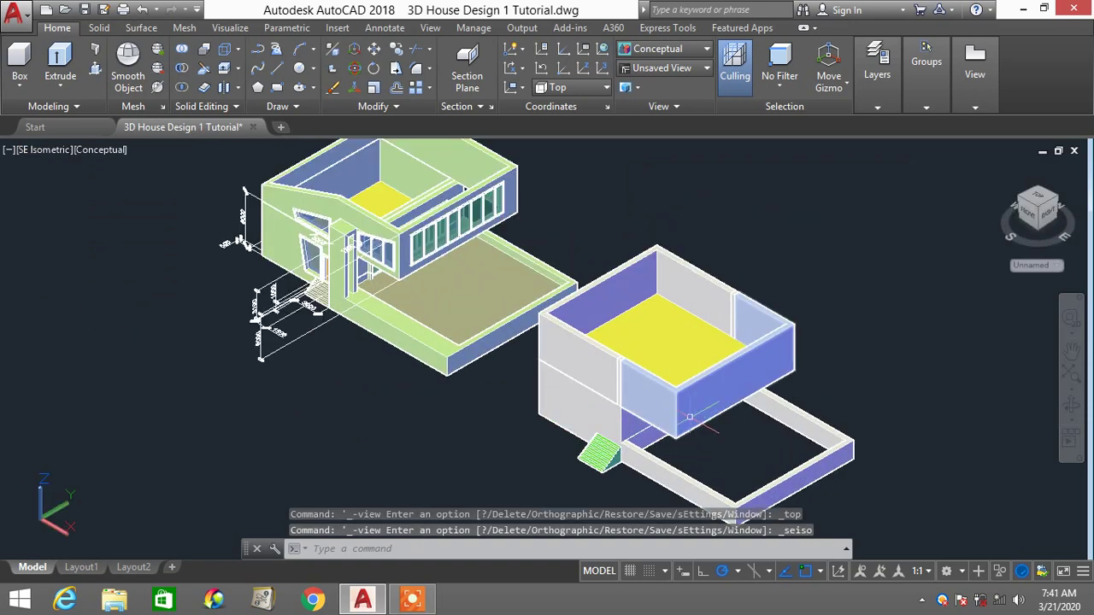
middle_drag(689, 416, 540, 339)
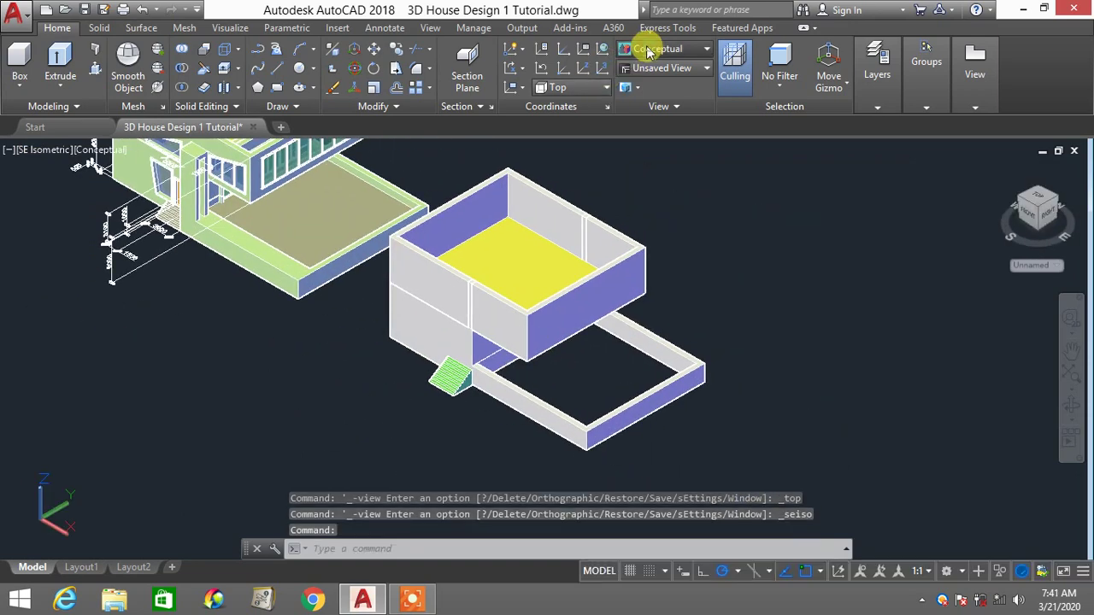
In the 2D Wireframe style, draw a rectangle between opposite inner wall corners at the base of the ground floor
click(653, 48)
click(654, 48)
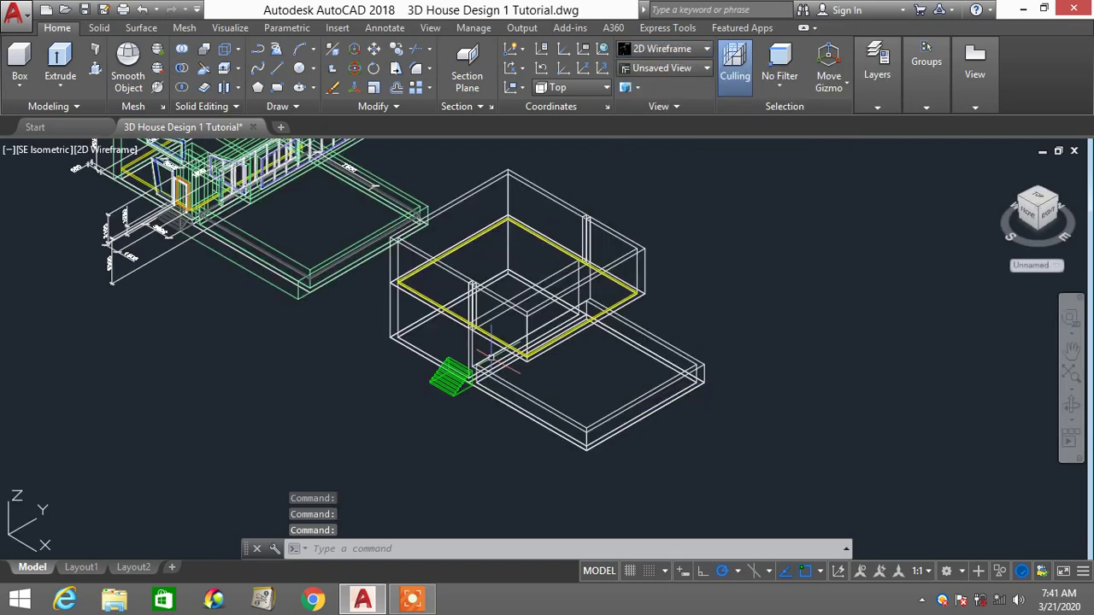
scroll(475, 372, up, 2)
text(rec)
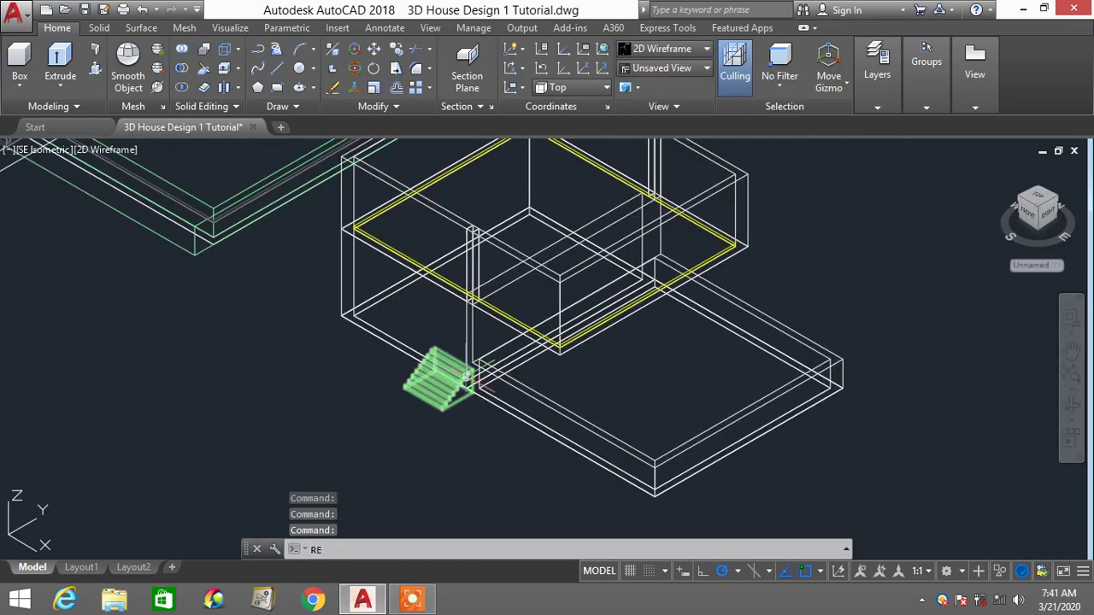
key(Return)
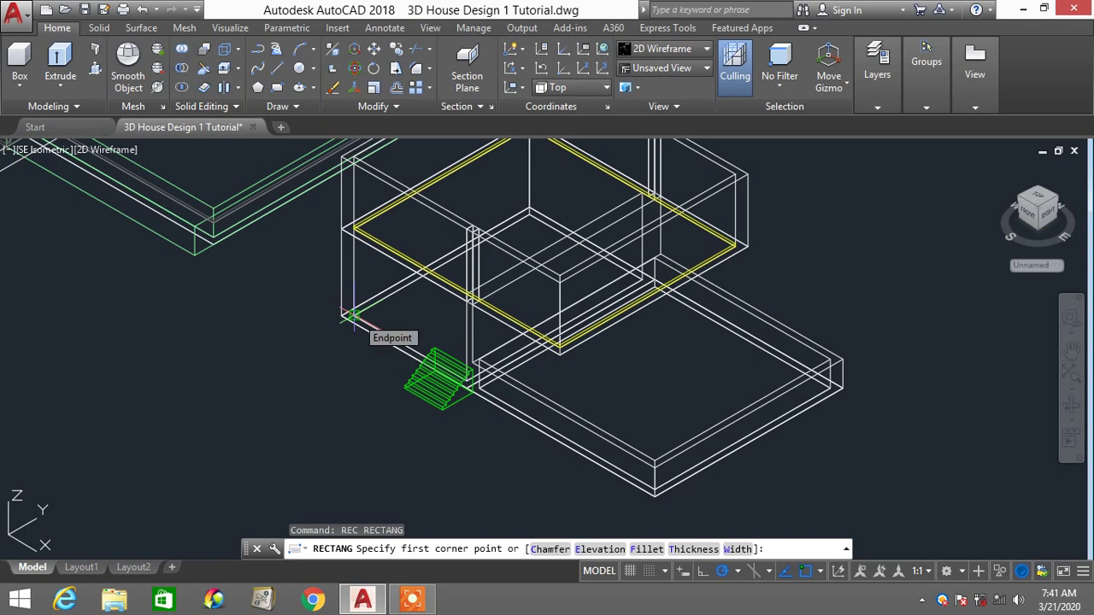
click(352, 313)
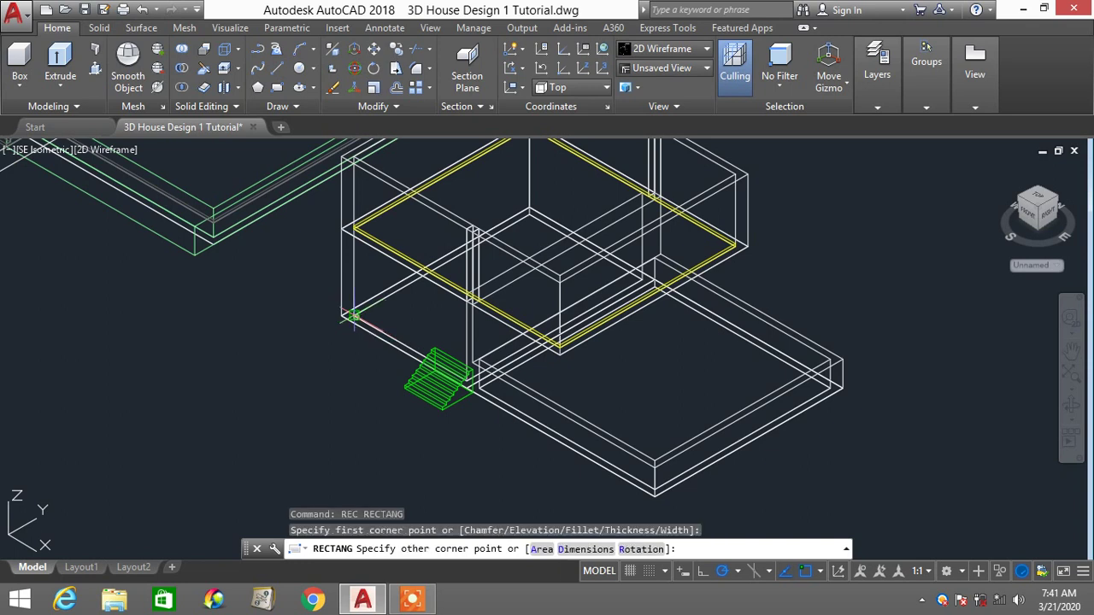
click(839, 375)
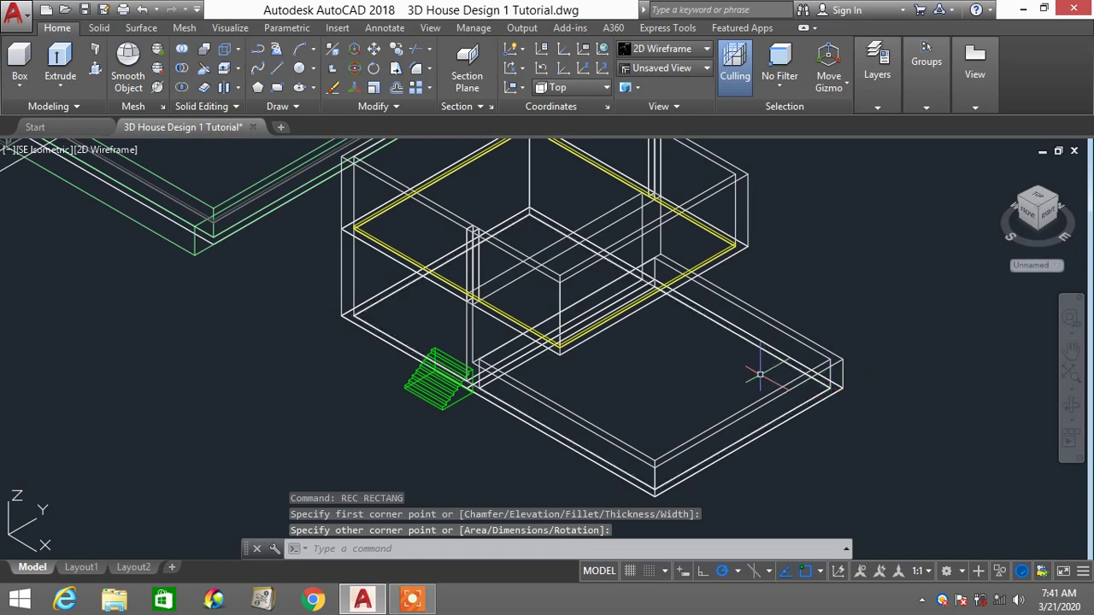
Extrude the ground-floor rectangle to a height of 200 to form the floor slab
text(ext)
key(Return)
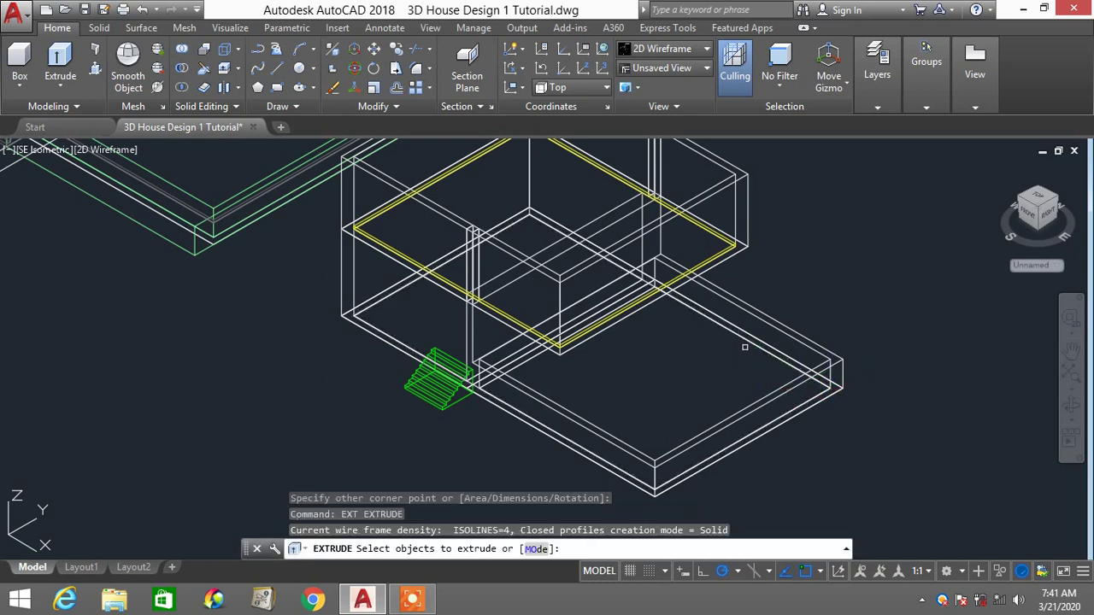
click(753, 343)
key(Return)
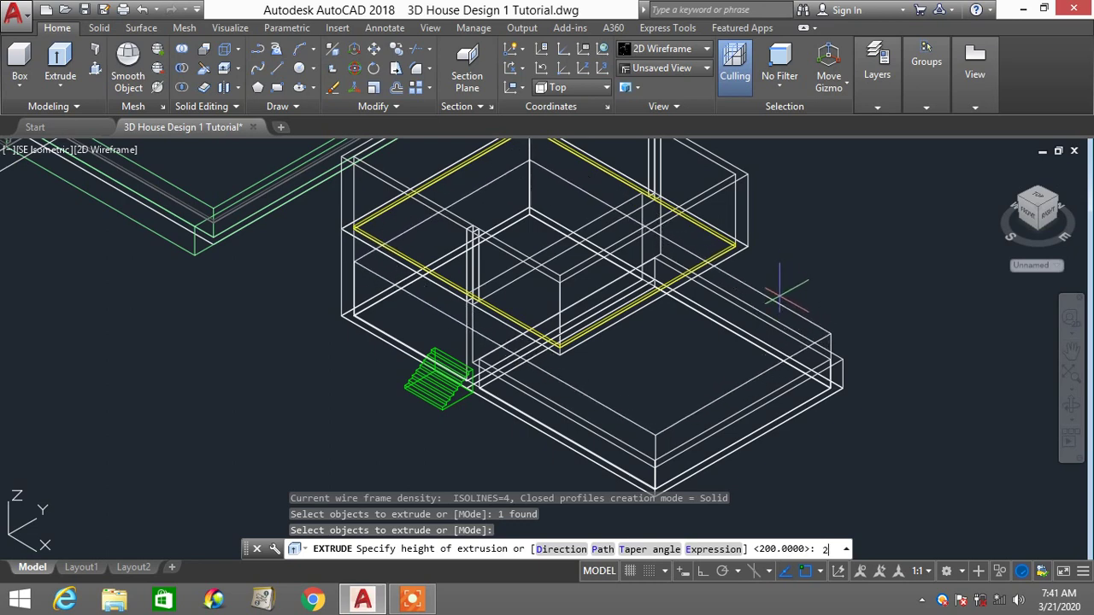
text(00)
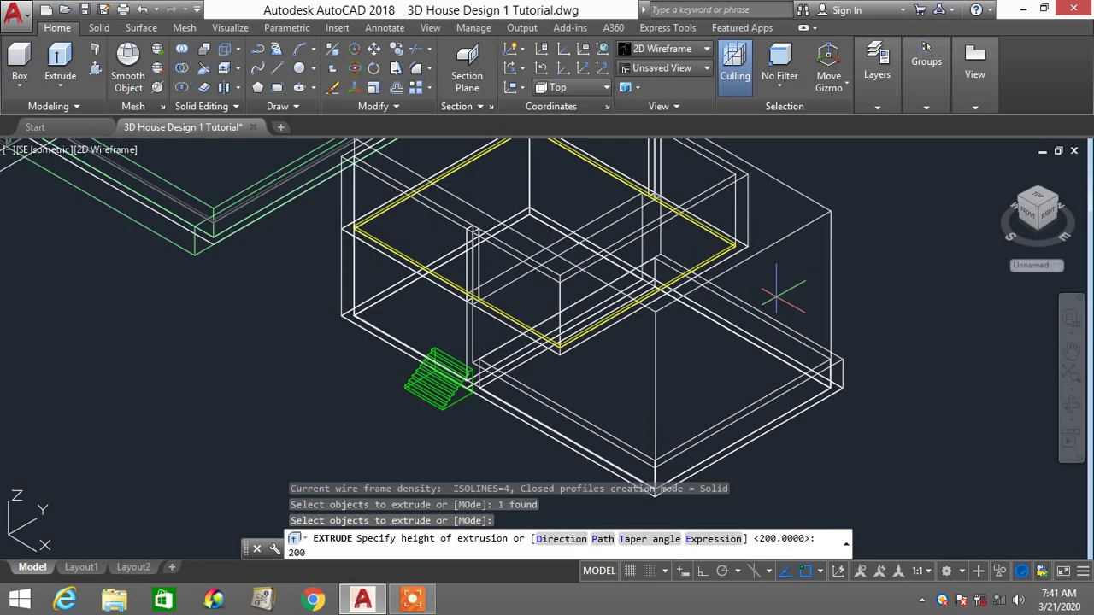
key(Return)
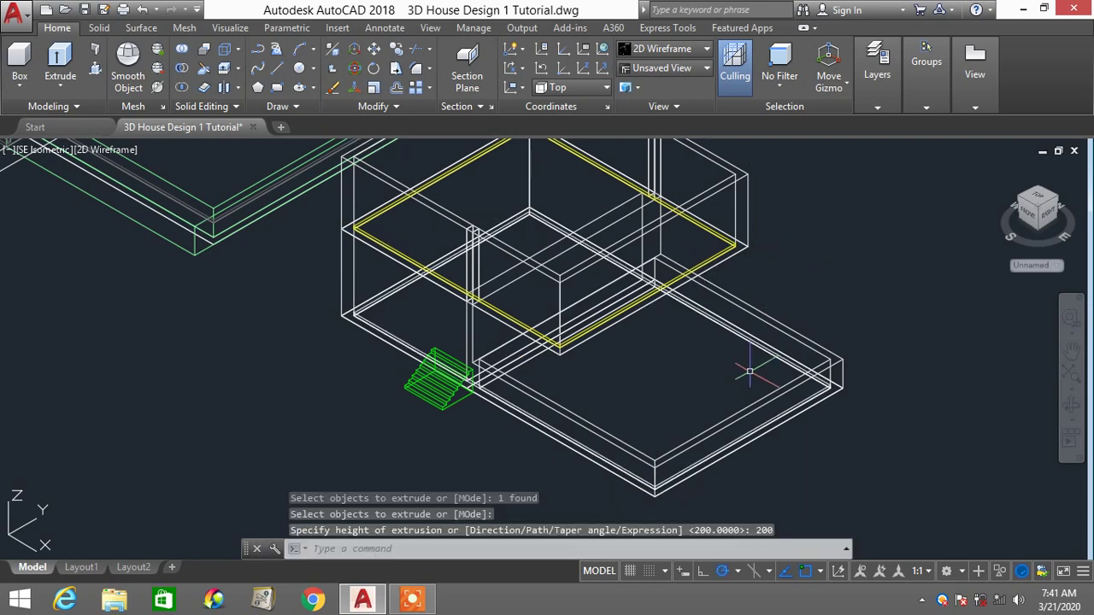
Display the model in the Conceptual style and set the ground floor slab's color to Yellow
click(662, 49)
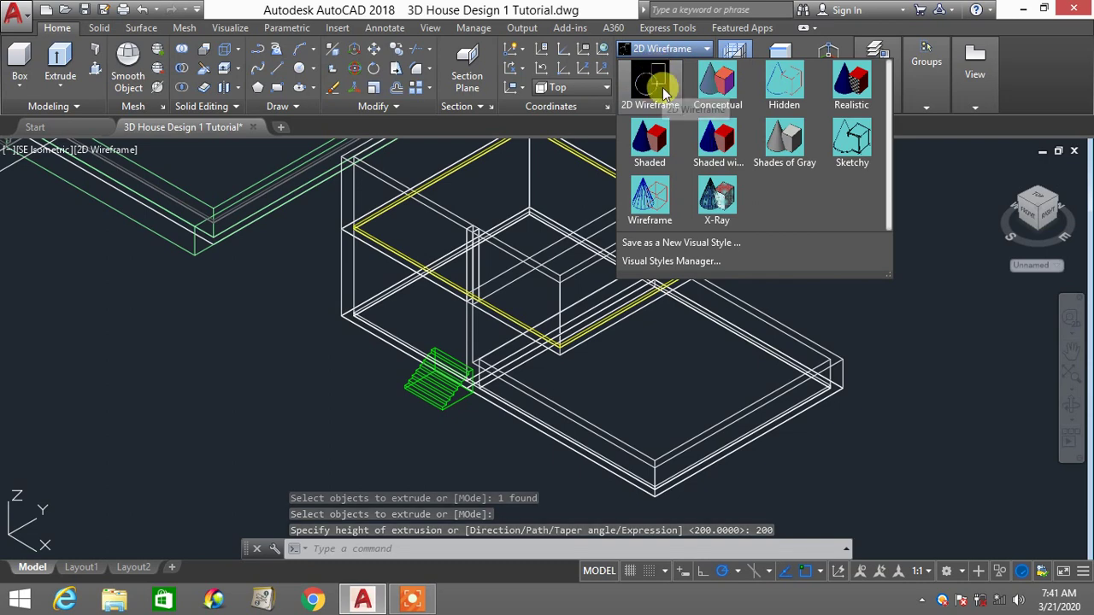
click(716, 81)
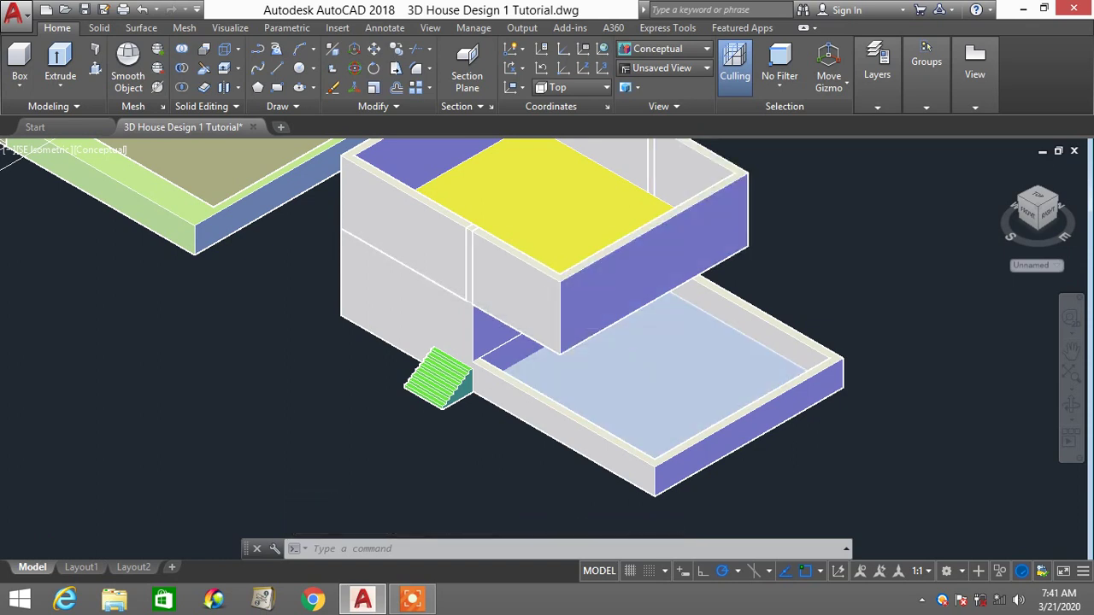
scroll(645, 369, down, 2)
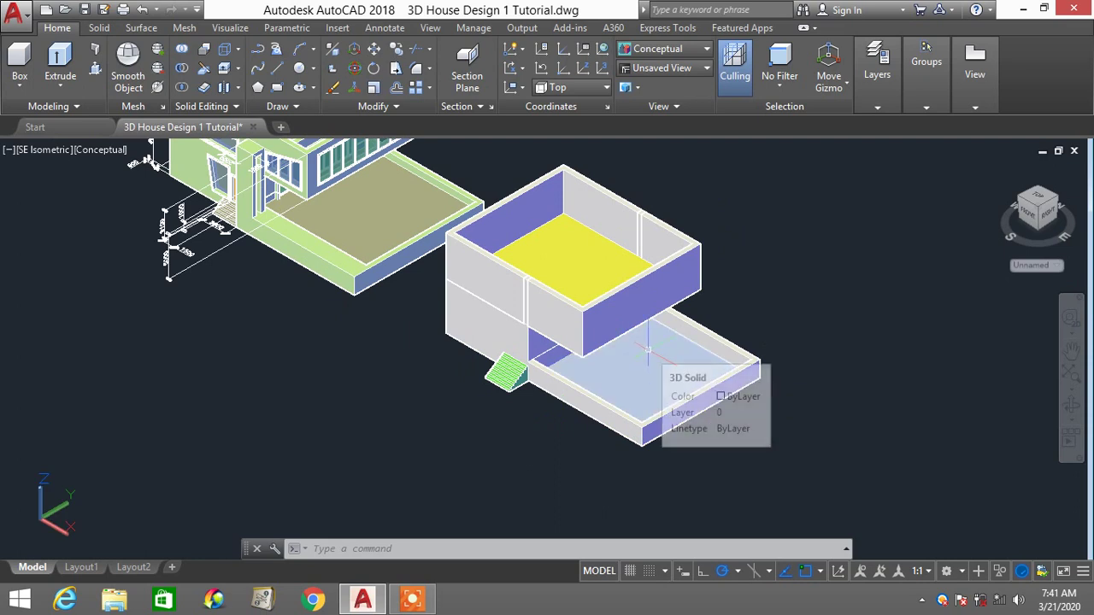
click(646, 358)
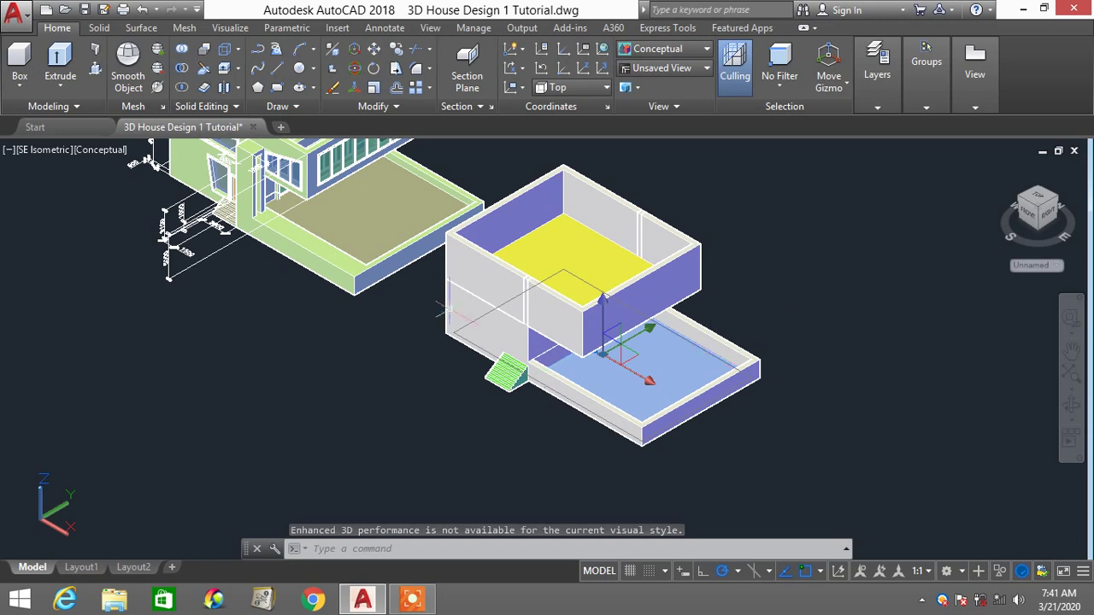
right_click(659, 352)
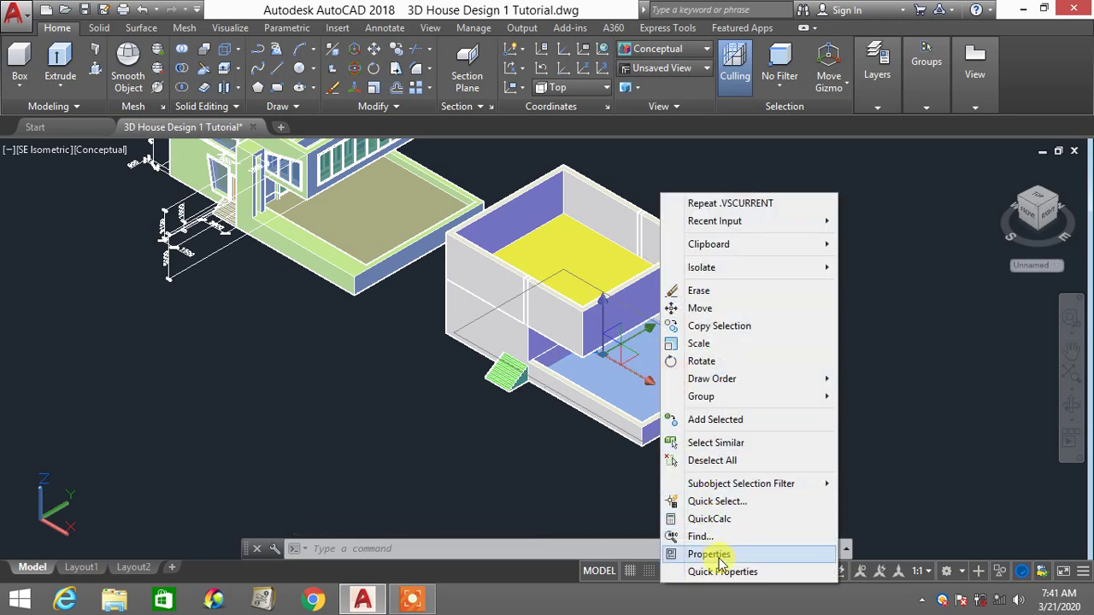
click(712, 554)
click(972, 162)
click(971, 162)
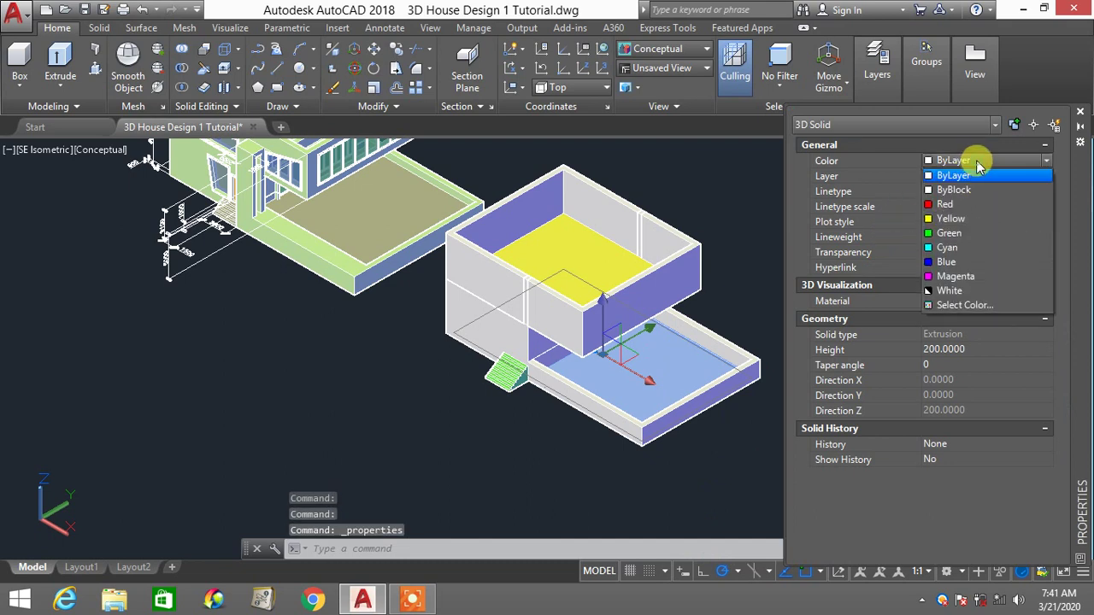
click(962, 220)
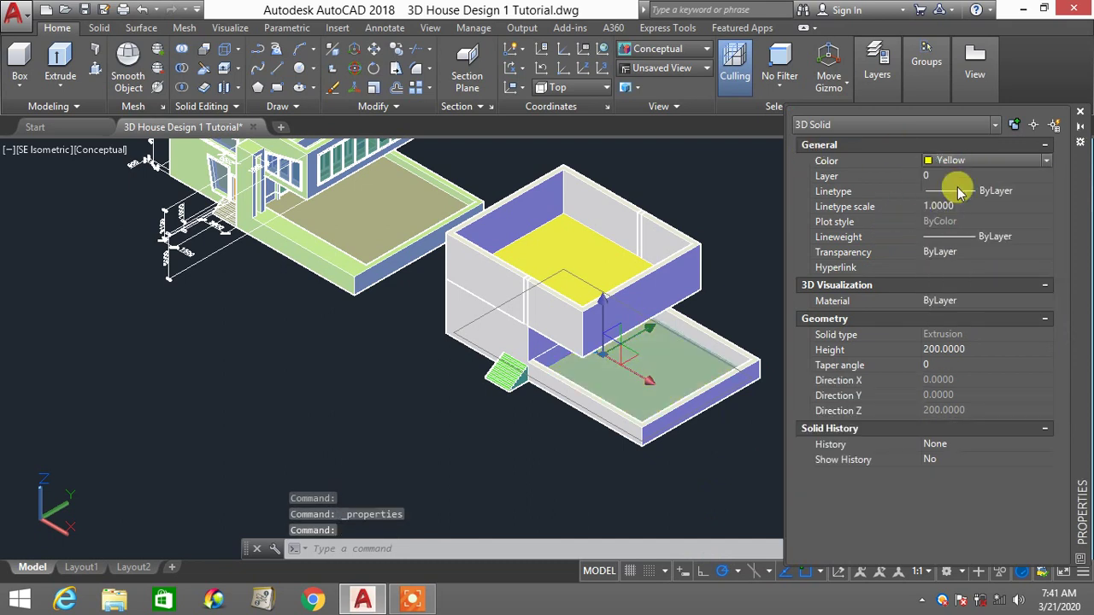
click(1083, 113)
key(Escape)
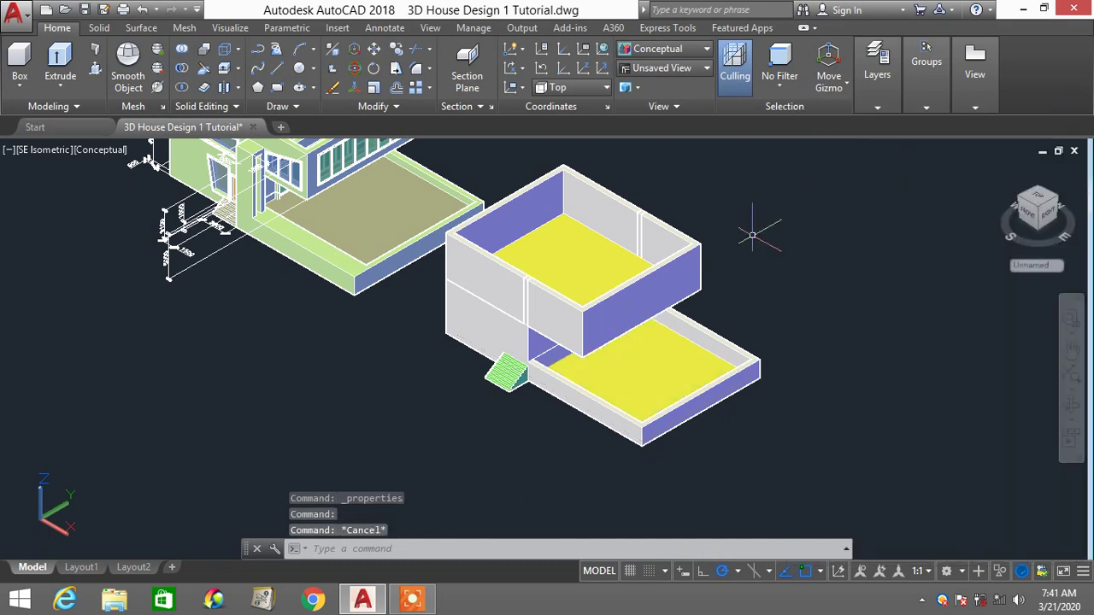
Examine the column beside the reference house's entrance stairs and compare that spot with the new house
middle_drag(575, 313, 693, 346)
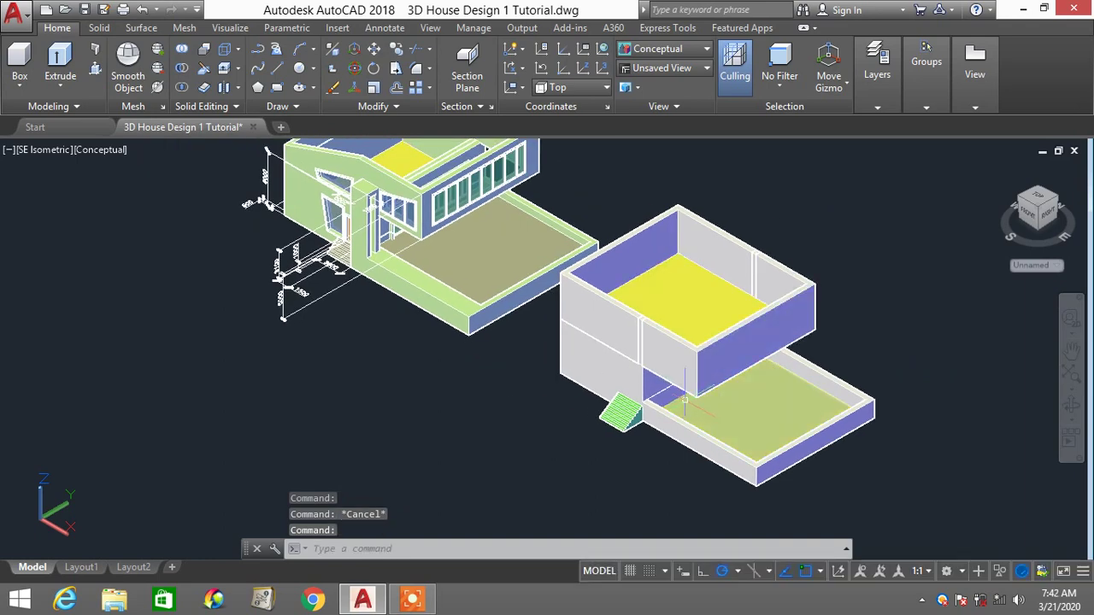
shift+middle_drag(685, 399, 718, 318)
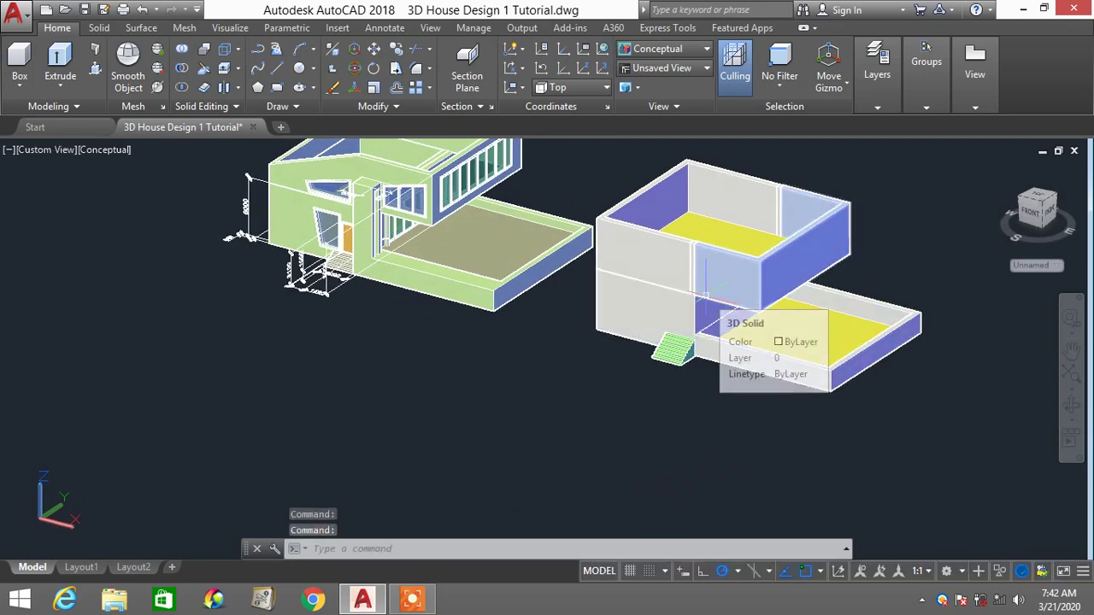
scroll(406, 211, up, 3)
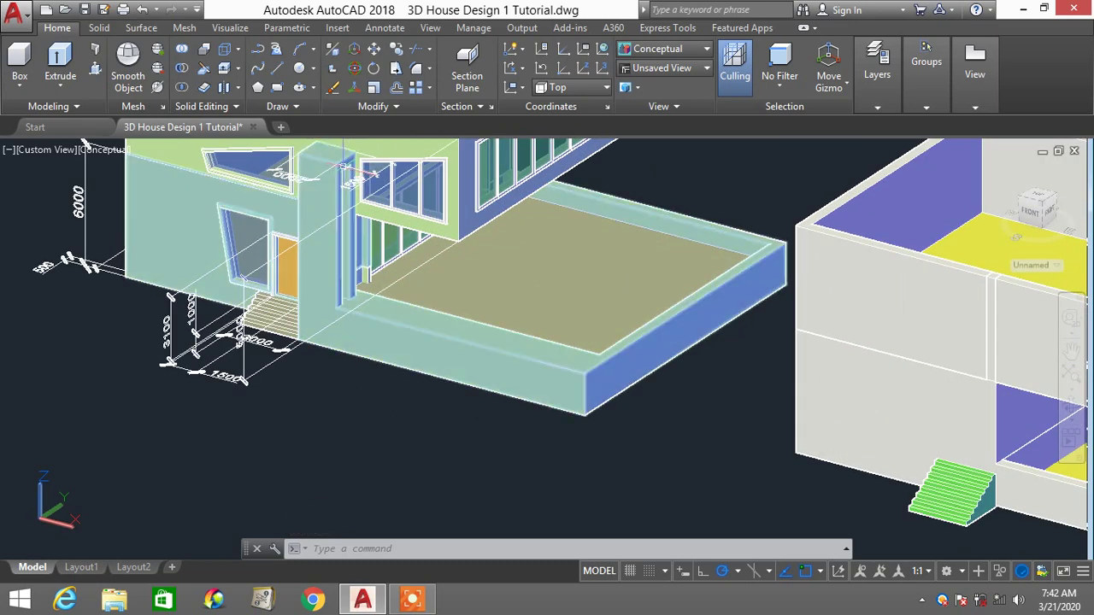
scroll(350, 175, down, 3)
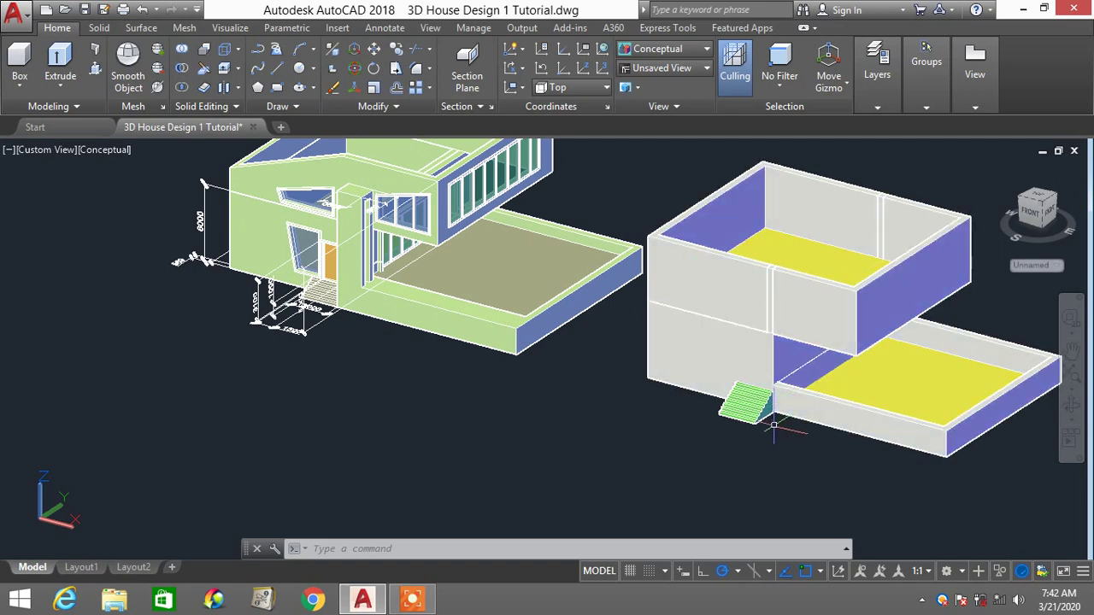
scroll(774, 410, up, 3)
middle_drag(732, 427, 710, 439)
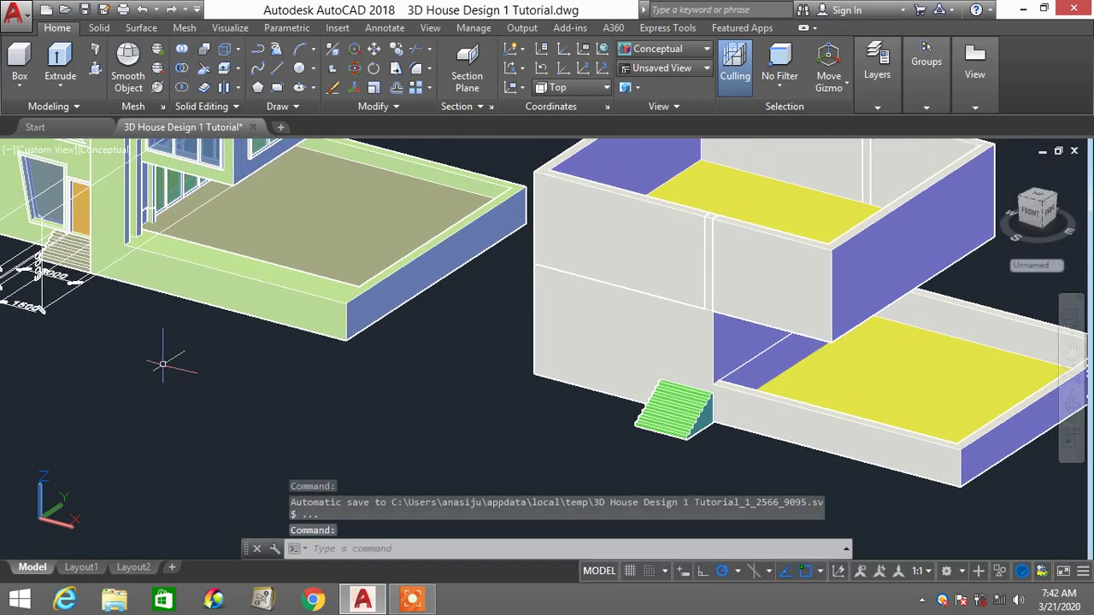
scroll(205, 308, down, 3)
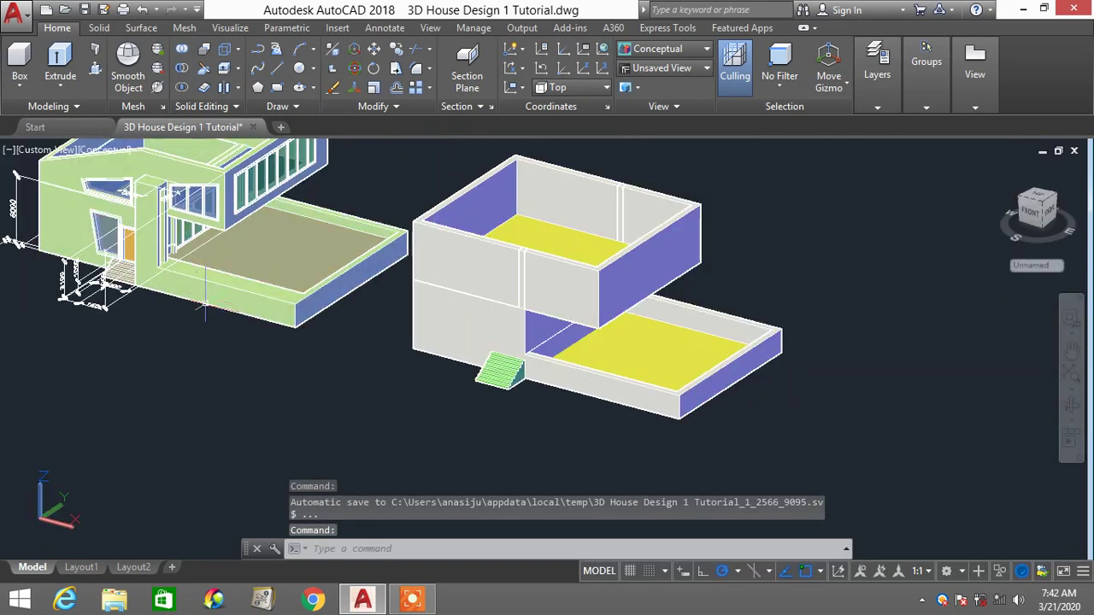
click(219, 310)
Draw a box as a column from the wall corner beside the entrance stairs, raising it freehand to upper-floor level with object snap off
text(BOX)
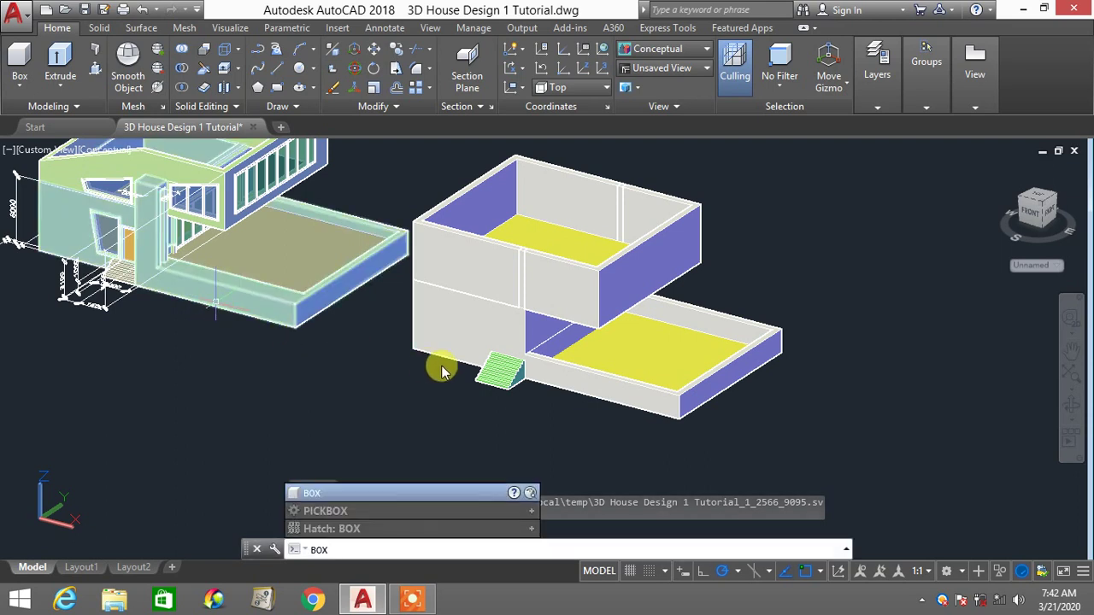
key(Return)
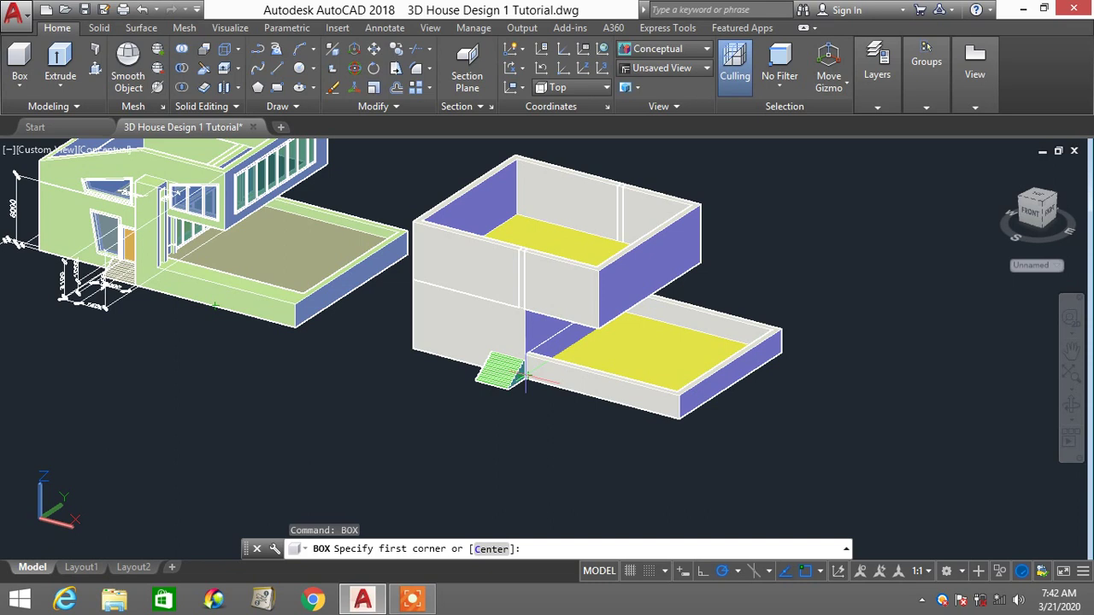
scroll(525, 374, up, 2)
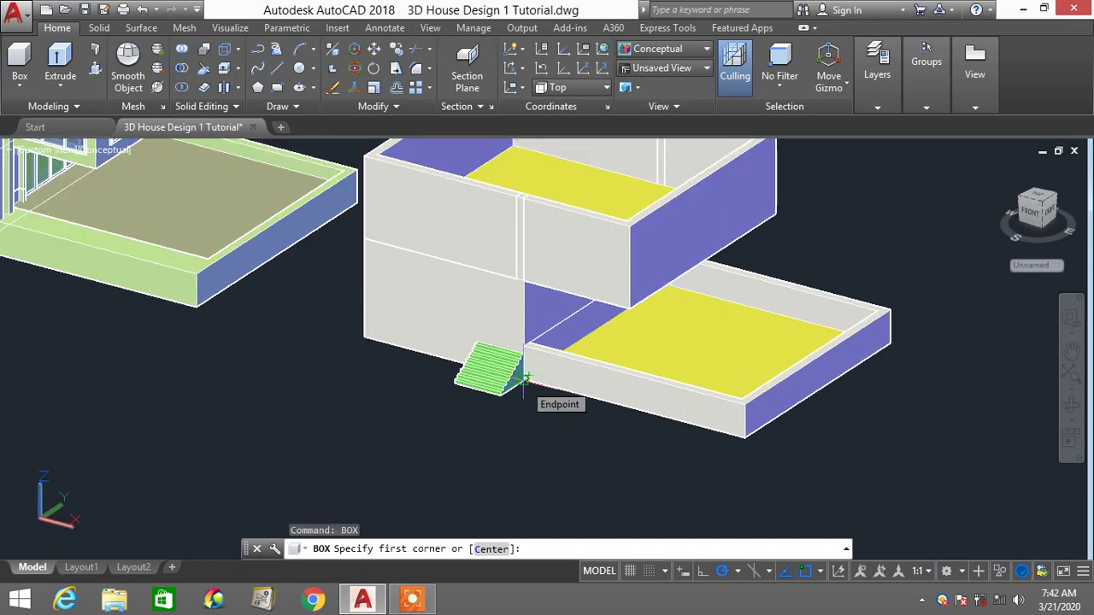
click(526, 377)
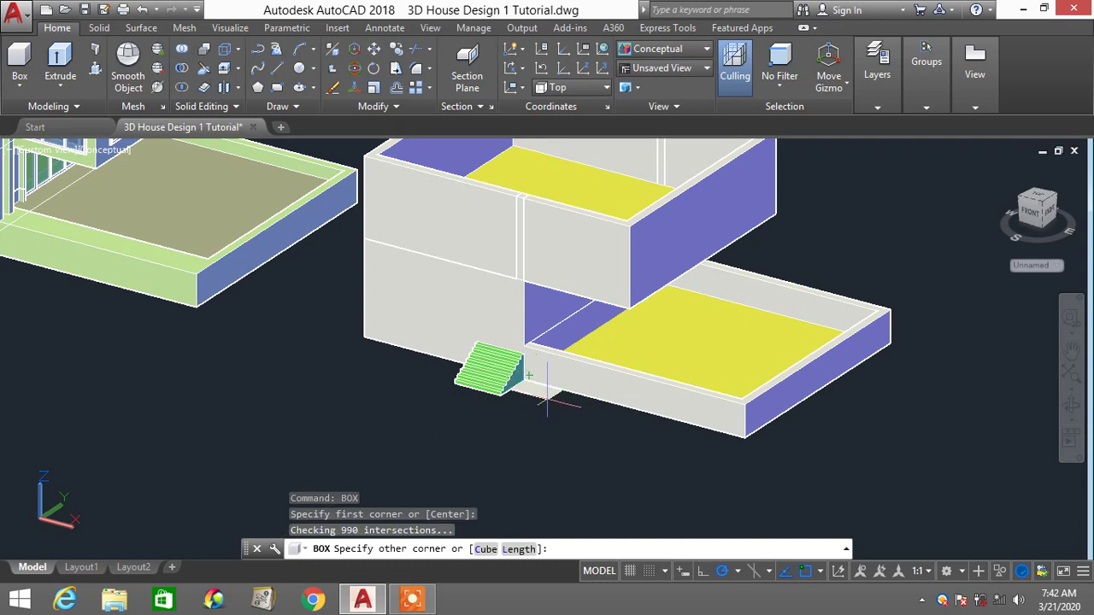
click(546, 401)
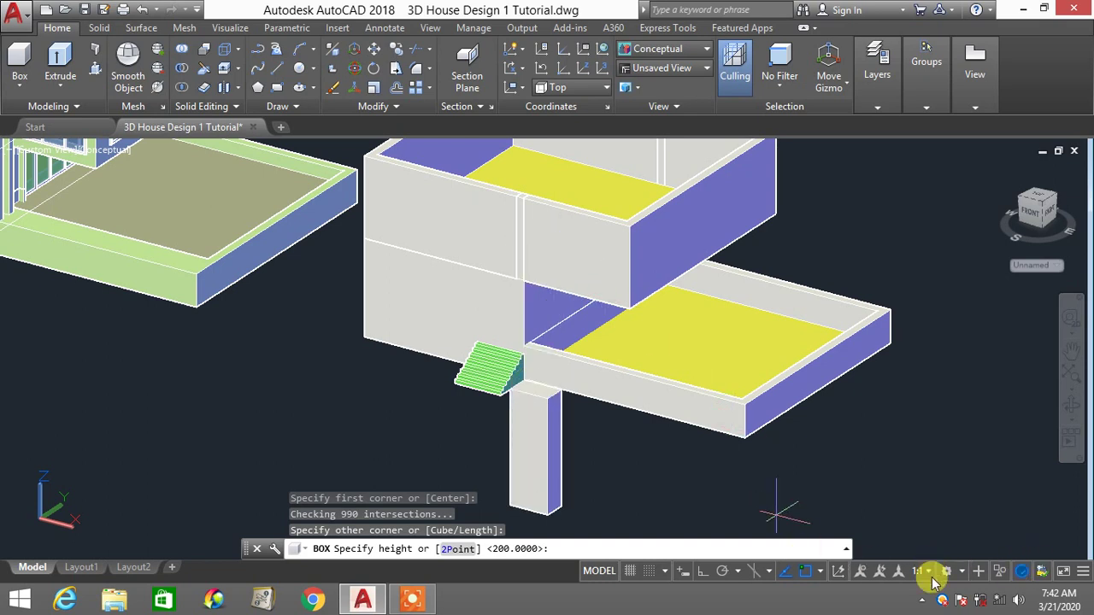
click(806, 574)
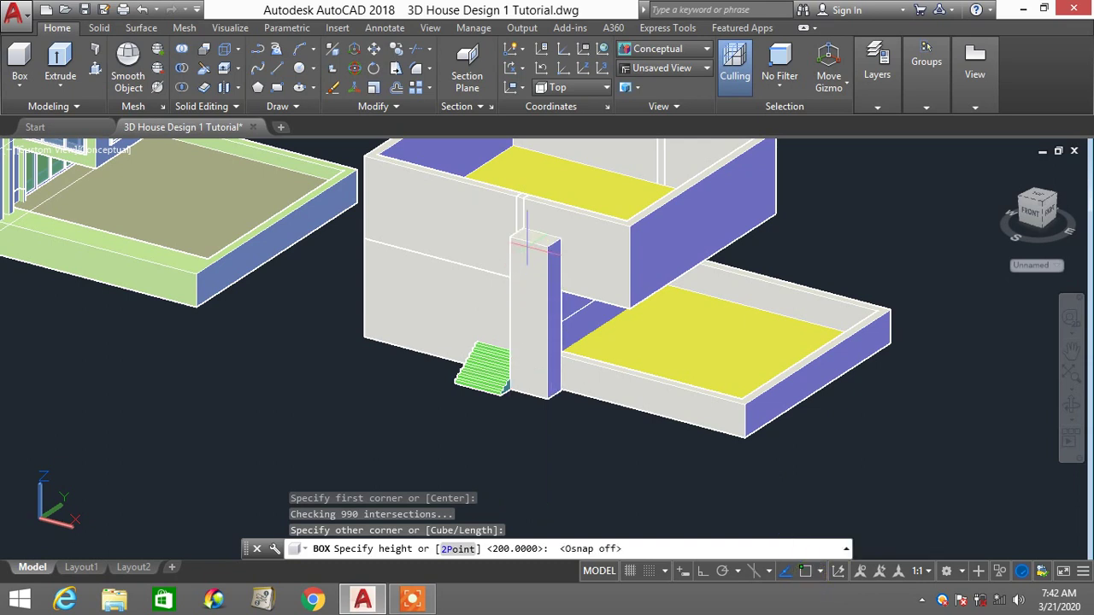
scroll(539, 246, down, 2)
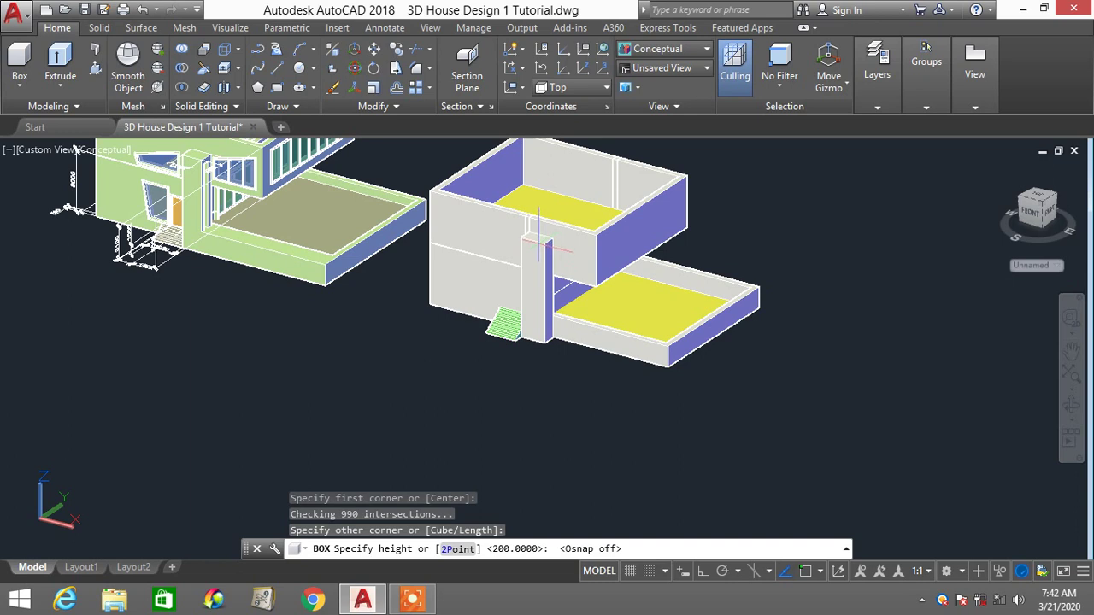
click(539, 245)
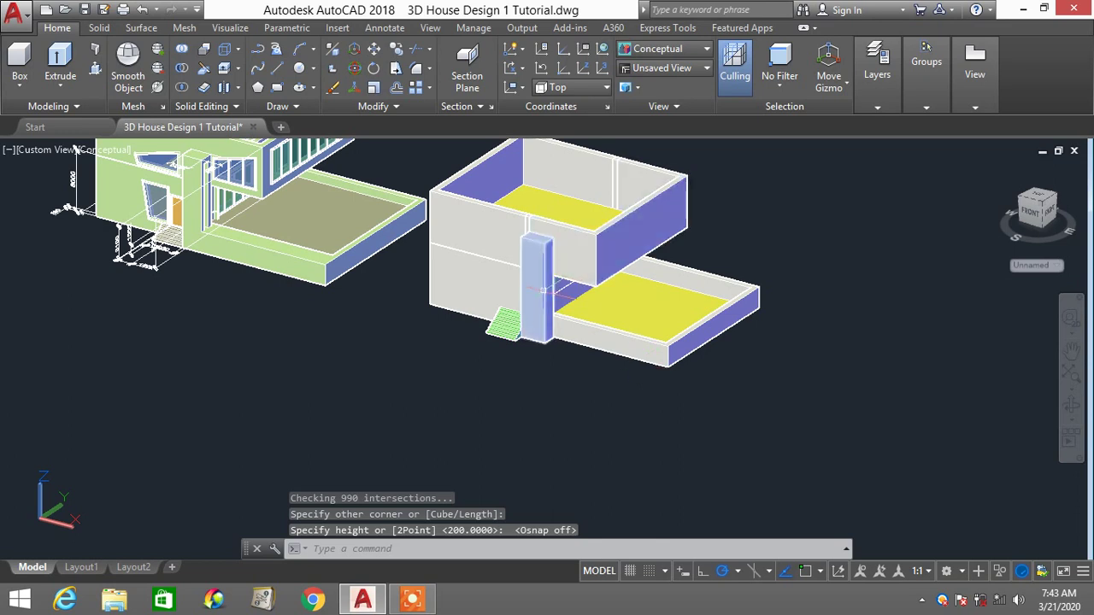
Try to draw a box along the front of the low terrace wall, from the column's outer base corner to the wall's end corner
scroll(554, 321, up, 2)
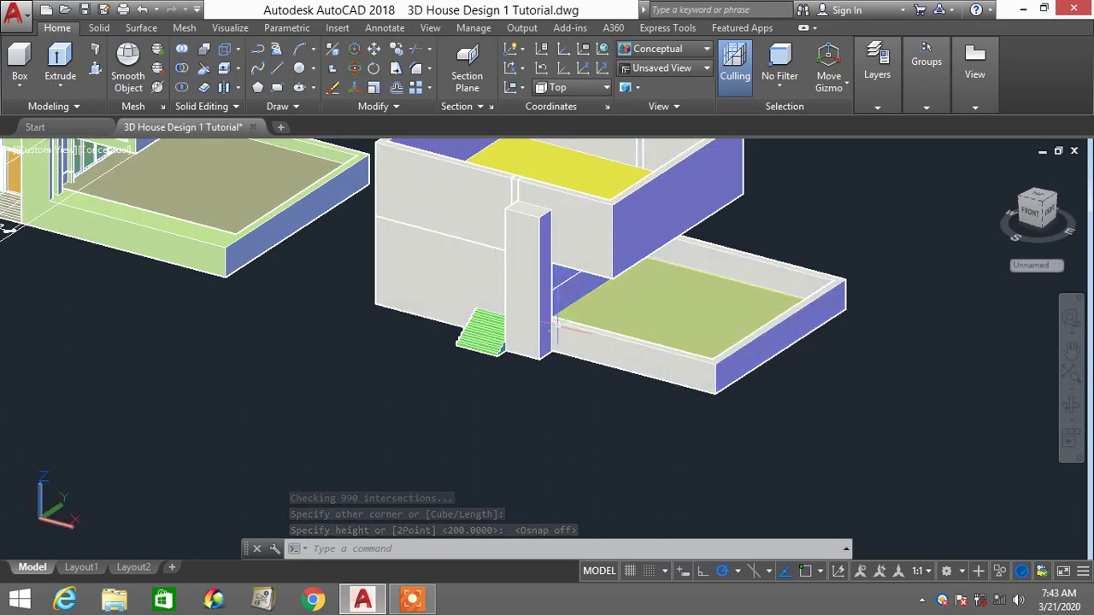
scroll(554, 321, up, 2)
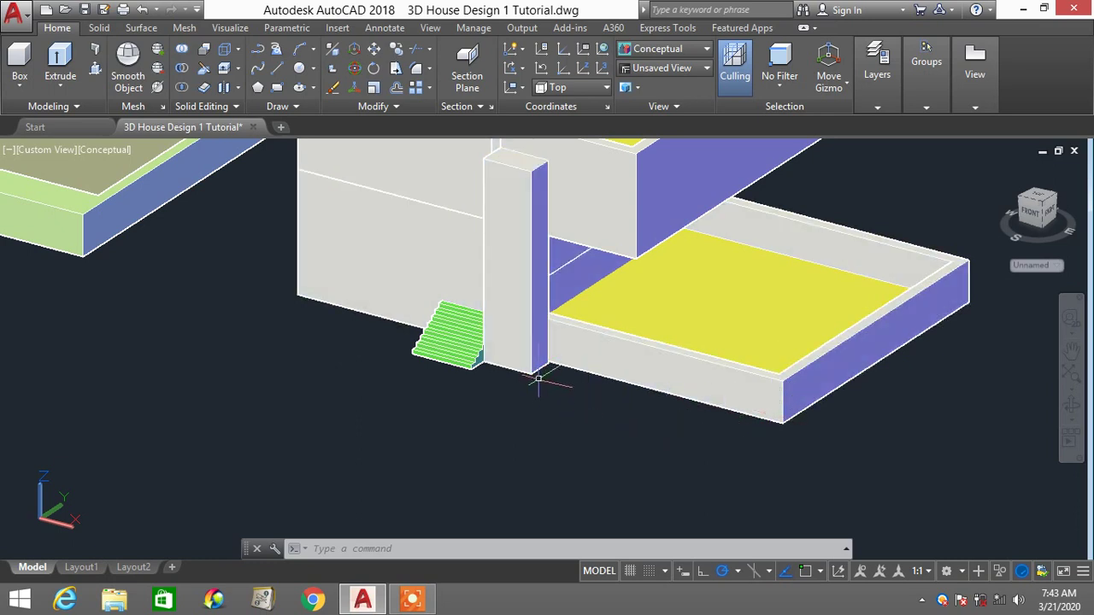
text(BOX)
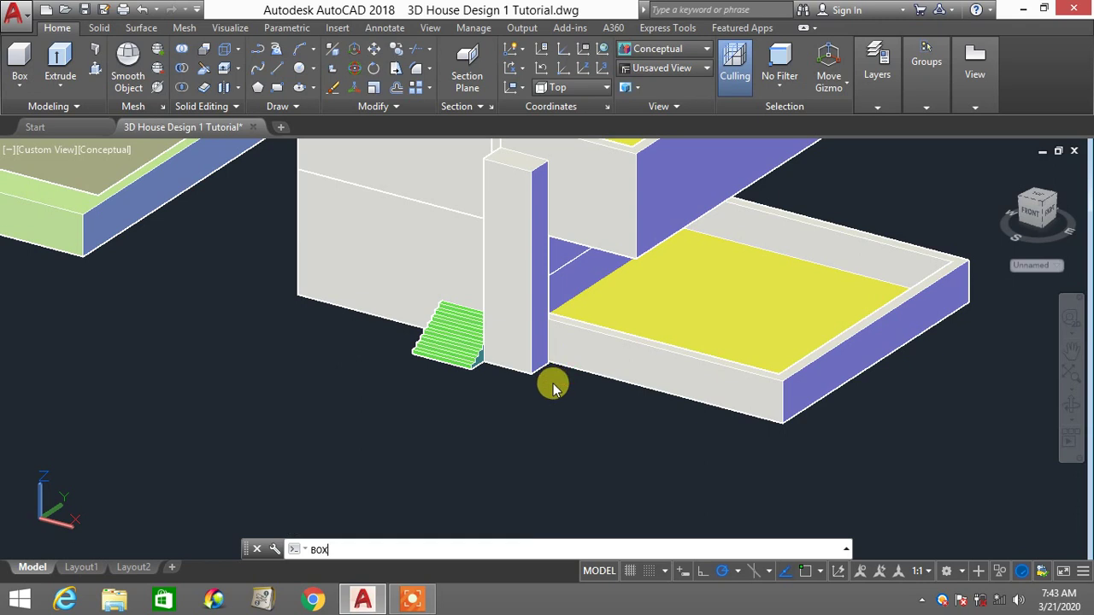
key(Return)
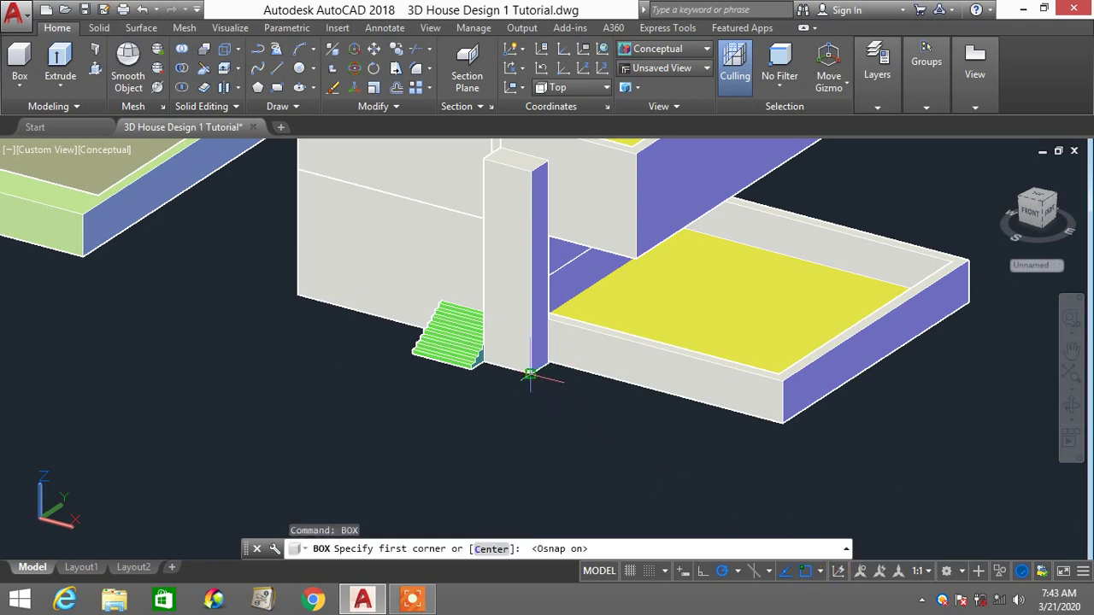
click(529, 373)
click(782, 423)
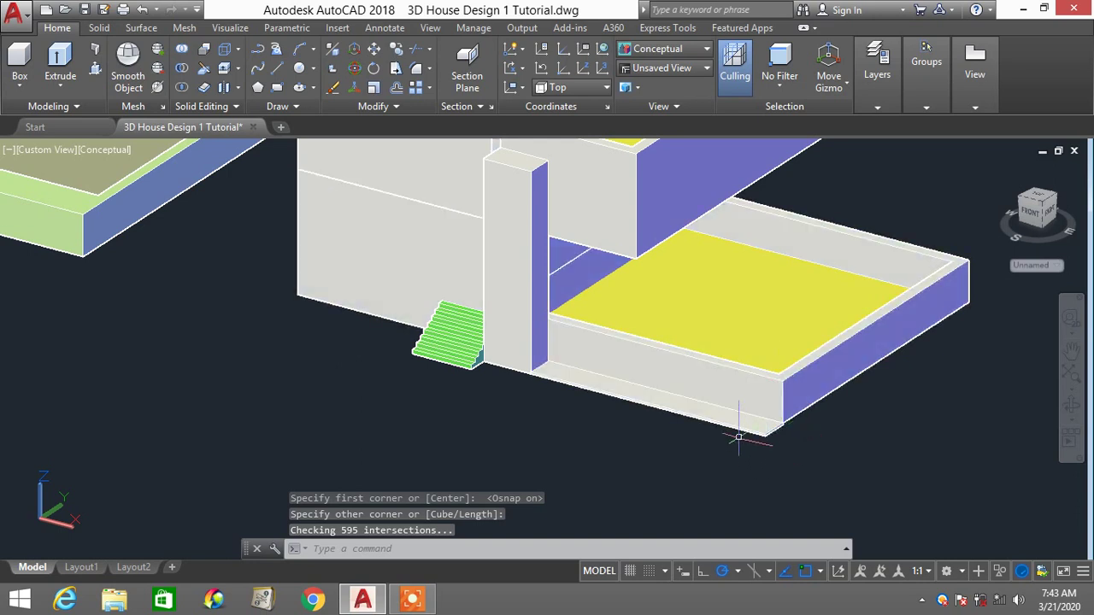
Try again to draw the box from the column's base corner to the terrace wall's end corner
text(B)
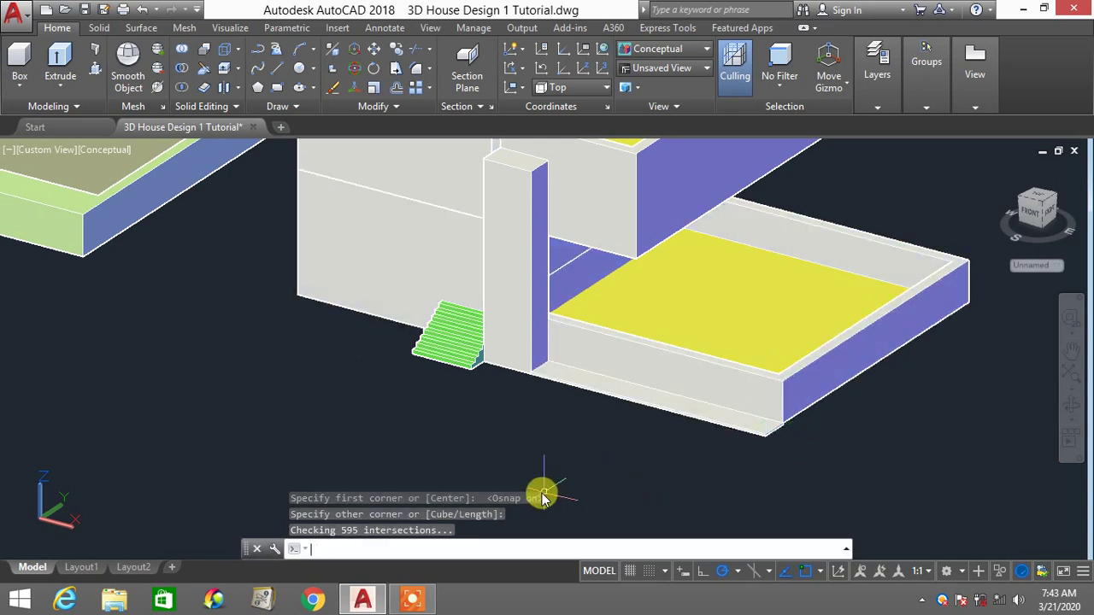
text(OX)
key(Return)
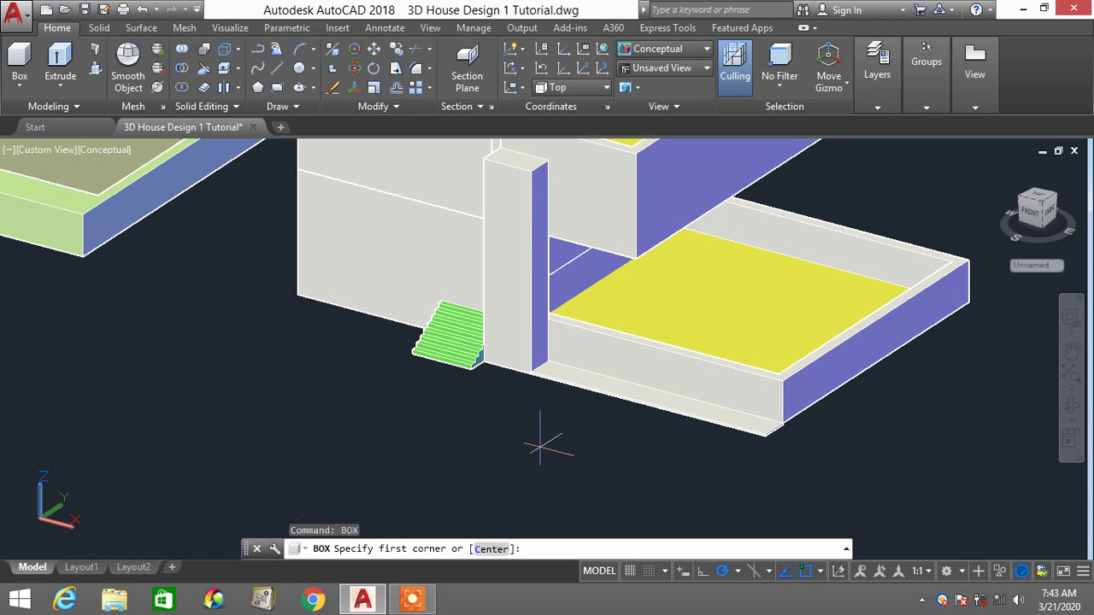
click(530, 376)
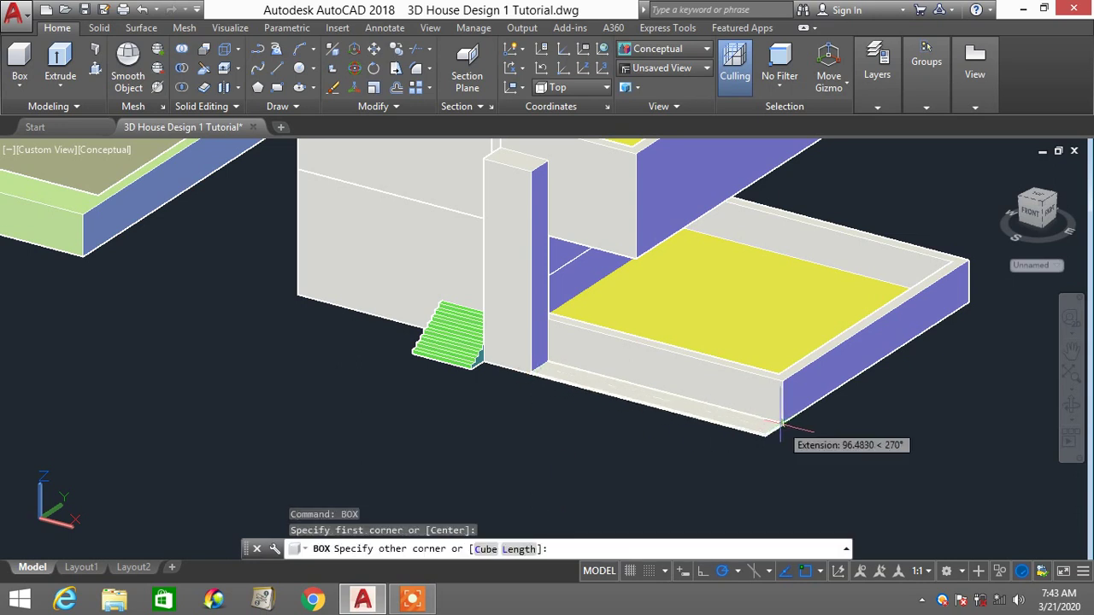
scroll(781, 423, up, 2)
key(Escape)
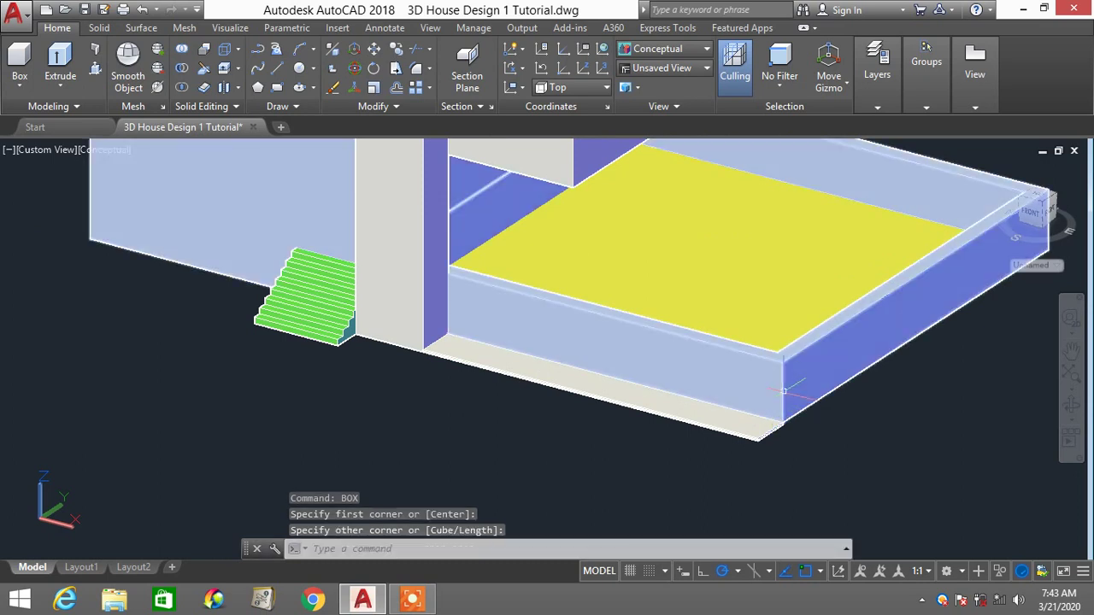
Delete the two overlapping flat boxes in front of the terrace wall
click(755, 437)
click(745, 436)
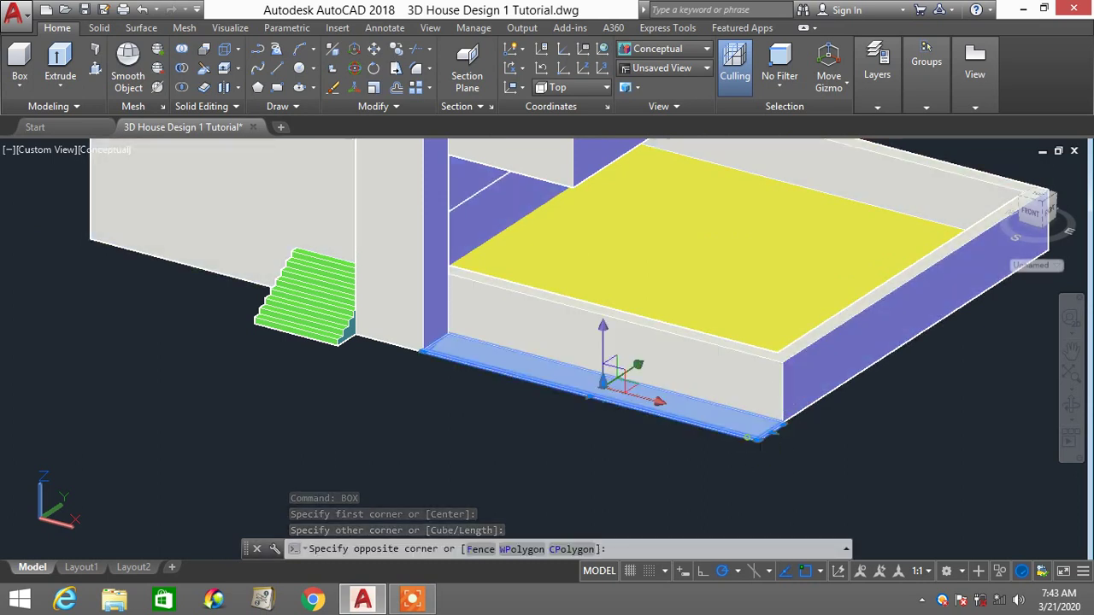
key(Delete)
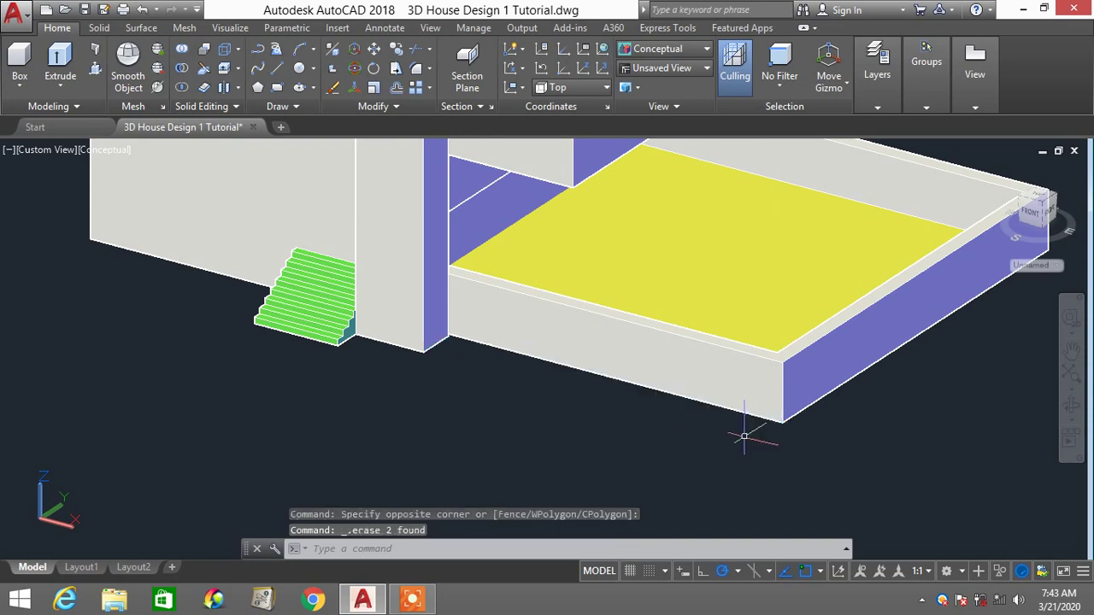
Draw a thin box in front of the terrace wall, from the column's outer base corner to the wall's outer end corner
text(O)
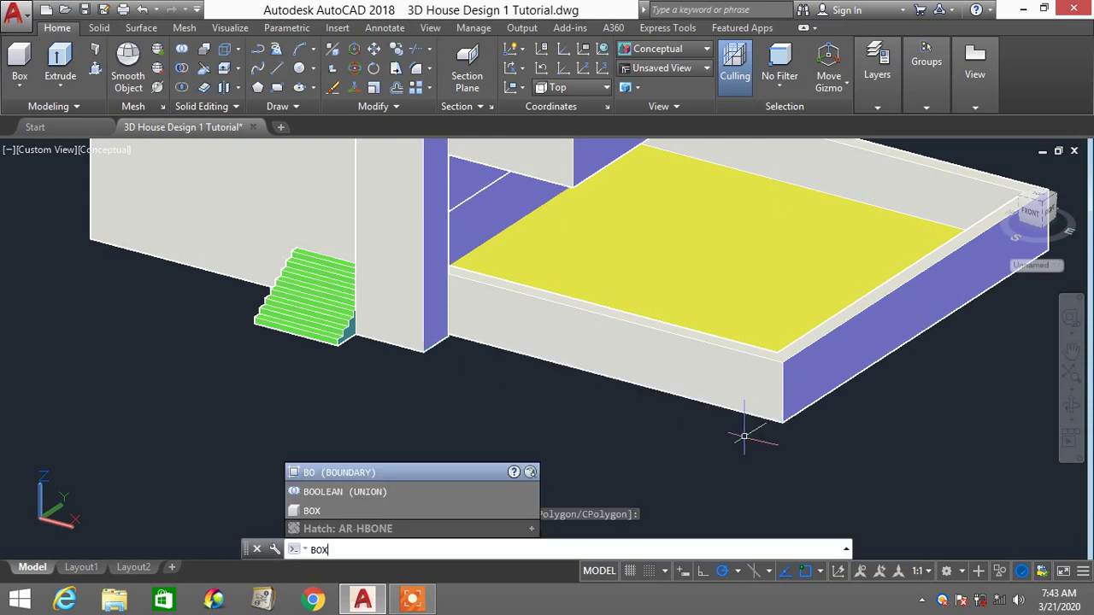
text(X)
key(Return)
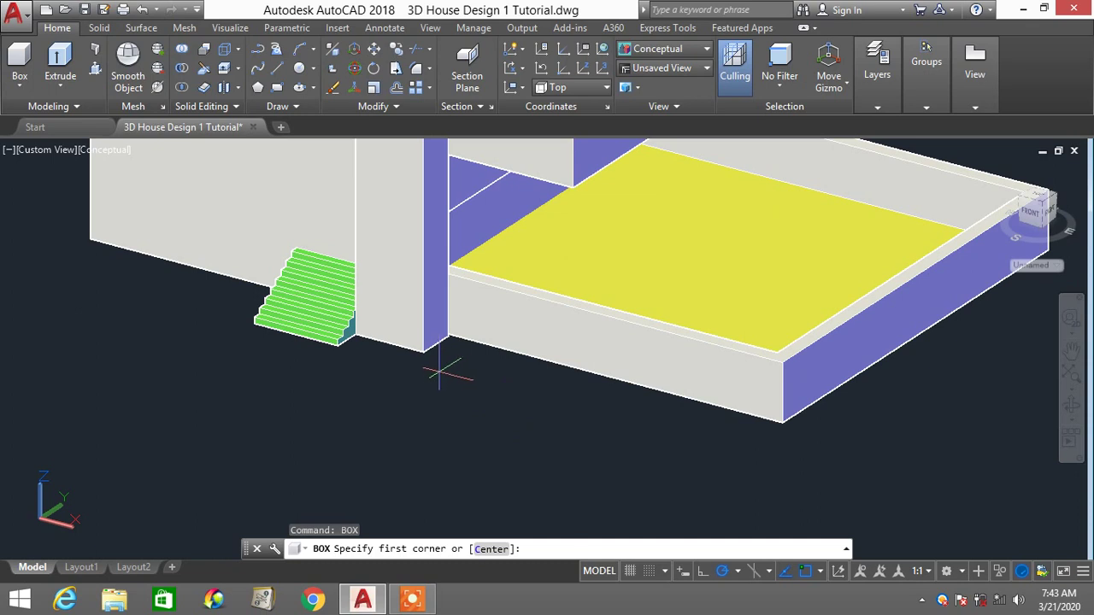
click(421, 351)
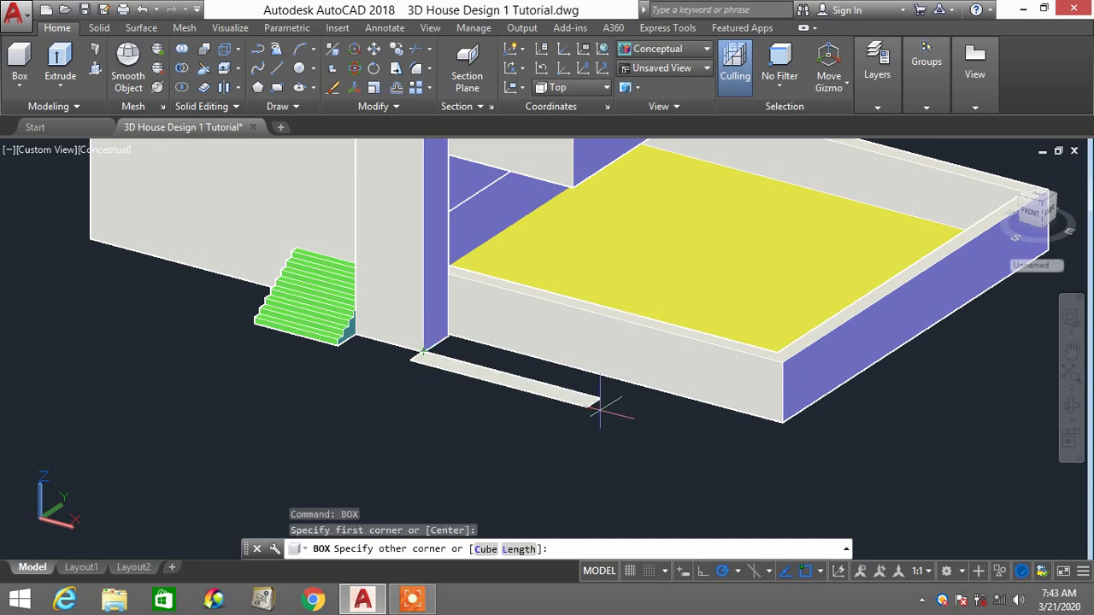
click(779, 422)
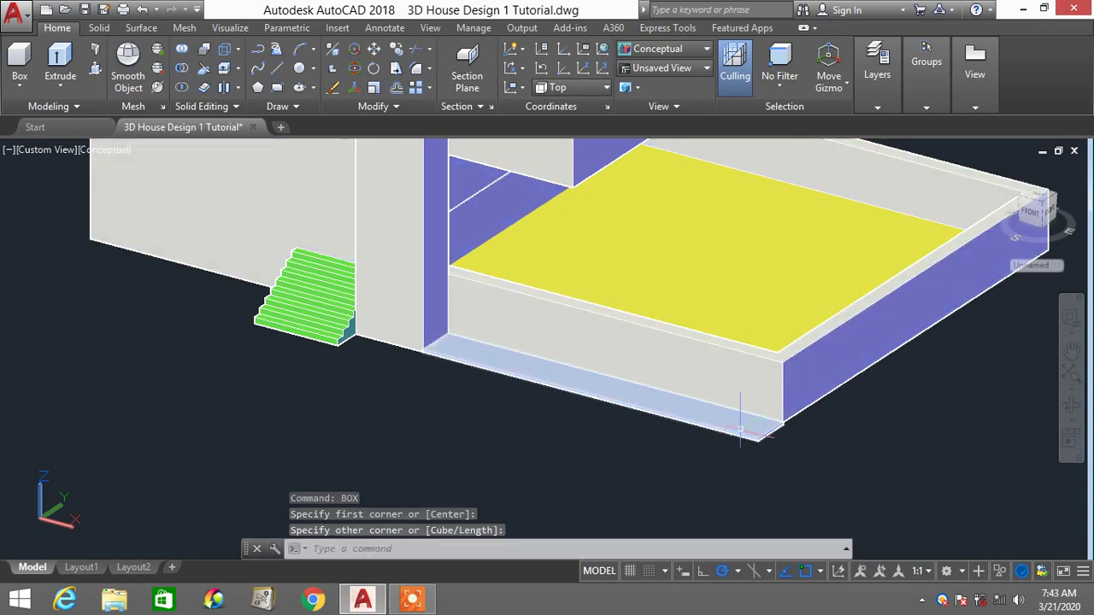
scroll(739, 431, up, 3)
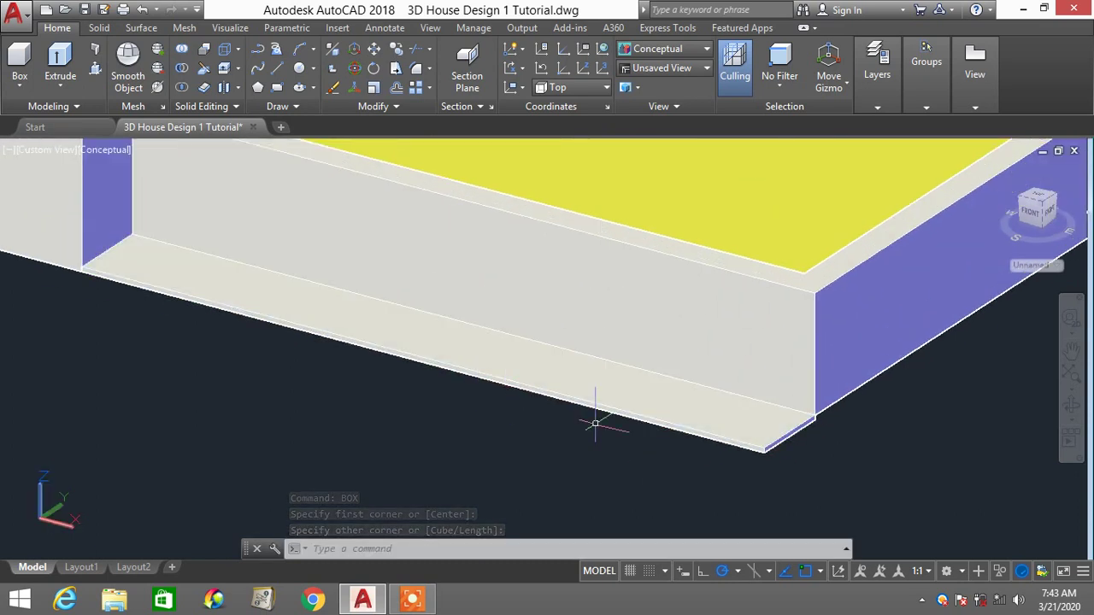
scroll(744, 415, down, 2)
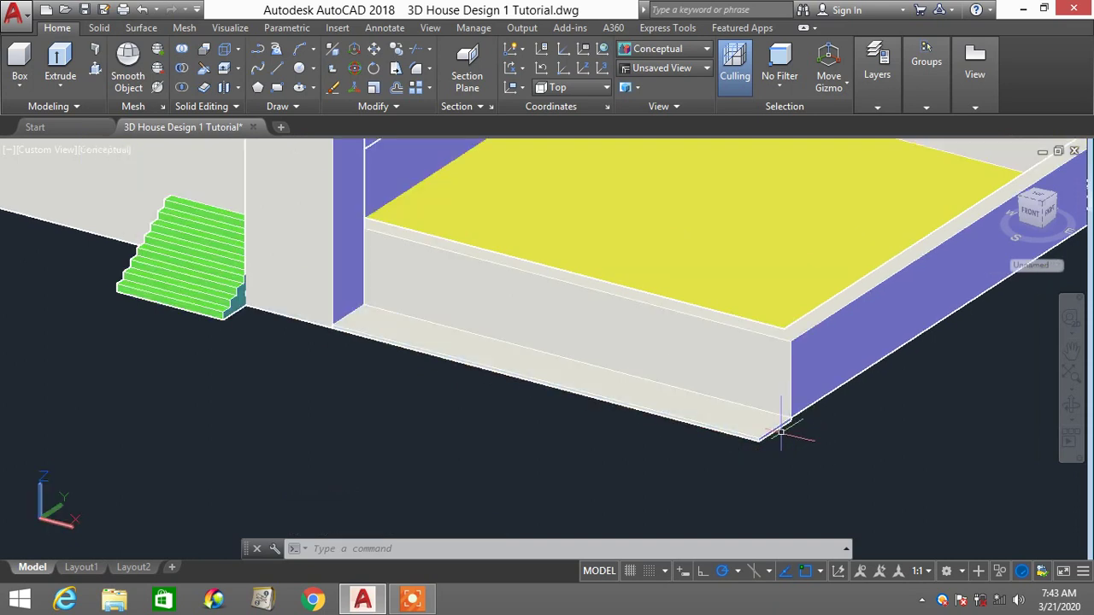
Stretch the thin box upward to the top of the low terrace wall
click(748, 409)
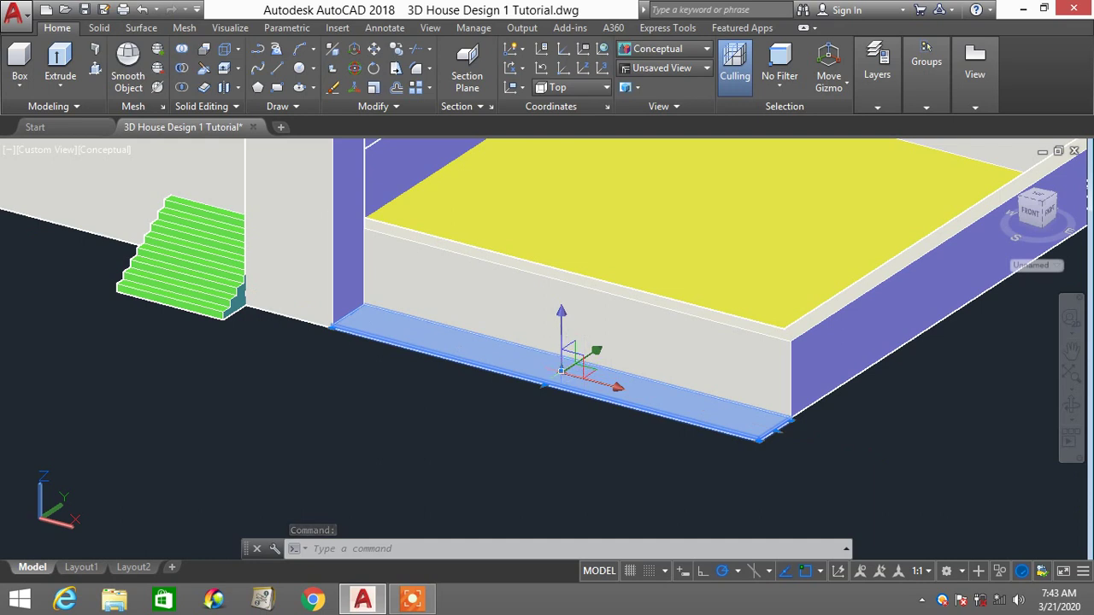
click(561, 367)
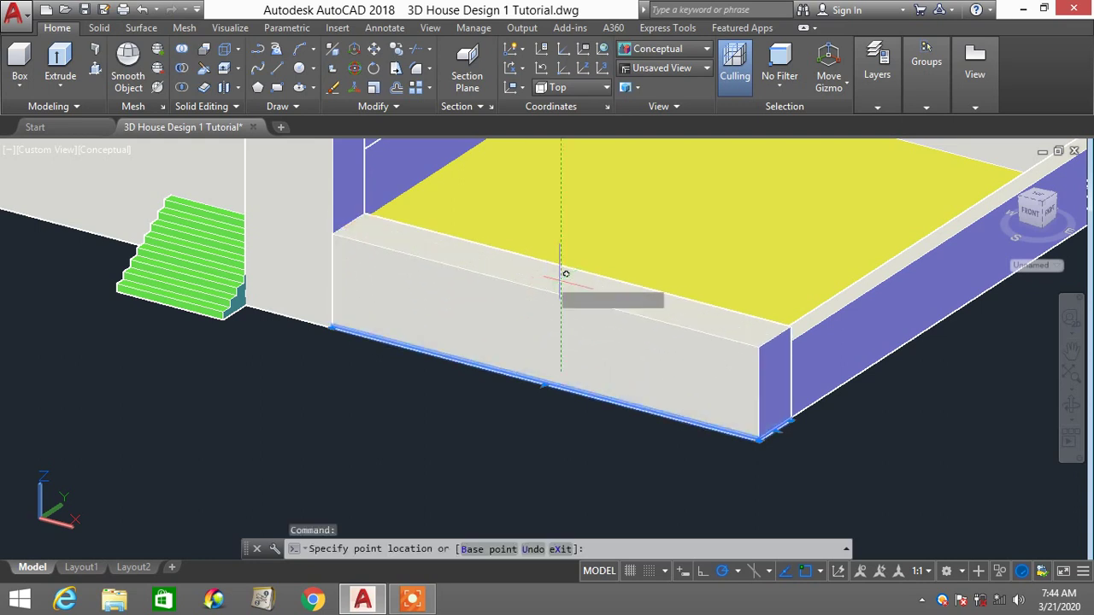
click(530, 273)
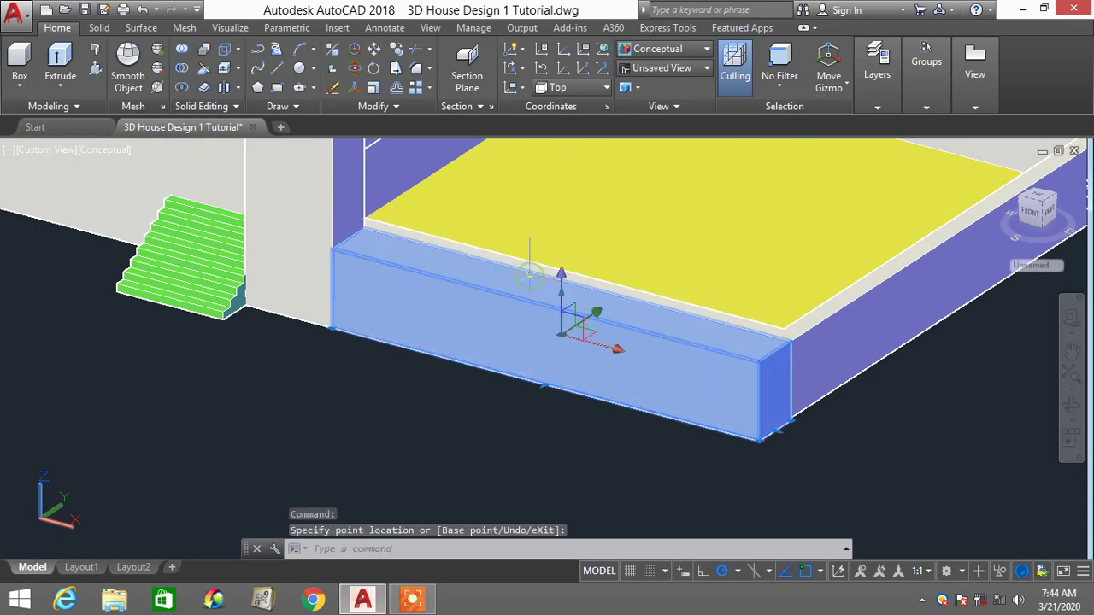
scroll(663, 405, down, 3)
key(Escape)
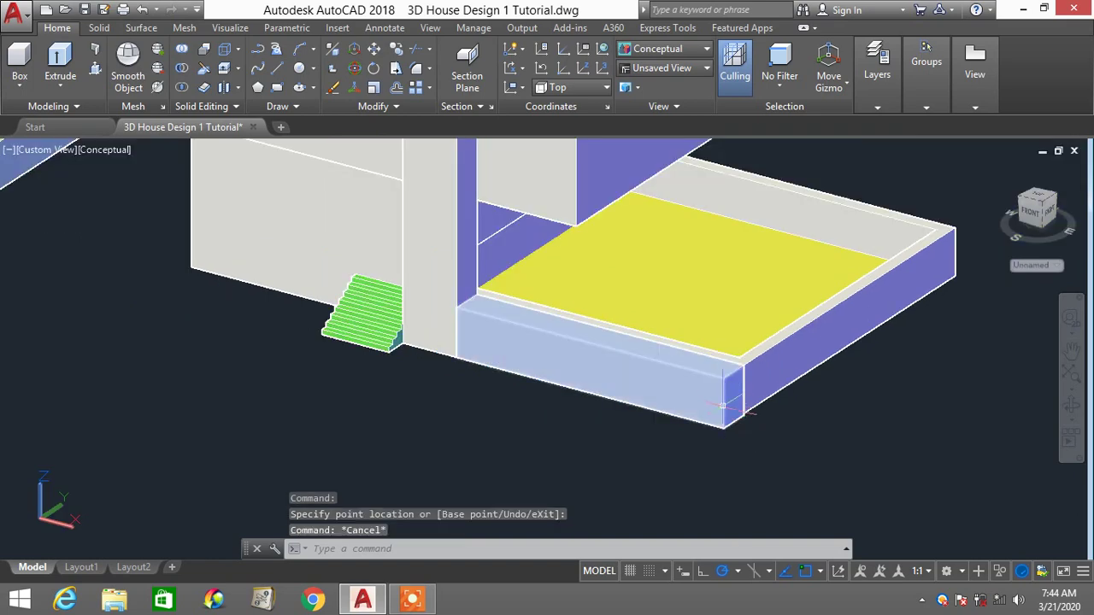
Union the new low front wall, the column, the ground-floor walls and both upper-floor wall solids into one solid
scroll(769, 370, down, 1)
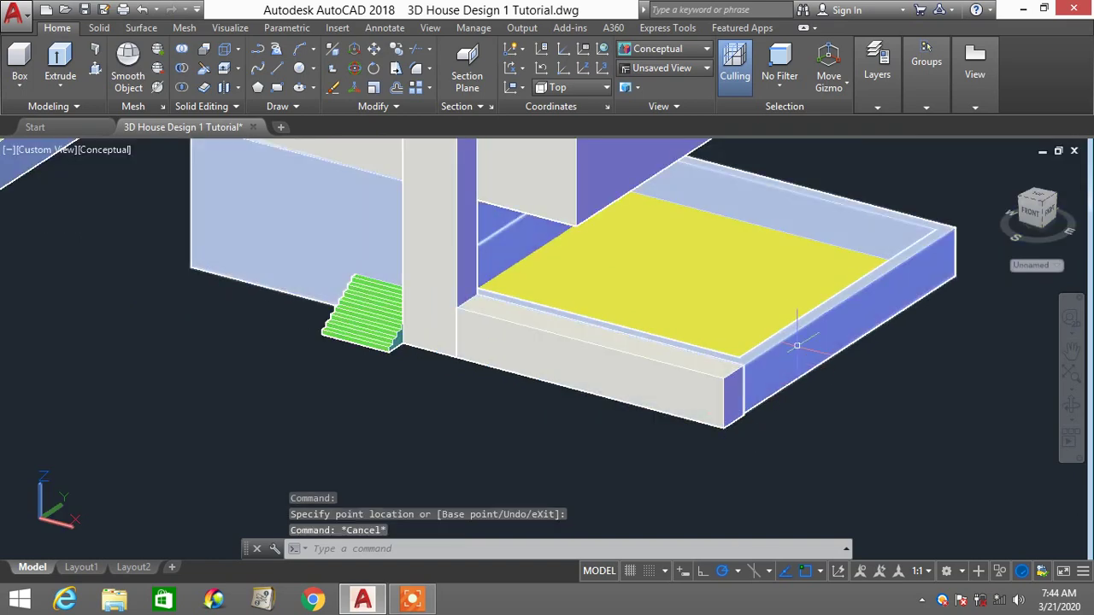
scroll(794, 350, down, 3)
scroll(802, 352, up, 2)
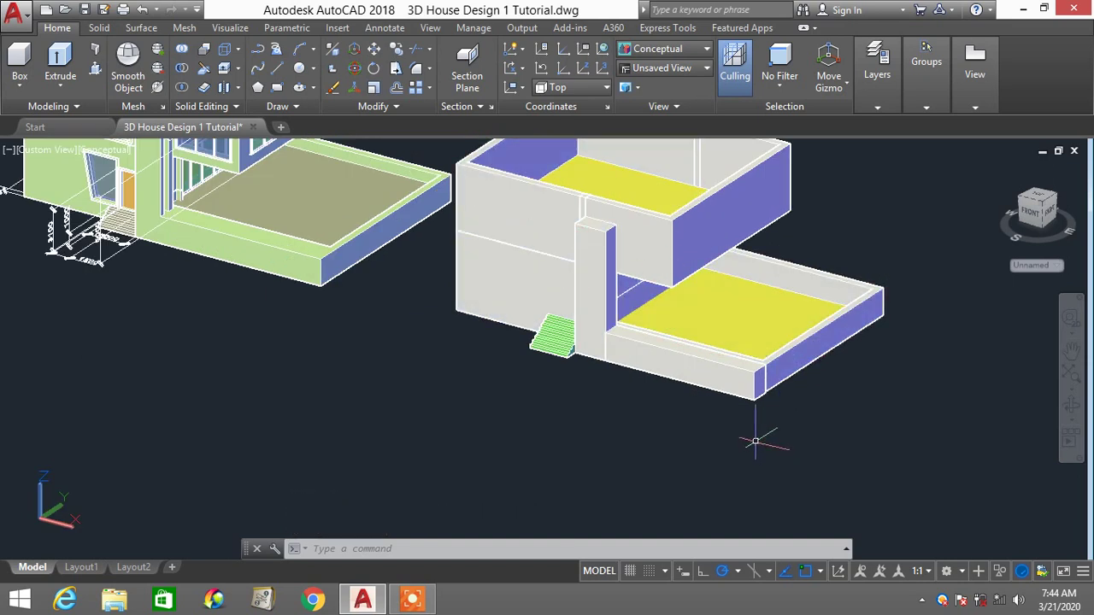
text(UN)
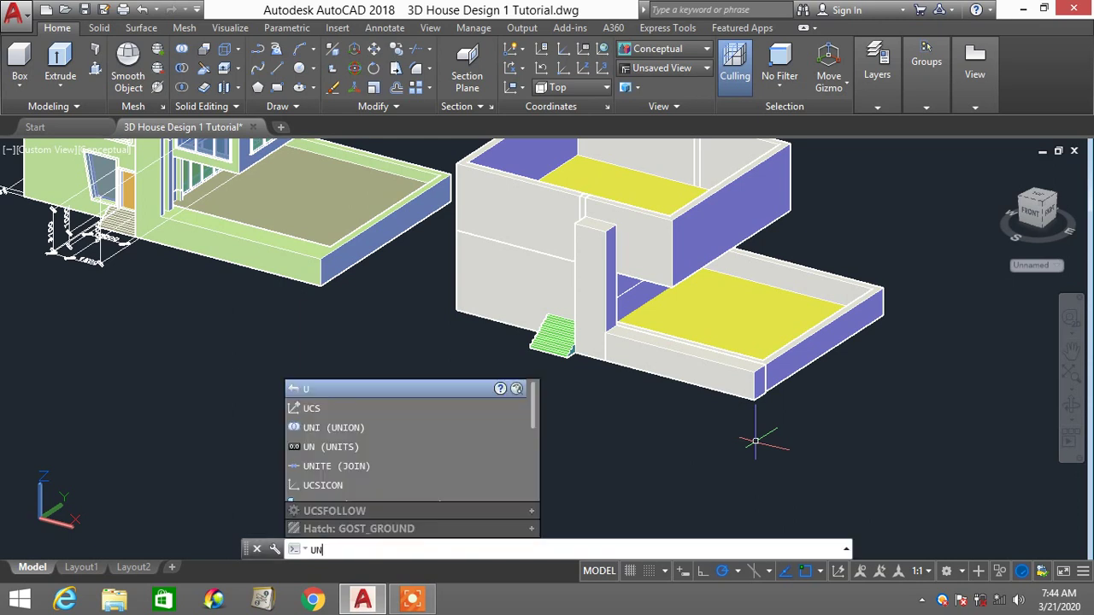
text(I)
key(Return)
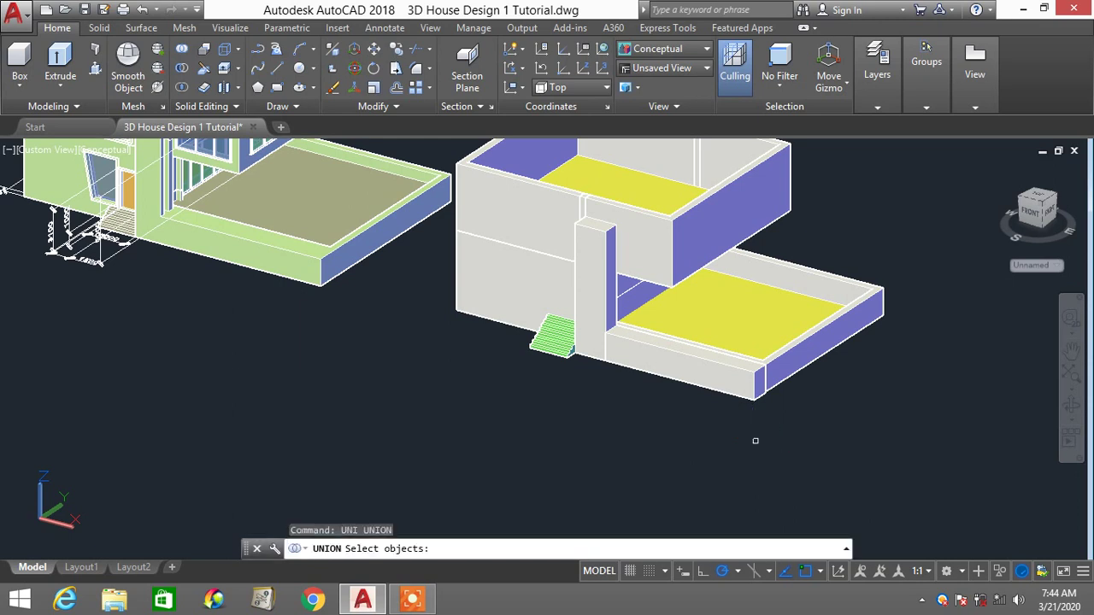
click(657, 380)
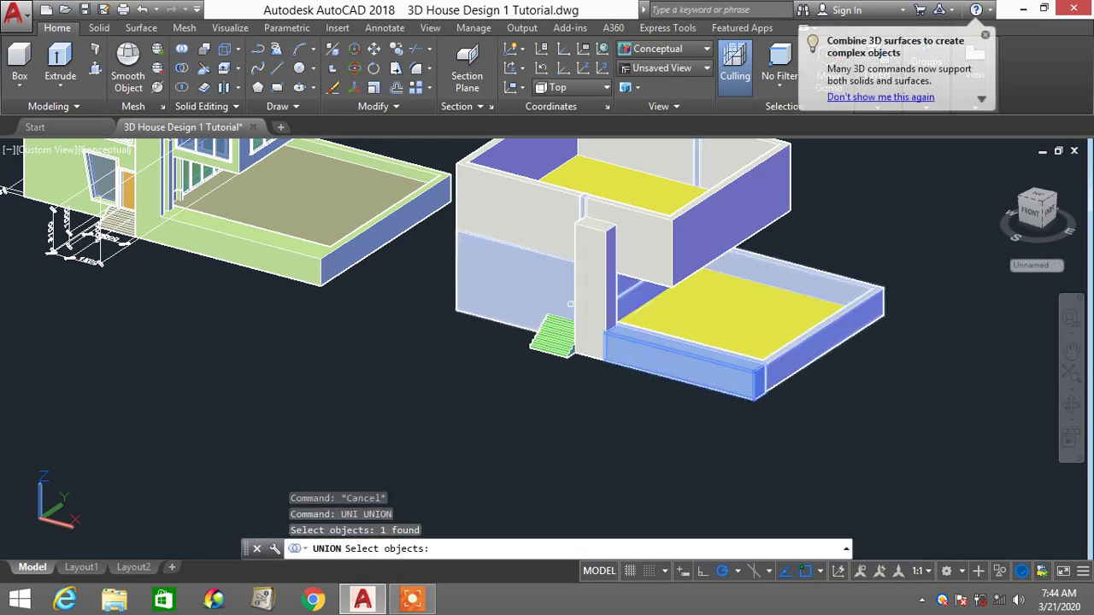
click(579, 296)
click(636, 236)
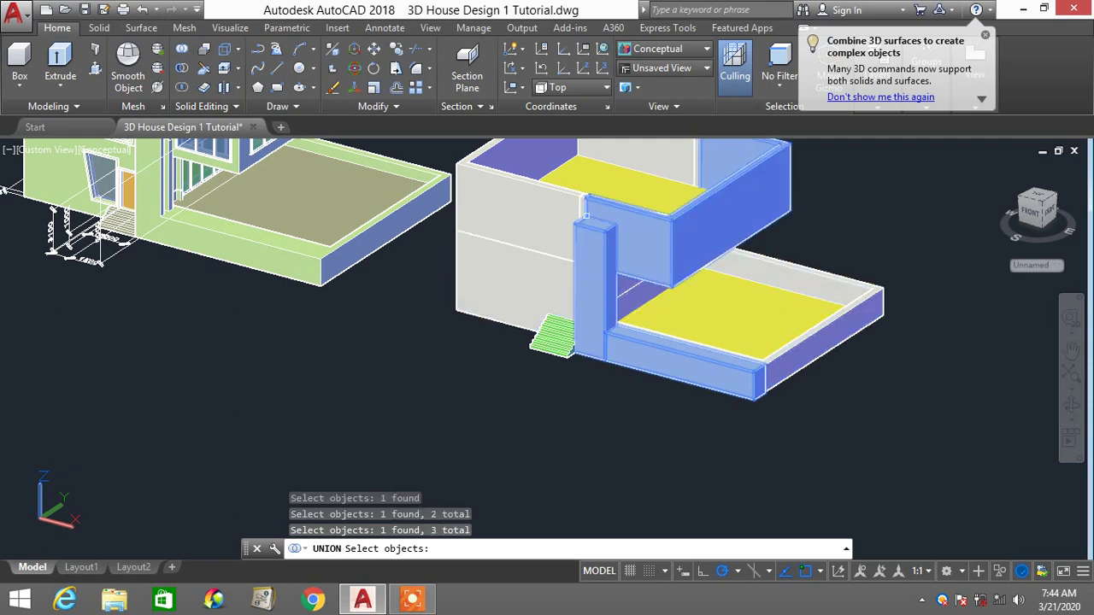
click(553, 201)
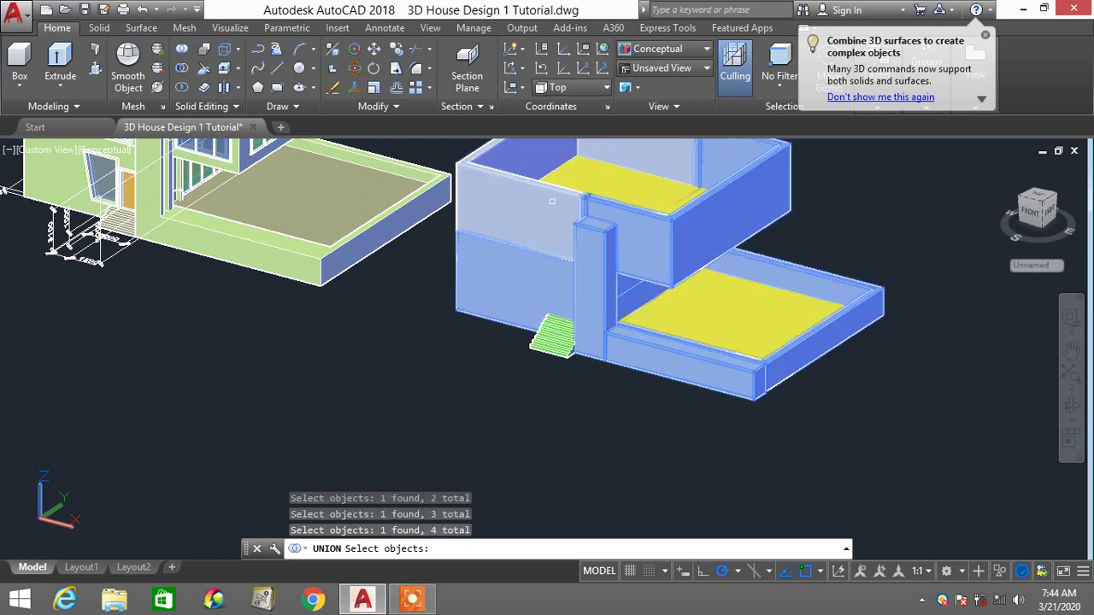
click(552, 202)
click(770, 373)
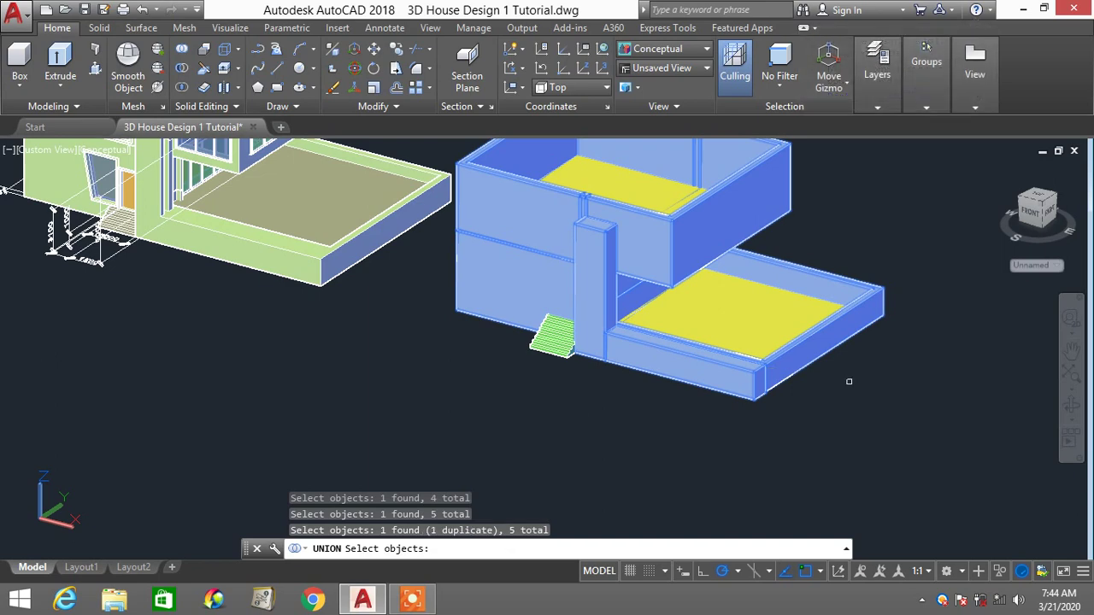
key(Return)
Check that the house walls and column select as one solid, and compare the house with the reference house
scroll(830, 376, down, 2)
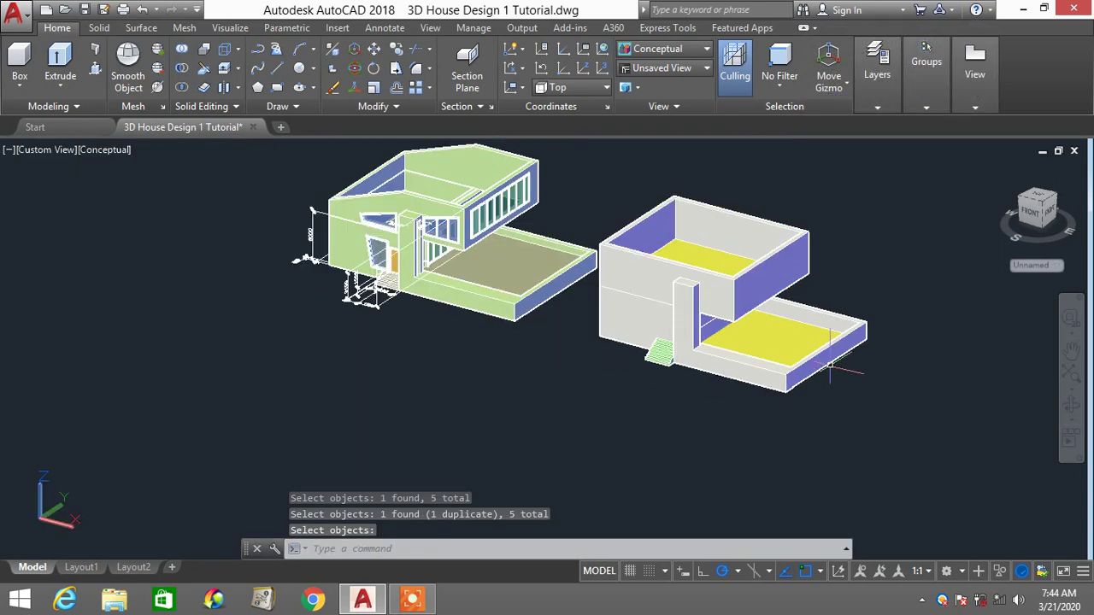
scroll(830, 366, up, 2)
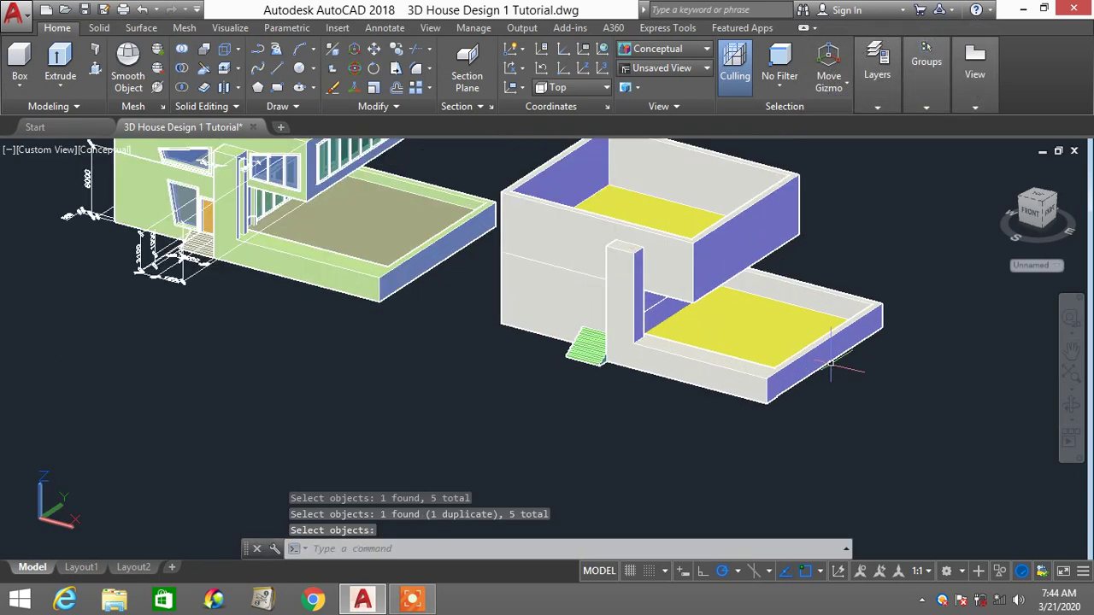
click(677, 254)
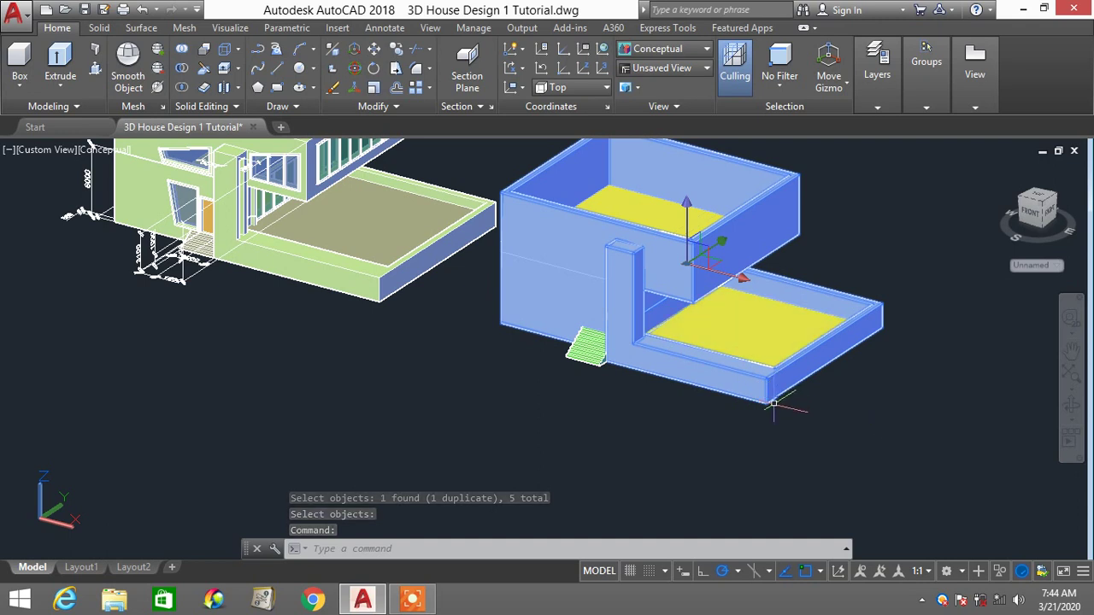
key(Escape)
scroll(697, 358, down, 2)
scroll(663, 369, down, 3)
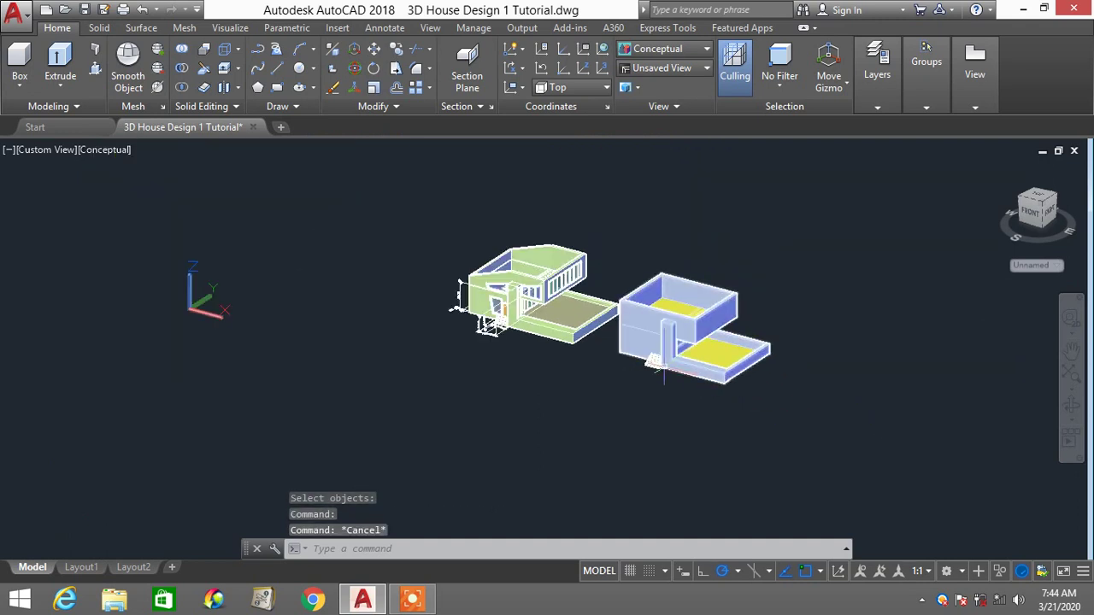
scroll(664, 368, up, 2)
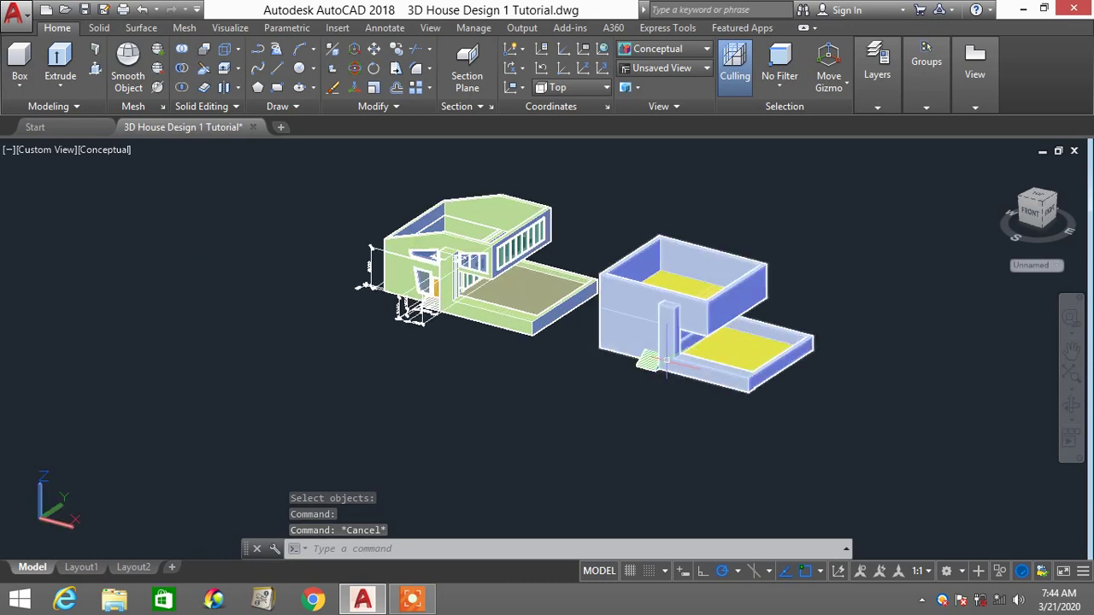
scroll(675, 360, up, 2)
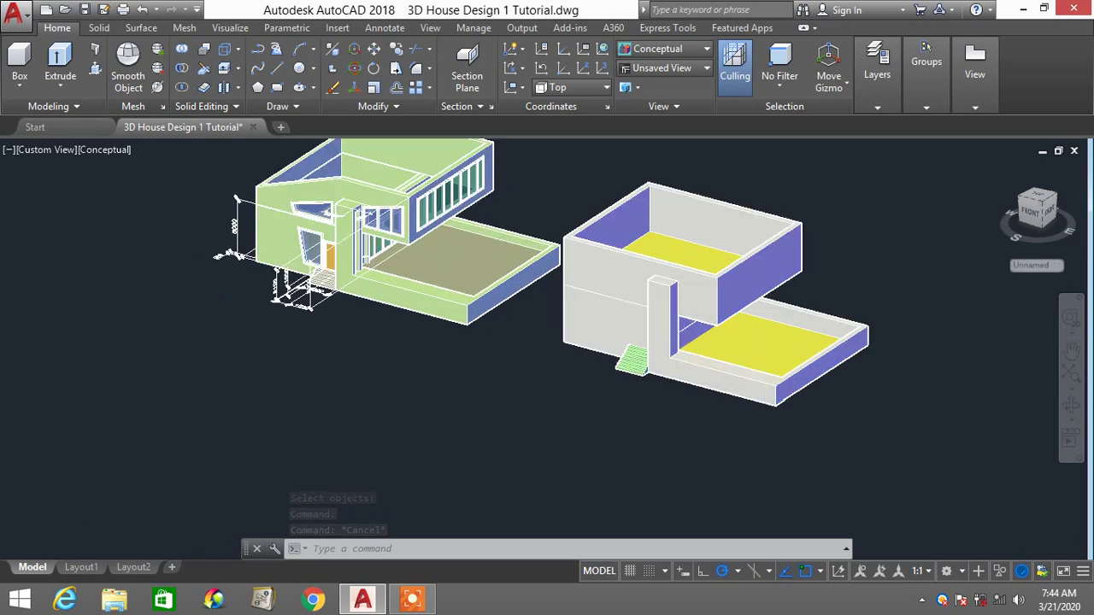
Turn on the ROOF1 layer so the reference house shows its roof, and view both houses from the front
scroll(706, 359, up, 2)
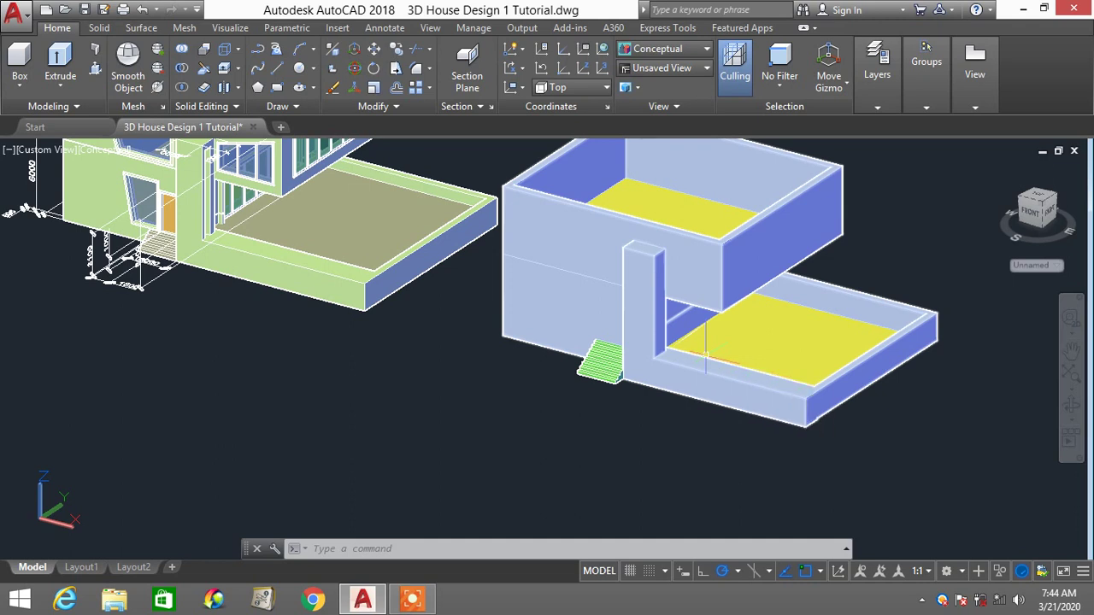
scroll(706, 359, down, 2)
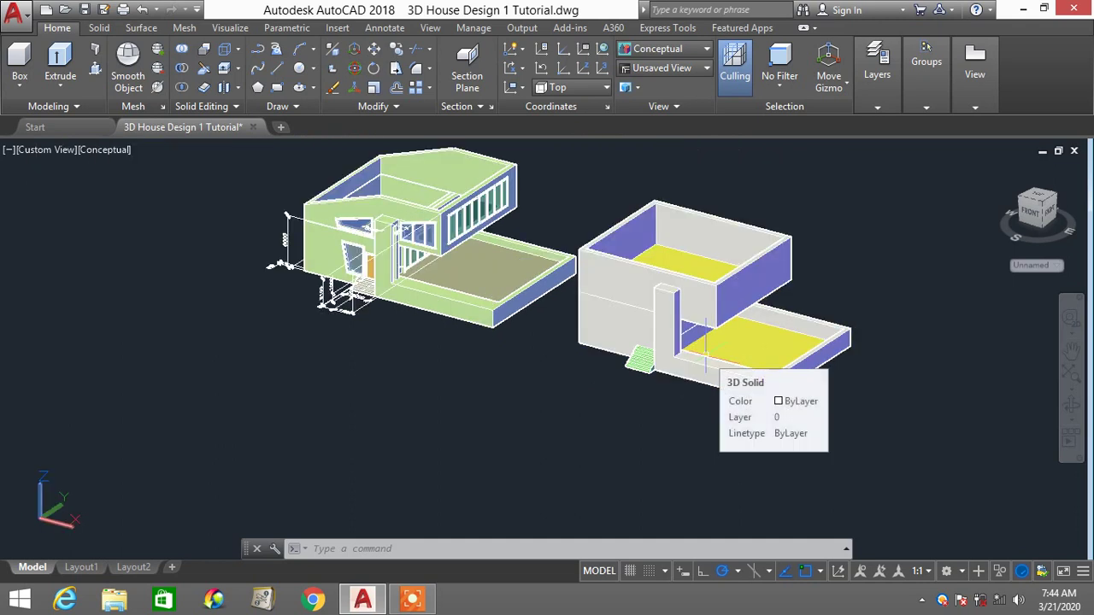
click(880, 109)
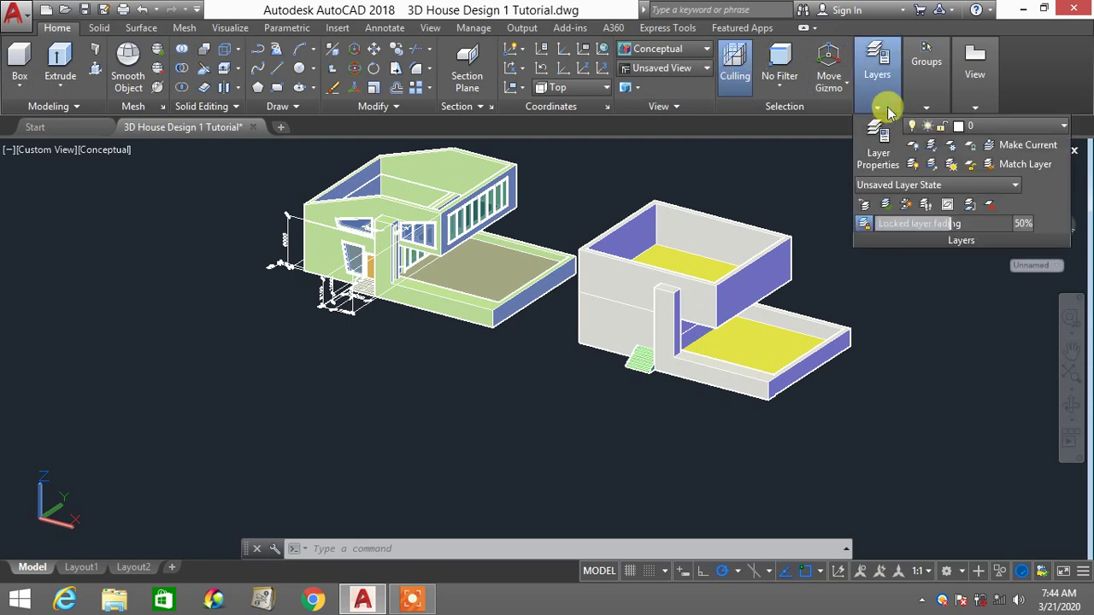
click(1026, 126)
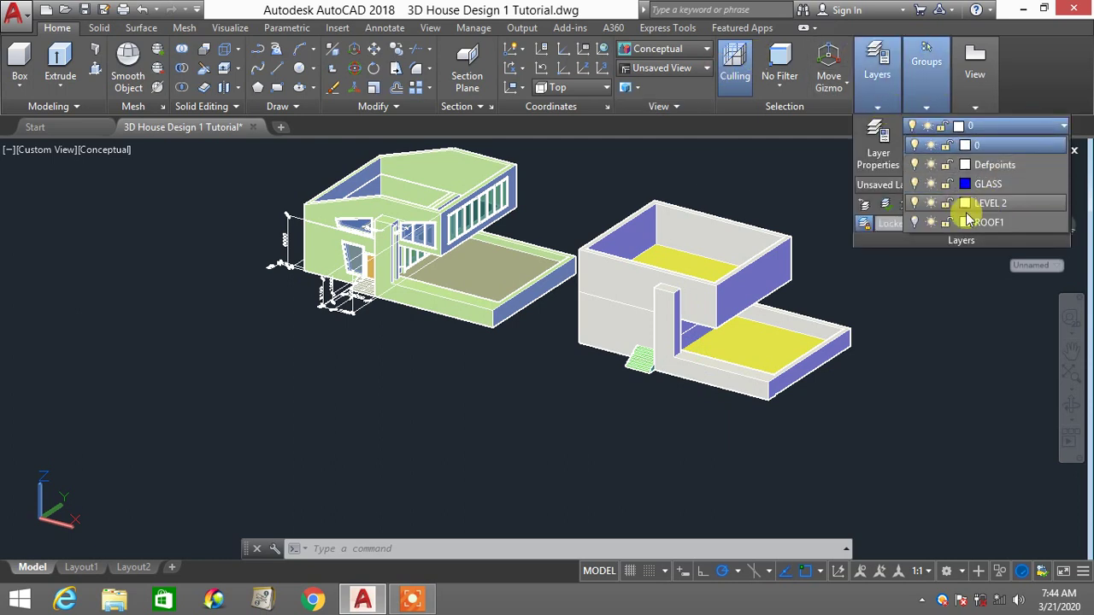
click(913, 221)
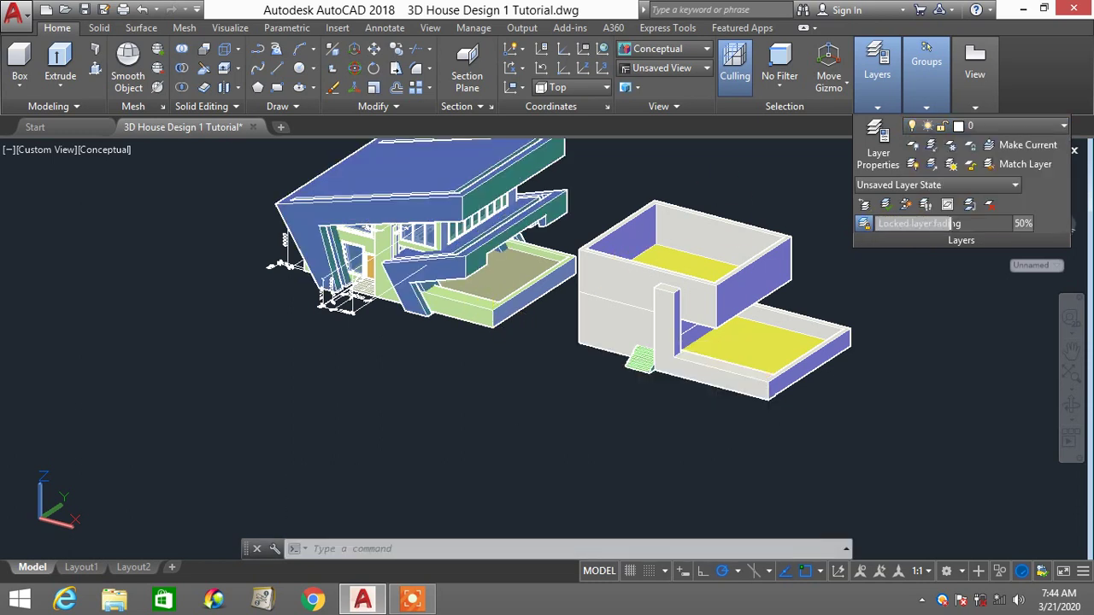
shift+middle_drag(503, 282, 557, 312)
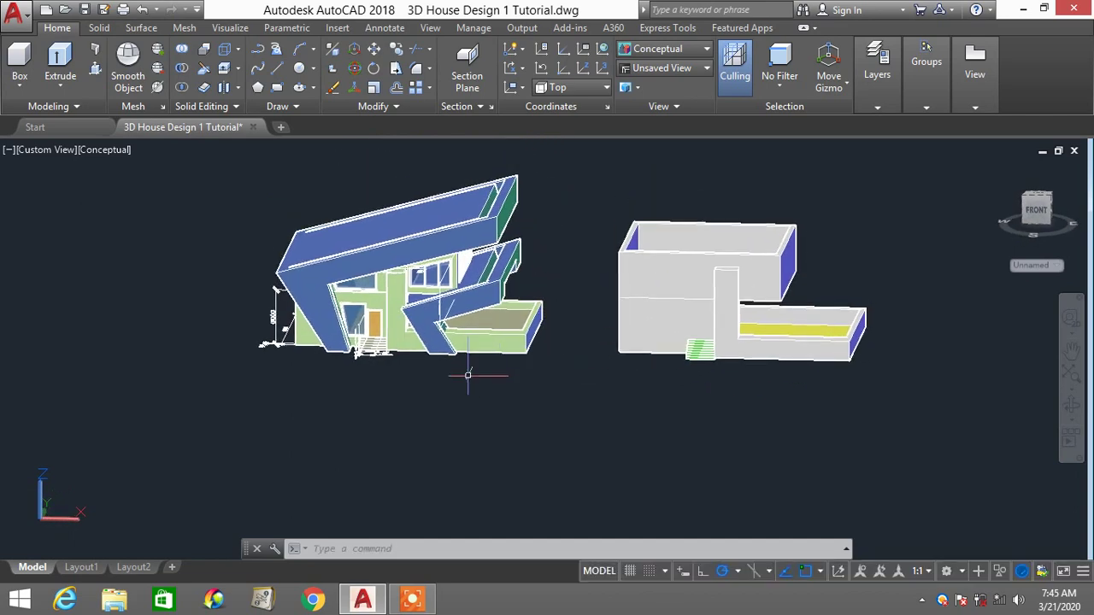
Set the viewport to the Front view with the 2D Wireframe visual style, with the new house in clear view
click(34, 151)
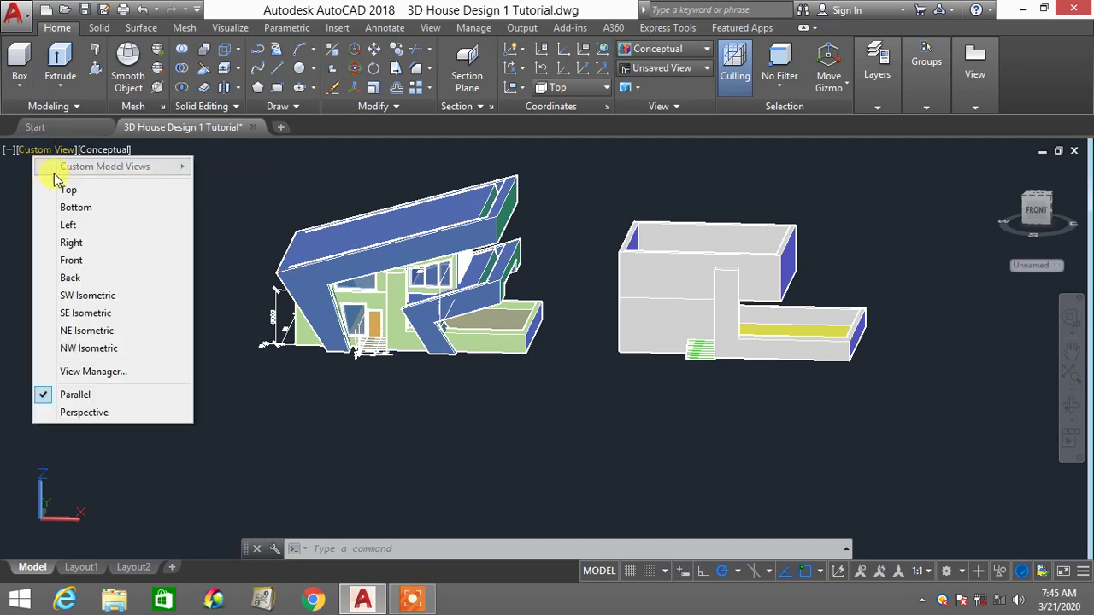
click(67, 191)
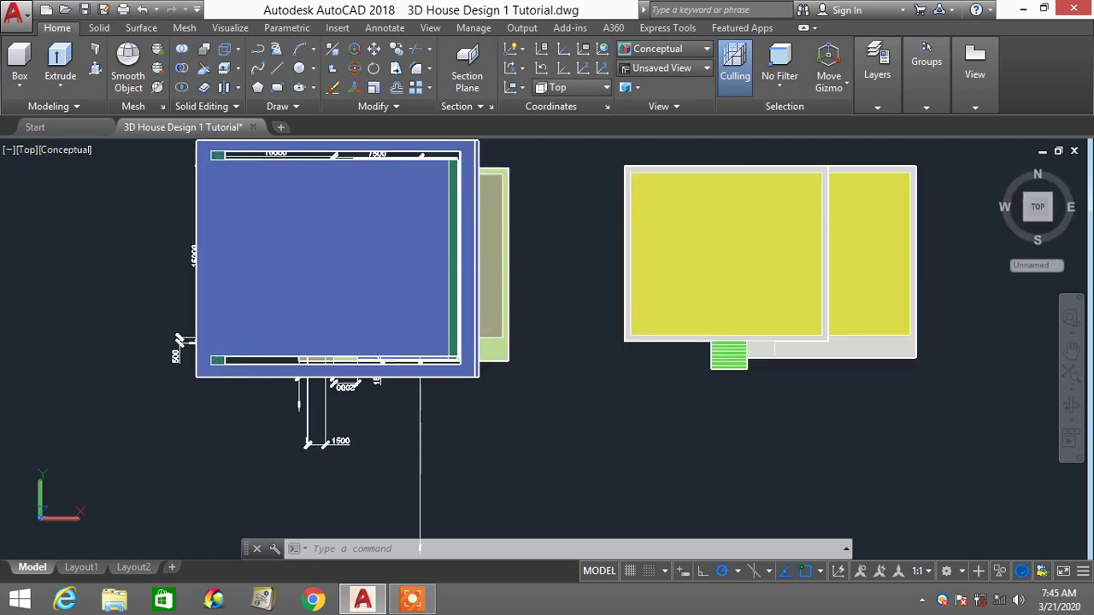
click(27, 151)
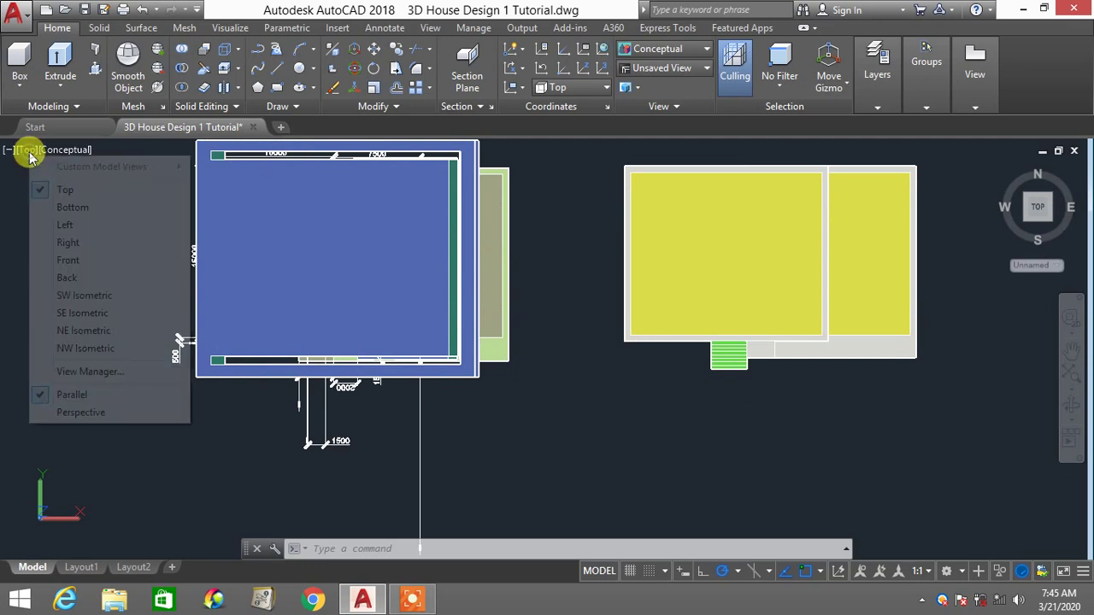
click(109, 316)
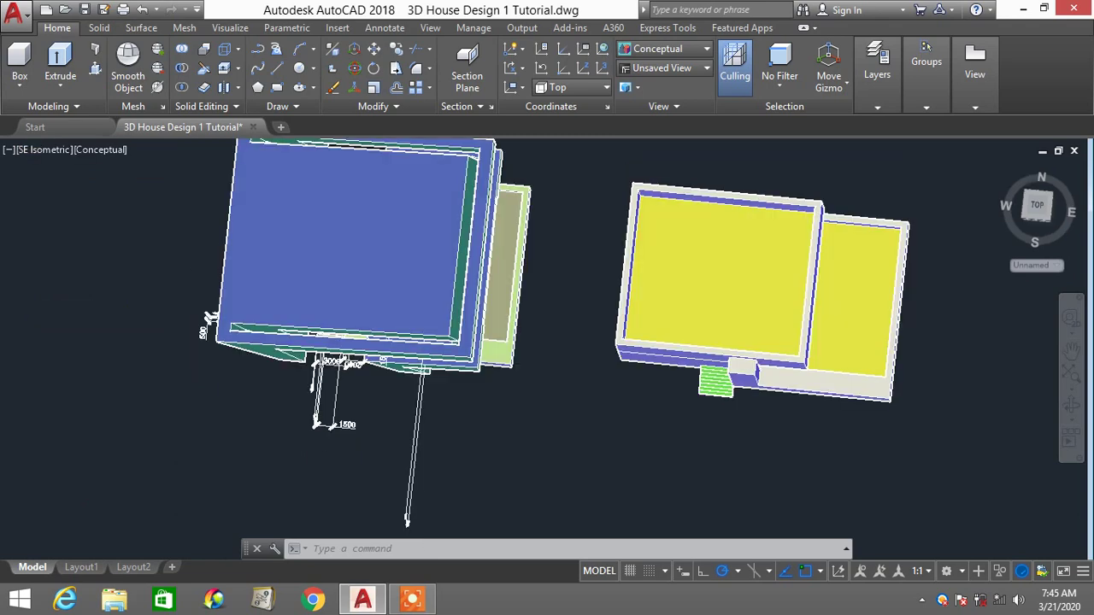
click(53, 154)
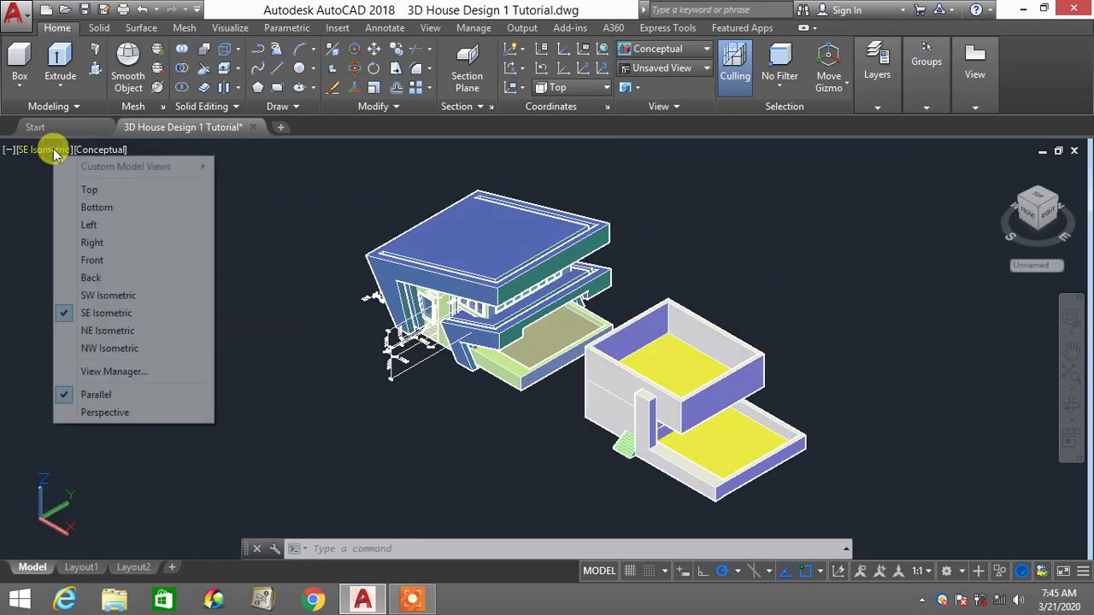
click(84, 260)
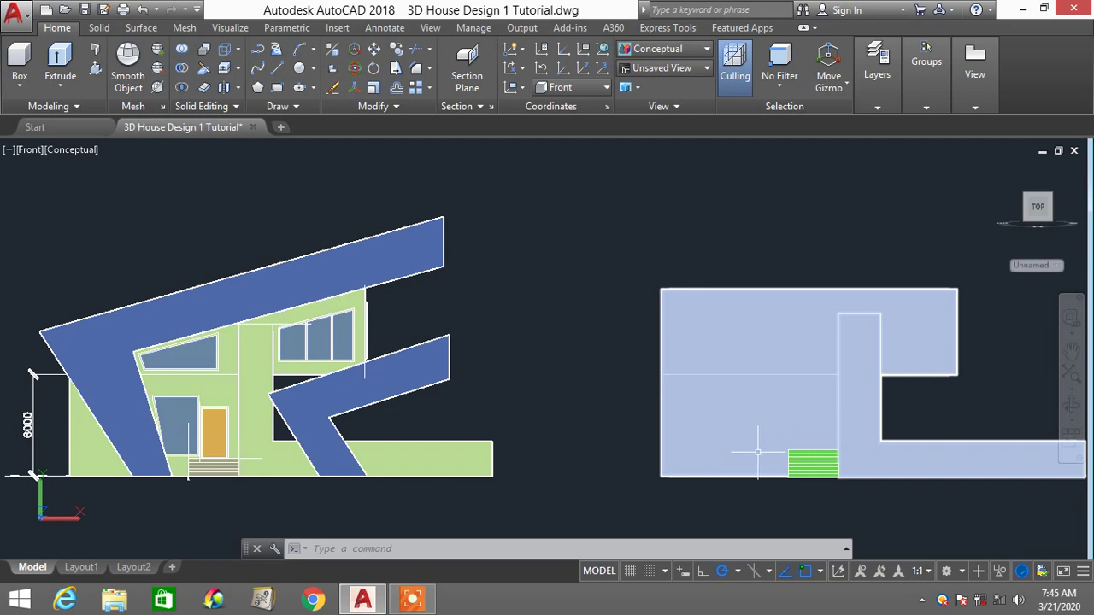
scroll(769, 444, down, 3)
scroll(771, 441, up, 2)
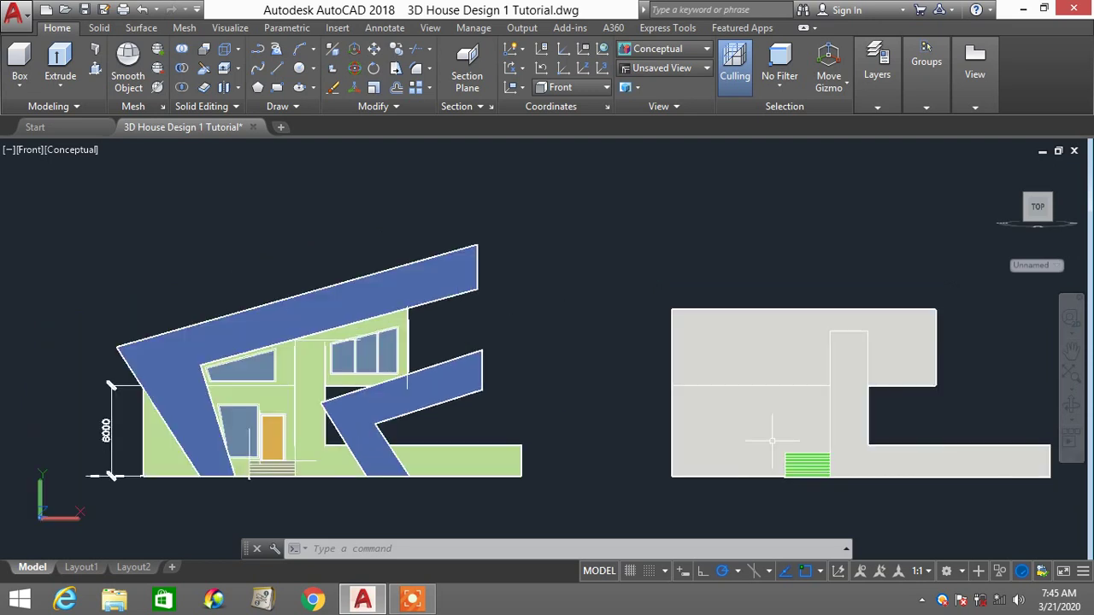
middle_drag(763, 437, 651, 386)
key(Escape)
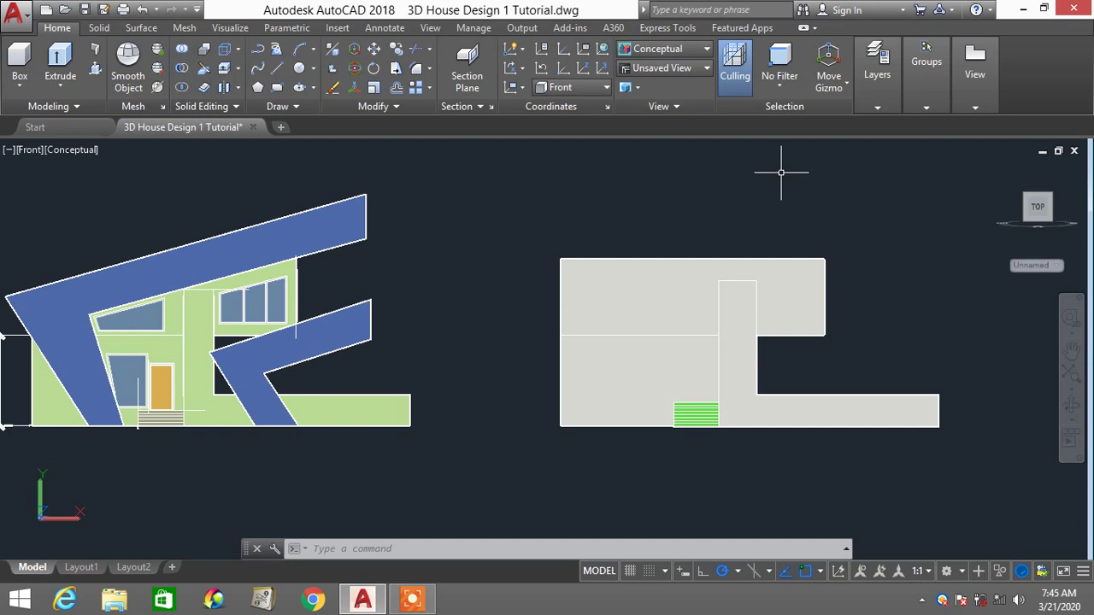
click(672, 51)
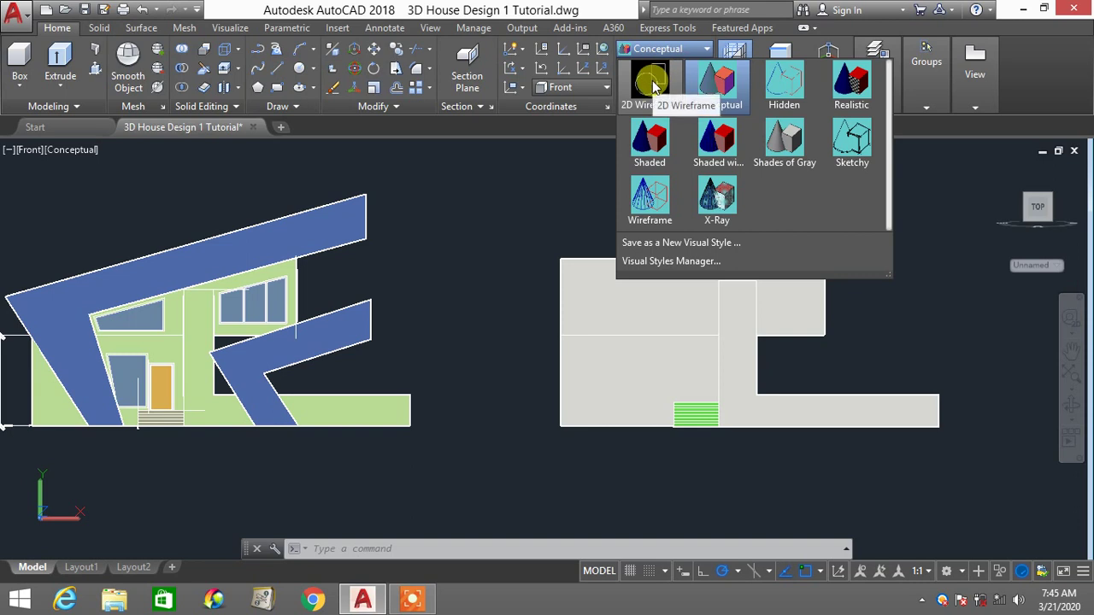
click(655, 85)
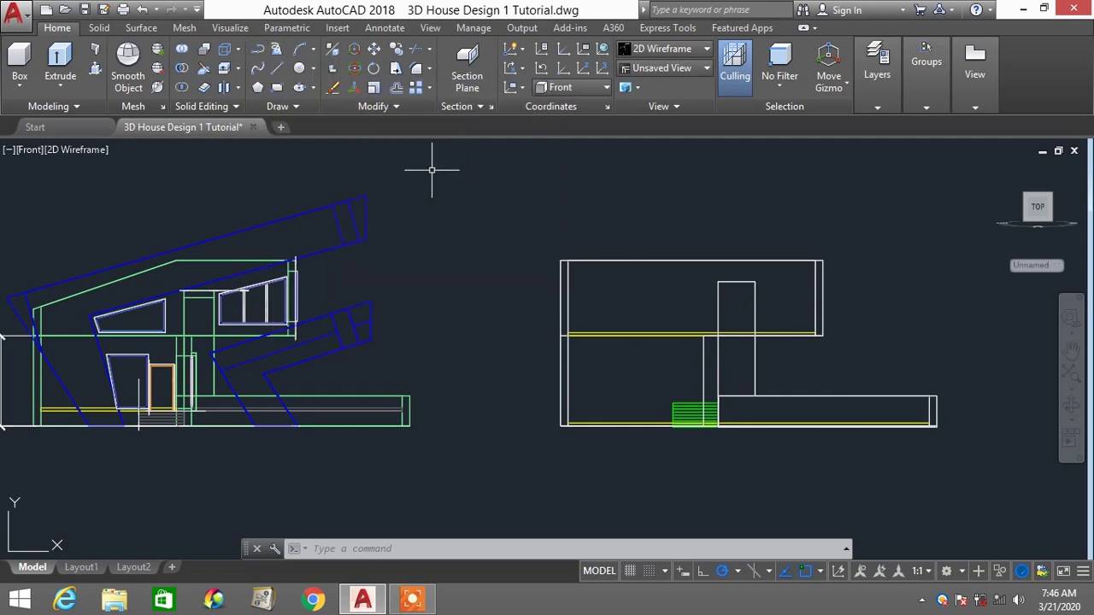
Draw a closed polyline for the main roof profile on the new house, with a slanted leg from the ground and a rising overhanging arm
text(p)
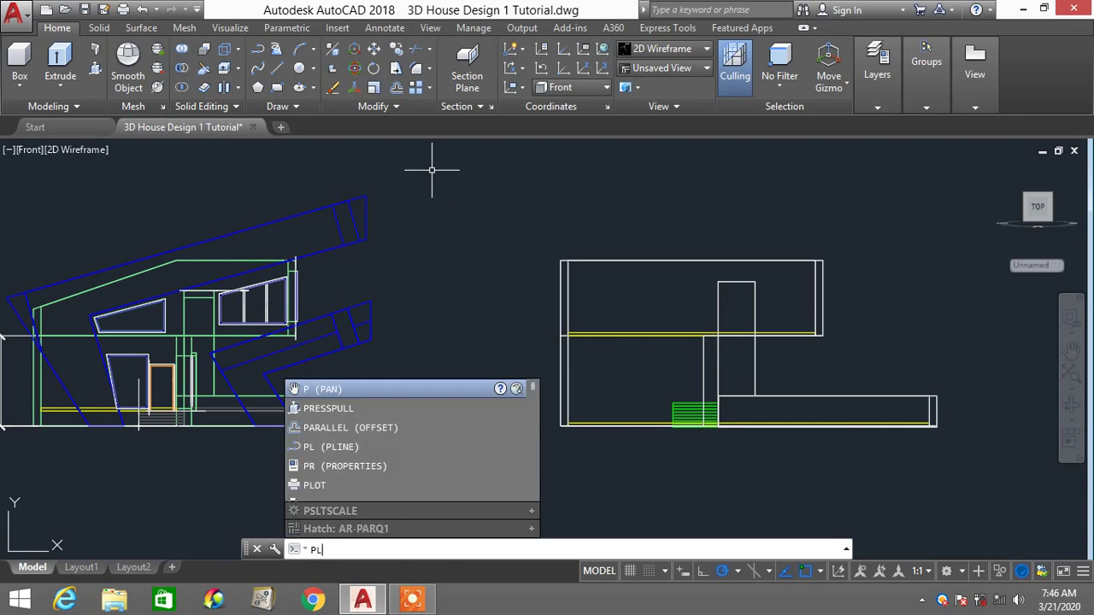
key(Return)
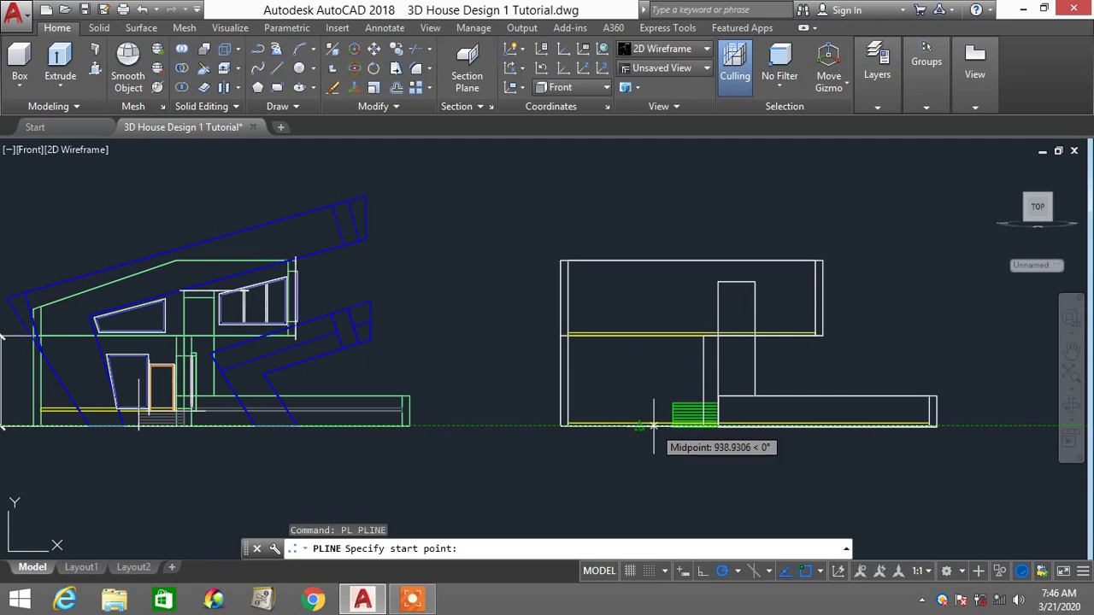
click(654, 426)
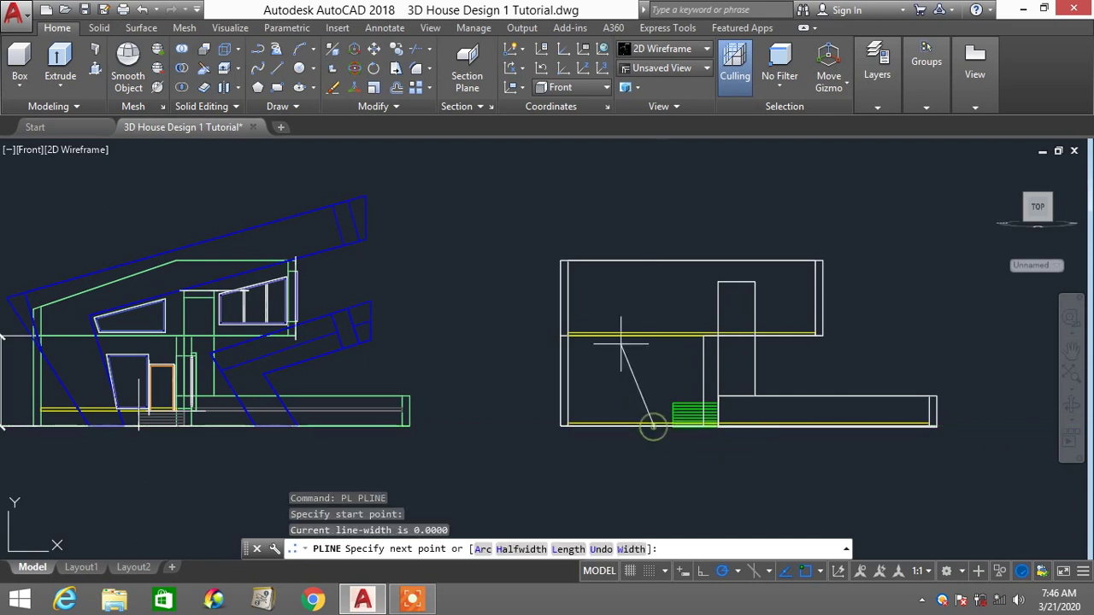
click(625, 299)
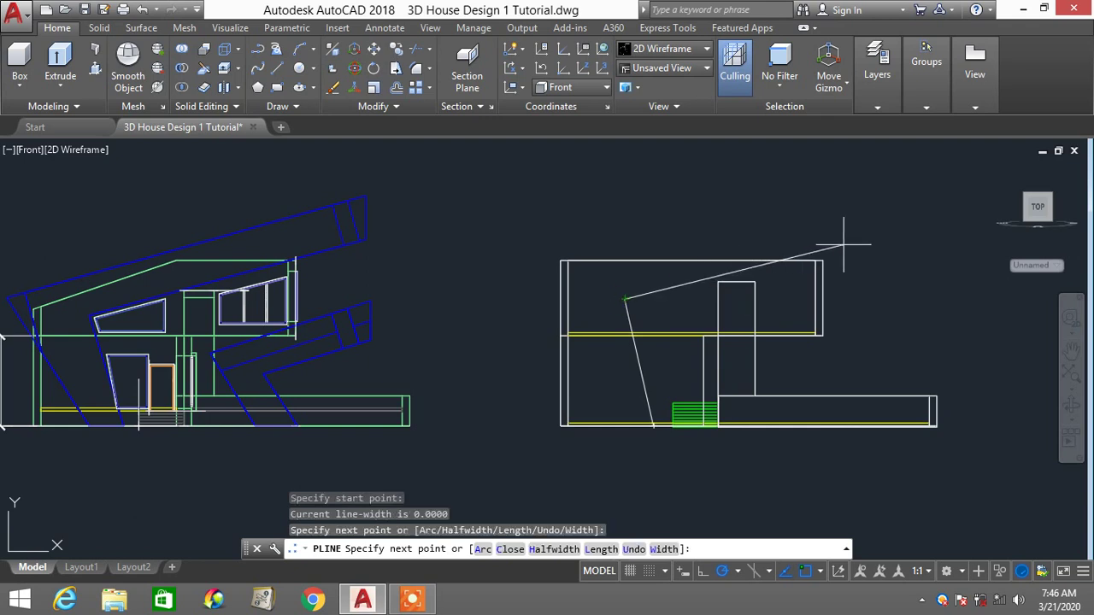
click(903, 243)
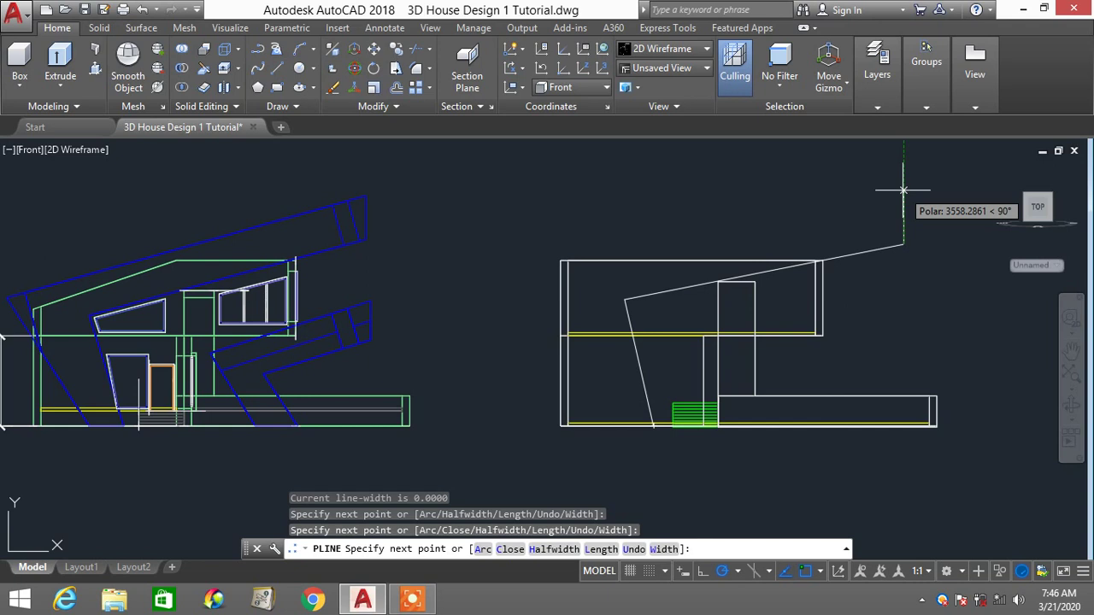
click(903, 190)
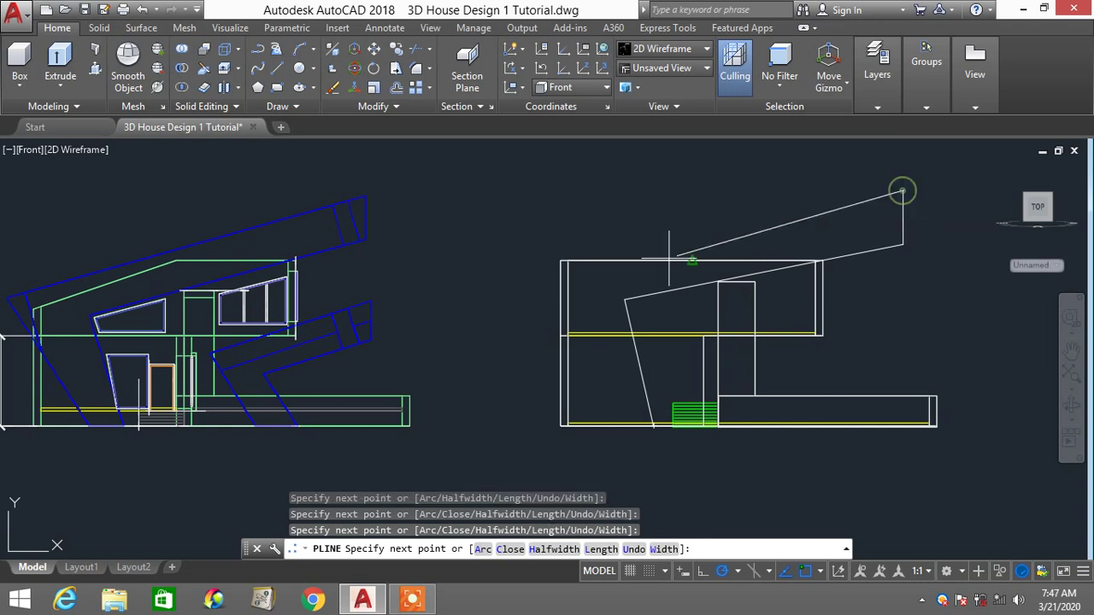
click(510, 293)
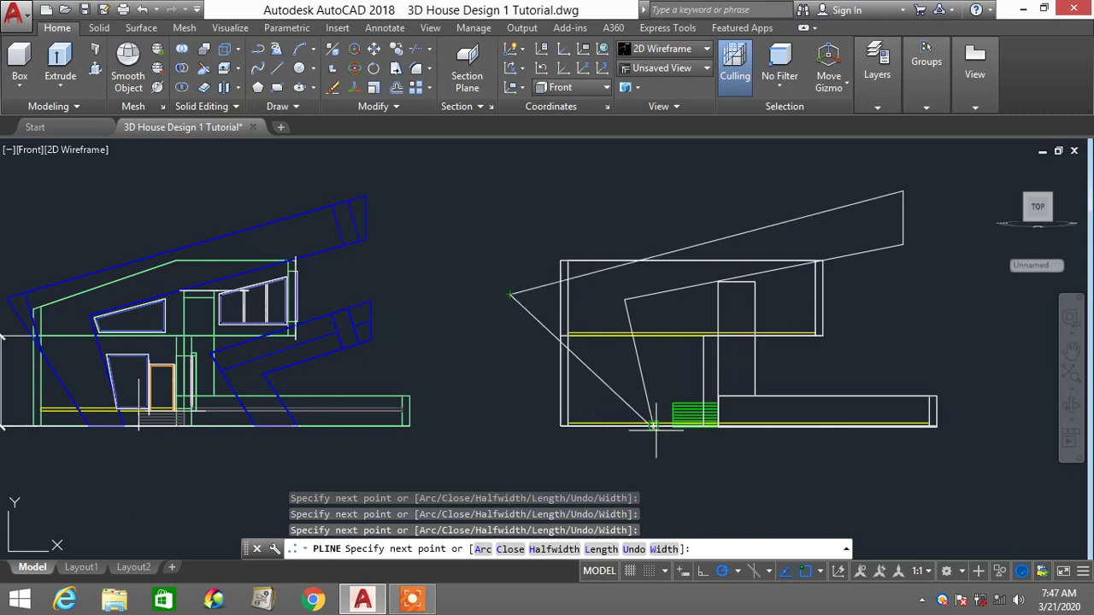
click(598, 424)
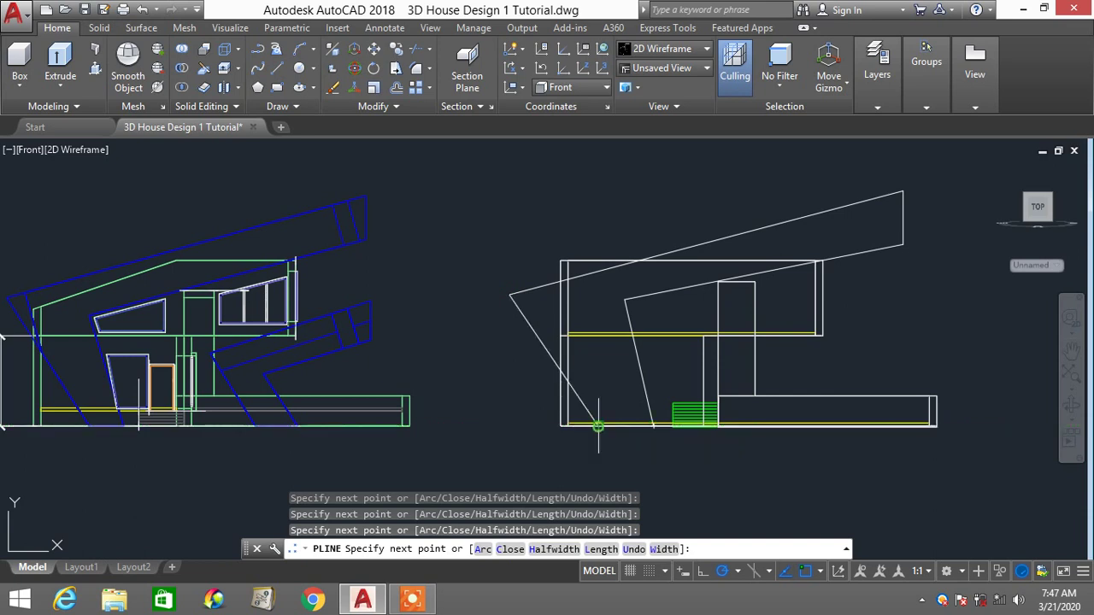
click(653, 425)
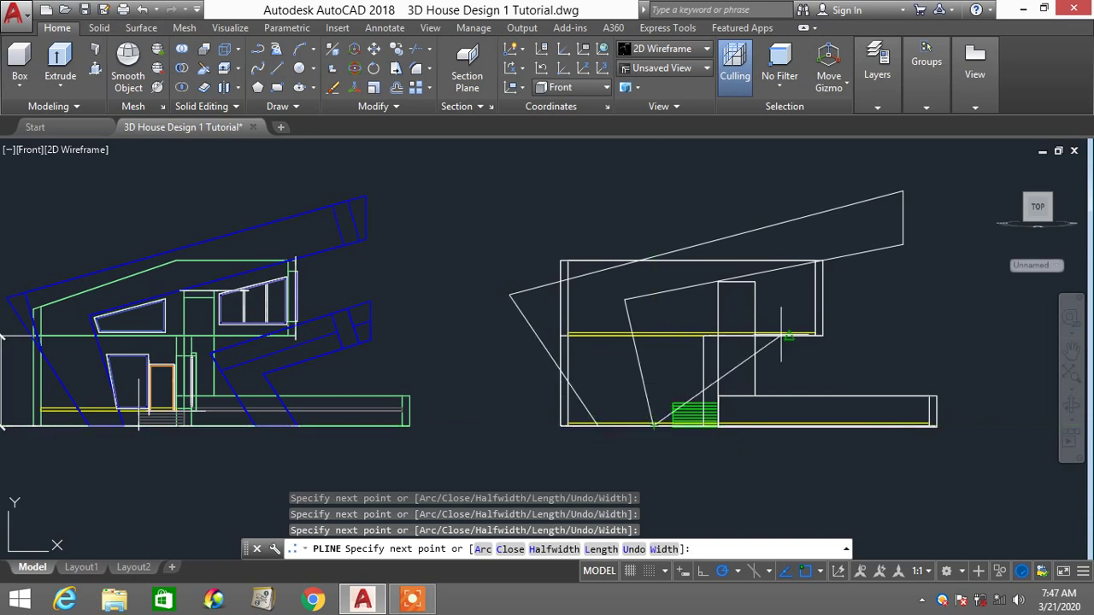
key(Return)
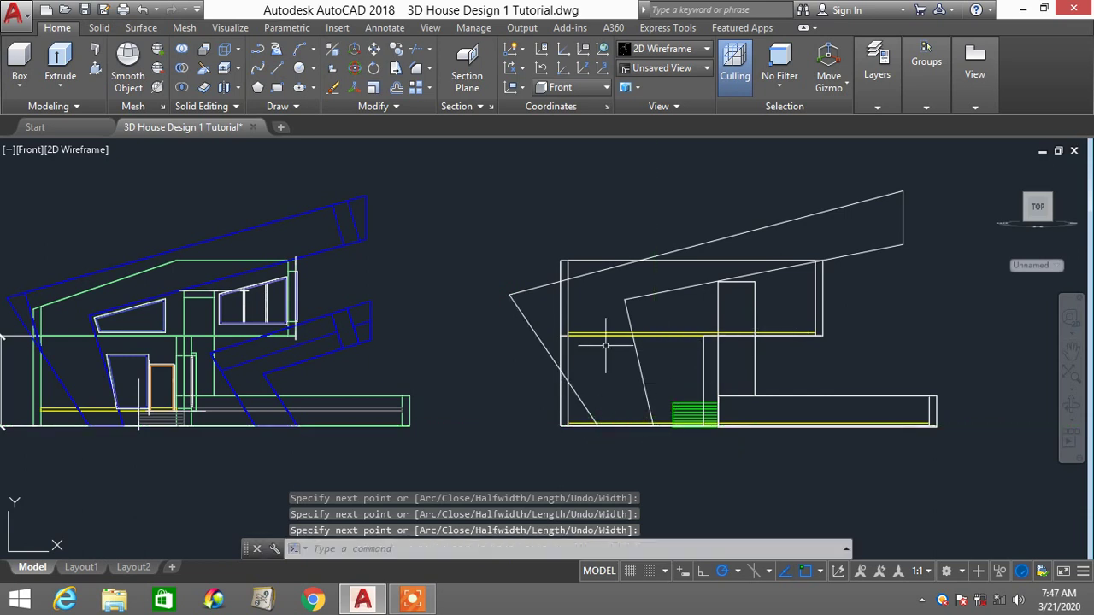
Check where the roof profile lies against the new house in the Top and SE Isometric views
scroll(607, 345, down, 2)
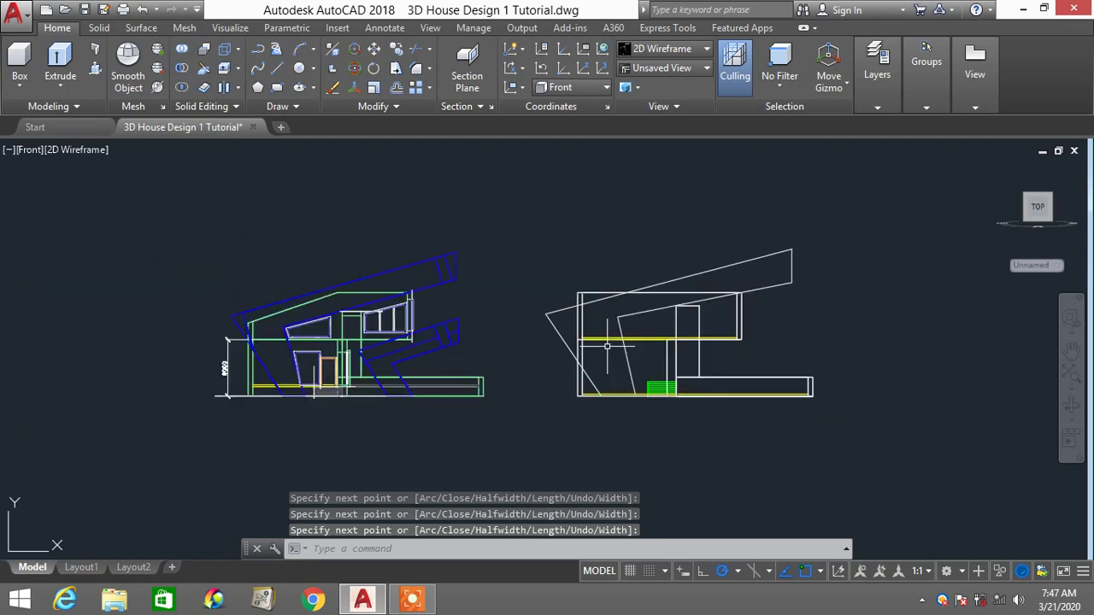
click(30, 150)
click(65, 189)
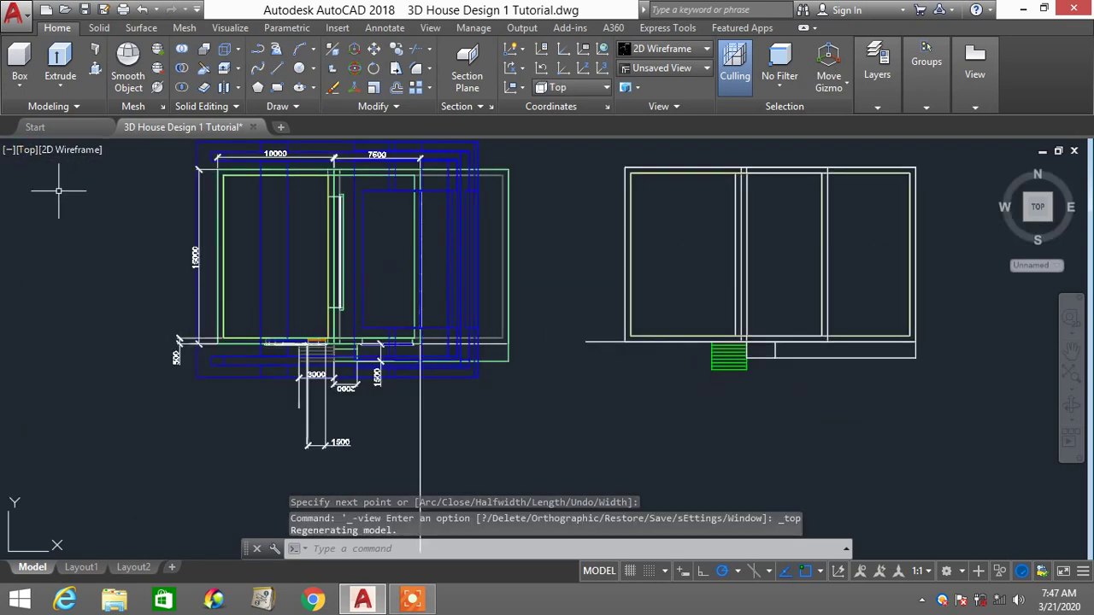
scroll(567, 370, down, 3)
scroll(496, 292, up, 6)
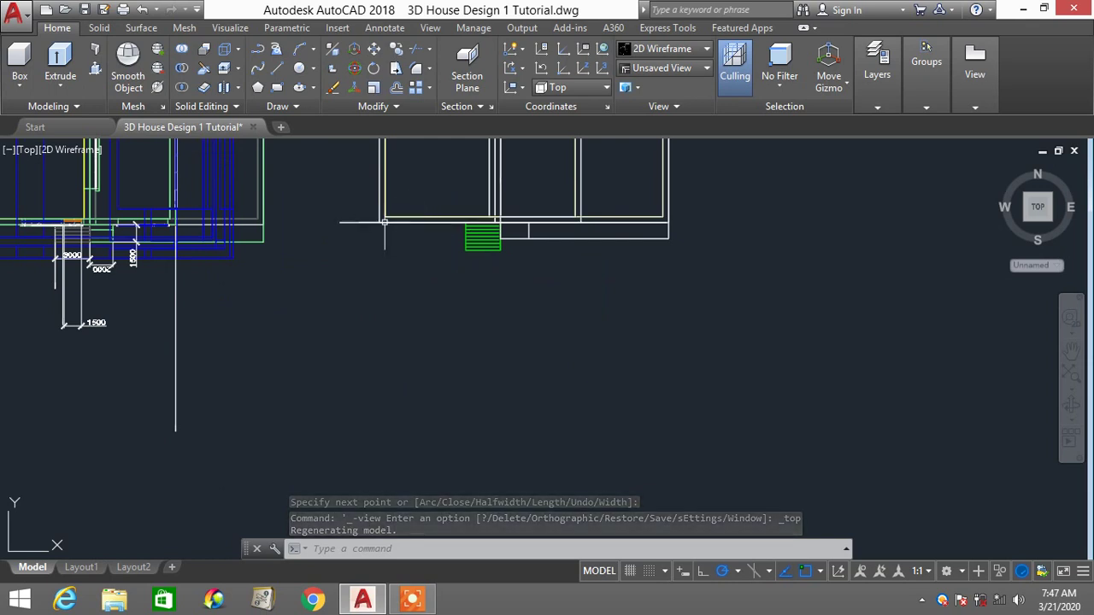
click(31, 151)
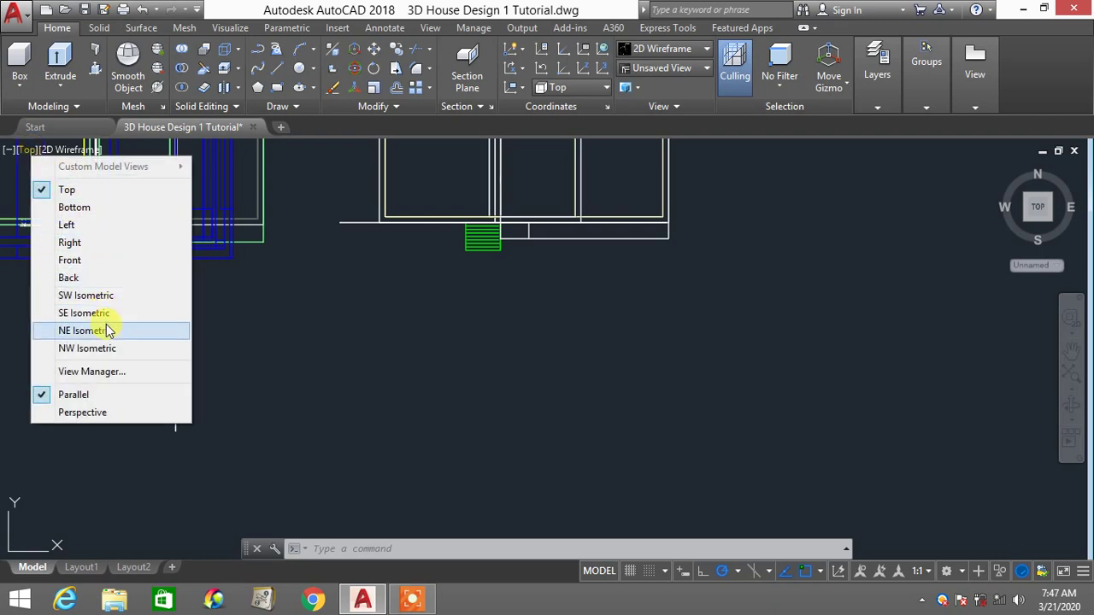
click(106, 313)
scroll(590, 297, up, 5)
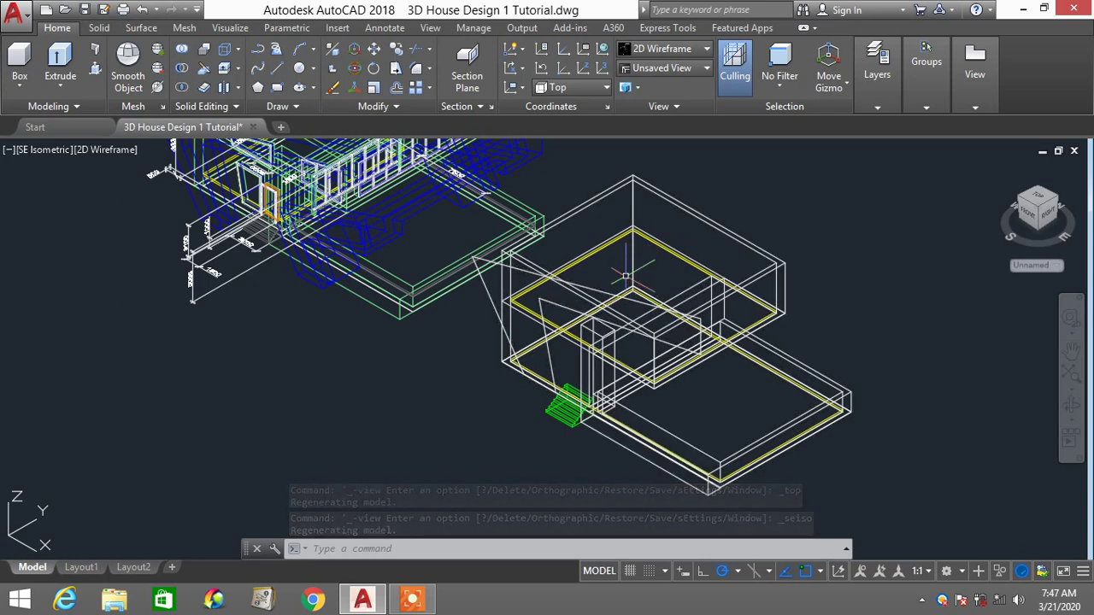
Extrude the roof profile backward from the front wall, over about the full depth of the upper floor
text(E)
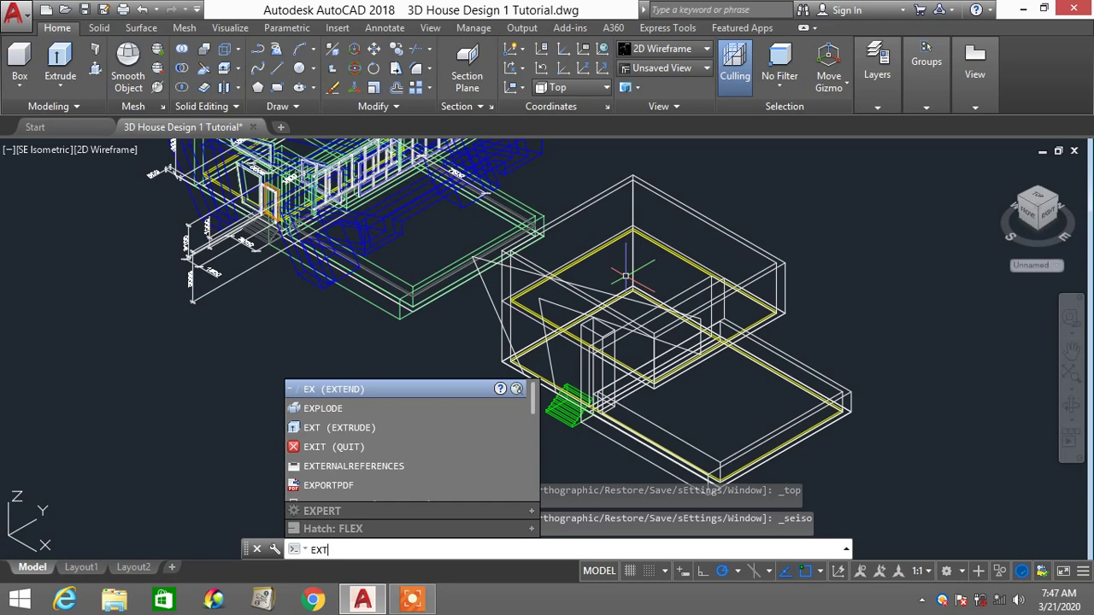
text(XT)
key(Return)
click(613, 296)
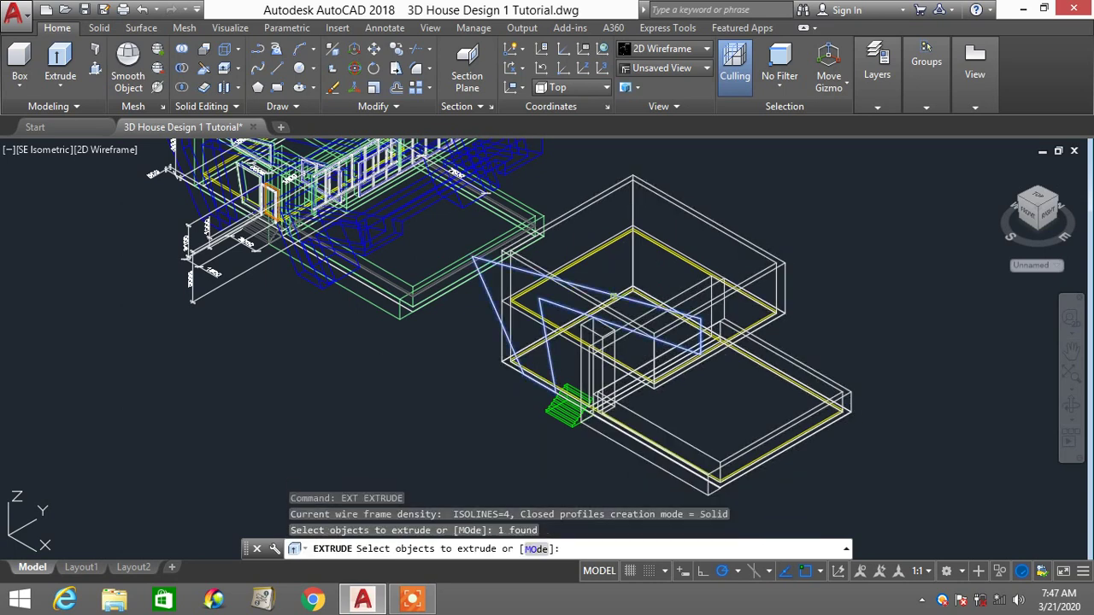
key(Return)
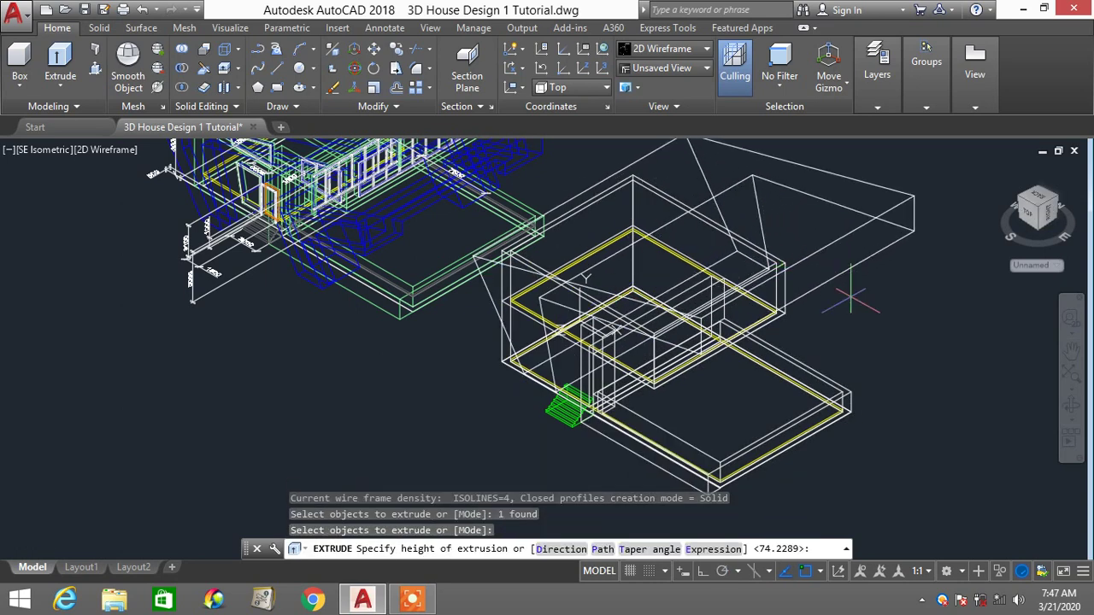
click(822, 373)
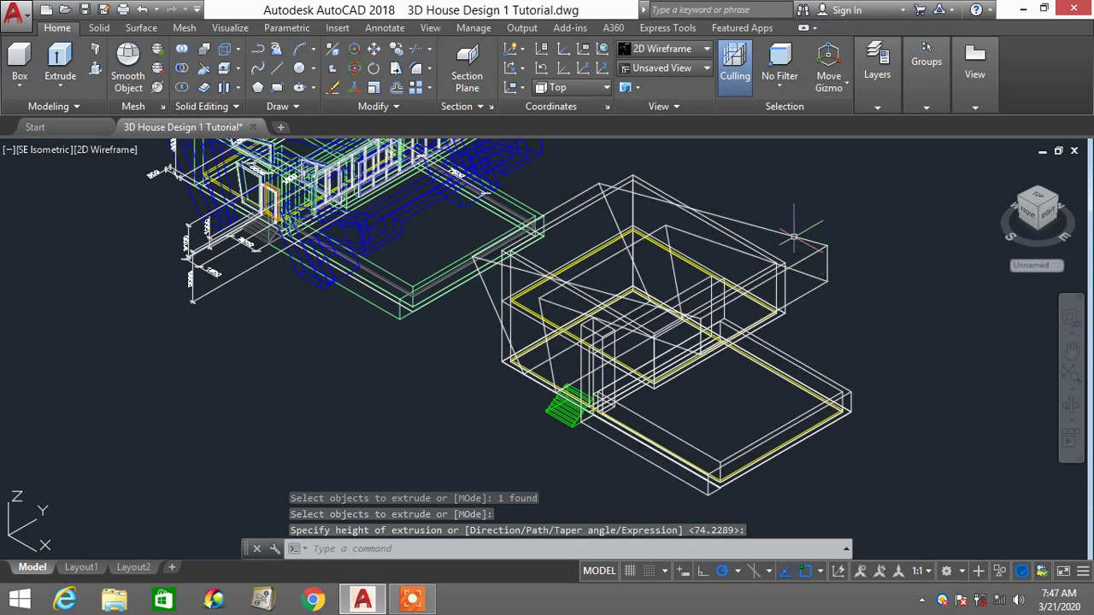
Display the model in the Conceptual visual style with the new house's extruded roof in close view
click(665, 52)
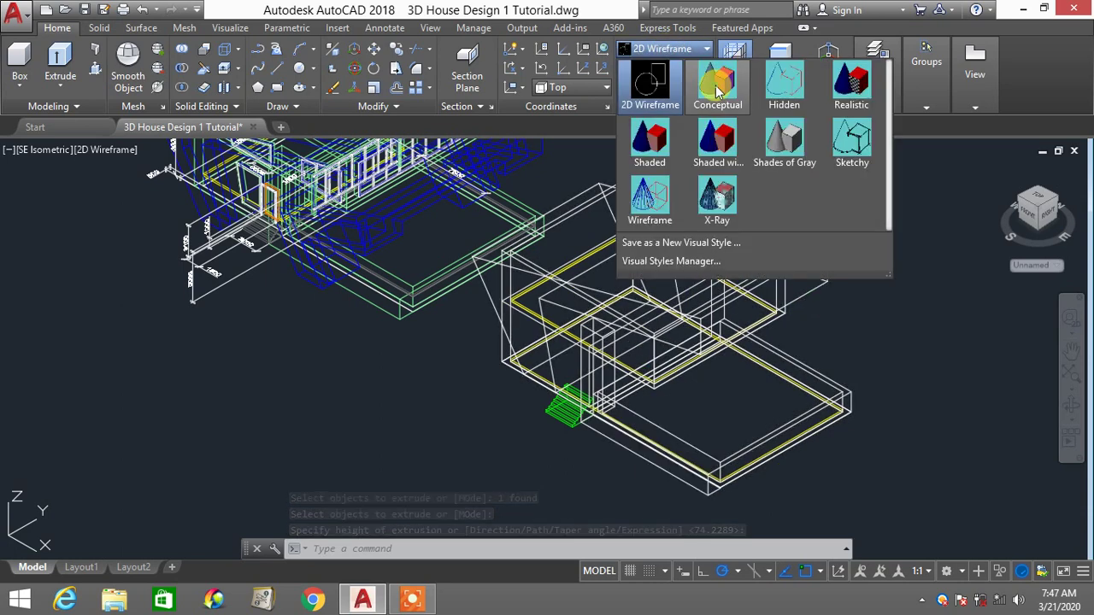
click(716, 92)
scroll(826, 304, down, 2)
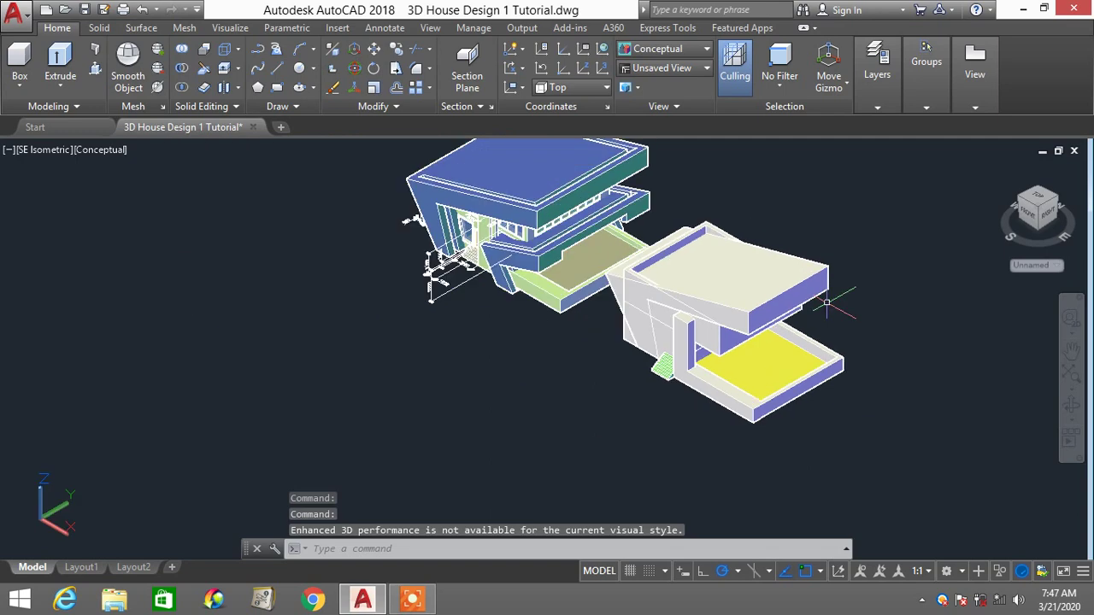
scroll(826, 304, up, 2)
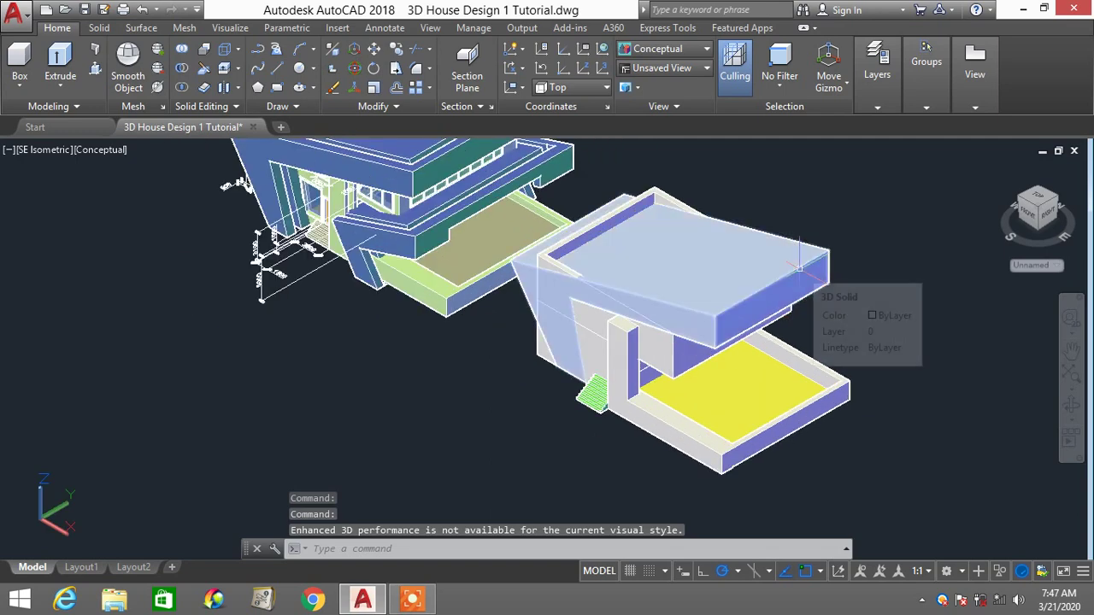
Change the color of the new house's main roof solid to Blue in its properties
click(799, 267)
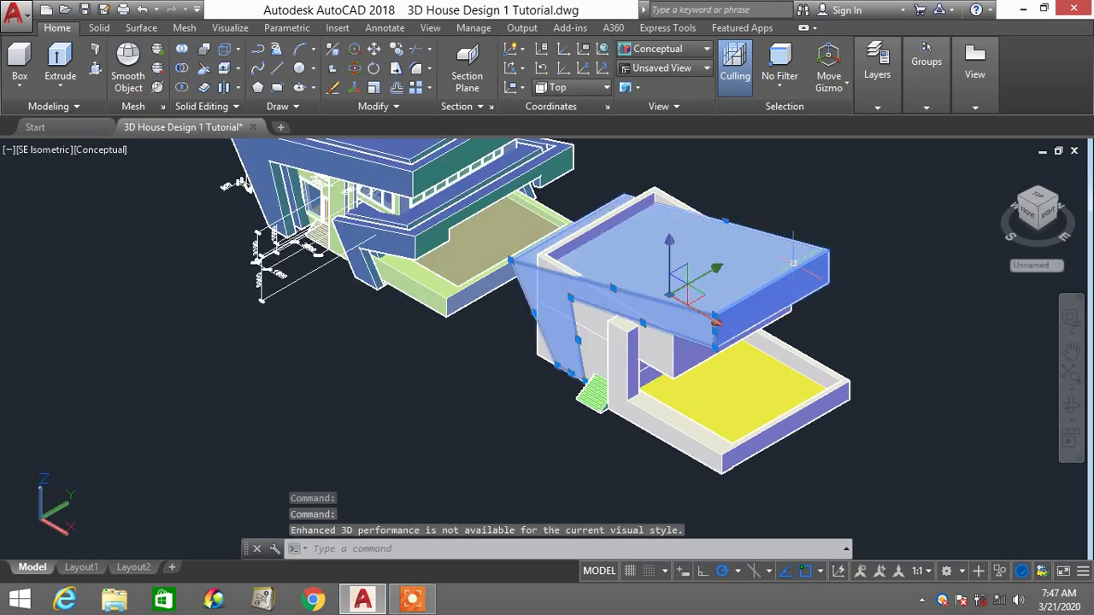
right_click(893, 298)
click(940, 556)
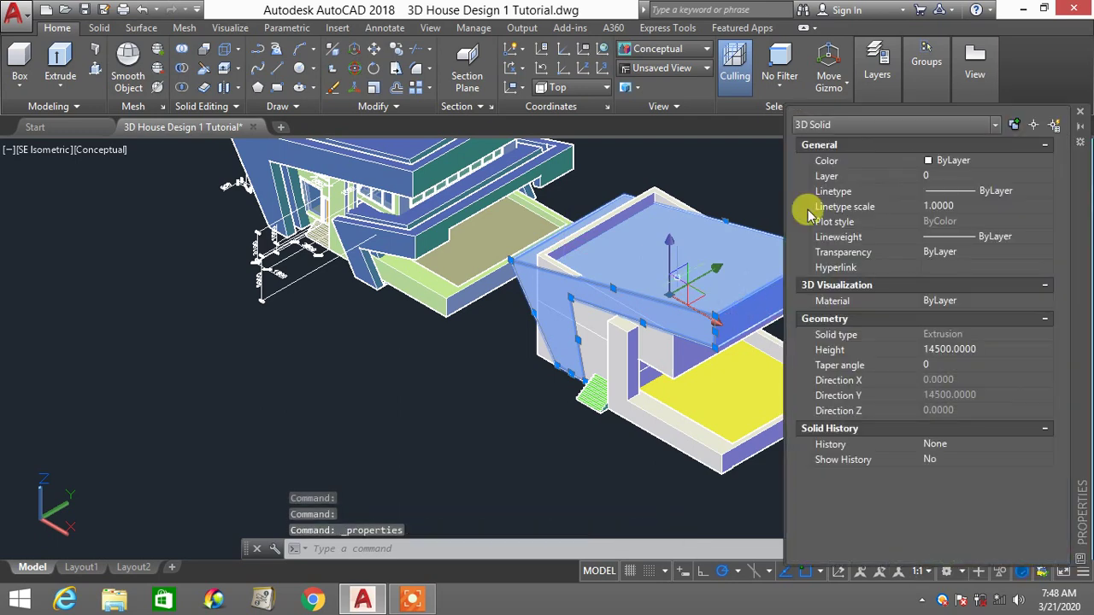
click(961, 161)
click(962, 161)
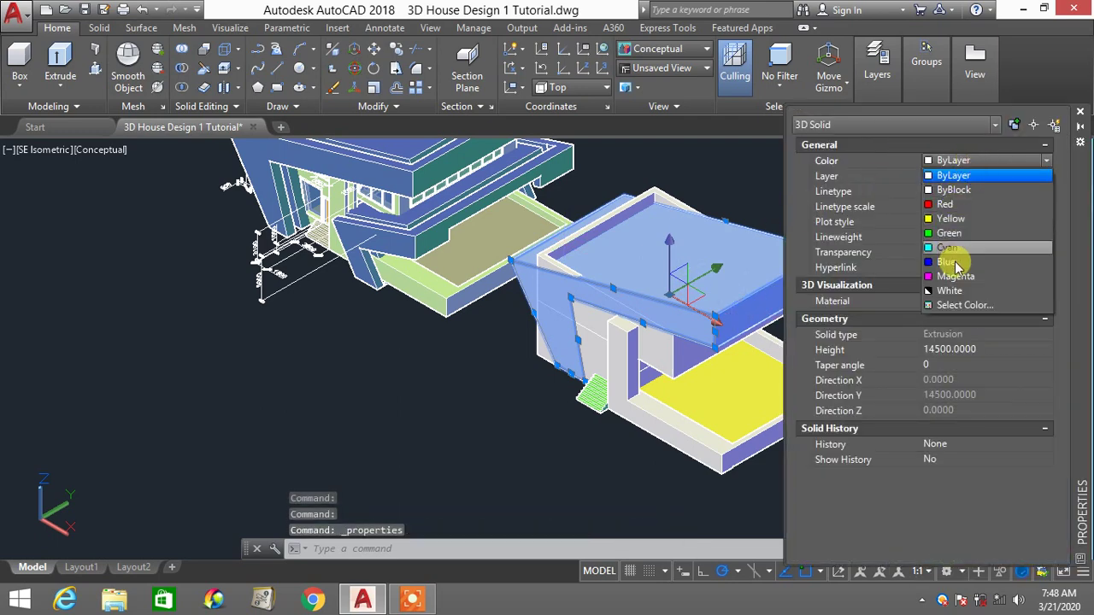
click(950, 262)
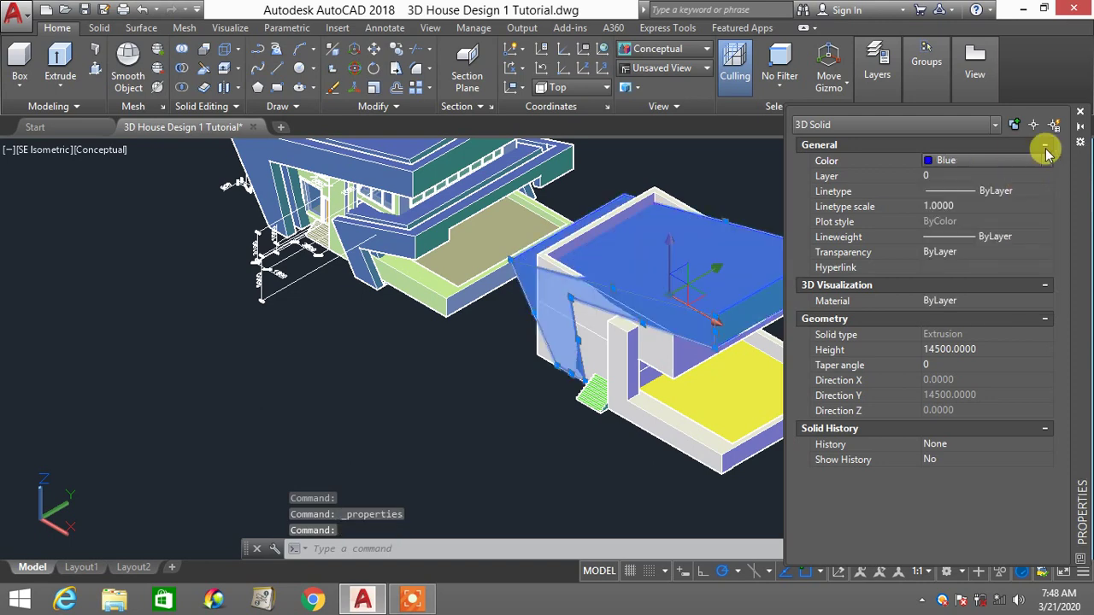
click(1080, 116)
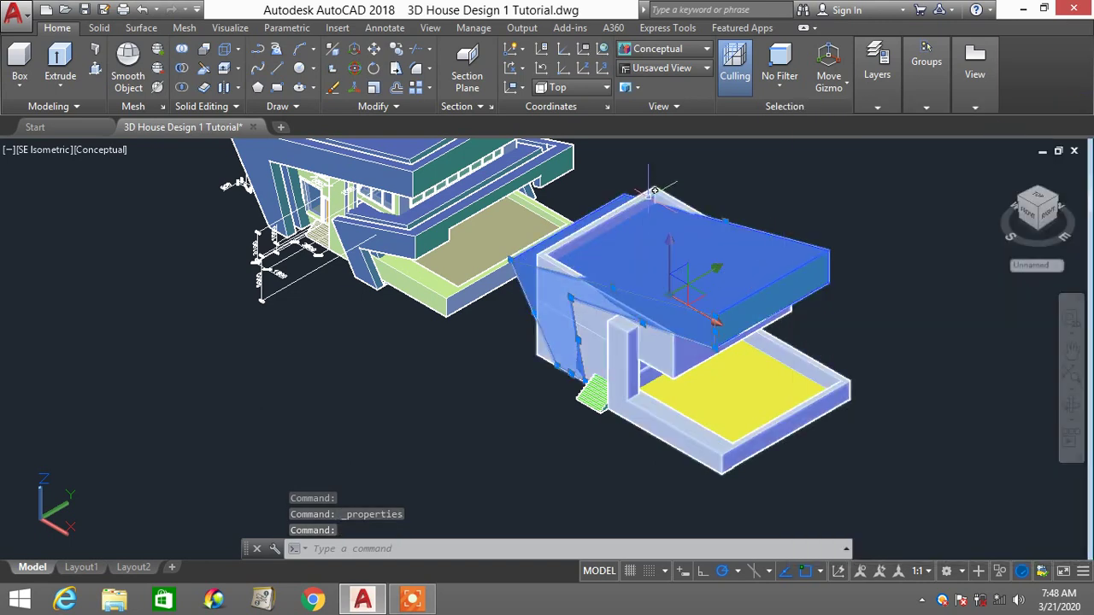
key(Escape)
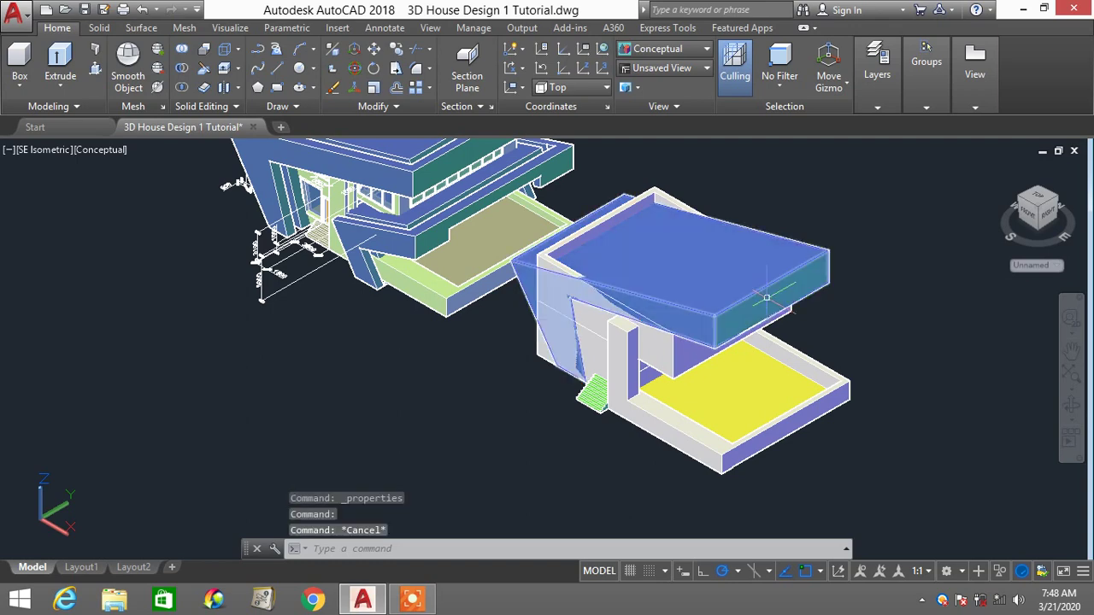
Select the new house's main roof solid from its rear side and set its extrusion height to 16000
shift+middle_drag(766, 298, 581, 333)
scroll(440, 387, up, 5)
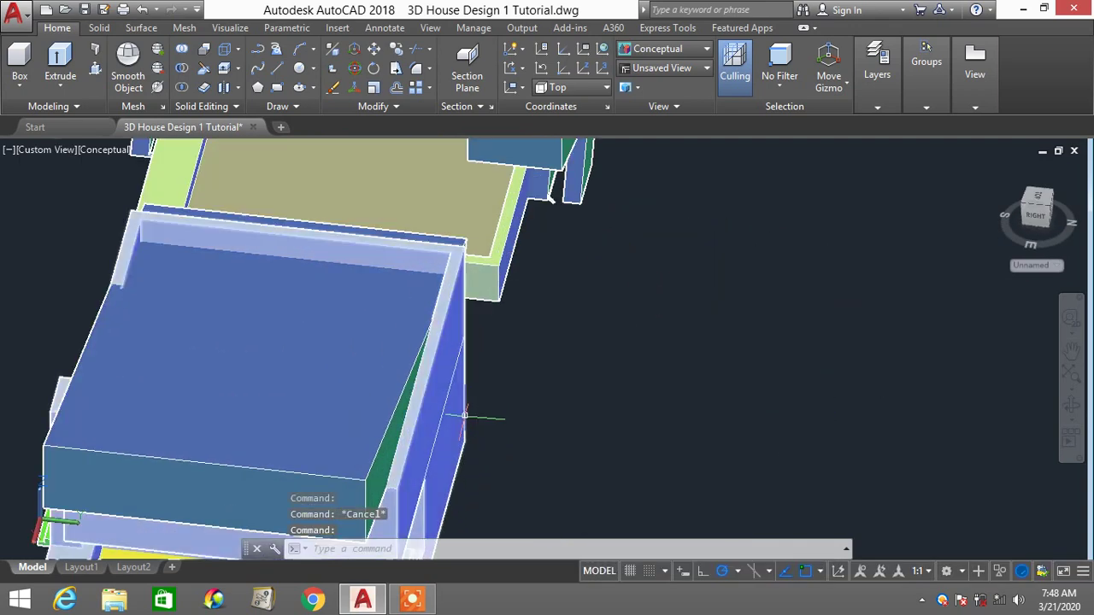
scroll(440, 387, down, 5)
shift+middle_drag(435, 384, 481, 271)
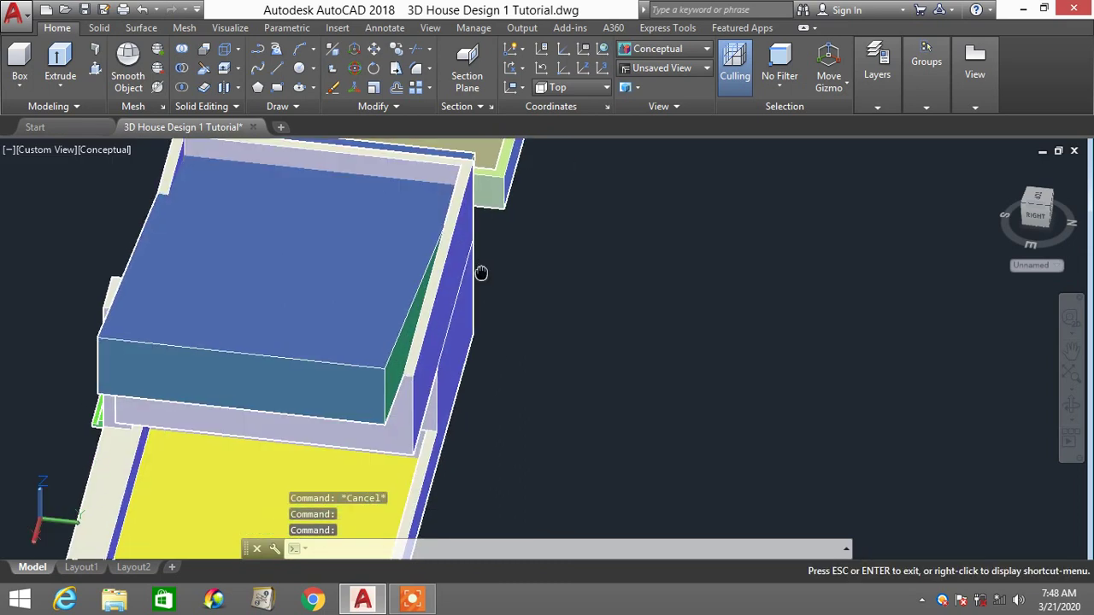
click(402, 324)
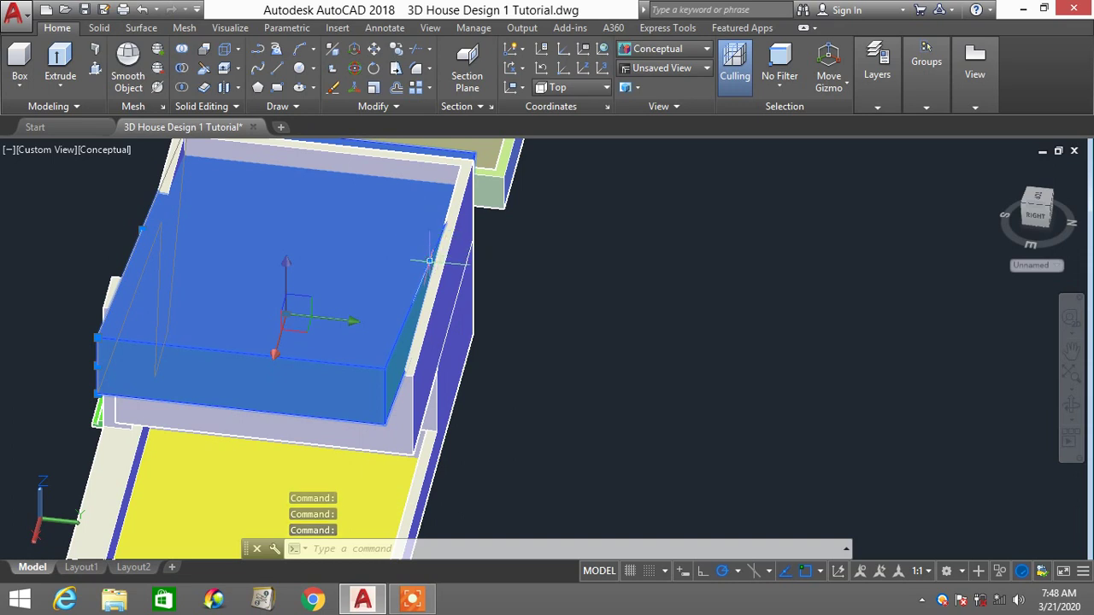
click(141, 229)
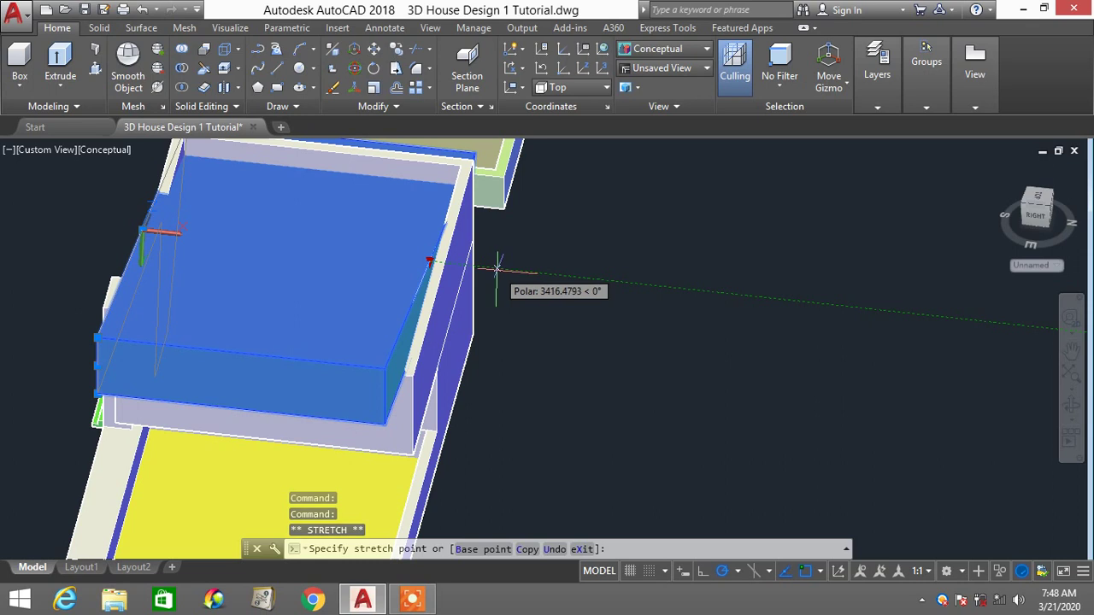
key(Escape)
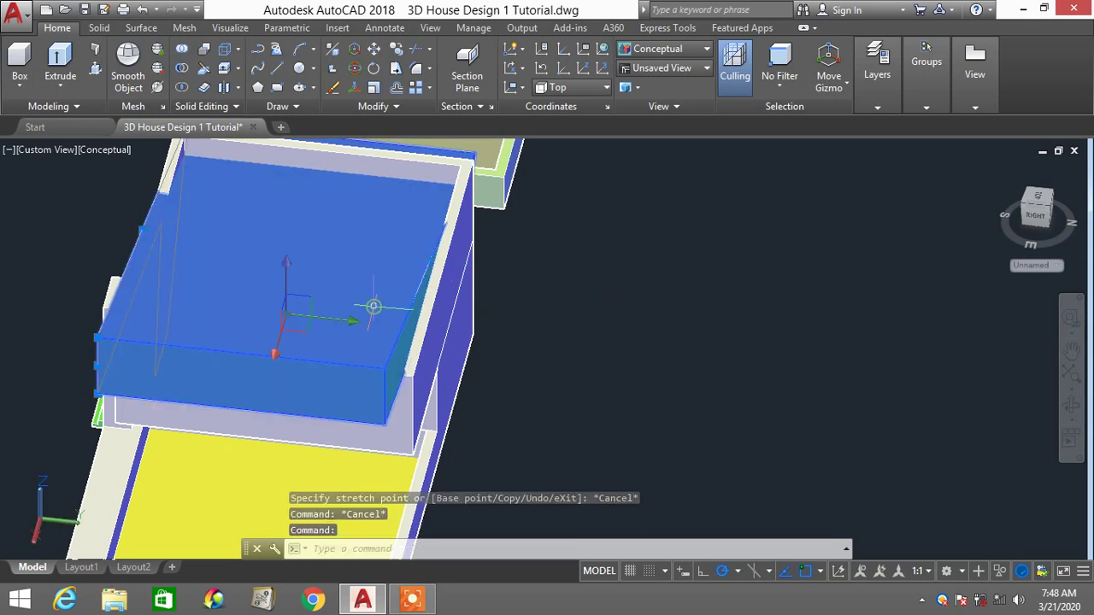
right_click(569, 290)
click(633, 551)
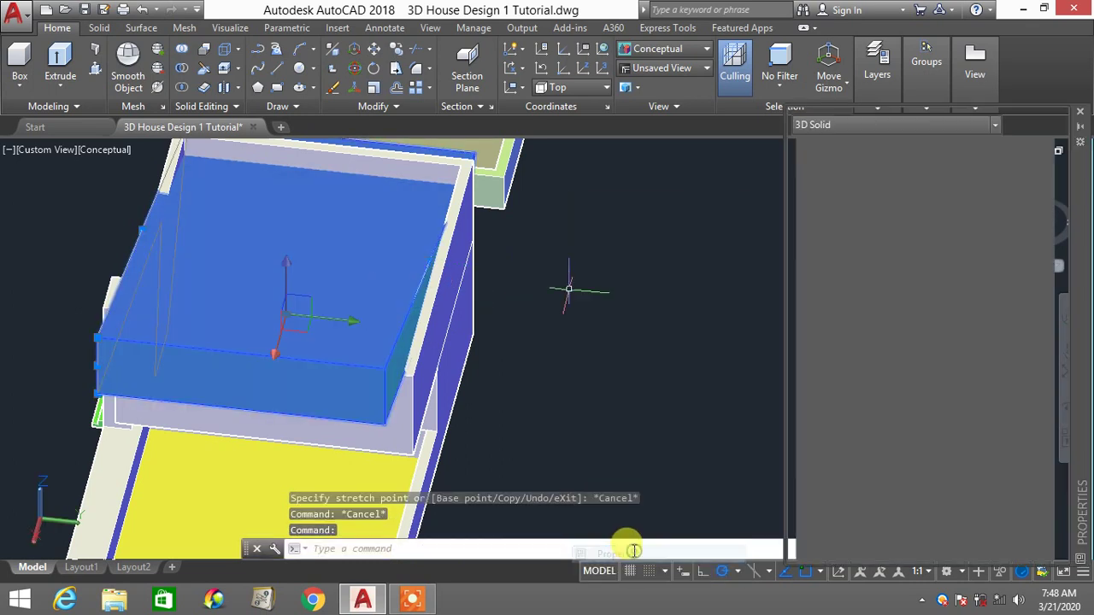
click(947, 349)
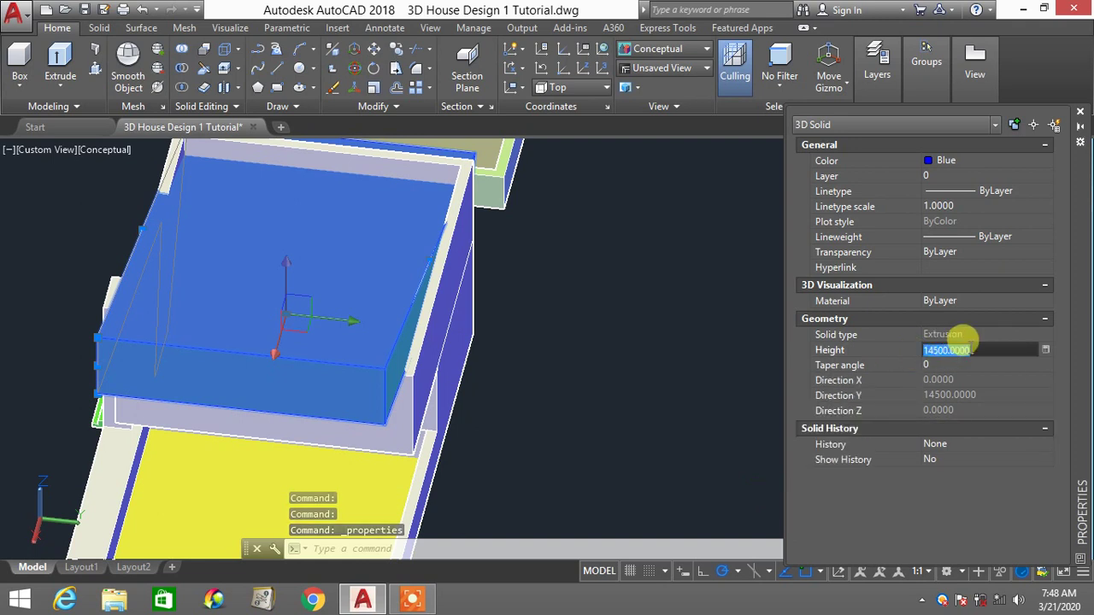
text(16000)
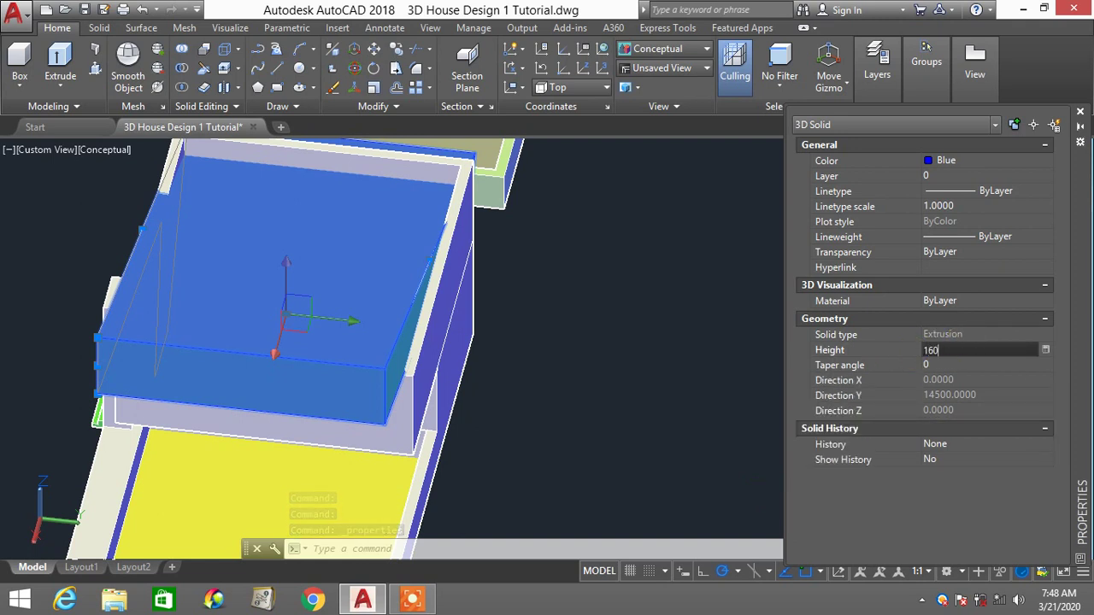
key(Return)
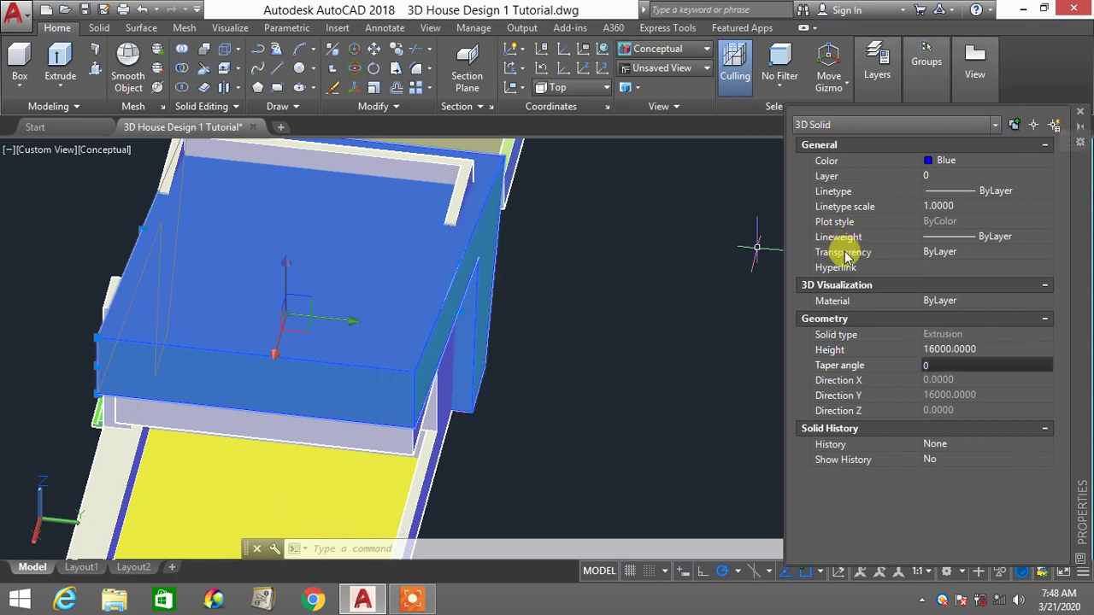
Set the main roof solid's extrusion height to 18000 and clear the selection
click(979, 350)
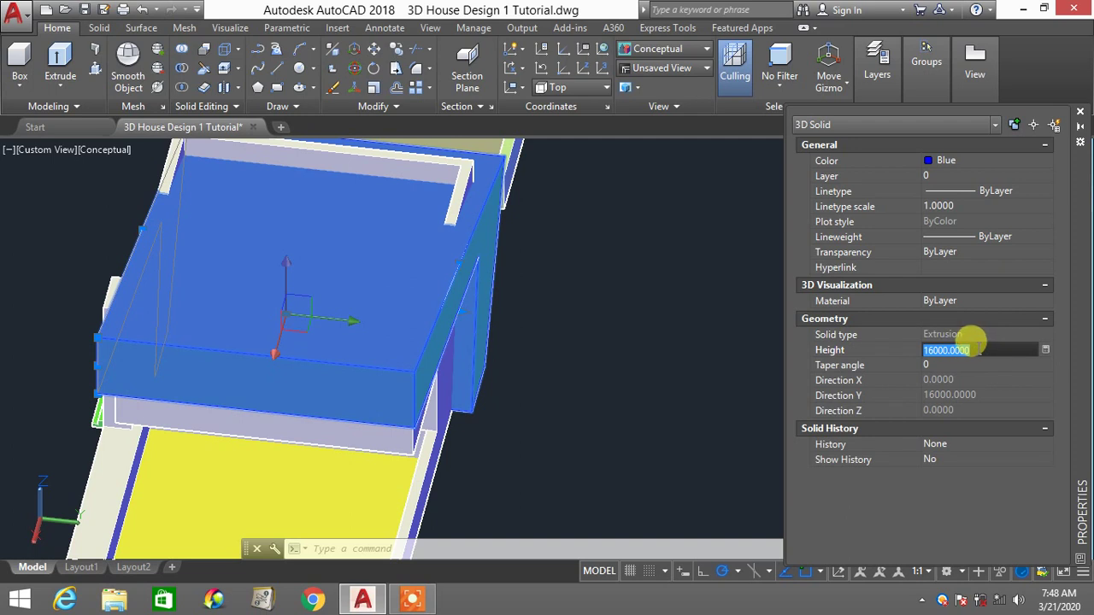
text(180)
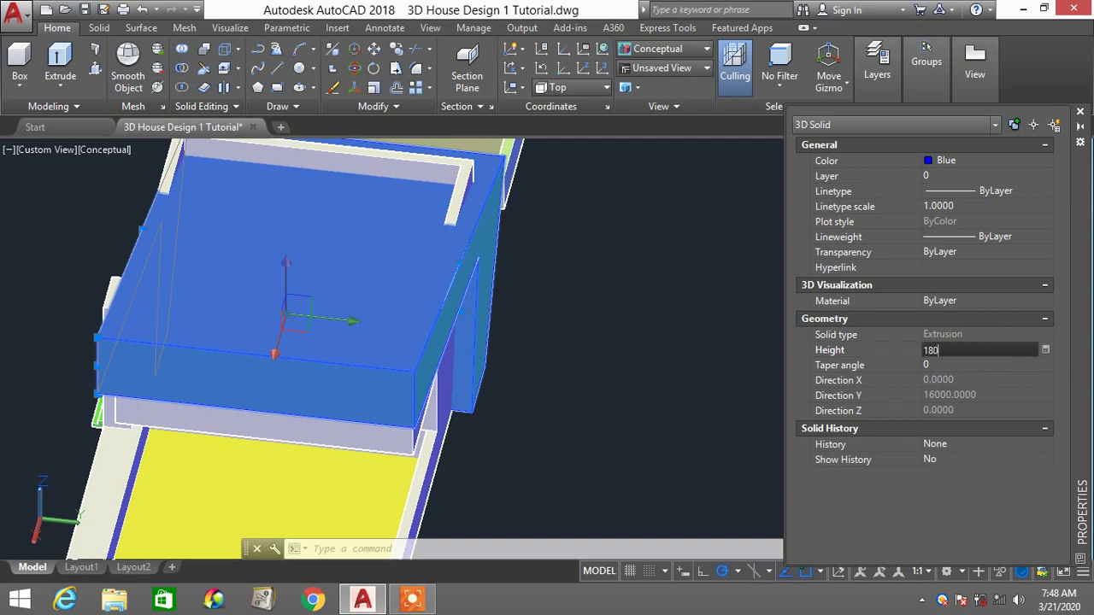
key(Tab)
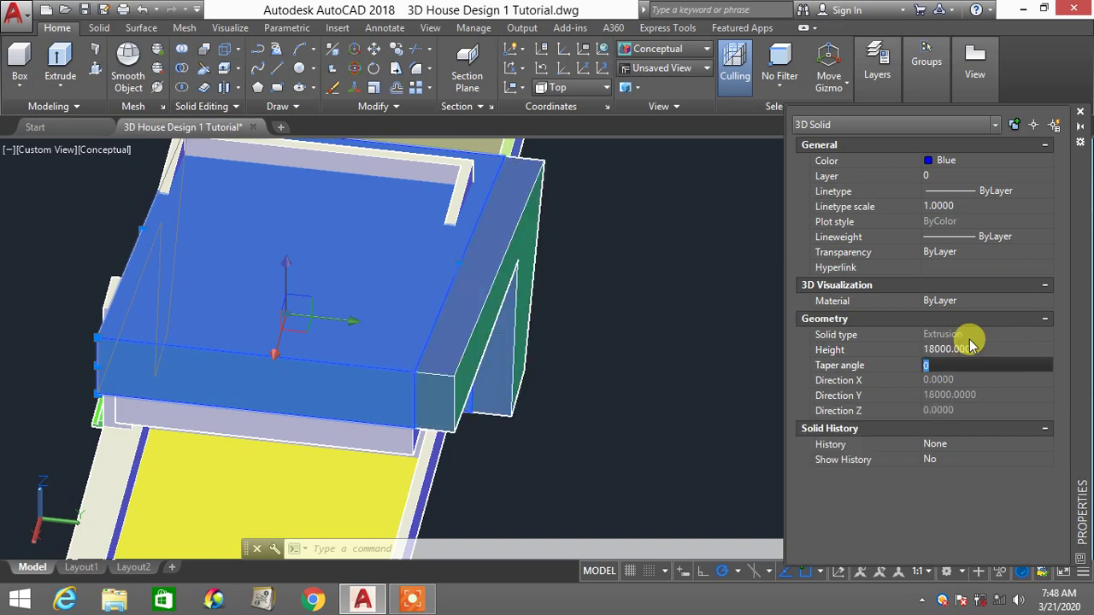
click(1078, 115)
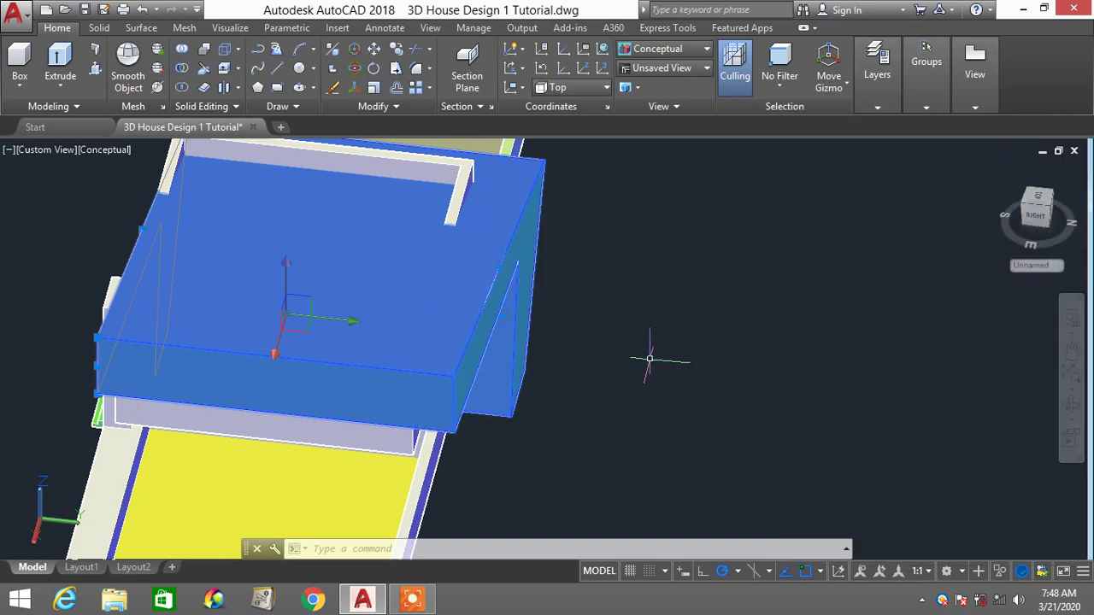
scroll(651, 362, down, 2)
key(Escape)
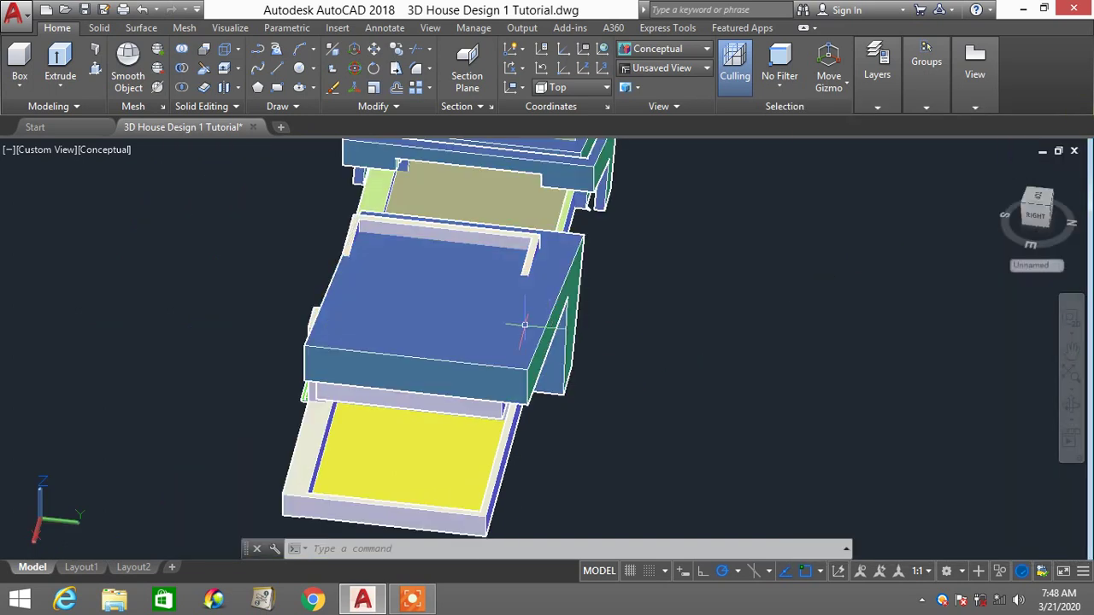
Set the viewport to the Top view with the 2D Wireframe visual style, with both houses in view
click(49, 149)
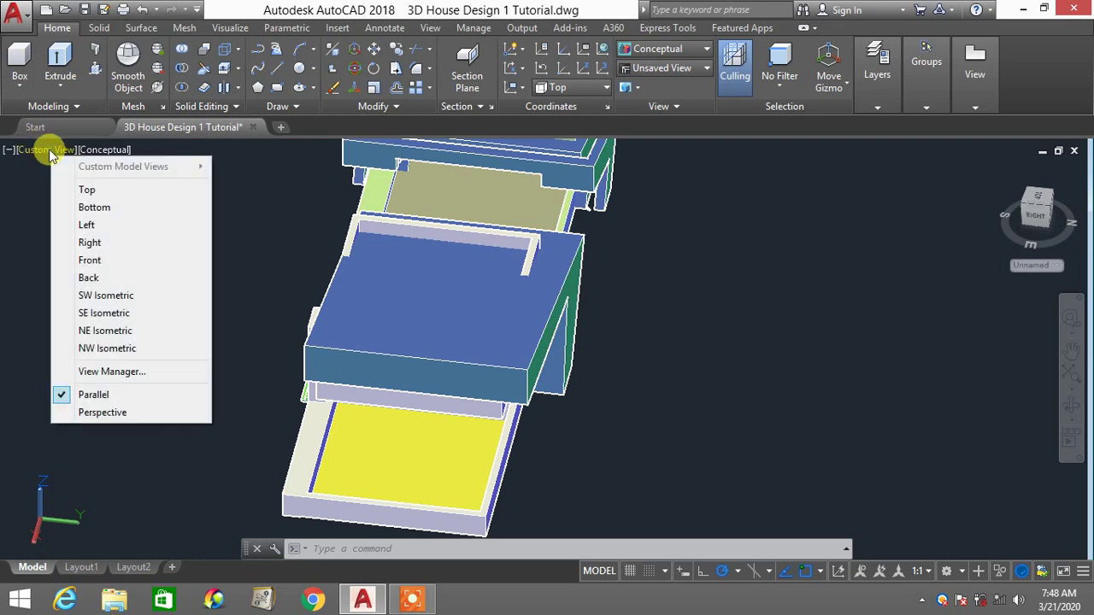
click(86, 188)
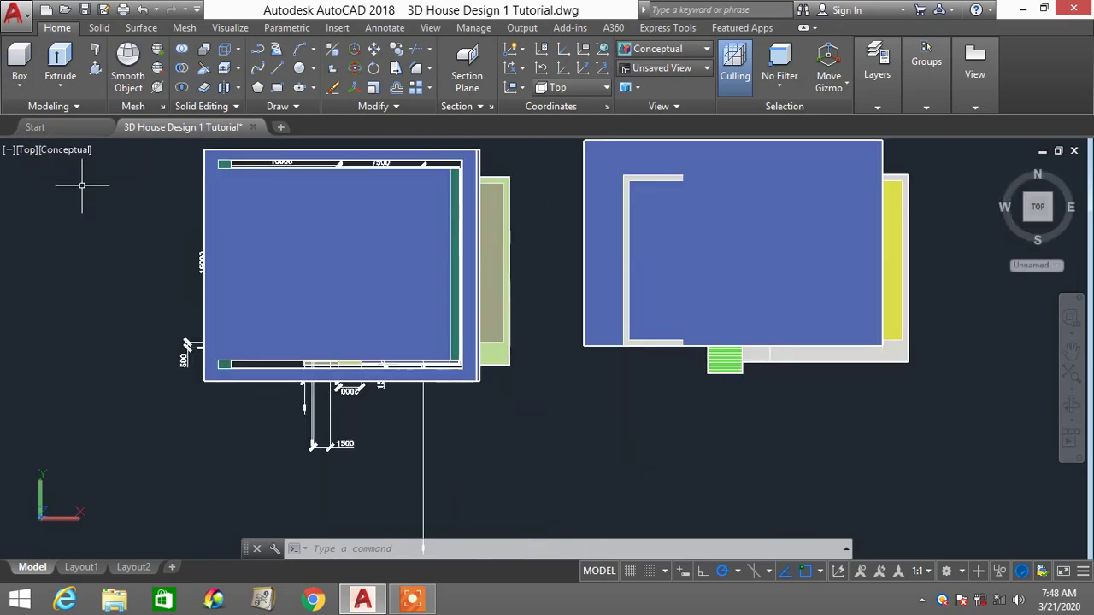
middle_drag(634, 292, 612, 343)
key(Escape)
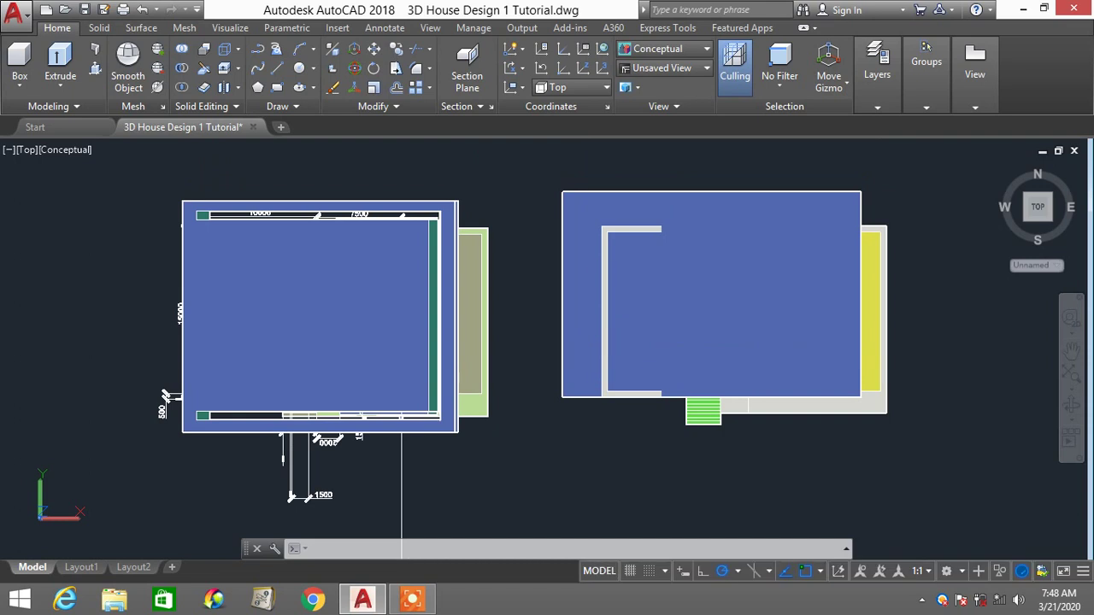
click(649, 54)
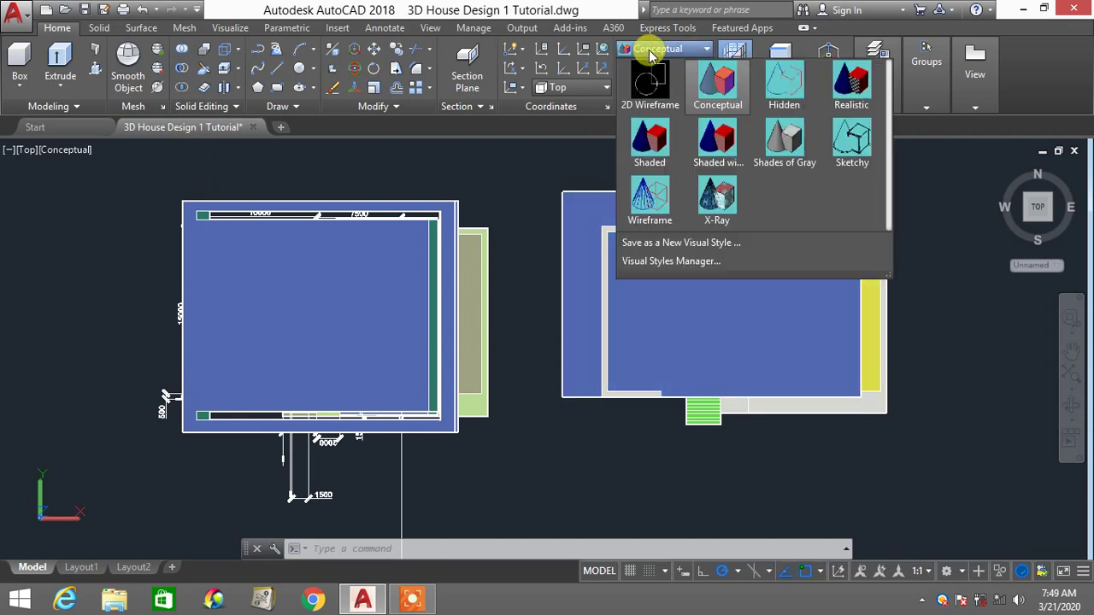
click(648, 147)
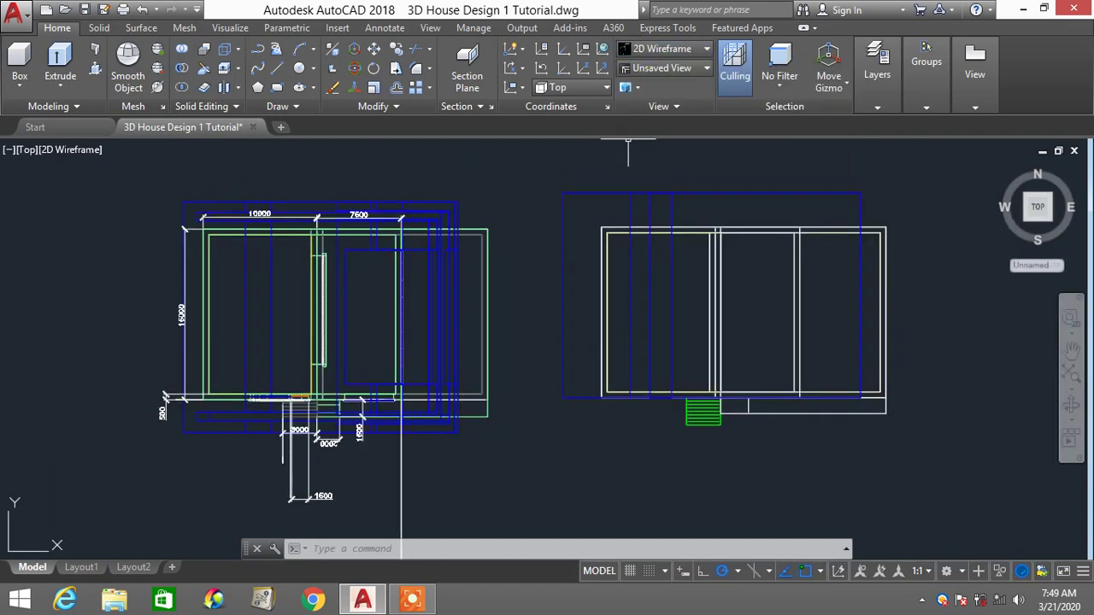
middle_drag(820, 317, 777, 289)
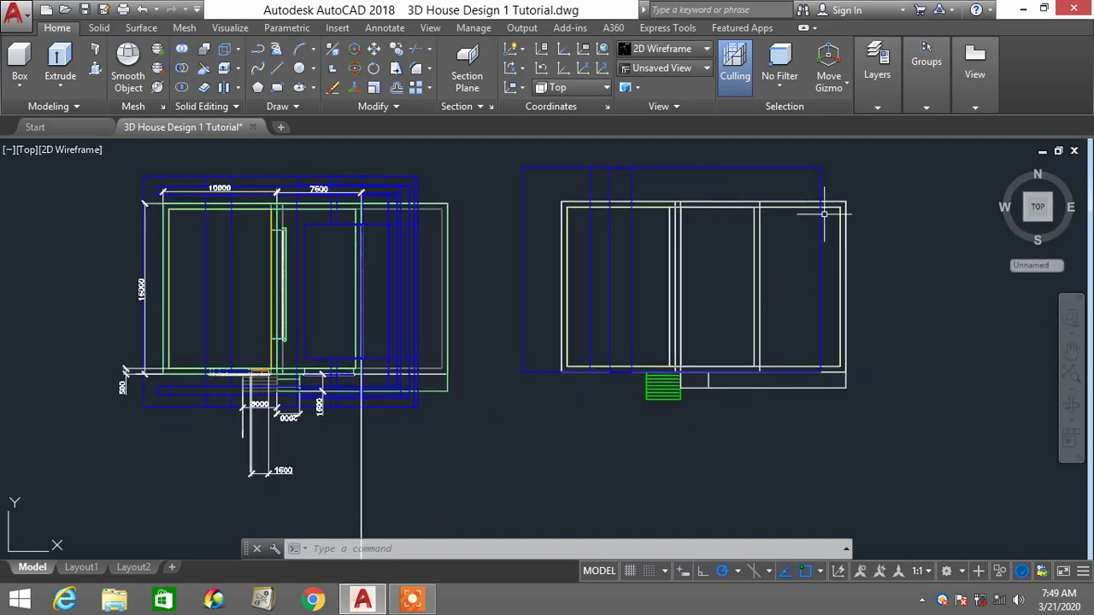
Move the new house's blue roof solid about 1760 units straight toward the front, so it overhangs the front and back walls evenly
text(m)
key(Return)
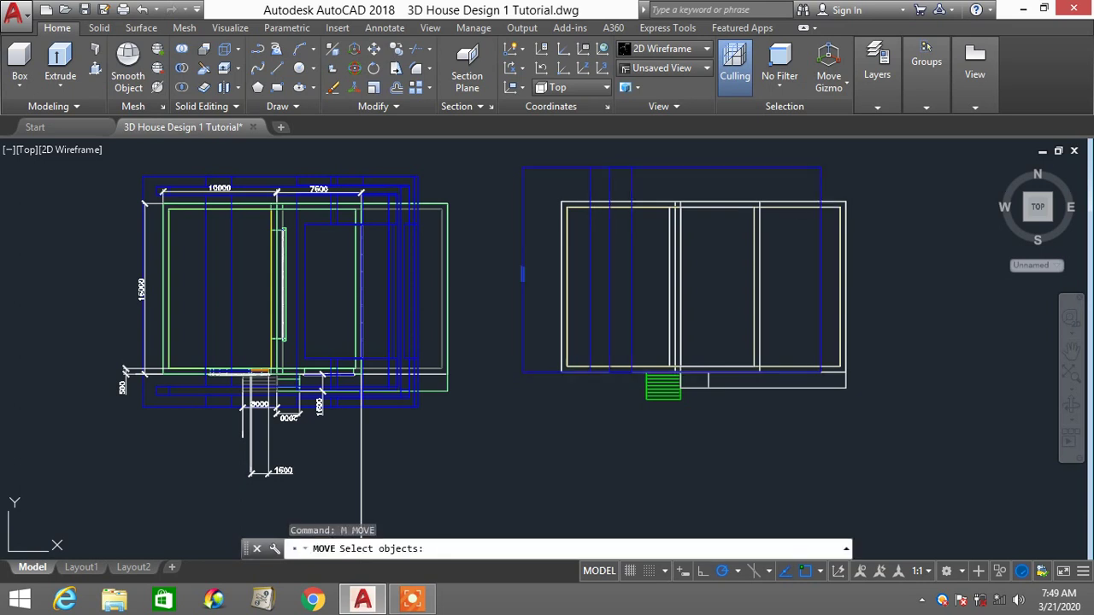
click(821, 189)
key(Return)
click(939, 265)
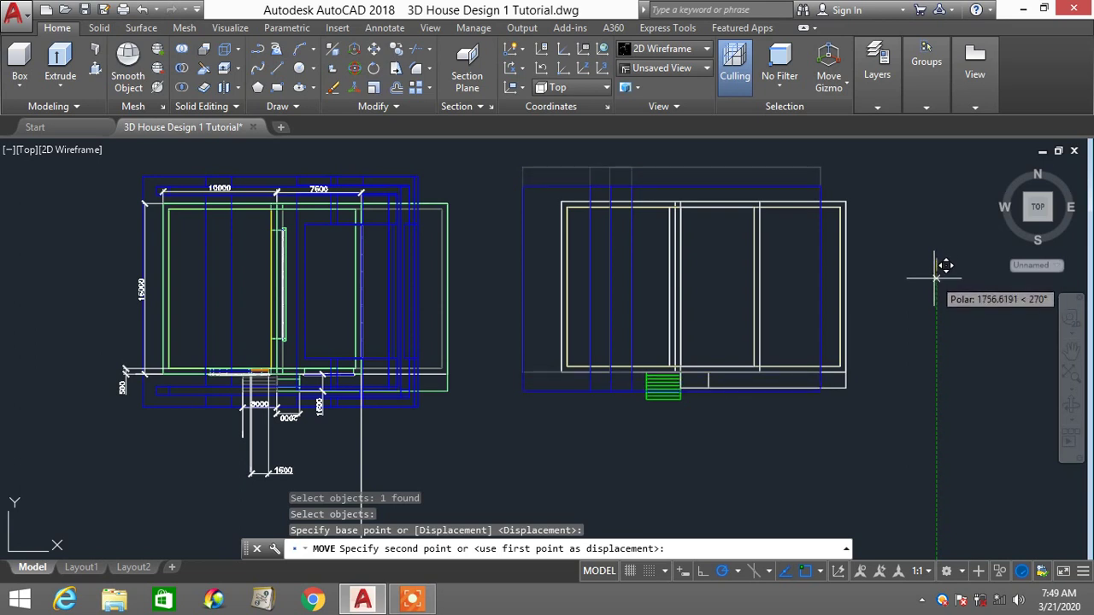
click(934, 278)
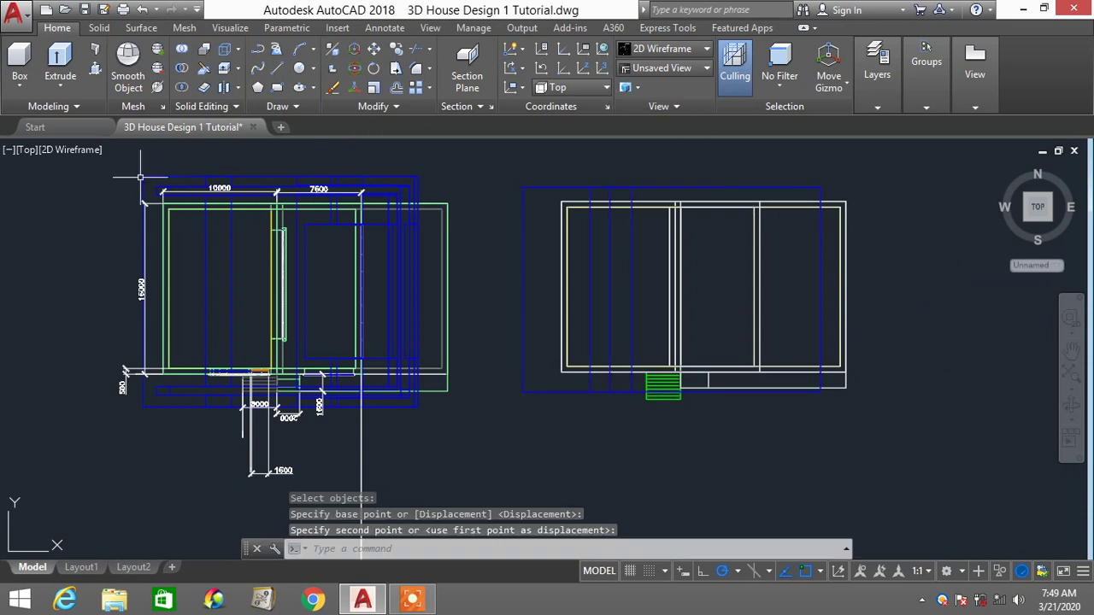
Show both houses in the SE Isometric view with the Conceptual visual style
click(30, 152)
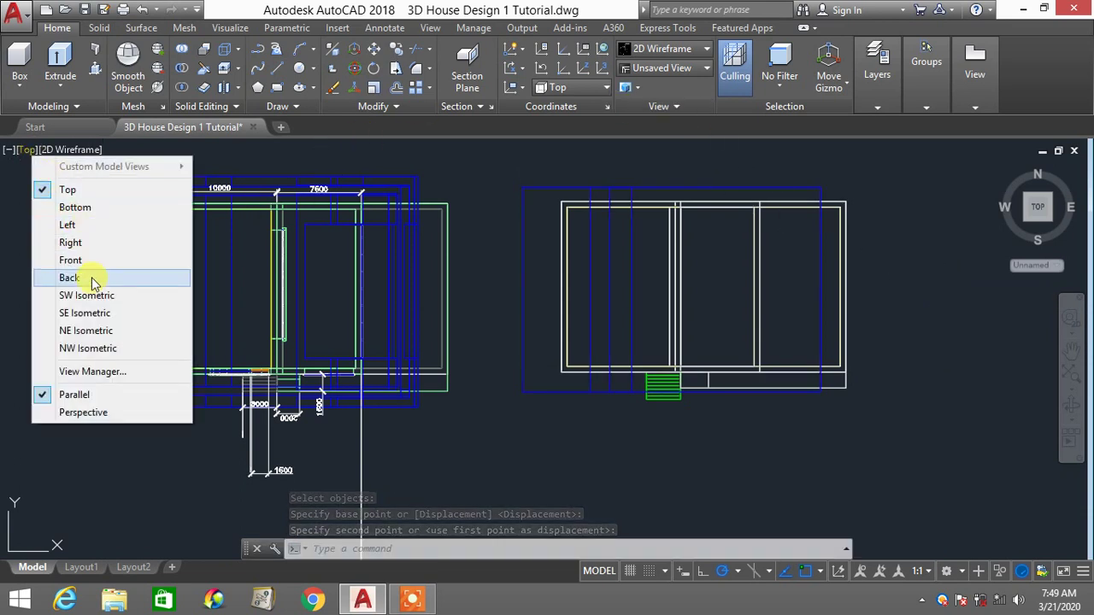
click(99, 313)
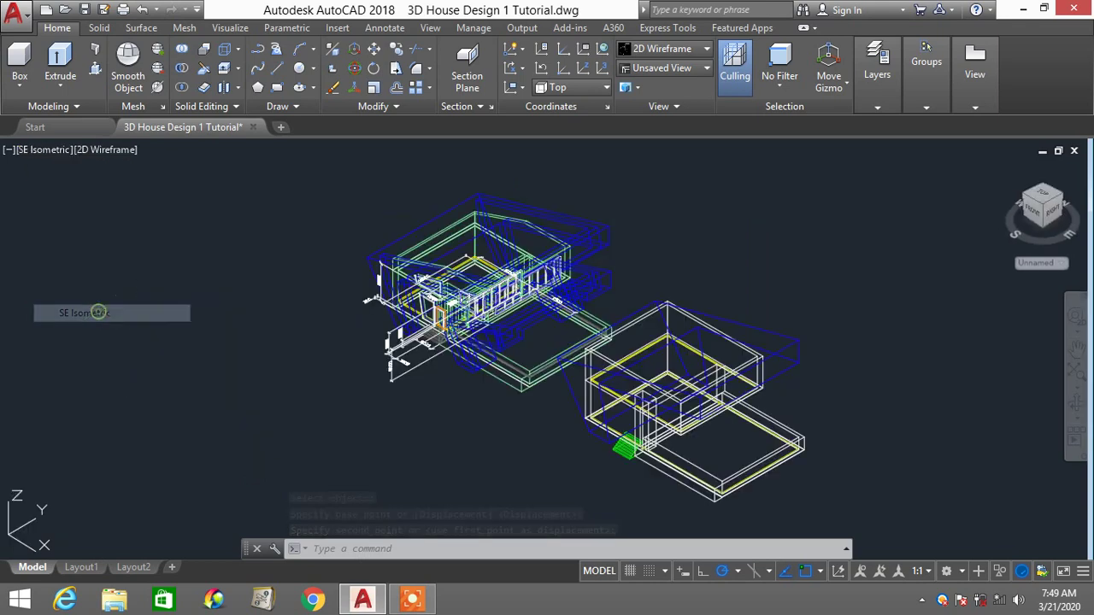
click(689, 52)
click(716, 81)
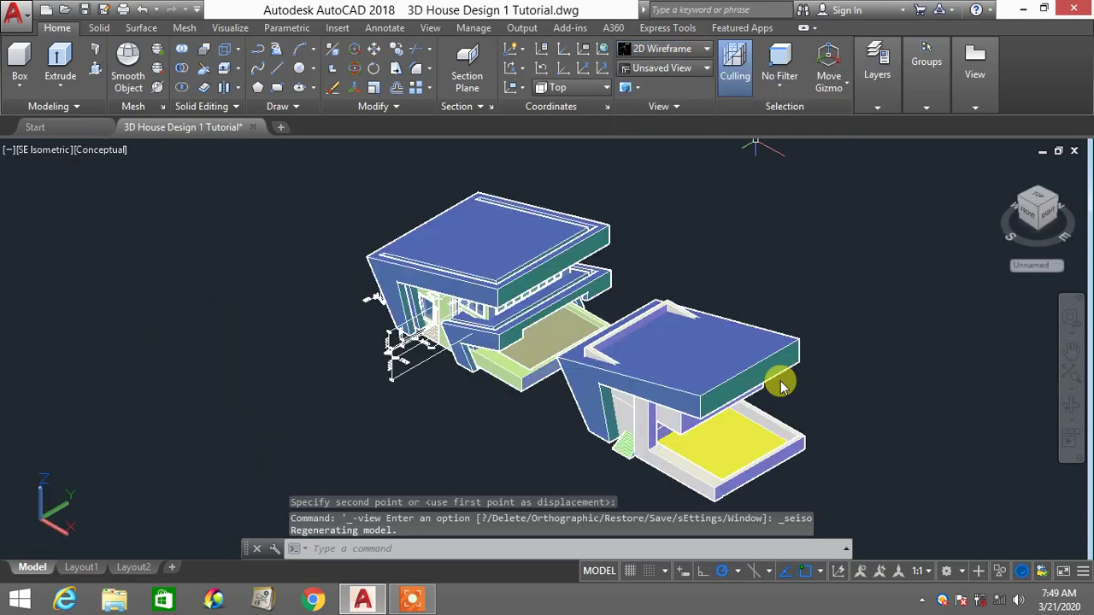
Examine where the new house's upper walls protrude through the slanted roof, comparing with the reference house
scroll(779, 378, up, 3)
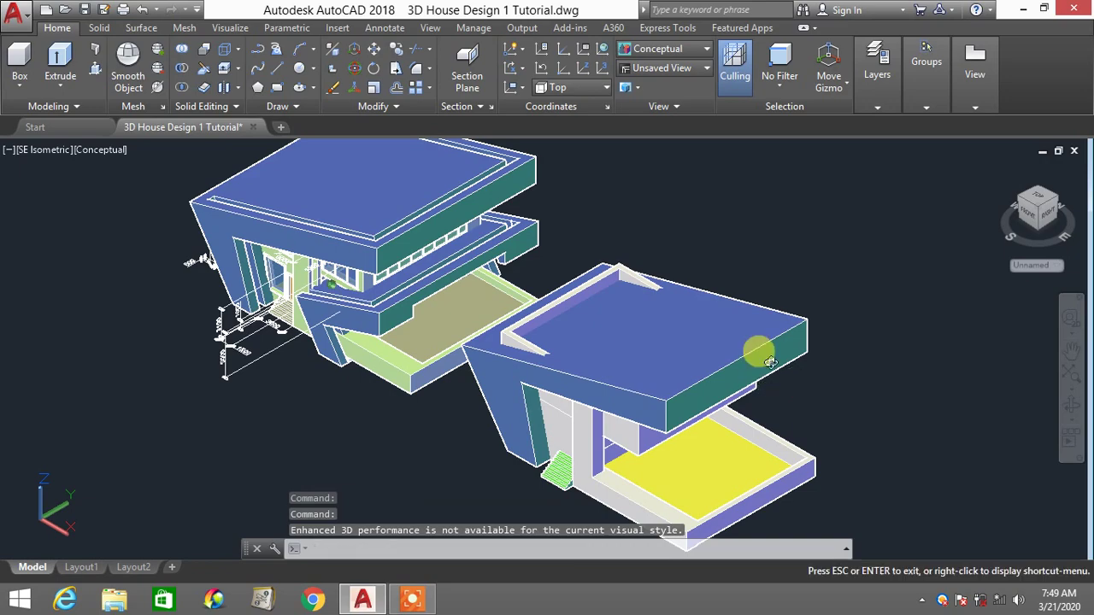
shift+middle_drag(757, 350, 828, 321)
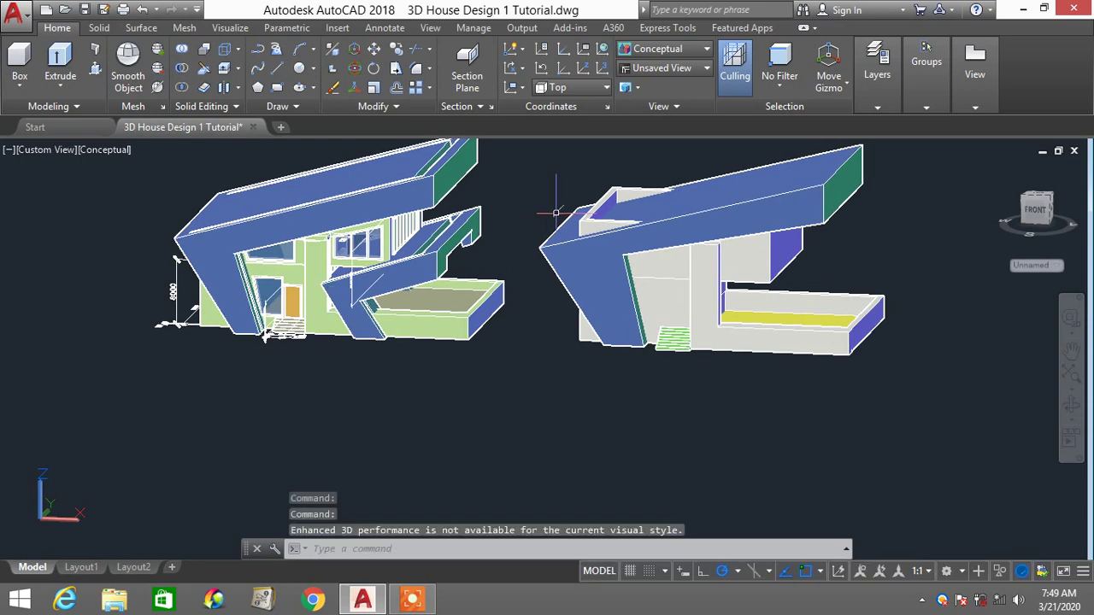
scroll(607, 242, up, 5)
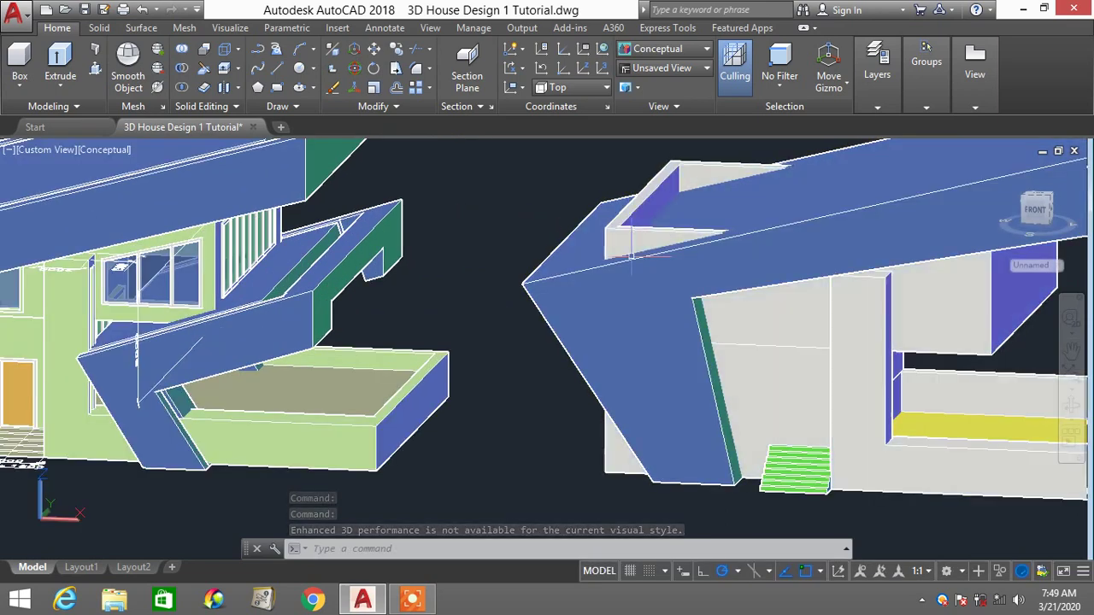
scroll(632, 254, down, 3)
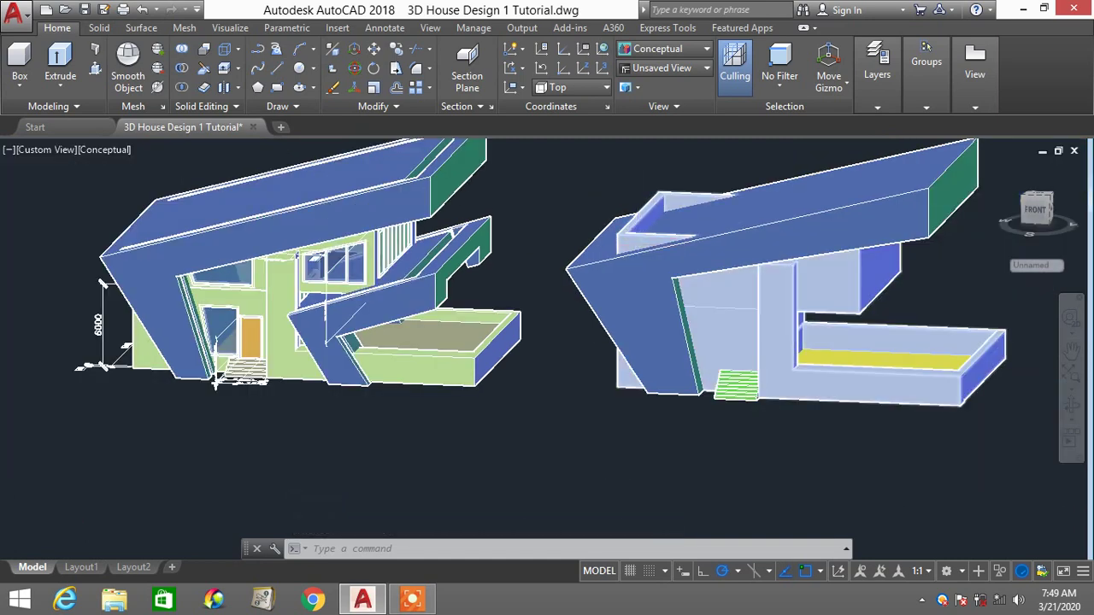
scroll(609, 254, up, 4)
scroll(612, 238, down, 3)
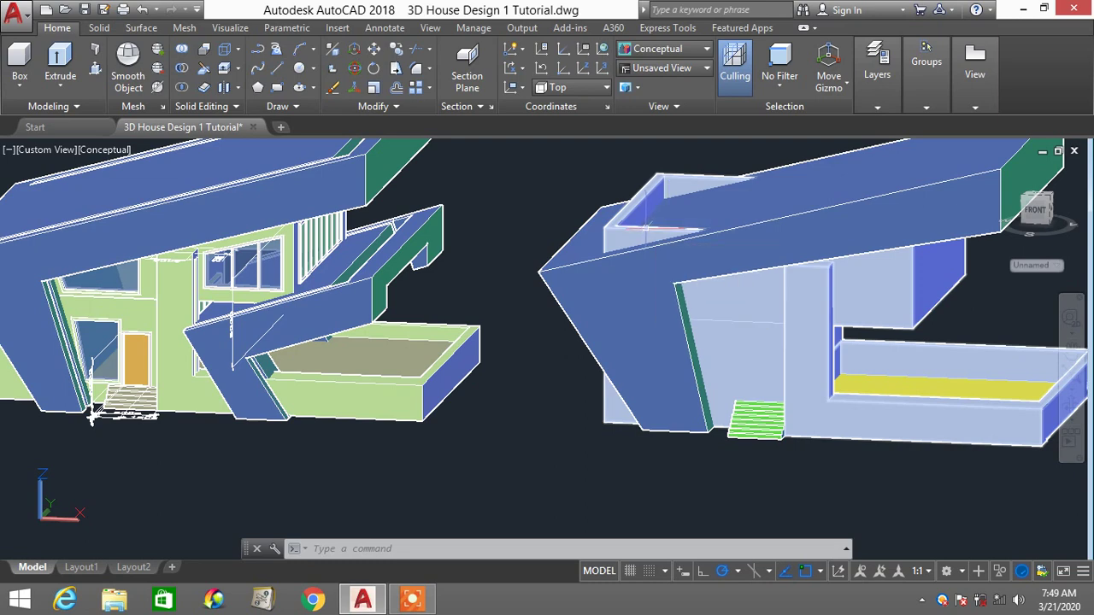
scroll(646, 235, down, 3)
scroll(646, 237, up, 5)
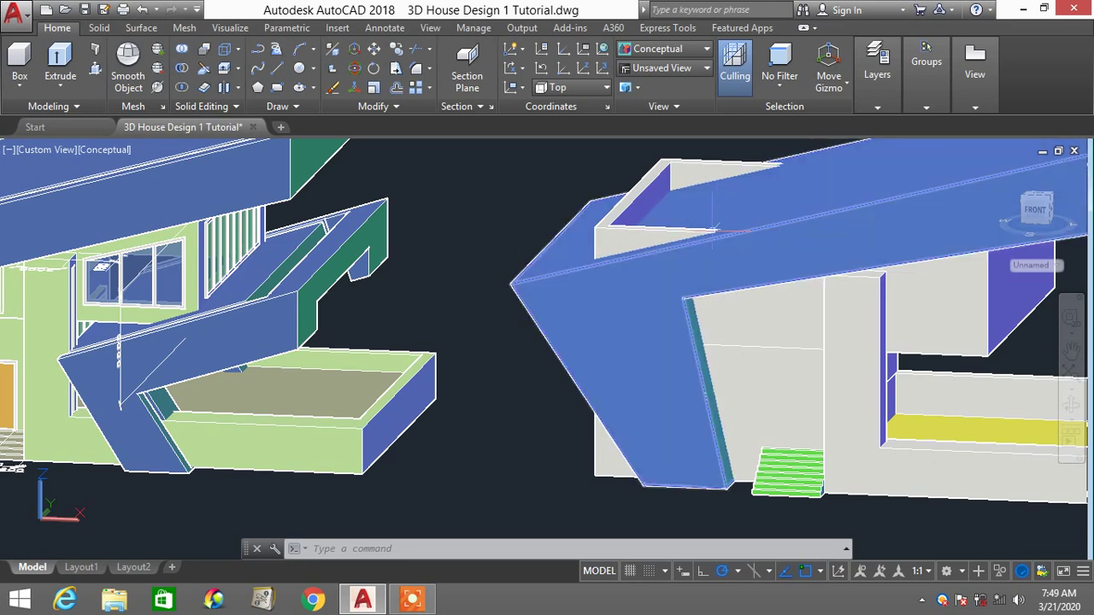
scroll(703, 222, down, 2)
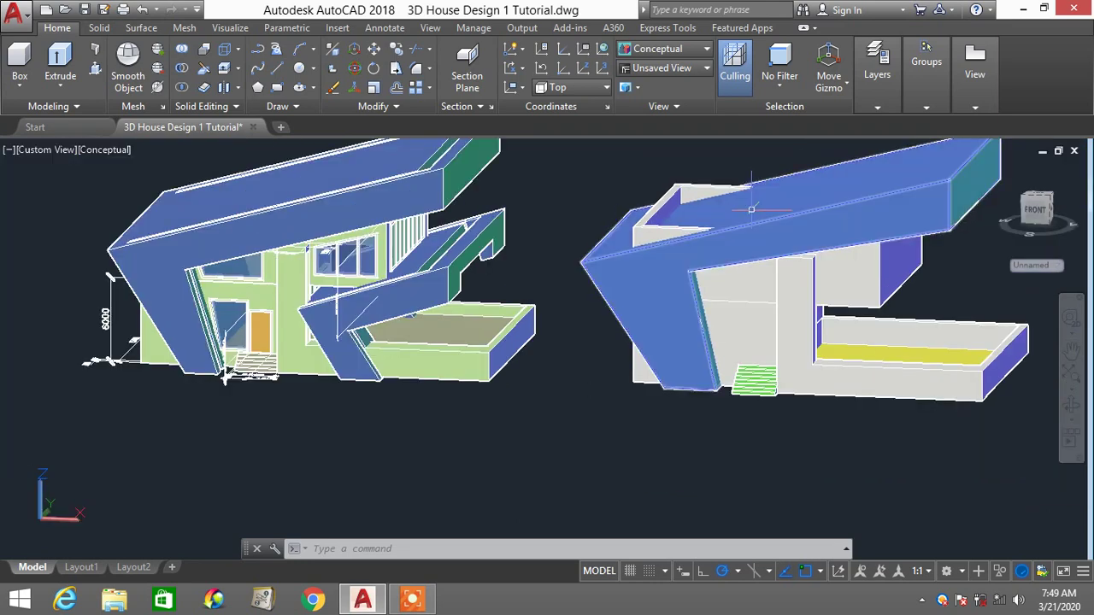
scroll(750, 208, up, 3)
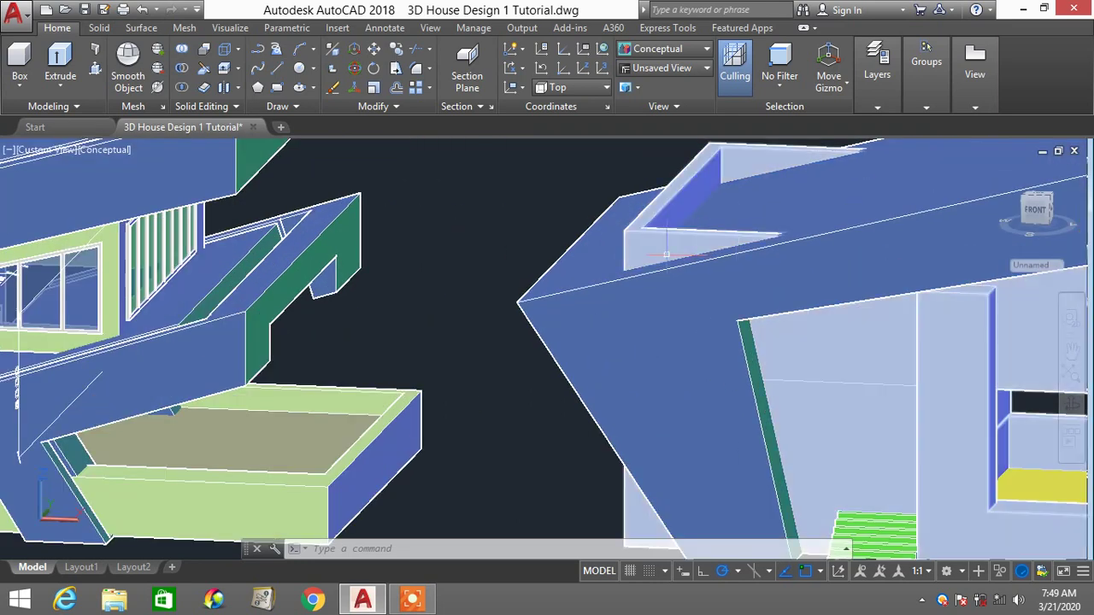
scroll(718, 238, down, 4)
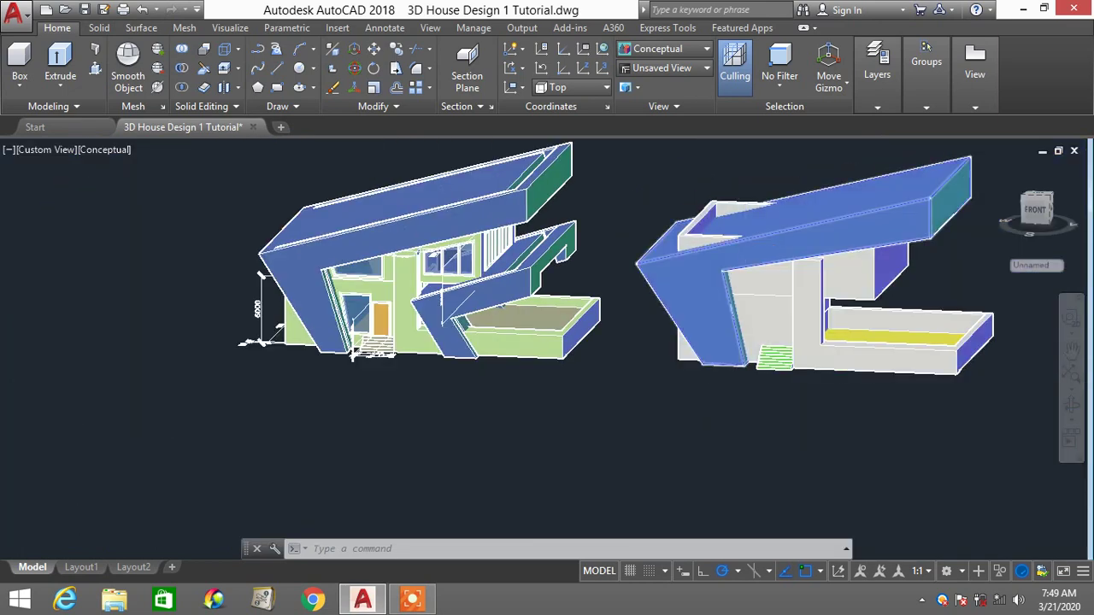
scroll(735, 242, up, 4)
scroll(724, 246, down, 3)
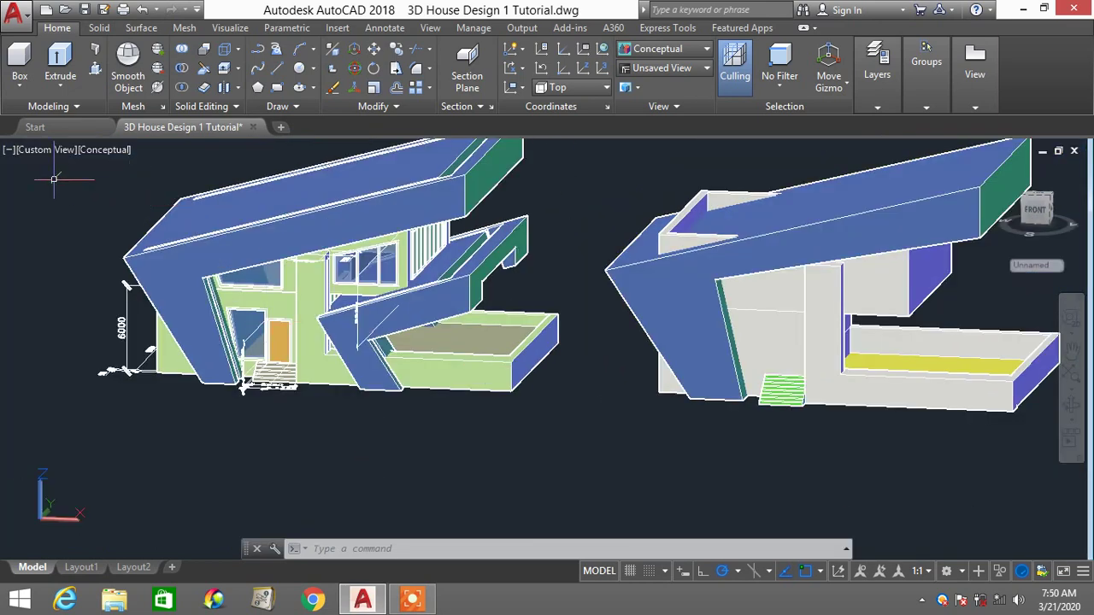
Set the viewport to the Front view with the 2D Wireframe visual style, with the new house in view
click(42, 149)
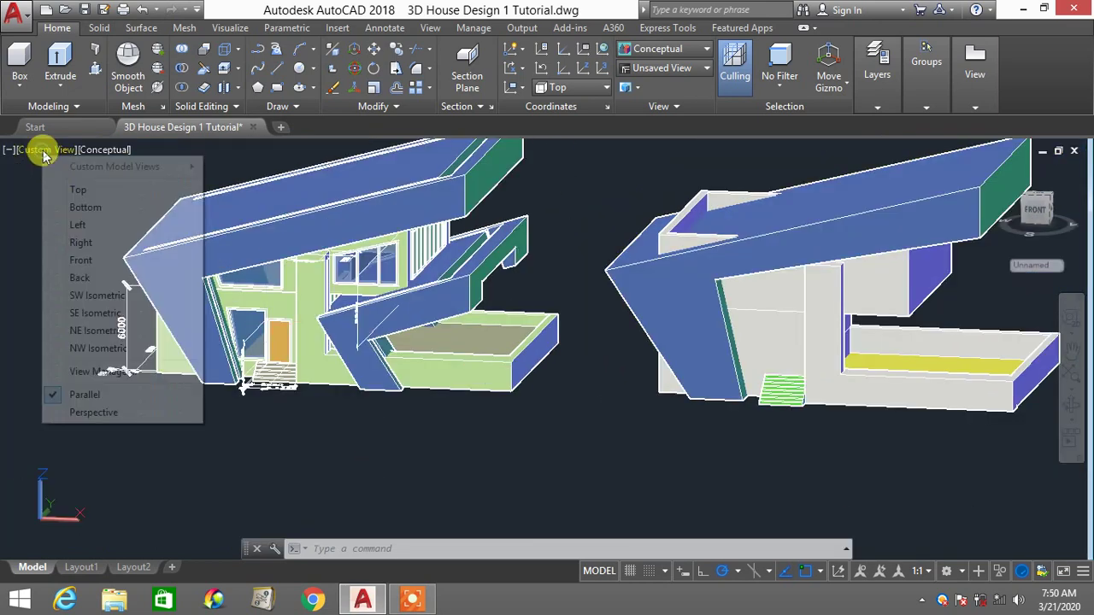
click(81, 260)
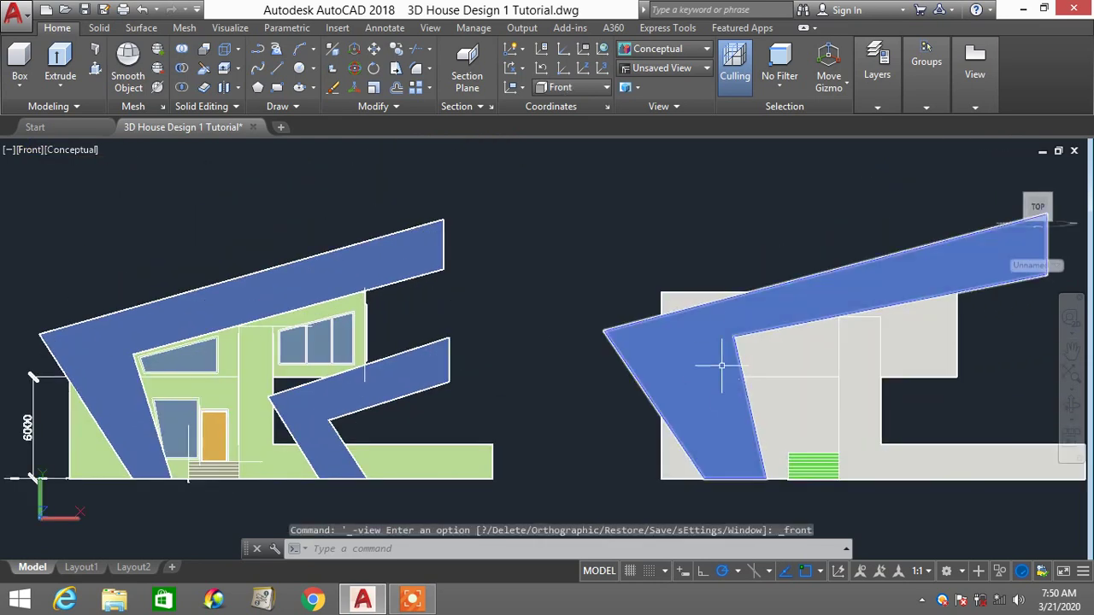
middle_drag(721, 366, 519, 309)
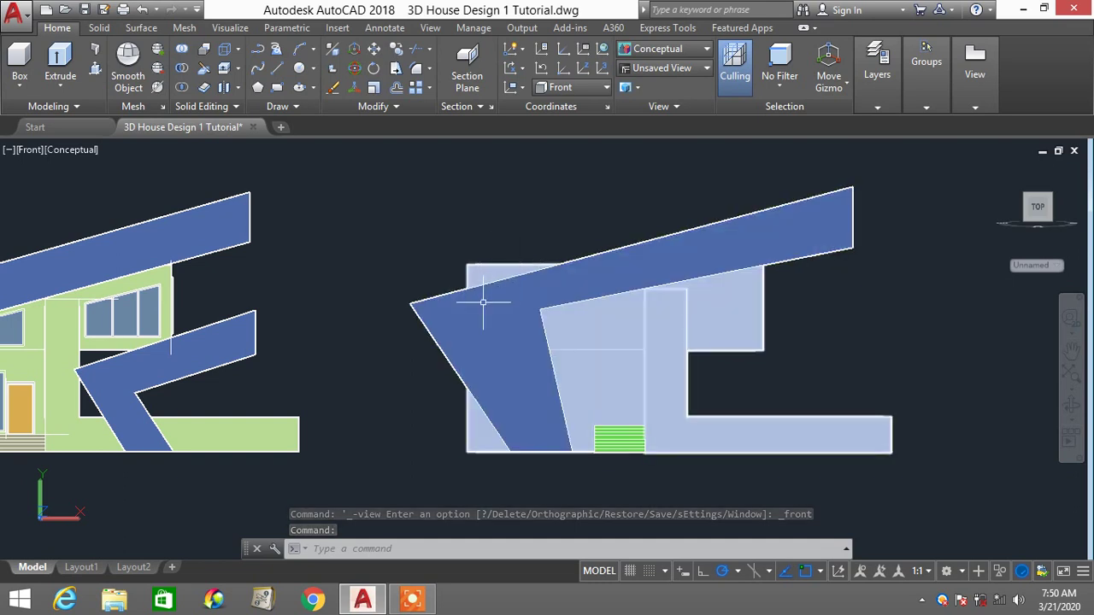
click(666, 48)
click(653, 86)
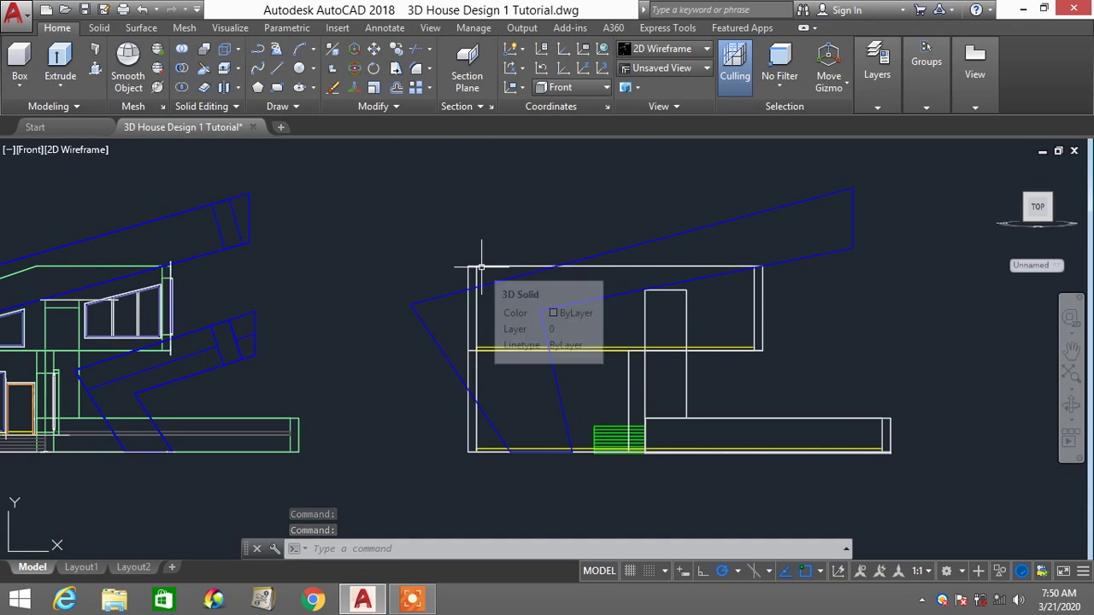
Slice the new house's wall solid along a slanted plane from below the roof's front corner to its upper edge's midpoint, keeping both sides
text(sl)
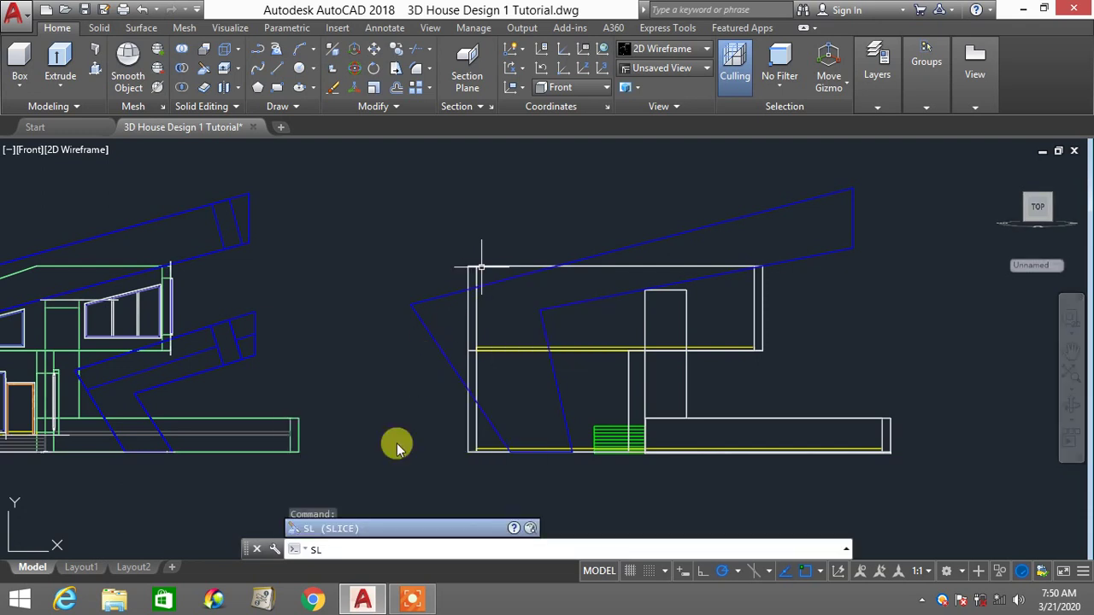
click(359, 531)
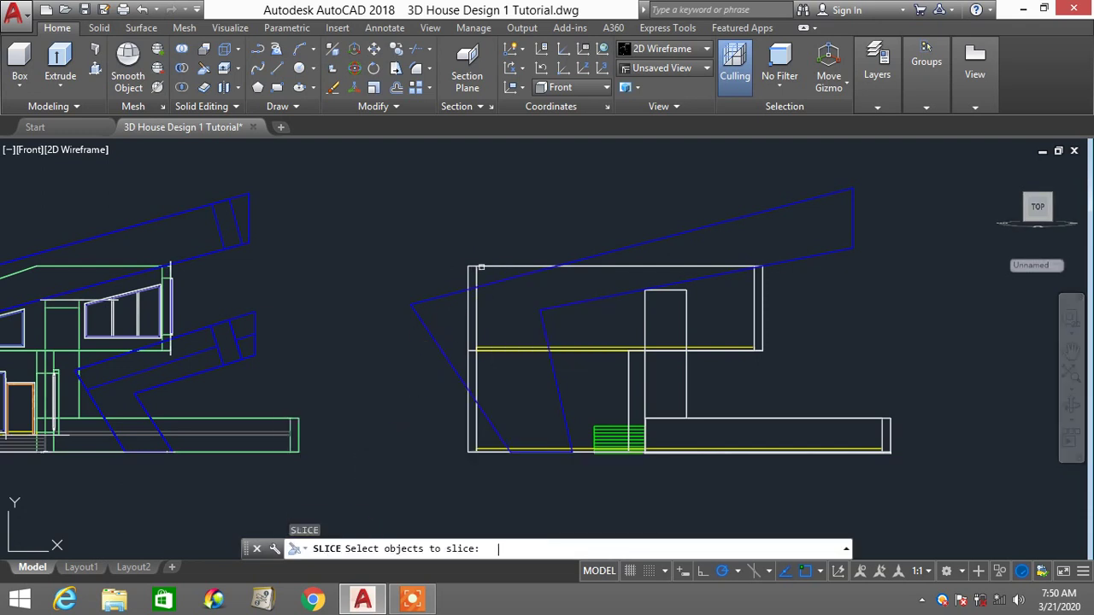
click(472, 267)
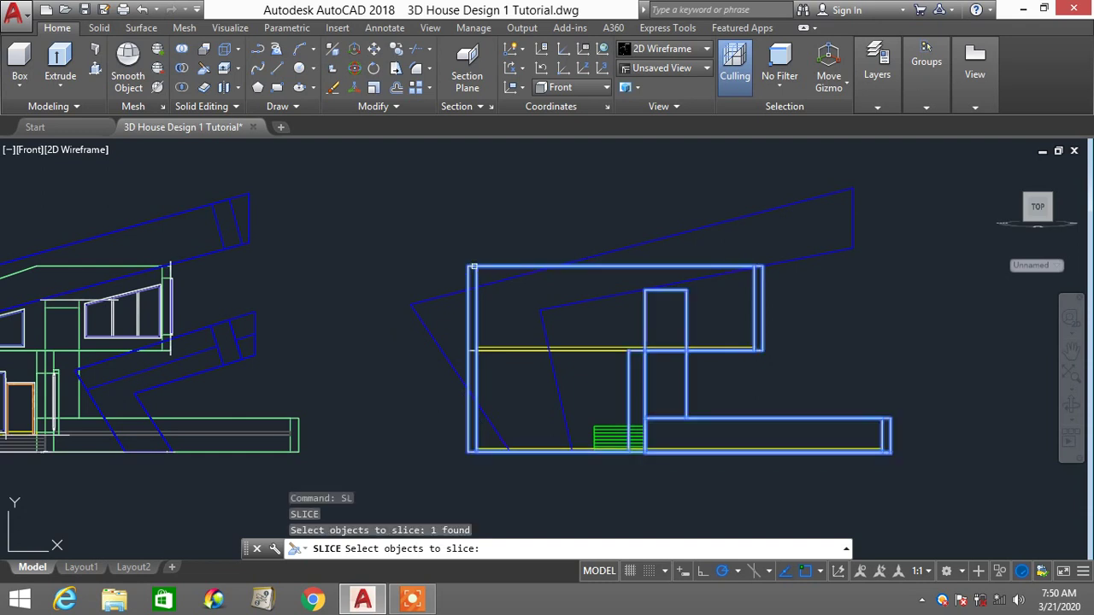
key(Return)
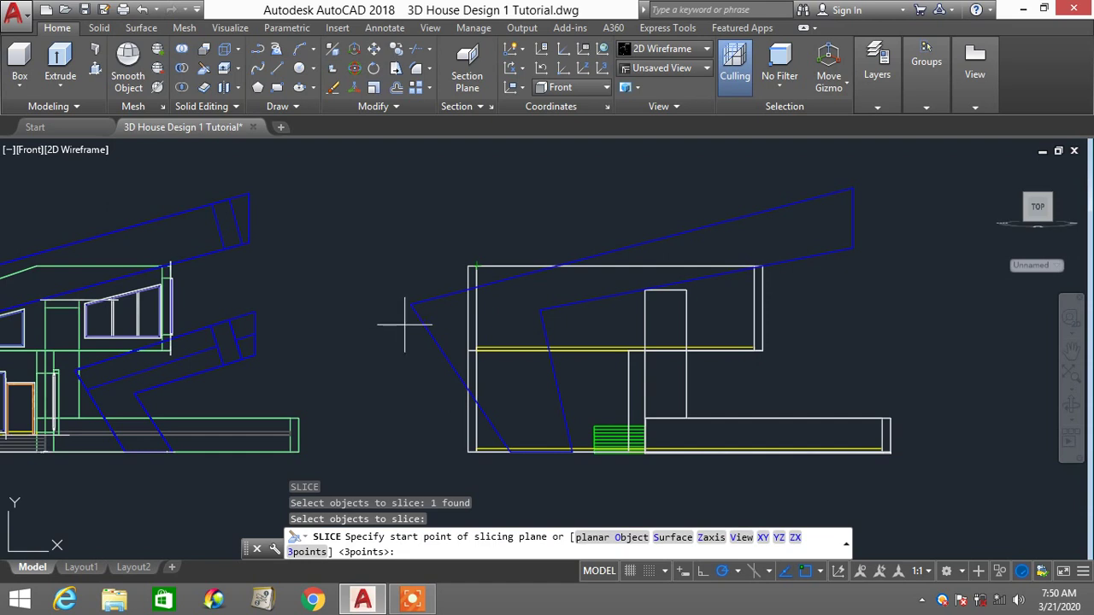
click(405, 325)
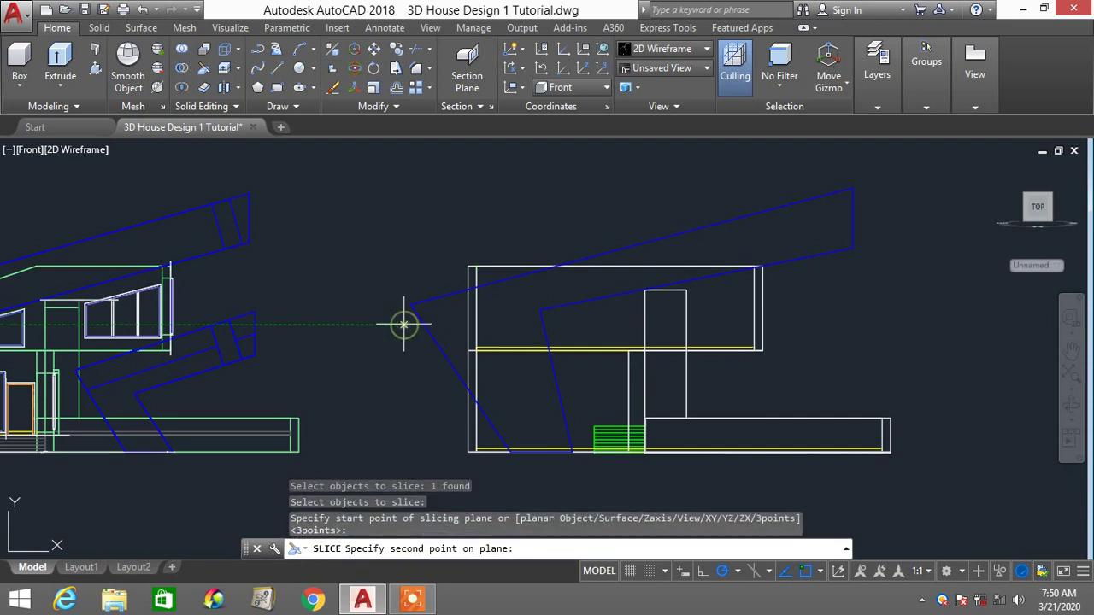
click(630, 247)
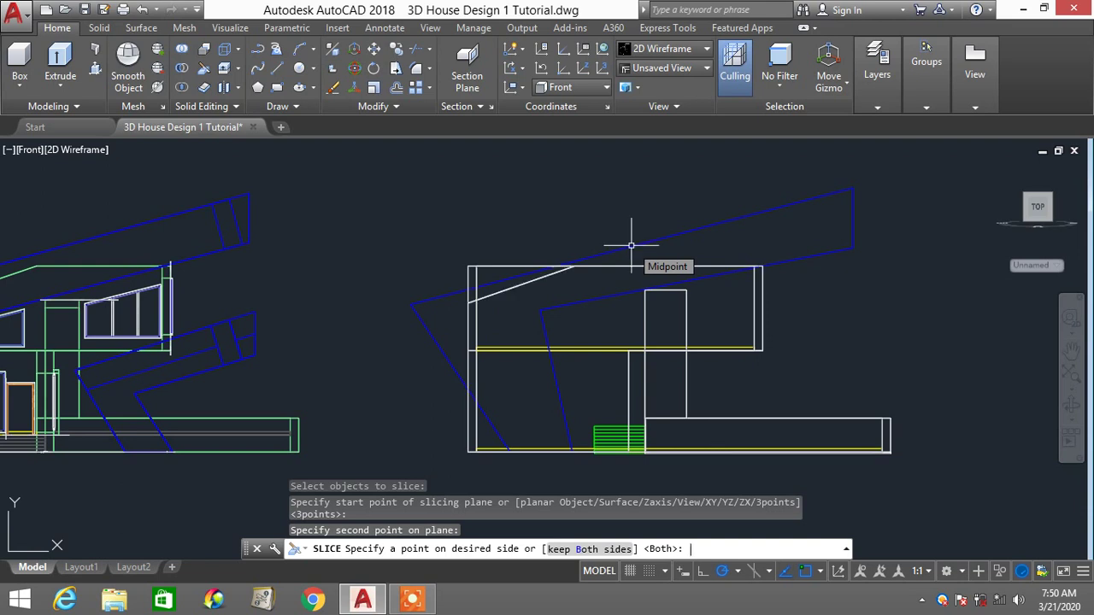
key(Return)
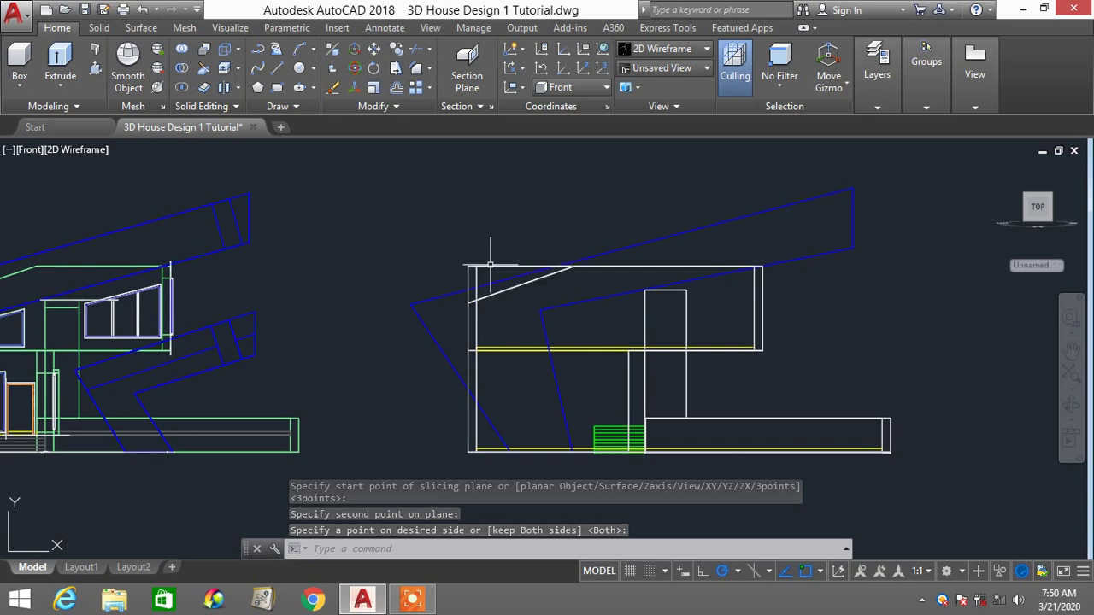
click(489, 264)
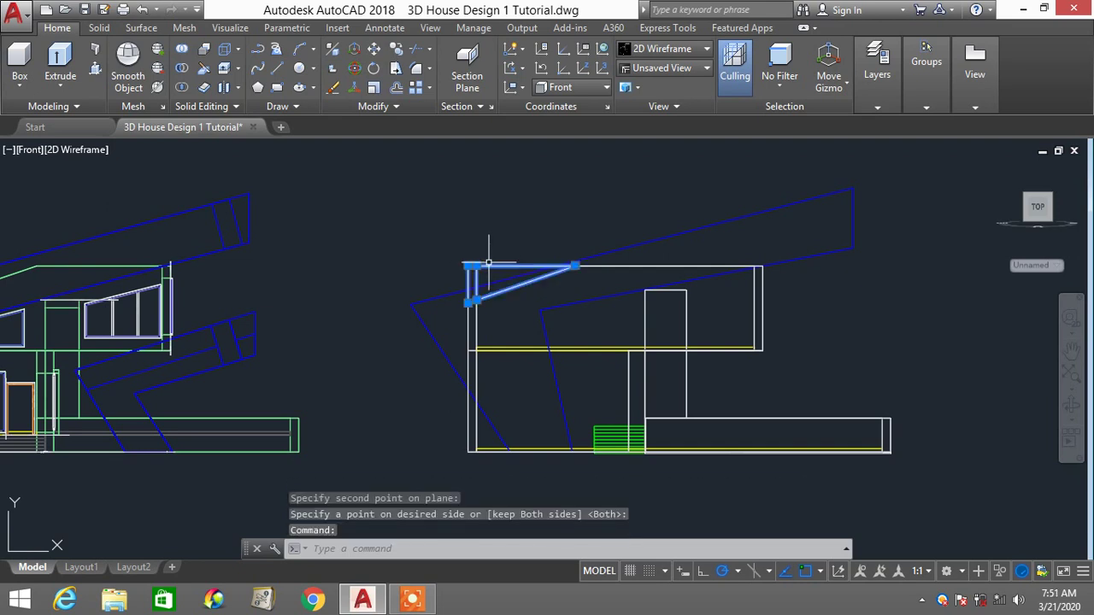
key(Escape)
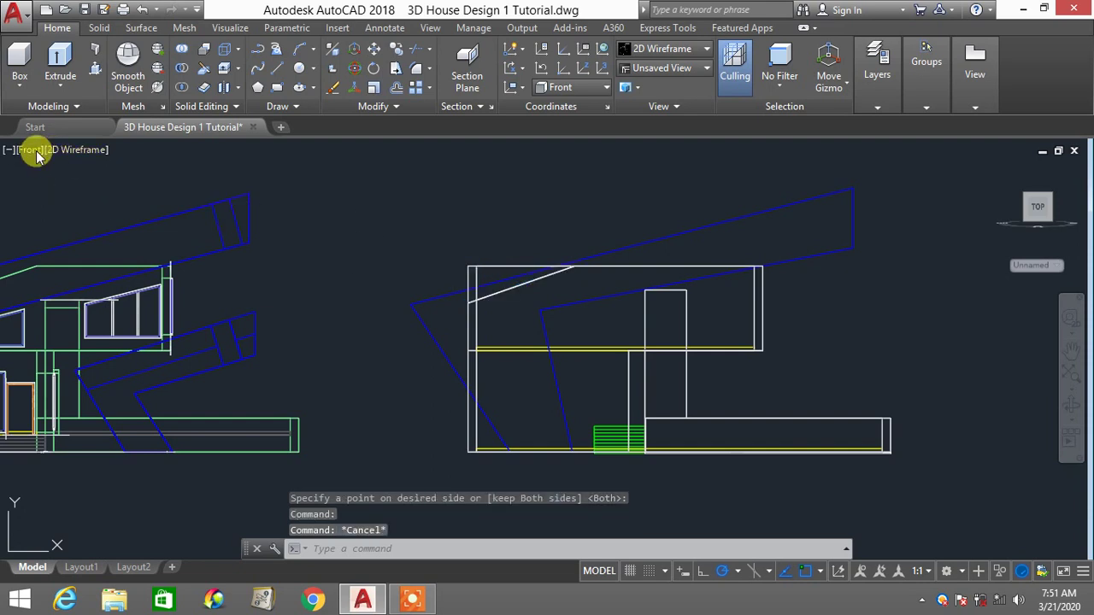
Show both houses in the SE Isometric view with the Conceptual visual style
click(74, 150)
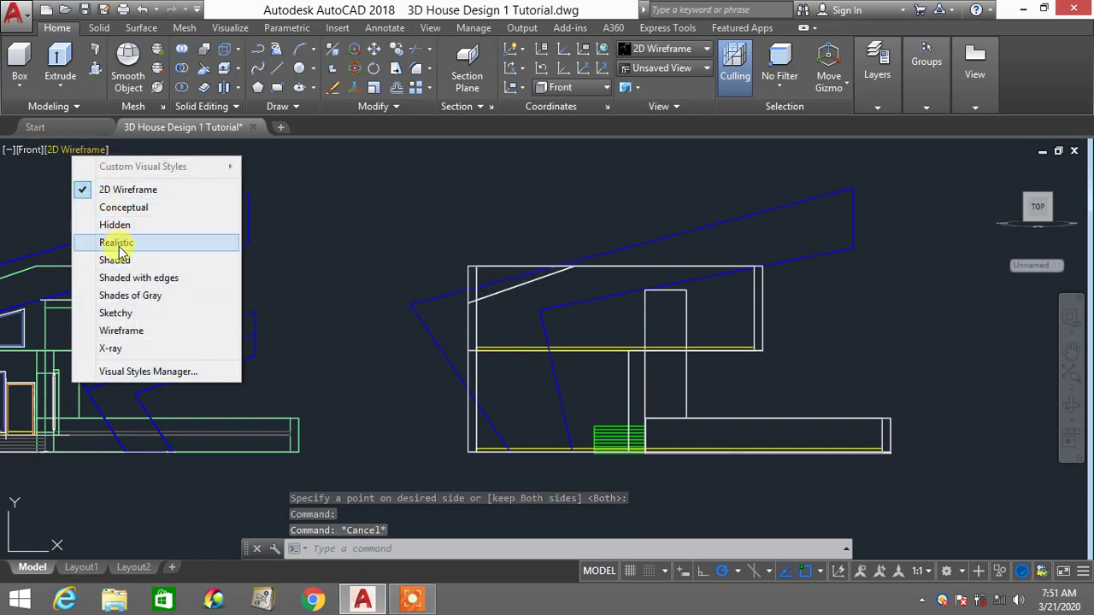
click(115, 207)
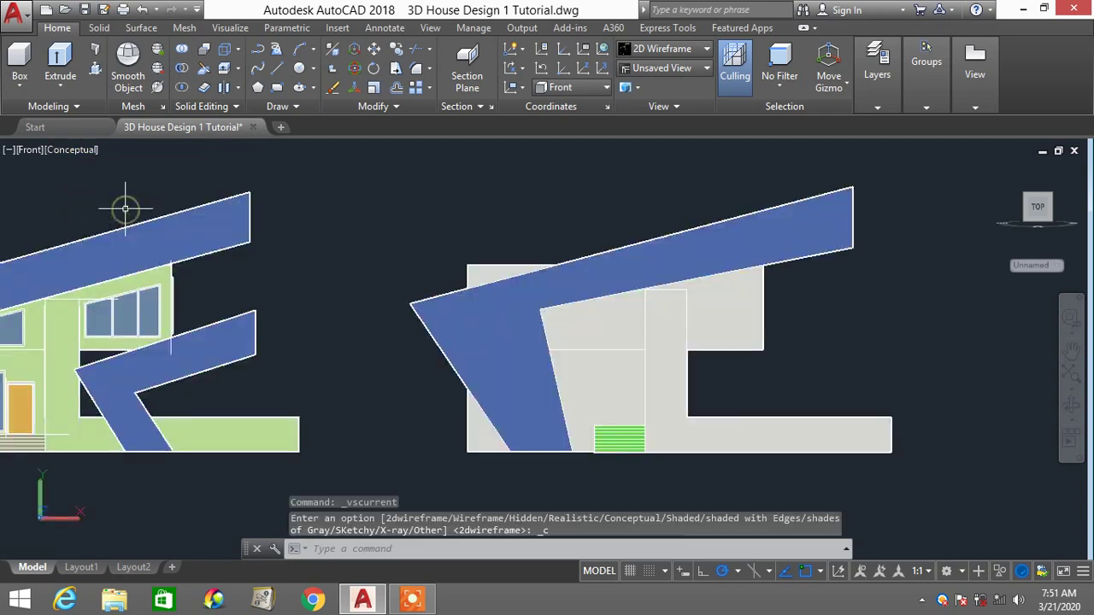
click(26, 150)
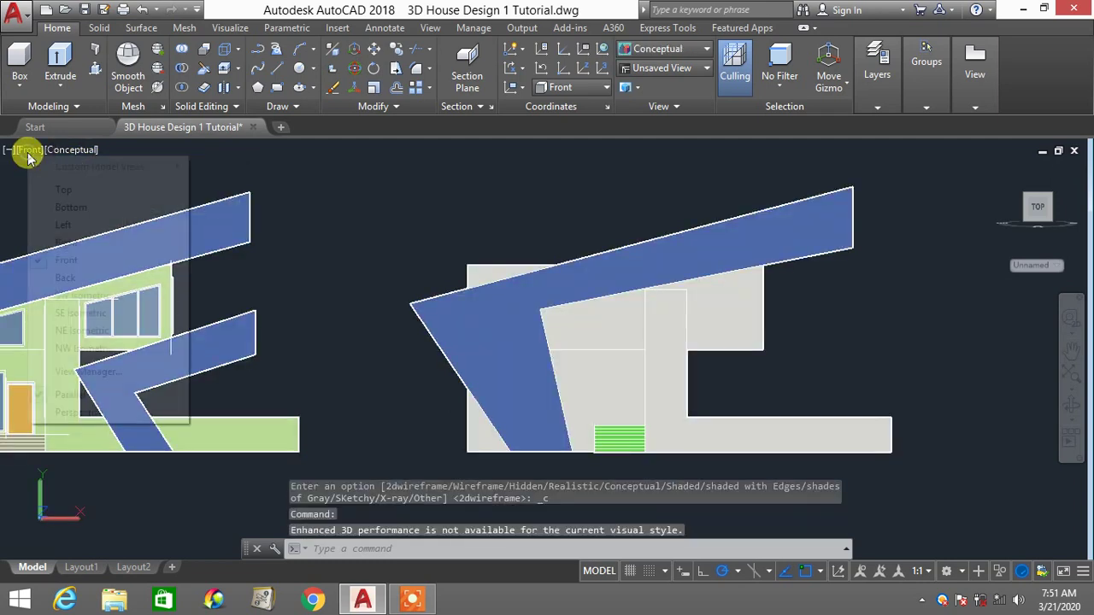
click(67, 187)
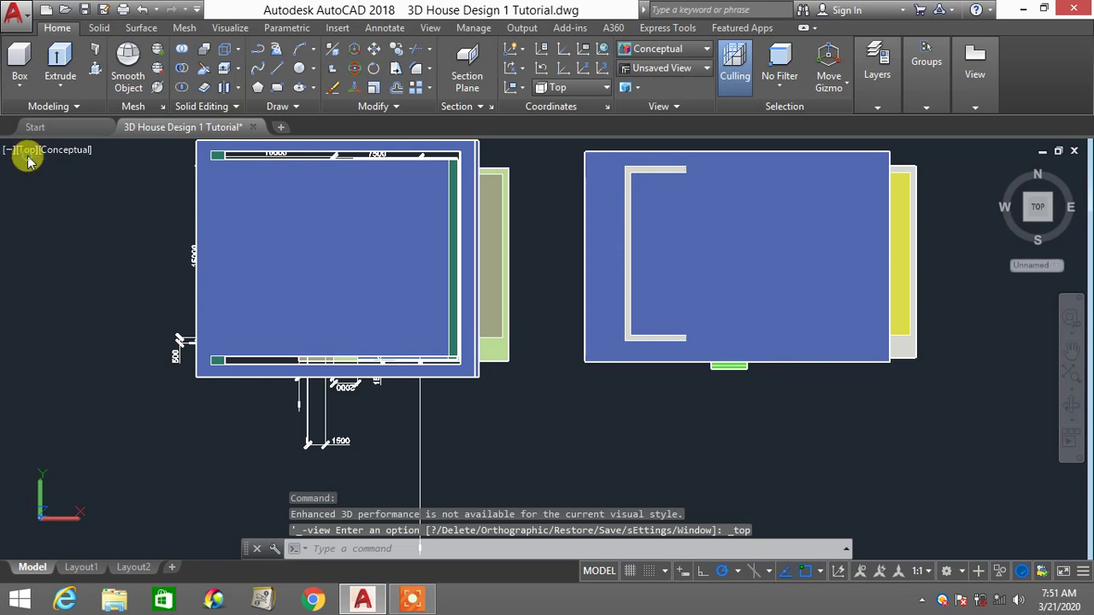
click(25, 160)
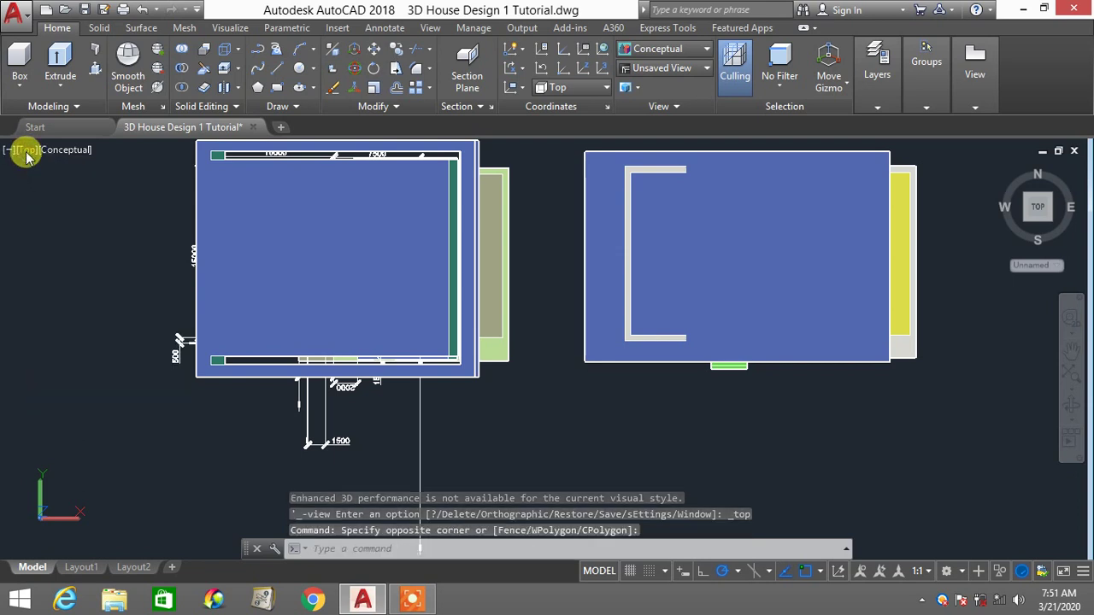
click(28, 150)
click(79, 313)
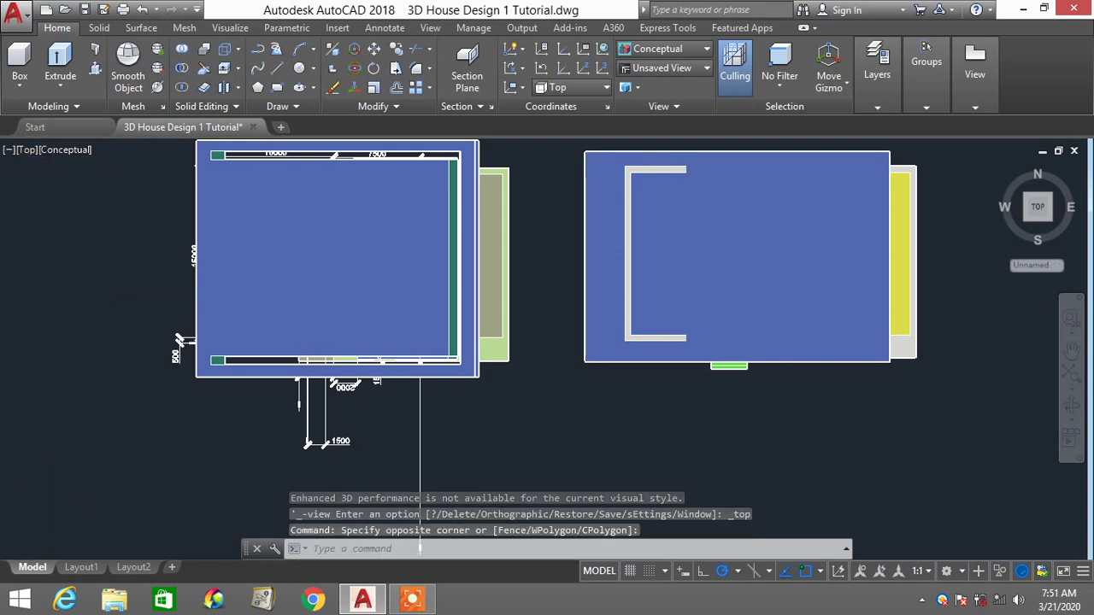
Delete the sliced-off wall piece that protrudes above the new house's roof
scroll(598, 344, up, 4)
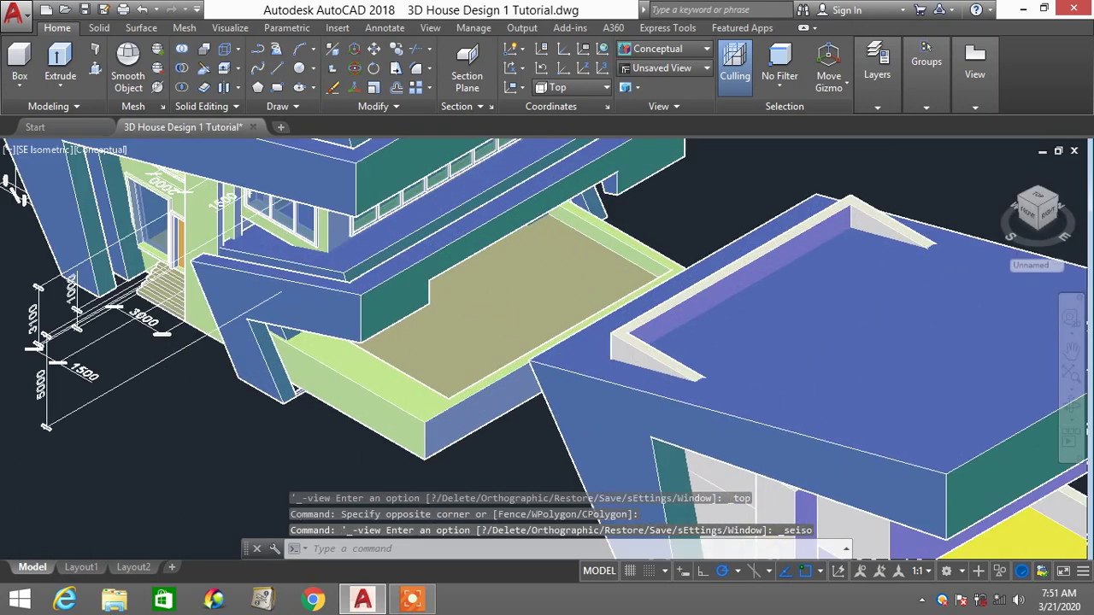
key(Escape)
click(630, 344)
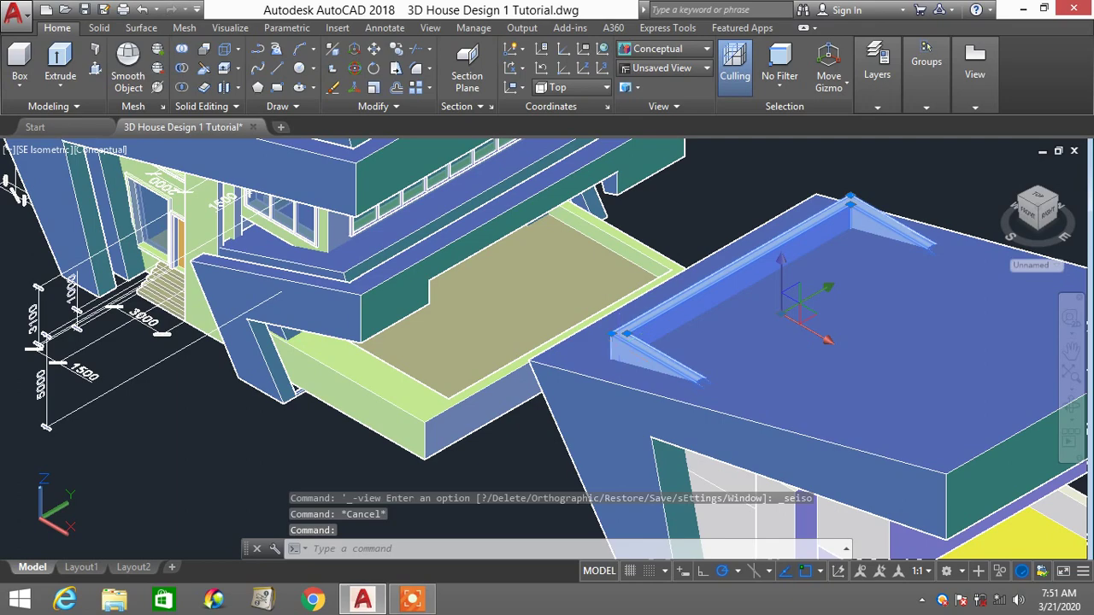
key(Delete)
Show both houses in the Front view with the 2D Wireframe visual style, with the new house in view
scroll(729, 354, down, 5)
scroll(730, 354, up, 2)
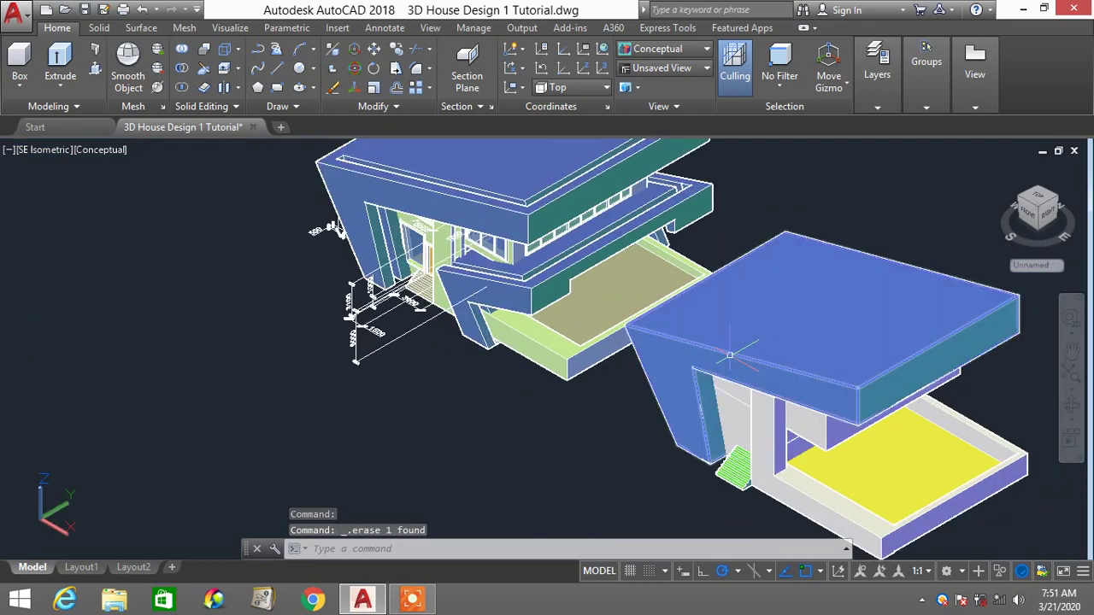
mouse_move(782, 303)
shift+middle_down()
mouse_move(794, 276)
mouse_move(825, 288)
mouse_move(828, 305)
mouse_move(791, 273)
mouse_move(766, 273)
mouse_move(705, 321)
mouse_move(683, 313)
mouse_move(818, 312)
mouse_move(795, 283)
mouse_move(808, 269)
mouse_move(782, 282)
shift+middle_up()
scroll(791, 278, down, 3)
scroll(831, 282, up, 3)
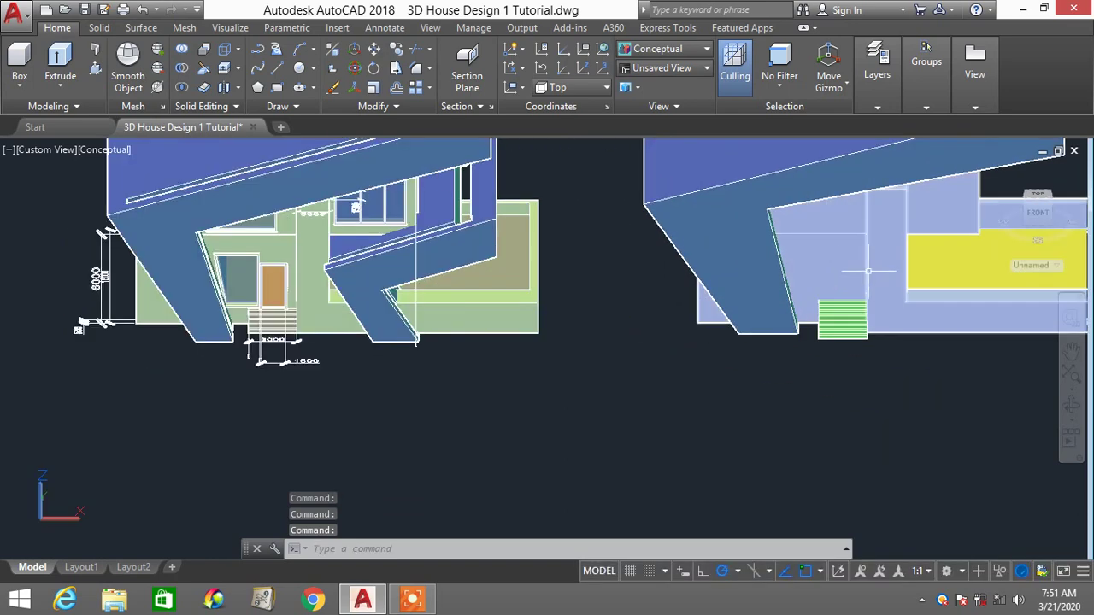
shift+middle_drag(867, 271, 686, 325)
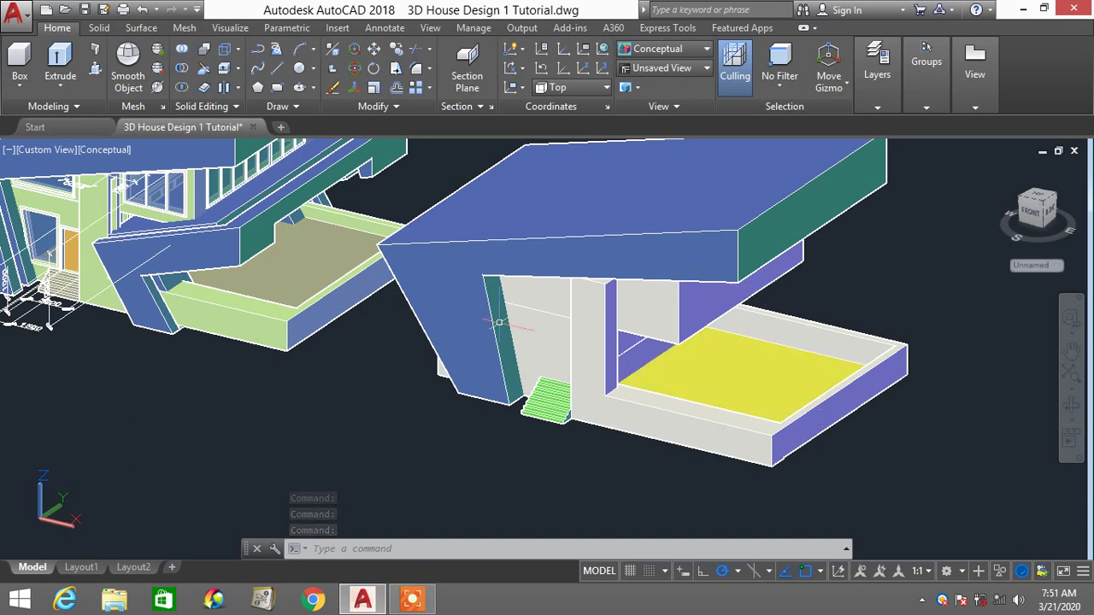
click(32, 162)
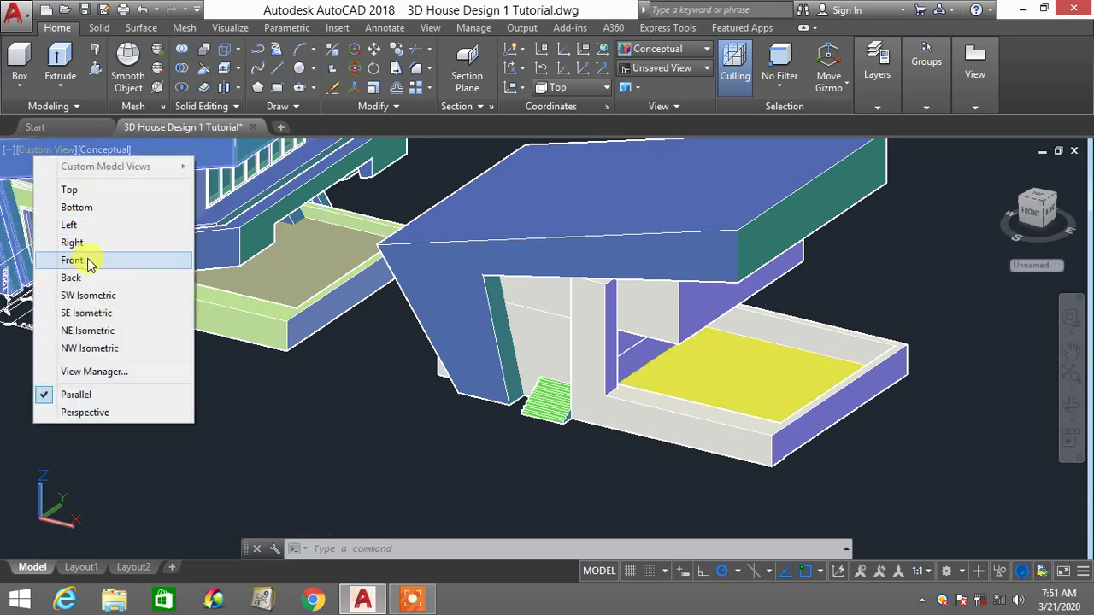
click(83, 256)
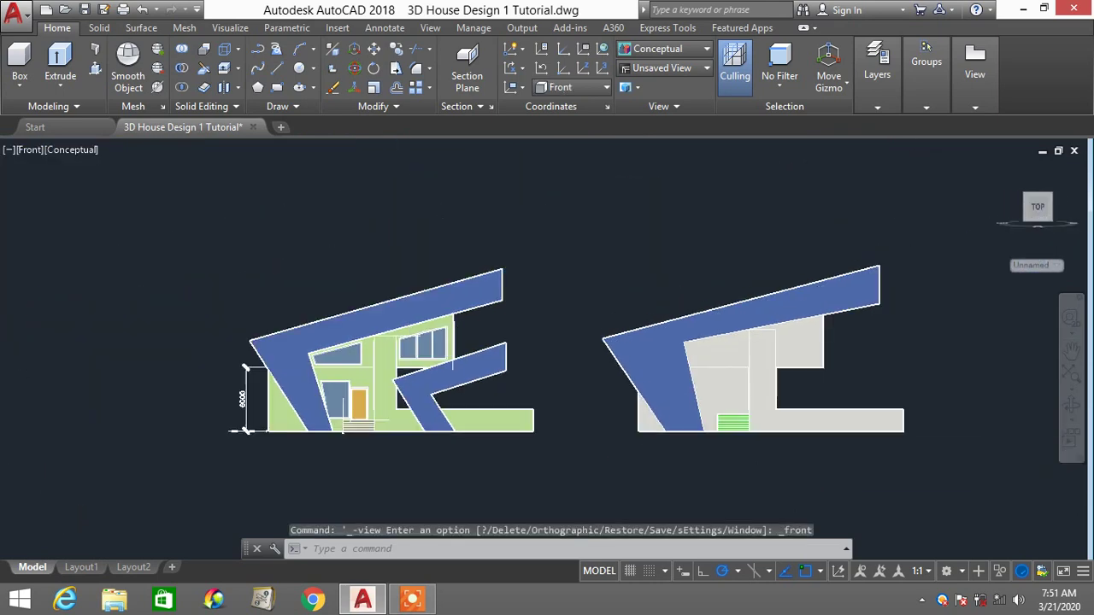
scroll(704, 349, up, 3)
middle_drag(704, 350, 650, 340)
click(665, 51)
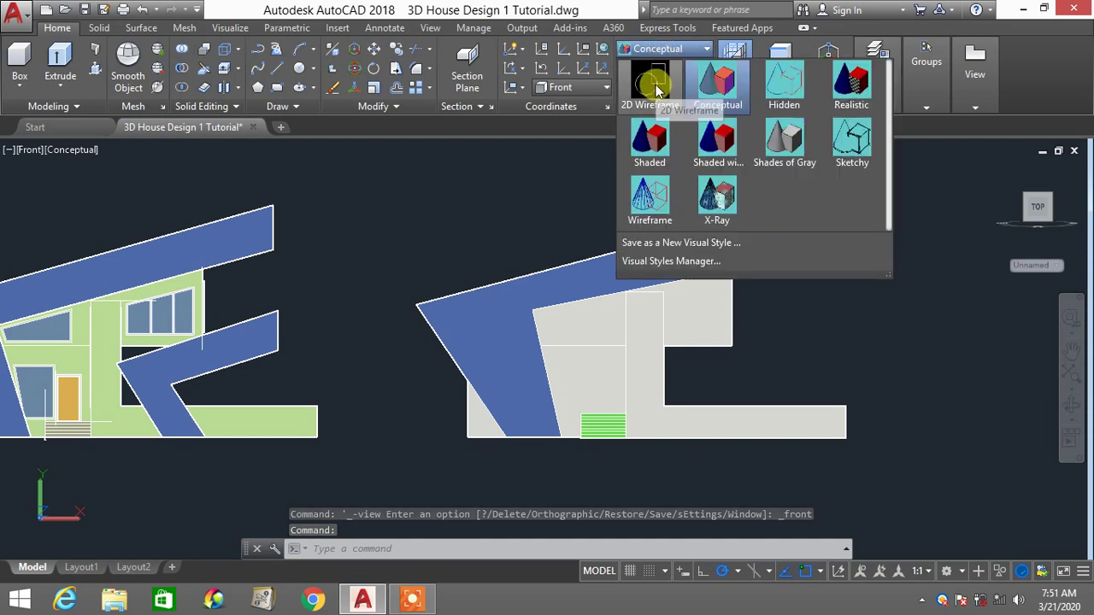
click(658, 89)
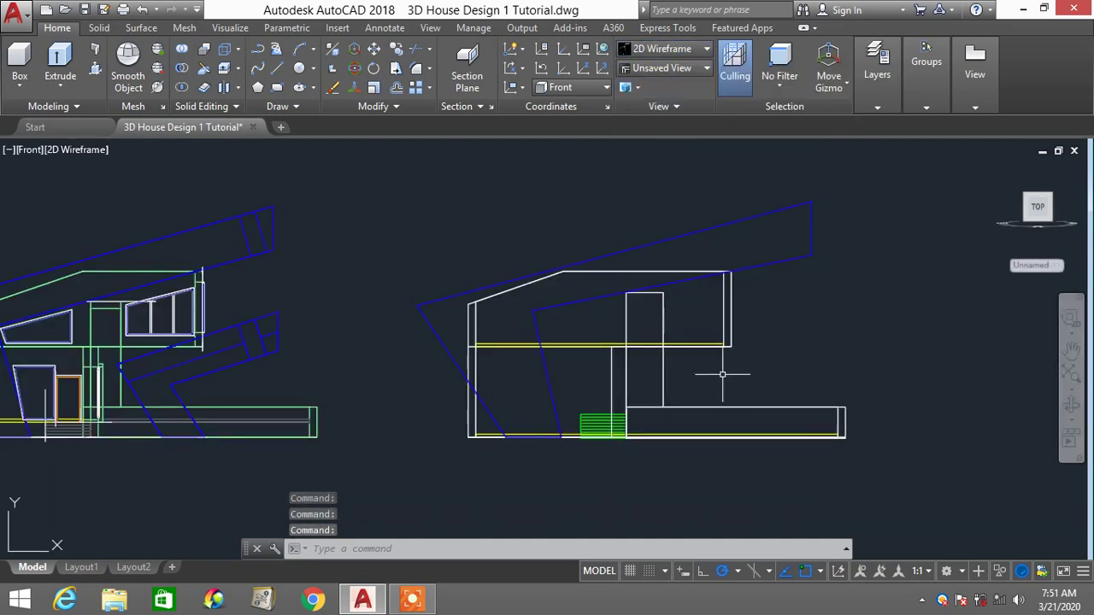
Draw a closed, bent polyline profile for the new house's lower slanted roof, from the ground line up to beneath the main roof's outer end
text(p)
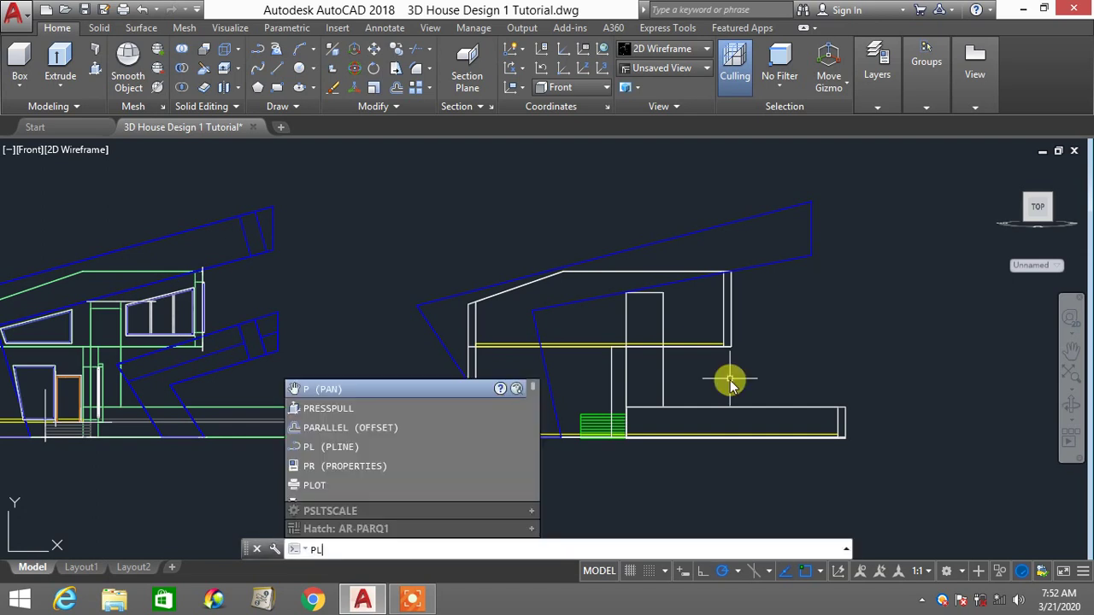
text(l)
key(Return)
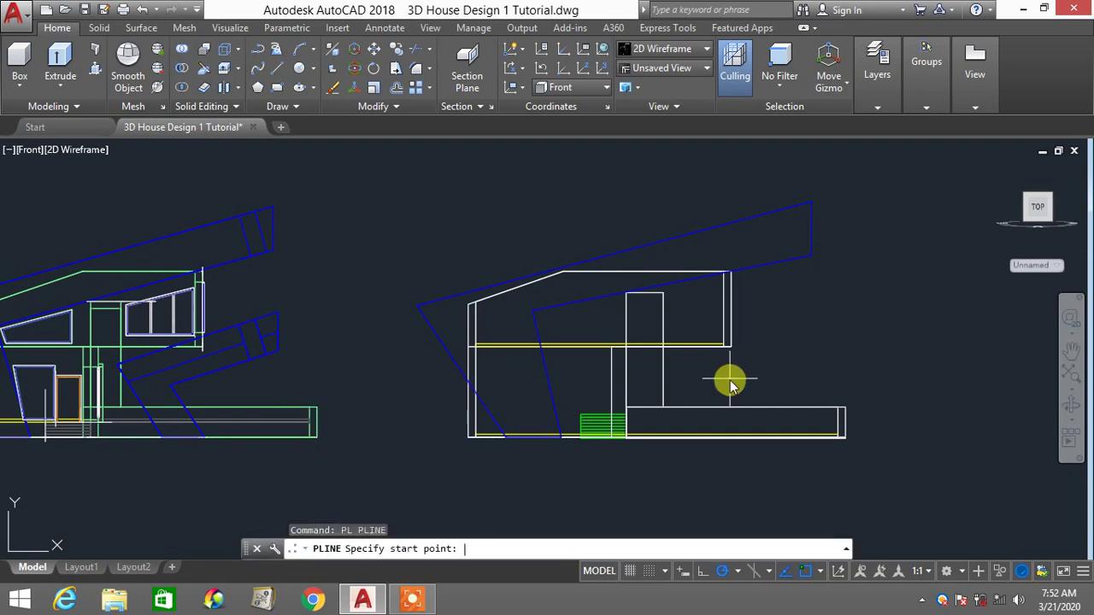
click(764, 437)
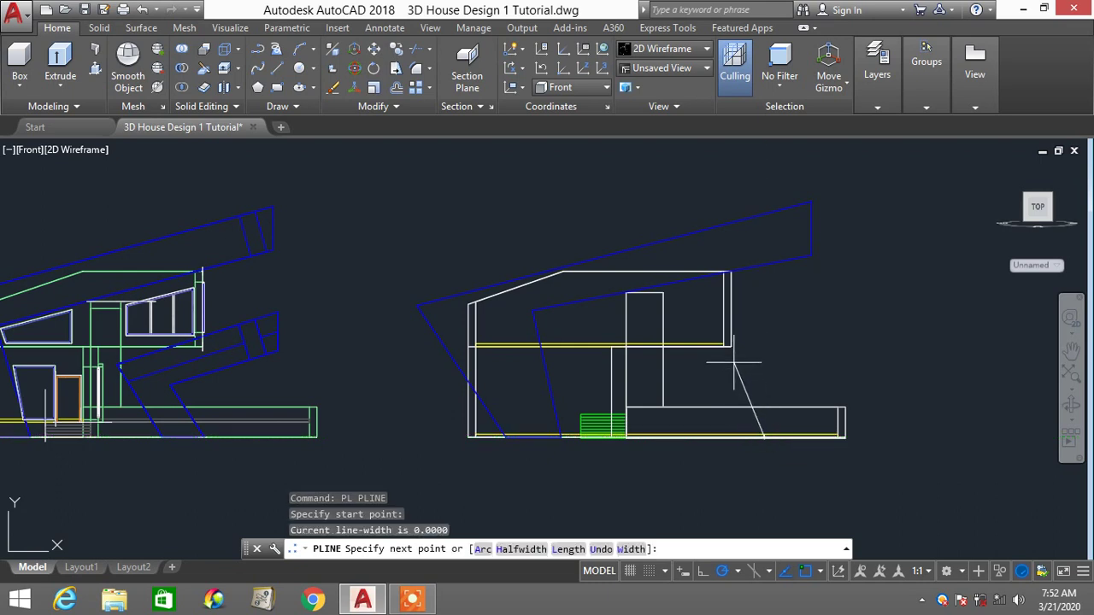
click(733, 363)
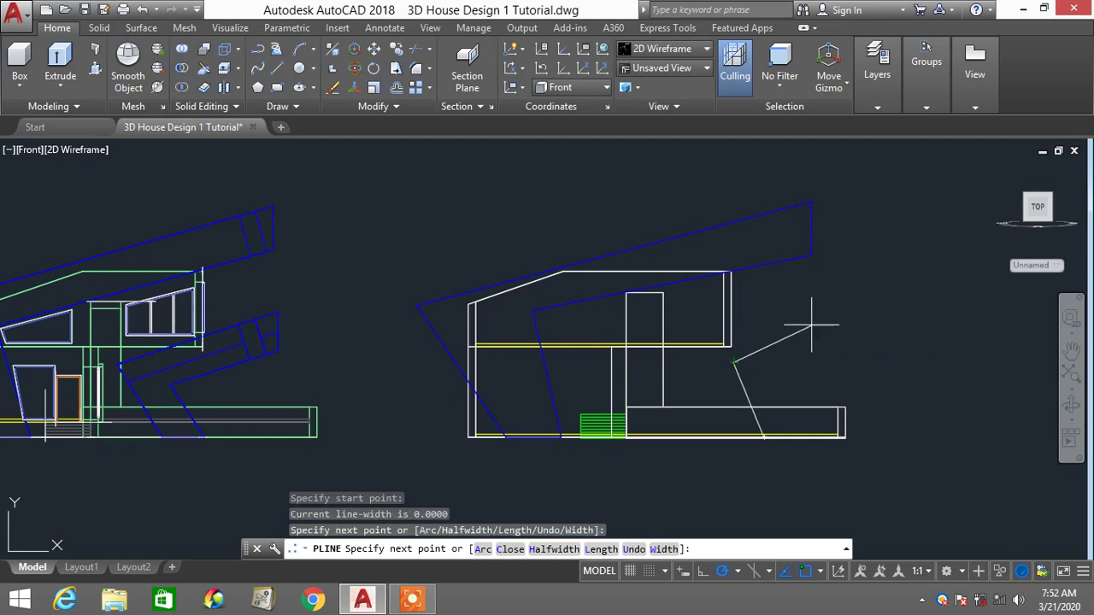
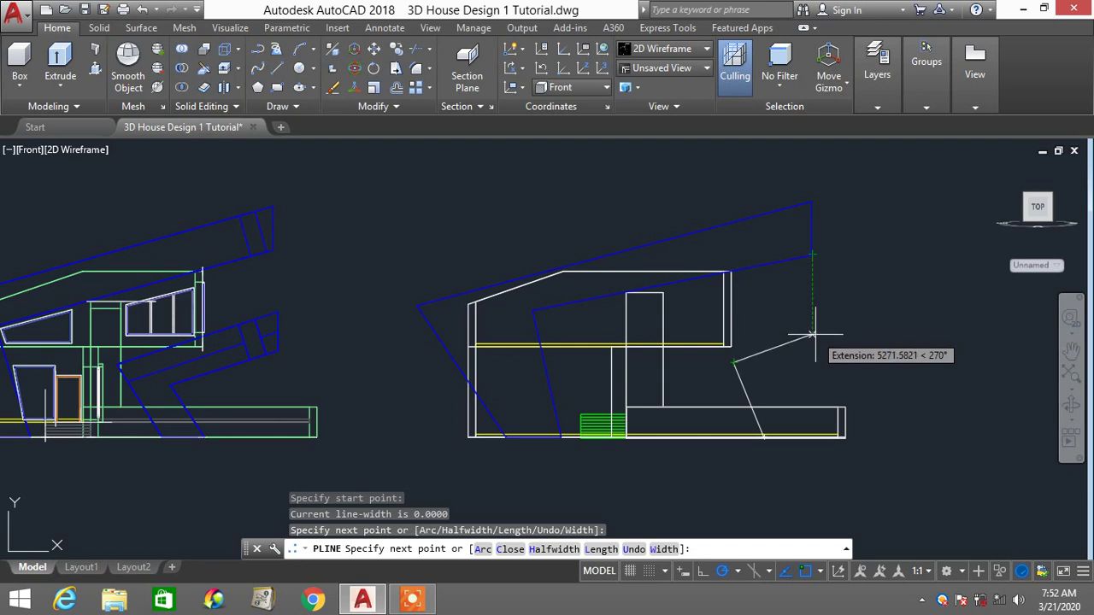
click(812, 335)
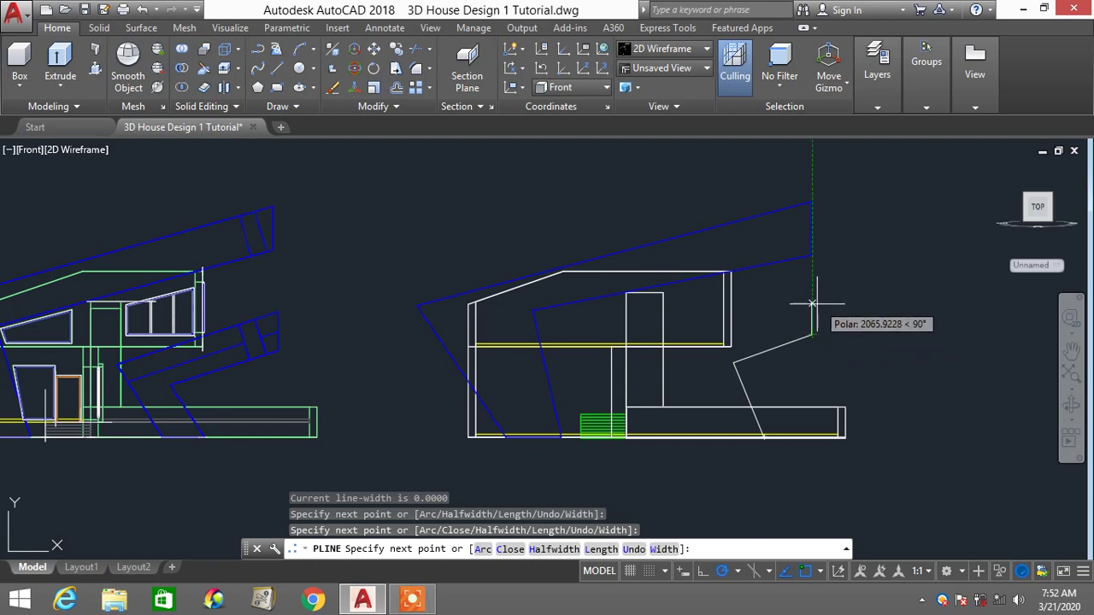
click(812, 311)
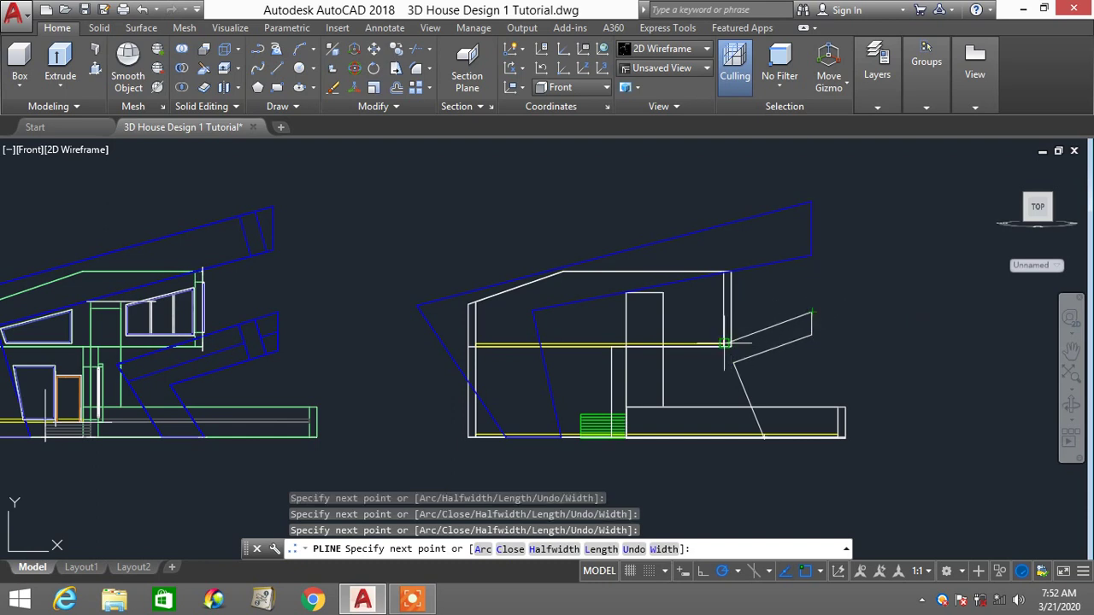
click(654, 366)
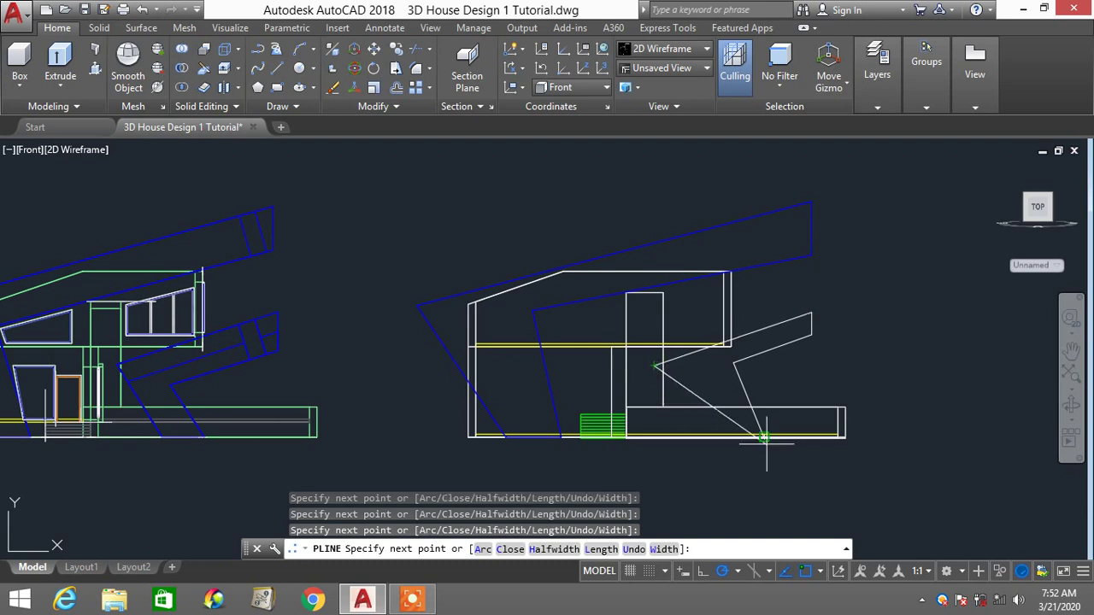
click(707, 438)
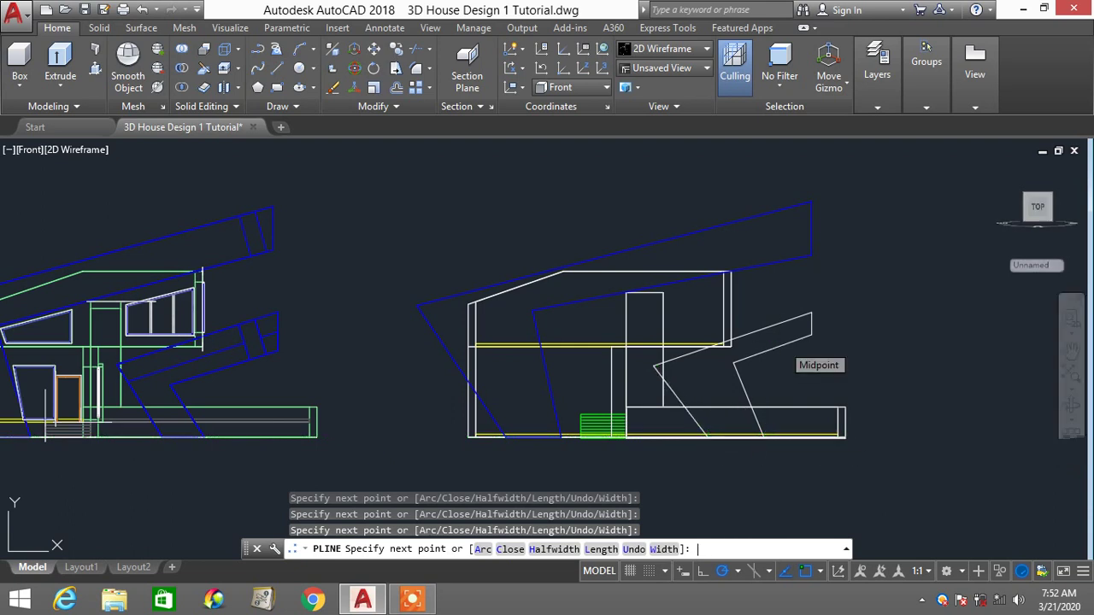
key(Return)
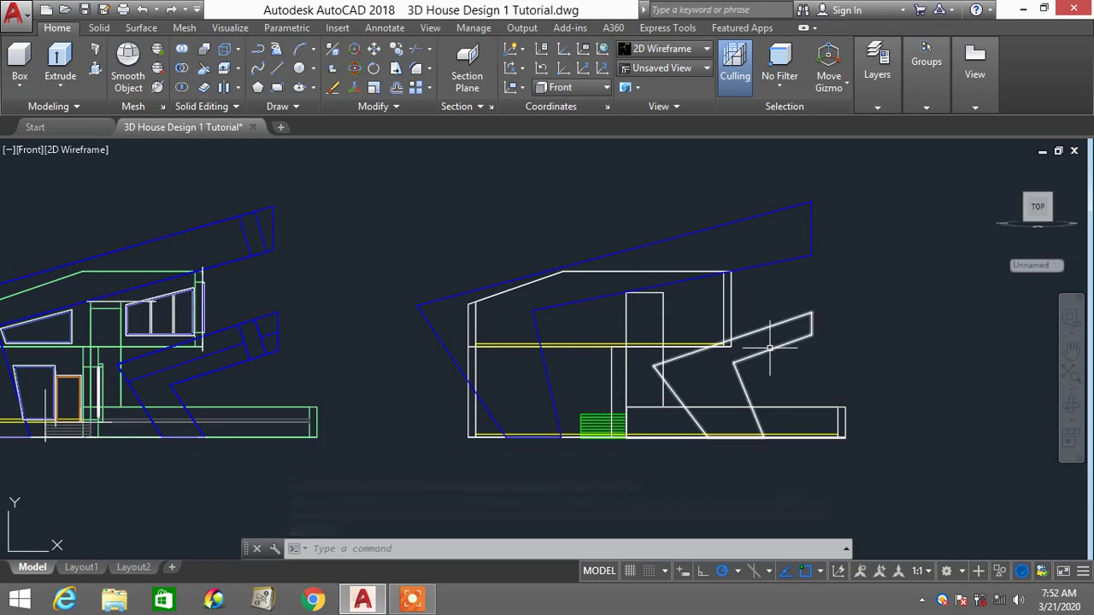
Set the Top view and then the SE Isometric view, with the new house and its lower roof profile in view
click(26, 150)
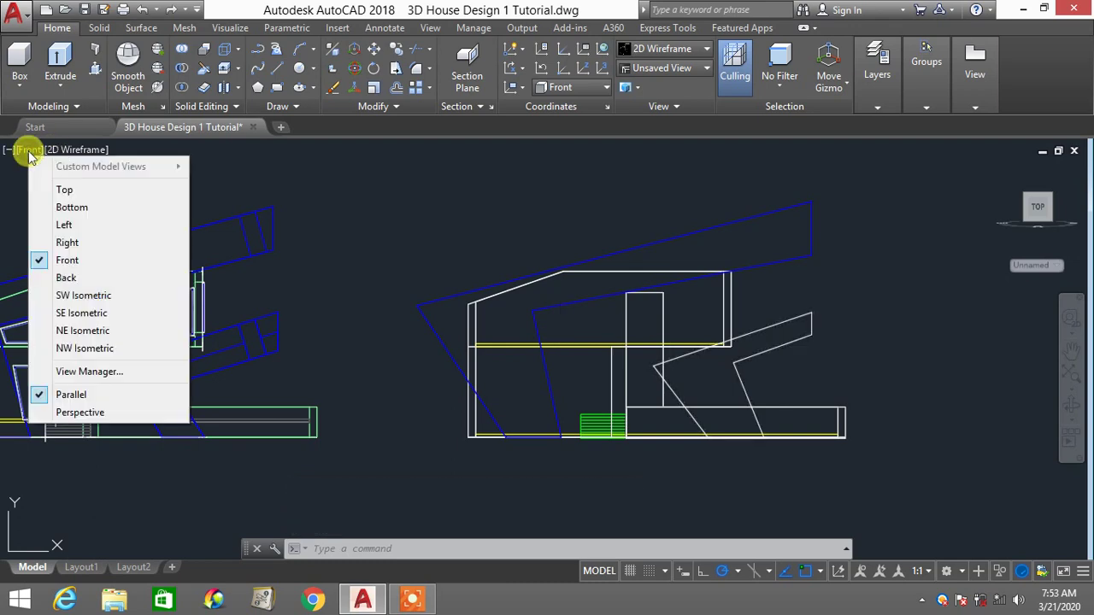
click(56, 190)
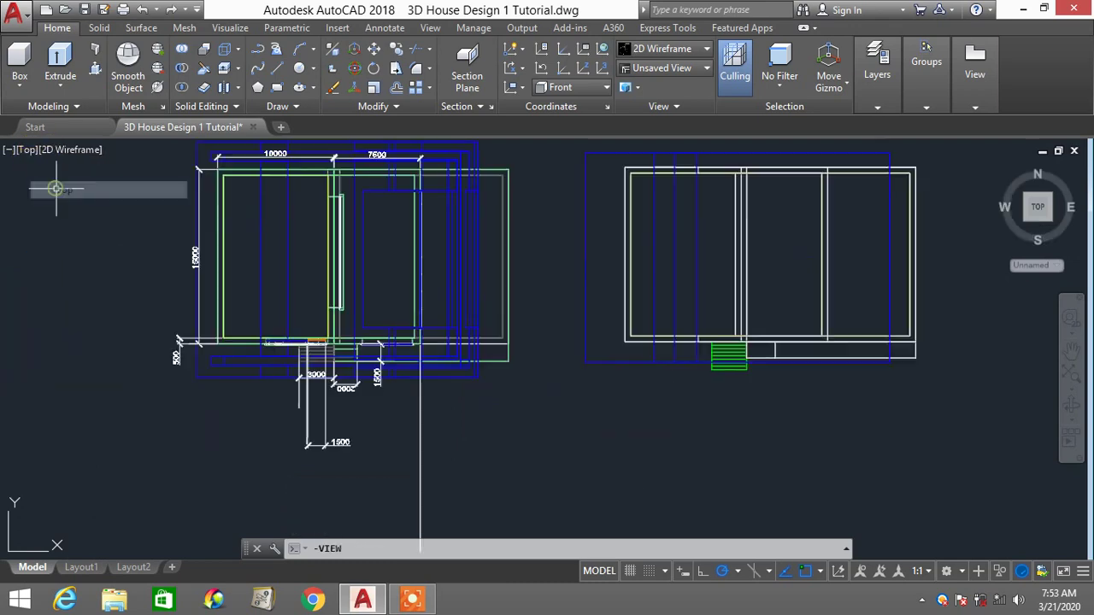
click(28, 150)
click(97, 313)
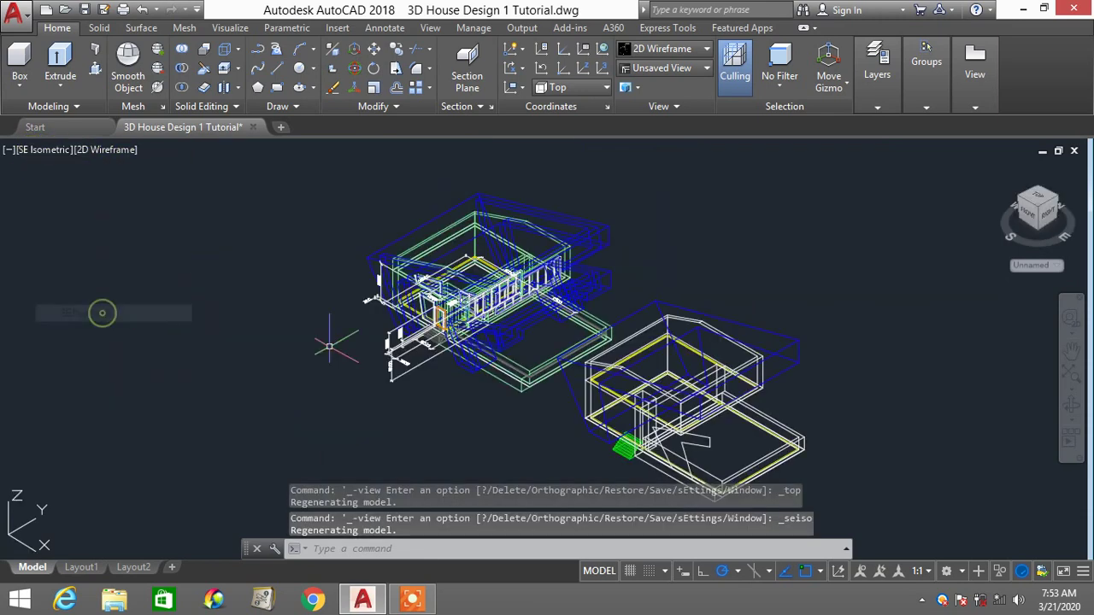
middle_drag(684, 343, 684, 335)
scroll(683, 335, up, 2)
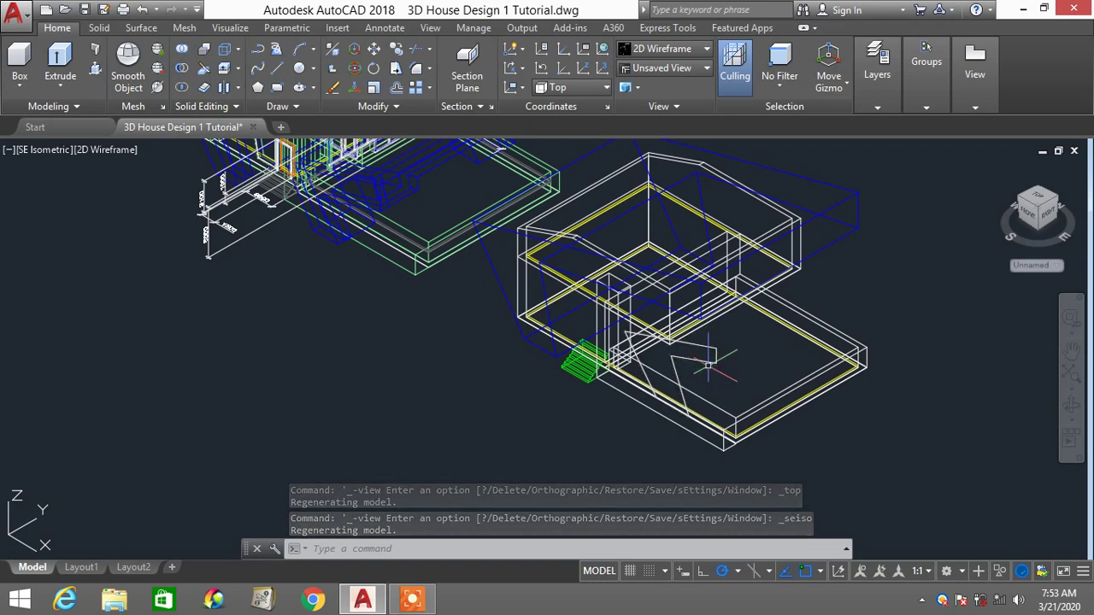
scroll(709, 358, up, 2)
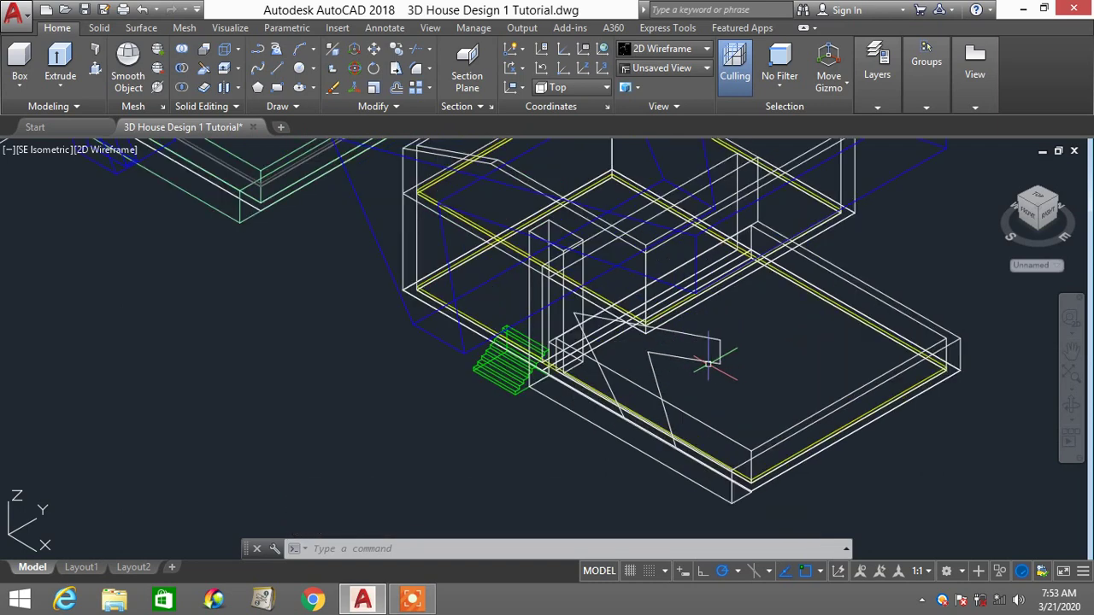
scroll(710, 358, down, 1)
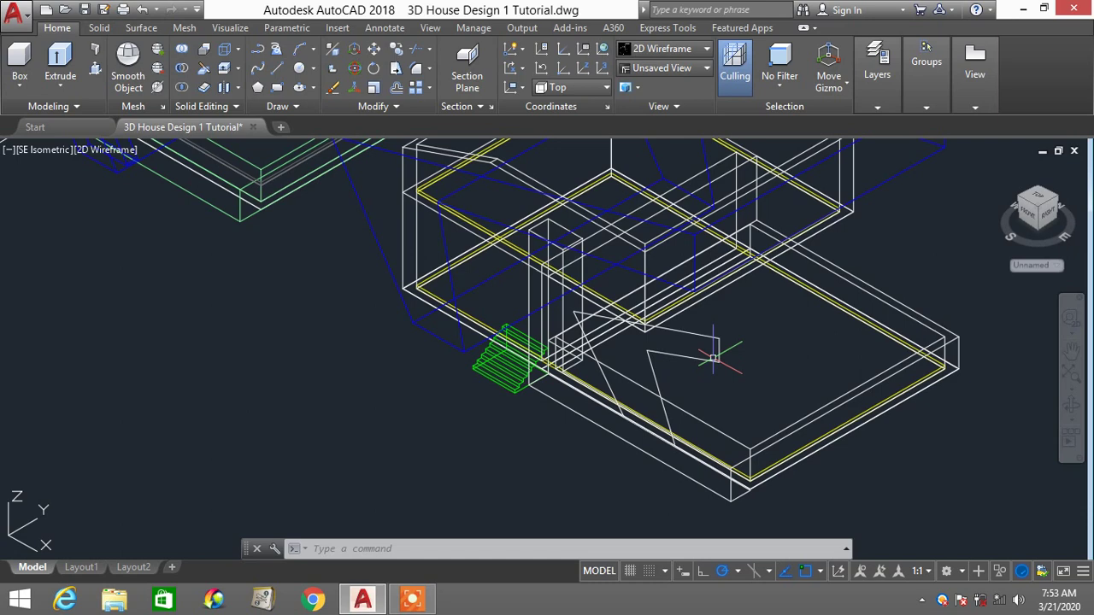
scroll(714, 359, down, 1)
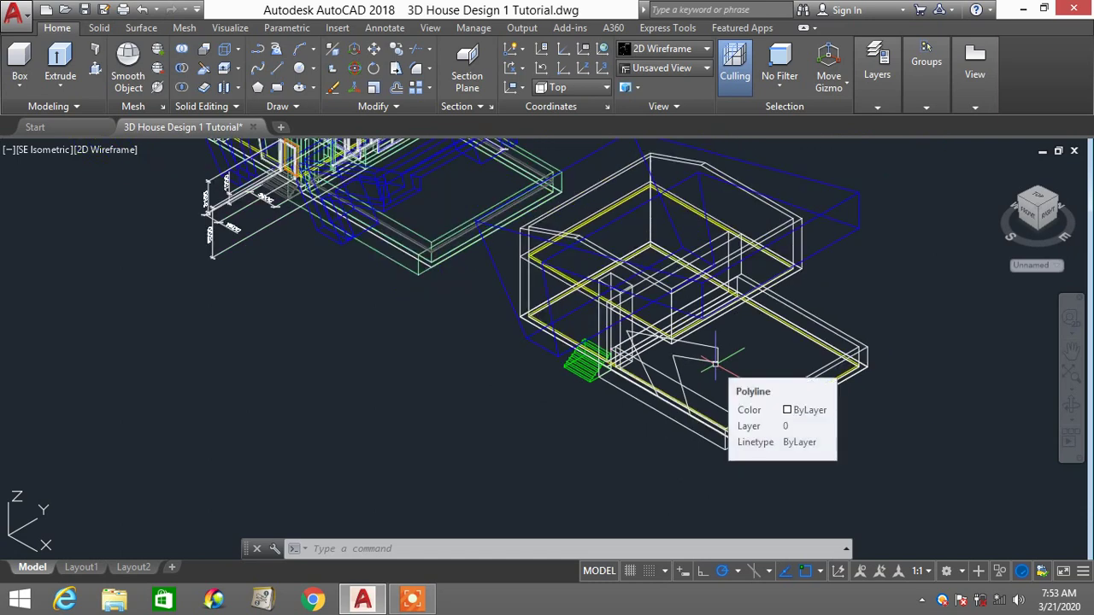
Extrude the lower roof profile about 21358 units towards the back of the new house
text(EXT)
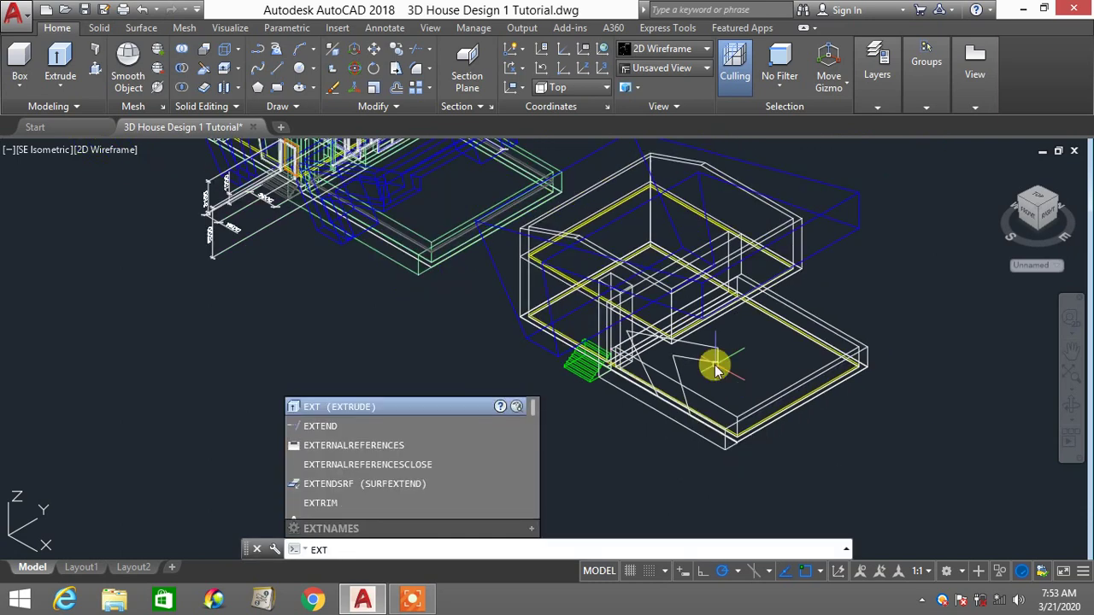
key(Return)
click(711, 359)
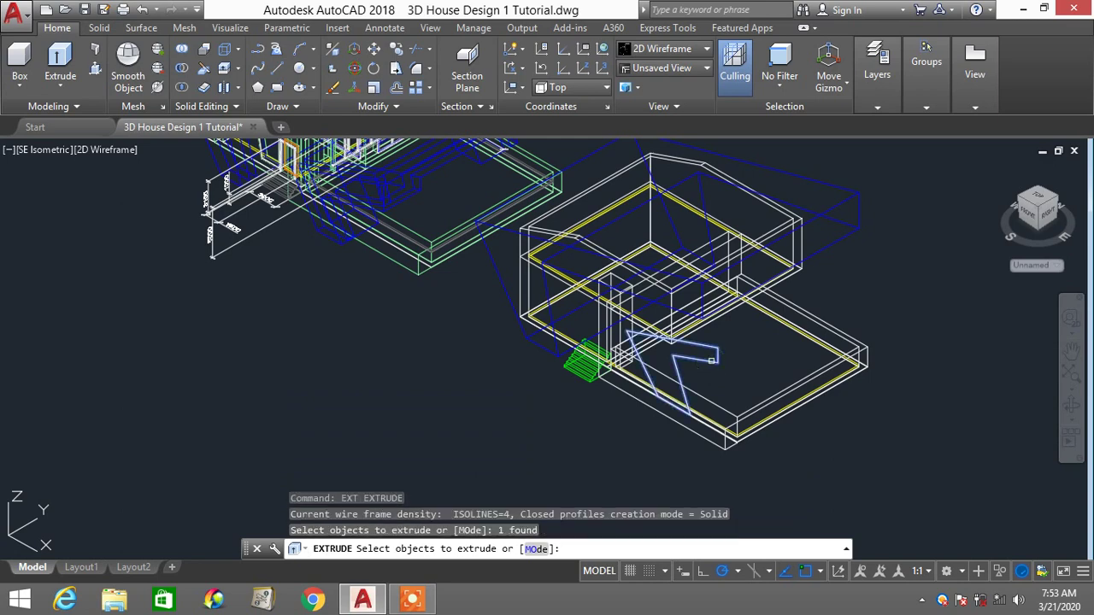
key(Return)
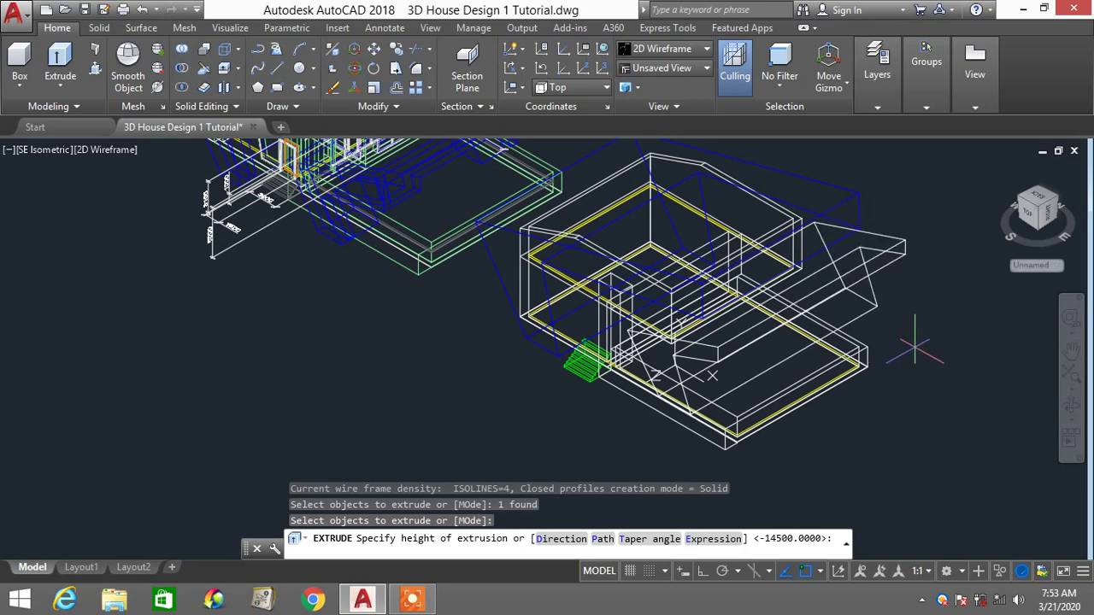
click(921, 334)
middle_drag(863, 235, 827, 262)
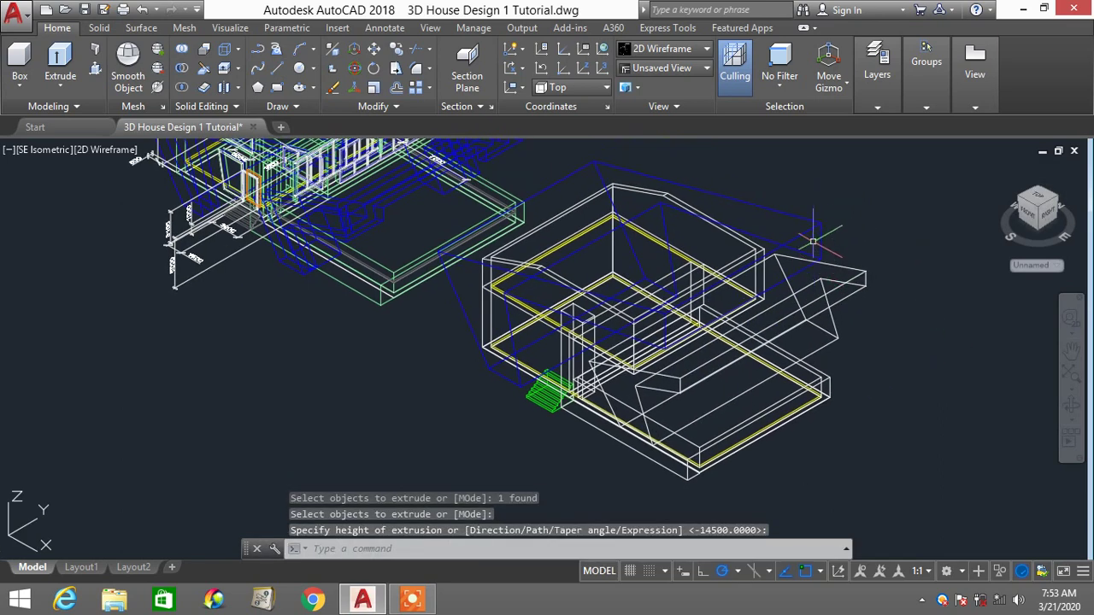
Check the extrusion height of the new house's blue main roof in its properties
click(774, 207)
right_click(886, 227)
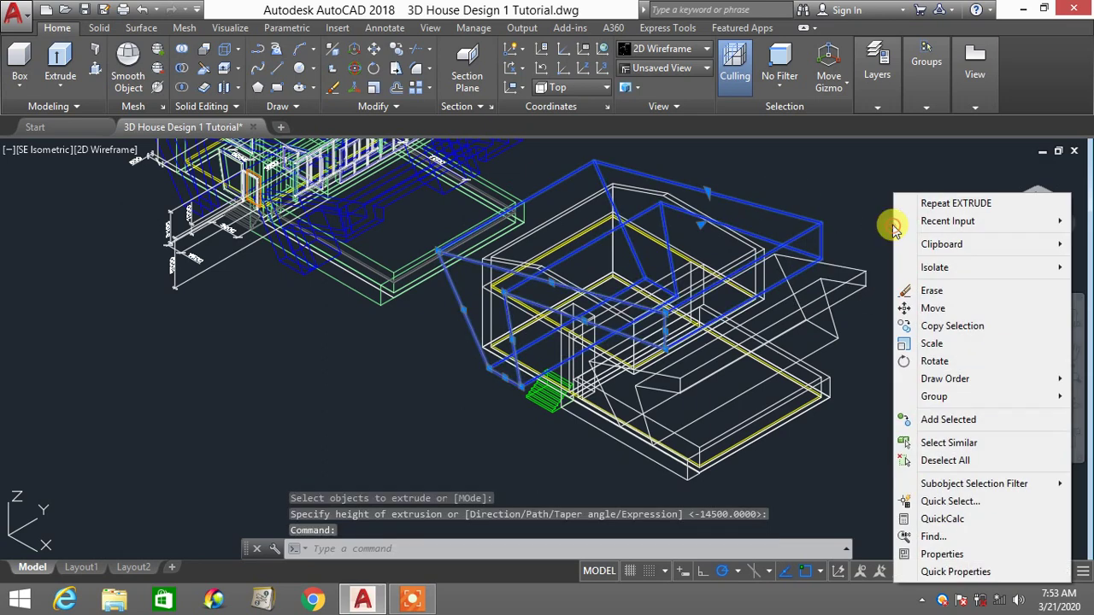
click(948, 554)
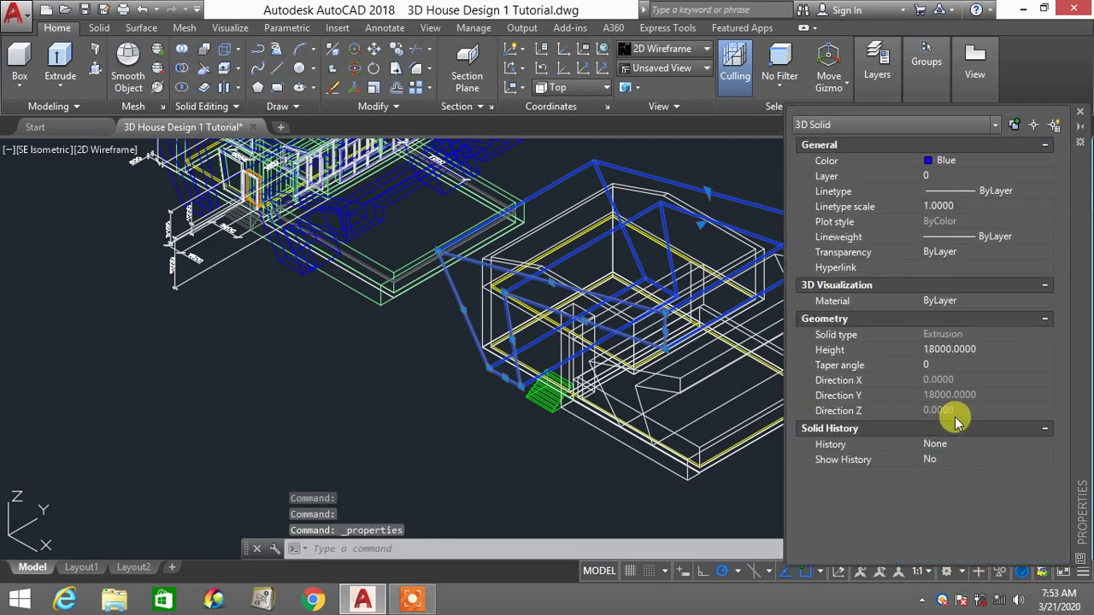
click(964, 350)
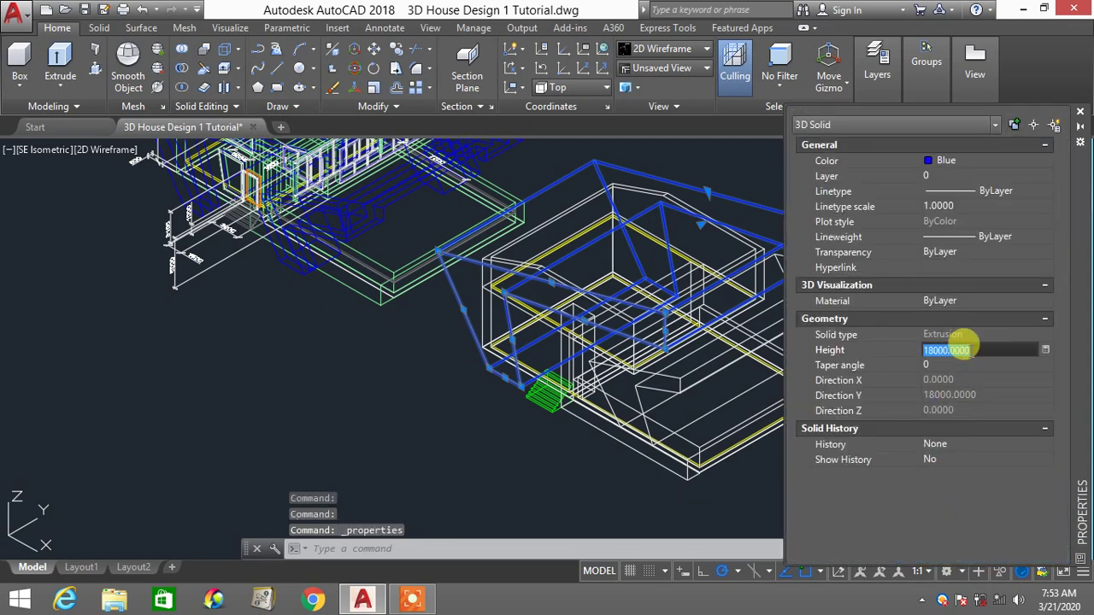
click(1079, 111)
key(Escape)
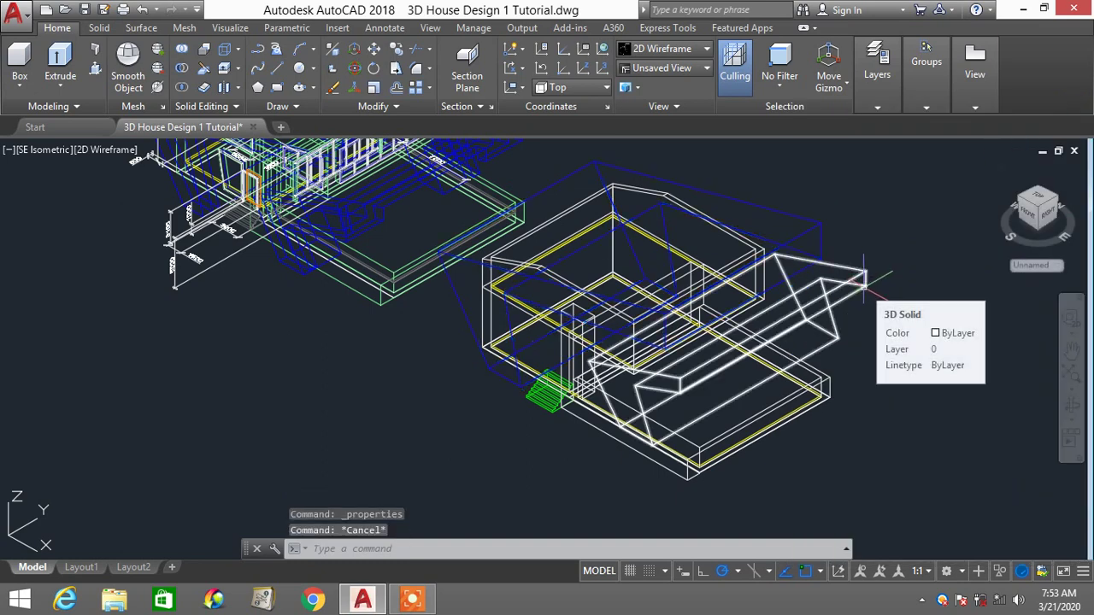
Set the extrusion height of the new house's lower roof to 18000
click(863, 283)
right_click(908, 337)
click(957, 553)
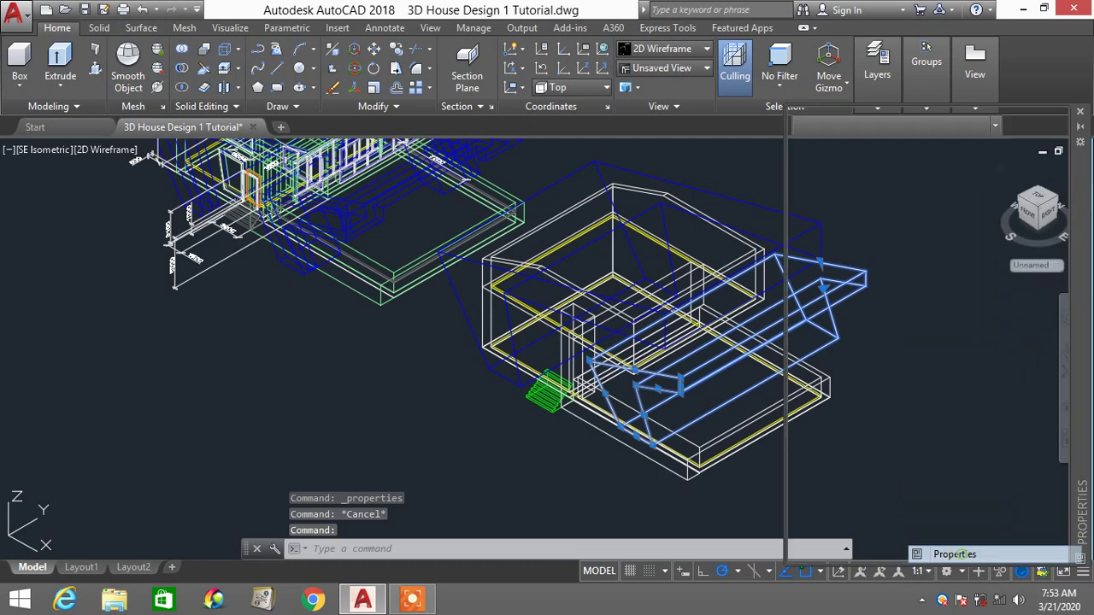
click(959, 350)
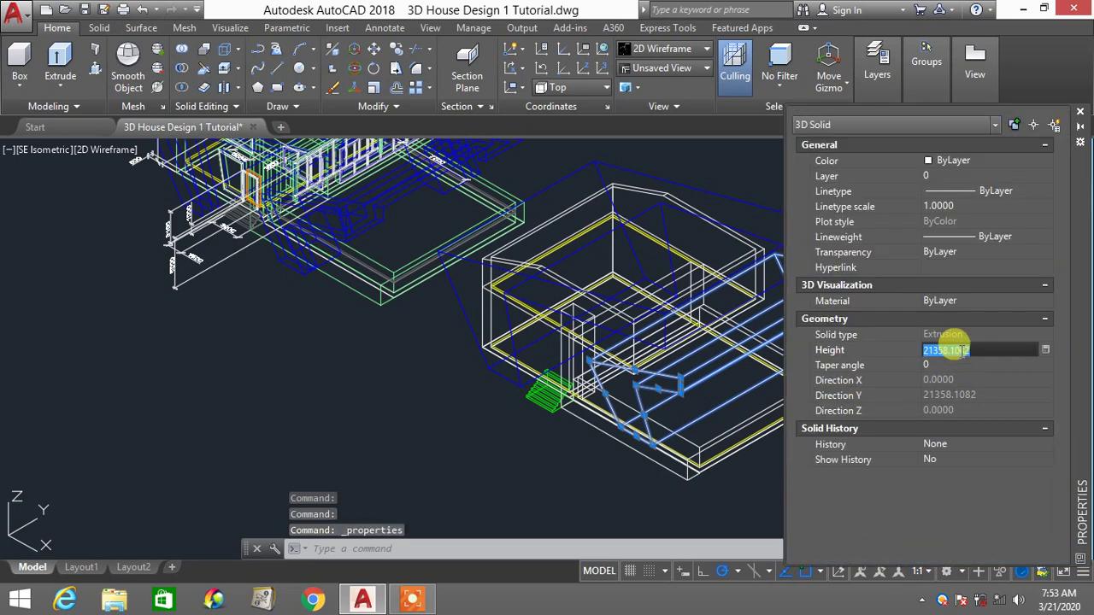
text(18000)
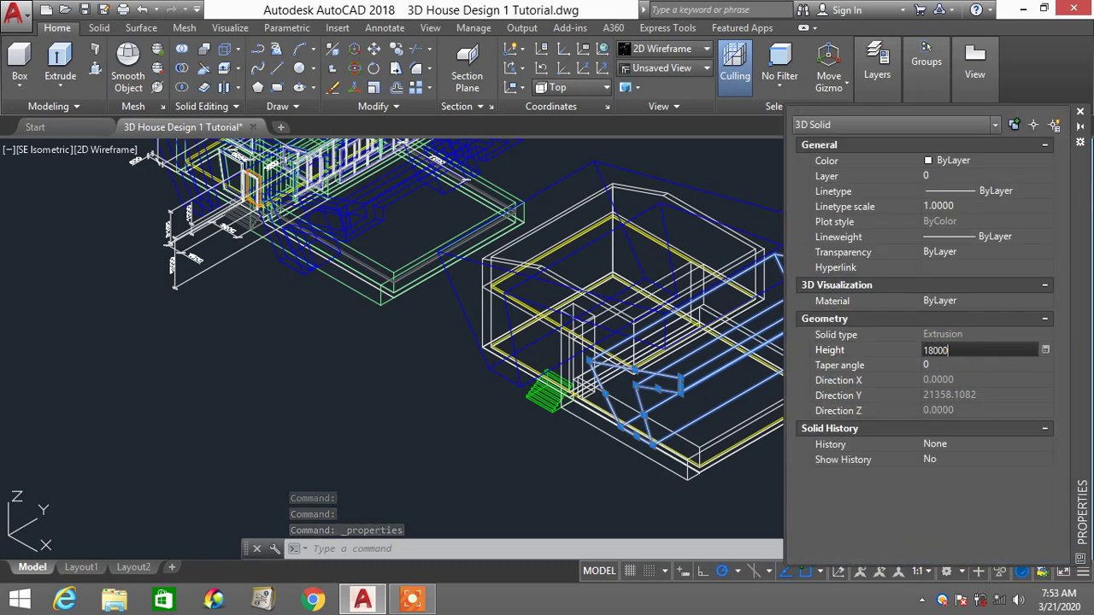
click(1080, 112)
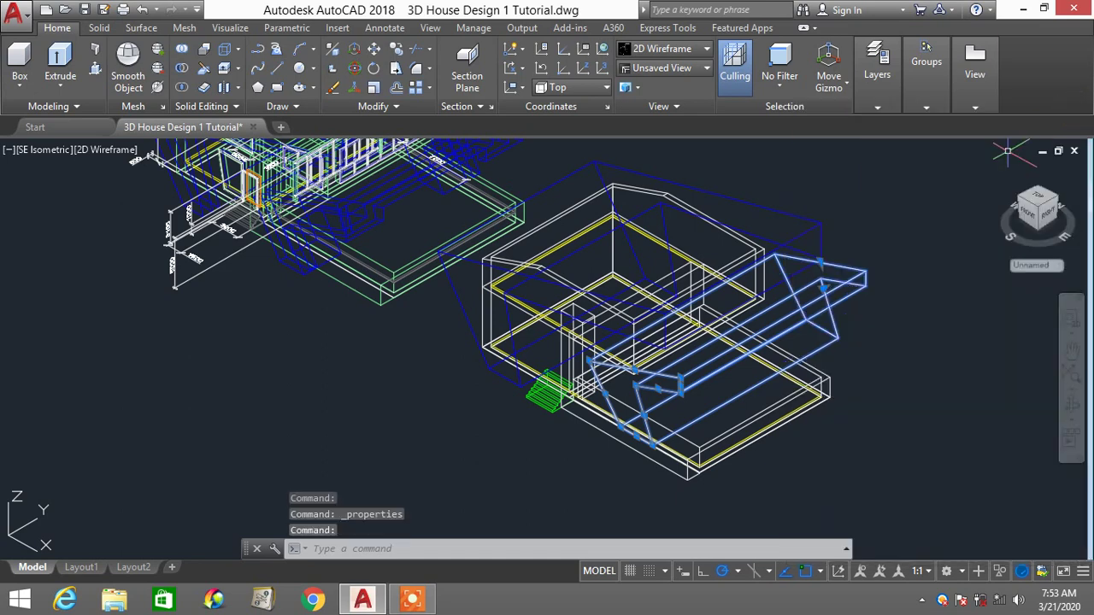
key(Escape)
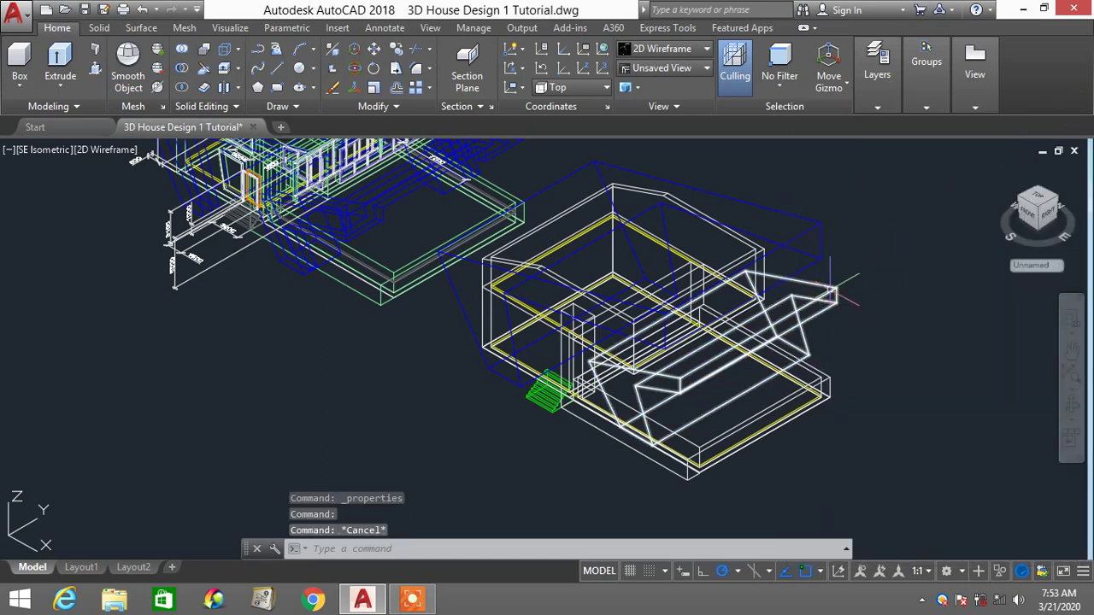
click(833, 293)
key(Escape)
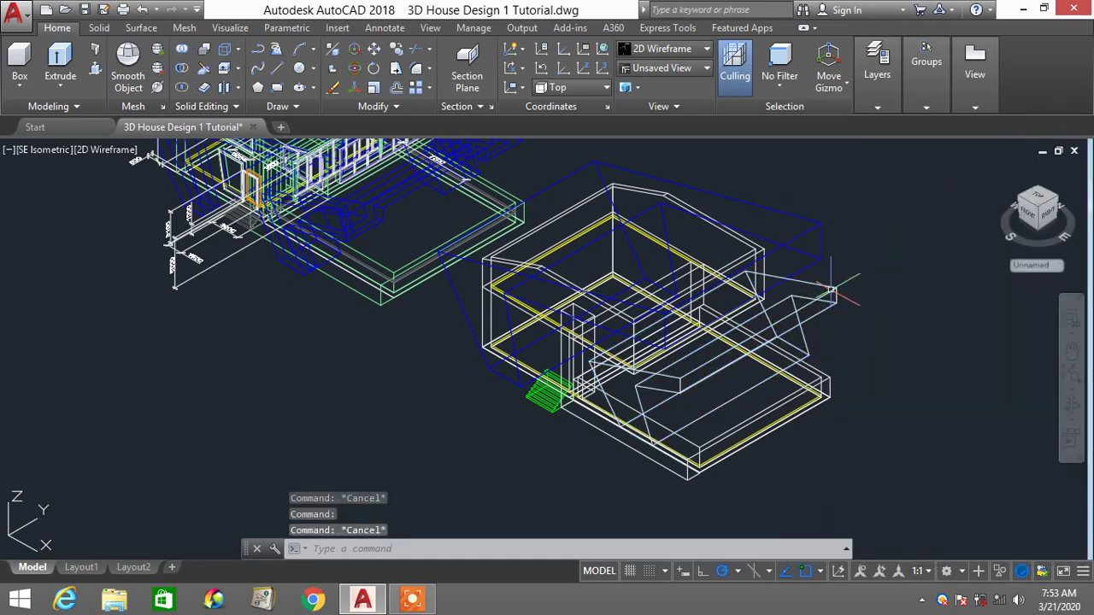
In the Top view, move the new house's lower roof straight towards the front by about 1827 units, in line with the main roof
click(34, 151)
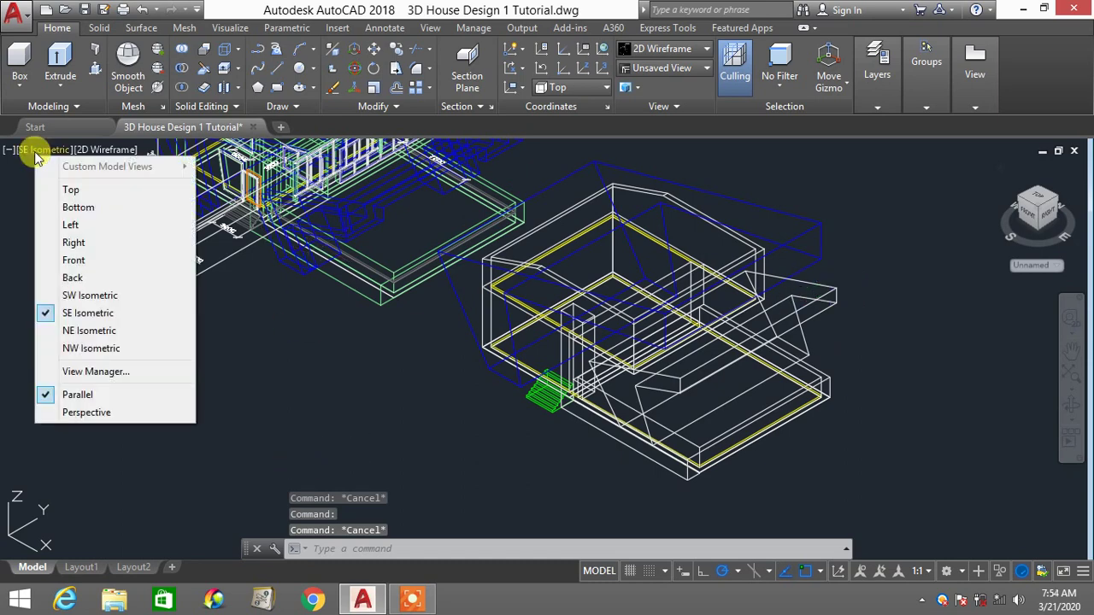
click(69, 189)
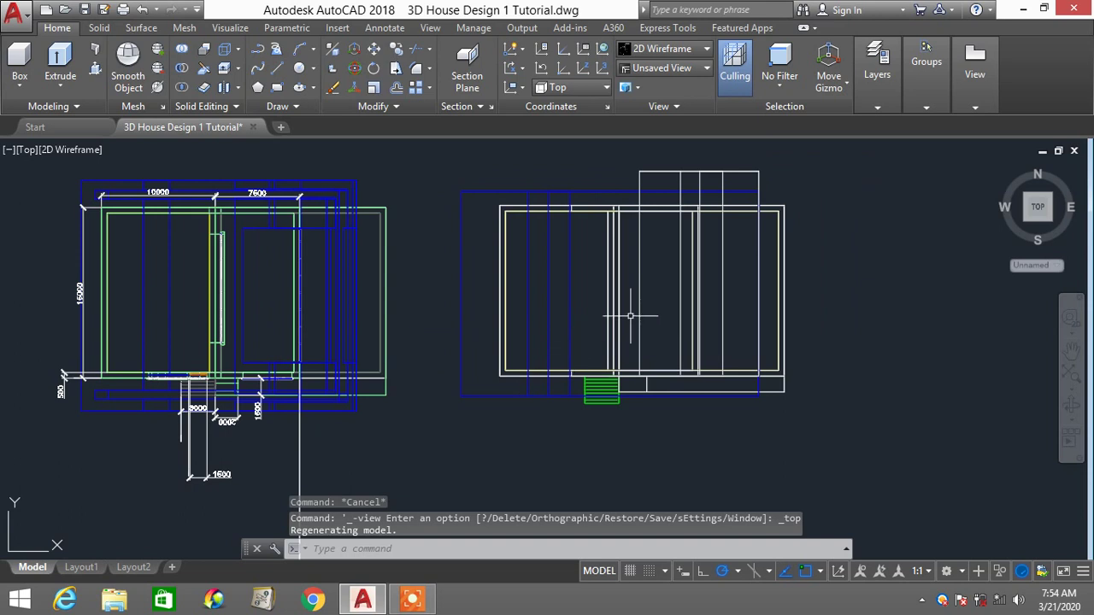
key(Return)
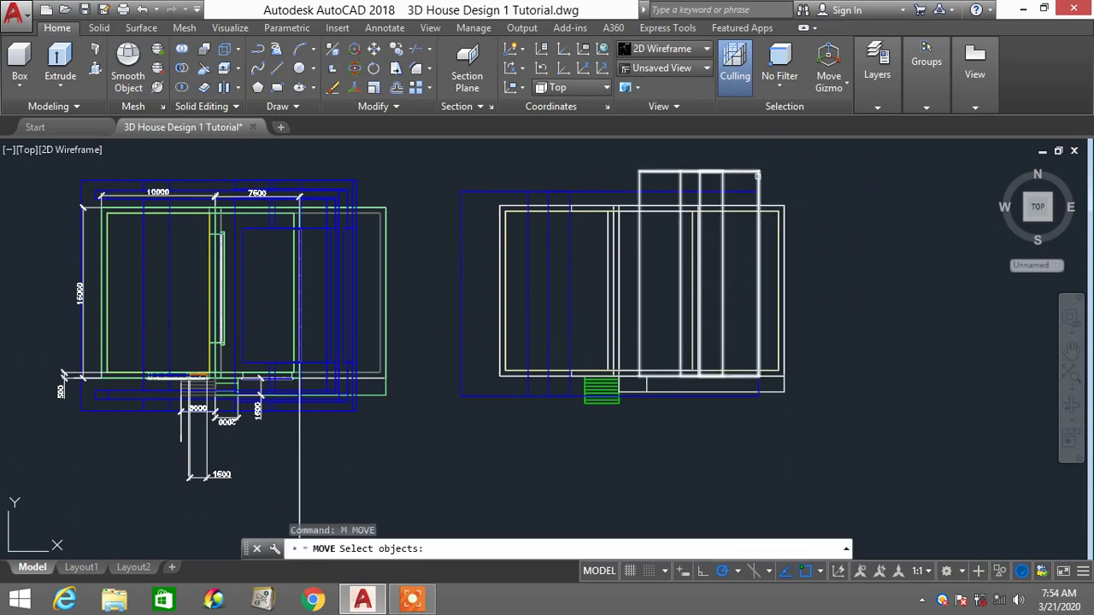
click(766, 172)
key(Return)
click(856, 198)
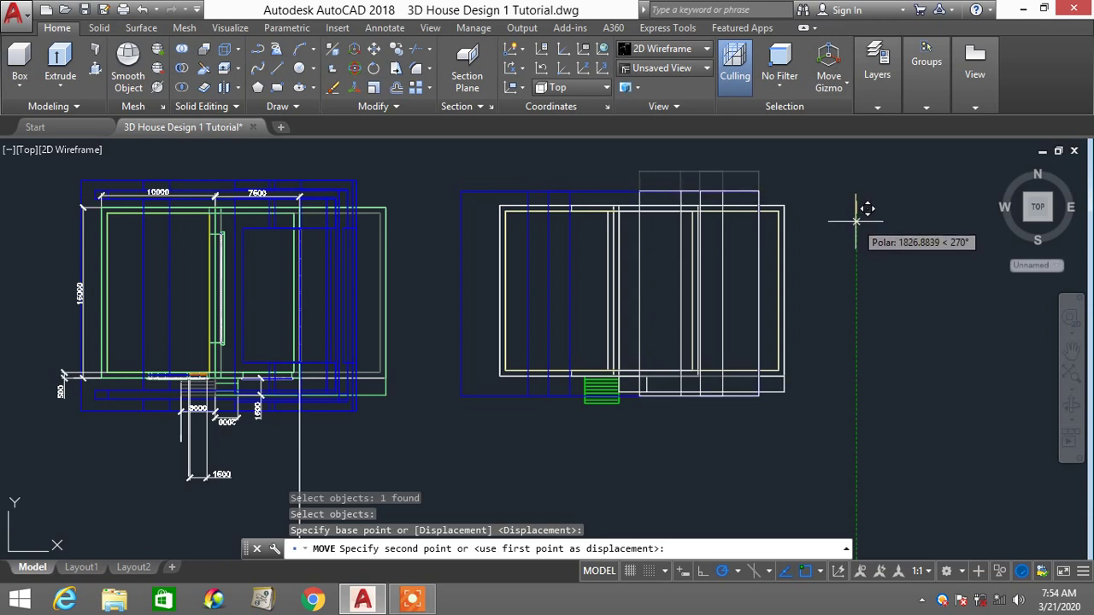
click(855, 222)
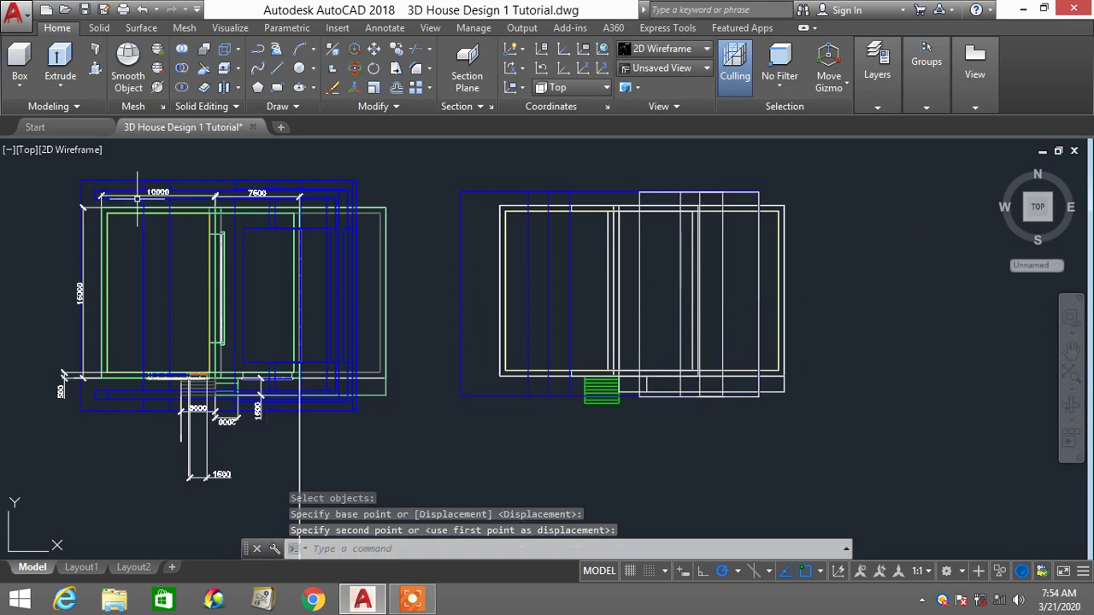
Set the SE Isometric view with the Conceptual visual style, with the new house in view
click(24, 149)
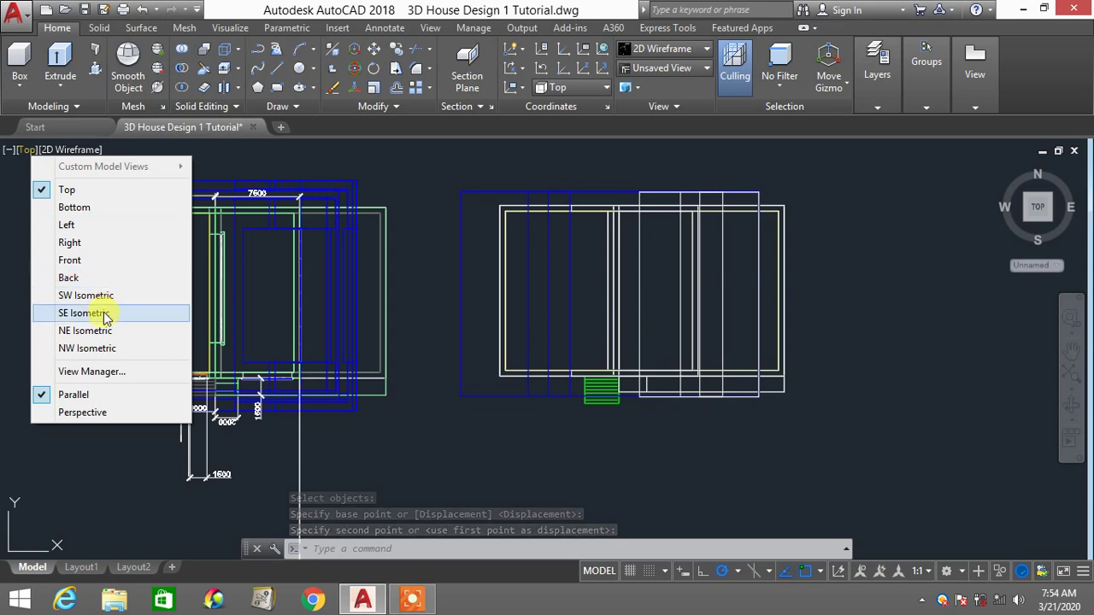
click(94, 312)
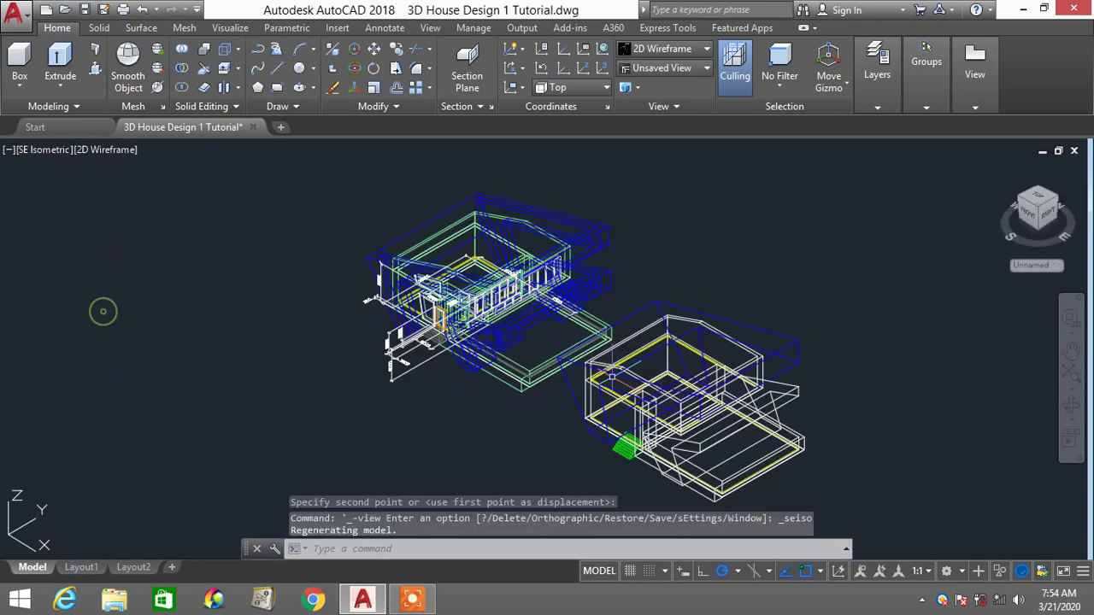
click(681, 56)
click(728, 87)
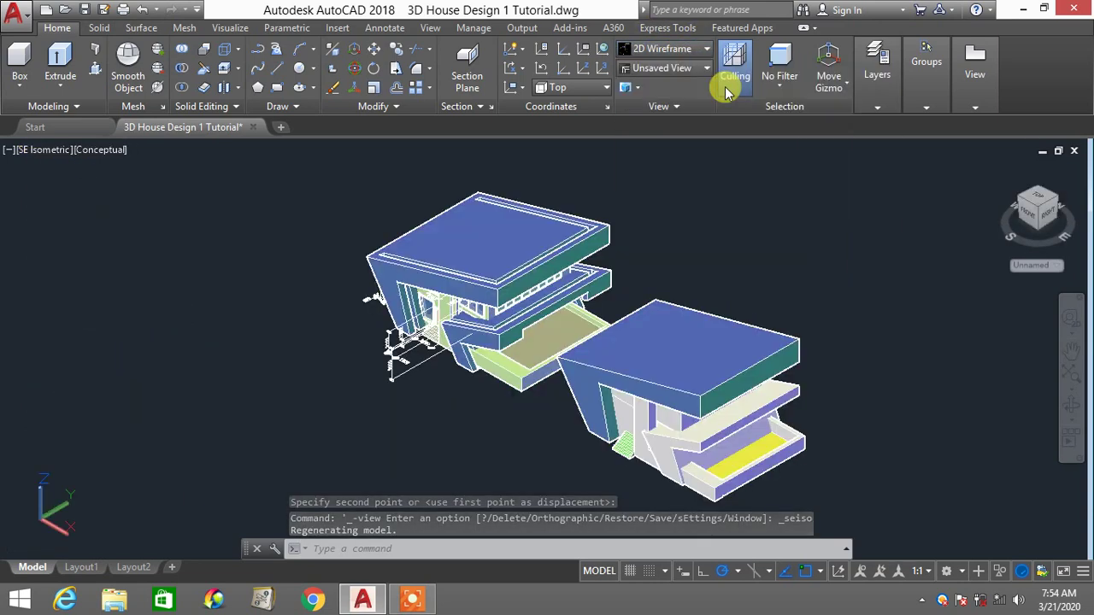
middle_drag(798, 423, 721, 368)
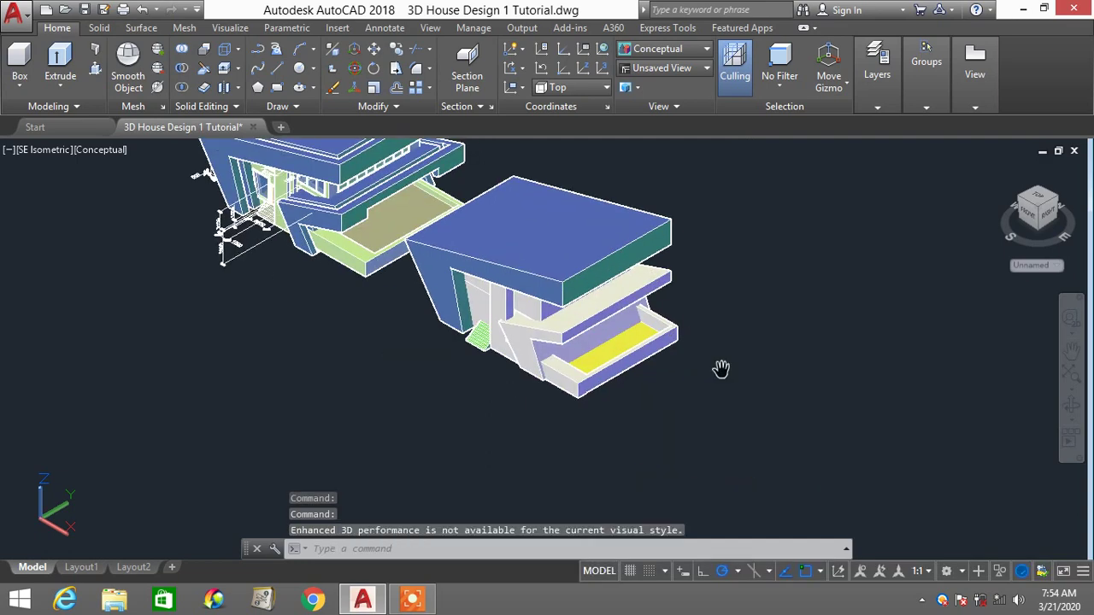
scroll(555, 316, up, 2)
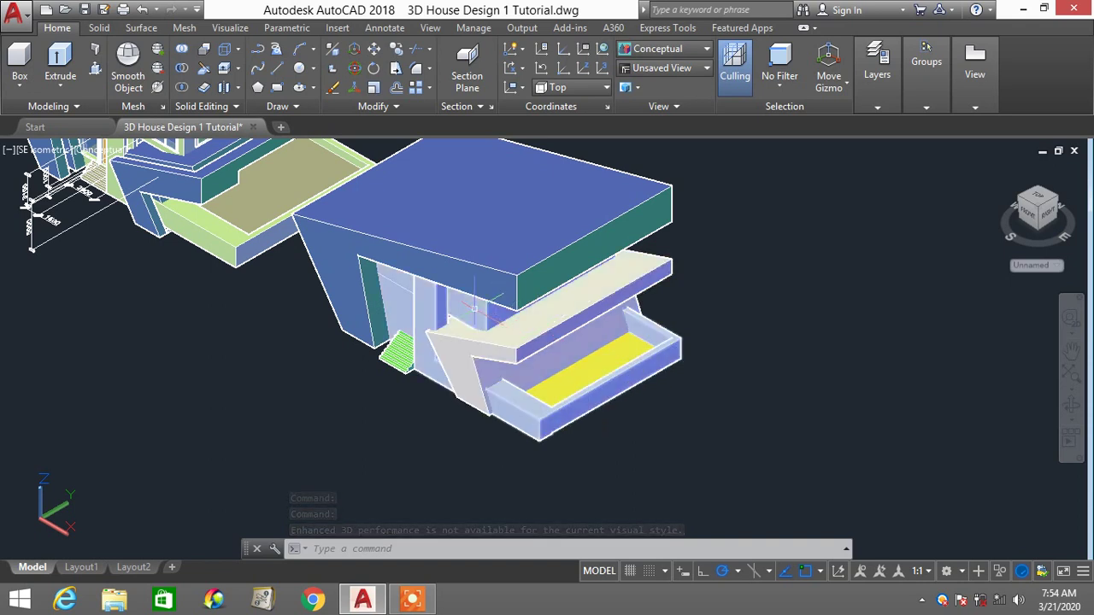
Change the color of the new house's lower roof to Blue
click(566, 340)
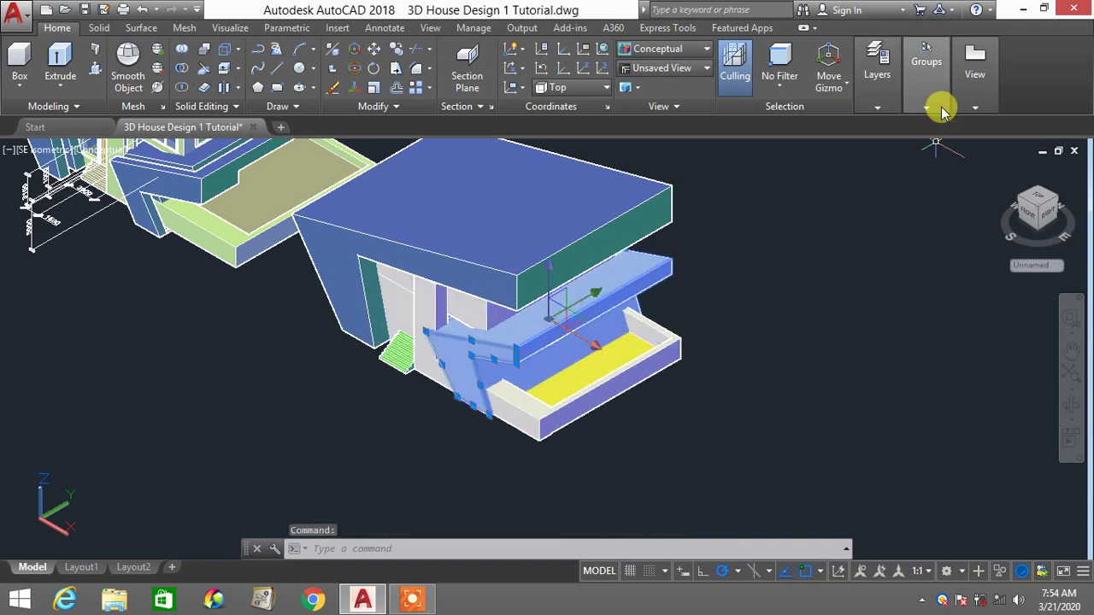
click(877, 107)
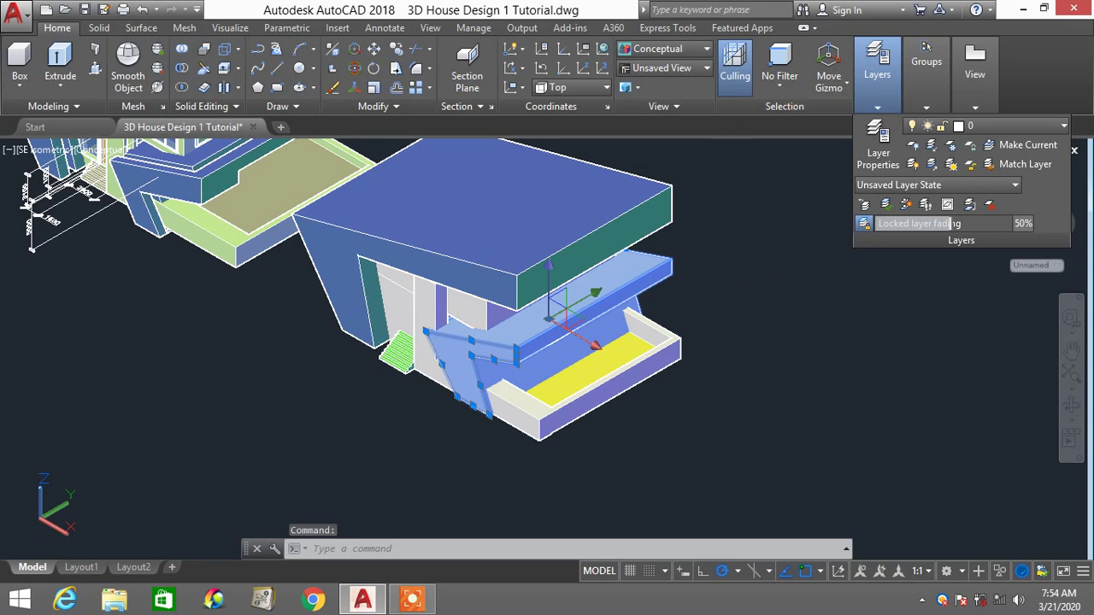
right_click(744, 264)
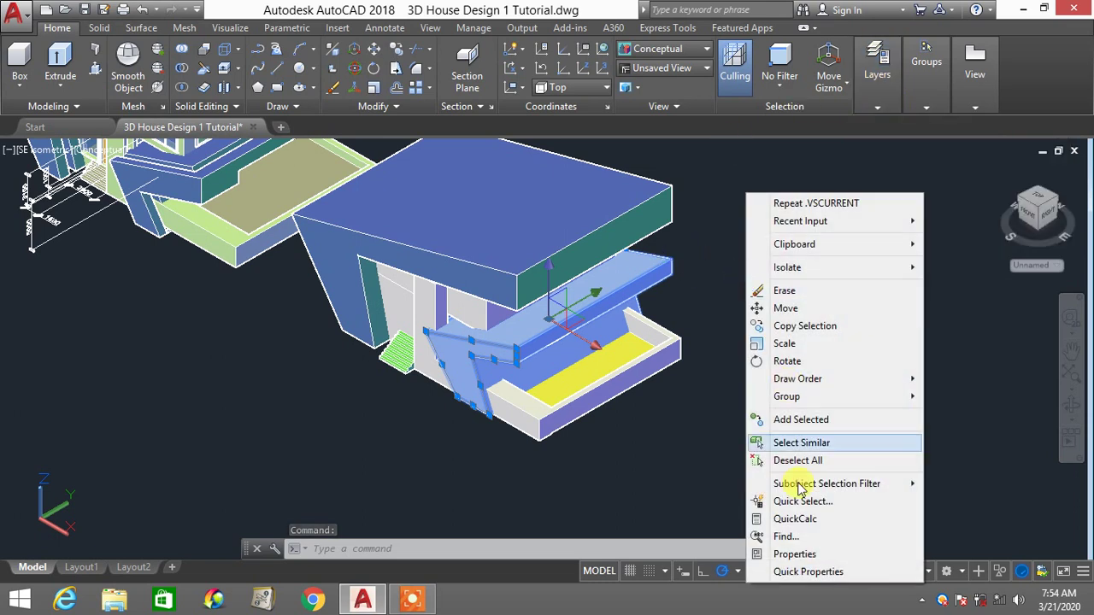
click(794, 553)
click(1002, 161)
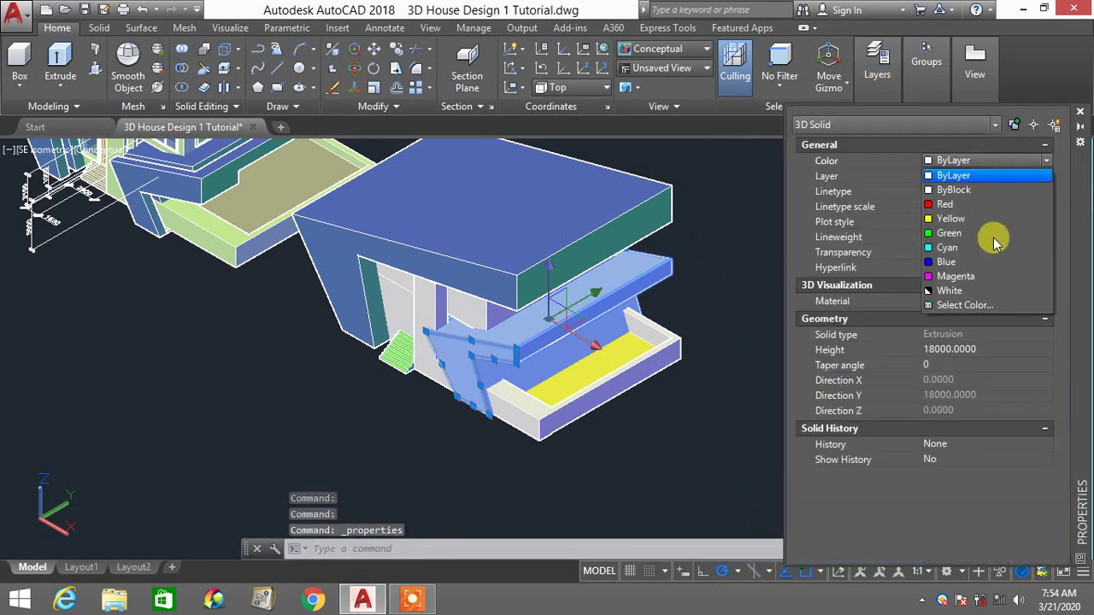
click(983, 259)
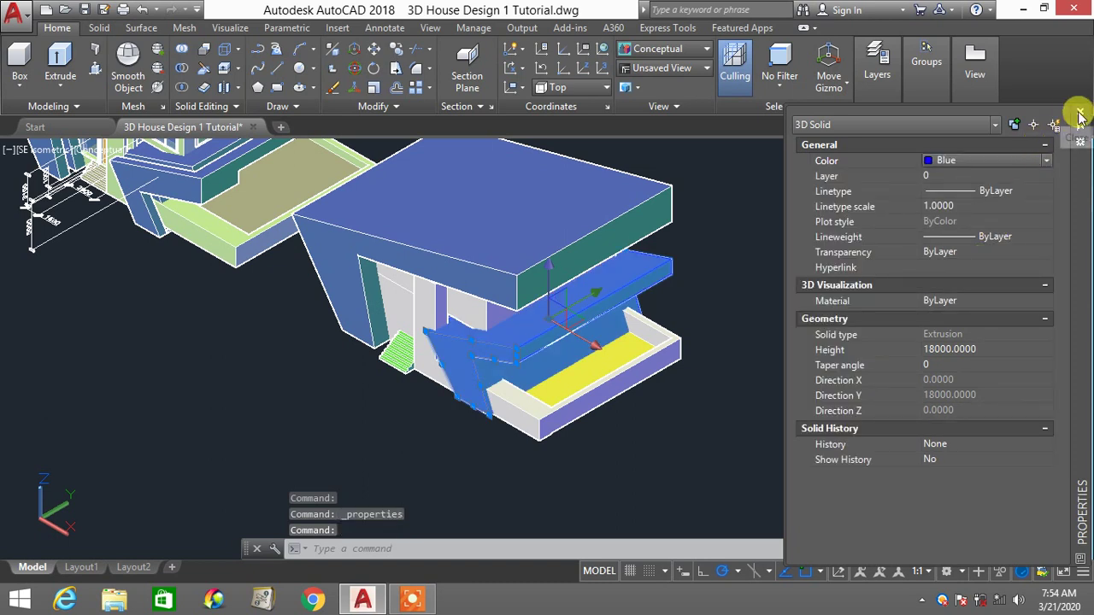
click(1079, 113)
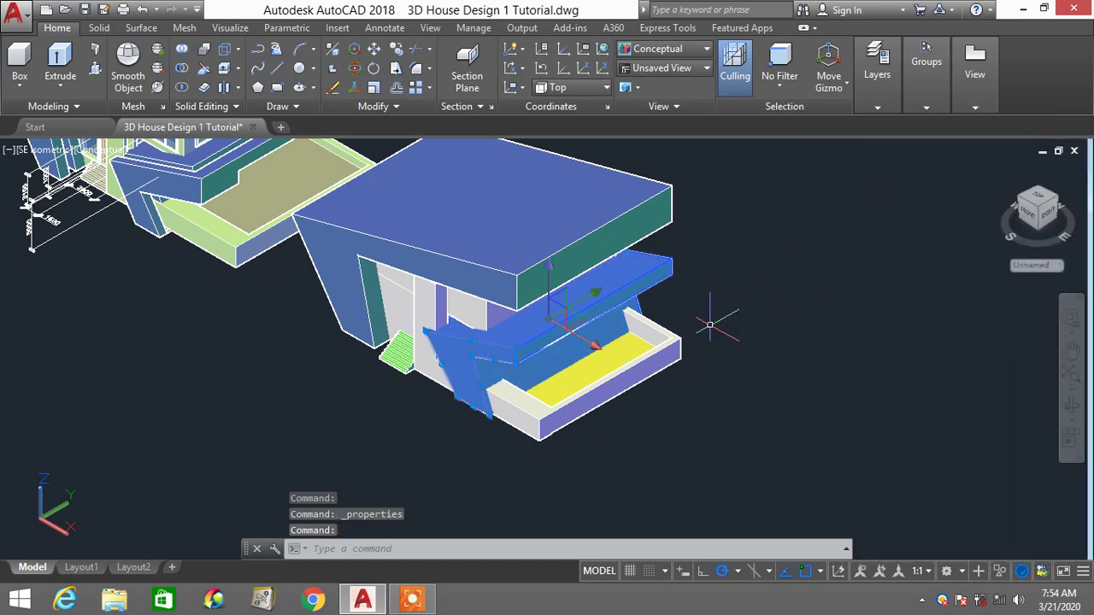
key(Escape)
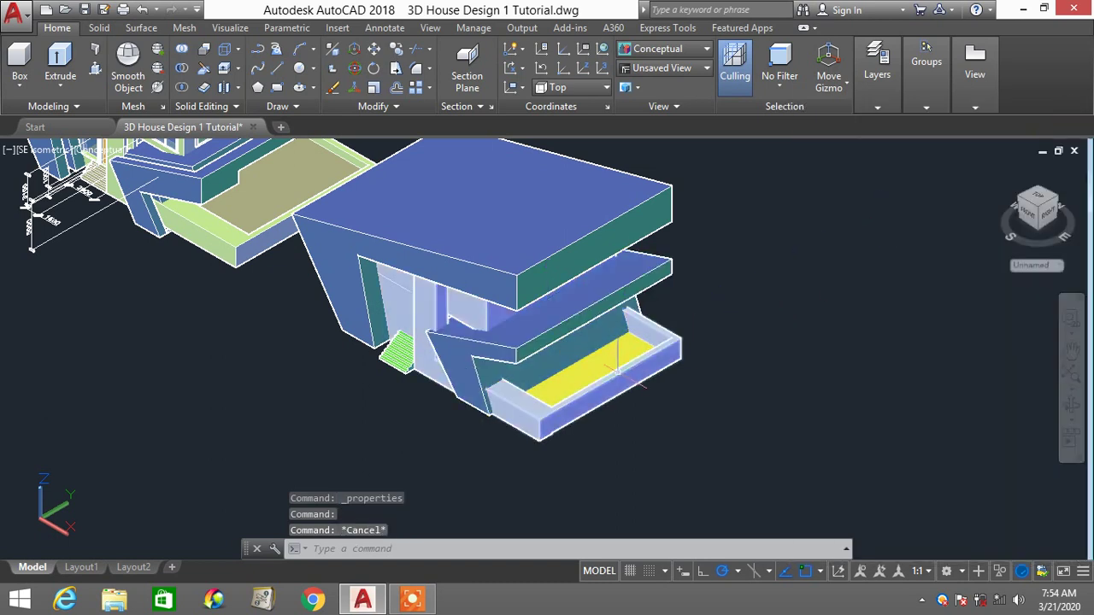
Examine the new house's lower roof from a low angle and compare it with the reference house's lower roof
shift+middle_drag(617, 369, 598, 324)
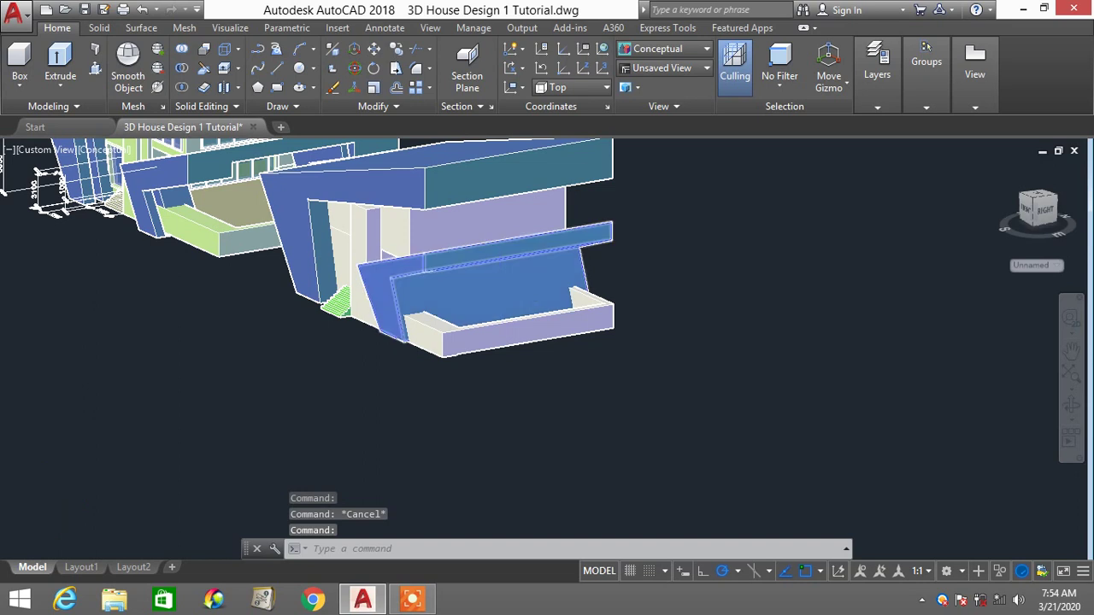
scroll(462, 312, up, 2)
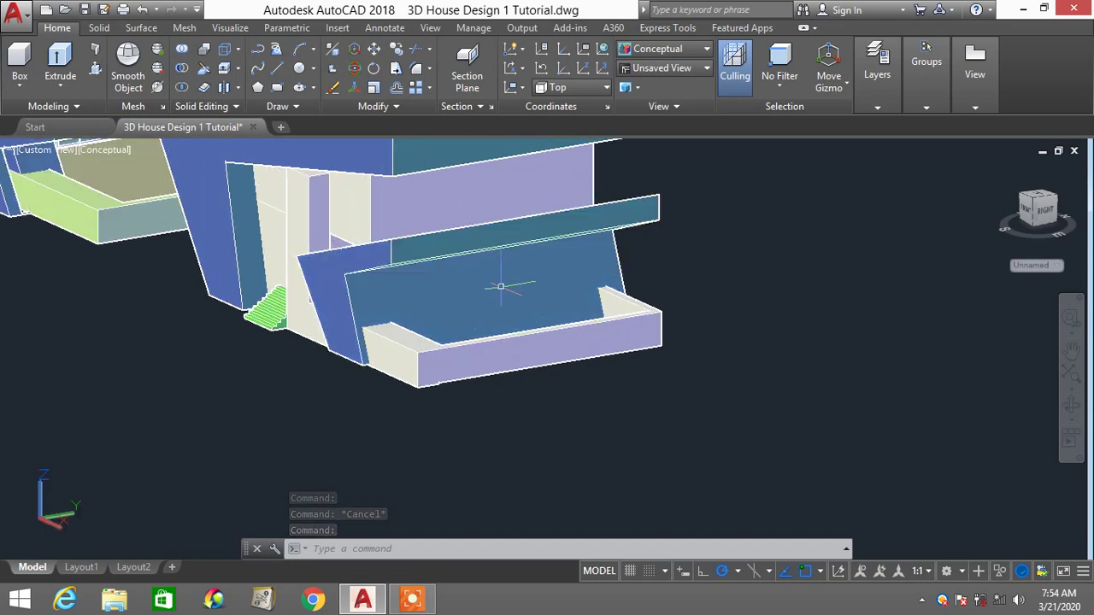
scroll(480, 294, down, 5)
scroll(341, 249, up, 5)
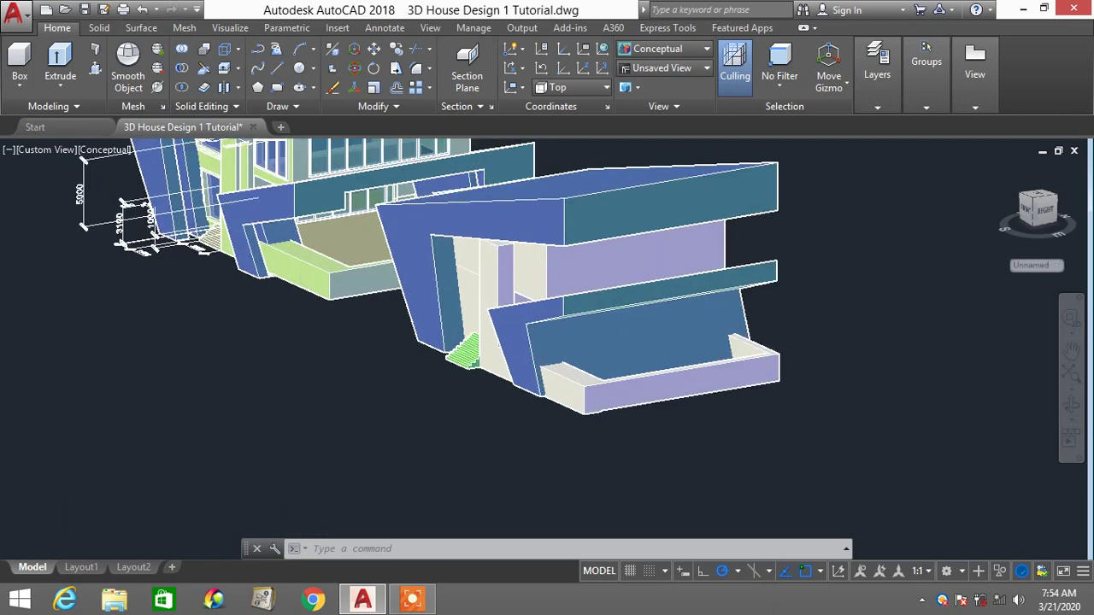
scroll(403, 270, down, 5)
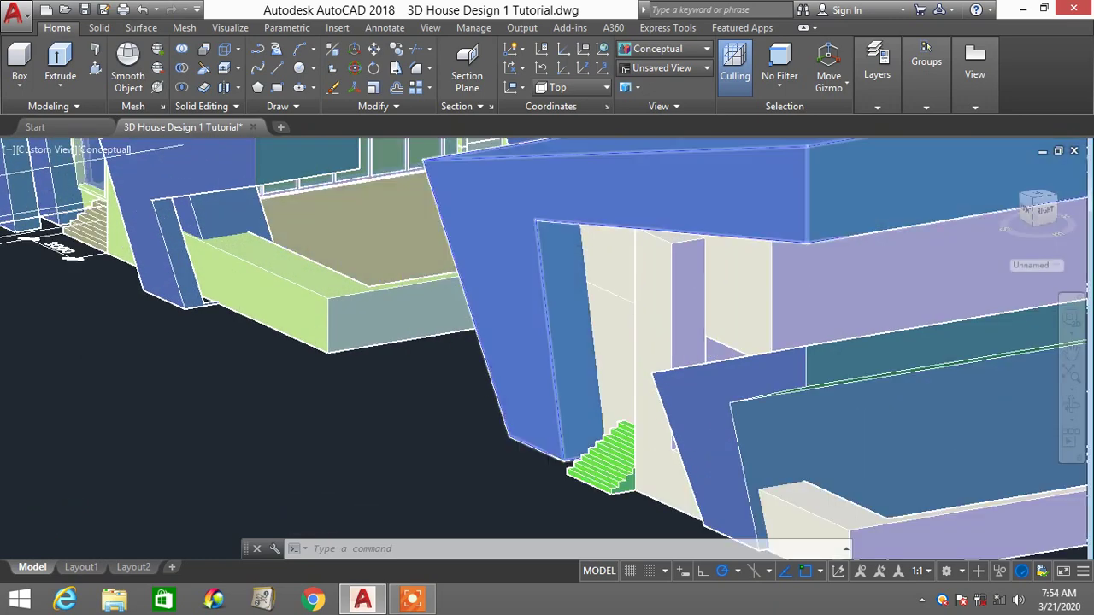
scroll(423, 250, up, 2)
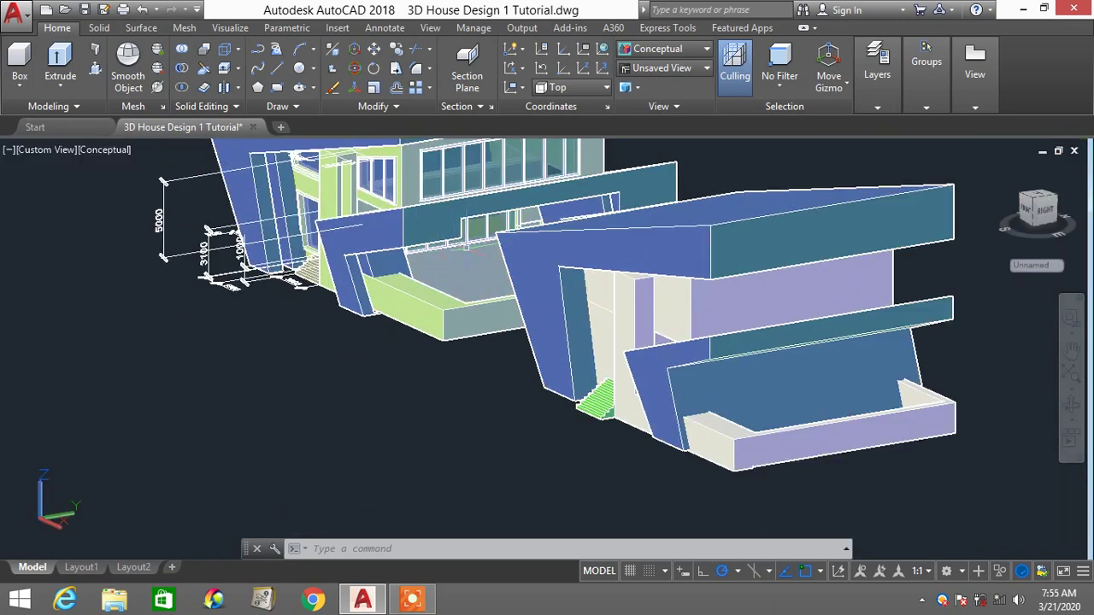
scroll(467, 248, up, 4)
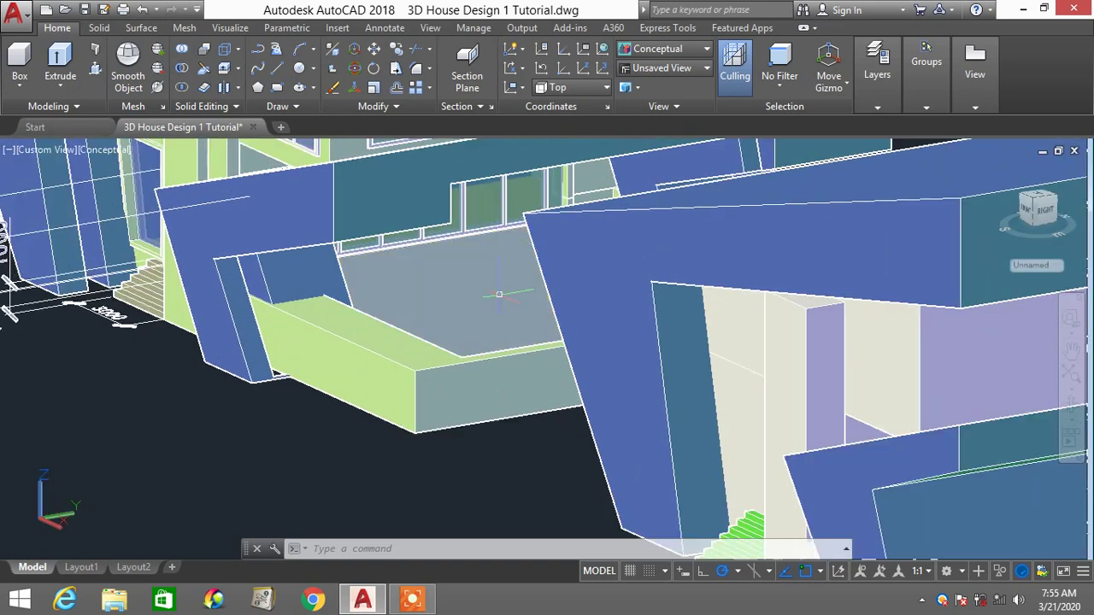
scroll(499, 294, down, 5)
scroll(606, 348, up, 2)
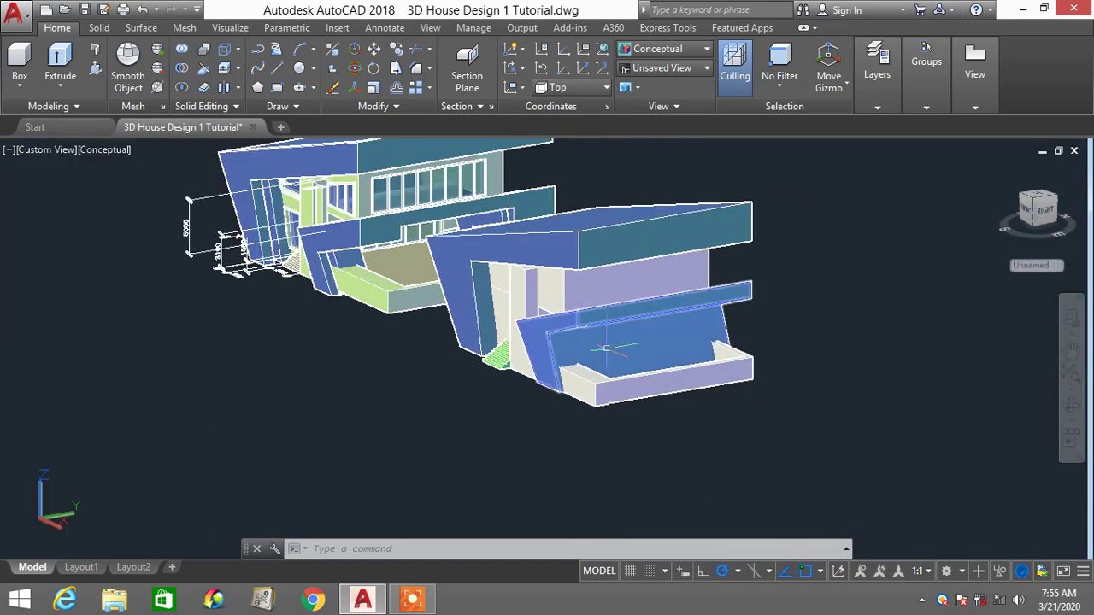
scroll(618, 334, up, 3)
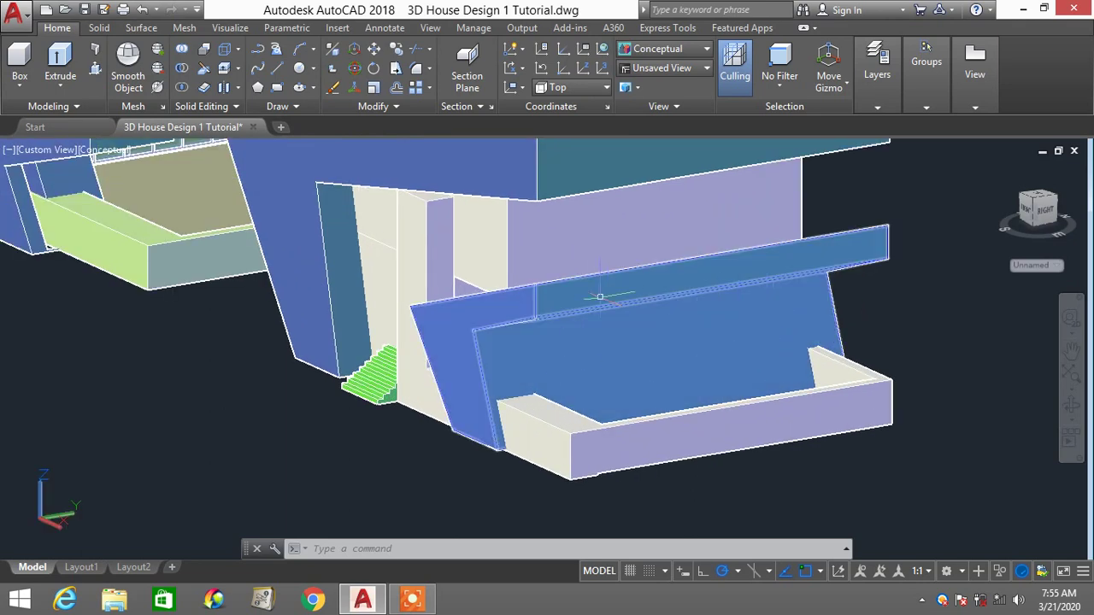
scroll(613, 309, down, 3)
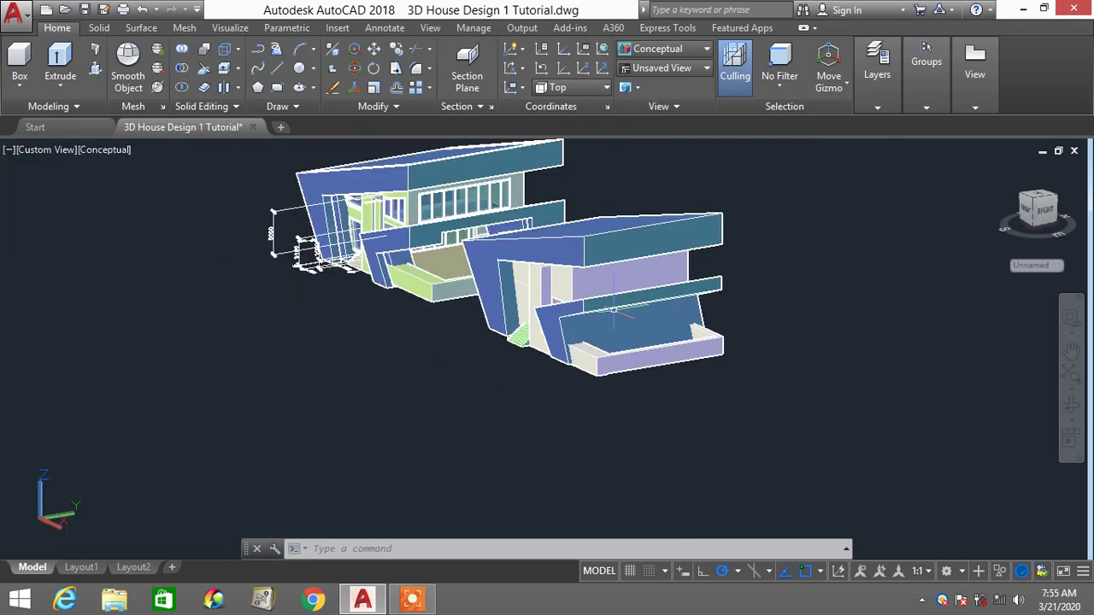
scroll(598, 318, up, 3)
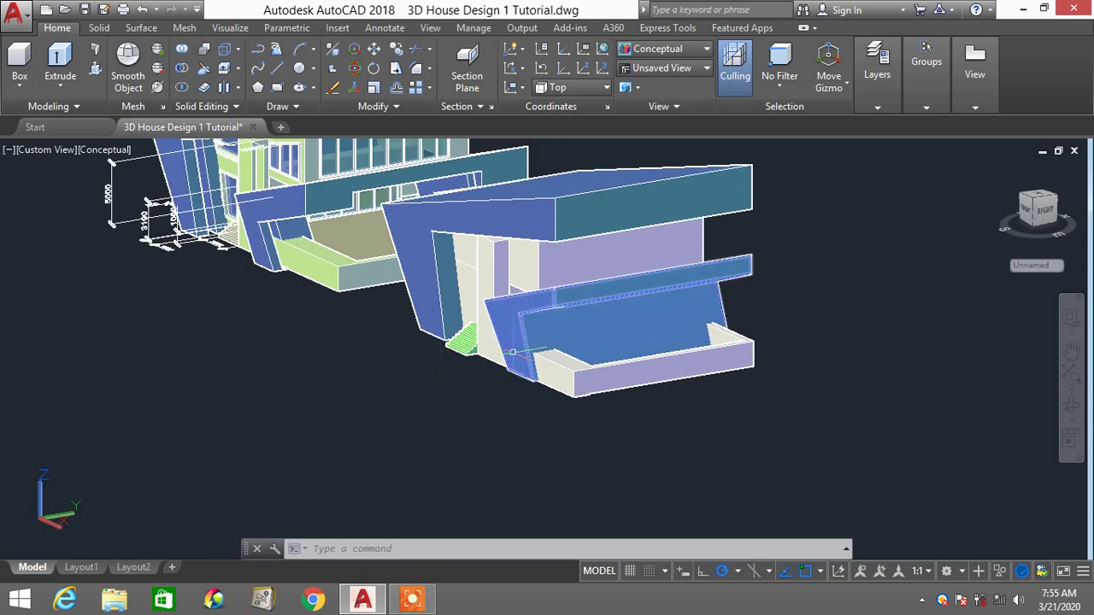
Examine the houses from the side in the Left view to see whether they overlap
click(49, 151)
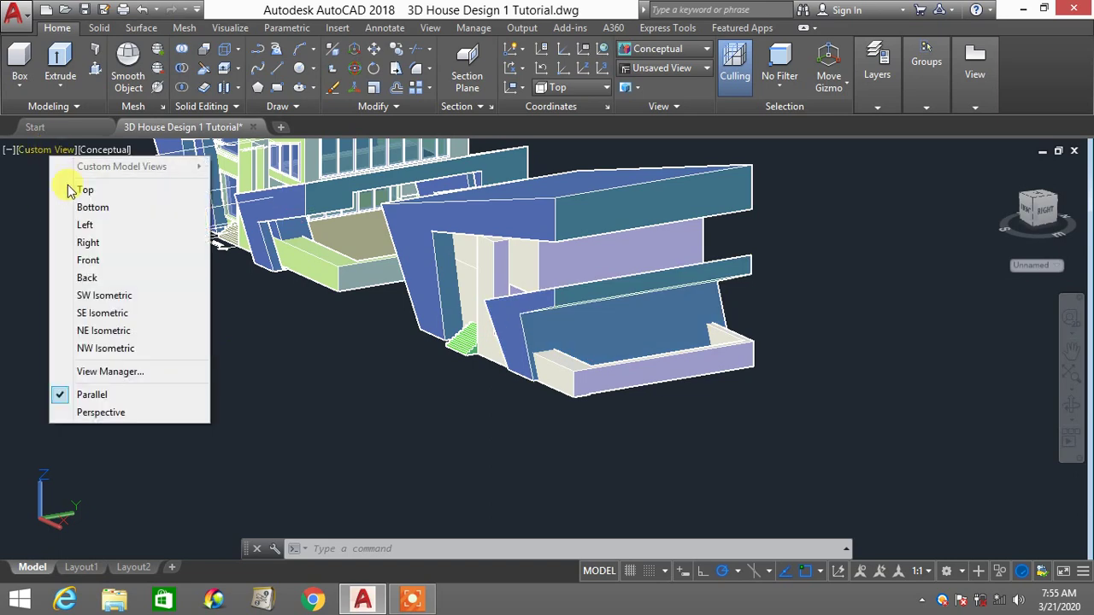
click(84, 225)
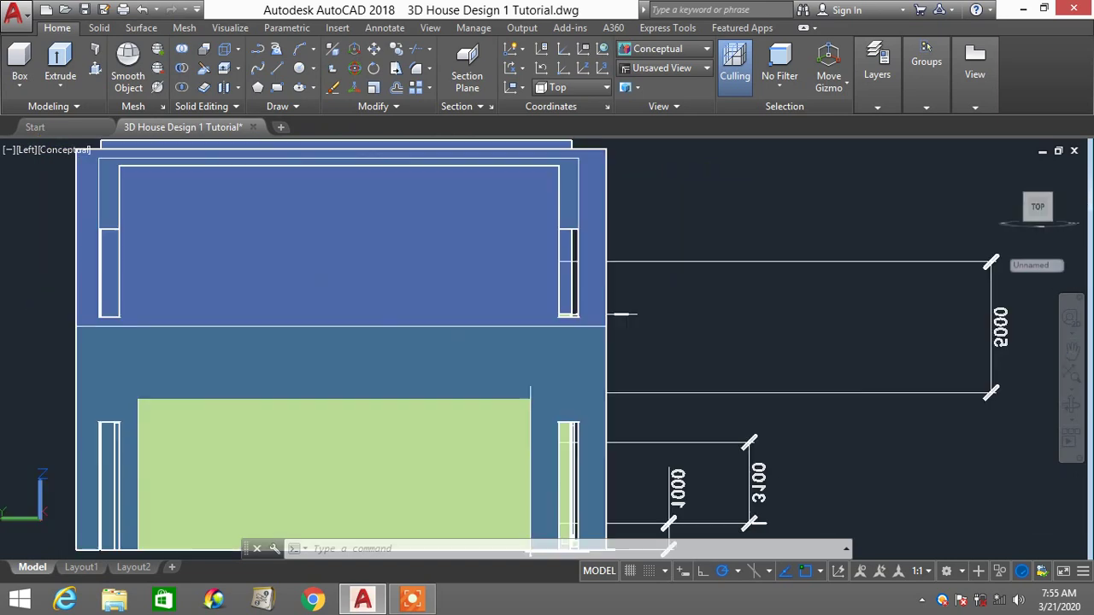
scroll(529, 253, down, 5)
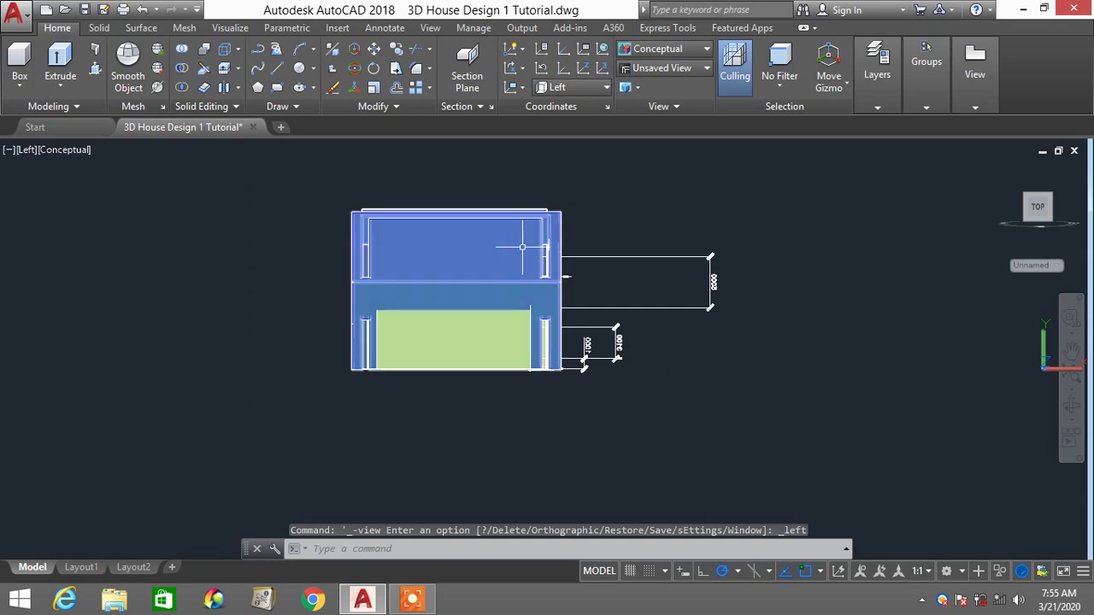
scroll(567, 249, down, 3)
scroll(567, 250, up, 2)
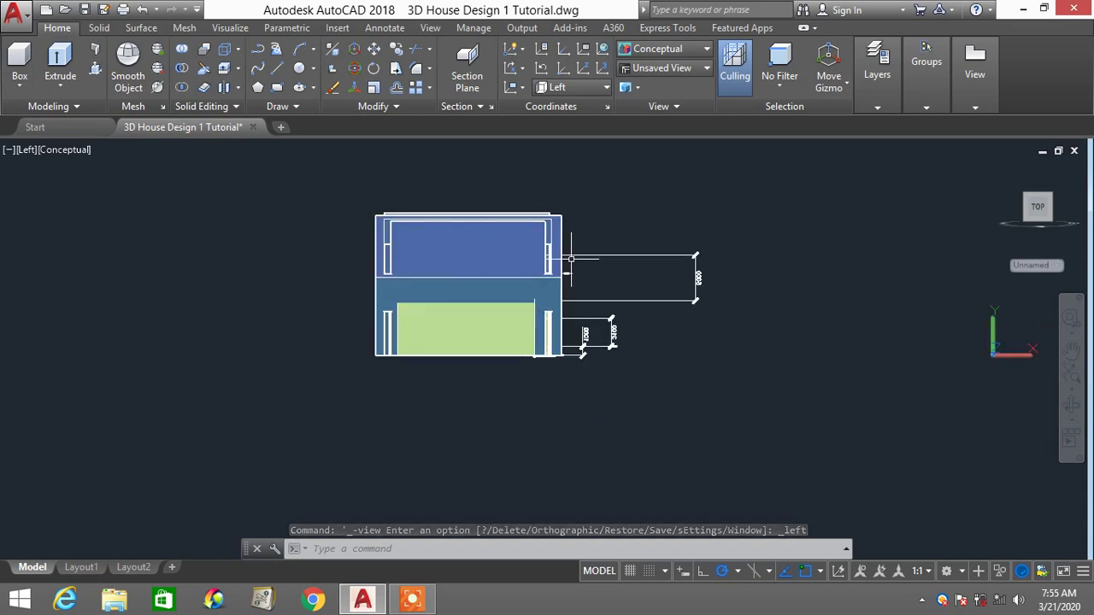
scroll(571, 260, down, 2)
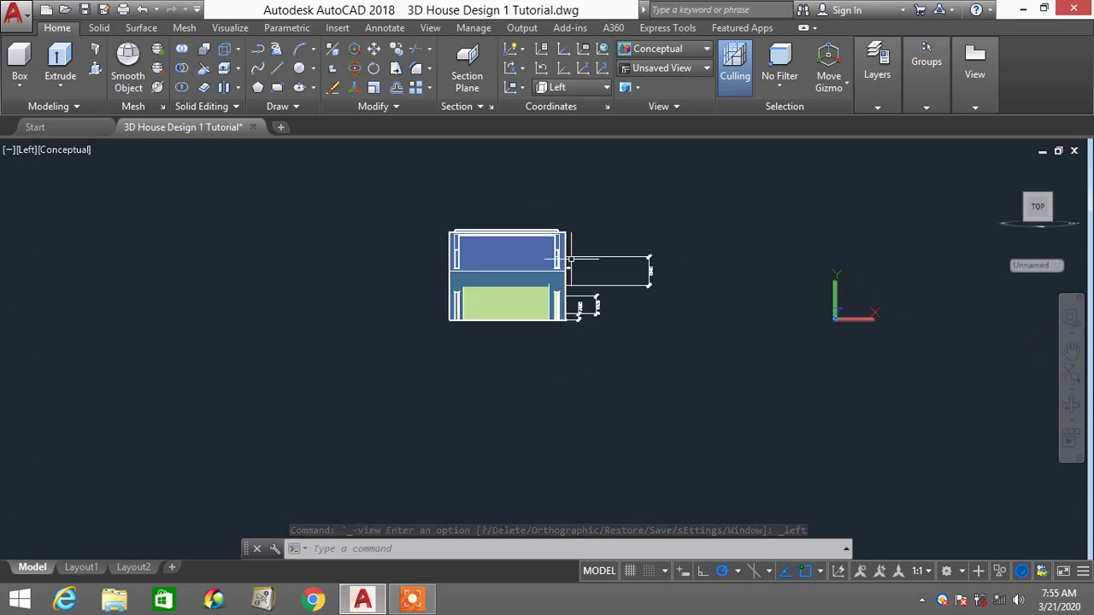
In the Top view, move the whole reference house with its dimensions straight north by a little over 20,000 units, clear of the new house
click(23, 152)
click(51, 184)
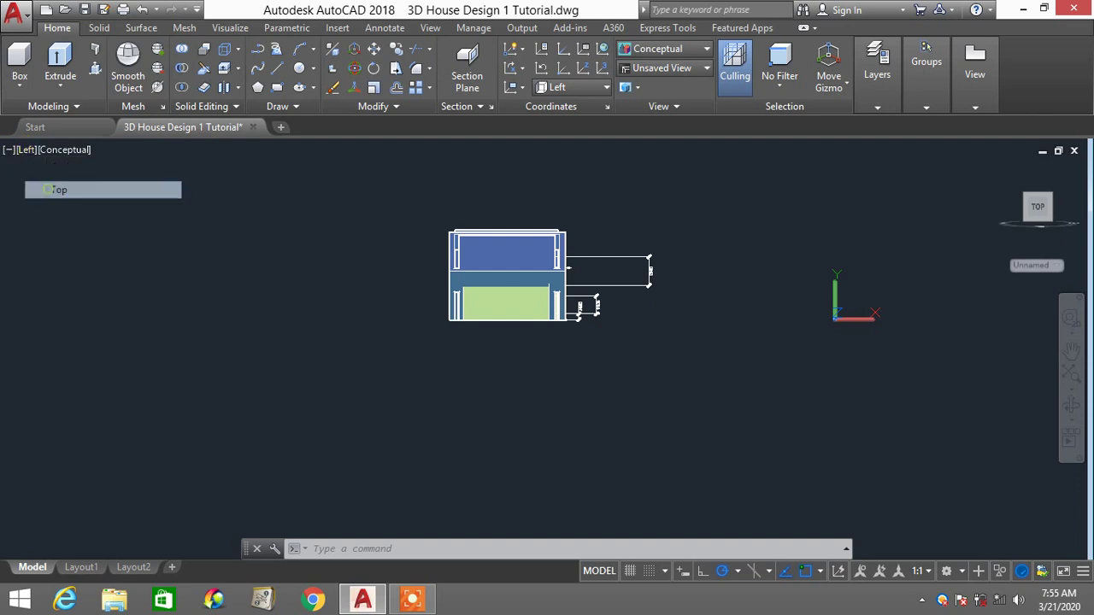
scroll(470, 343, down, 3)
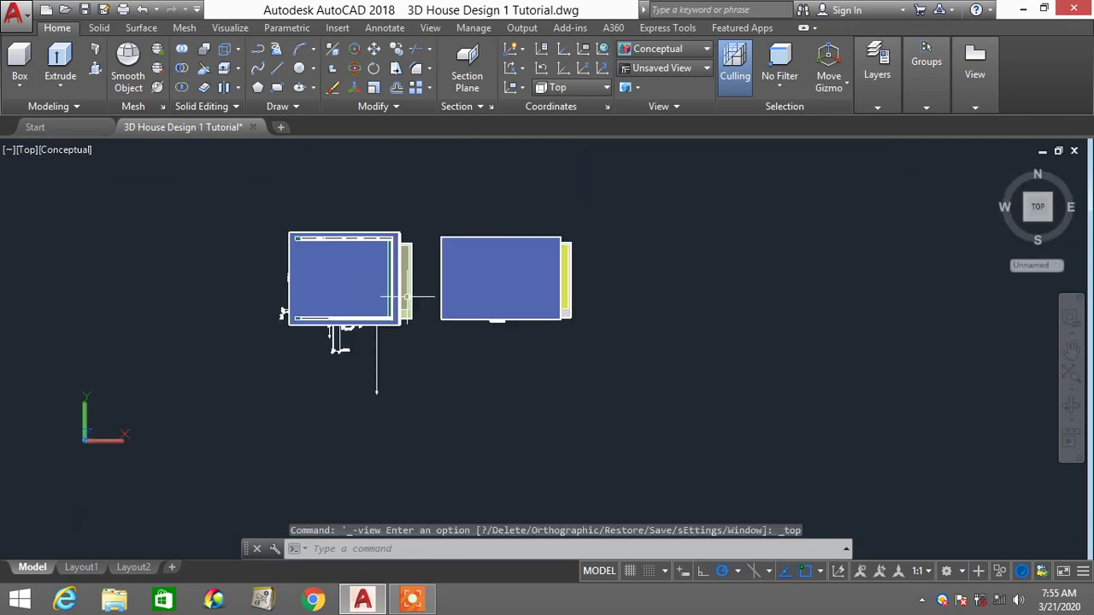
middle_drag(470, 342, 477, 350)
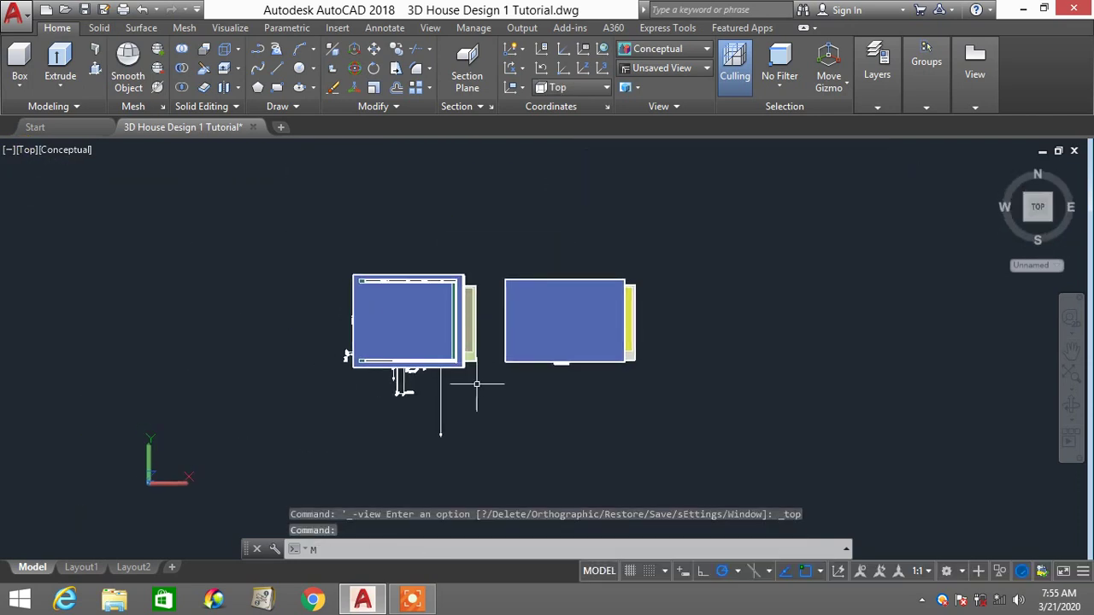
key(Return)
click(476, 384)
click(318, 259)
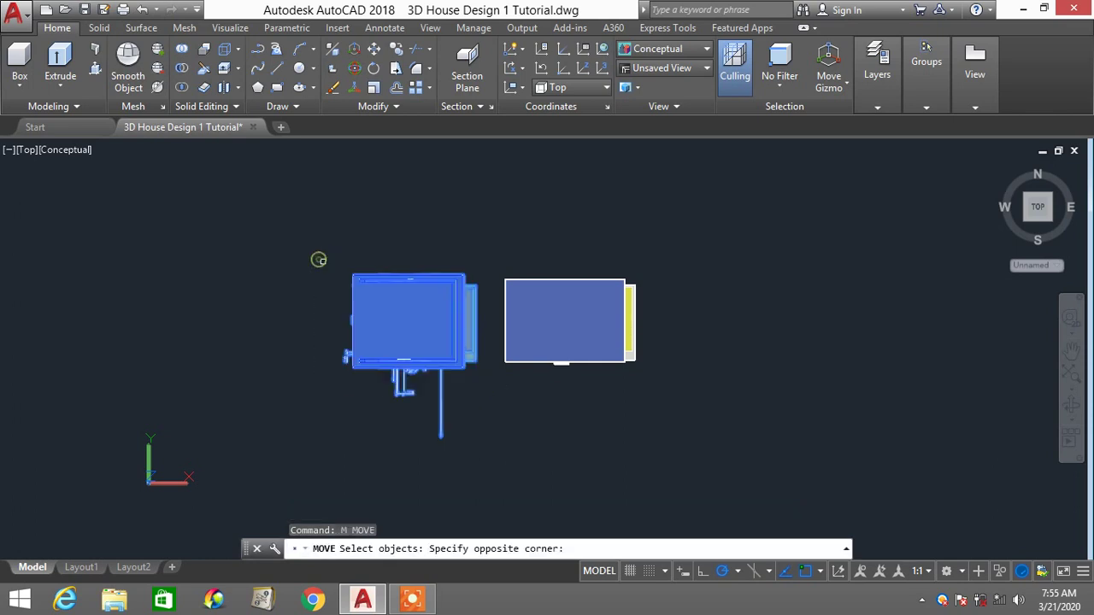
key(Return)
click(353, 275)
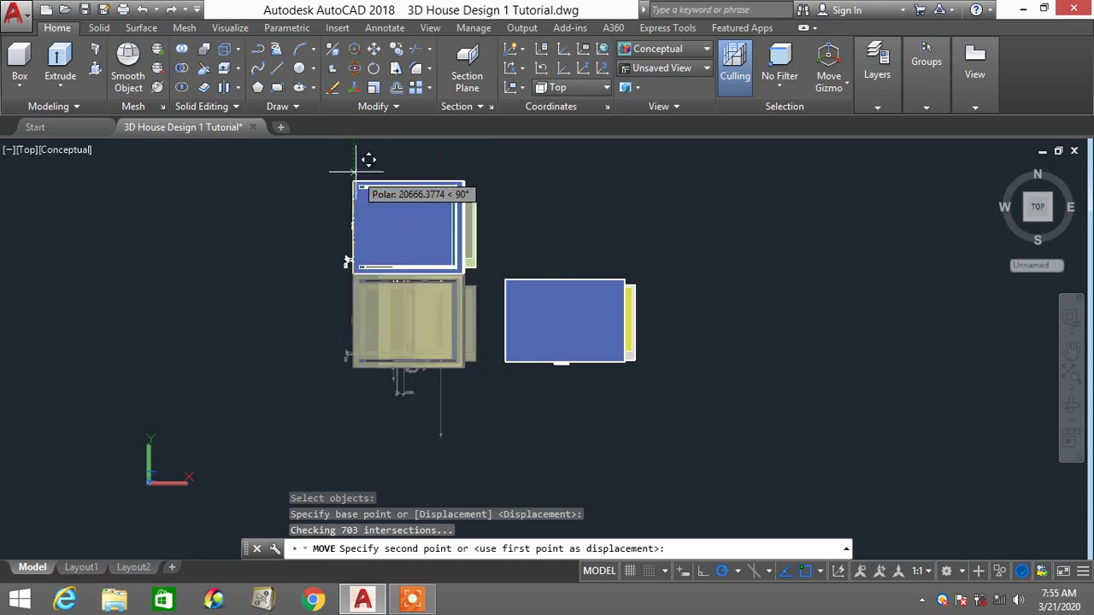
click(356, 173)
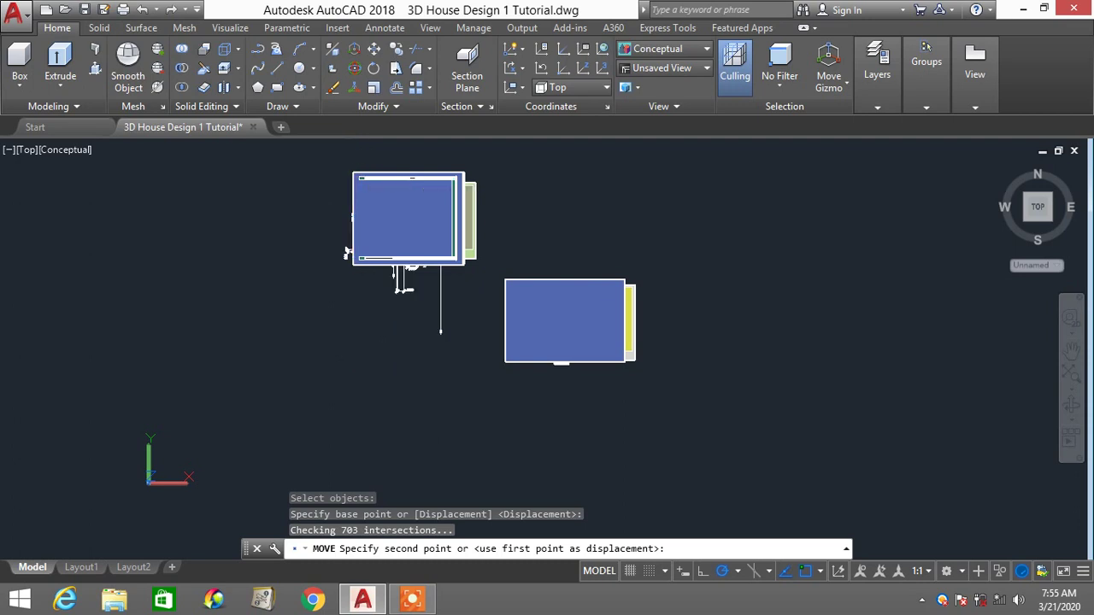
Set the Left view with the reference house and the new house side by side
scroll(564, 340, up, 2)
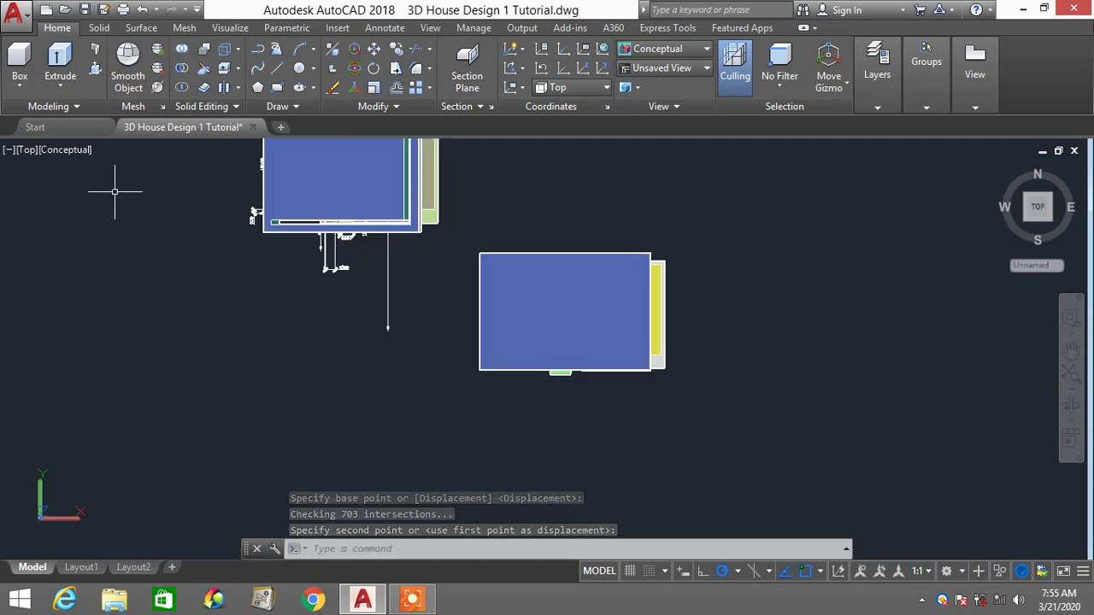
click(28, 154)
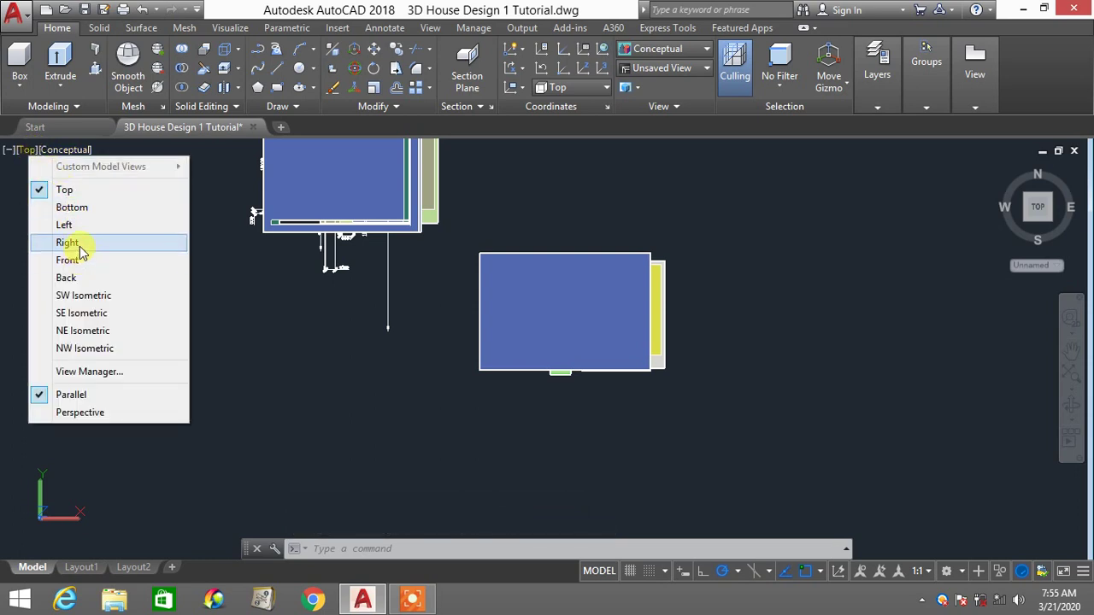
click(64, 225)
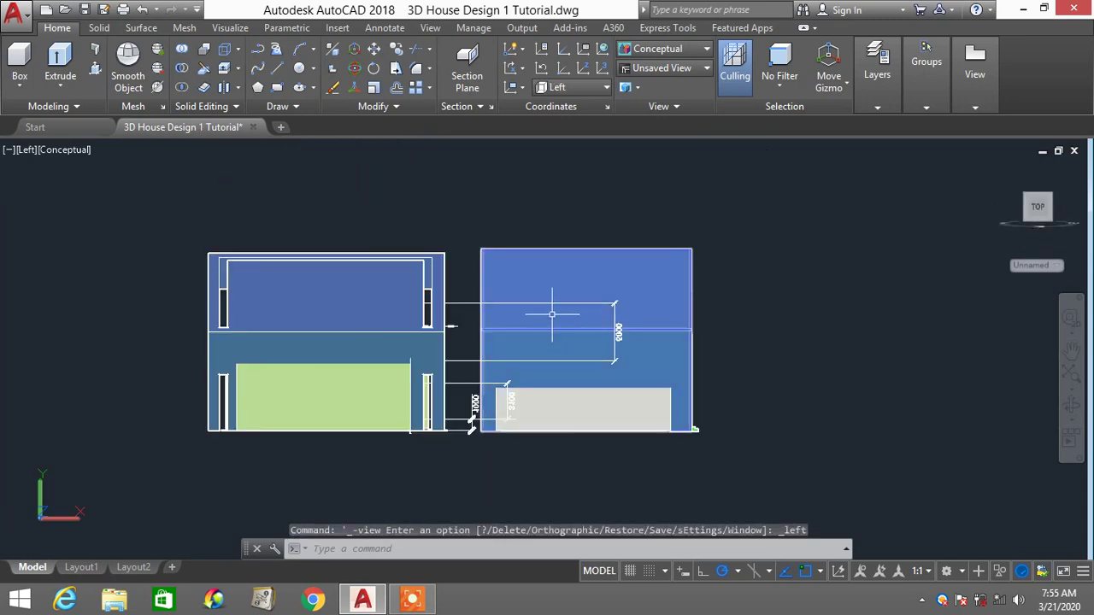
Inspect the side outline of the new house's lower roof in the 2D Wireframe visual style and return to Conceptual
click(660, 49)
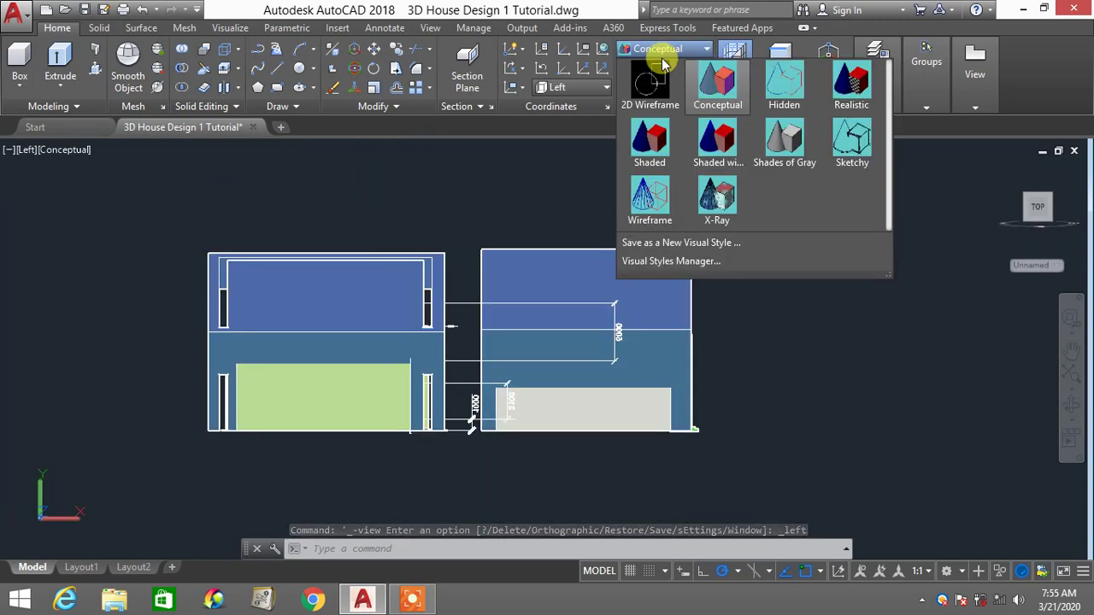
click(651, 78)
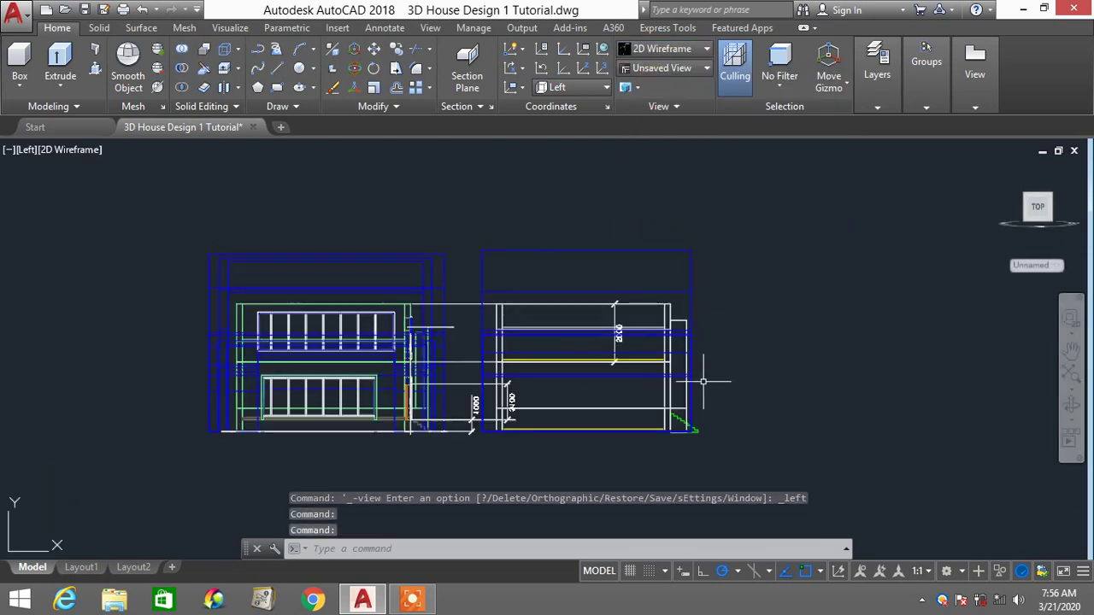
click(690, 377)
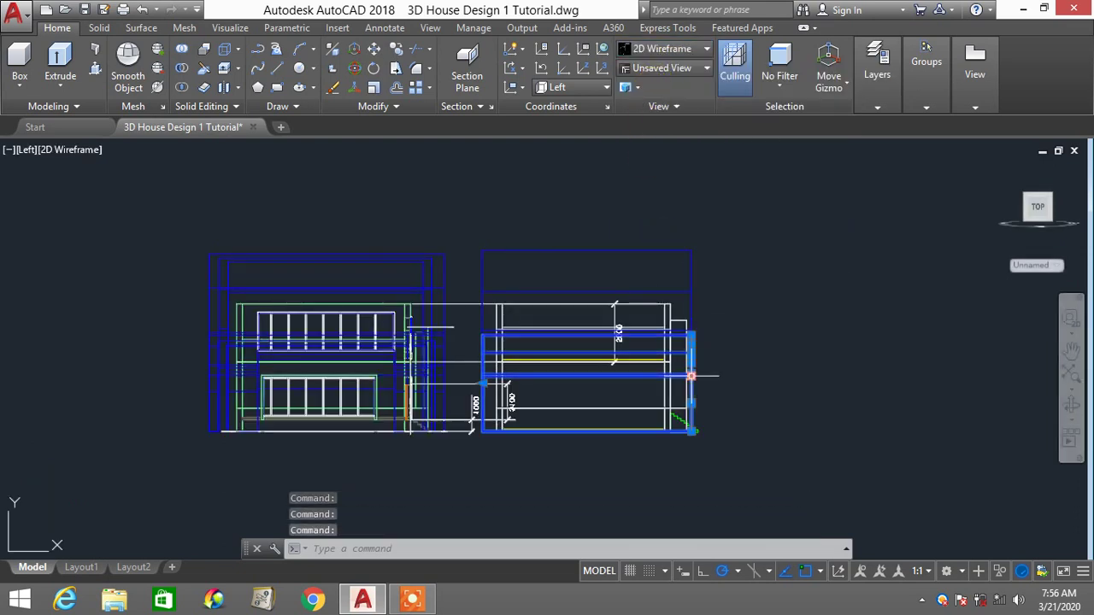
scroll(690, 377, up, 2)
scroll(693, 375, down, 2)
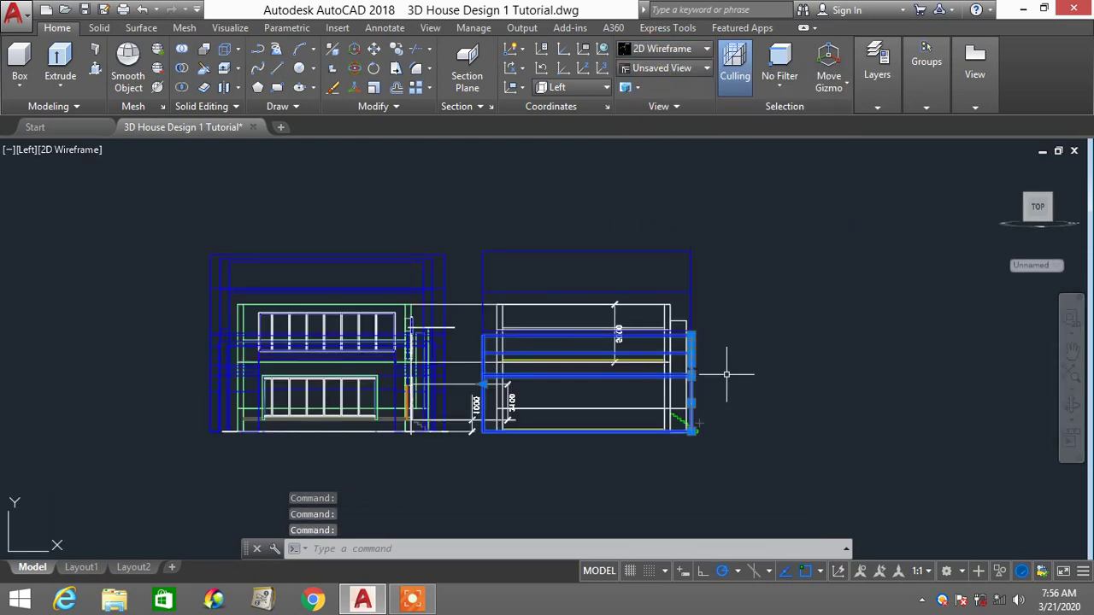
key(Escape)
scroll(688, 372, up, 2)
scroll(679, 372, down, 2)
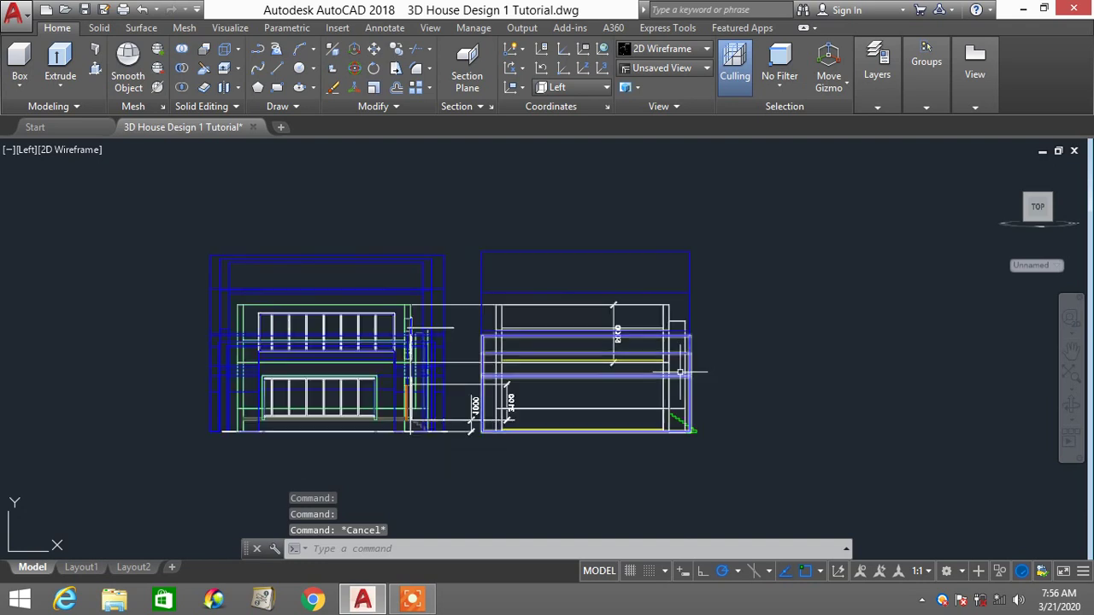
middle_drag(679, 372, 837, 344)
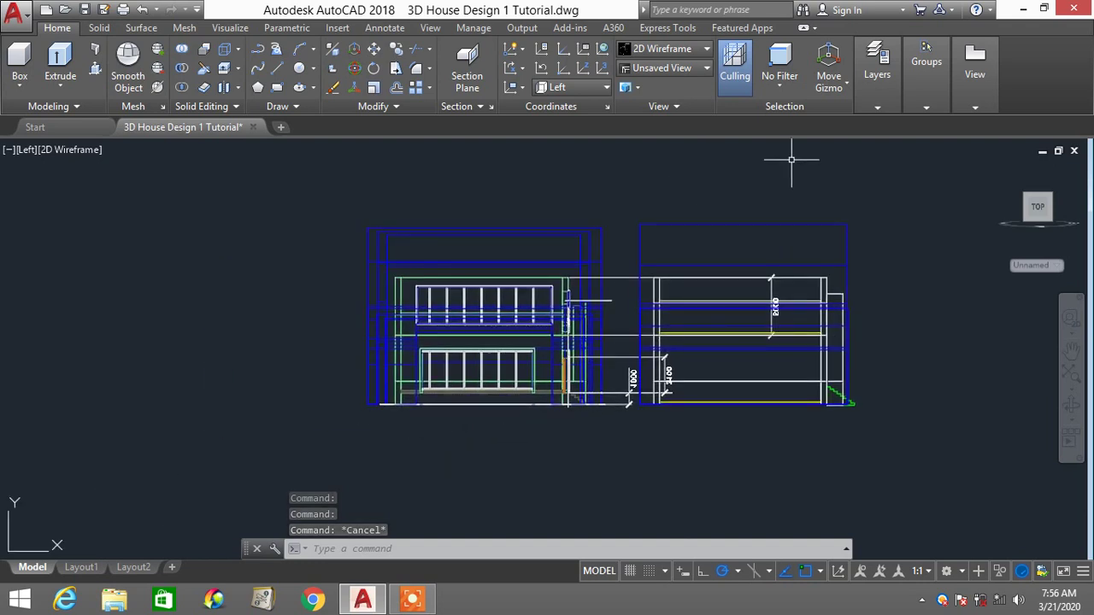
click(694, 51)
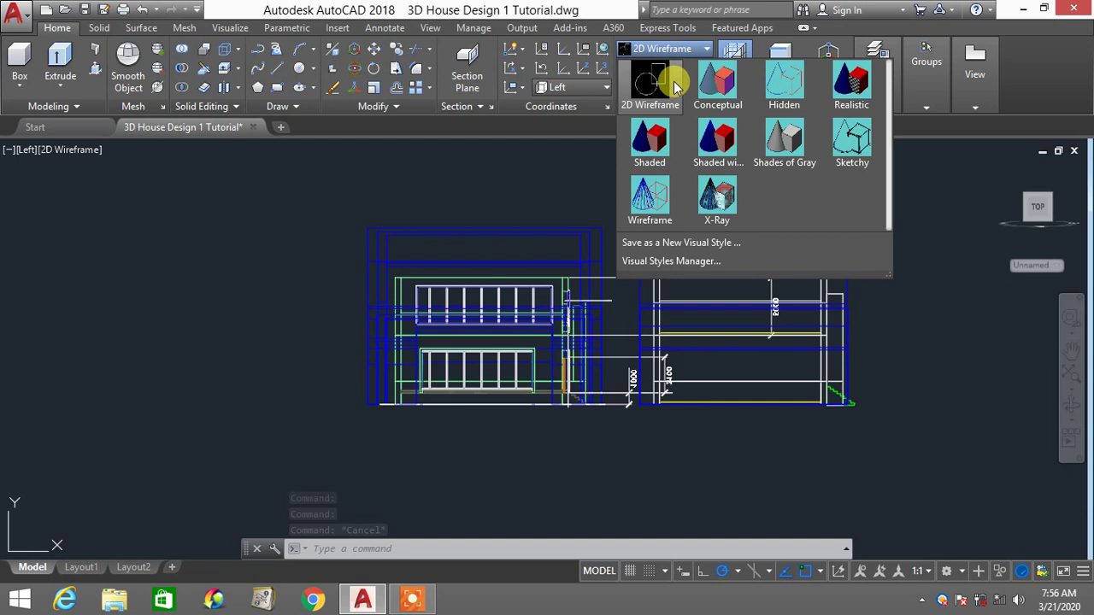
click(722, 87)
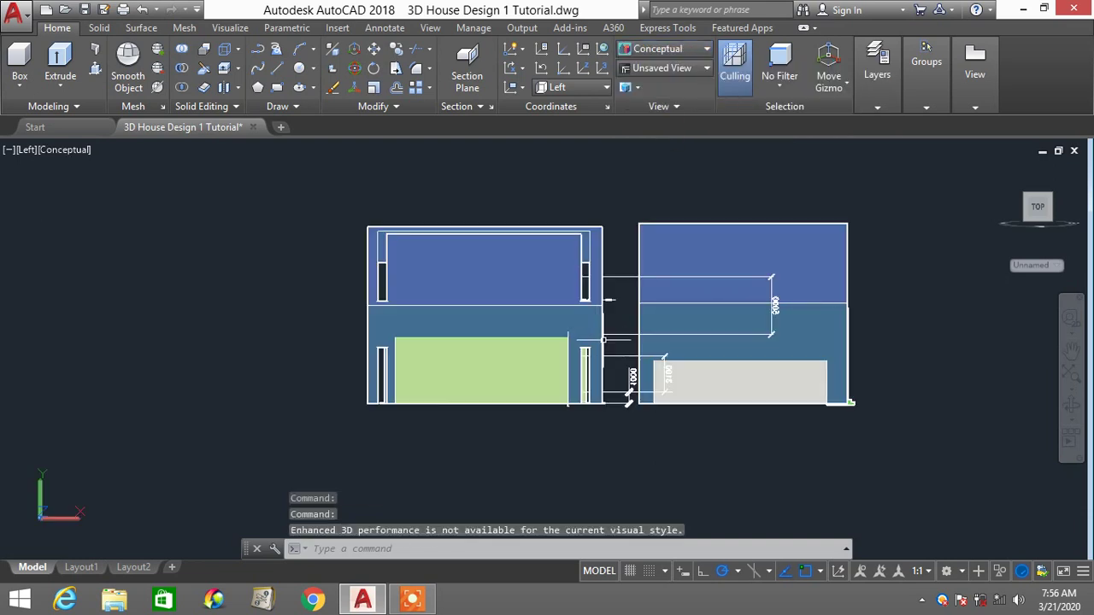
In the Left view, move the reference house and its dimensions horizontally farther away from the new house, so its dimensions clear the new house
key(Return)
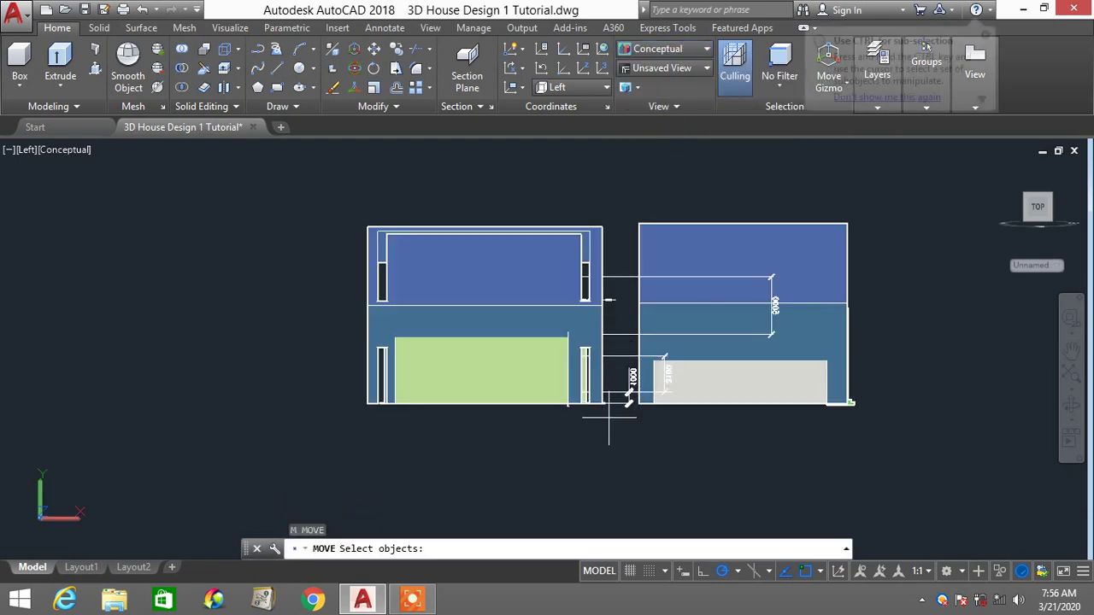
click(609, 418)
click(358, 215)
key(Return)
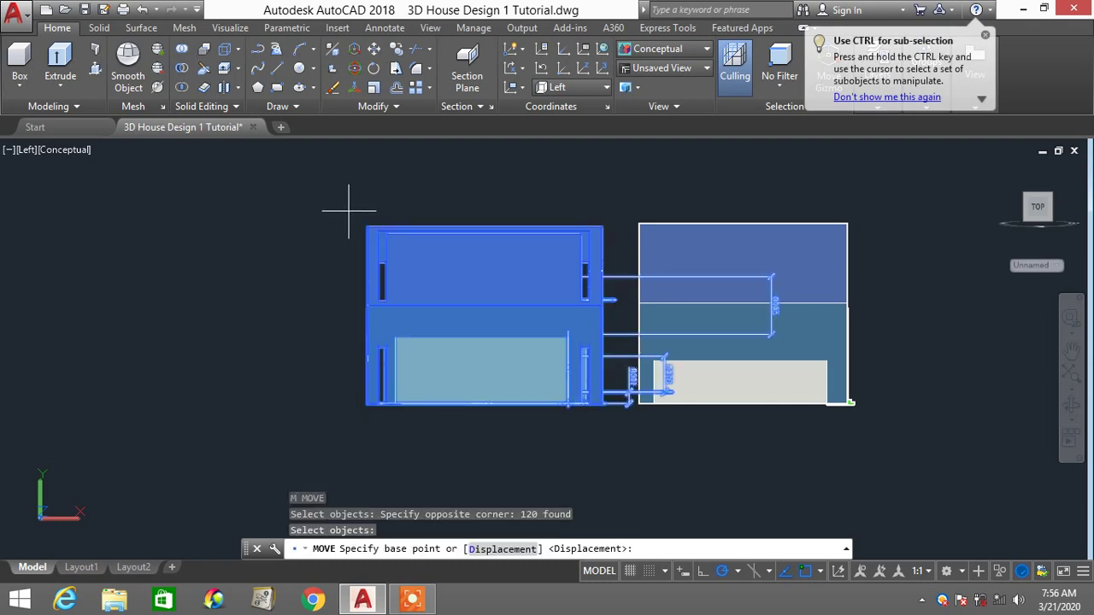
click(345, 210)
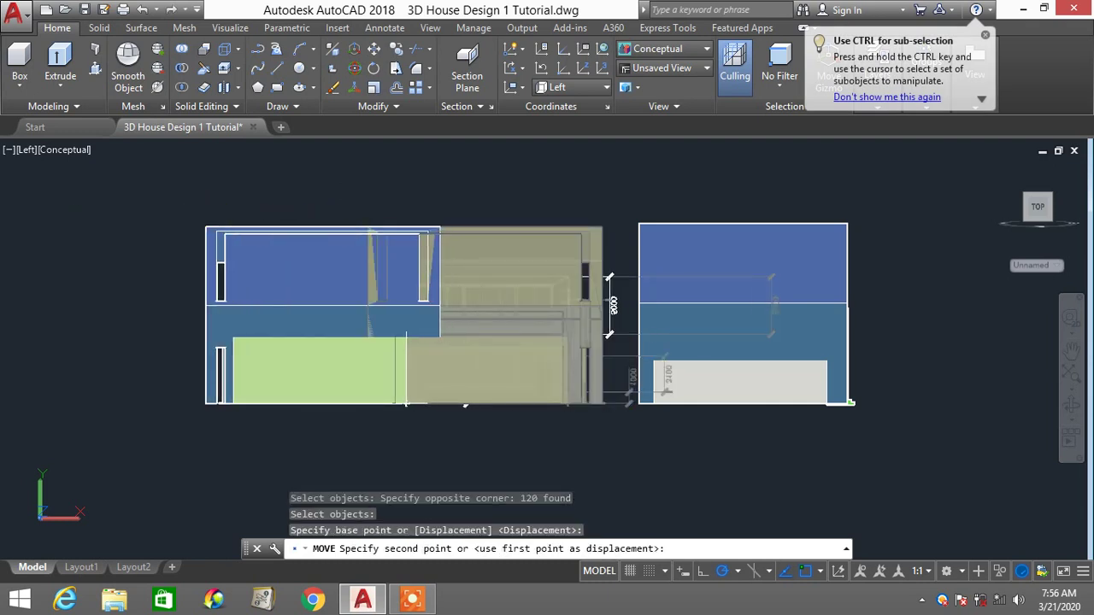
click(183, 208)
key(Escape)
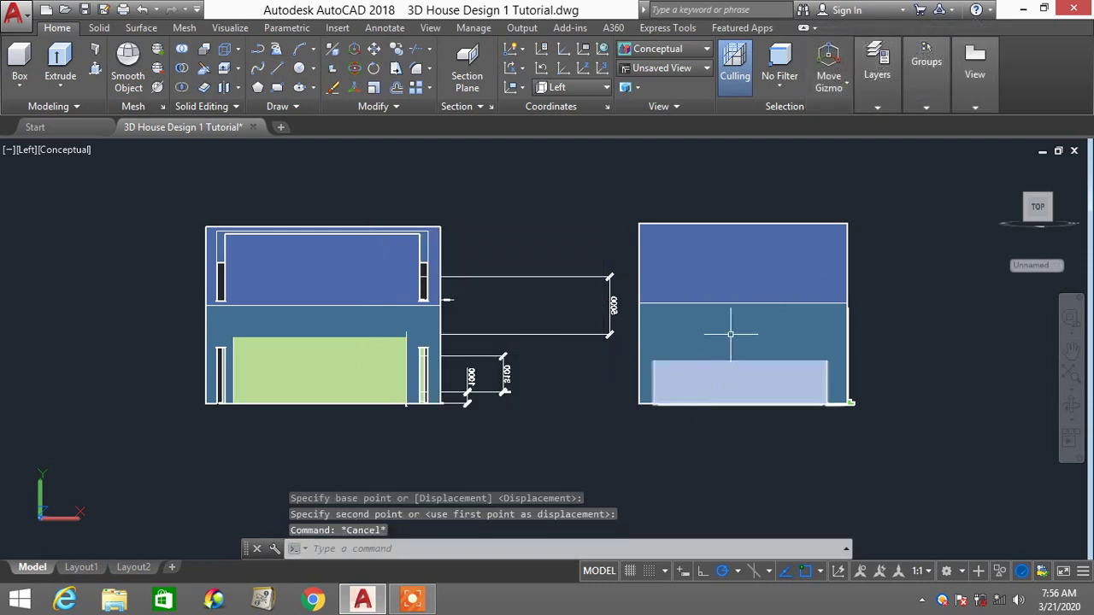
click(732, 330)
key(Escape)
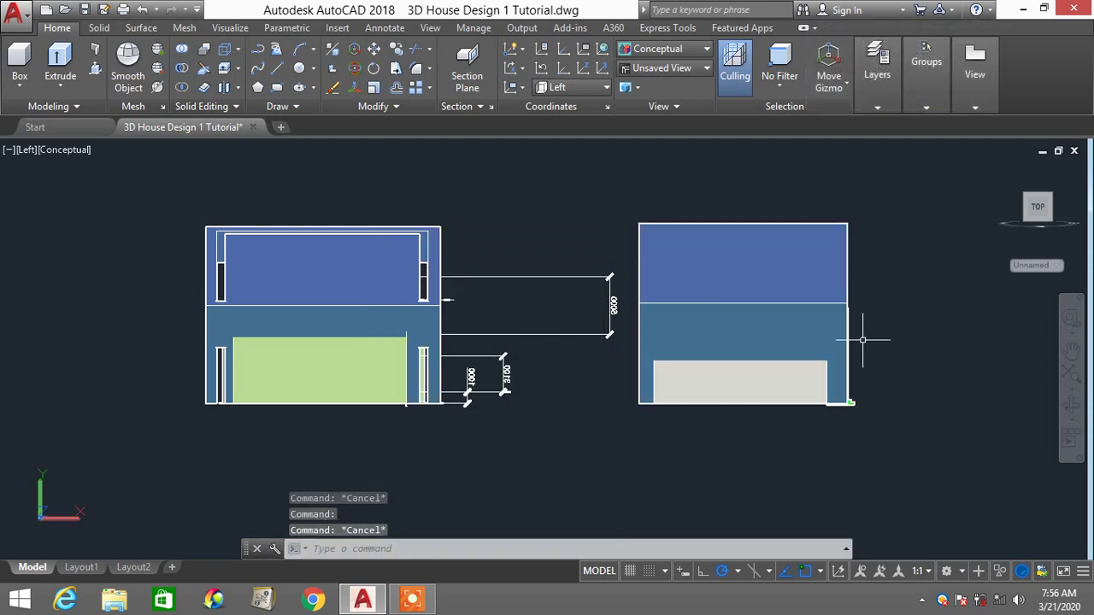
Orbit to a low front view and compare the new house's solid lower roof with the opening in the reference house's lower roof
shift+middle_drag(859, 317, 520, 317)
scroll(512, 394, up, 3)
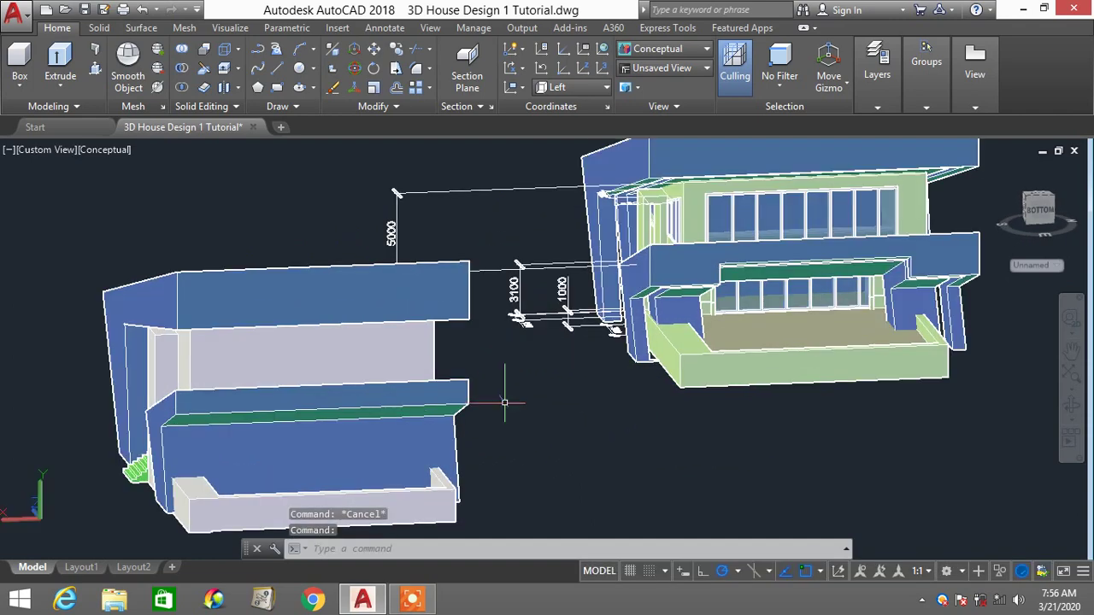
middle_drag(505, 384, 654, 317)
key(Escape)
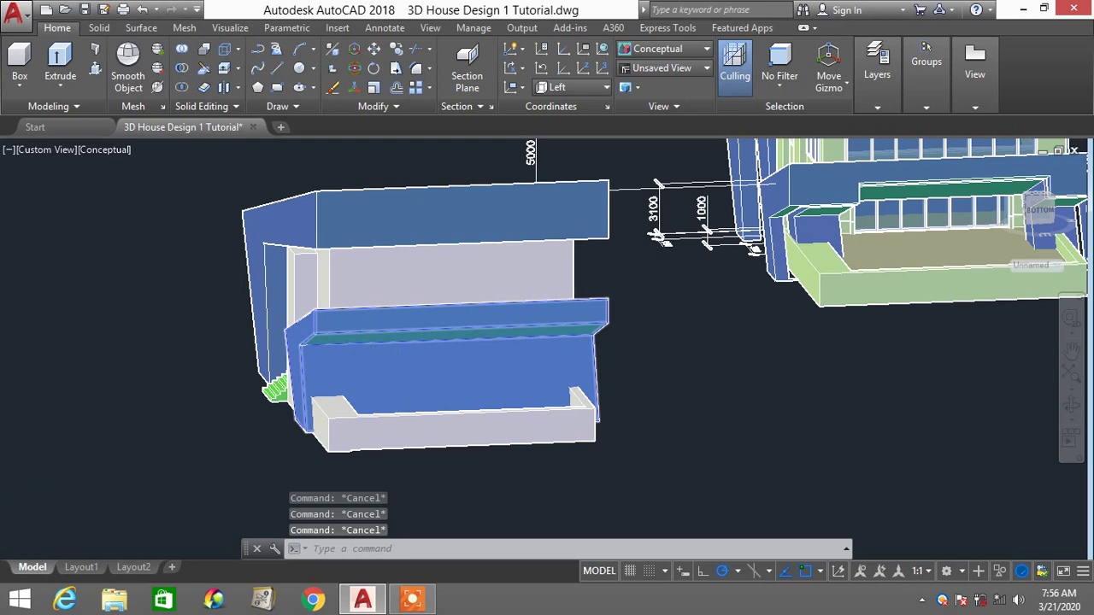
scroll(392, 384, up, 3)
scroll(392, 384, down, 5)
scroll(393, 385, up, 2)
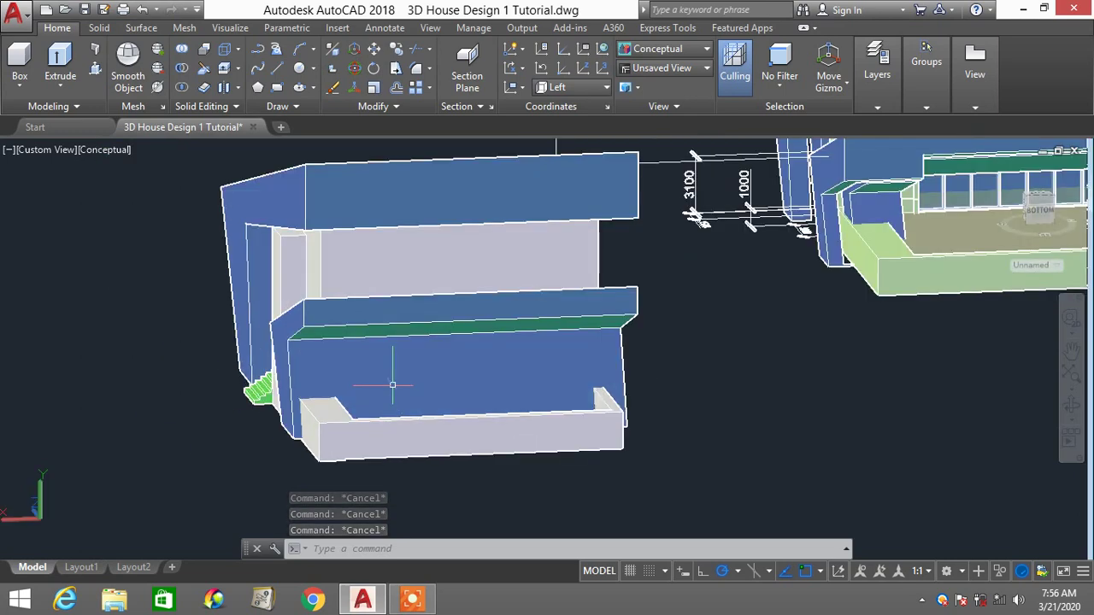
scroll(434, 382, up, 2)
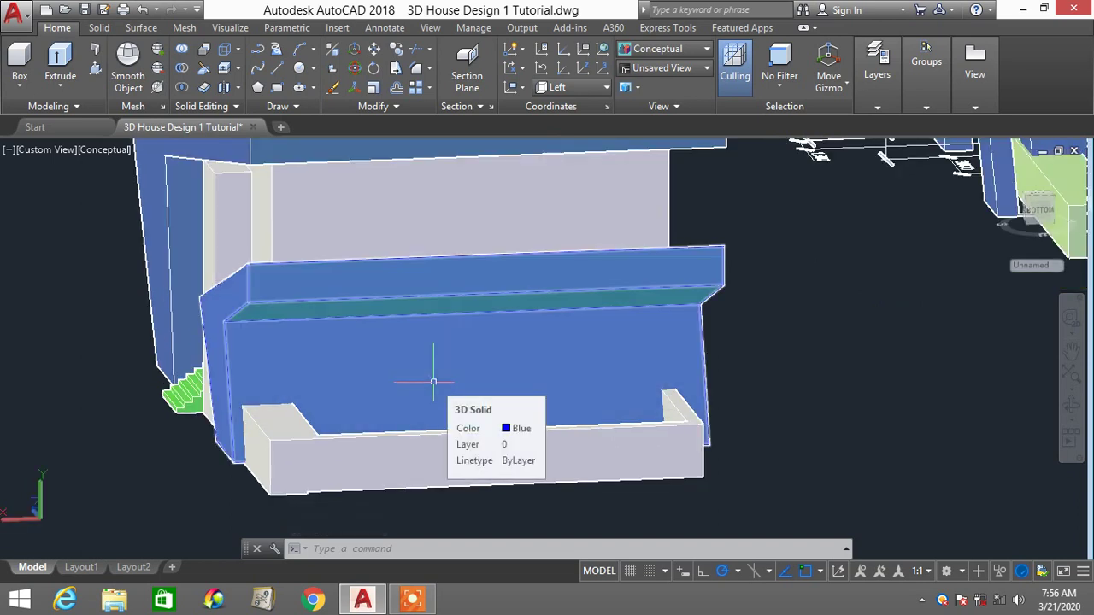
scroll(434, 382, down, 3)
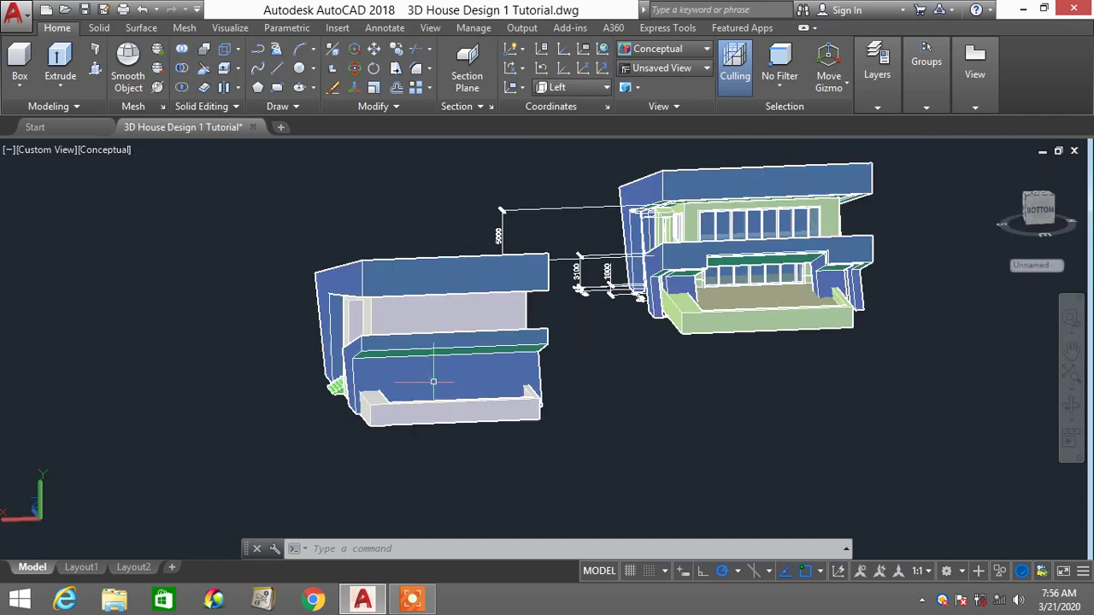
Slice the new house's lower roof vertically at the parapet's inner corner on the stair side, keeping both parts
scroll(433, 383, up, 1)
text(SL)
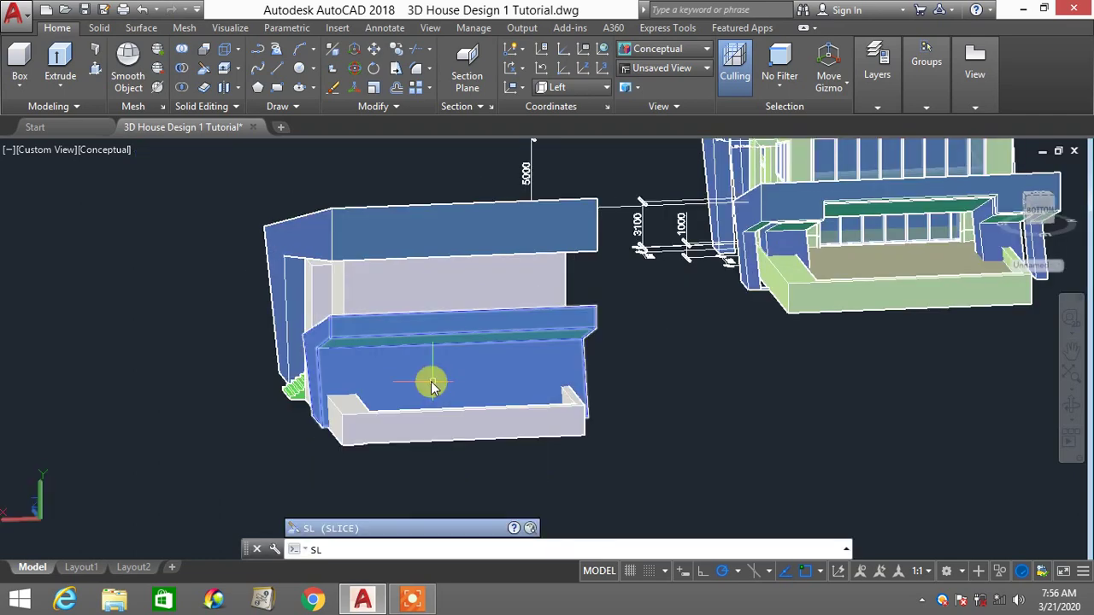
key(Return)
click(401, 372)
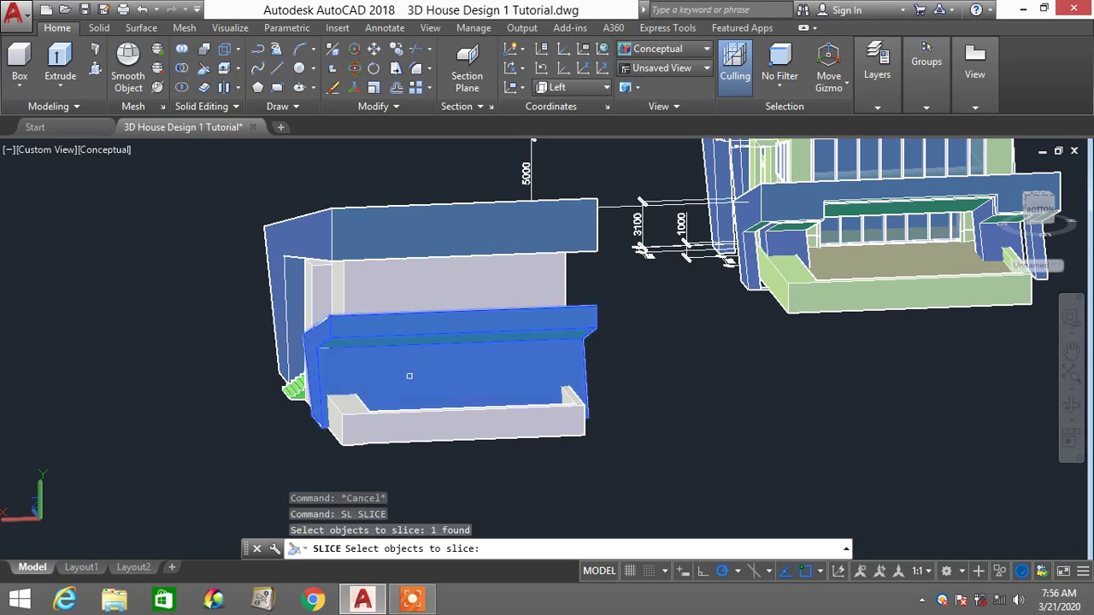
key(Return)
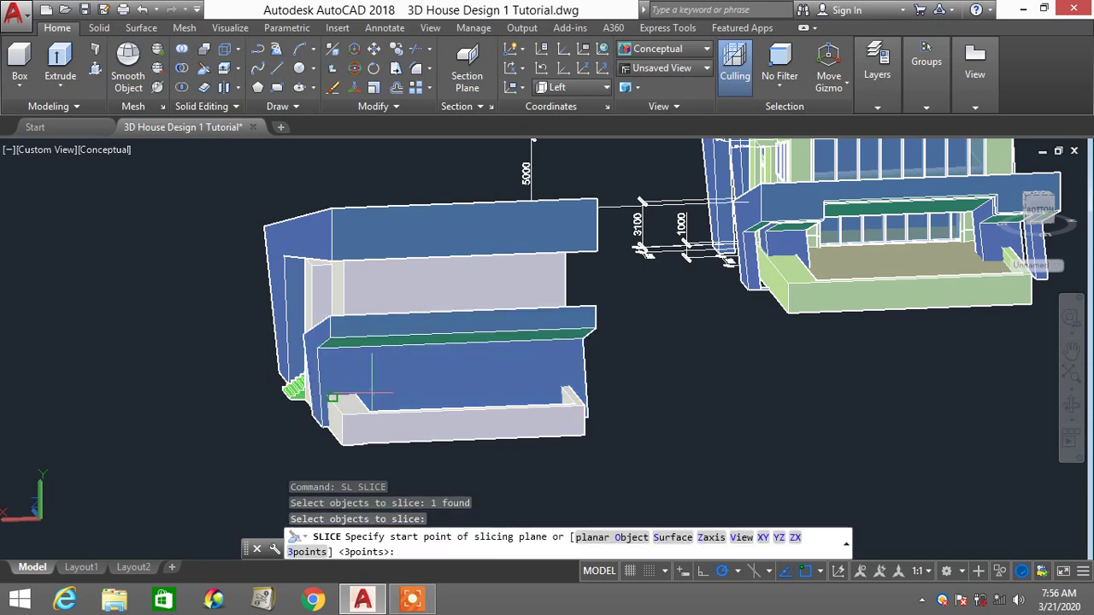
scroll(379, 395, up, 2)
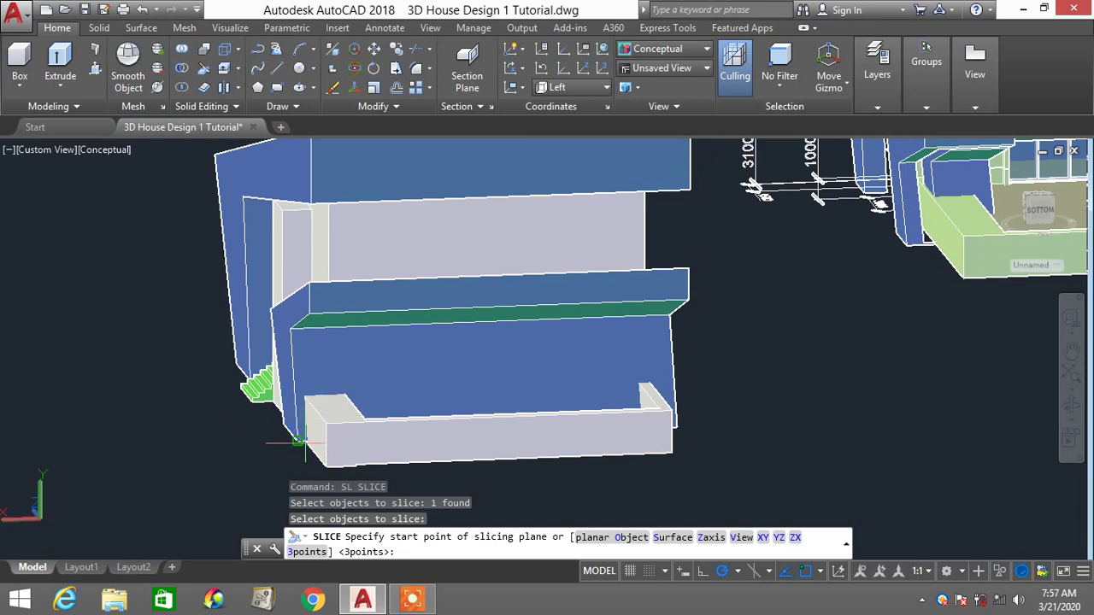
click(363, 419)
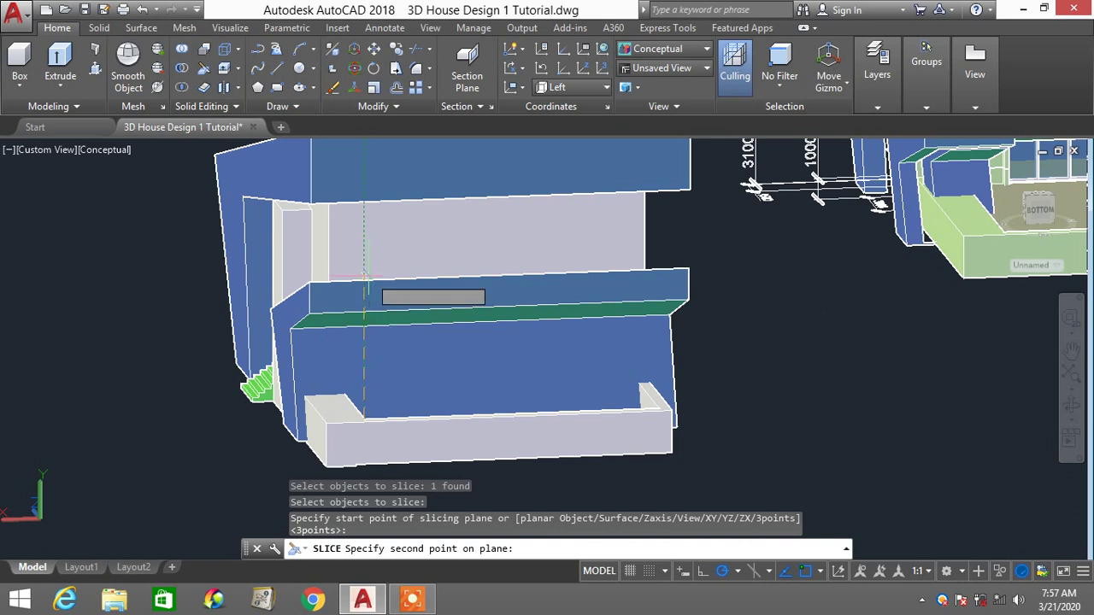
click(367, 246)
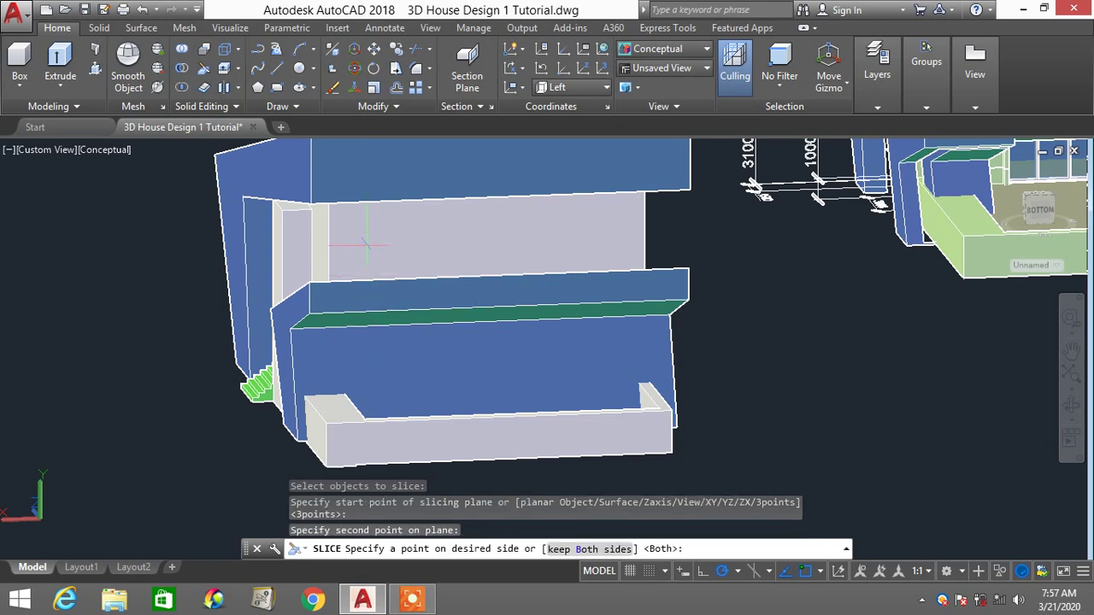
key(Return)
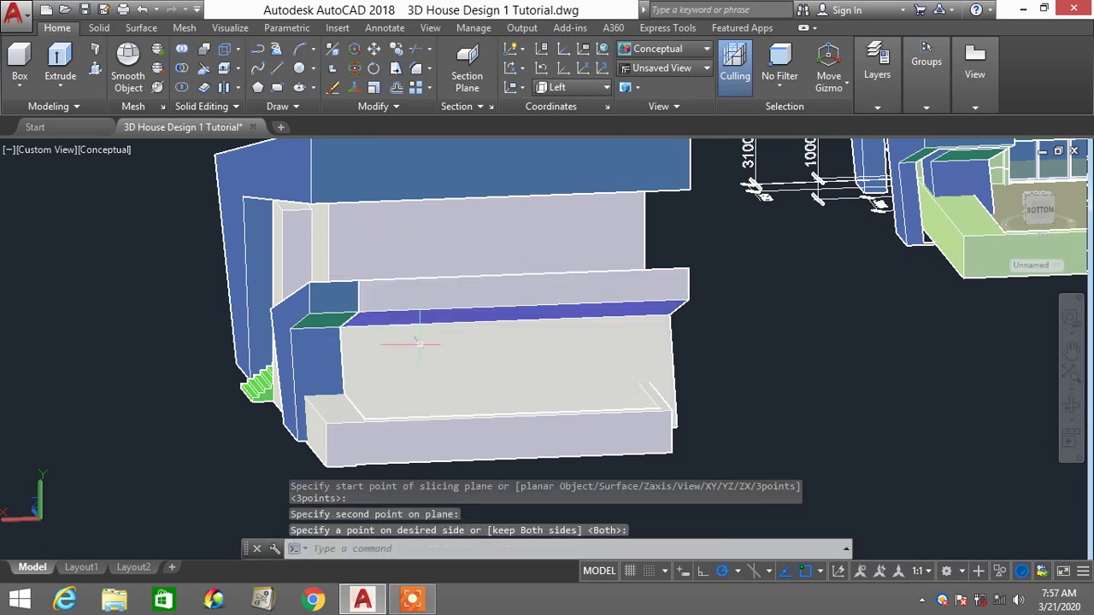
click(417, 302)
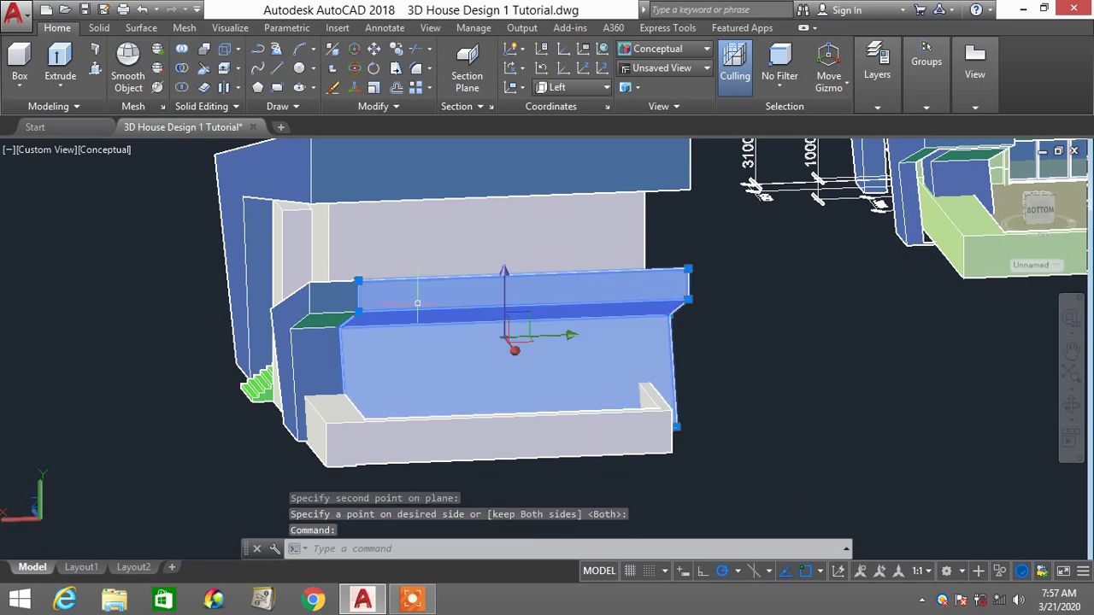
key(Escape)
Slice the longer part of the lower roof vertically near the parapet's inner side farthest from the stairs, keeping both parts
text(sl)
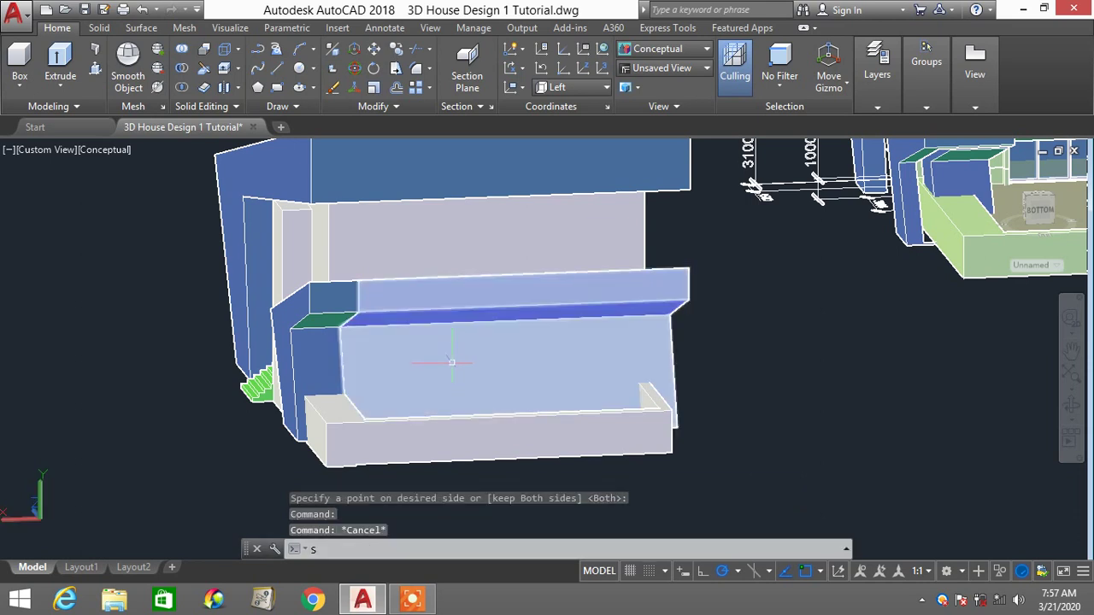
key(Return)
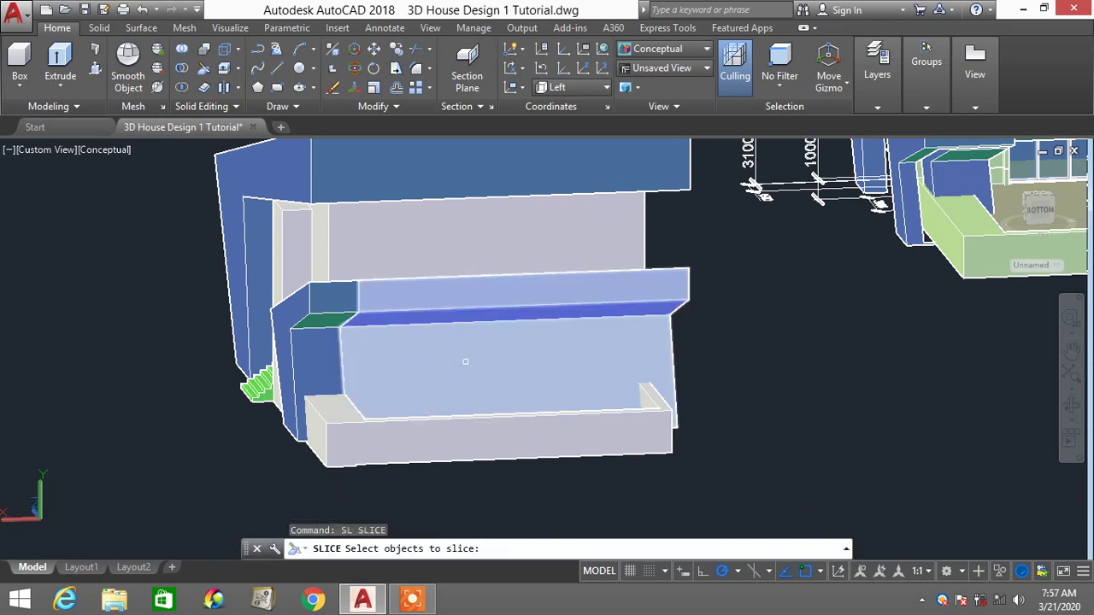
click(516, 347)
key(Return)
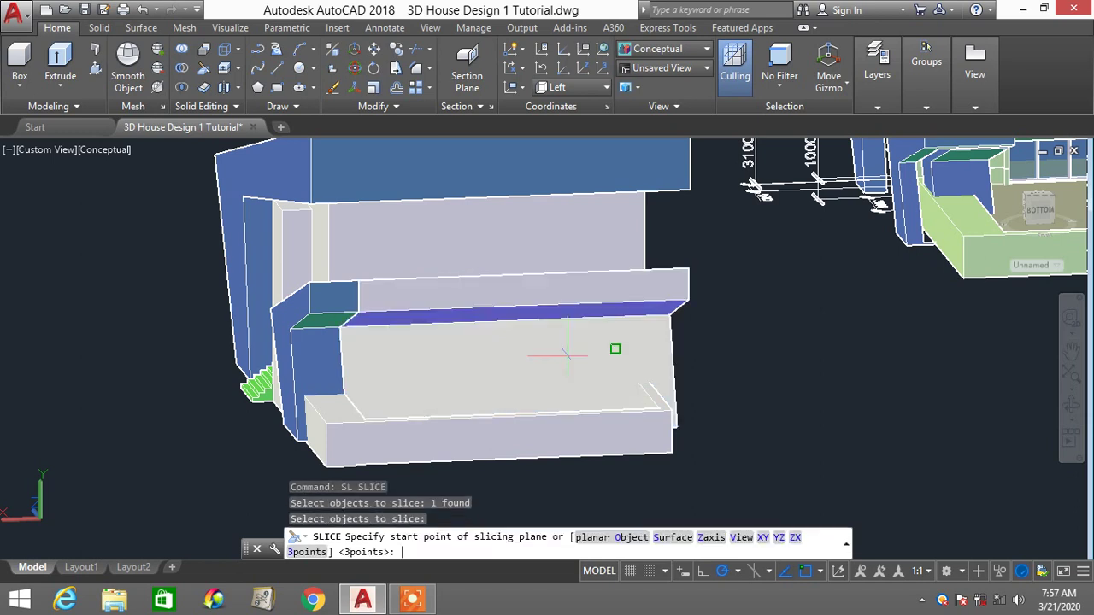
scroll(679, 402, up, 3)
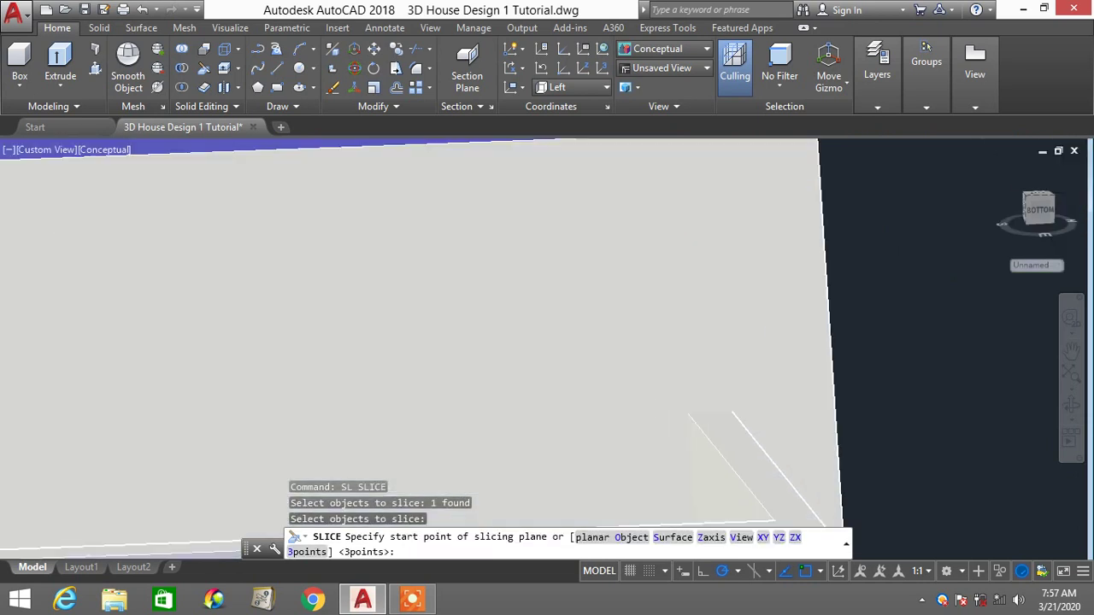
scroll(679, 402, down, 6)
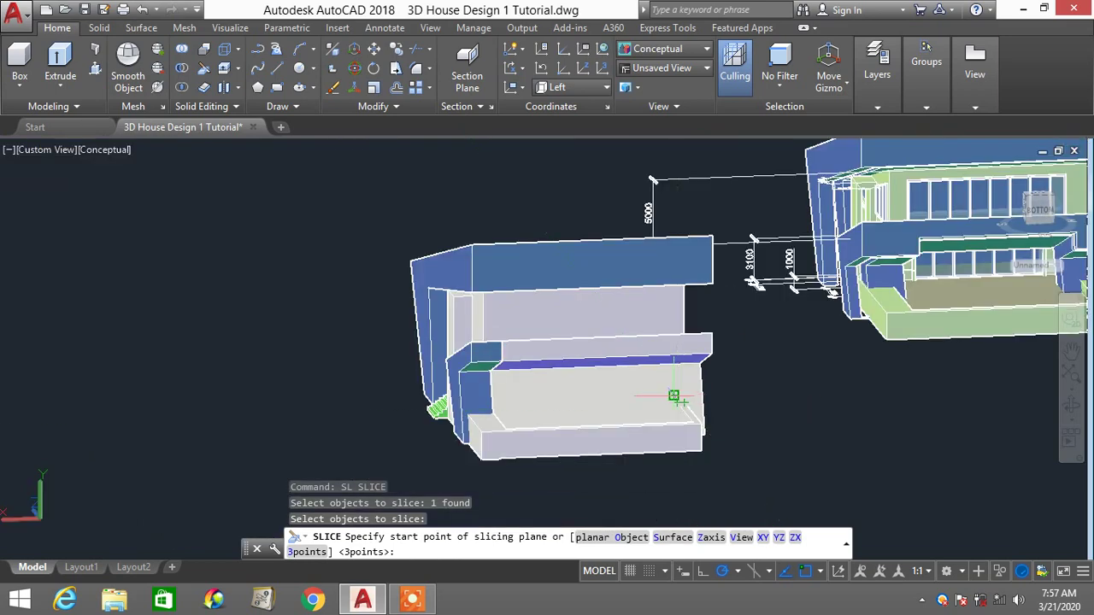
scroll(673, 395, up, 3)
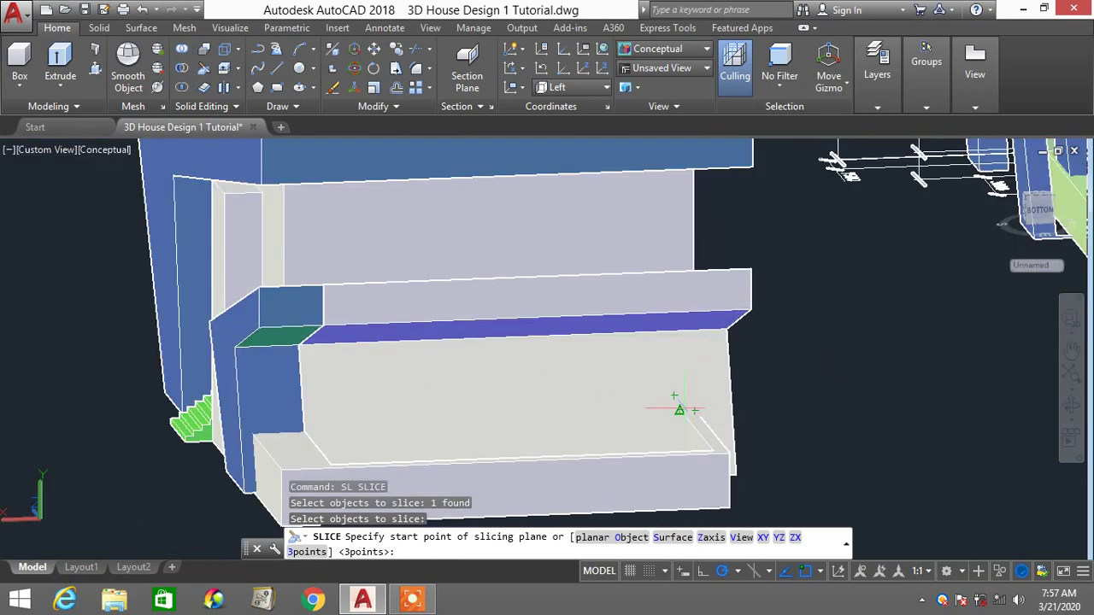
scroll(680, 408, up, 4)
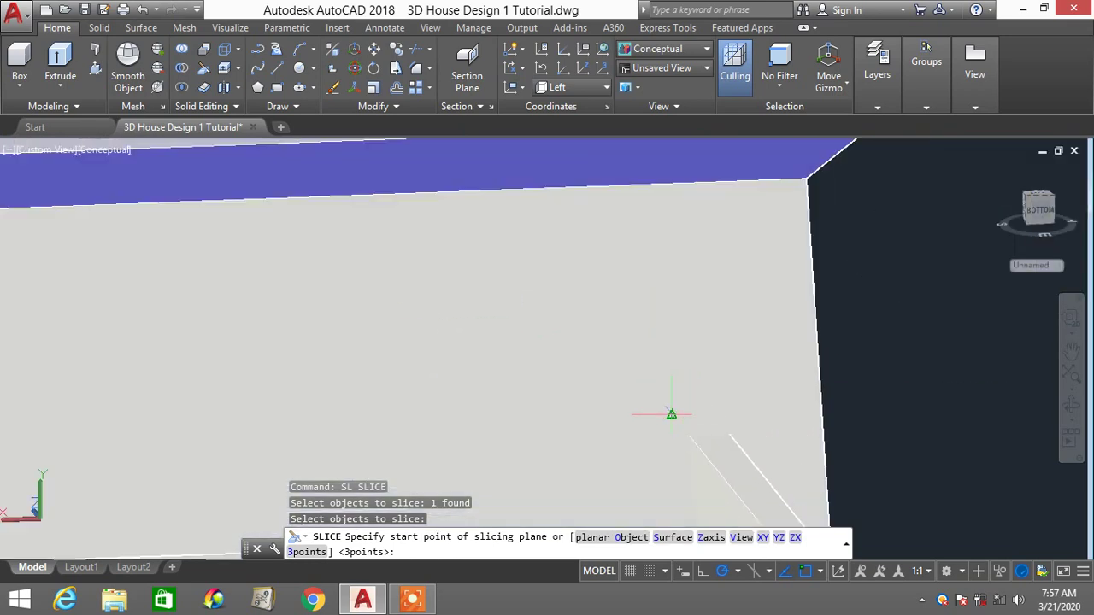
click(671, 414)
scroll(671, 415, down, 4)
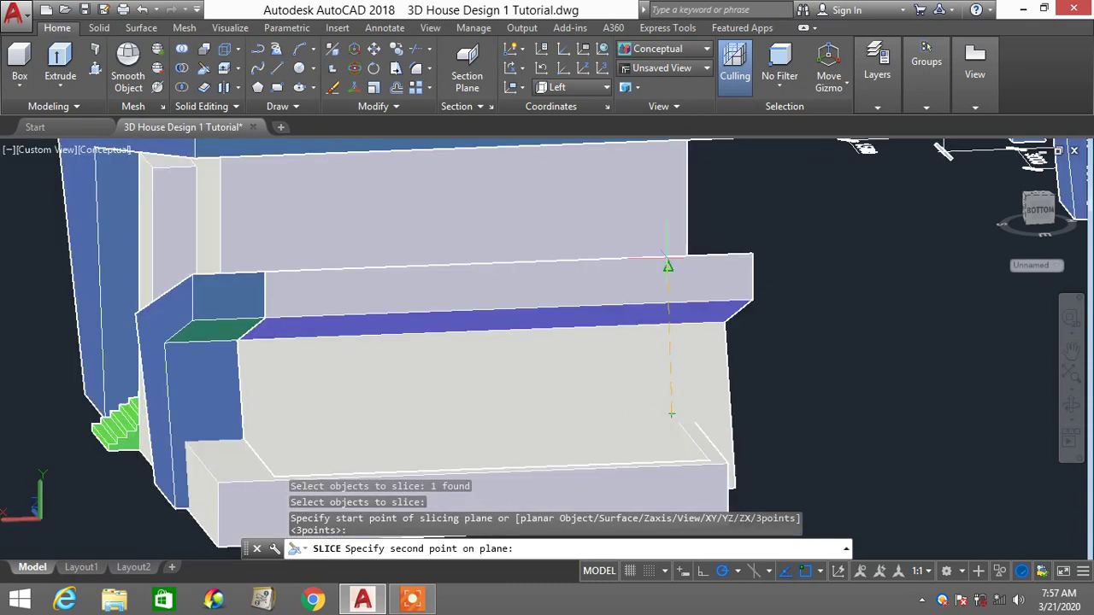
click(669, 231)
key(Return)
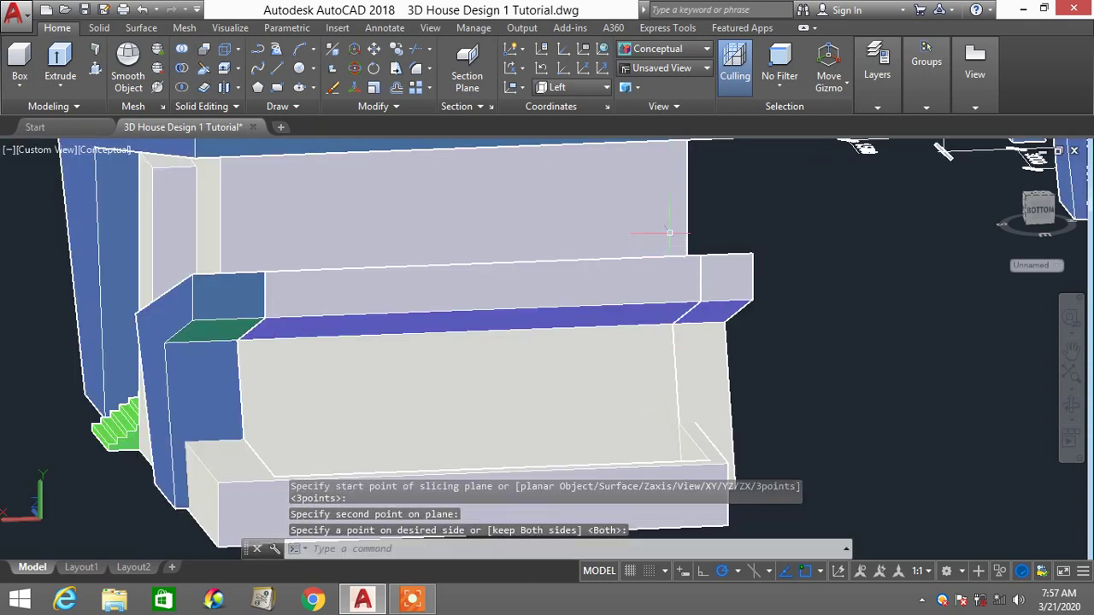
Delete the middle section of the sliced lower roof and compare the opening with the reference house
click(593, 312)
key(Delete)
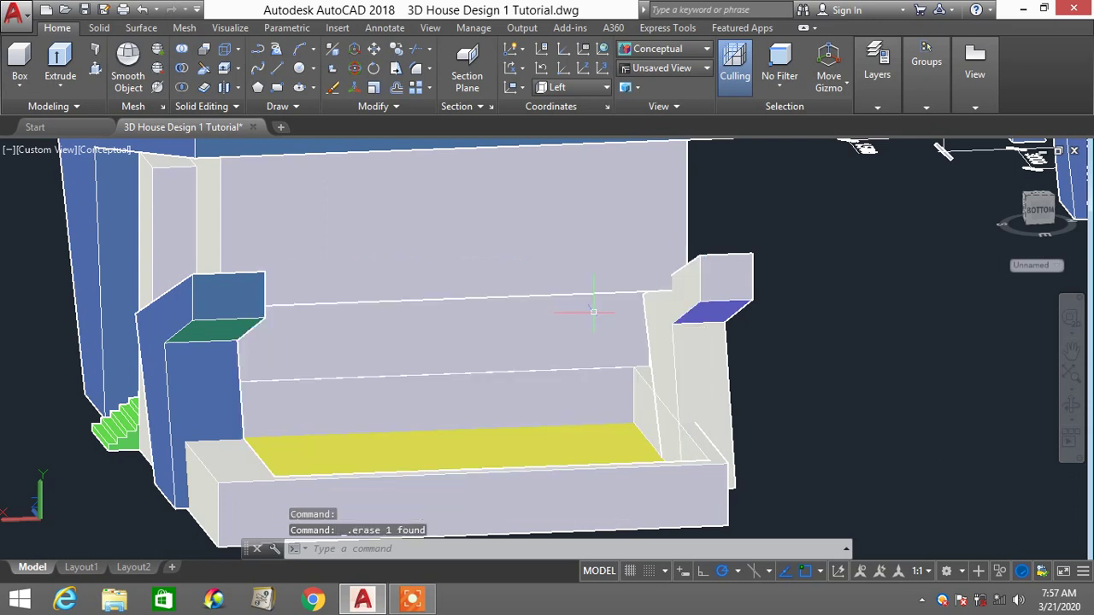
scroll(611, 329, down, 4)
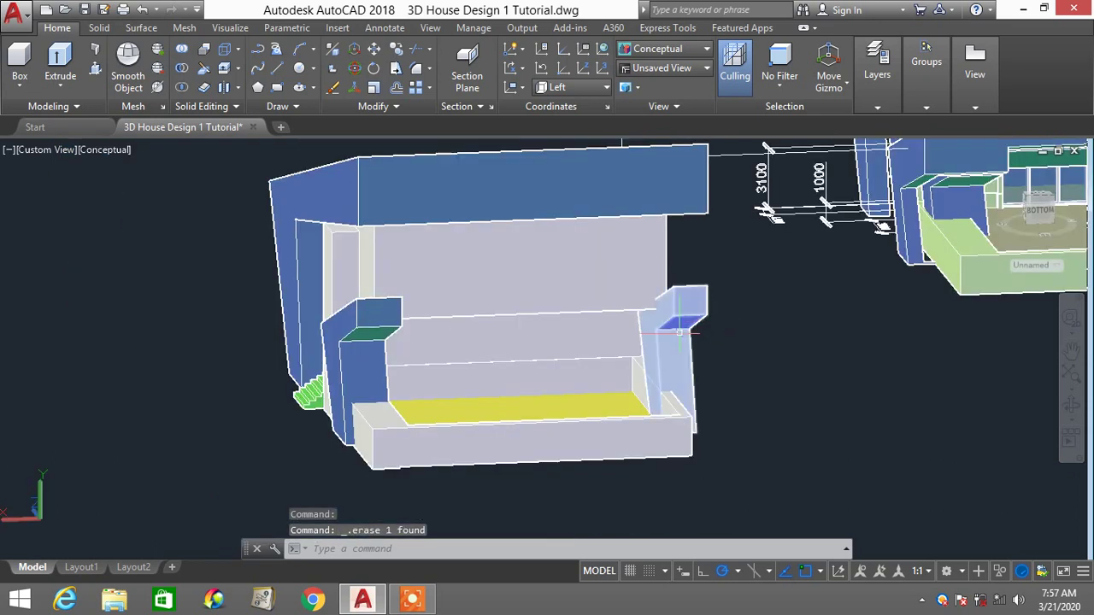
scroll(675, 346, down, 2)
middle_drag(690, 342, 618, 344)
scroll(466, 324, up, 2)
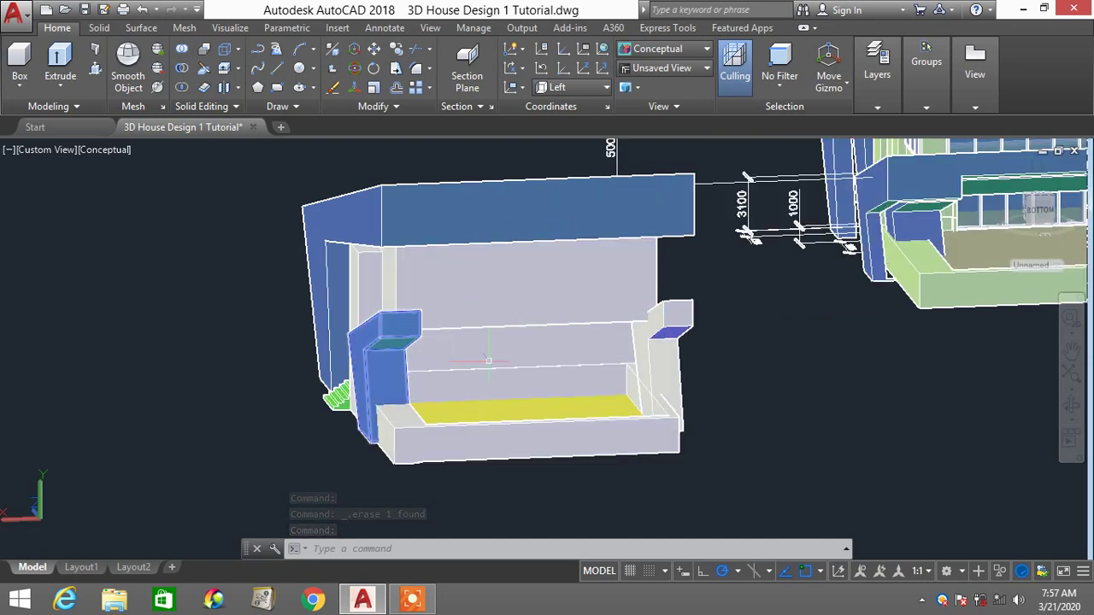
scroll(722, 387, down, 2)
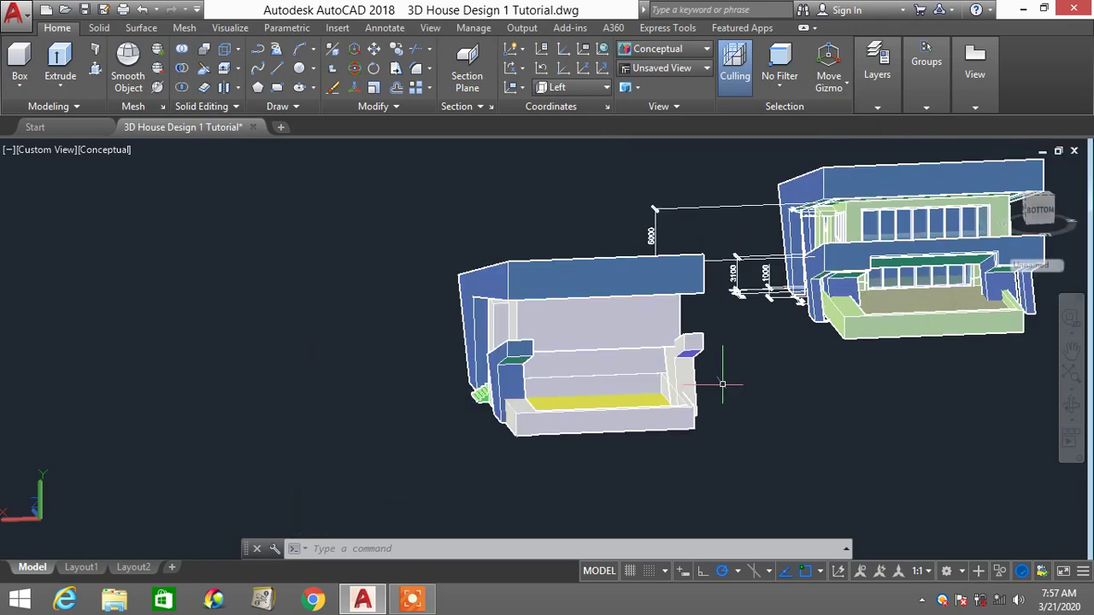
scroll(722, 385, up, 2)
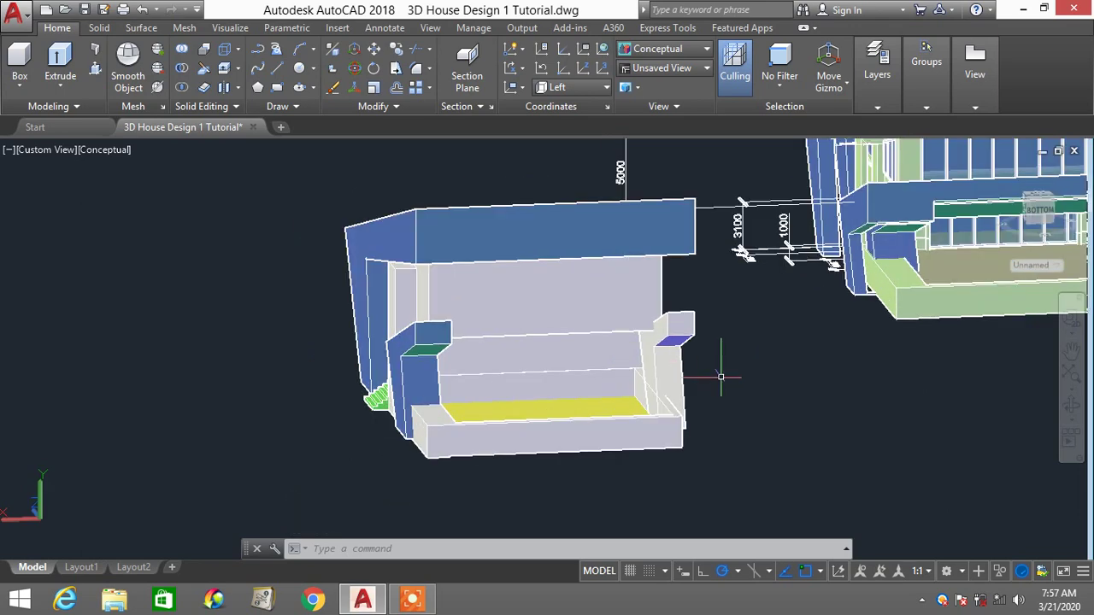
Undo the deletion of the lower roof's middle section
text(u)
key(Return)
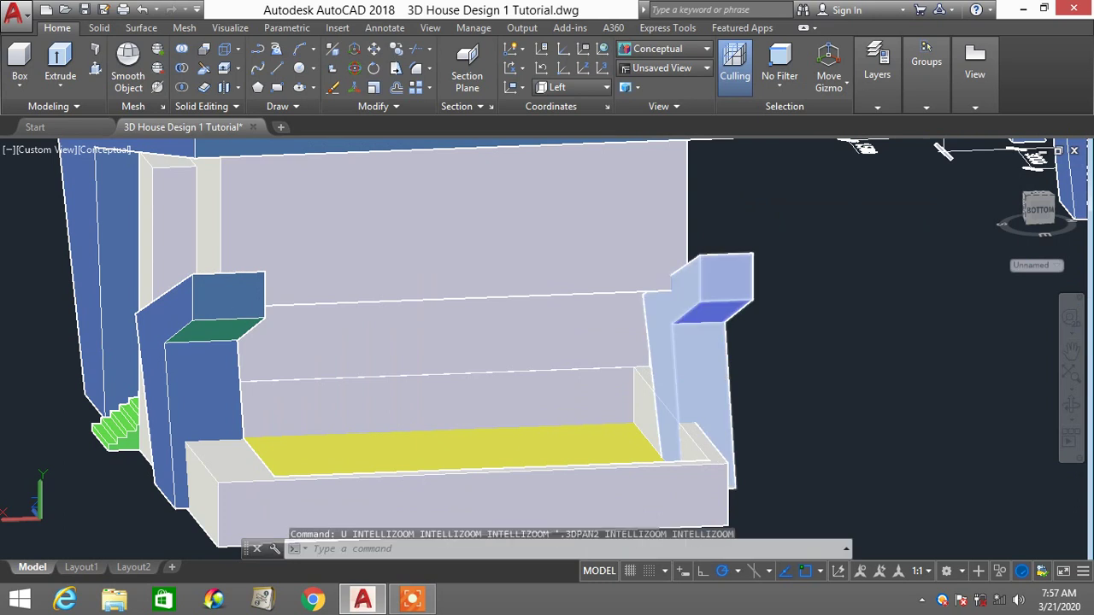
key(Return)
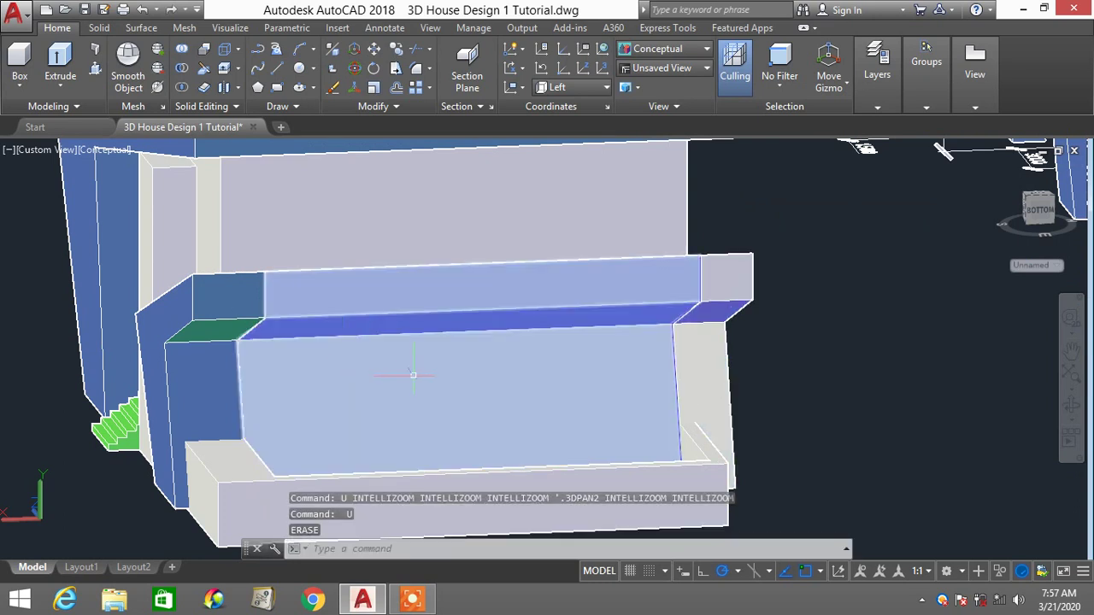
Slice the middle section of the lower roof
text(sl)
key(Return)
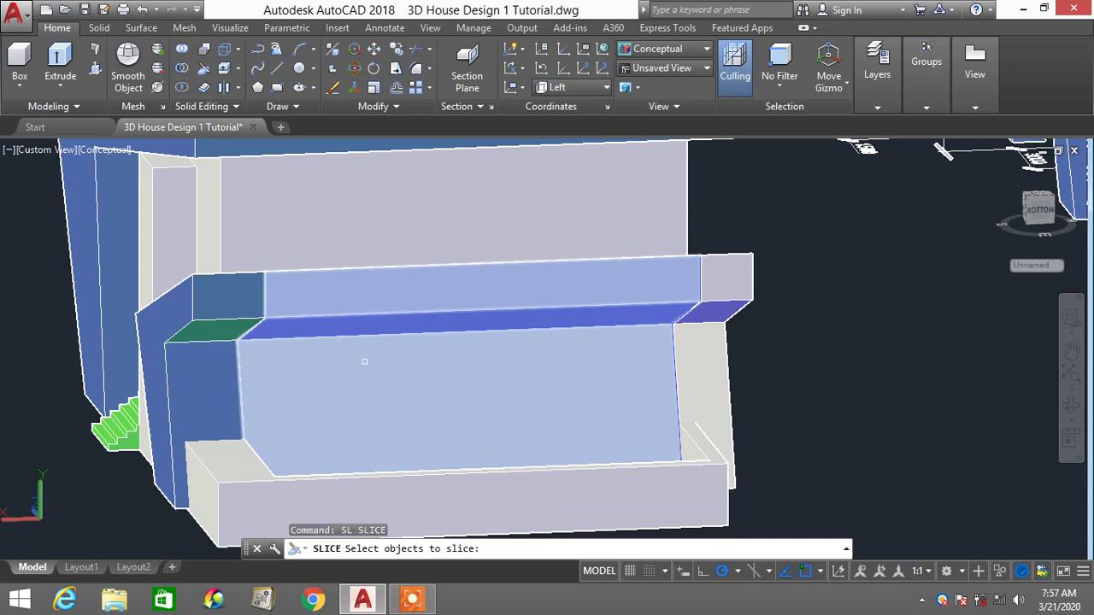
Slice the lower canopy's middle solid along its underside edge, keeping both sides, and erase the wall panel below the cut
click(352, 364)
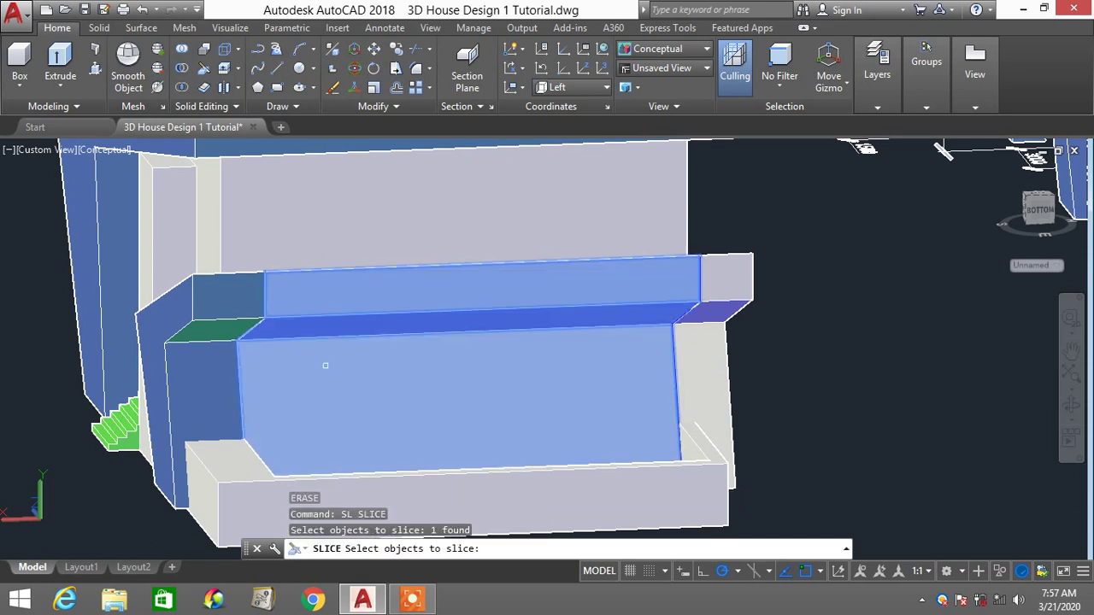
key(Return)
click(239, 341)
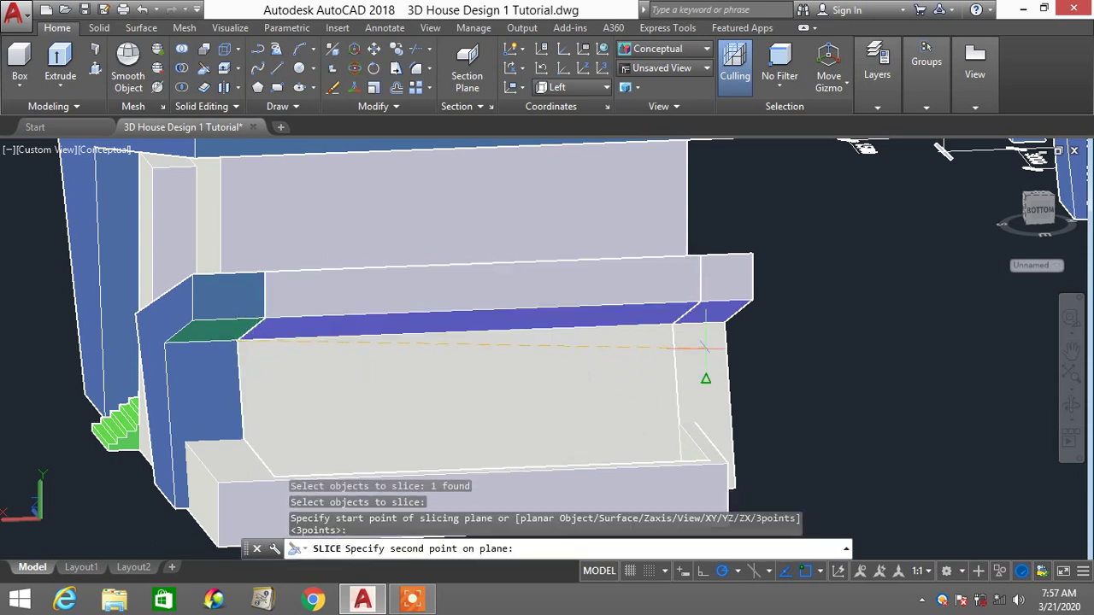
click(672, 325)
key(Return)
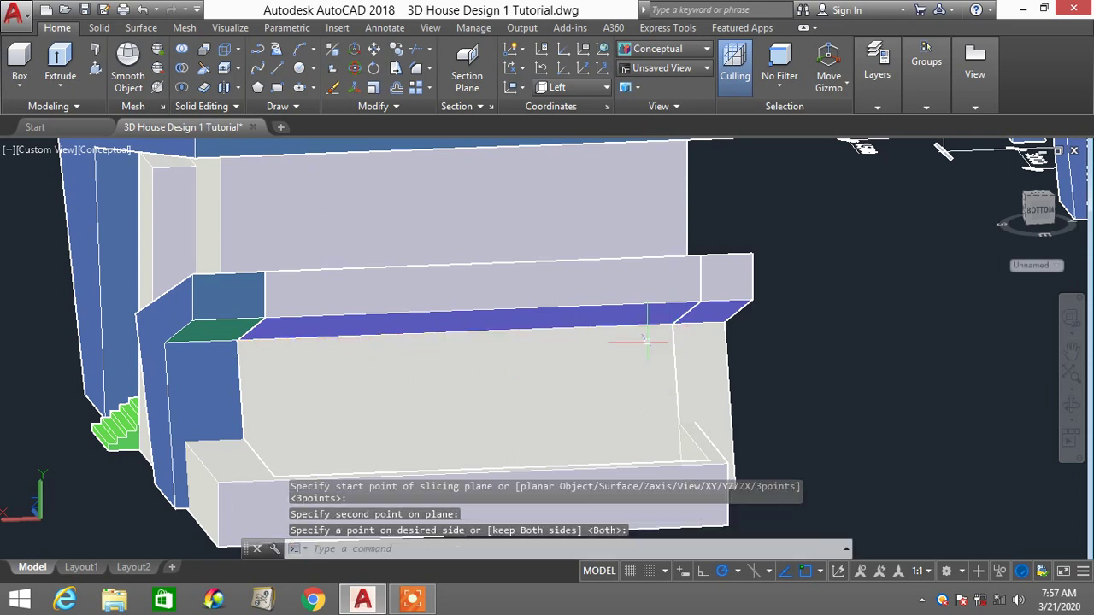
click(609, 367)
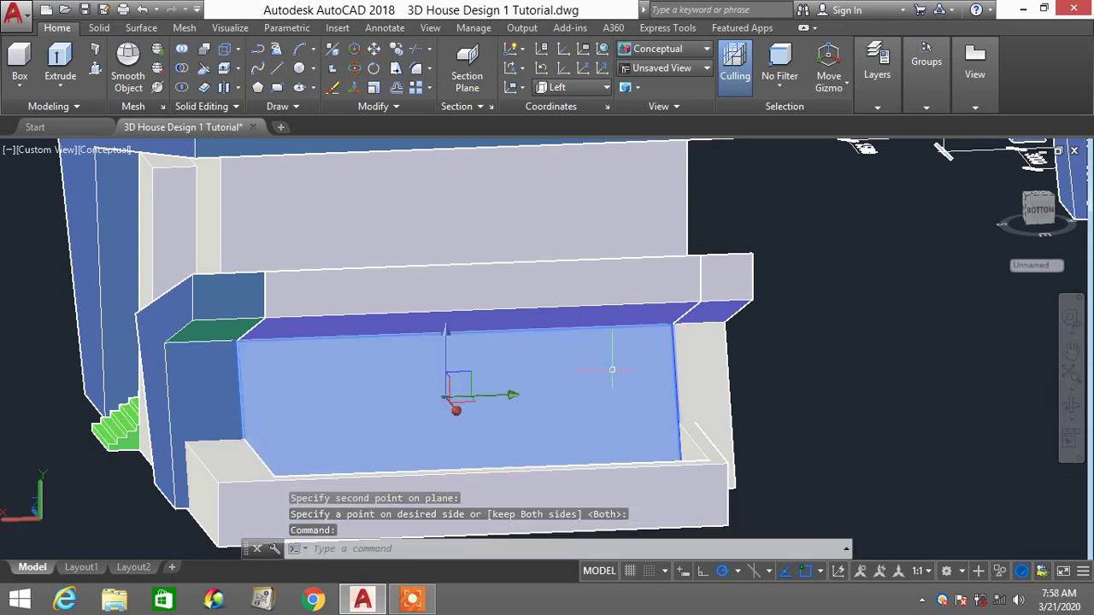
key(Delete)
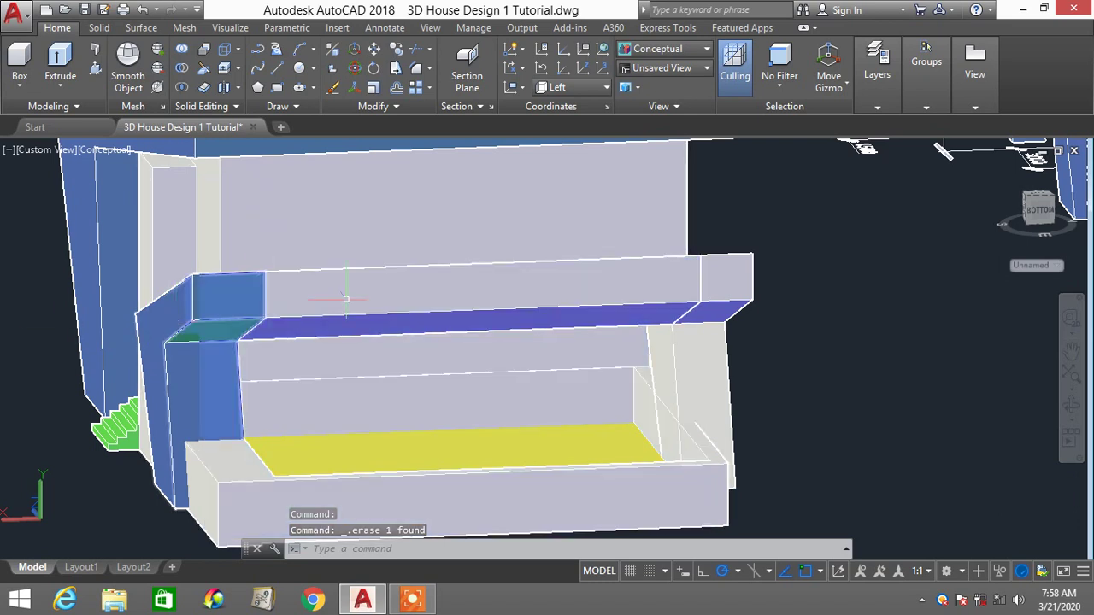
Set the color of the lower canopy beam and its adjoining far-end support solid to Blue
click(458, 288)
click(677, 384)
right_click(834, 332)
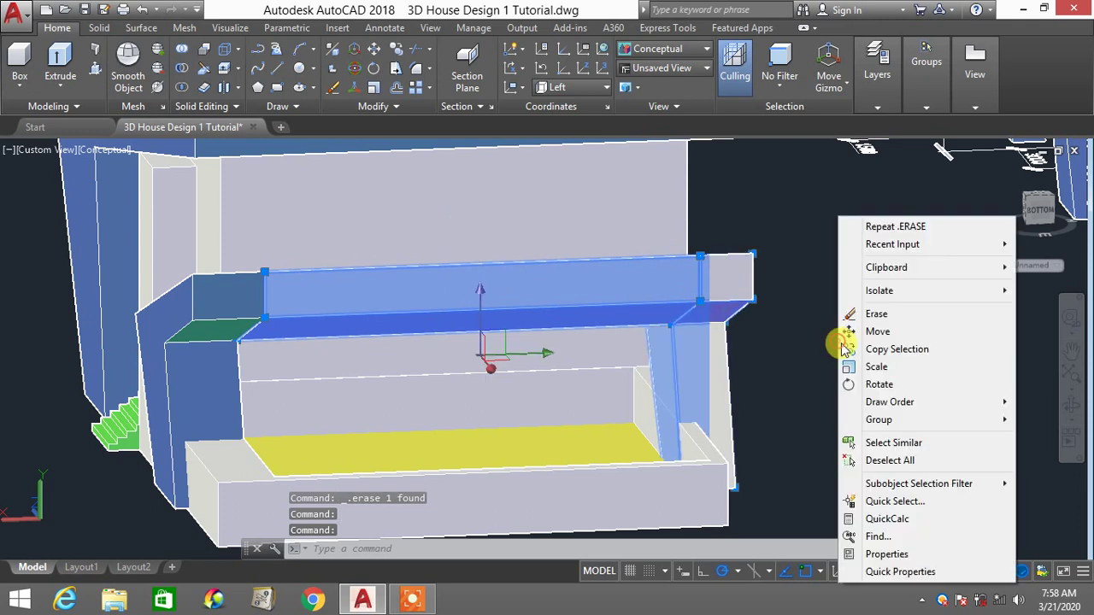
click(888, 554)
click(988, 162)
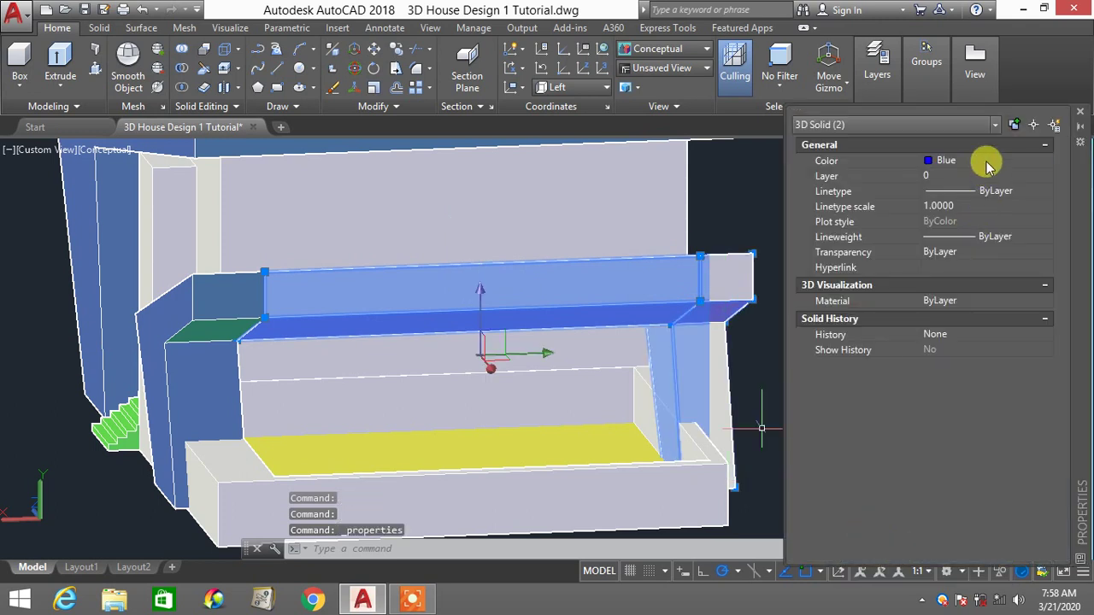
click(989, 167)
click(969, 205)
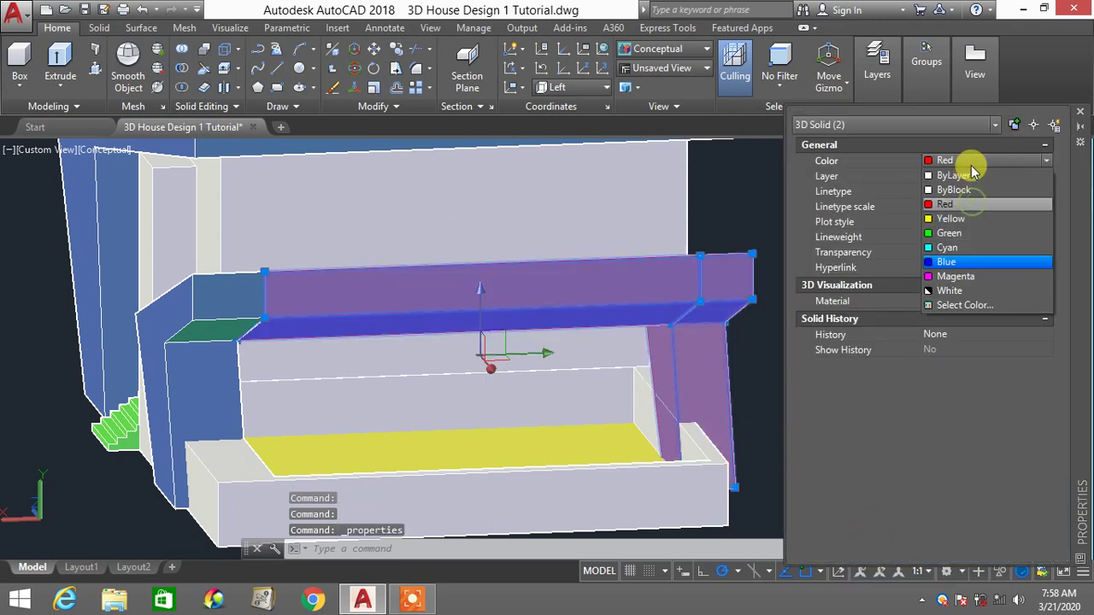
click(977, 164)
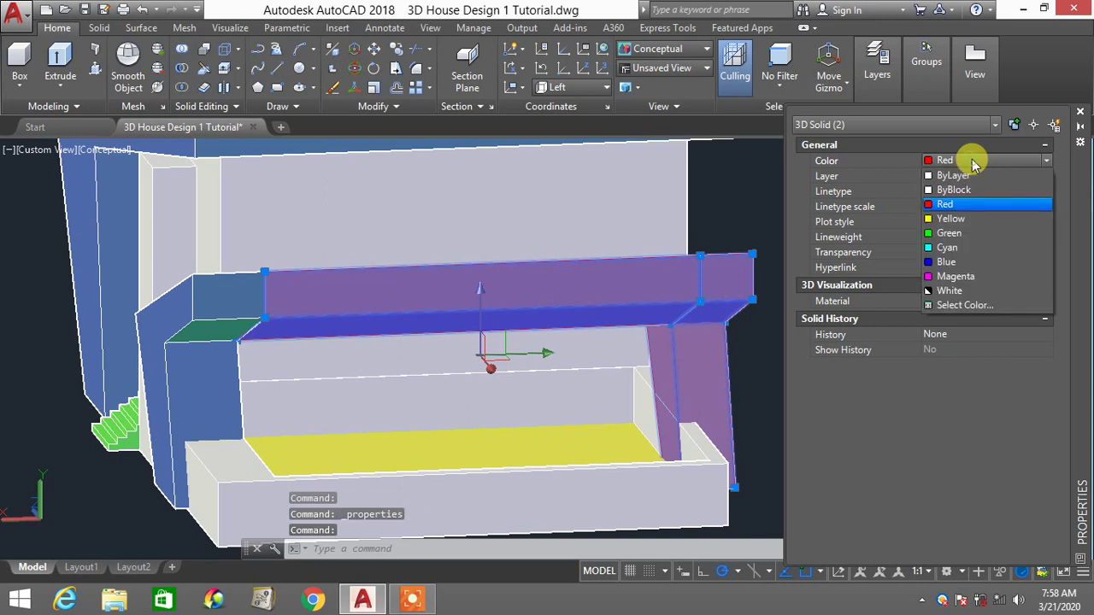
click(969, 260)
click(1081, 117)
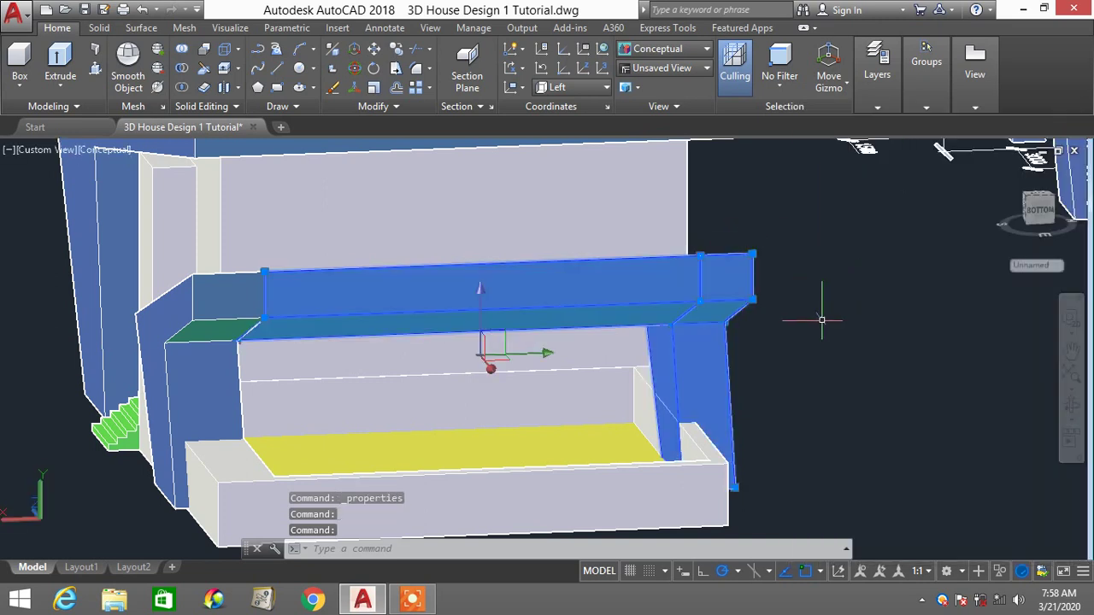
key(Escape)
Union the lower canopy beam with the blue support solids at both of its ends
text(un)
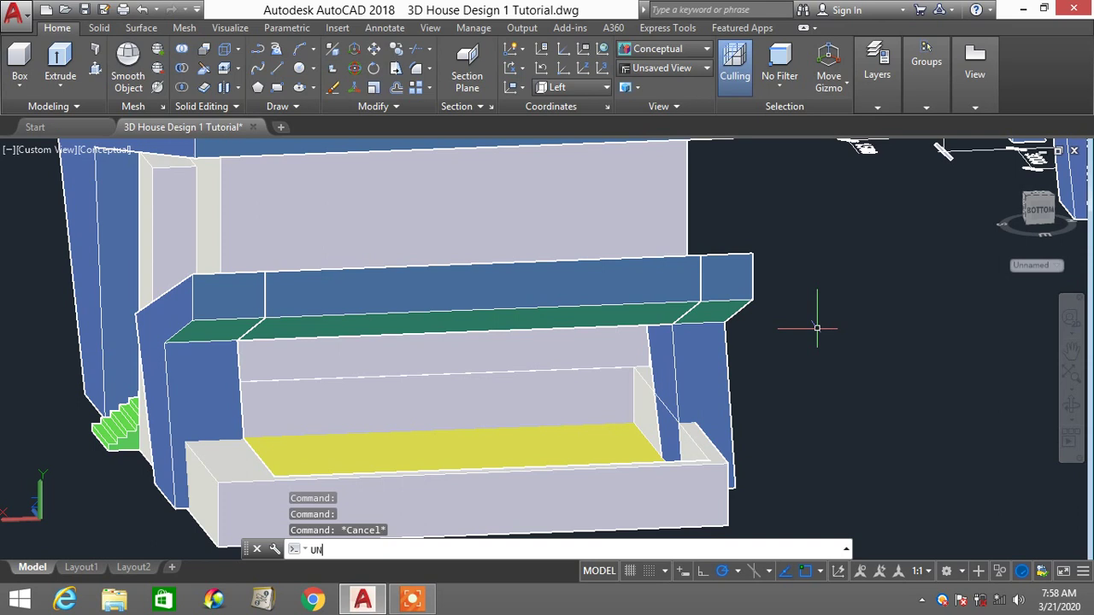
text(i)
key(Return)
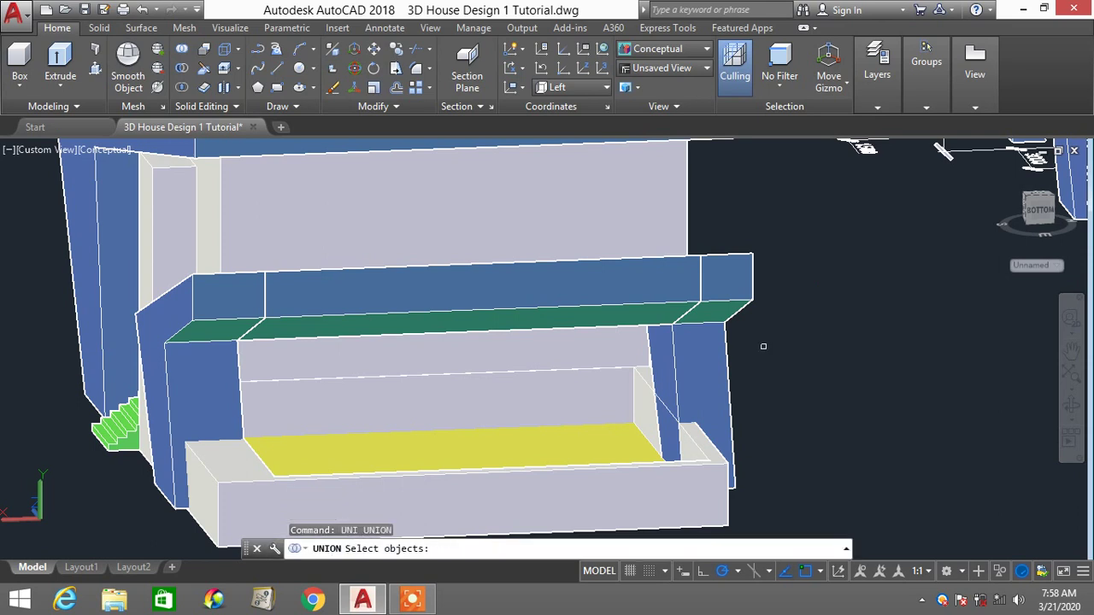
click(715, 365)
click(639, 299)
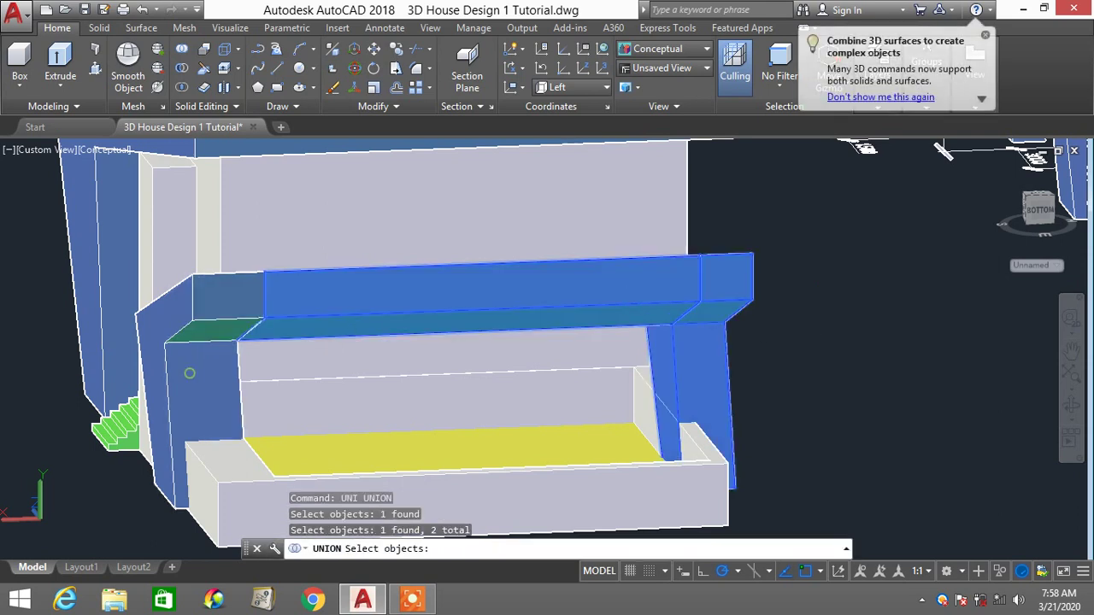
click(189, 372)
key(Return)
scroll(383, 392, down, 2)
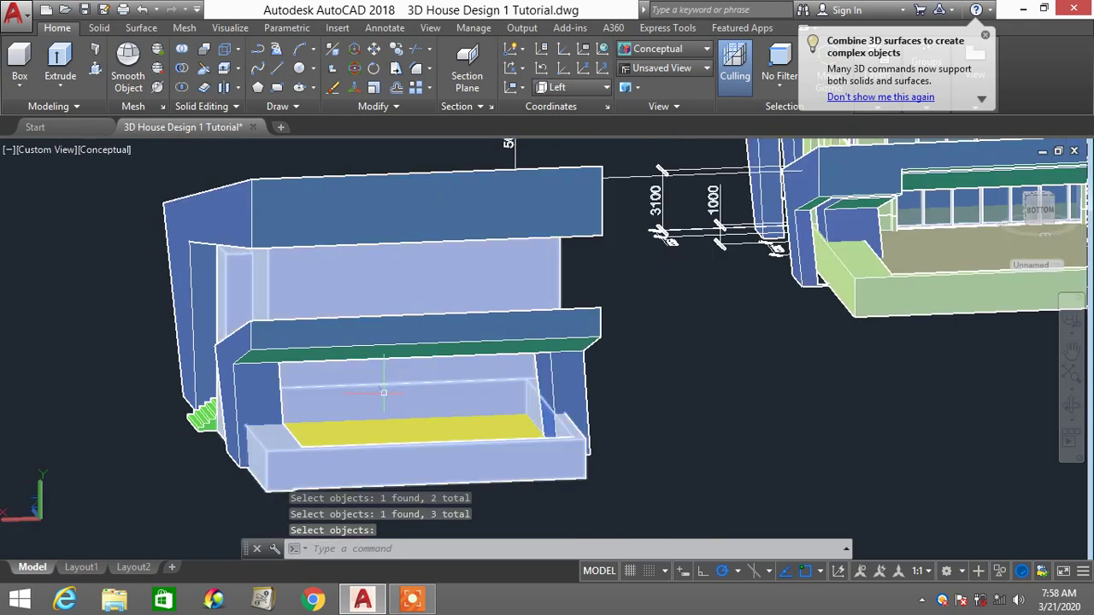
Examine the joined lower canopy and the whole house from the front, side and above, alongside the reference house
shift+middle_drag(452, 383, 530, 376)
key(Return)
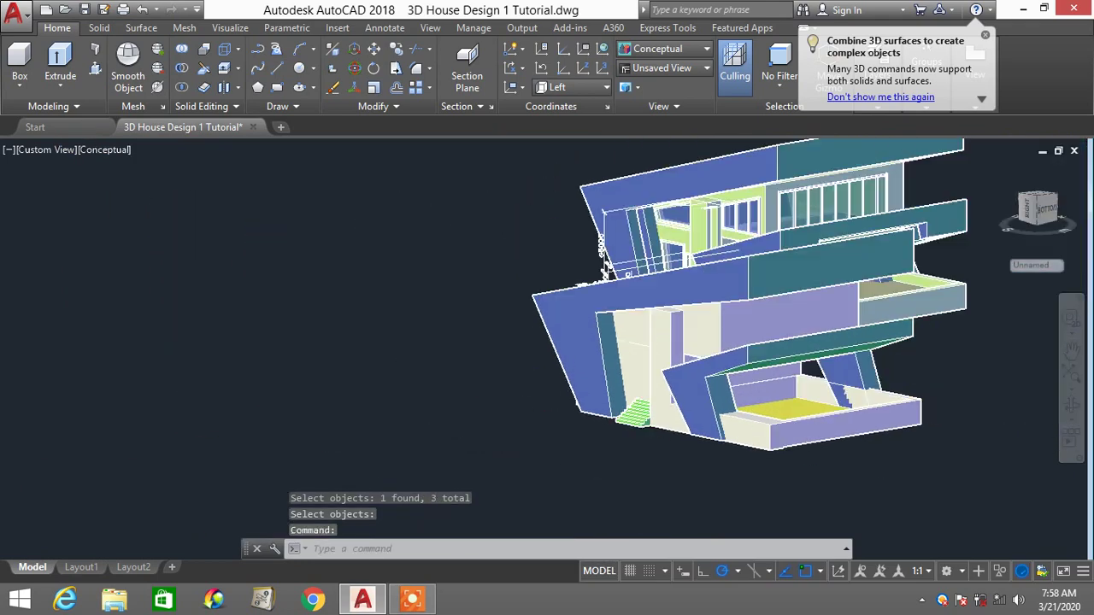
scroll(766, 385, down, 2)
scroll(834, 395, up, 3)
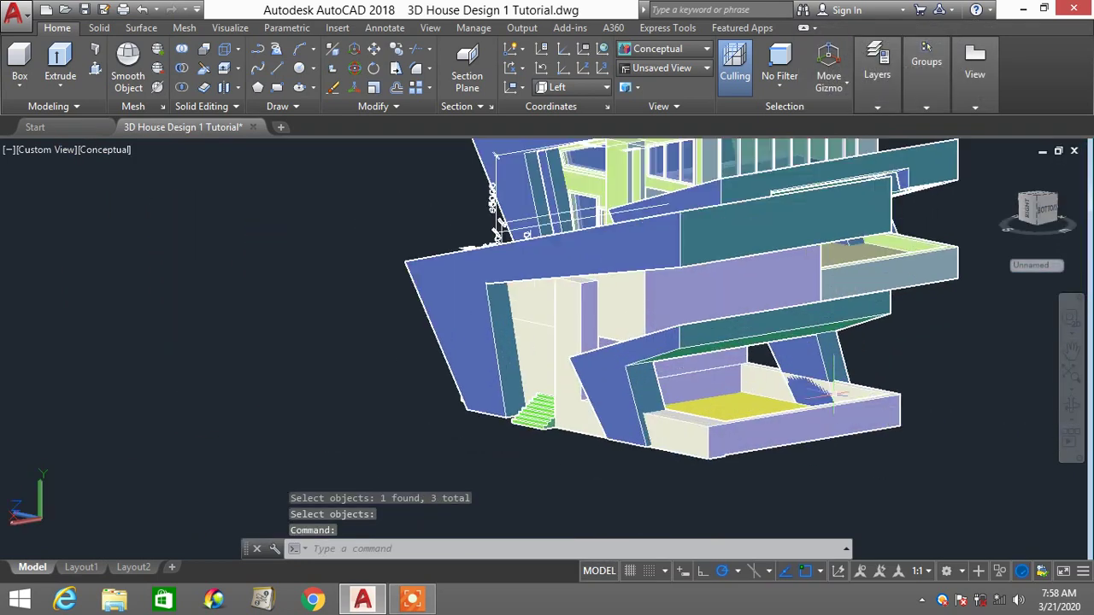
shift+middle_drag(831, 381, 758, 387)
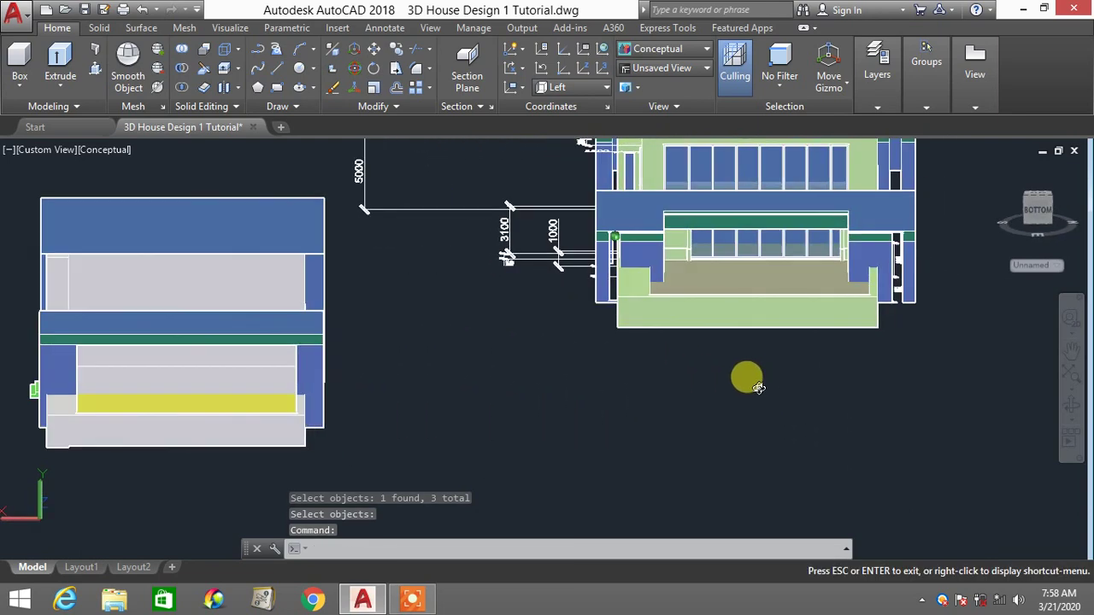
shift+middle_drag(419, 358, 446, 373)
scroll(571, 408, down, 2)
middle_drag(397, 348, 593, 317)
mouse_move(496, 341)
shift+middle_down()
mouse_move(515, 329)
mouse_move(510, 350)
mouse_move(471, 358)
mouse_move(479, 339)
mouse_move(494, 341)
mouse_move(492, 360)
shift+middle_up()
scroll(324, 439, up, 5)
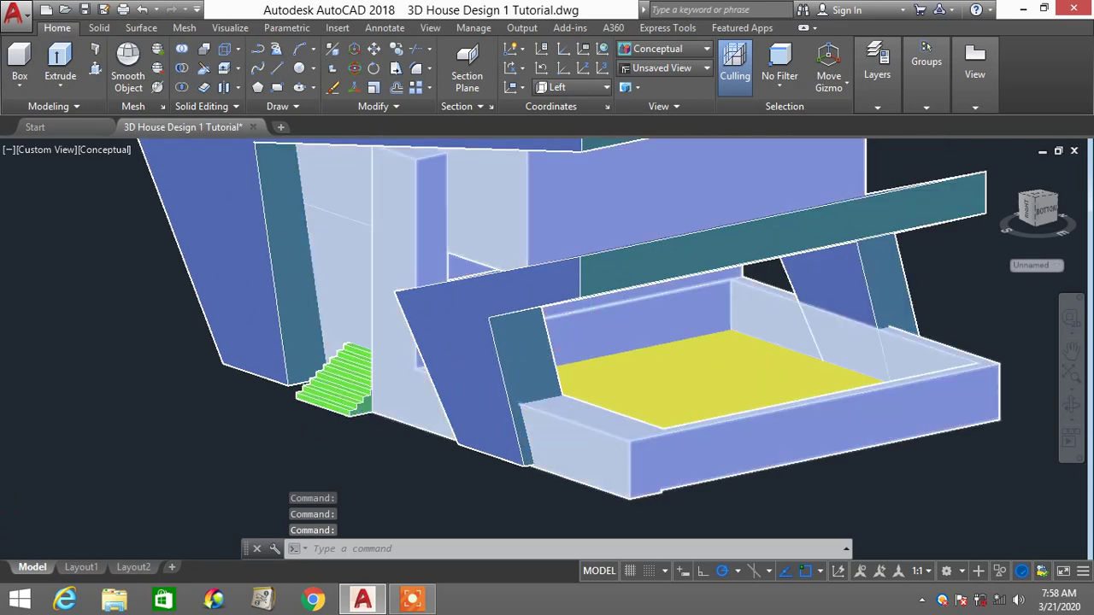
scroll(561, 305, down, 3)
mouse_move(562, 305)
shift+middle_down()
mouse_move(520, 310)
mouse_move(537, 331)
mouse_move(520, 320)
mouse_move(520, 332)
mouse_move(564, 313)
mouse_move(515, 313)
mouse_move(525, 325)
mouse_move(564, 318)
shift+middle_up()
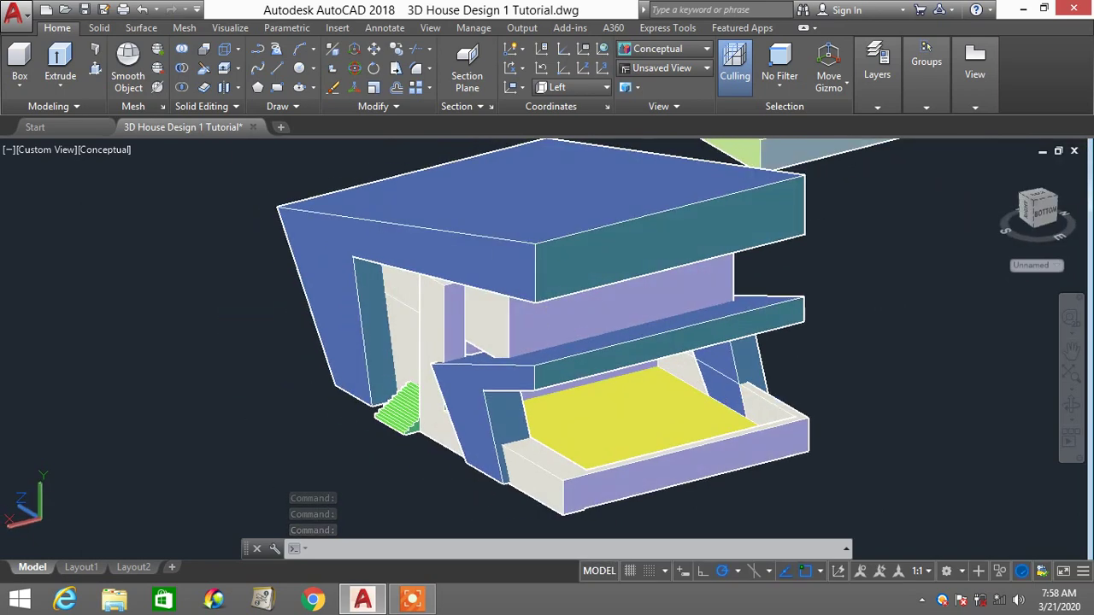
scroll(552, 333, down, 4)
middle_drag(400, 529, 578, 346)
scroll(616, 256, up, 3)
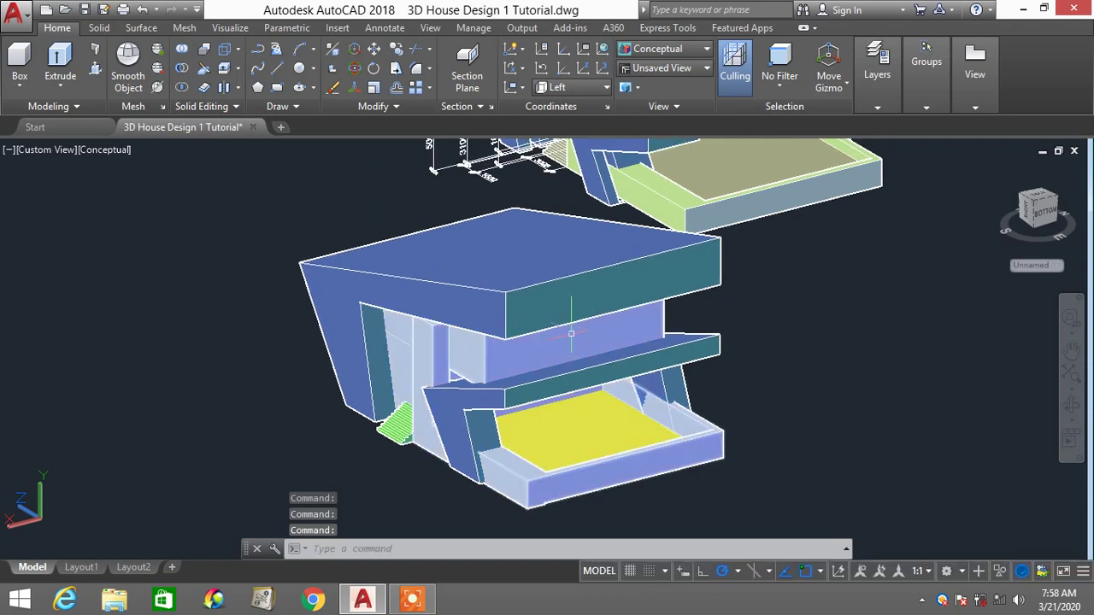
scroll(572, 331, up, 2)
Erase the reference house behind the new model together with its leftover windows, floor, lines and dimensions
scroll(572, 331, down, 6)
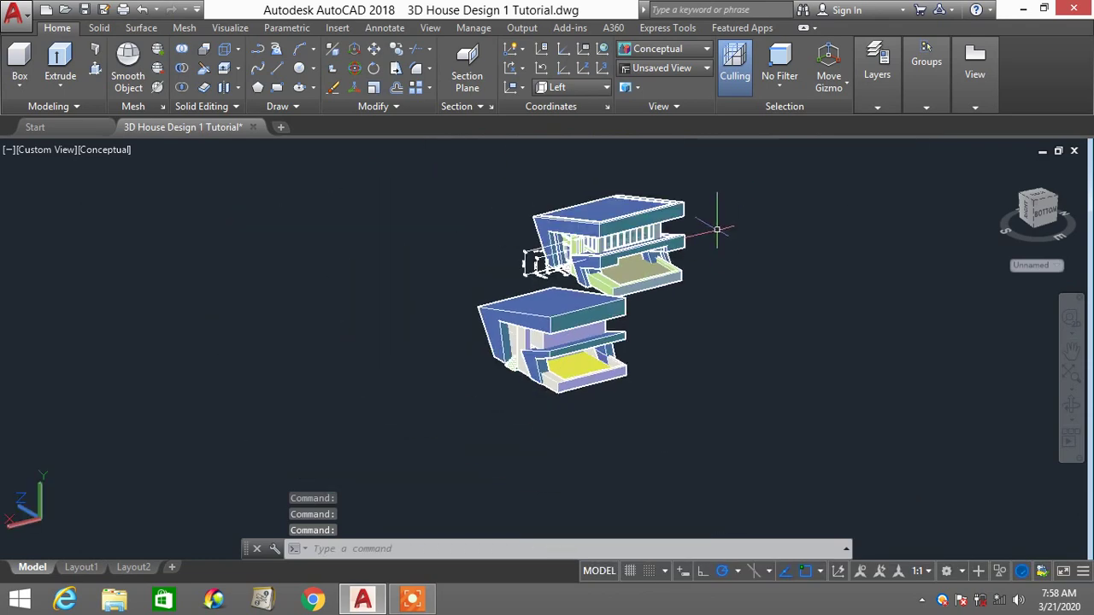
scroll(716, 229, up, 2)
click(714, 314)
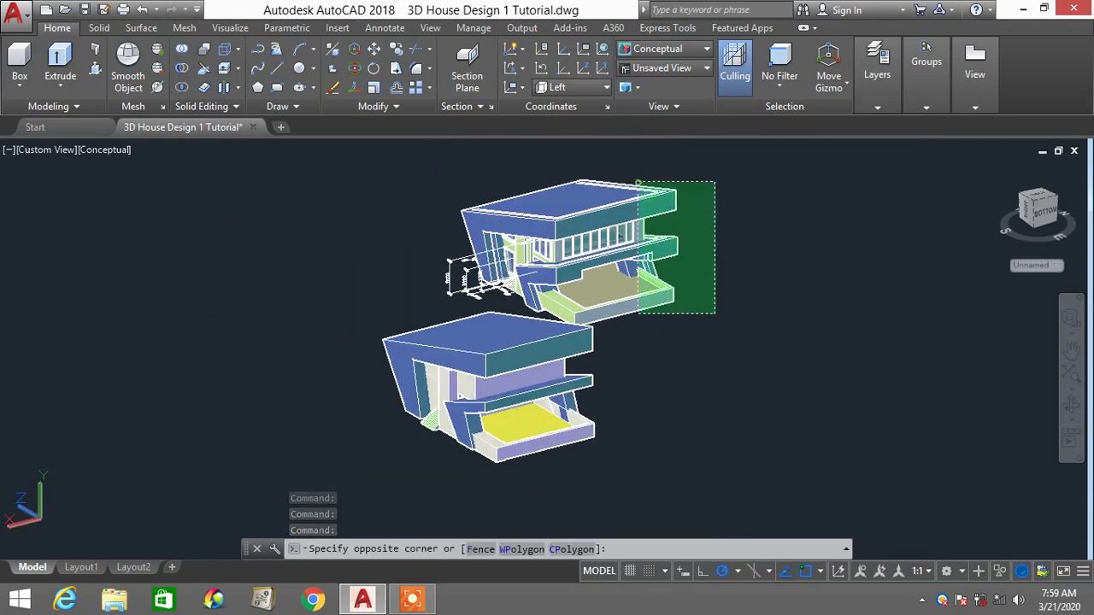
click(637, 182)
key(Delete)
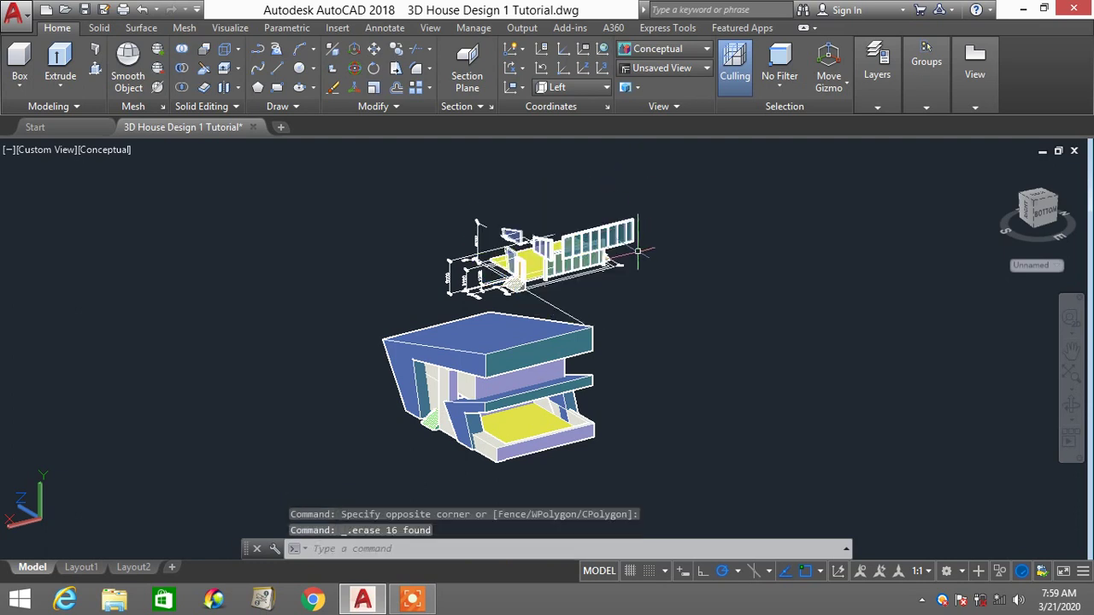
click(650, 297)
click(468, 189)
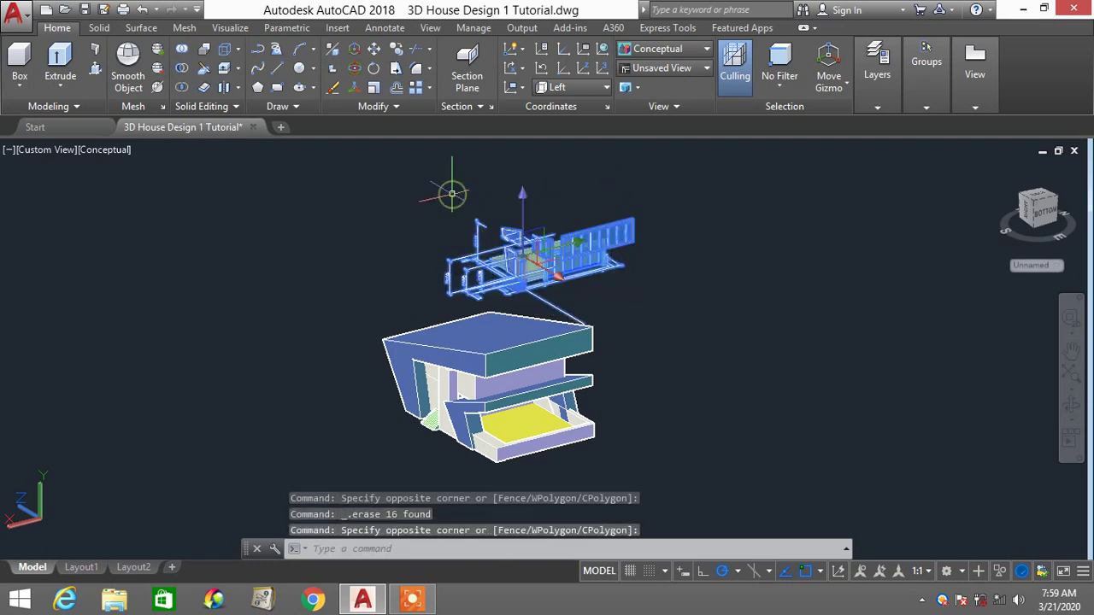
key(Delete)
Examine the remaining house model from above and from a low side angle
scroll(512, 399, up, 2)
scroll(596, 324, up, 2)
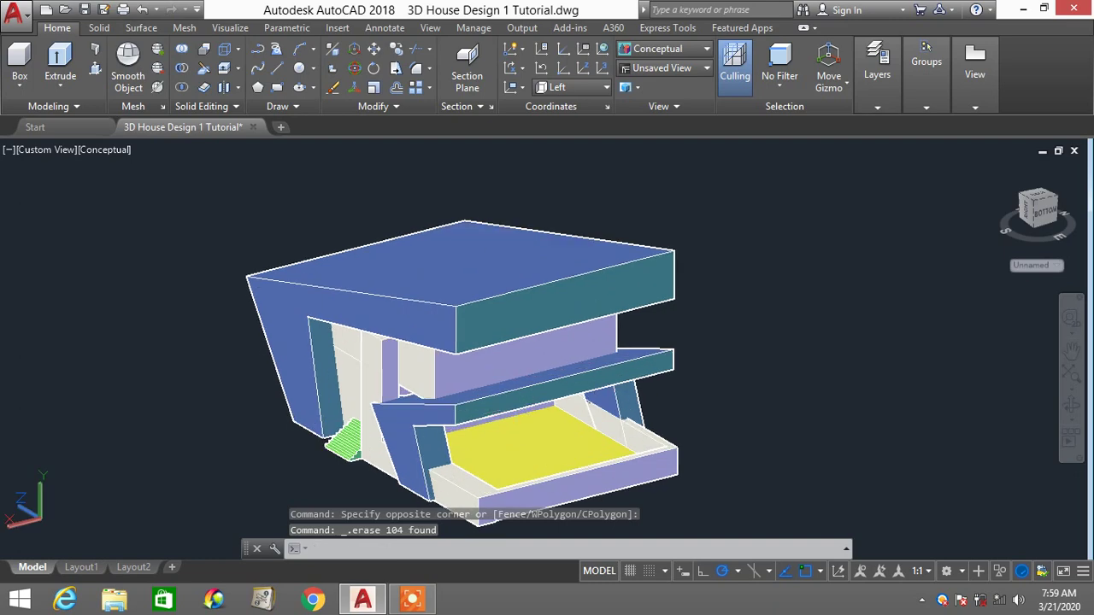
scroll(596, 325, up, 3)
scroll(571, 337, down, 2)
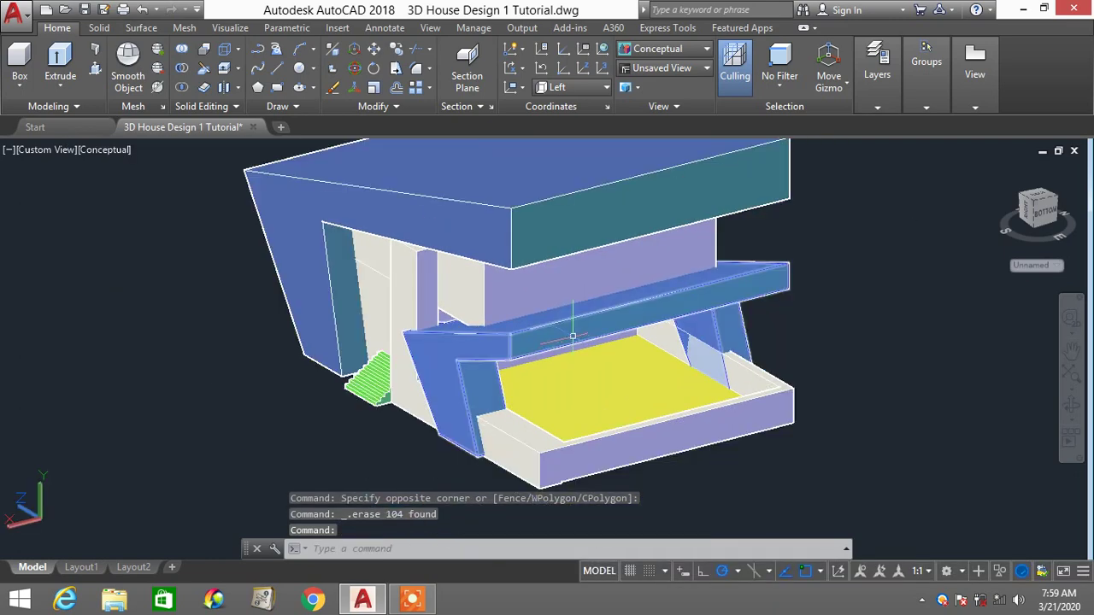
shift+middle_drag(572, 336, 596, 301)
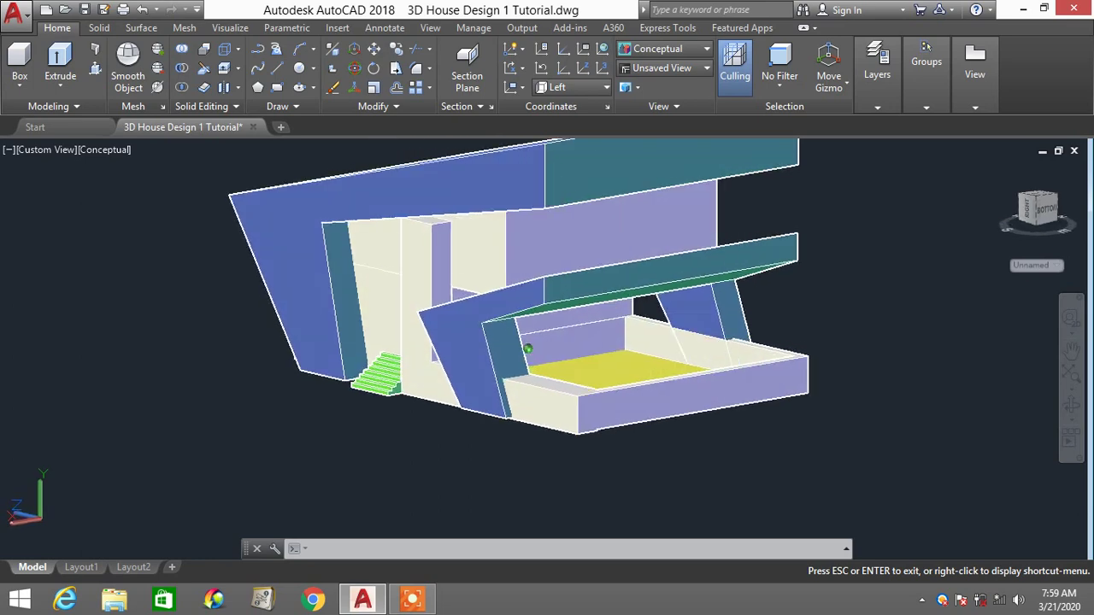
shift+middle_drag(527, 349, 598, 316)
scroll(599, 316, down, 2)
scroll(610, 313, up, 2)
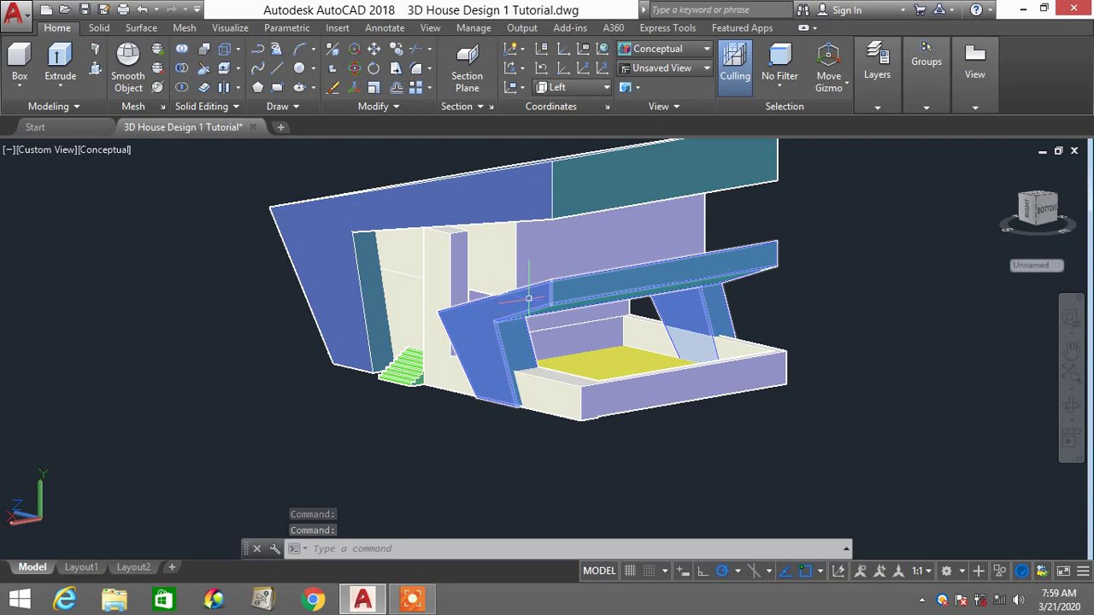
Assign the upper roof frame and the lower canopy frame to the ROOF1 layer
click(505, 179)
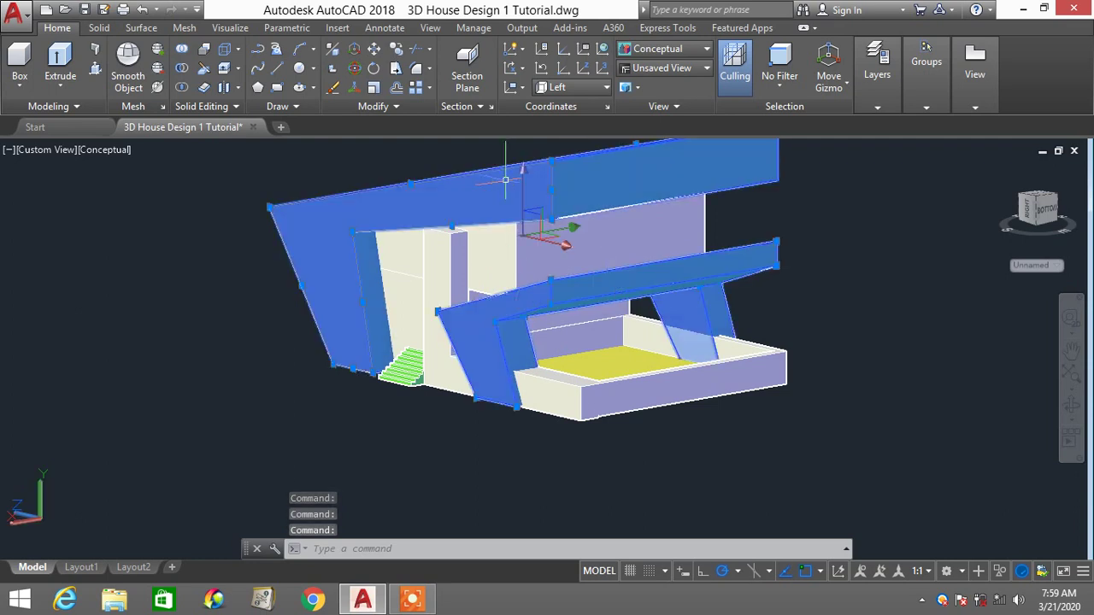
key(Escape)
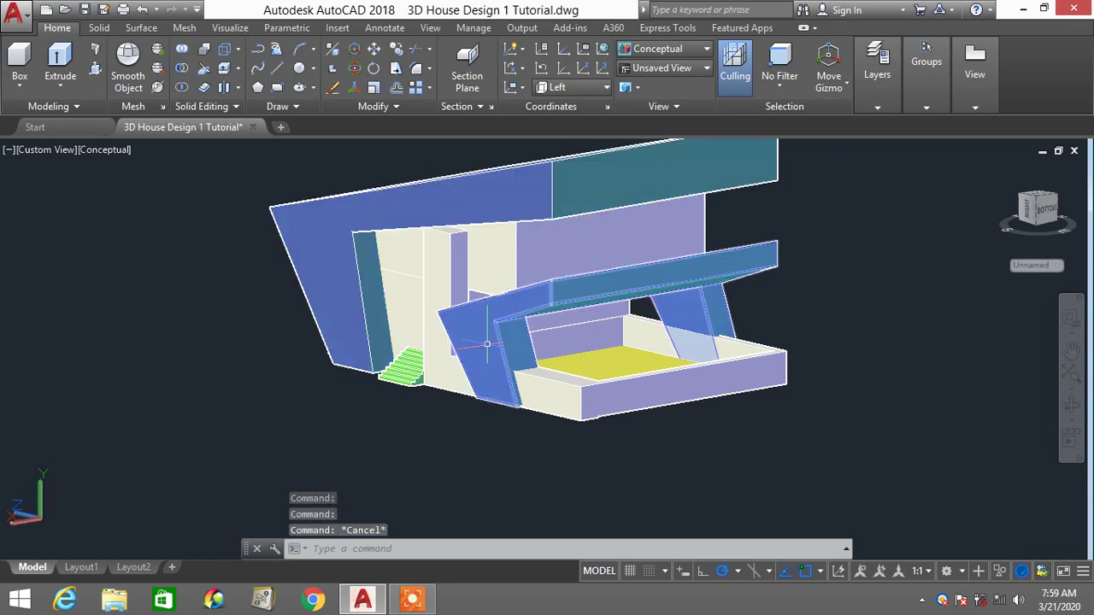
click(491, 346)
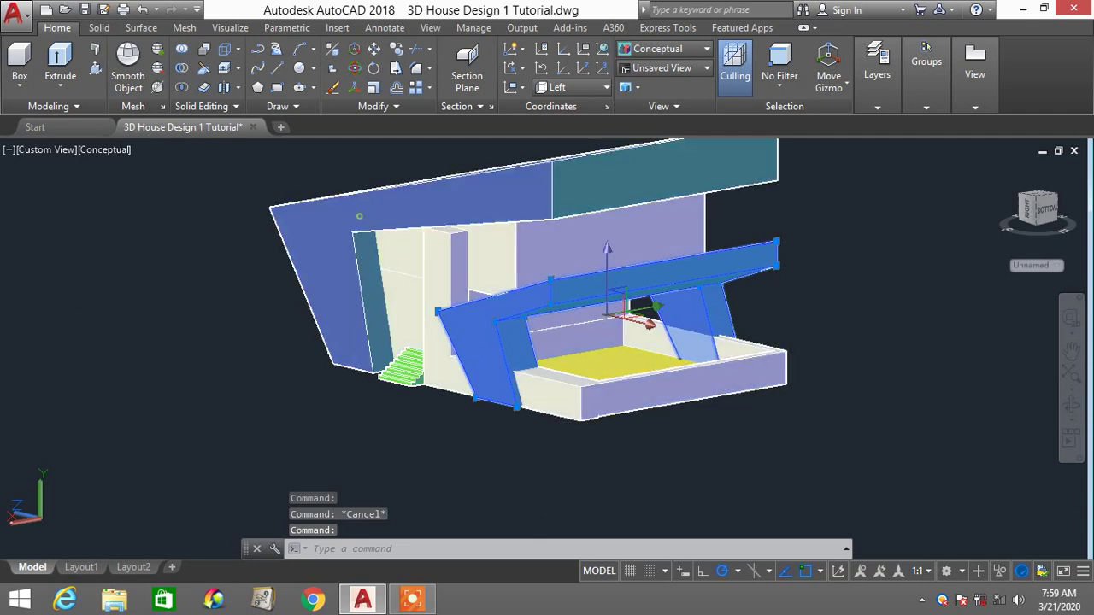
click(370, 209)
click(893, 111)
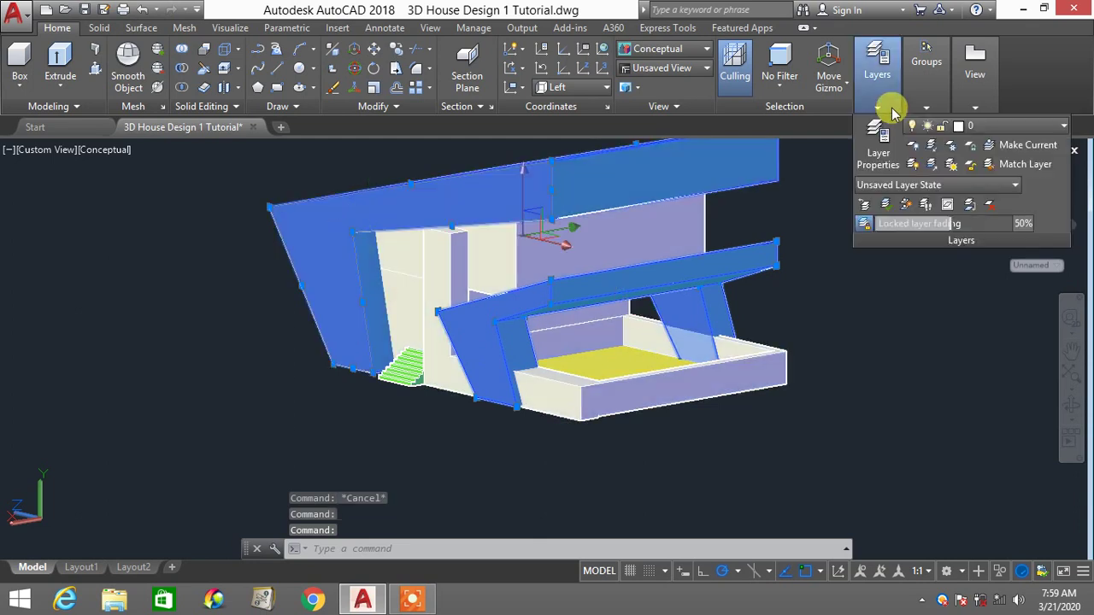
click(1042, 125)
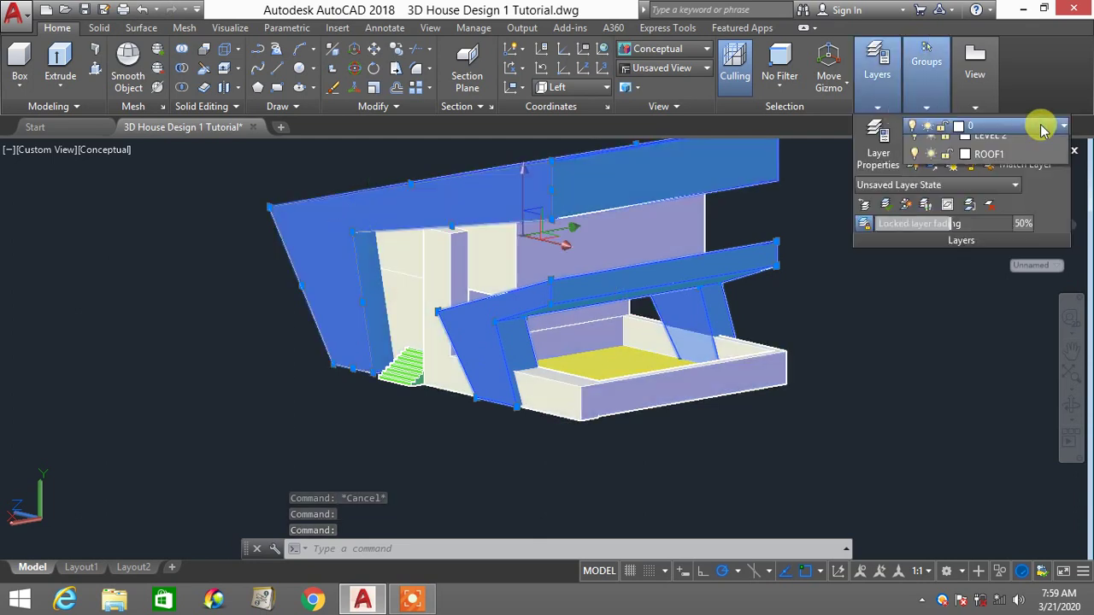
click(1006, 223)
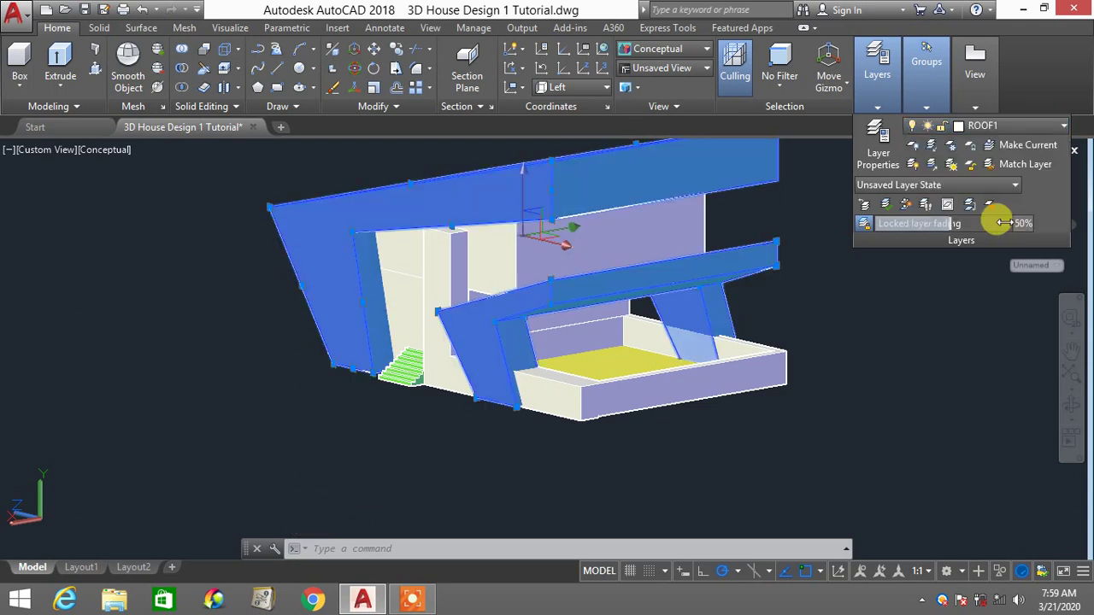
Turn off the ROOF1 layer to hide the upper roof frame and the lower canopy frame
click(1034, 129)
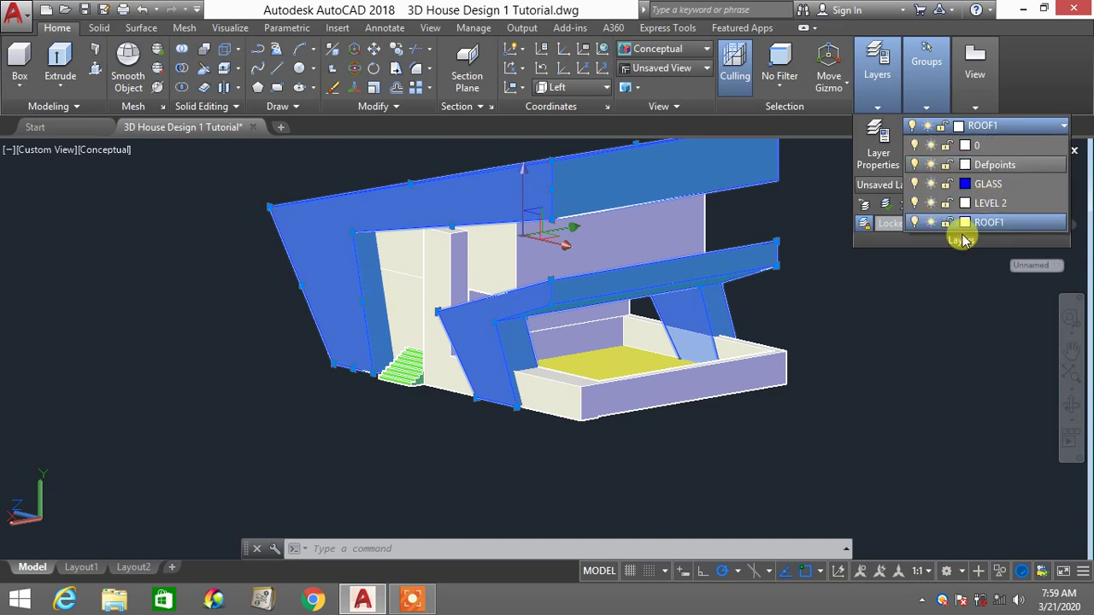
click(915, 224)
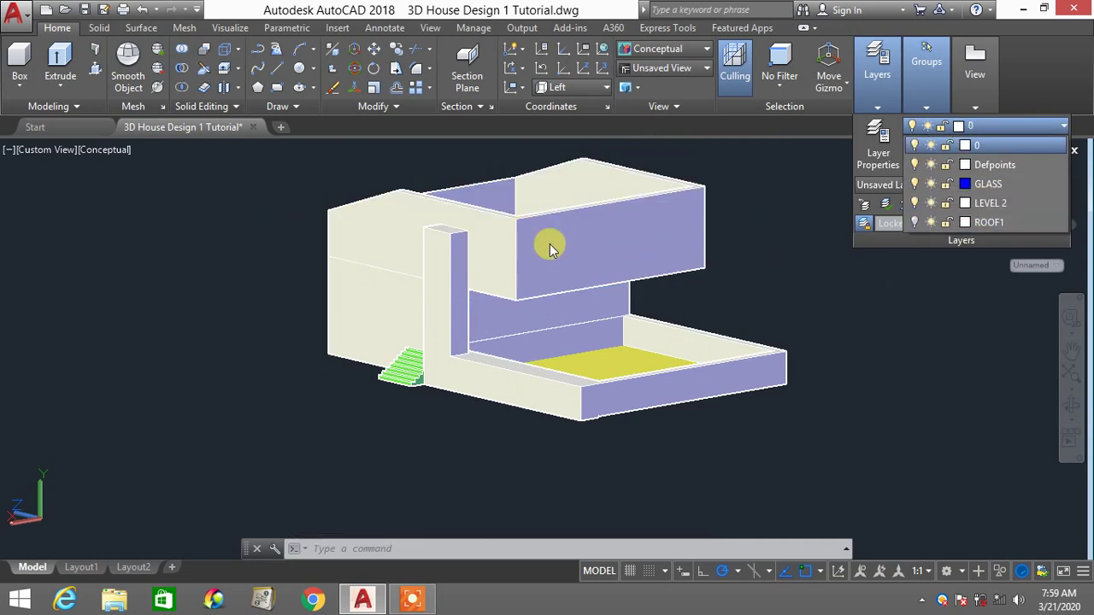
click(982, 344)
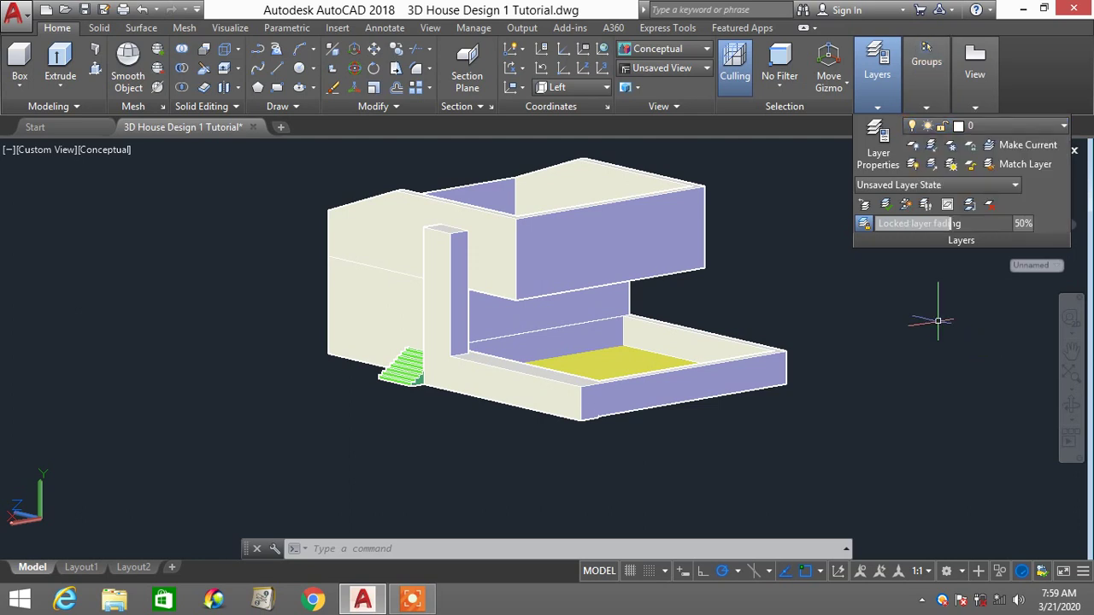
click(926, 106)
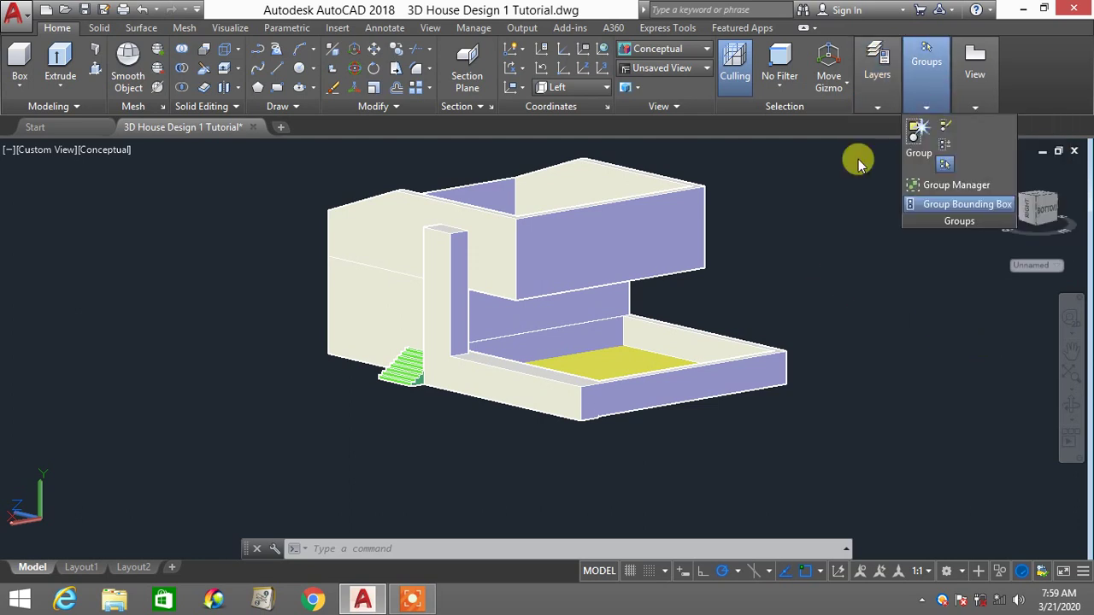
scroll(791, 268, down, 2)
scroll(796, 268, up, 4)
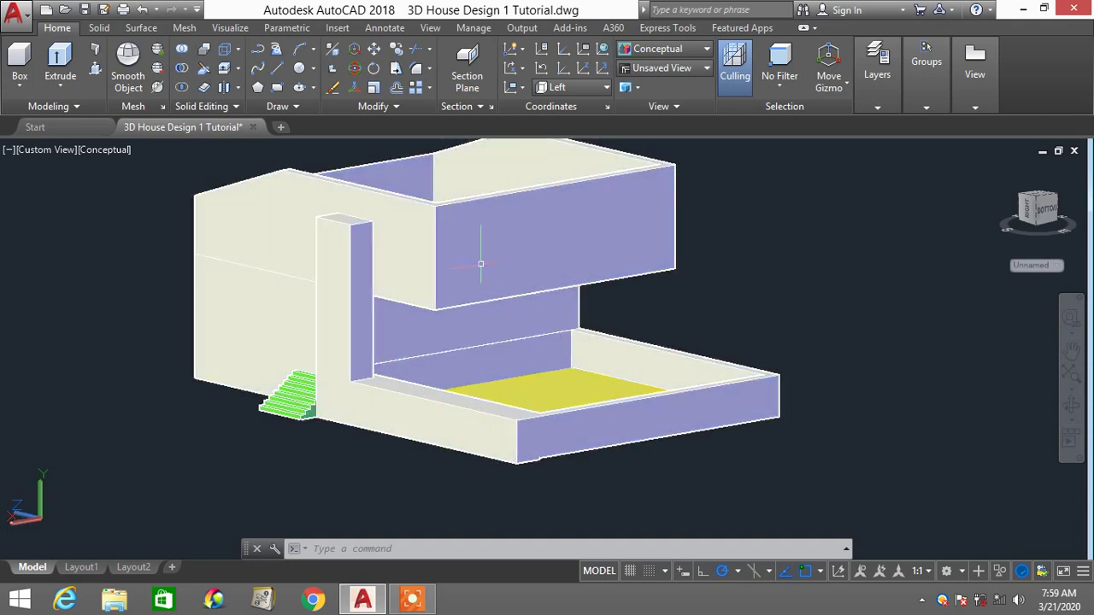
Try to align the UCS with the upper storey's front wall, placing its origin at the wall's lower corner and X along the bottom edge
text(ucs)
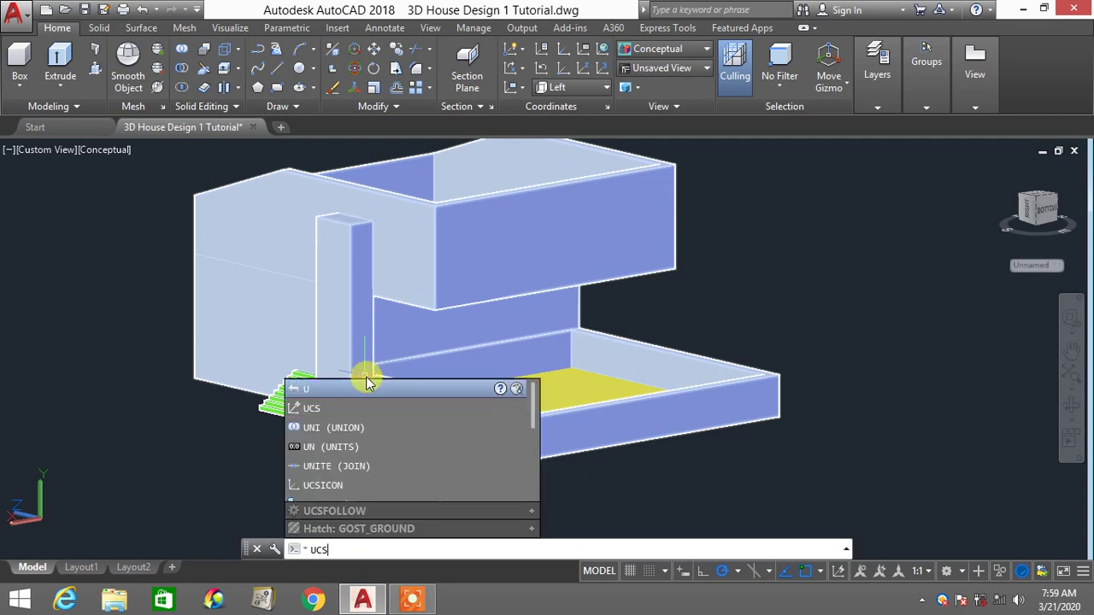
key(Return)
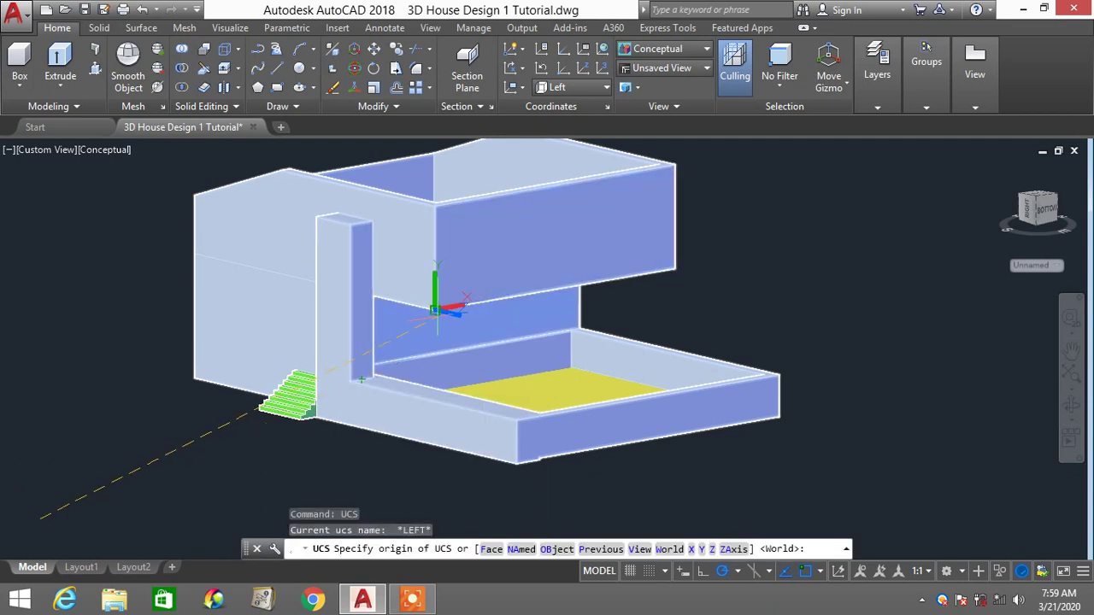
click(435, 308)
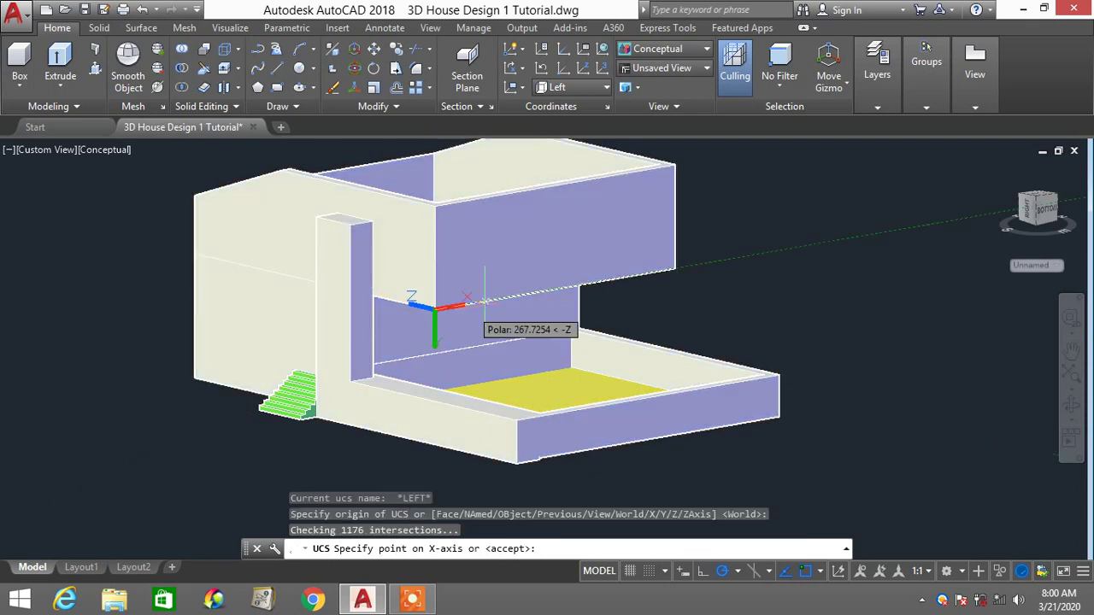
click(672, 268)
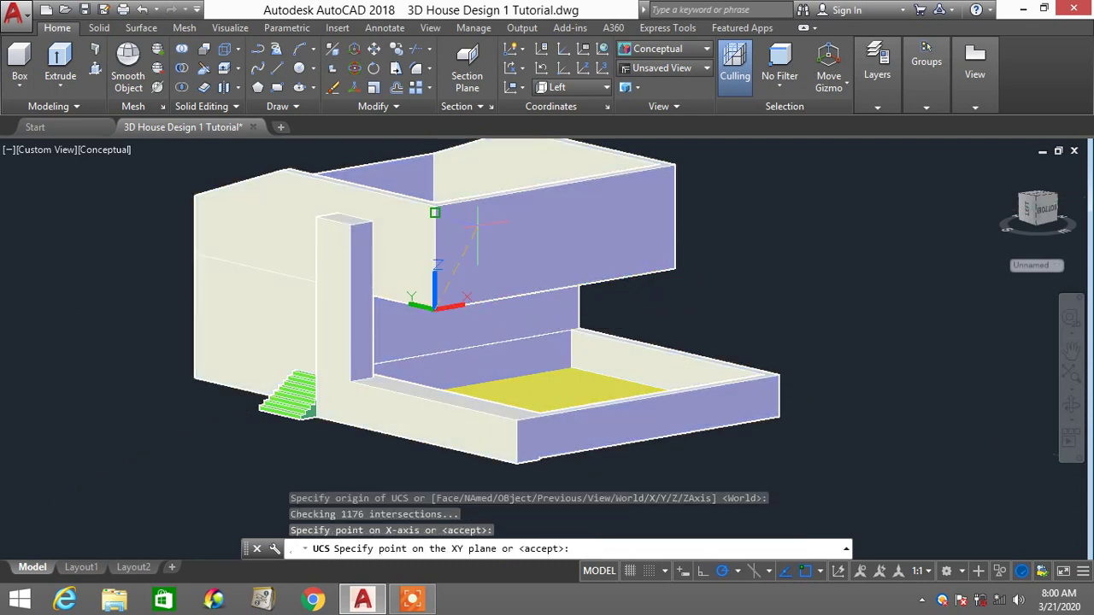
click(434, 212)
text(u)
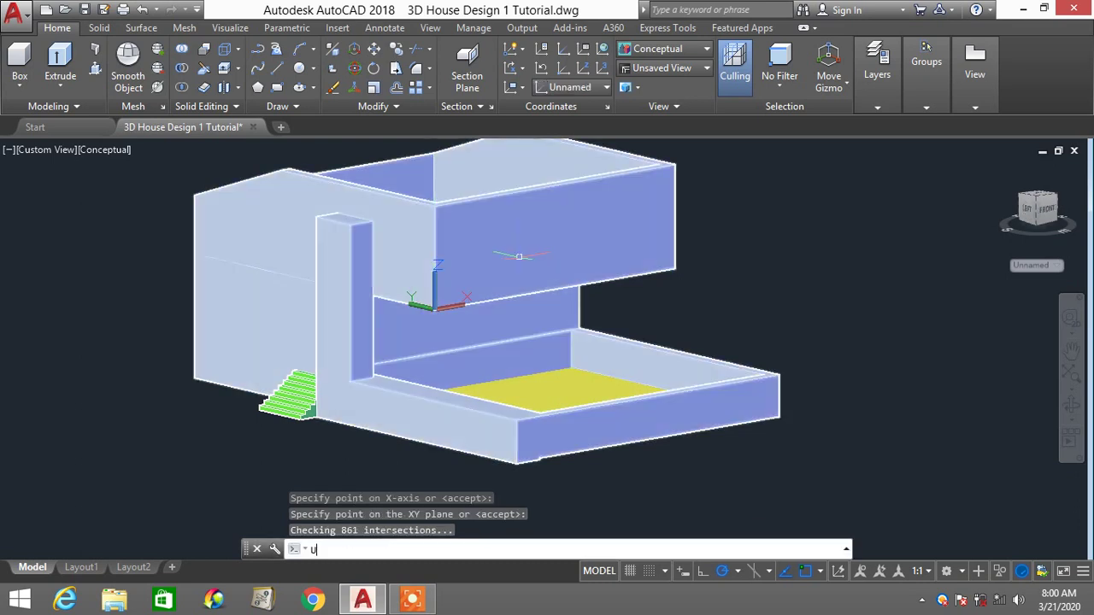
text(cs)
key(Return)
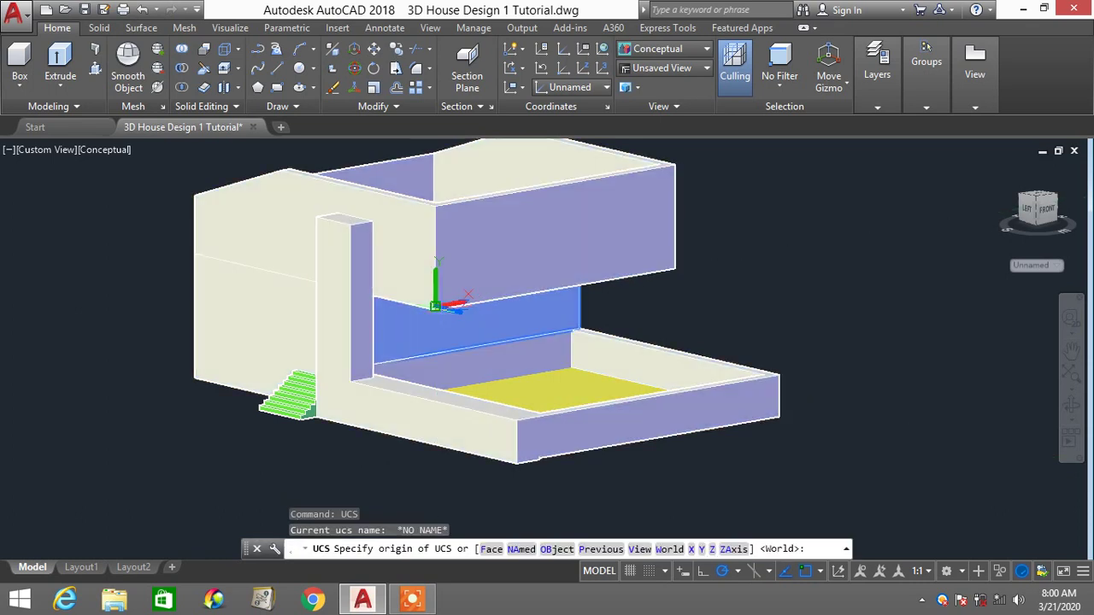
click(440, 302)
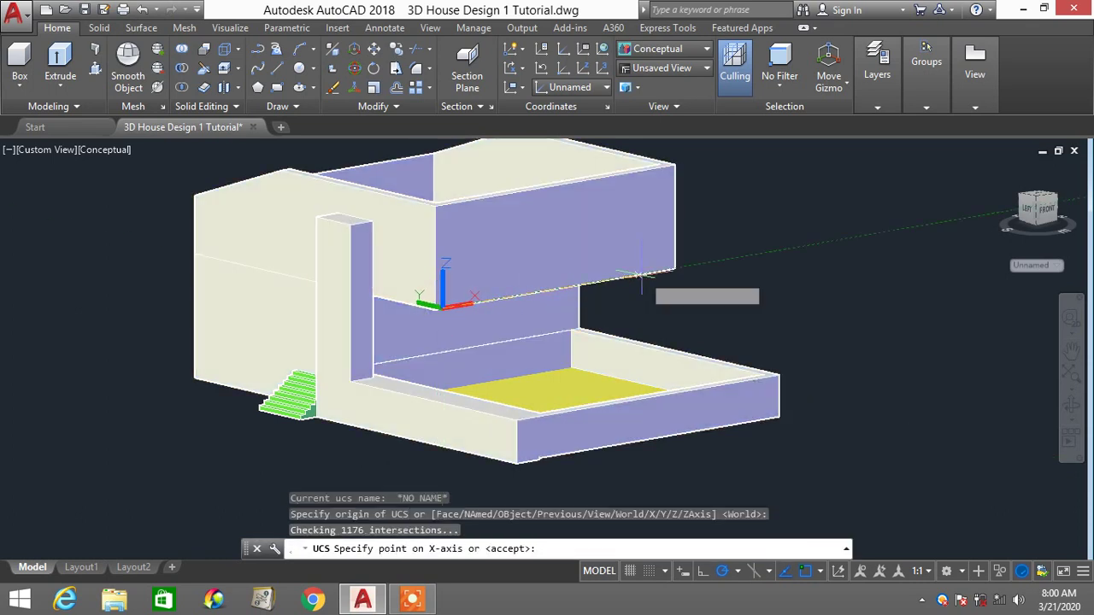
key(Escape)
key(Escape)
key(Escape)
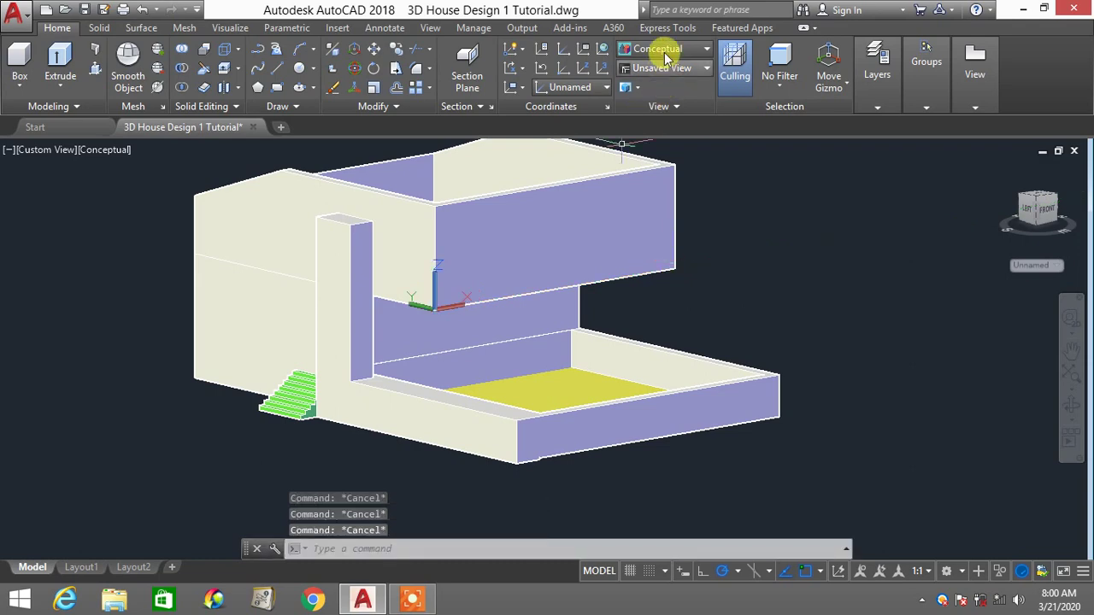
In 2D Wireframe, align the UCS with the upper storey's front wall: origin at its lower corner, X along the bottom edge, Y up the vertical edge
click(663, 49)
click(658, 86)
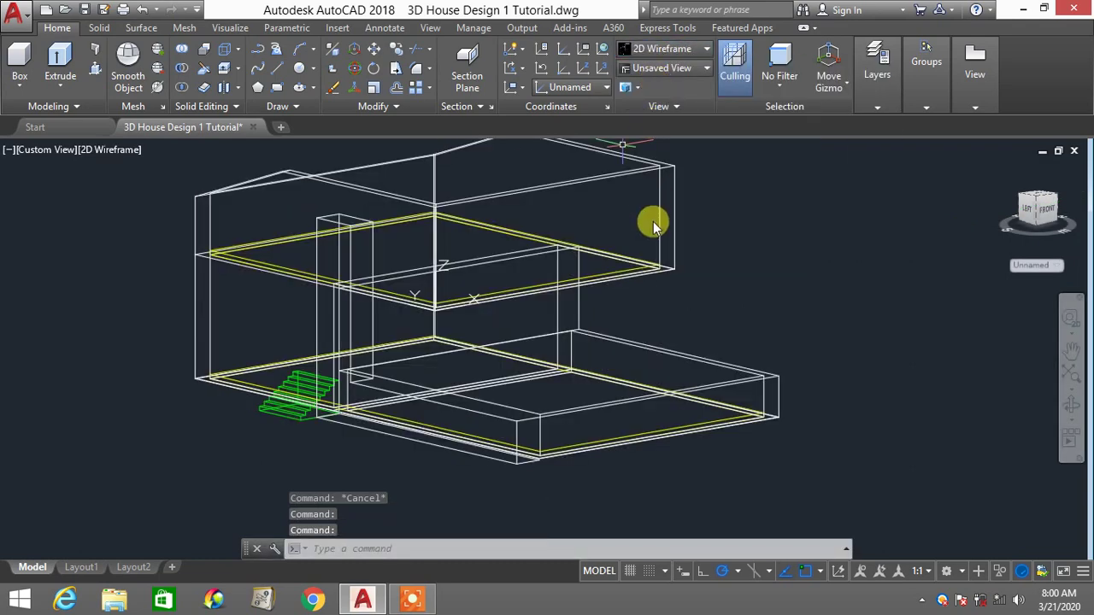
shift+middle_drag(504, 300, 496, 322)
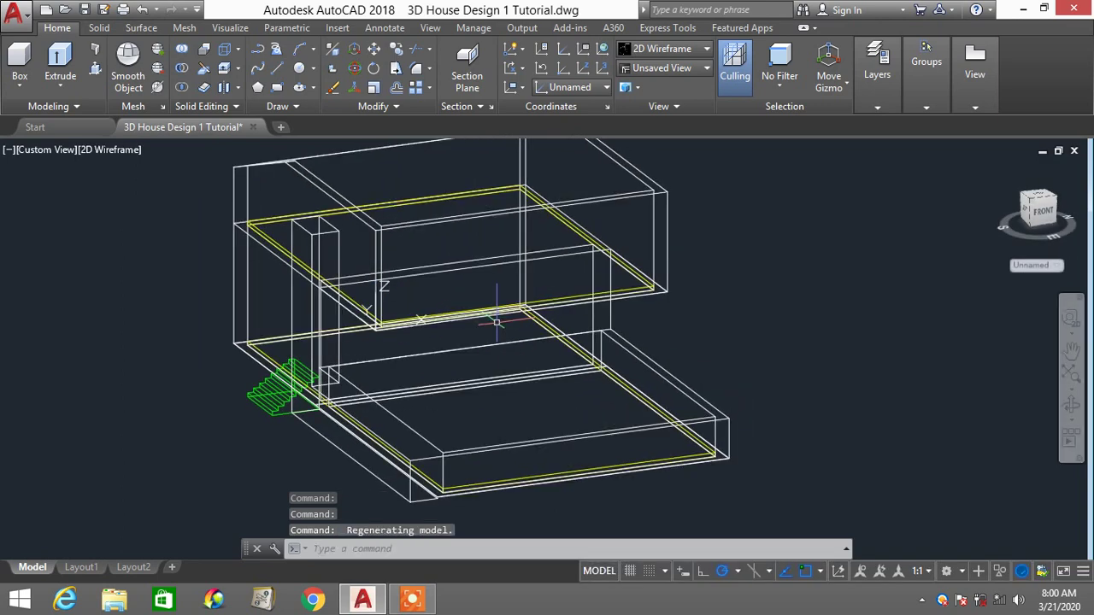
key(Escape)
key(Escape)
text(UCS)
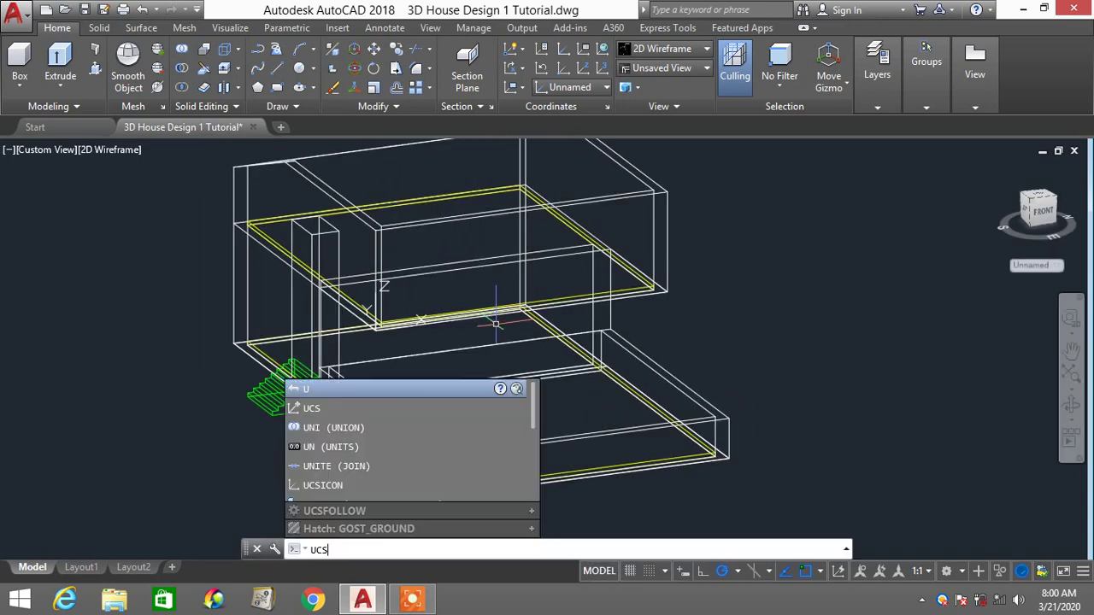
key(Return)
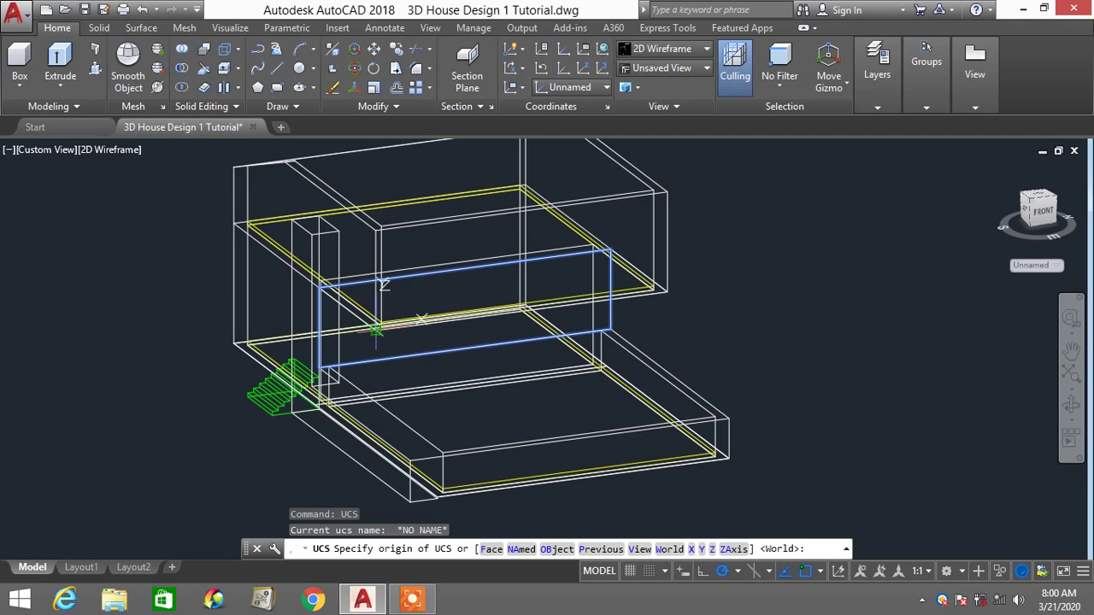
click(376, 330)
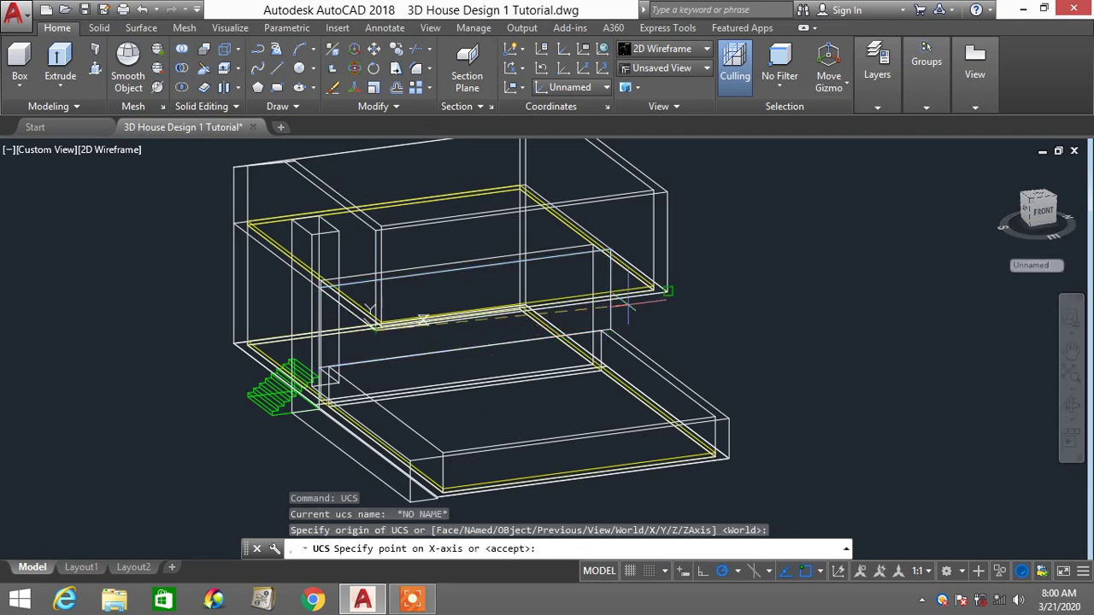
click(668, 291)
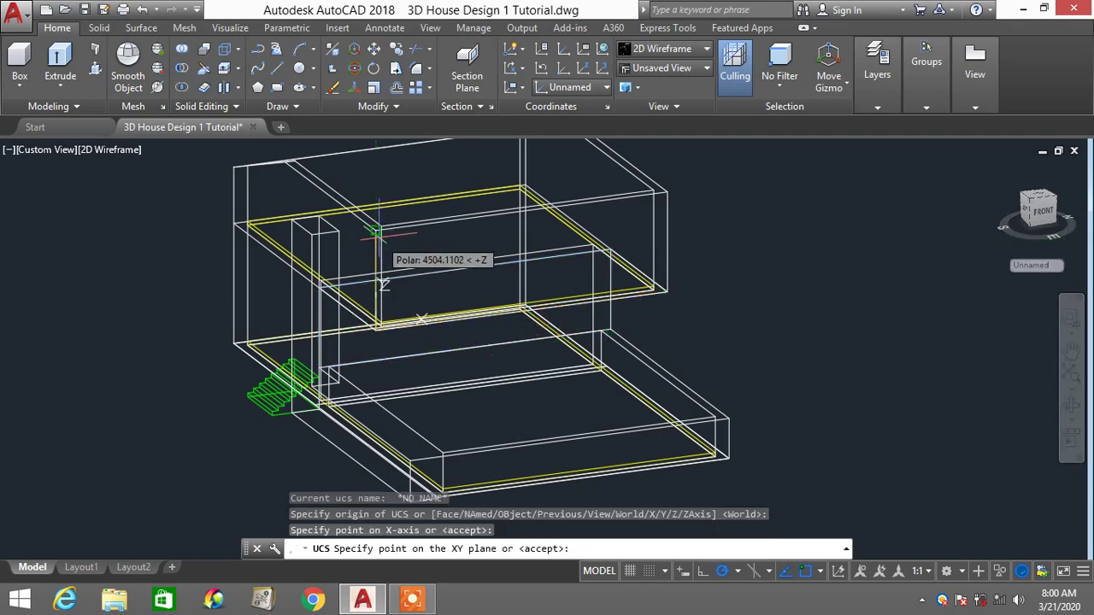
click(375, 236)
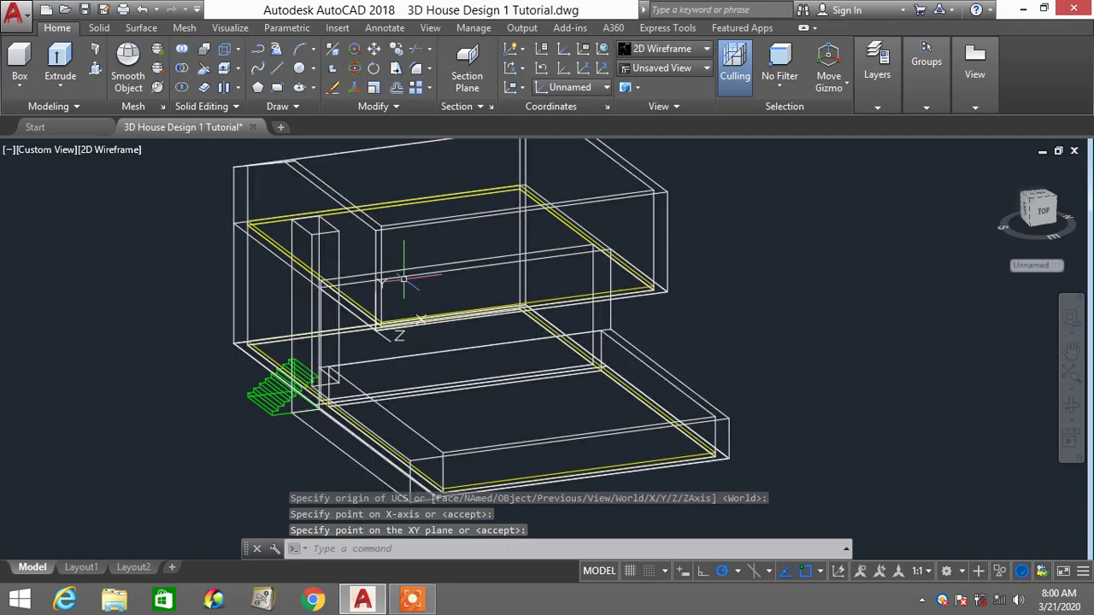
Turn the ROOF1 layer back on and set the visual style to Conceptual
scroll(405, 273, up, 2)
scroll(410, 274, down, 3)
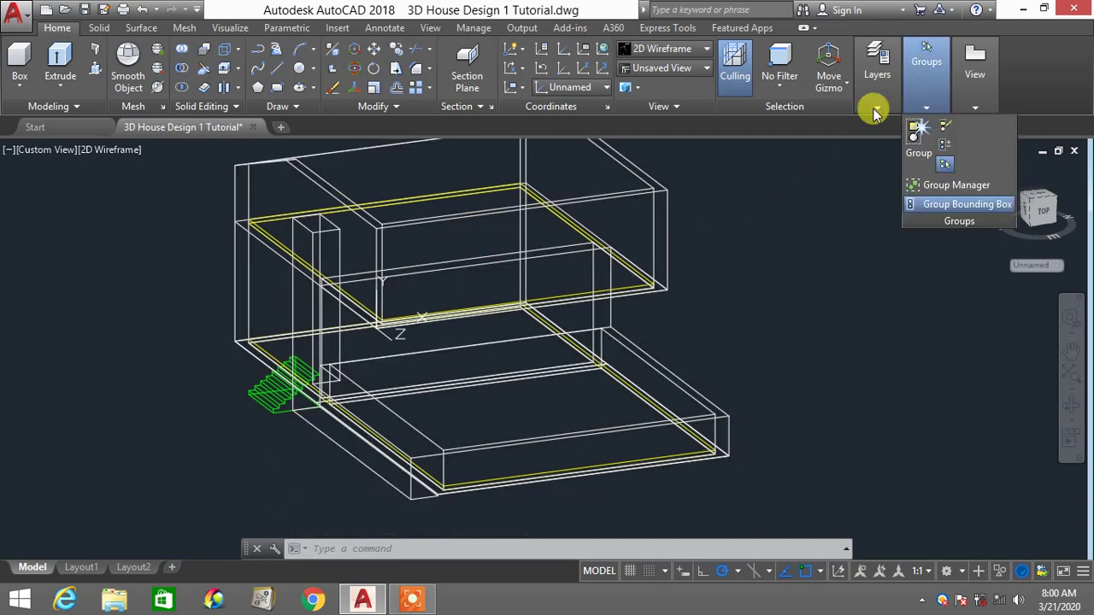
mouse_move(898, 111)
click(1046, 132)
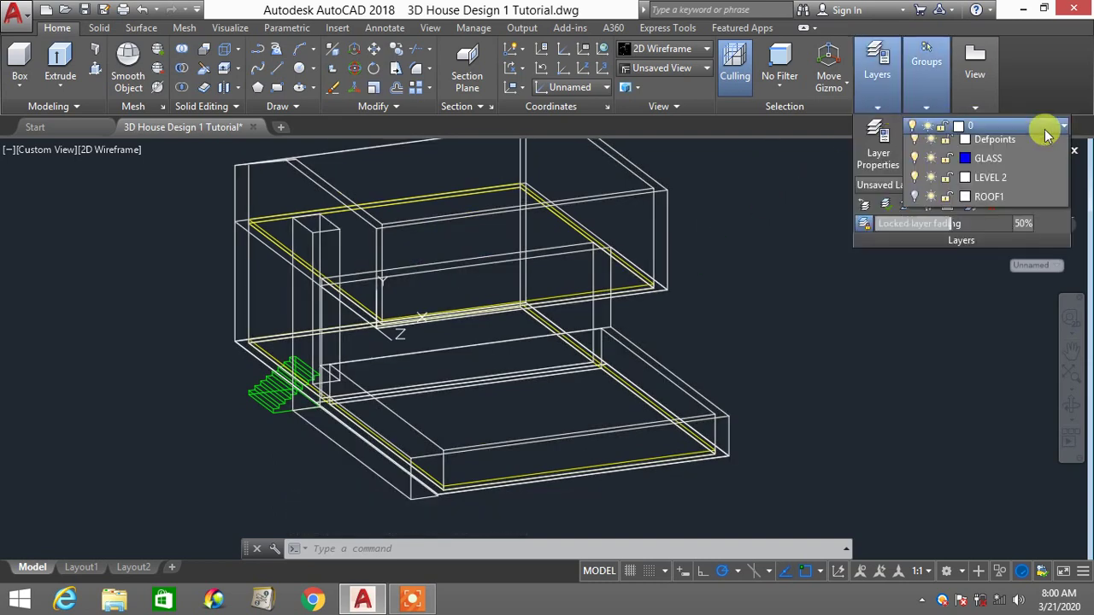
click(914, 223)
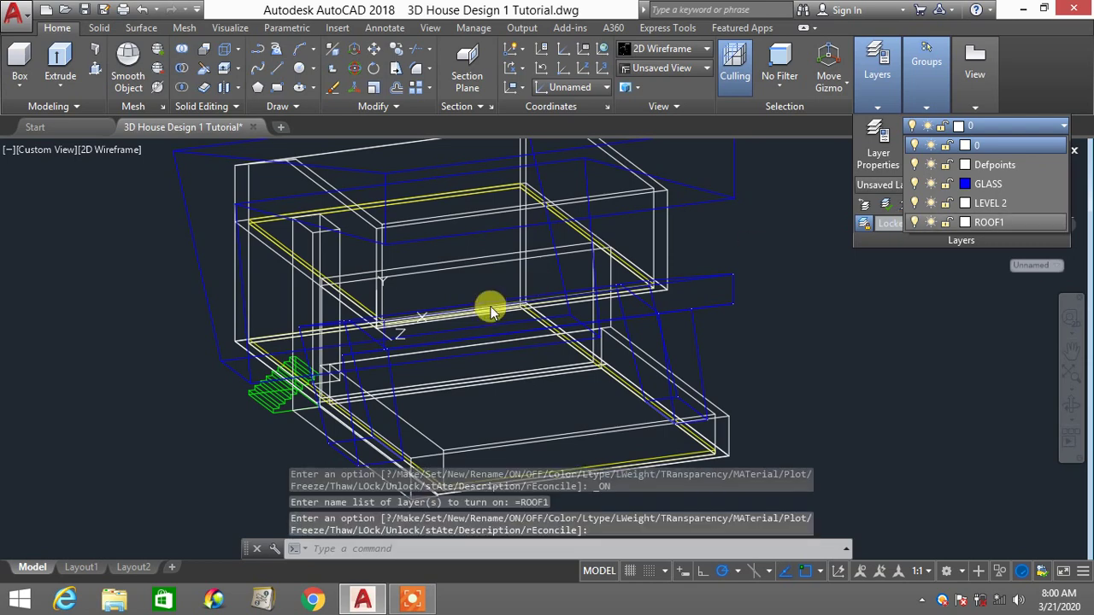
click(816, 309)
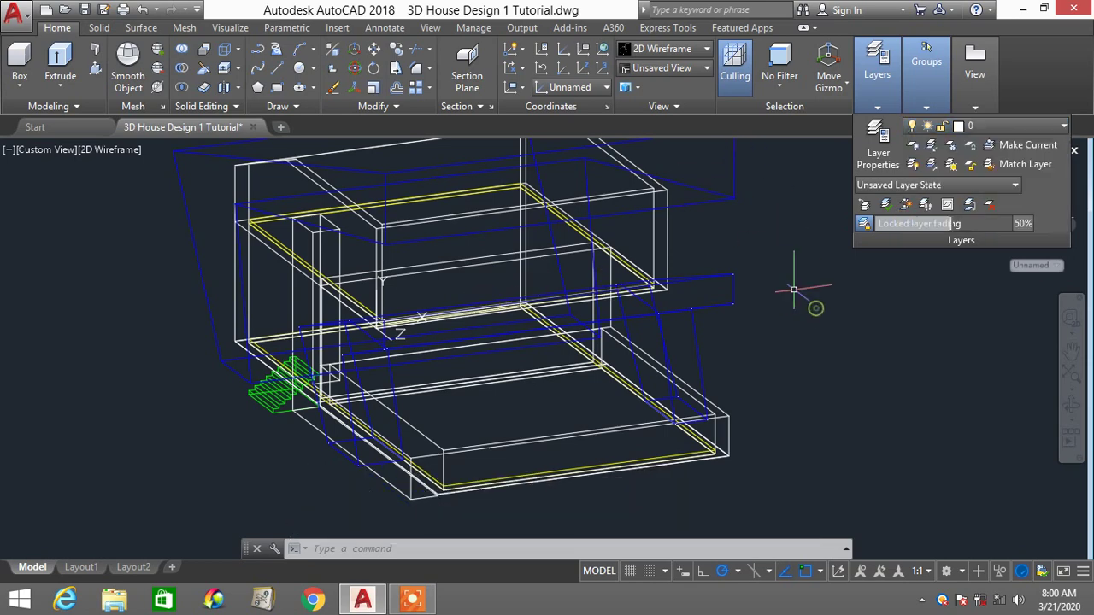
click(681, 56)
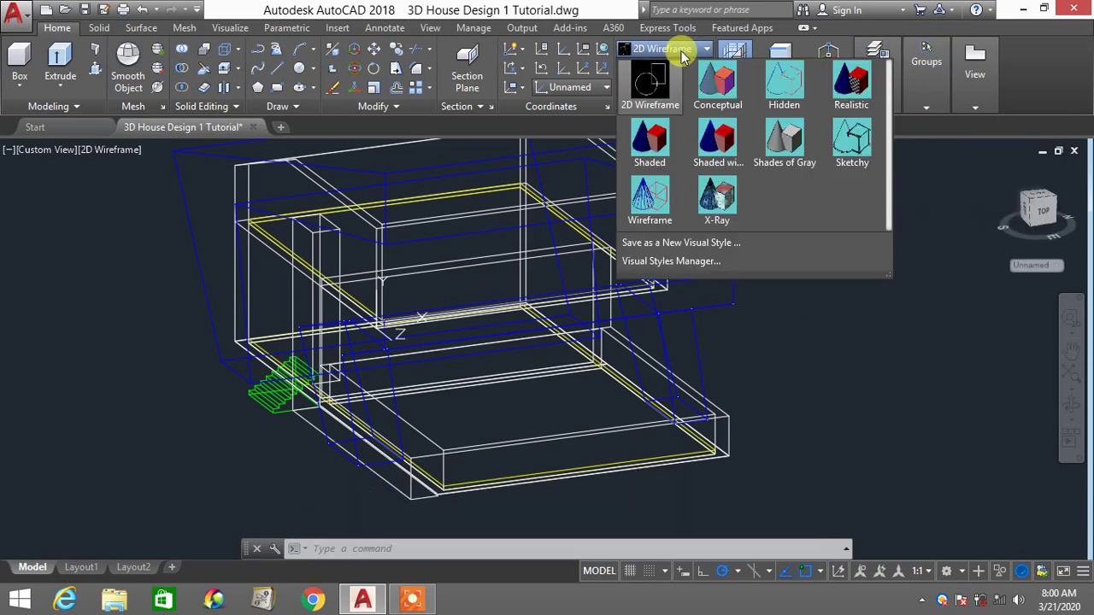
click(712, 135)
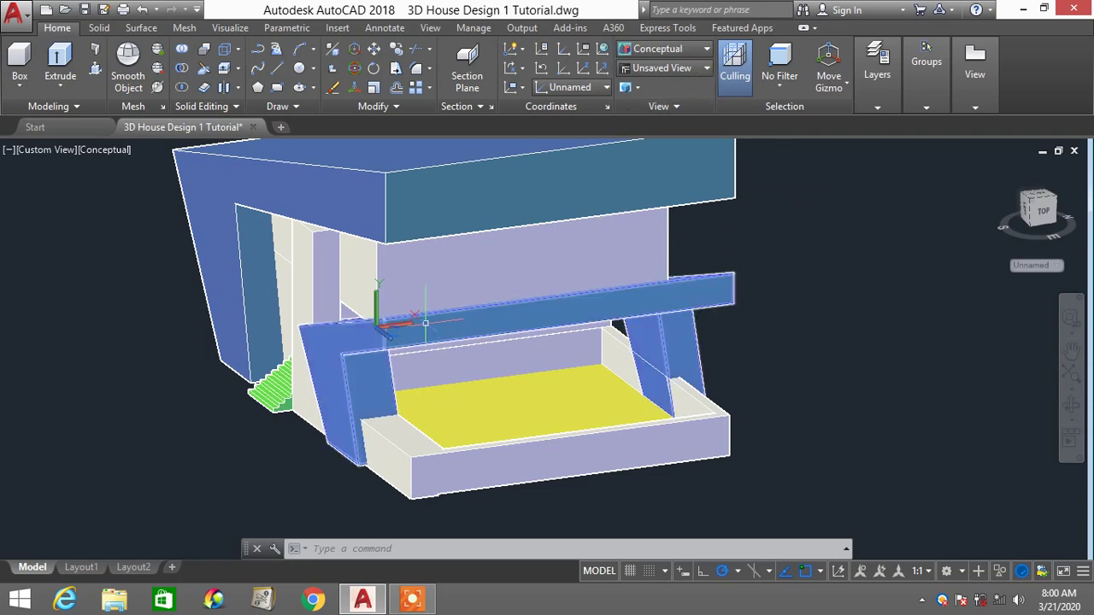
shift+middle_drag(440, 313, 430, 273)
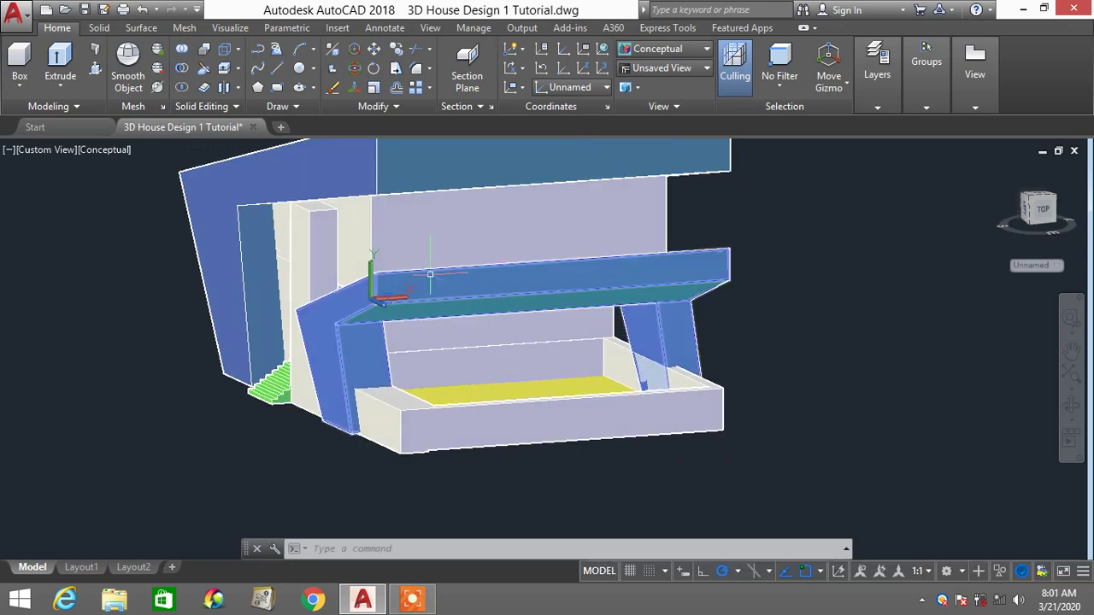
With object snap off, draw a wide rectangle on the upper storey's front wall, inset from the wall edges
text(REC)
key(Return)
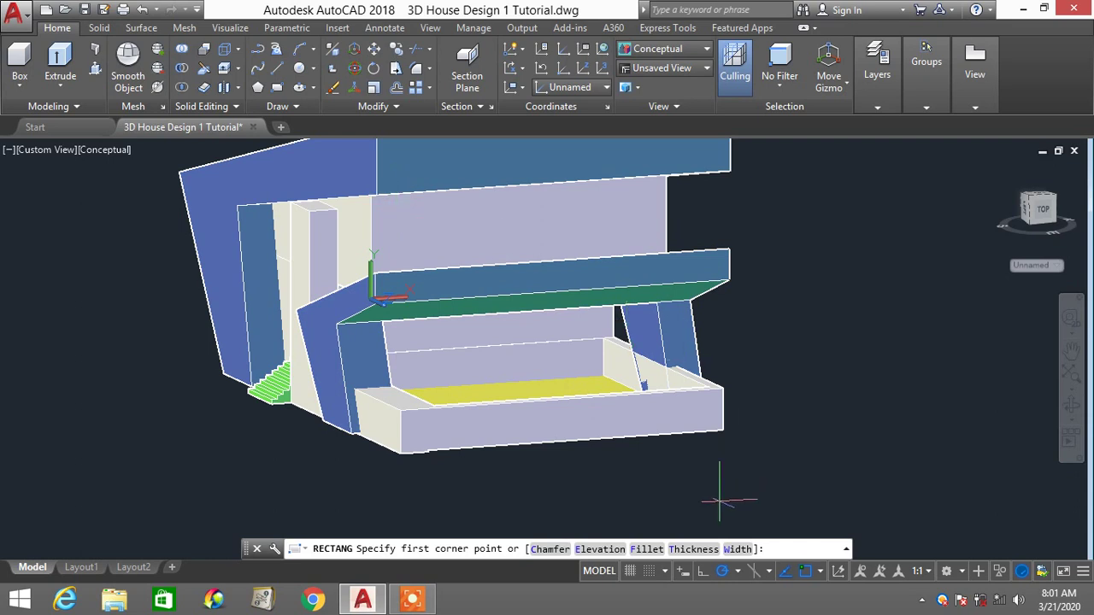
click(805, 572)
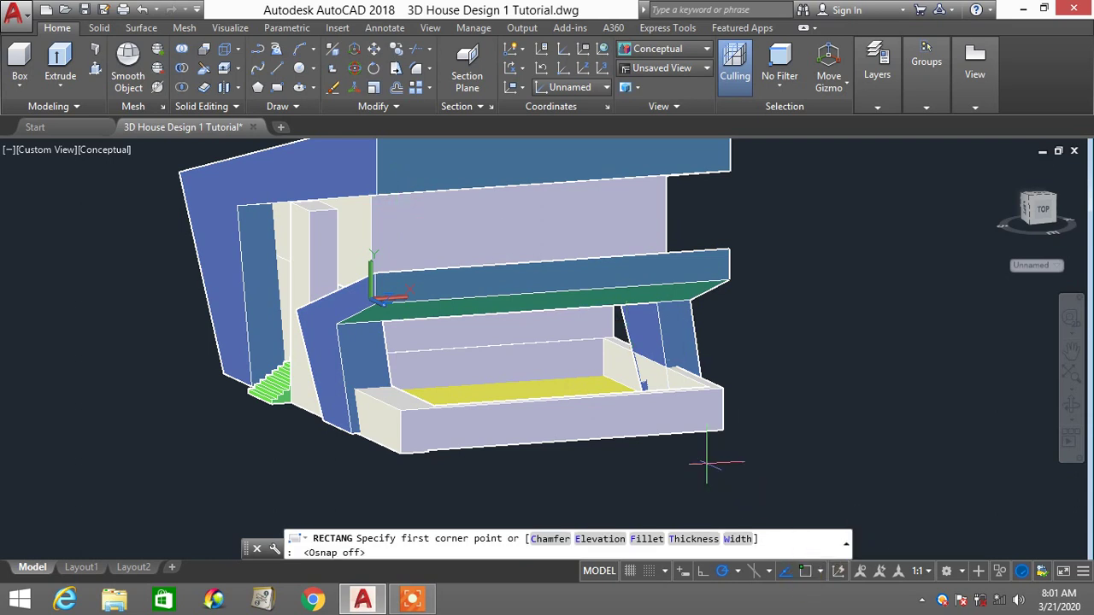
click(398, 217)
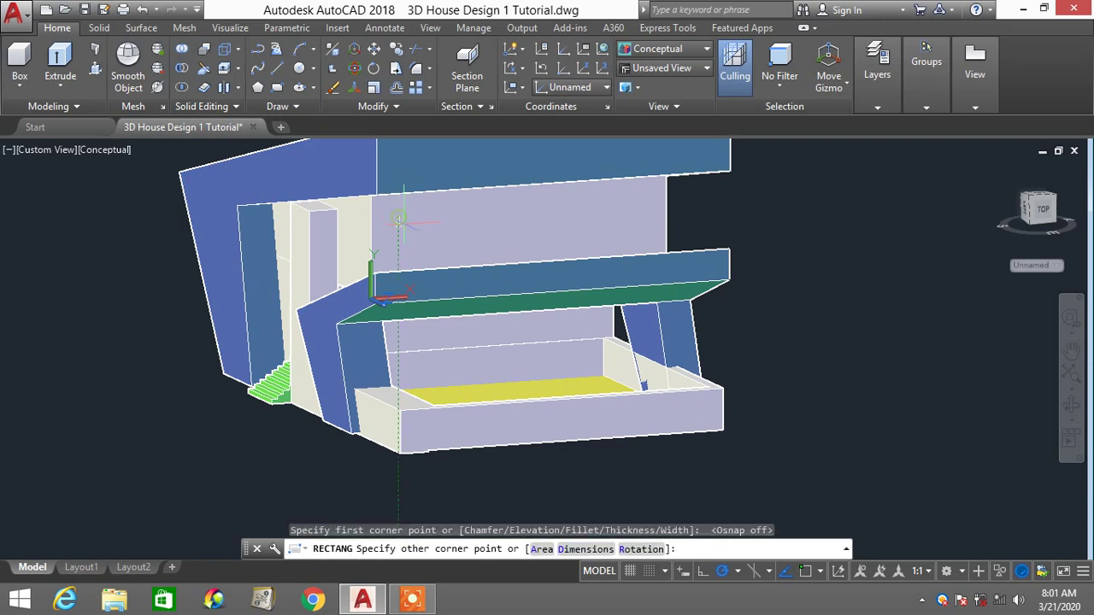
click(645, 255)
key(Escape)
key(Escape)
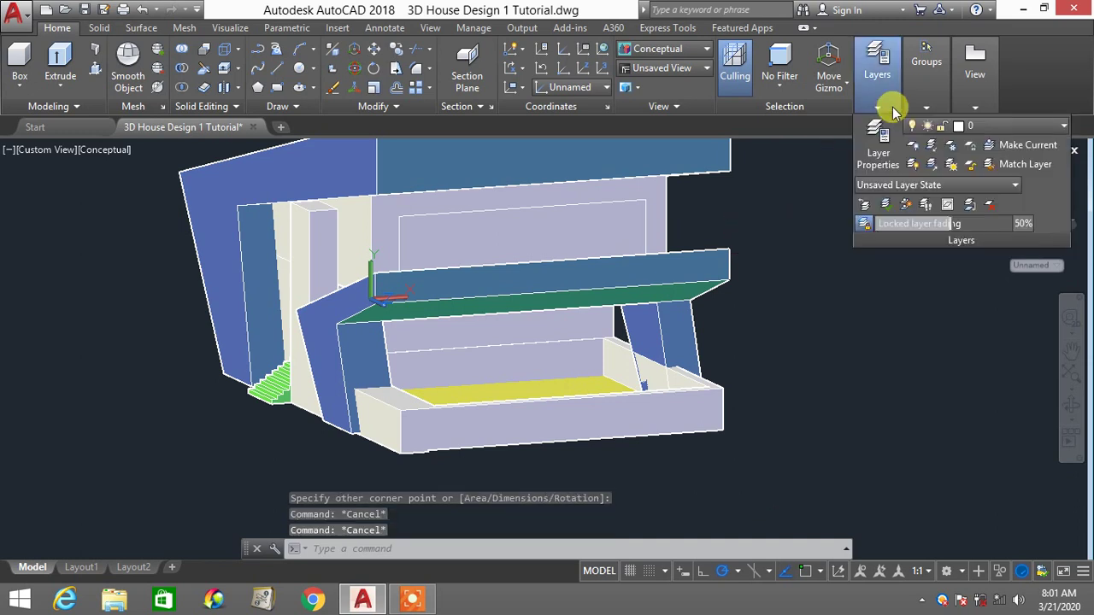
Turn off the ROOF1 layer and set the visual style to 2D Wireframe
mouse_move(907, 102)
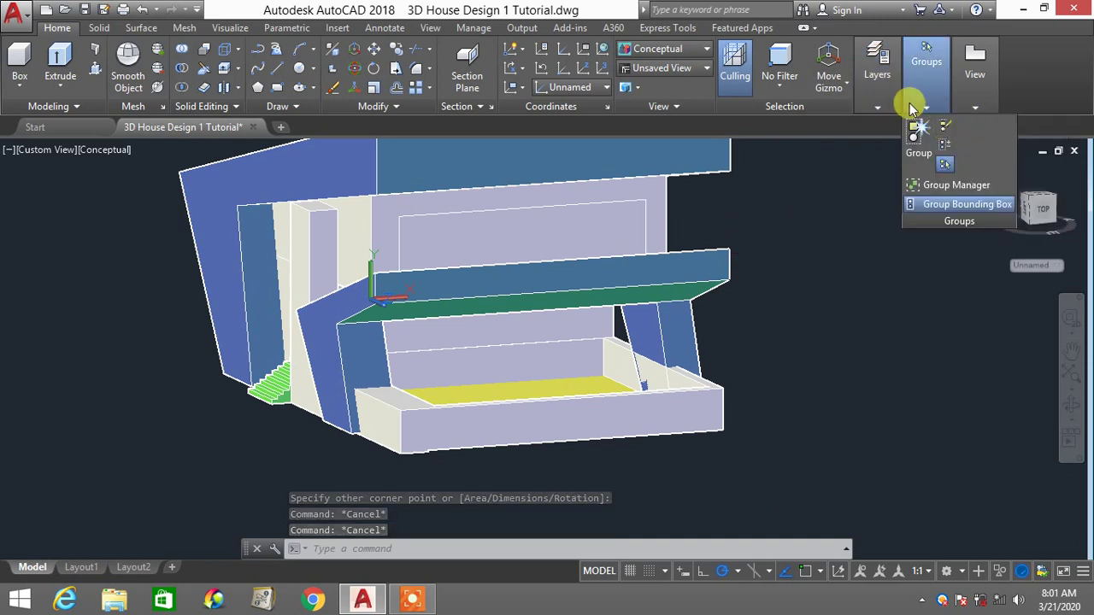
click(1027, 130)
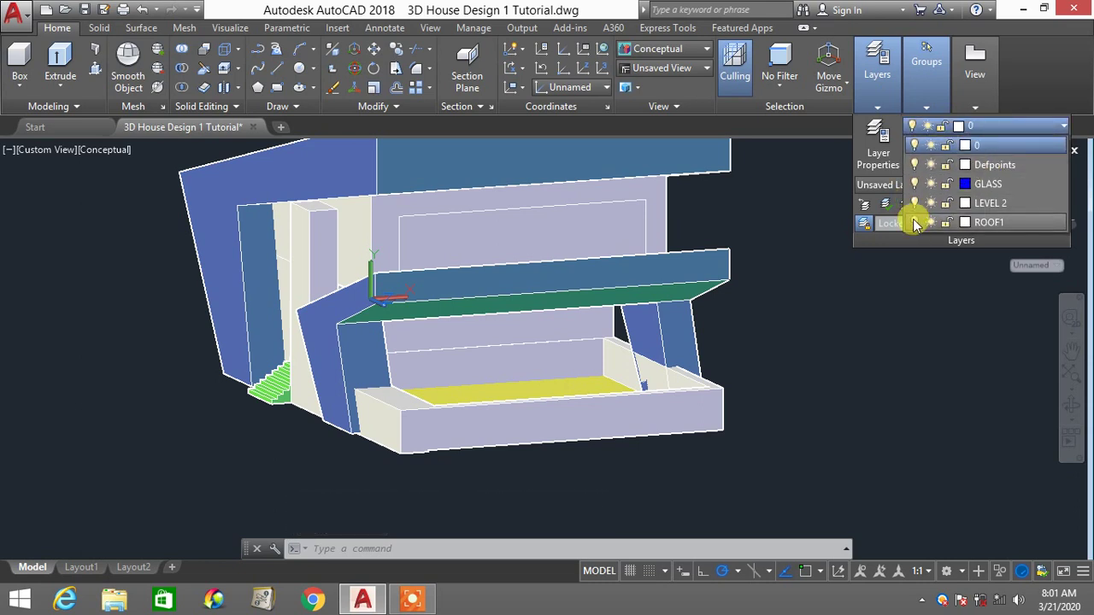
click(914, 222)
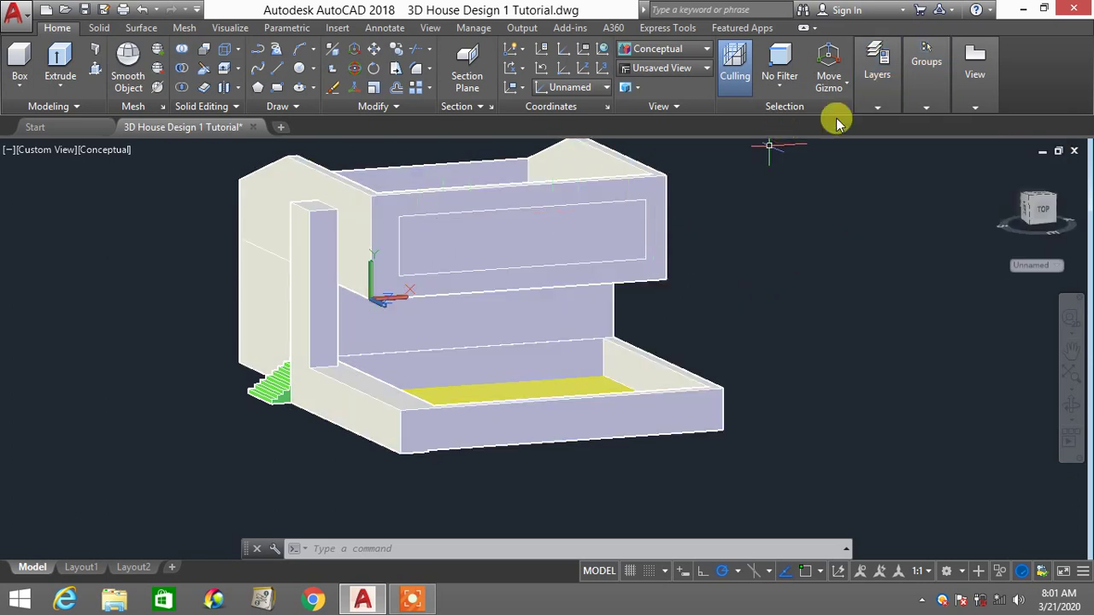
click(658, 53)
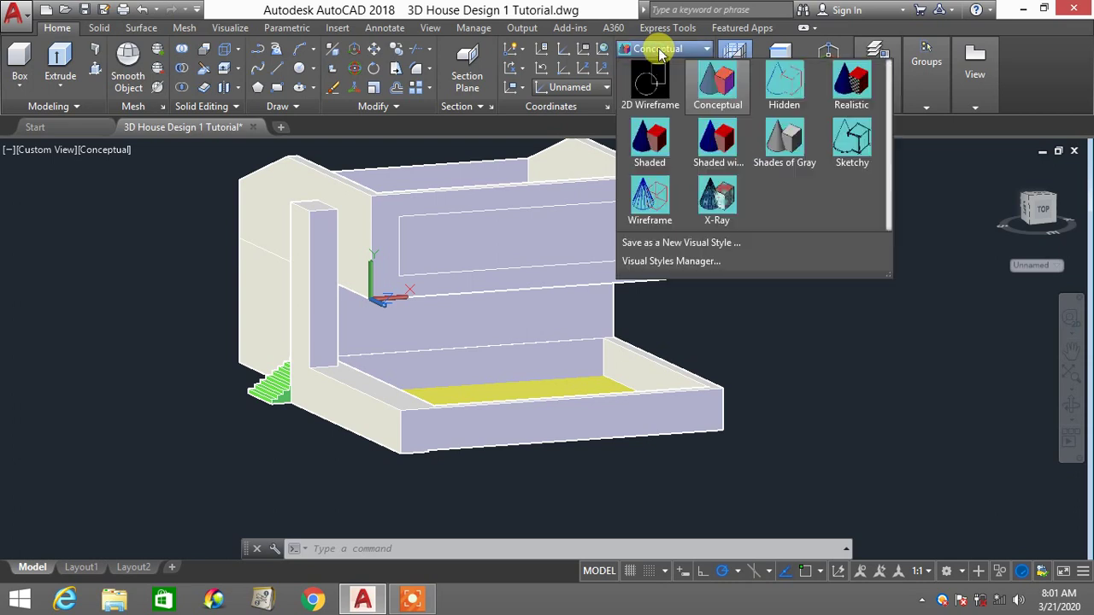
click(649, 115)
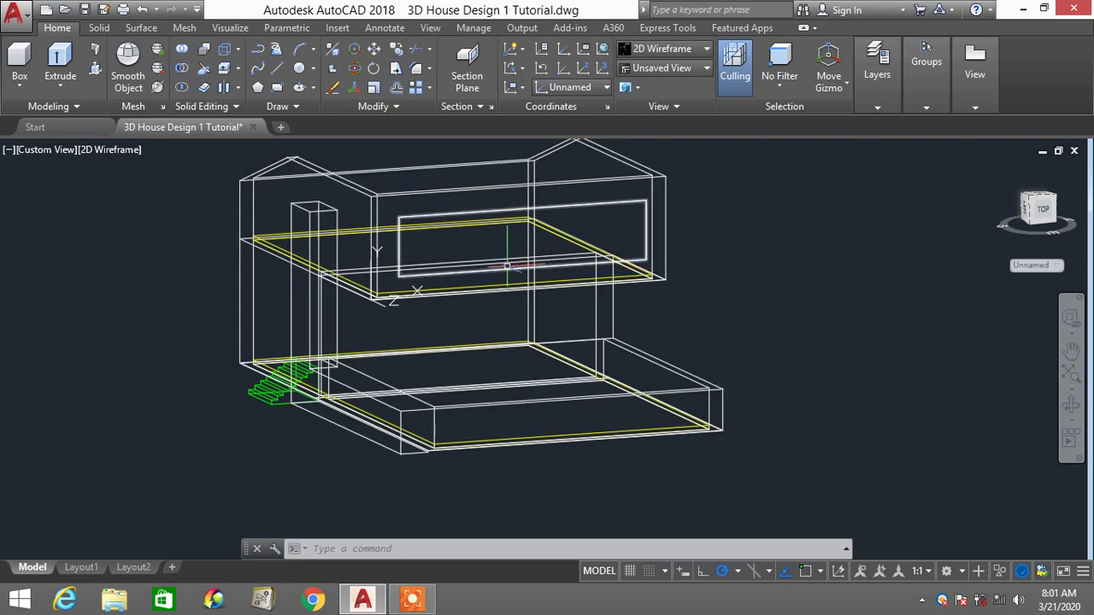
Presspull the rectangle on the upper storey's front wall back into the house to cut the window opening
text(p)
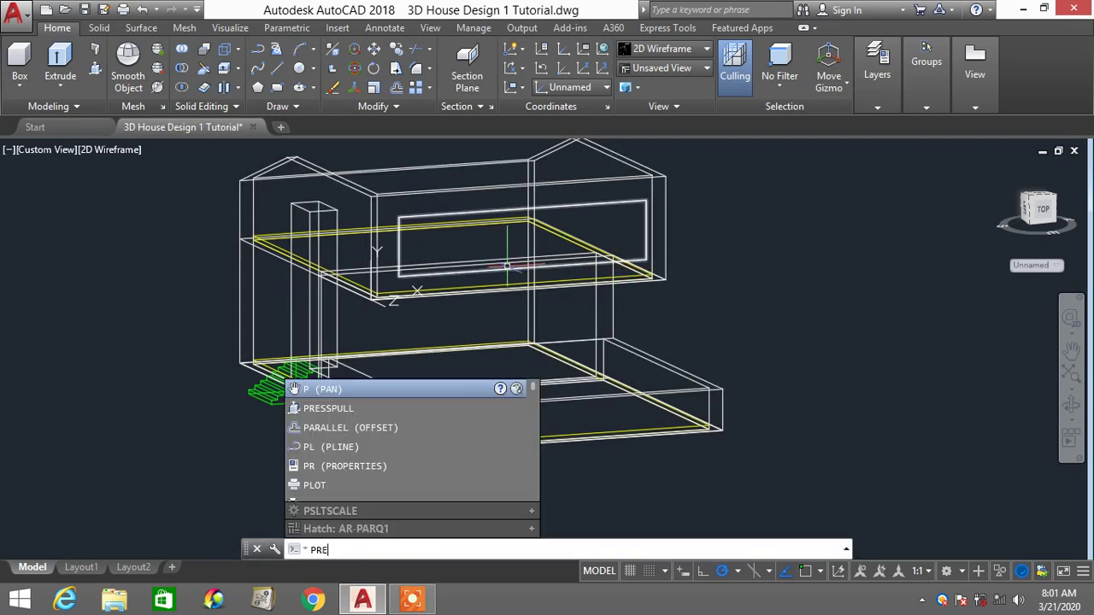
text(ress)
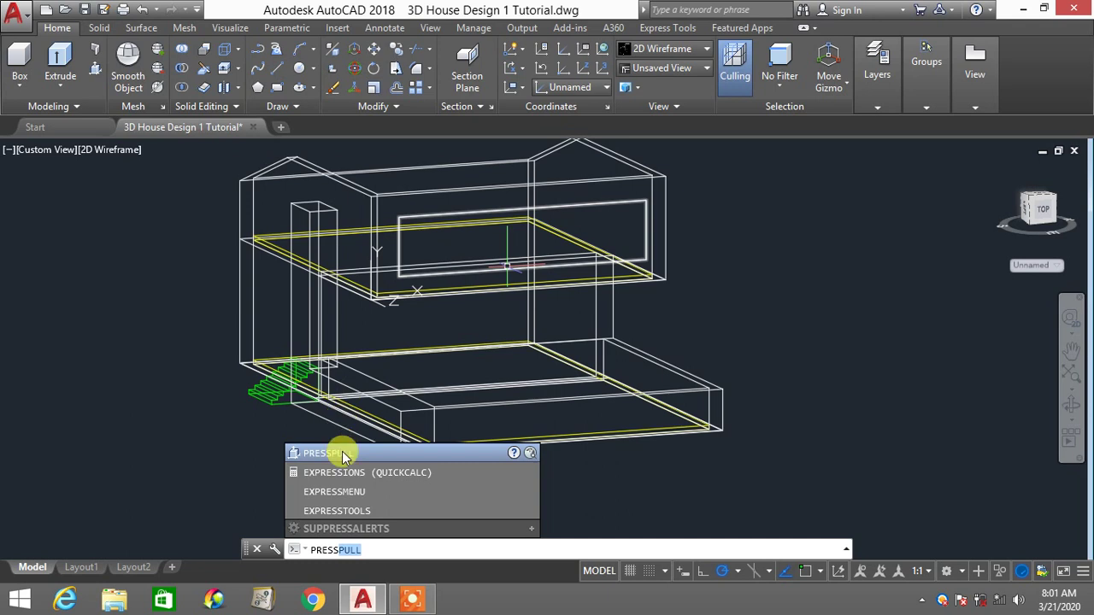
click(343, 454)
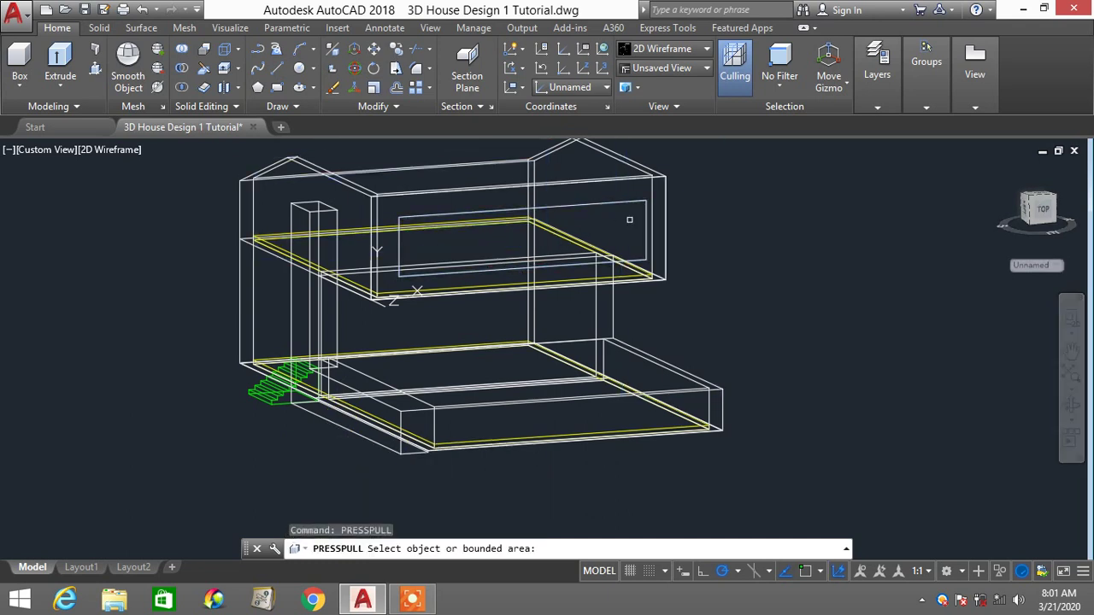
scroll(630, 225, up, 2)
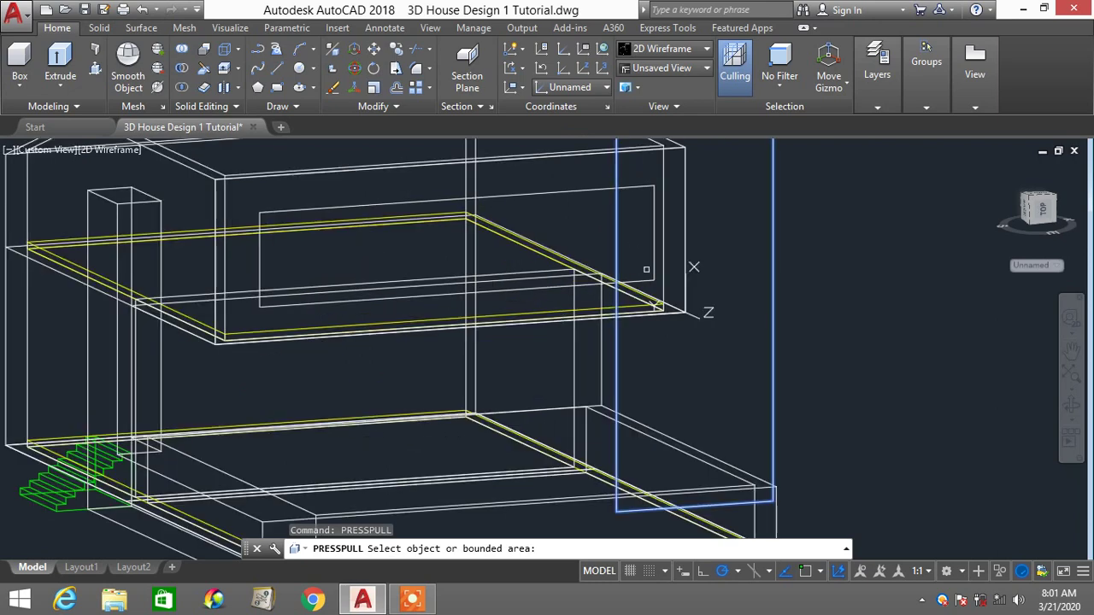
scroll(646, 269, down, 2)
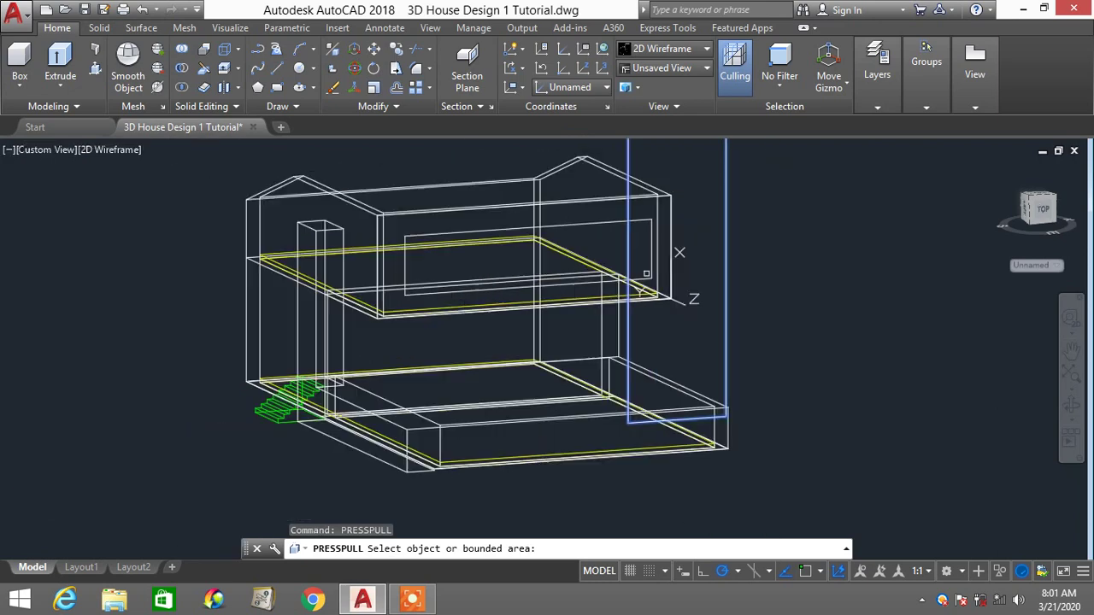
click(449, 268)
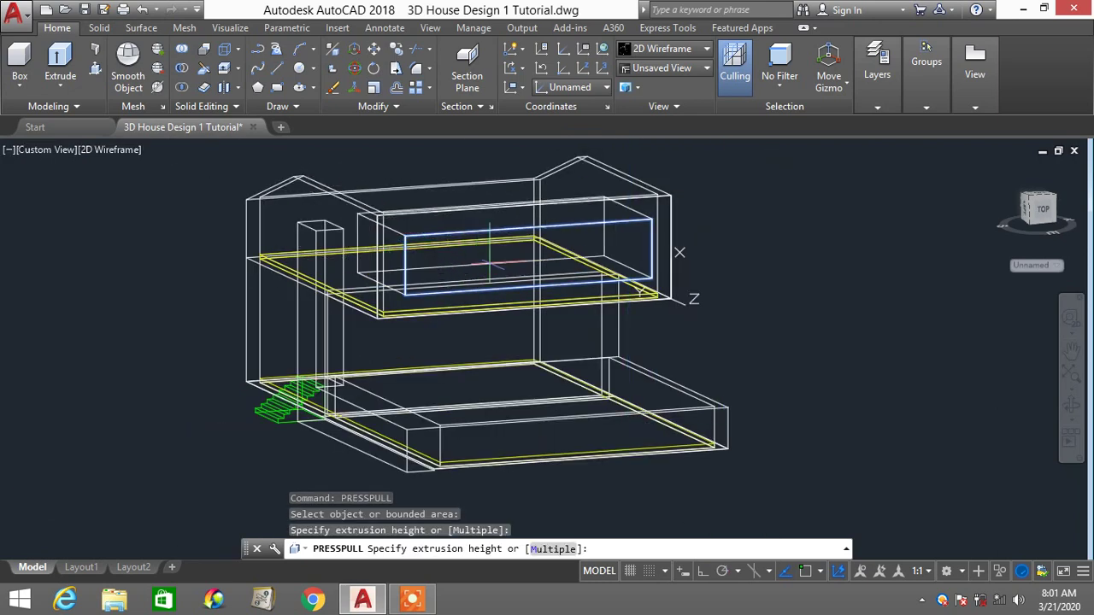
click(377, 179)
key(Return)
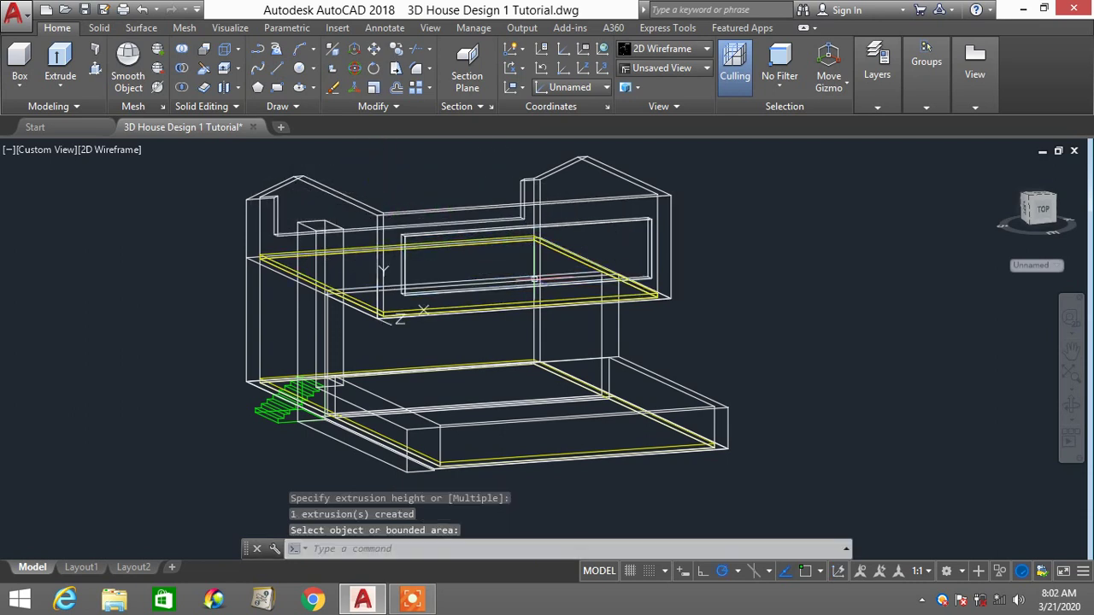
key(Escape)
key(Escape)
Set the visual style to Conceptual
click(885, 90)
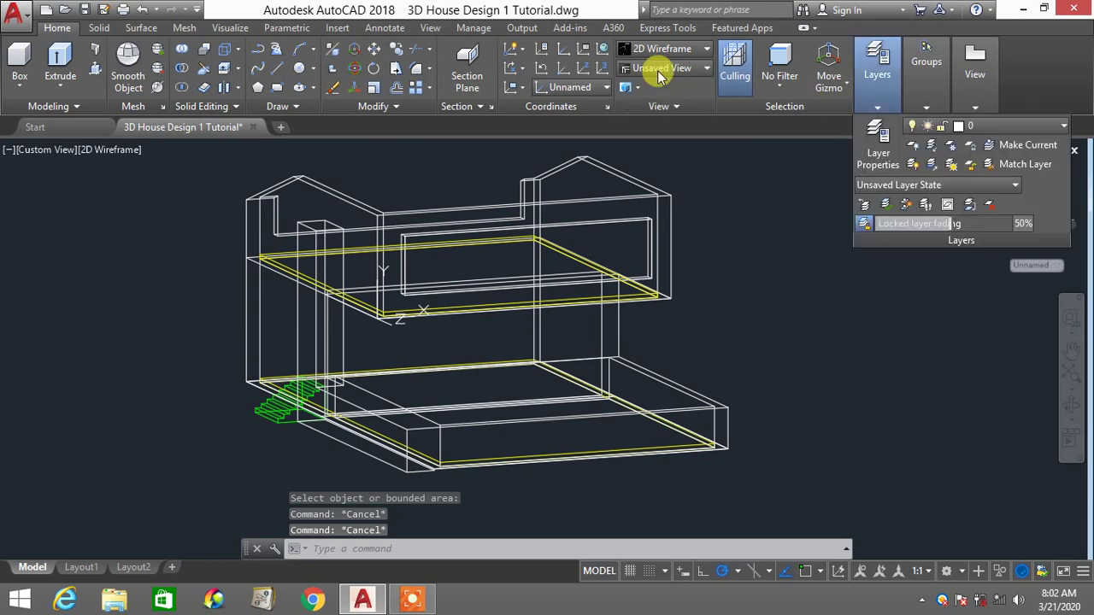
click(663, 49)
click(709, 91)
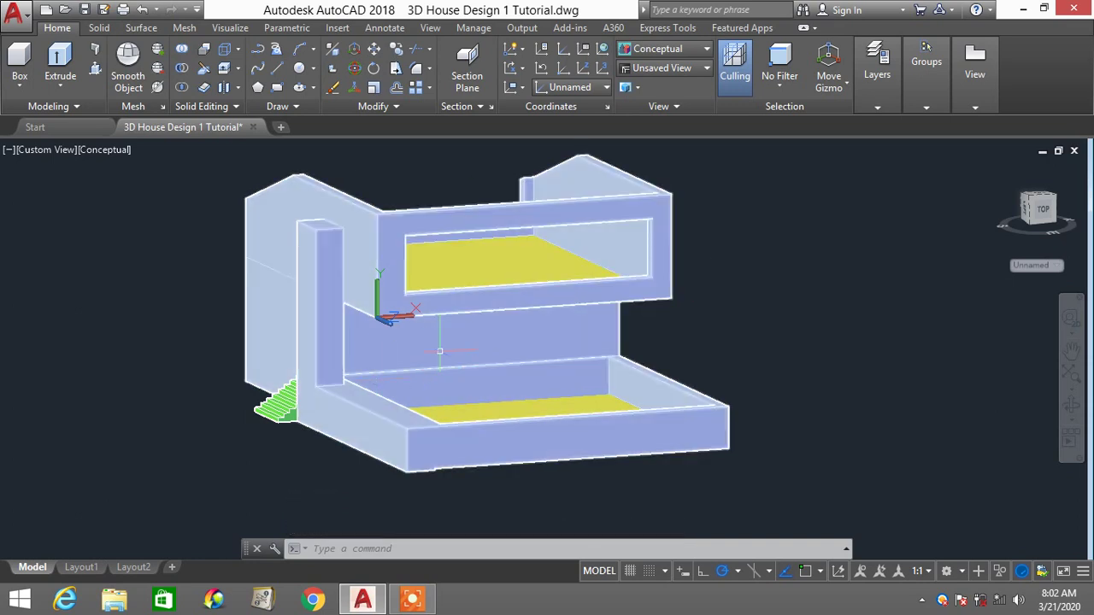
With object snap on, align the UCS with the lower storey's front wall: origin at the inner parapet corner, X along the parapet edge, Y upward
scroll(428, 352, up, 2)
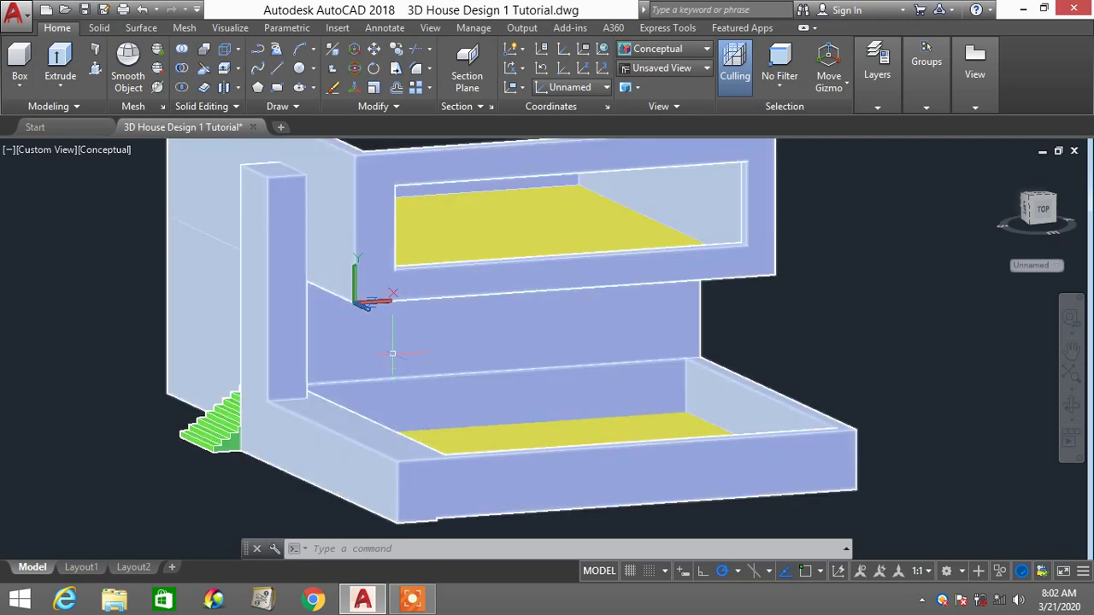
shift+middle_drag(392, 353, 342, 356)
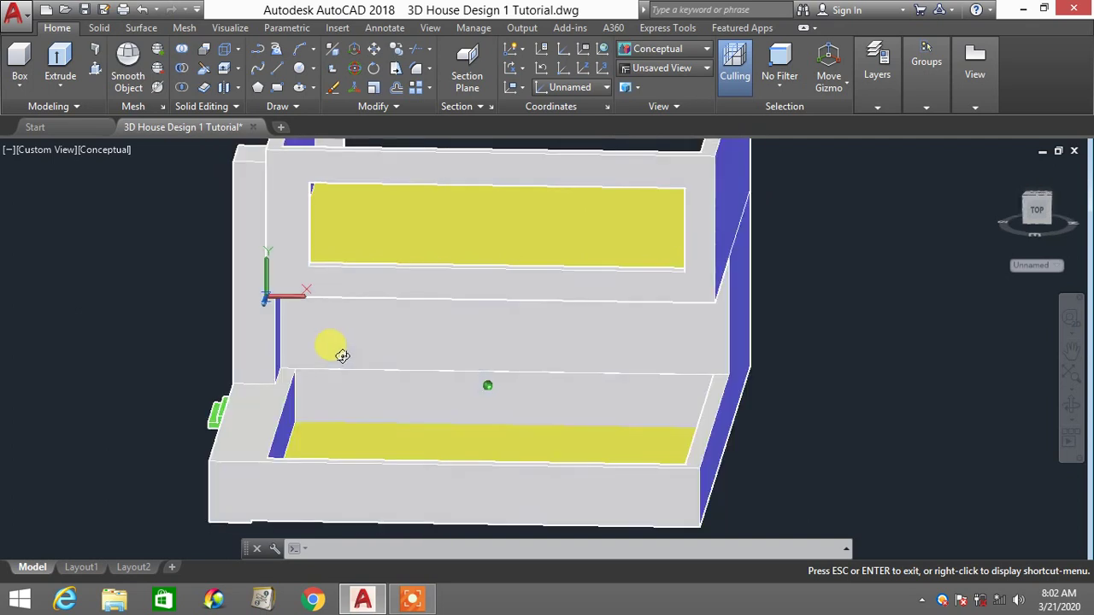
key(Escape)
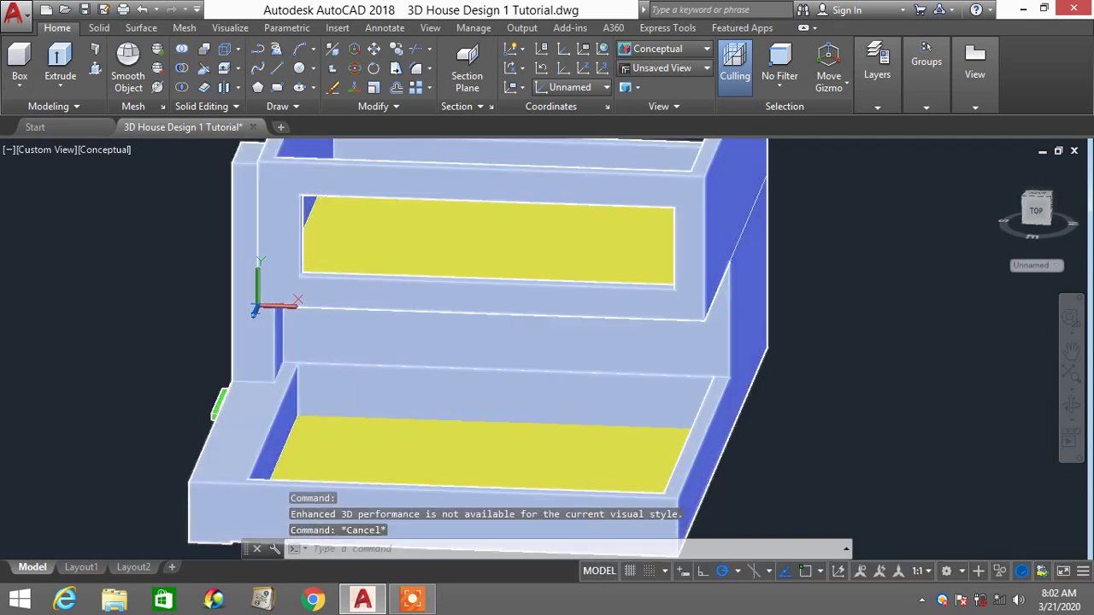
text(ucs)
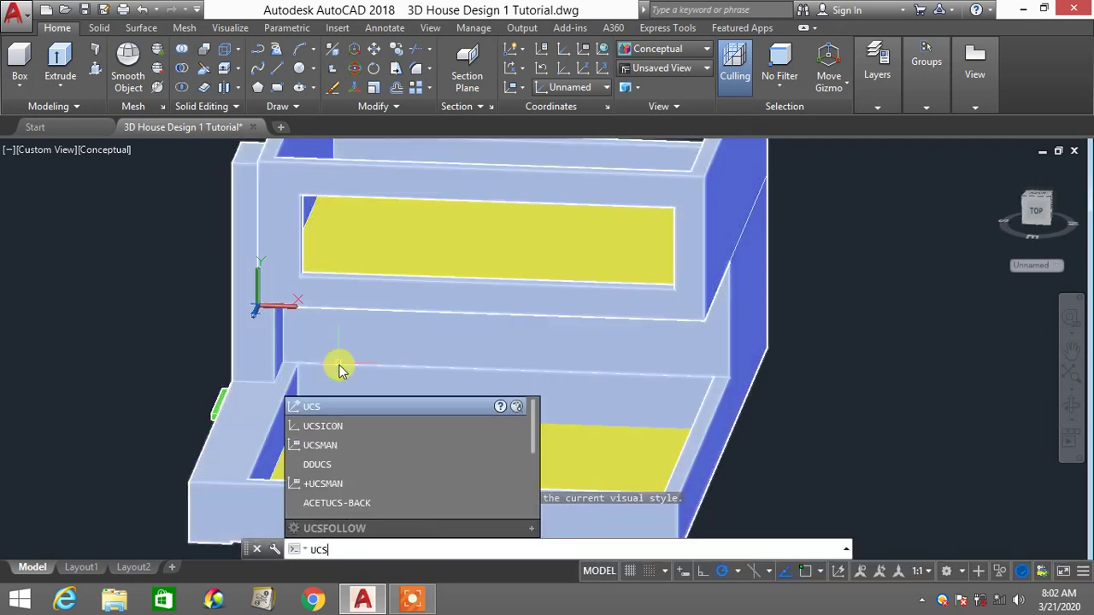
key(Return)
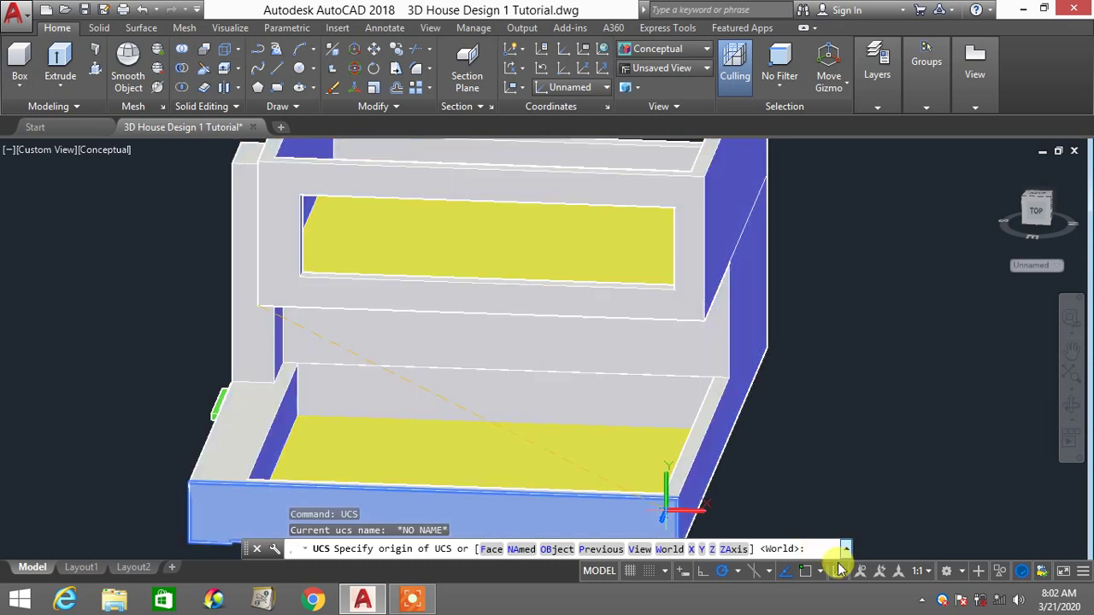
key(F3)
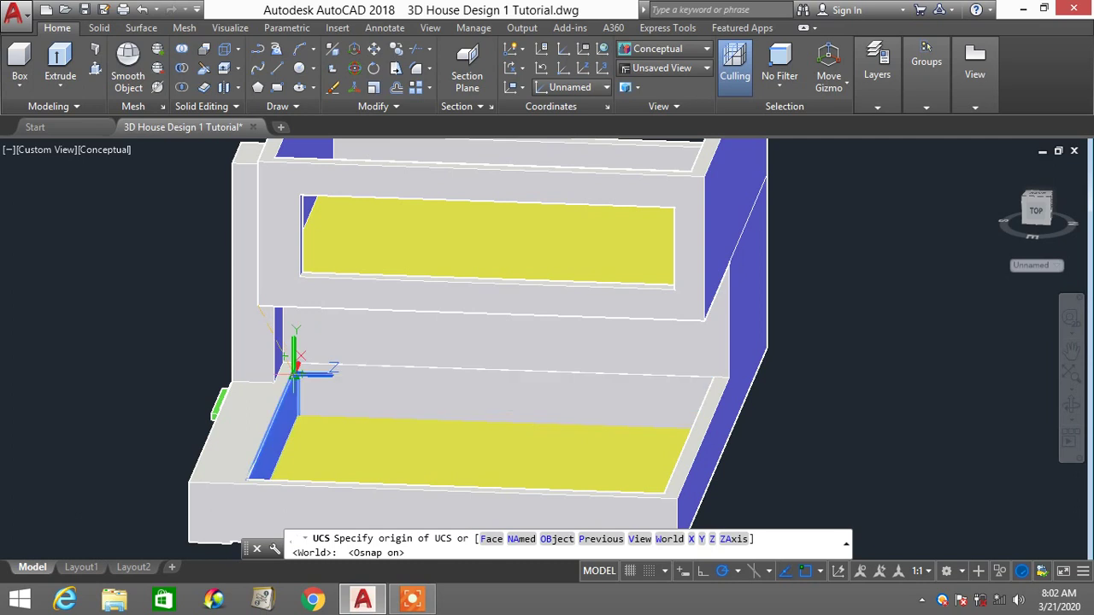
scroll(299, 369, up, 2)
scroll(298, 365, up, 1)
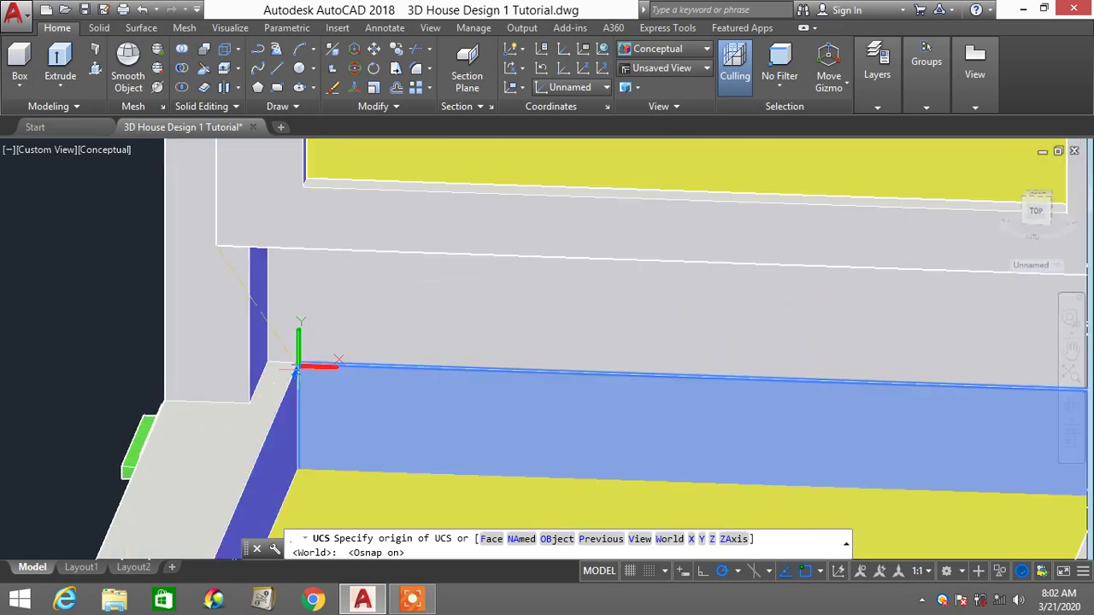
click(297, 366)
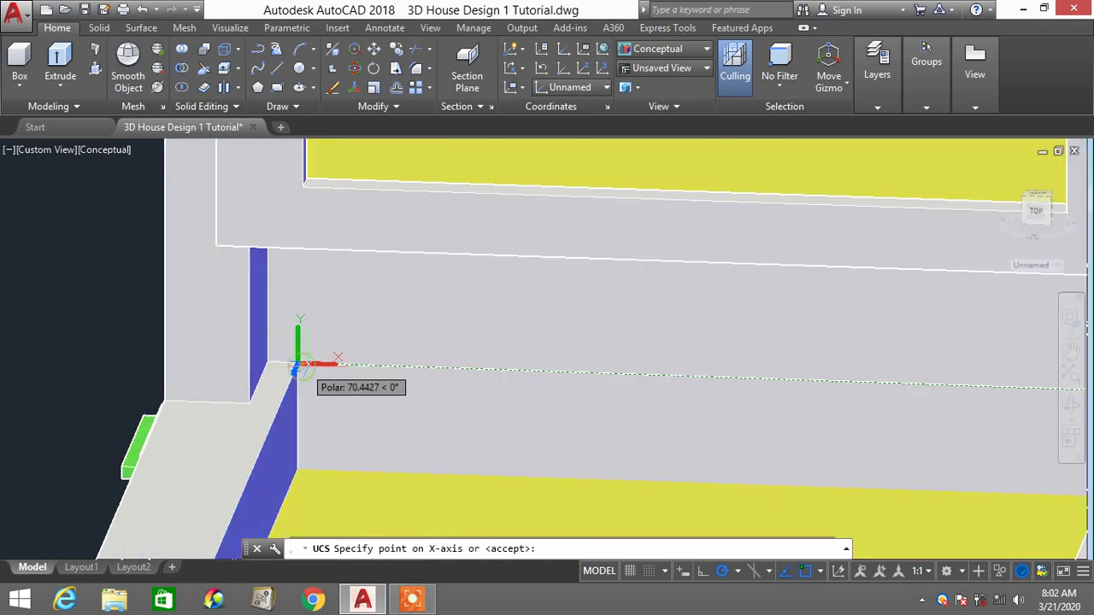
click(386, 370)
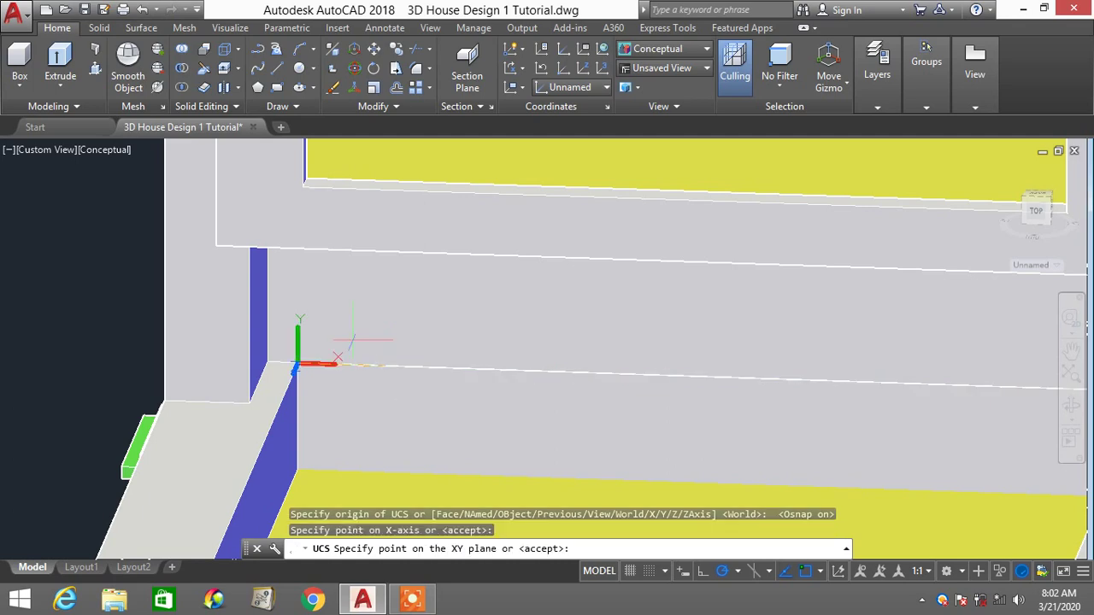
click(298, 304)
scroll(298, 303, down, 3)
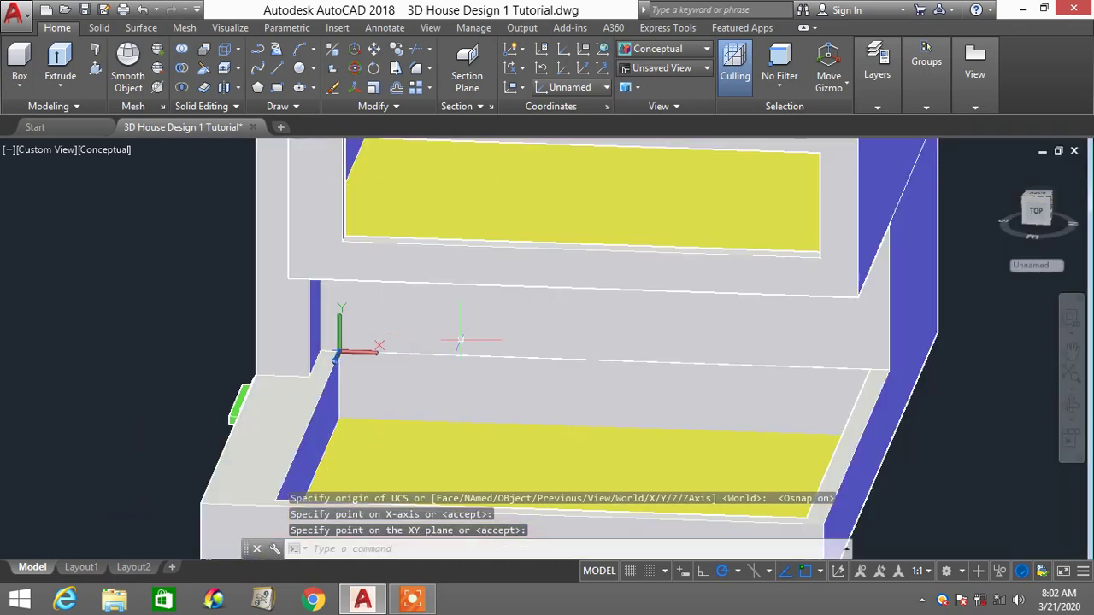
Draw a wide rectangle on the lower storey's front wall, rising from the parapet-level edge and inset from the wall's sides and top
shift+middle_drag(459, 340, 496, 303)
text(REC)
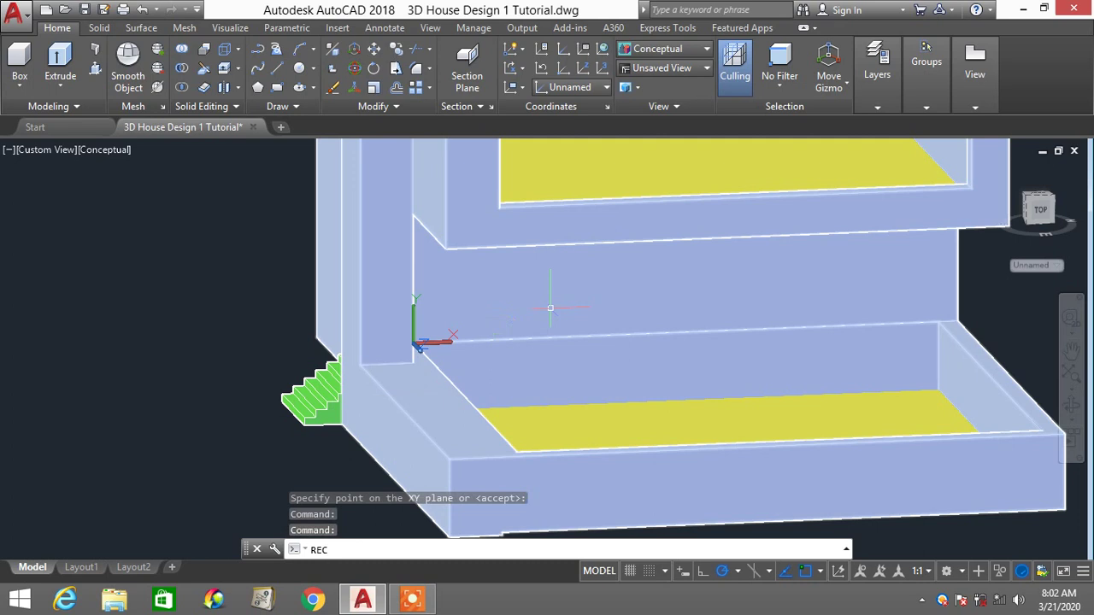
key(Return)
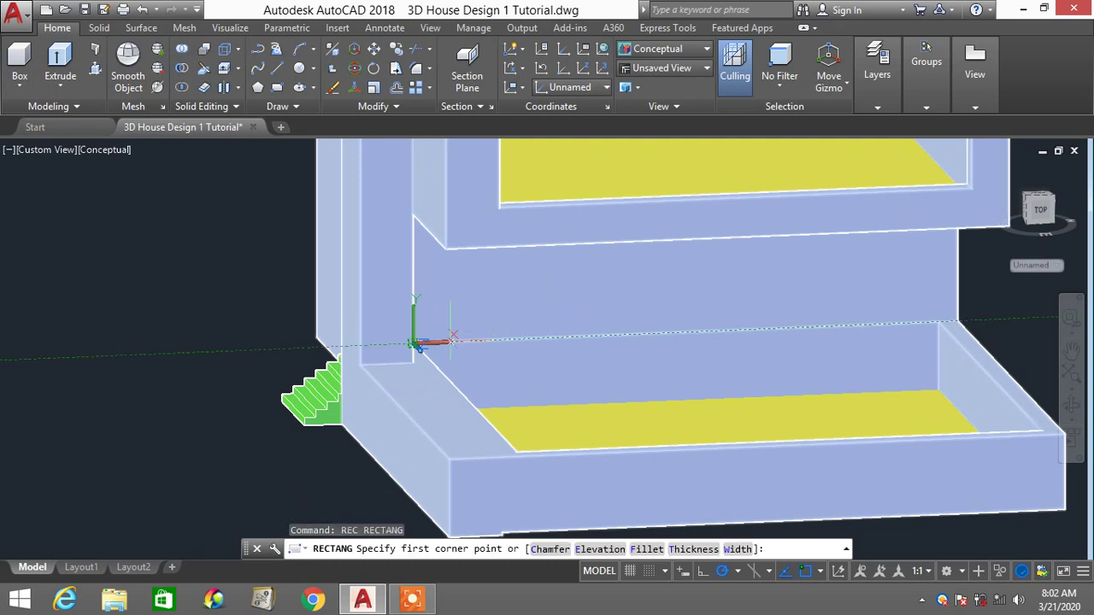
click(450, 339)
scroll(451, 339, down, 3)
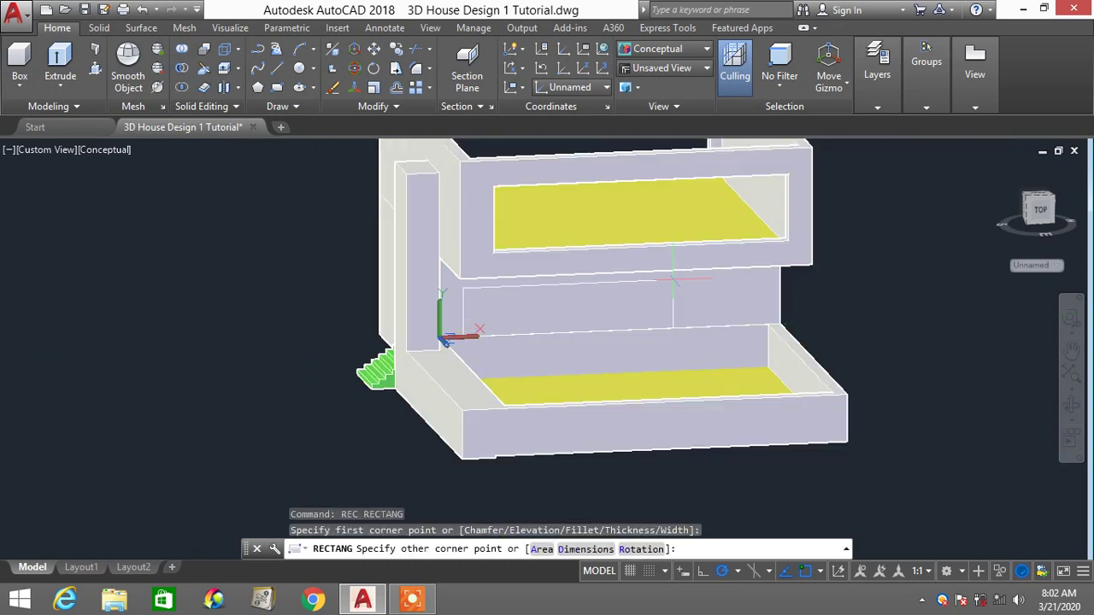
mouse_move(658, 259)
shift+middle_down()
mouse_move(664, 247)
mouse_move(670, 255)
shift+middle_up()
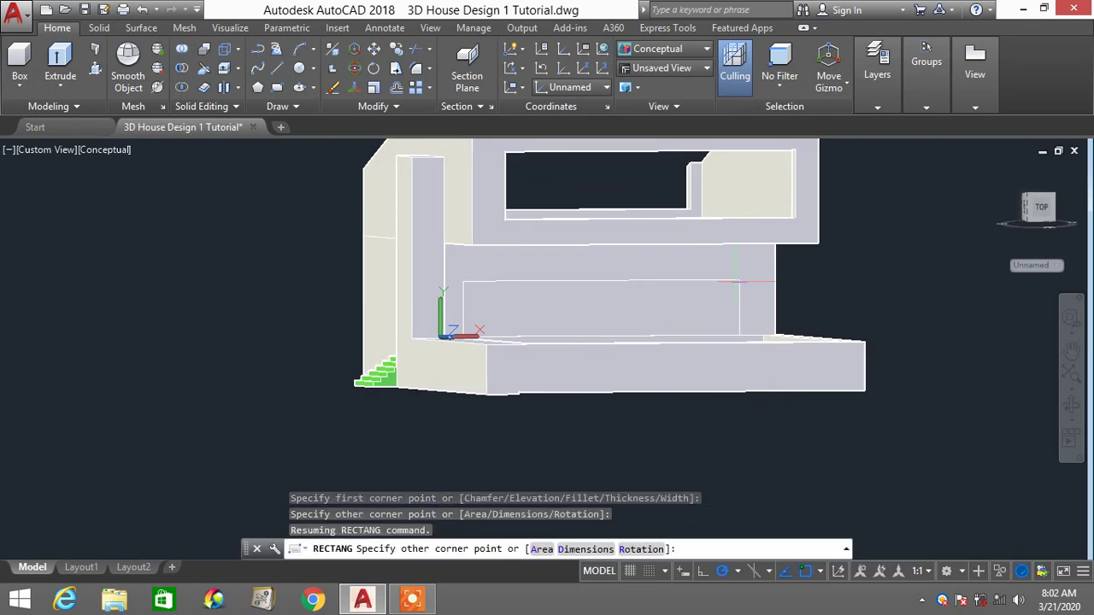
click(739, 265)
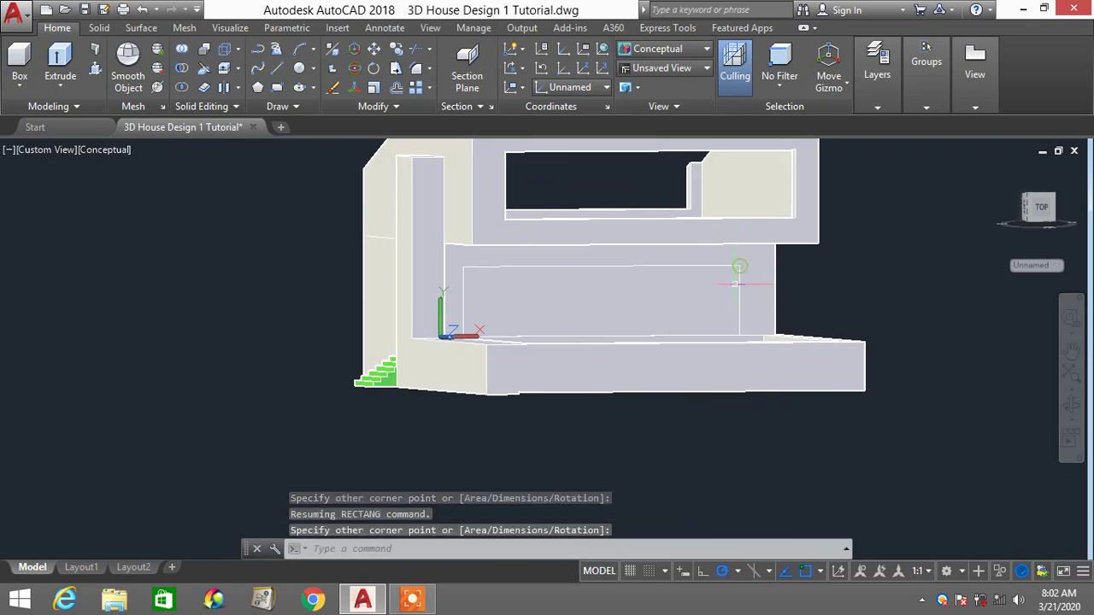
In 2D Wireframe, presspull the lower storey's rectangle back into the house to cut the opening in its front wall
click(675, 50)
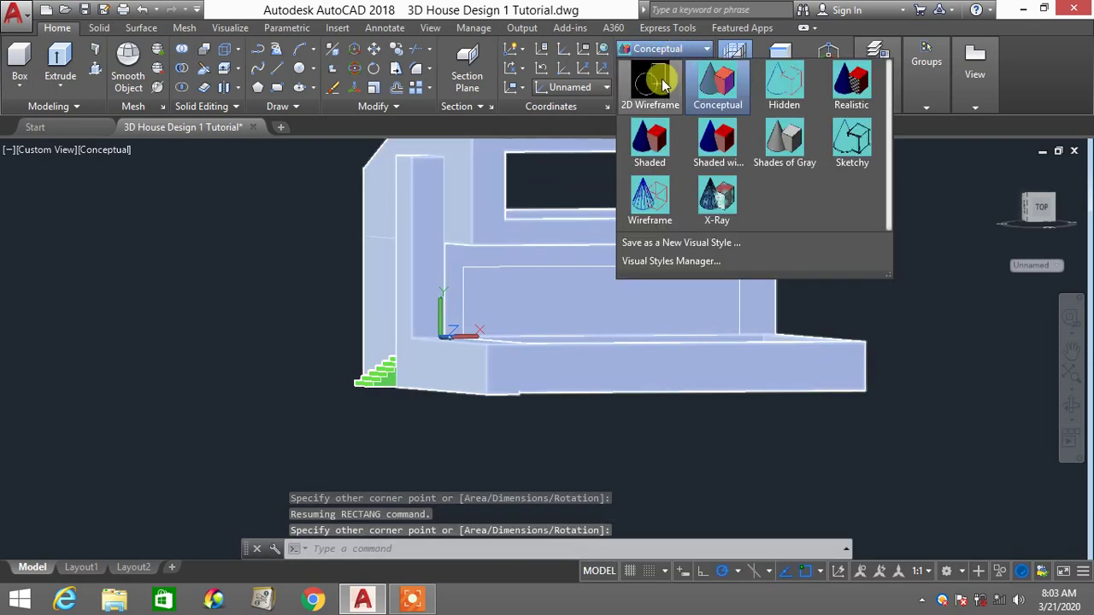
click(654, 83)
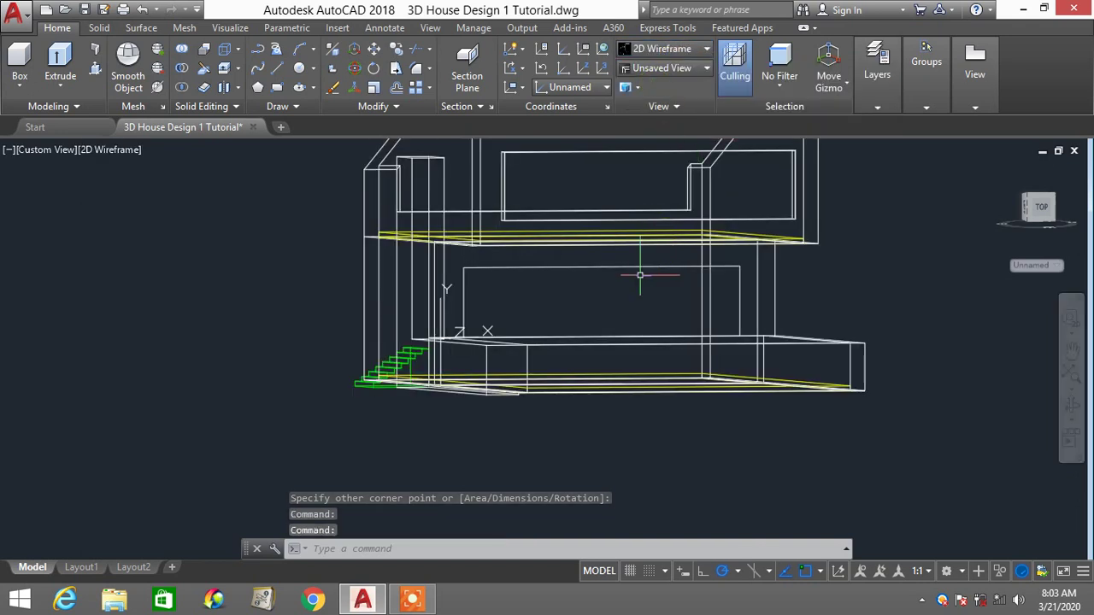
text(PRESSPULL)
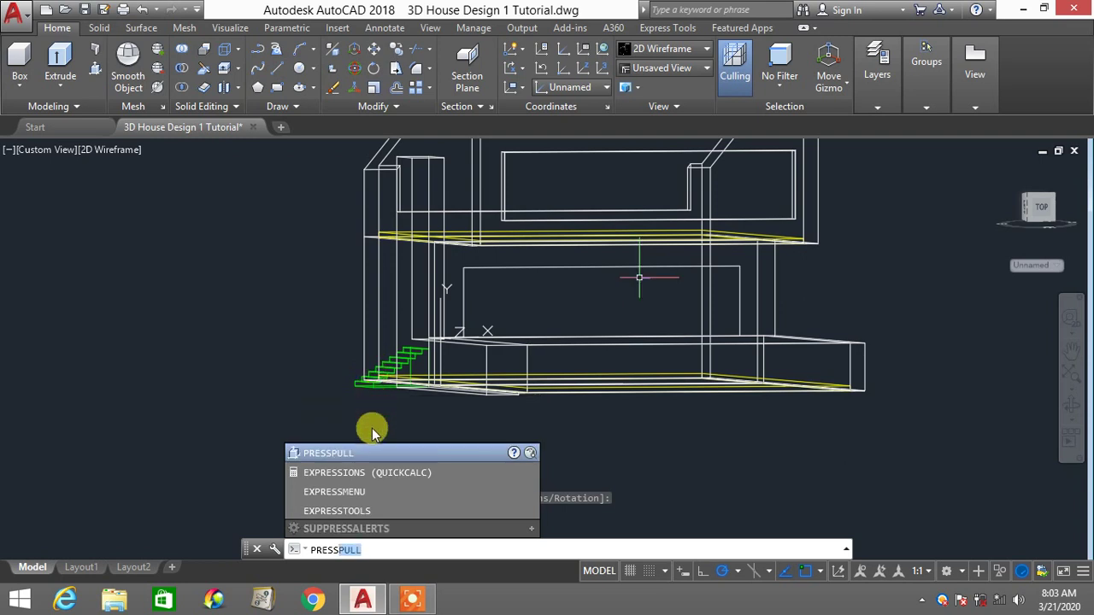
click(361, 384)
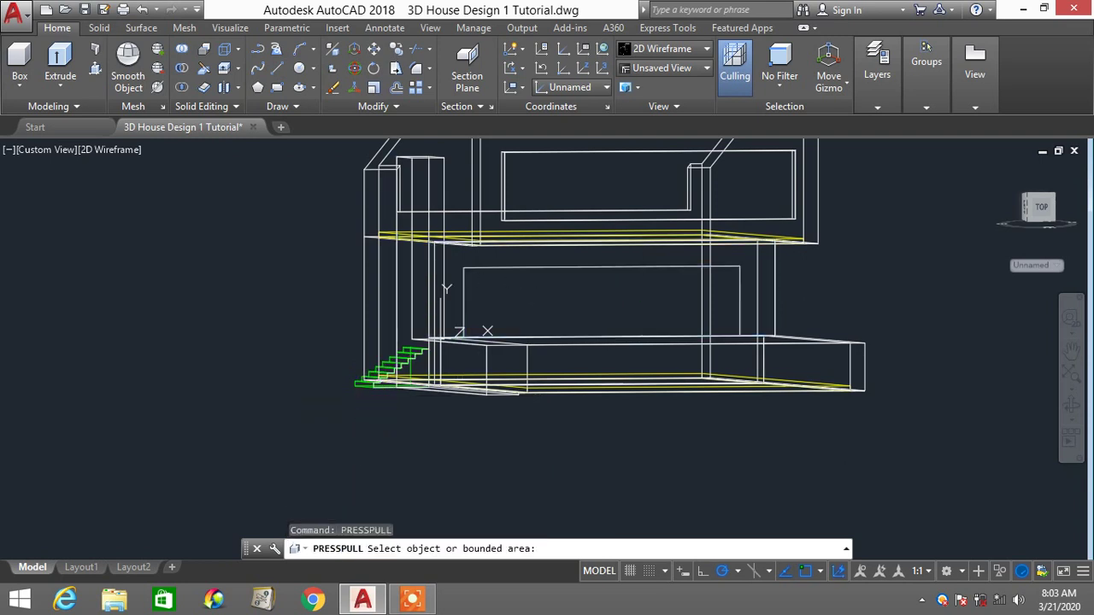
middle_drag(552, 305, 524, 325)
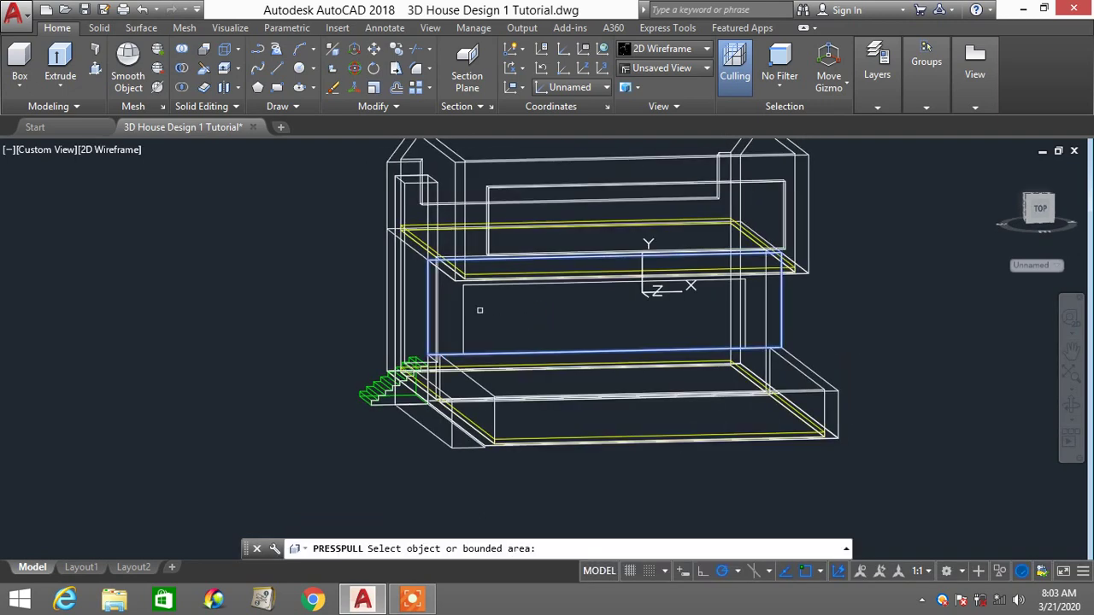
click(741, 305)
click(553, 307)
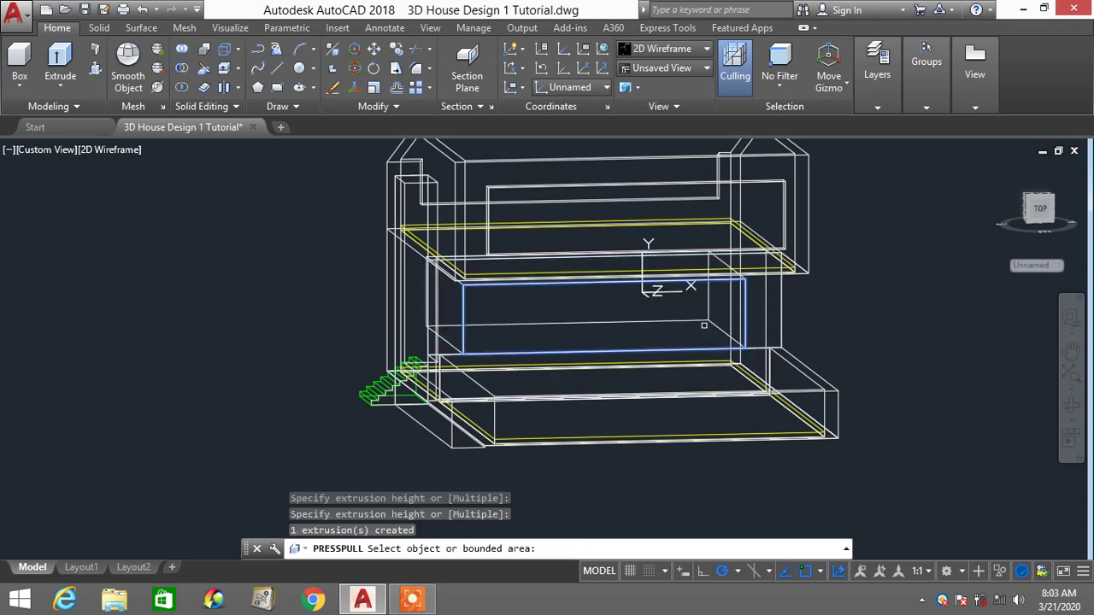
Check the lower storey's front wall in the Conceptual visual style and return to 2D Wireframe
key(Escape)
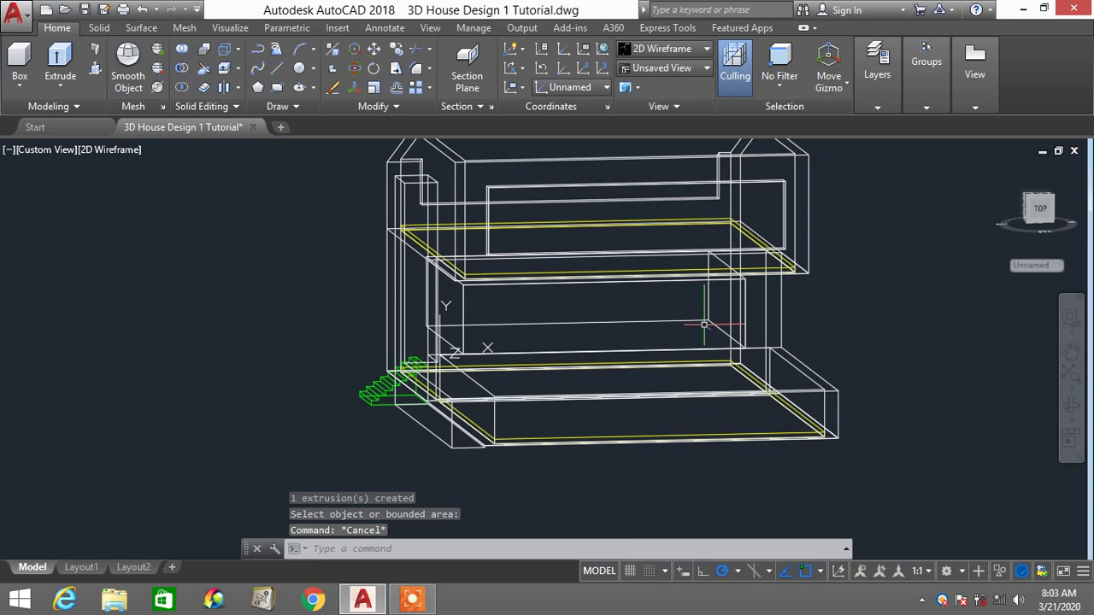
click(664, 48)
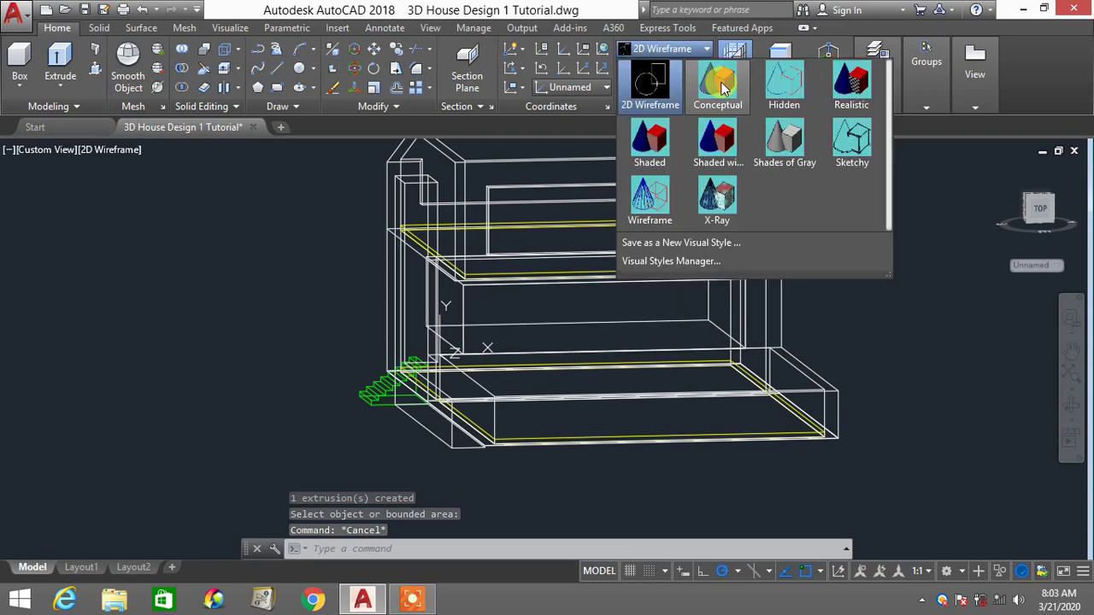
click(721, 86)
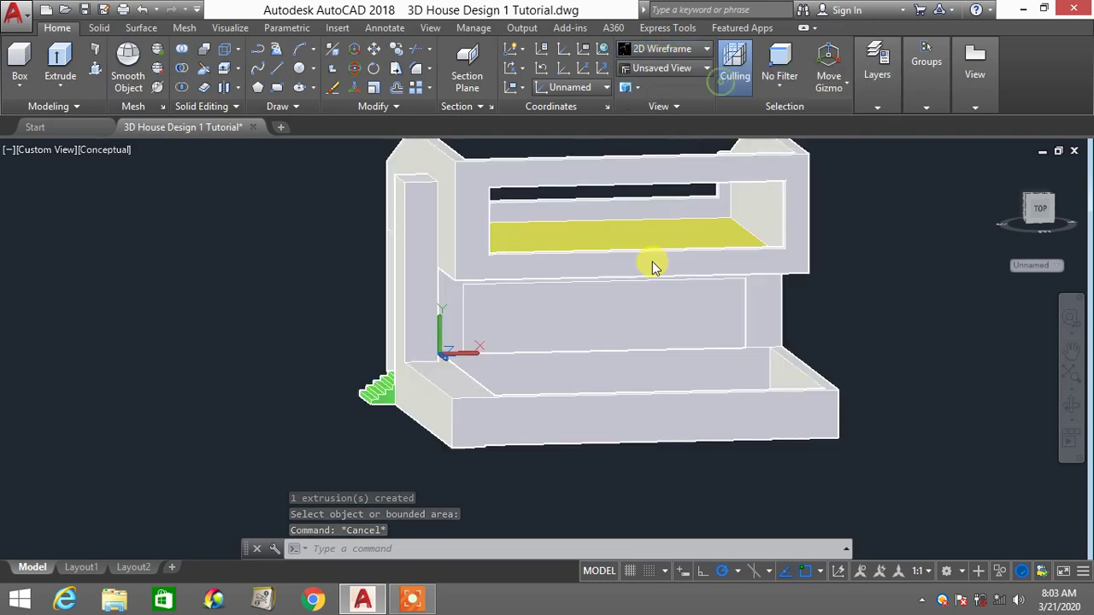
click(655, 52)
click(647, 85)
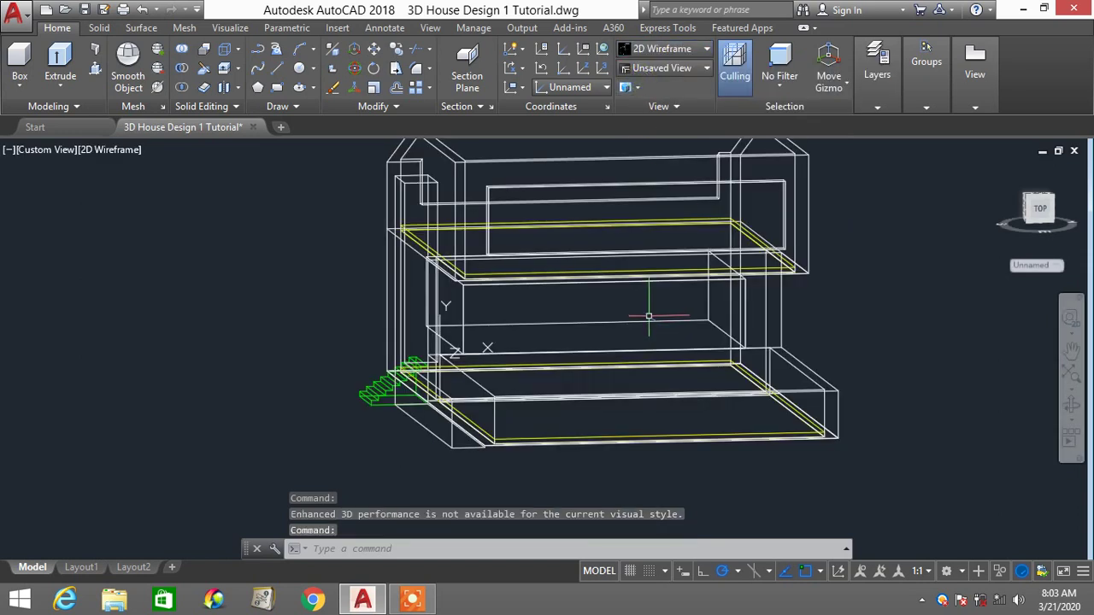
Undo the visual style changes and the presspull of the lower storey's front wall rectangle
key(Return)
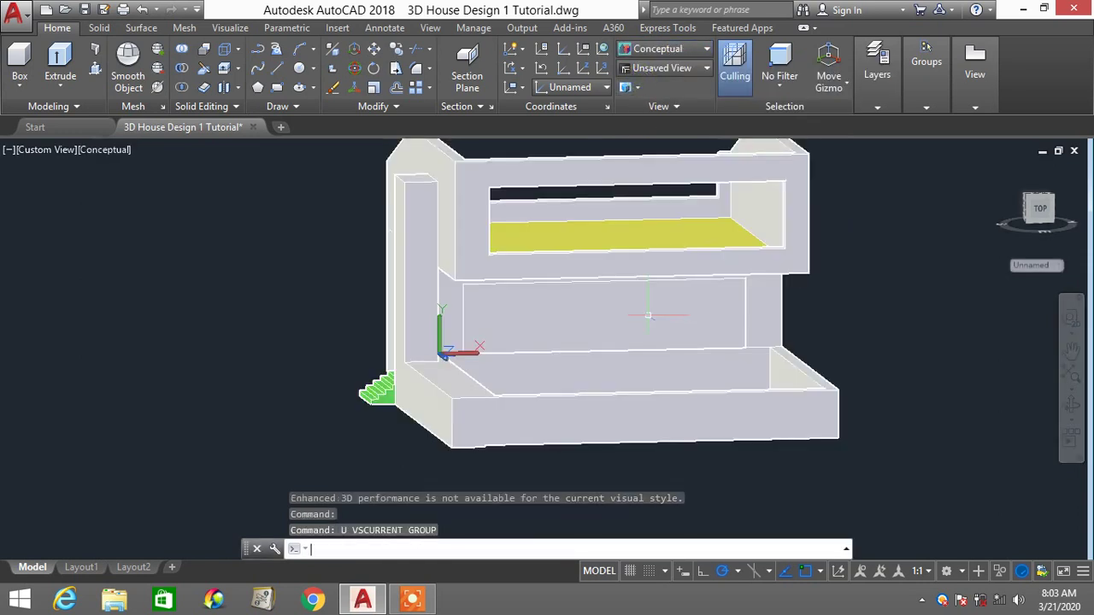
text(u)
key(Return)
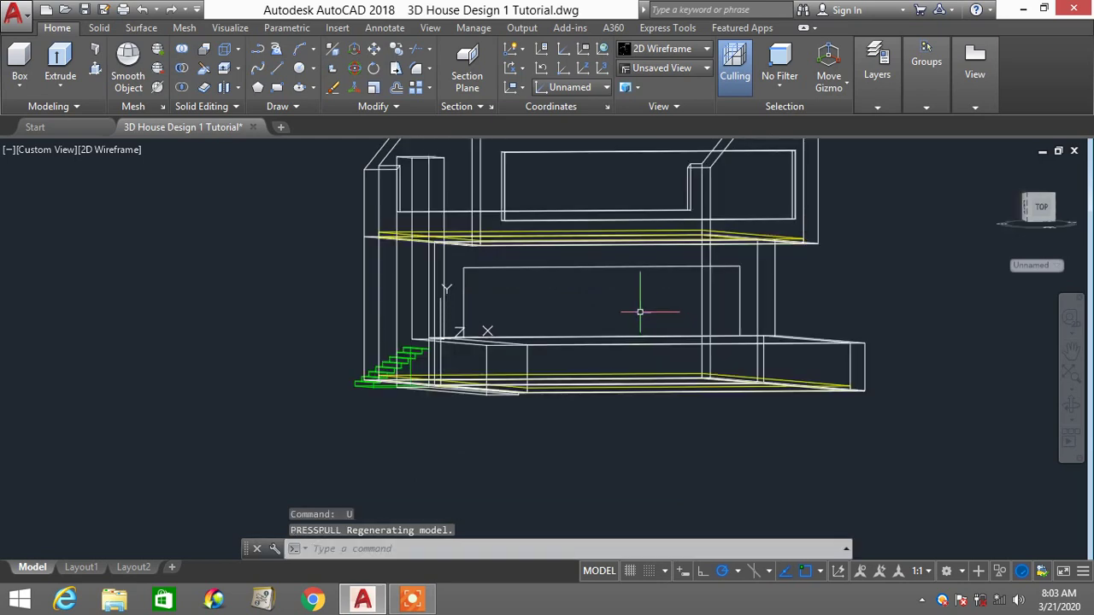
mouse_move(640, 311)
shift+middle_down()
mouse_move(617, 335)
mouse_move(632, 329)
shift+middle_up()
key(Escape)
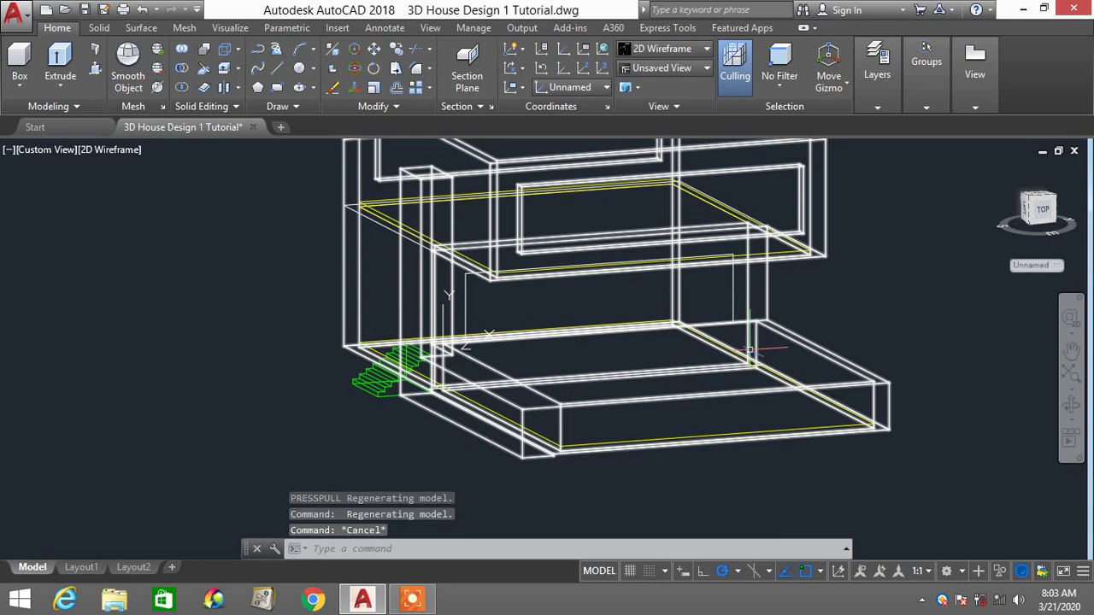
Presspull the rectangle on the lower storey's front wall back into the house, past the wall's thickness
text(PRESS)
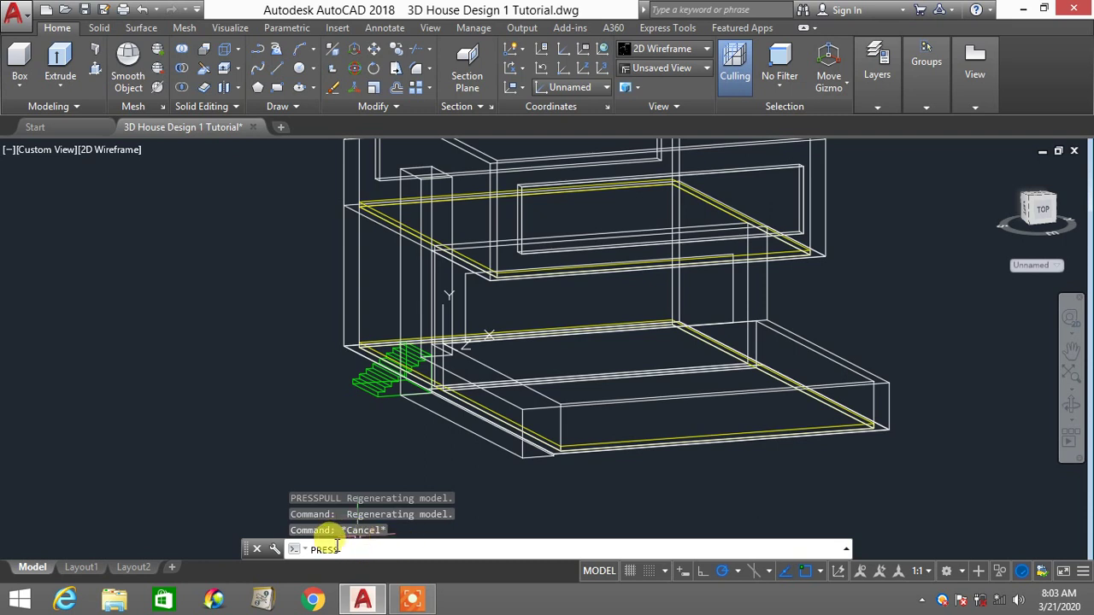
key(Escape)
key(Escape)
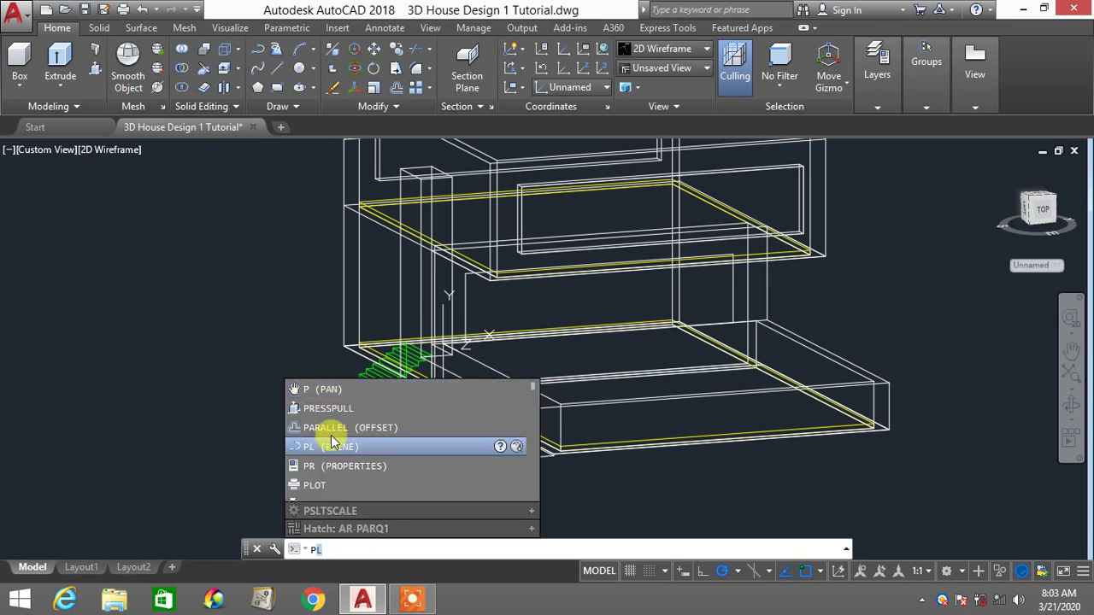
click(338, 410)
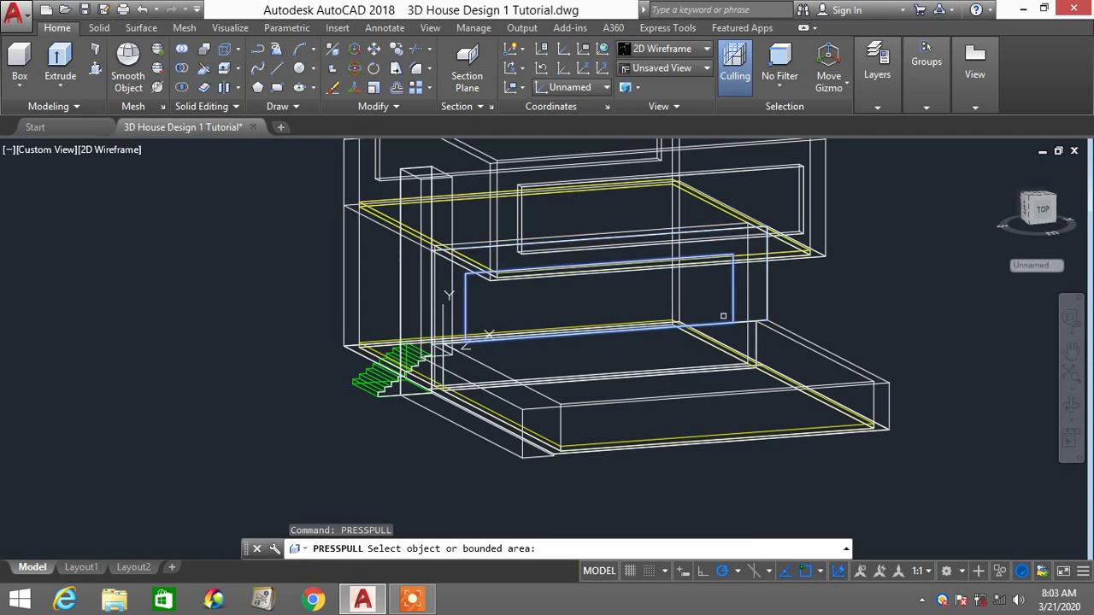
click(508, 299)
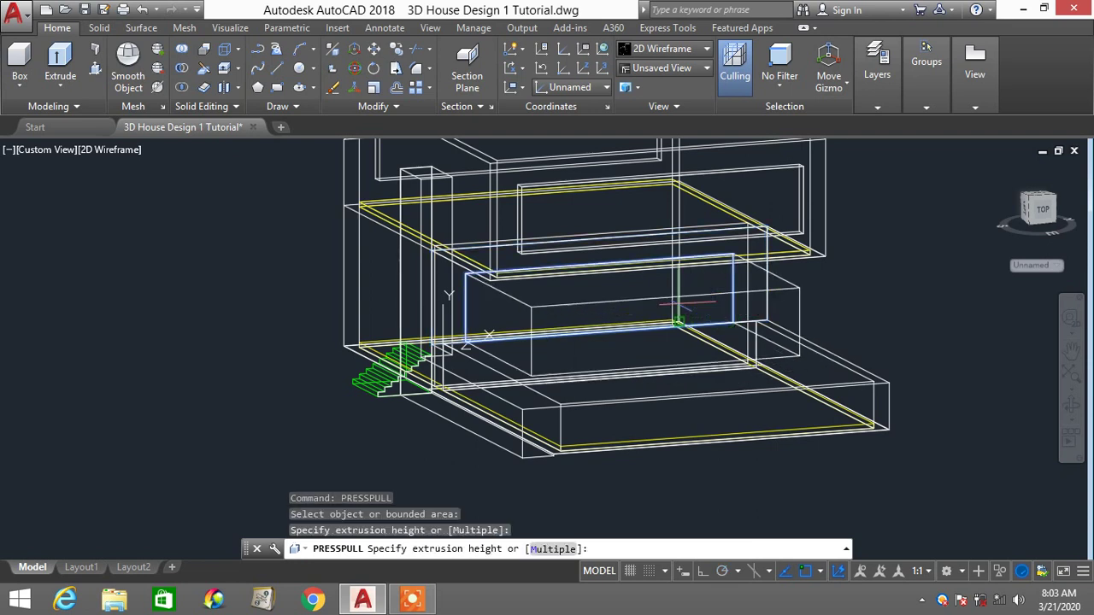
click(508, 301)
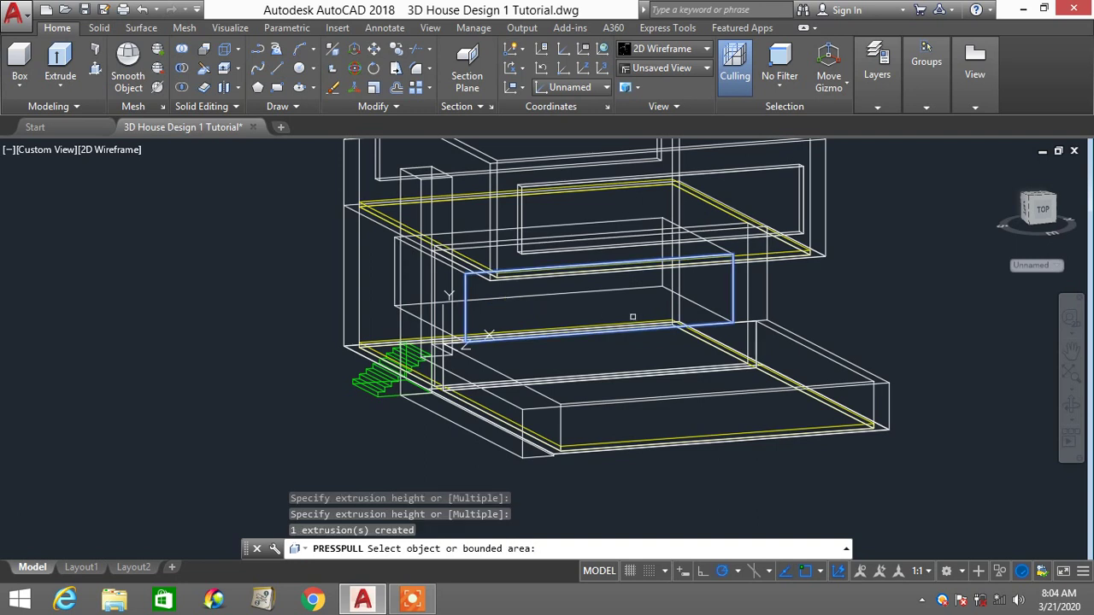
key(Escape)
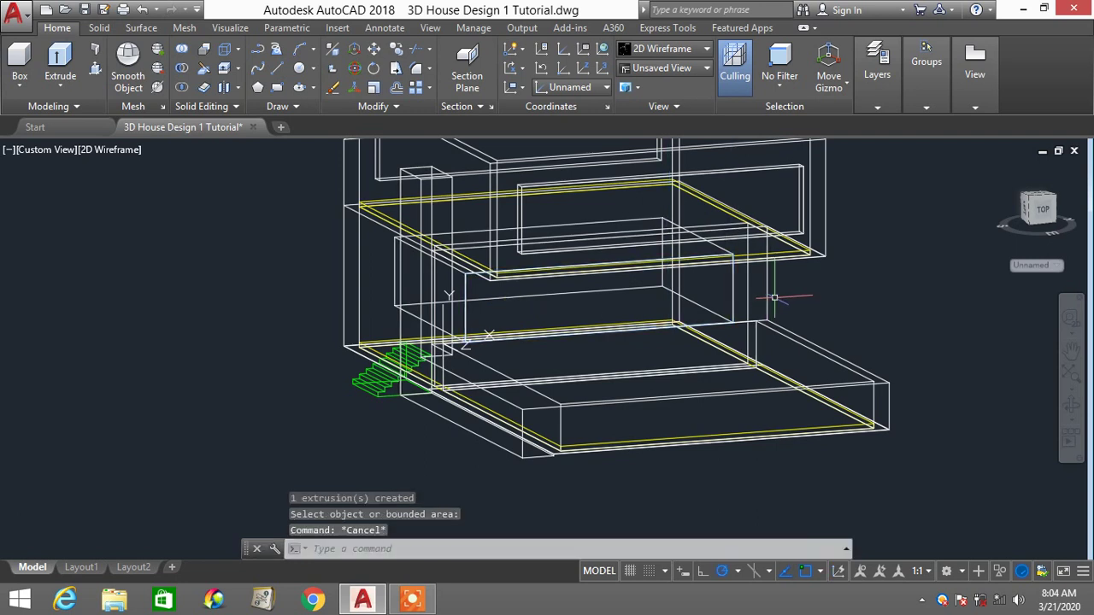
Subtract the extruded box from the lower storey's front wall solid to cut the opening
text(SU)
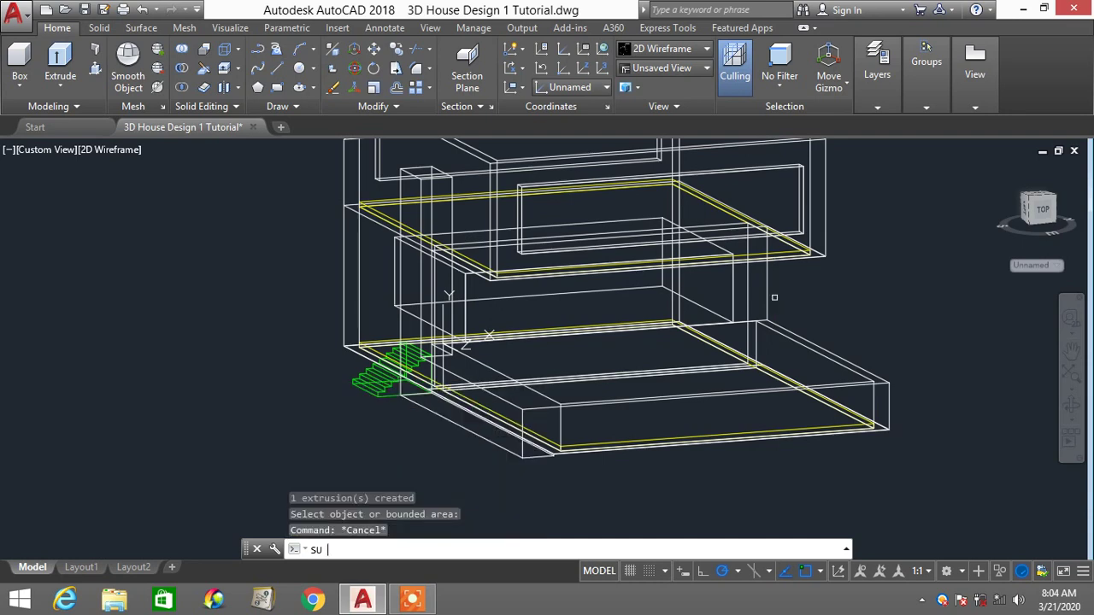
key(Return)
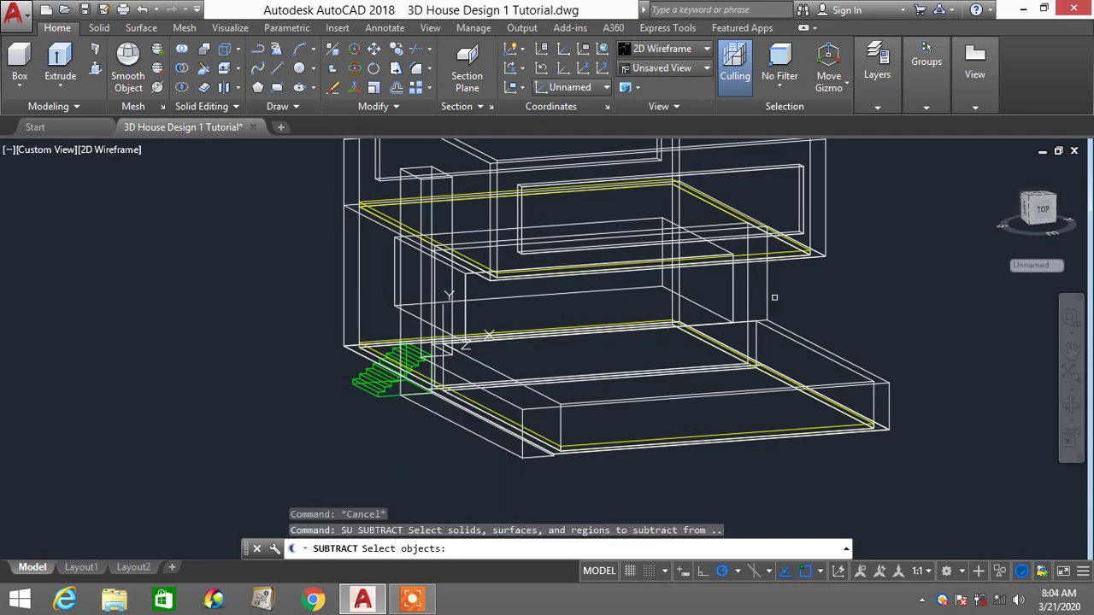
click(764, 283)
key(Return)
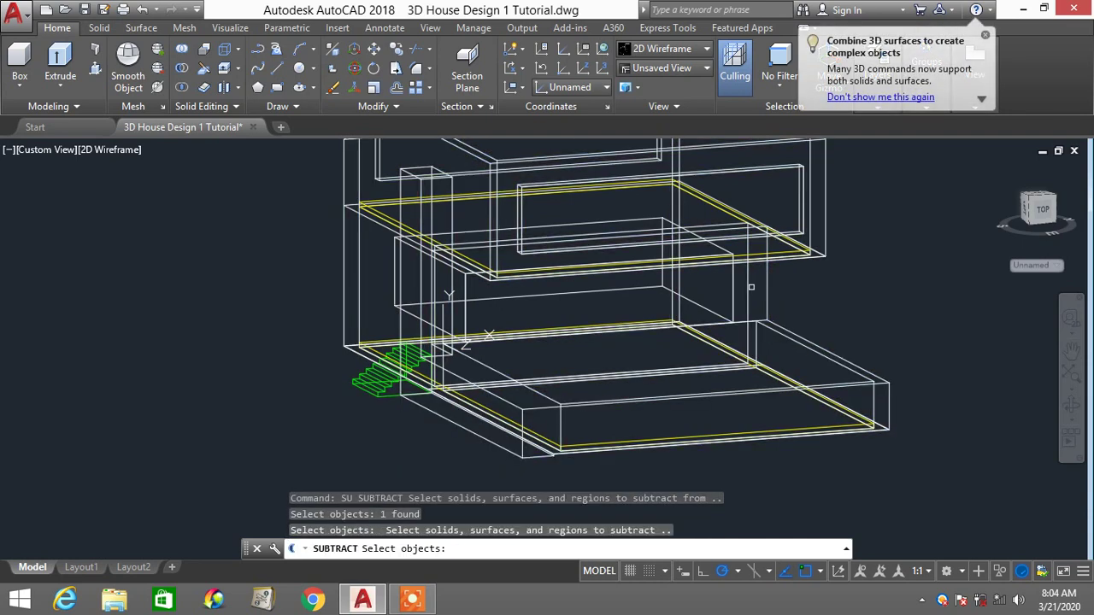
click(732, 296)
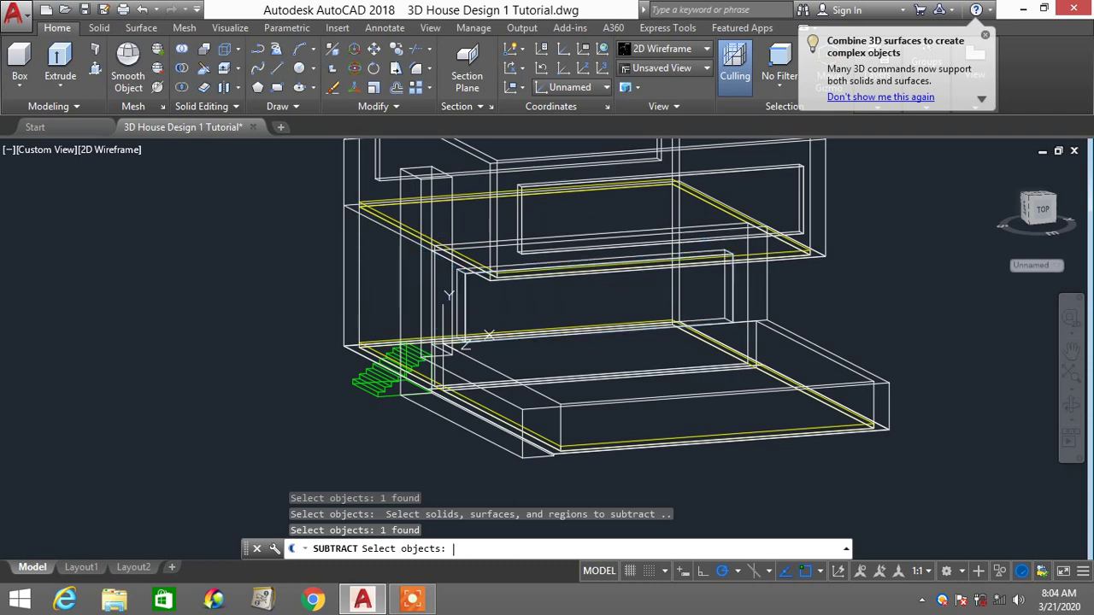
key(Return)
Set the visual style to Conceptual and examine the sill of the opening in the lower storey's front wall
click(673, 51)
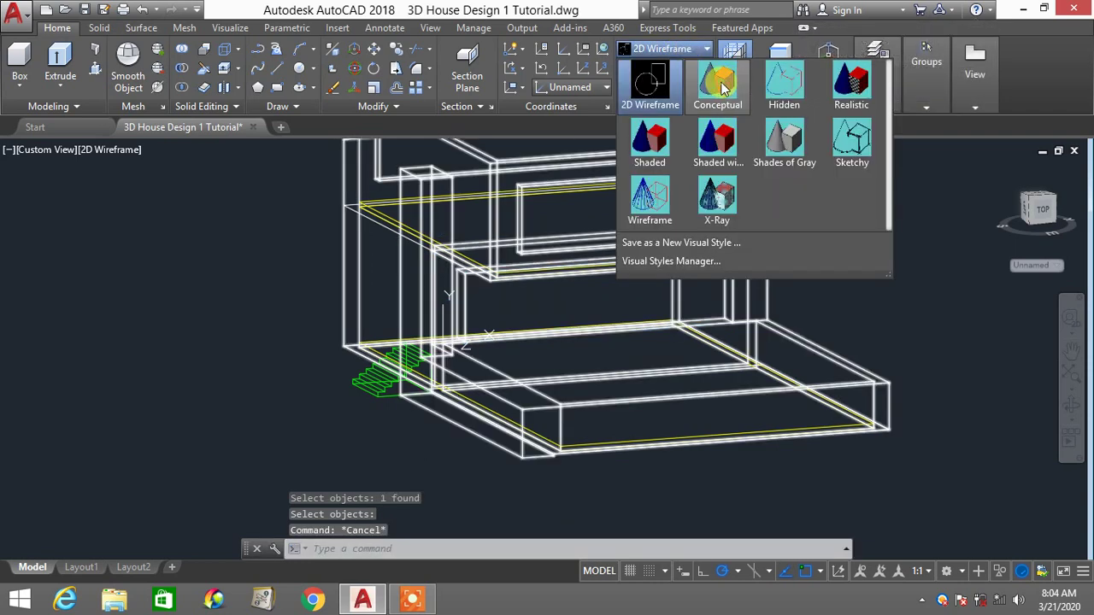
click(719, 83)
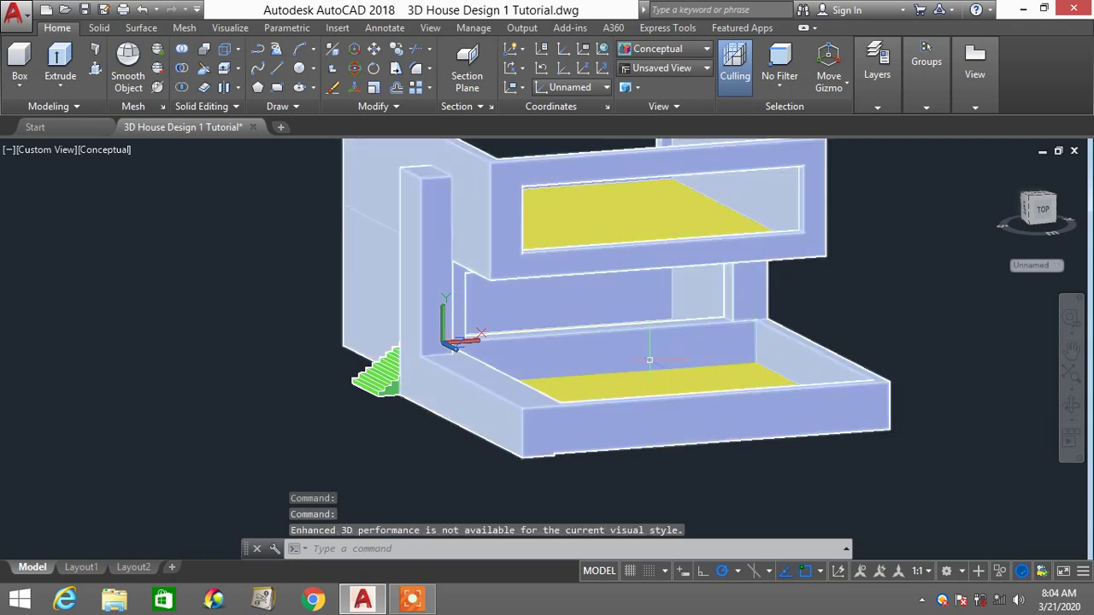
scroll(777, 263, down, 2)
scroll(778, 263, up, 1)
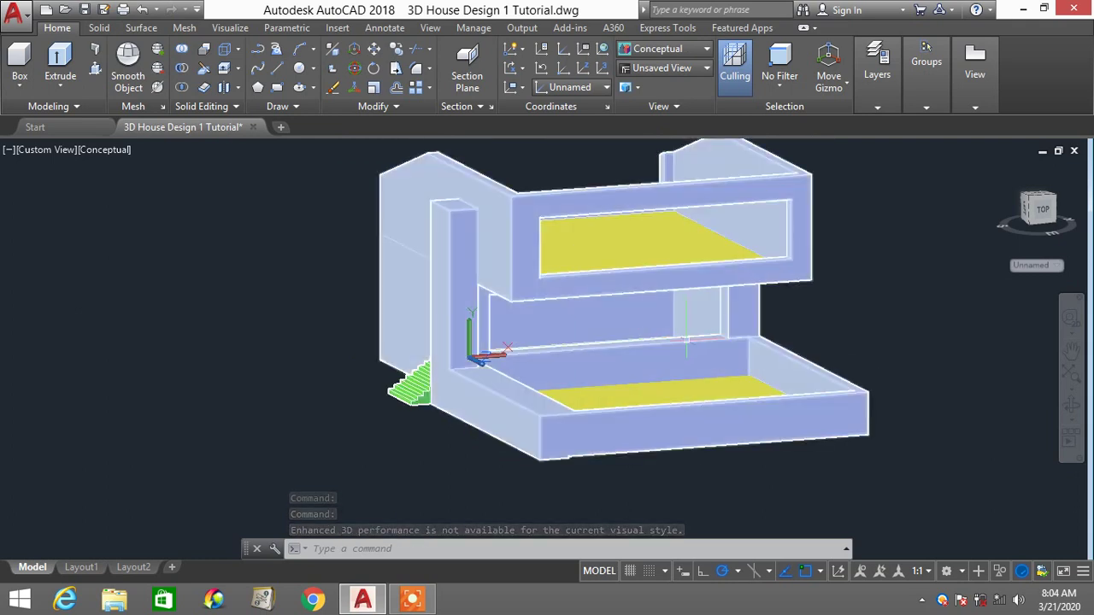
scroll(602, 348, up, 2)
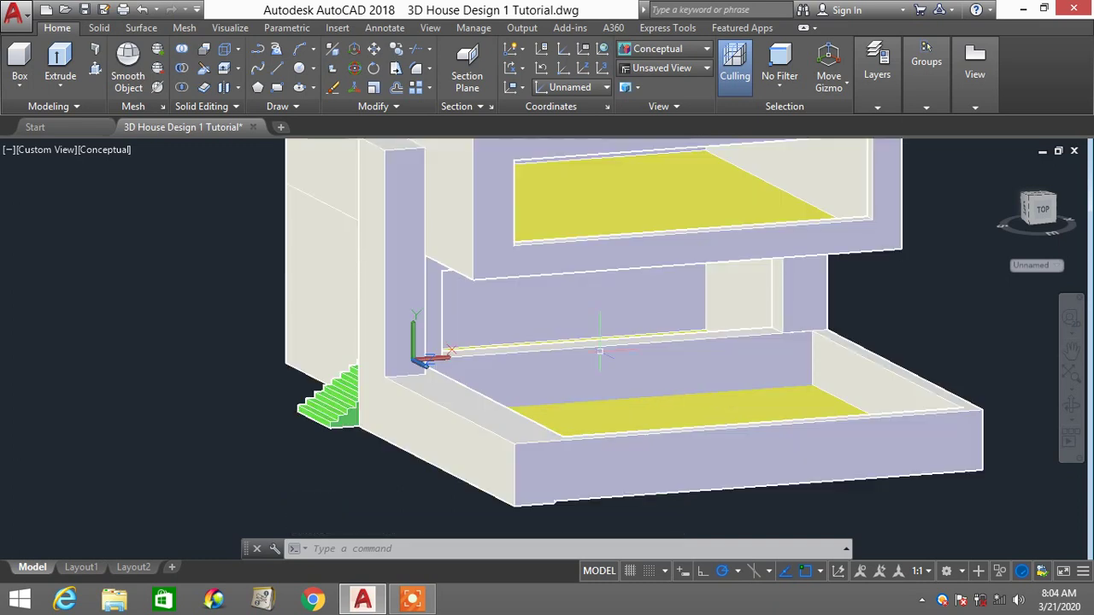
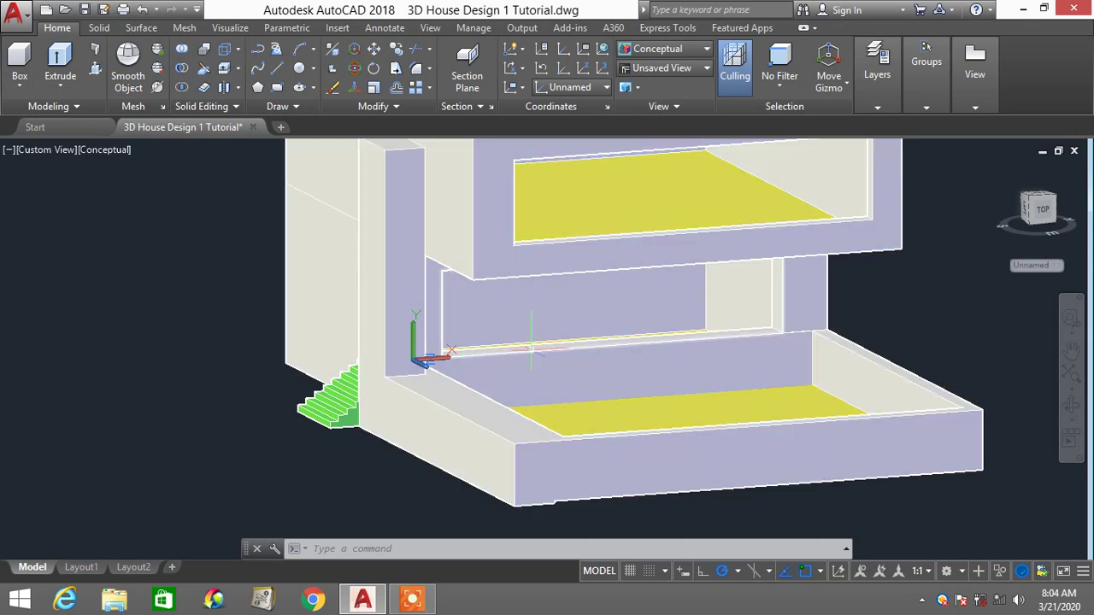
Undo the subtraction, the presspull and the rectangle on the lower storey's front wall, returning to the Conceptual style
scroll(531, 349, down, 1)
text(u)
key(Return)
text(u)
key(Return)
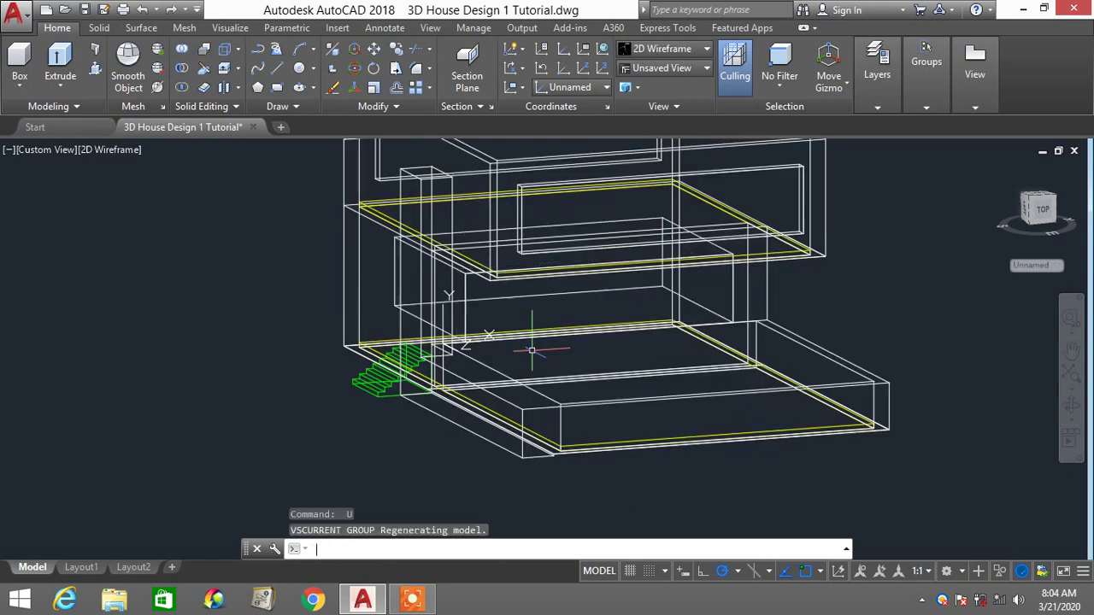
text(u)
key(Return)
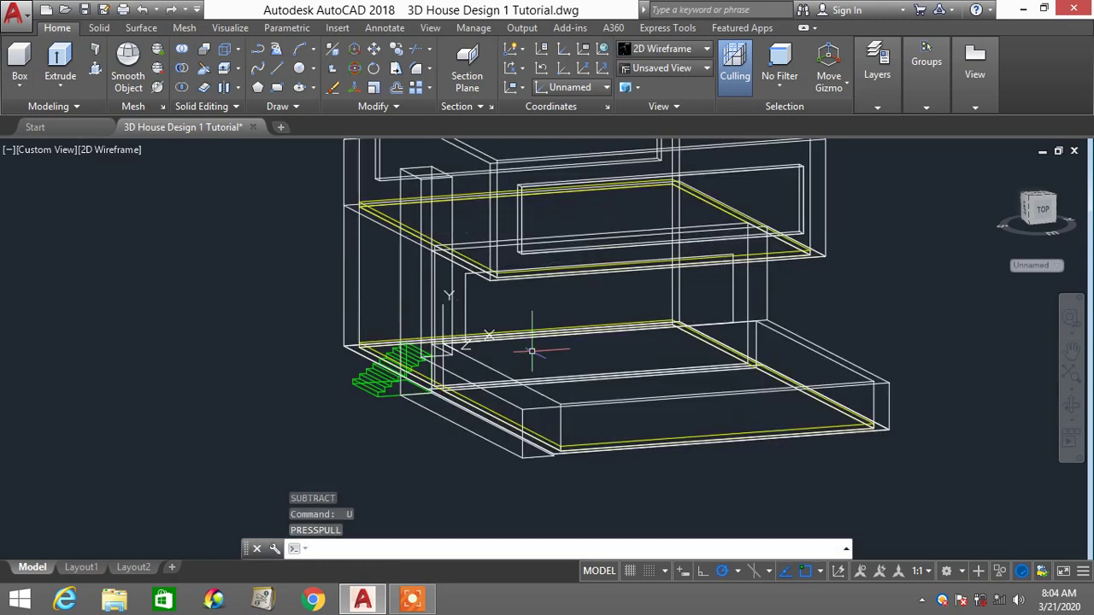
text(u)
key(Return)
text(u)
key(Return)
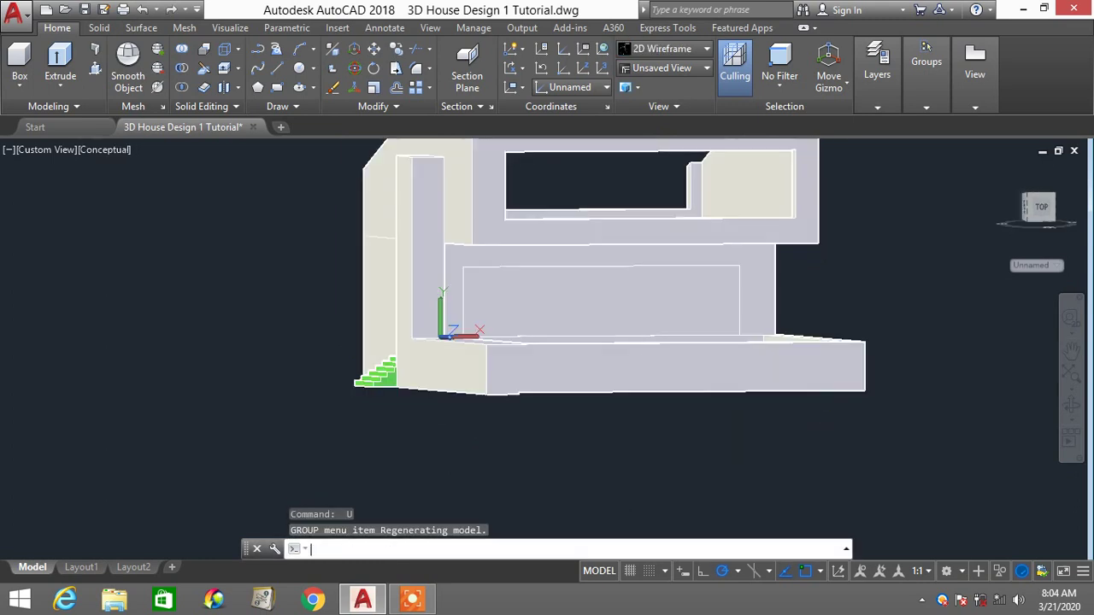
text(u)
key(Return)
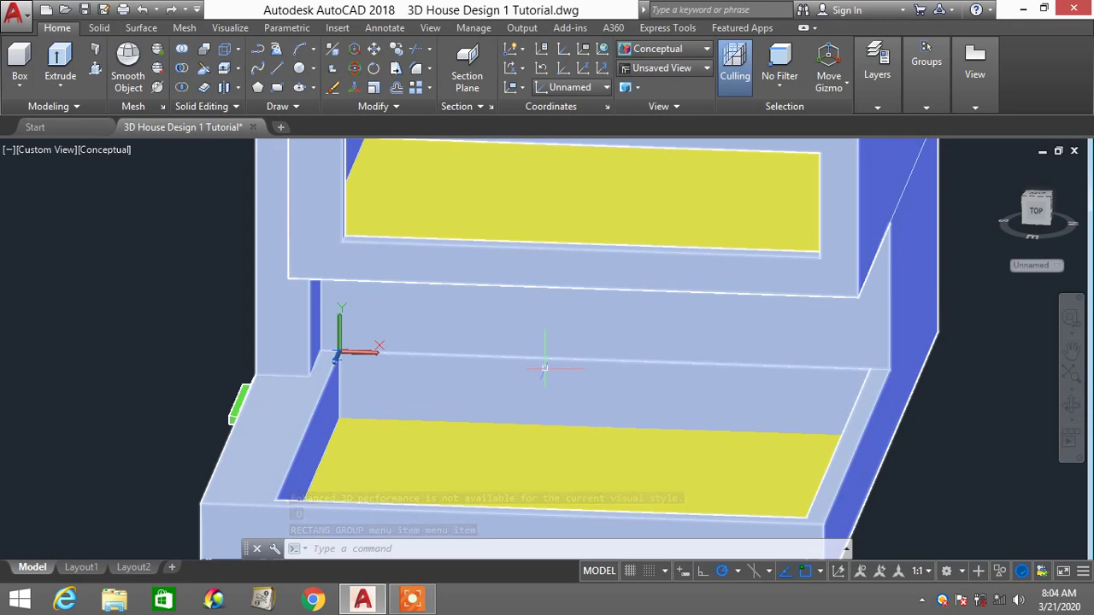
Draw a wide rectangle on the lower storey's front wall, from the terrace floor to just below the upper storey, inset from both sides
shift+middle_drag(544, 367, 581, 366)
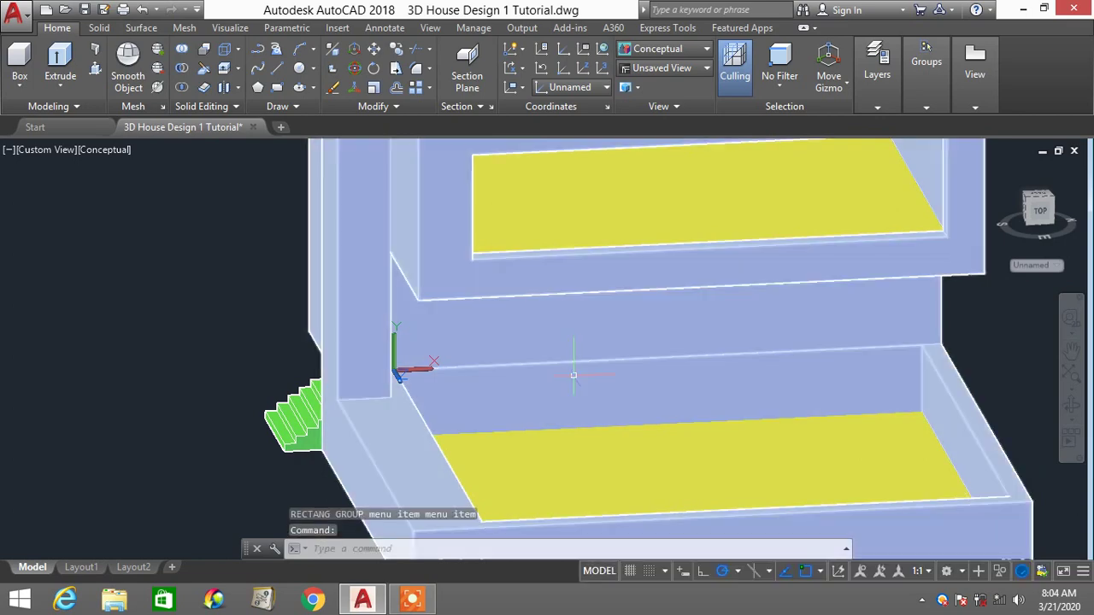
shift+middle_drag(538, 394, 496, 407)
key(Escape)
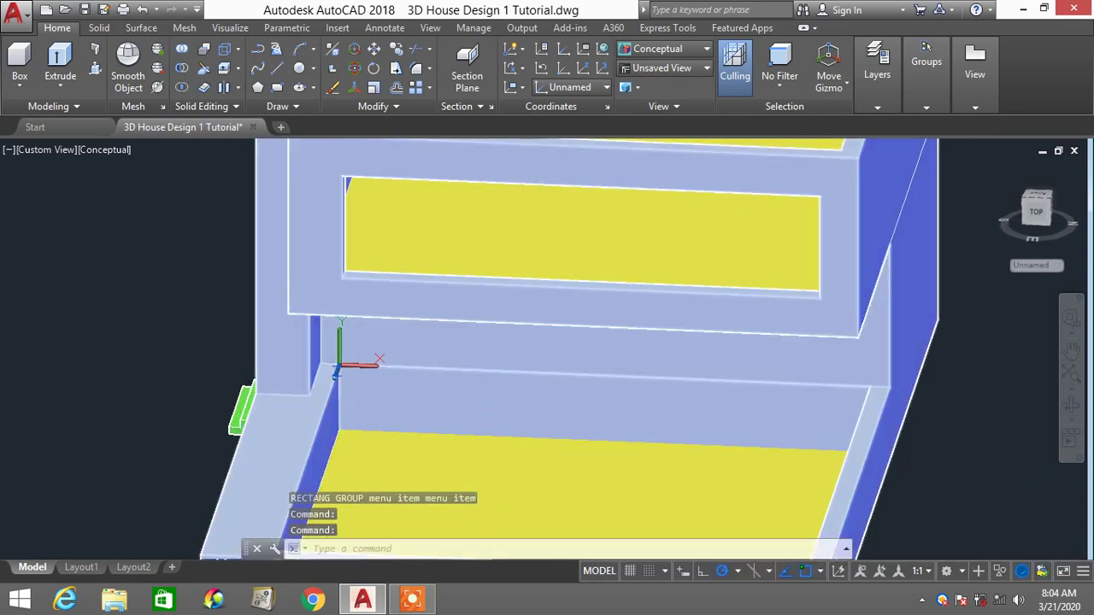
key(Escape)
text(REC)
key(Return)
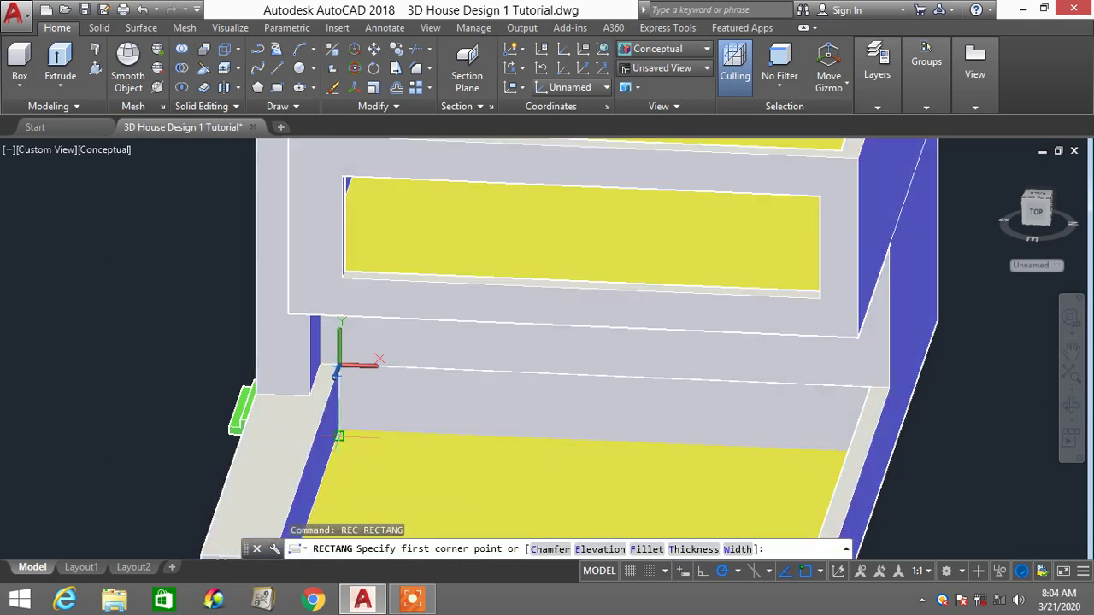
click(394, 436)
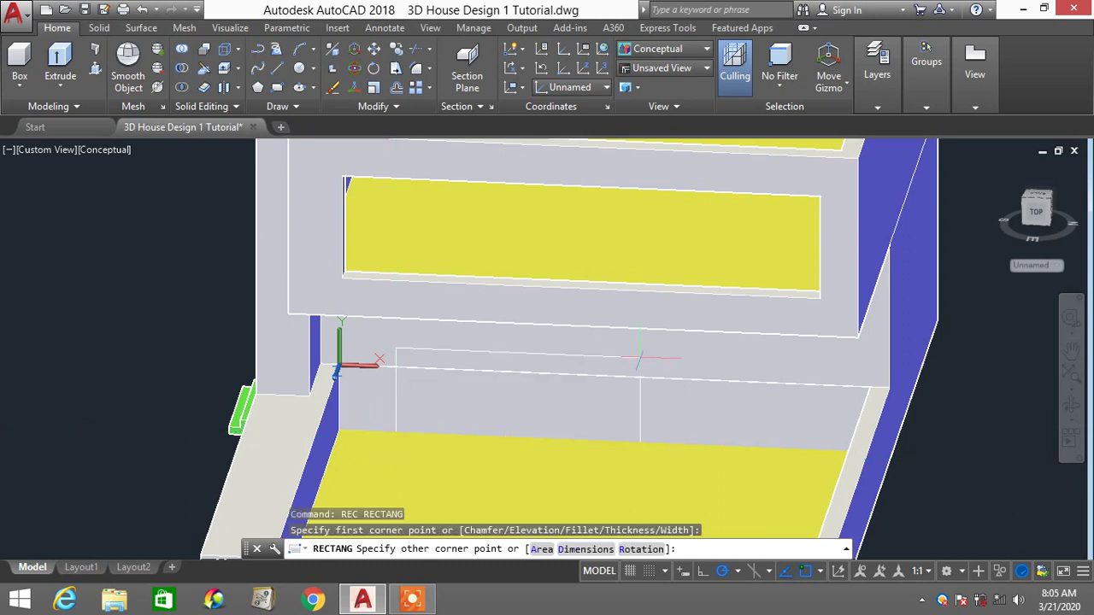
shift+middle_drag(672, 349, 705, 323)
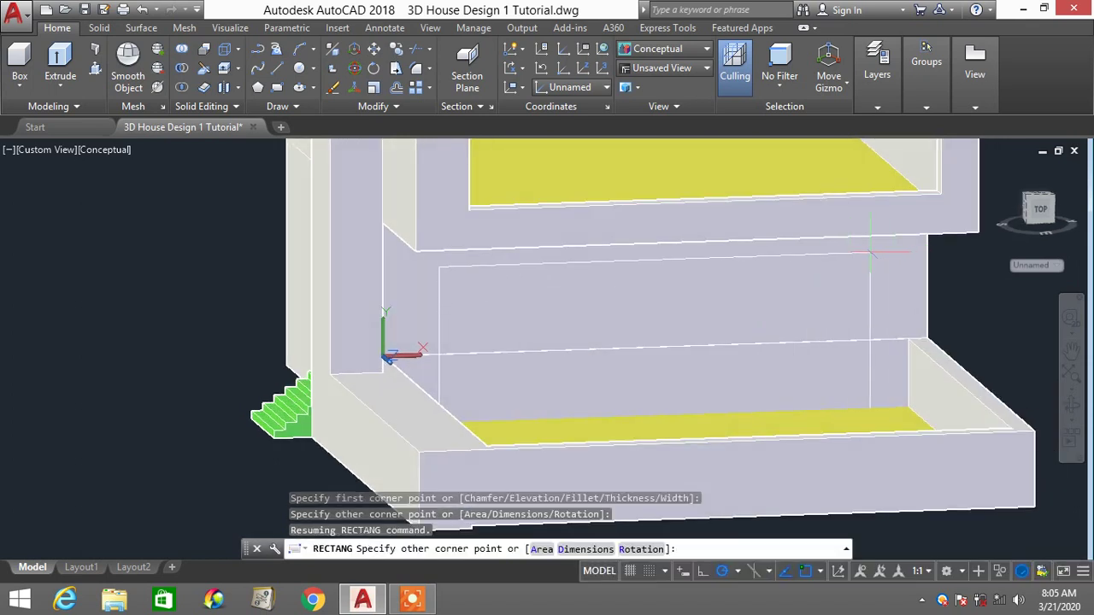
click(868, 254)
scroll(779, 327, down, 3)
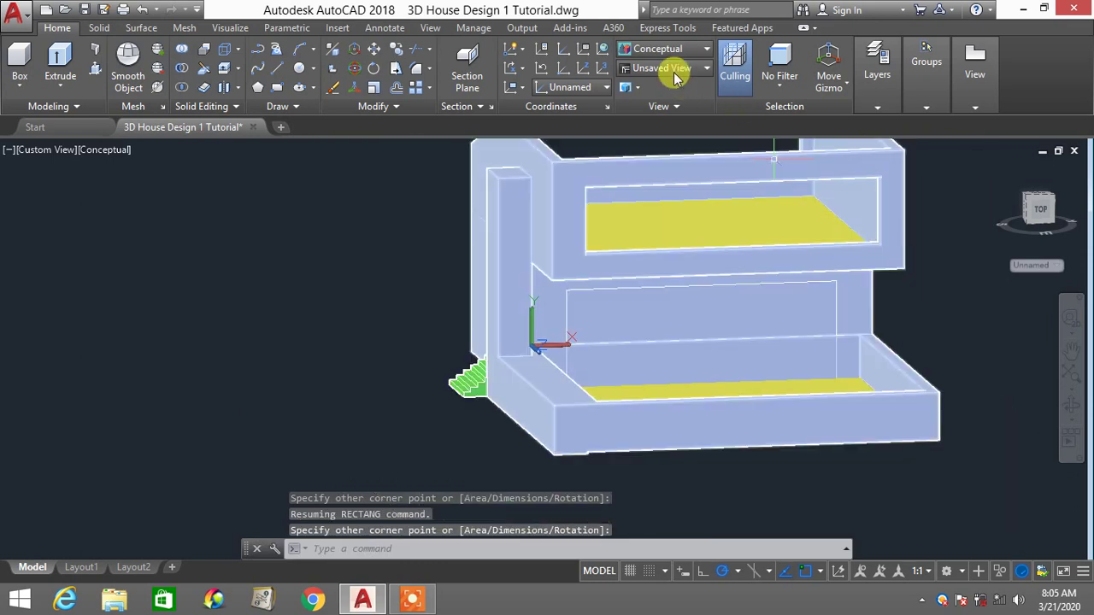
Set the visual style to 2D Wireframe
click(665, 49)
click(651, 78)
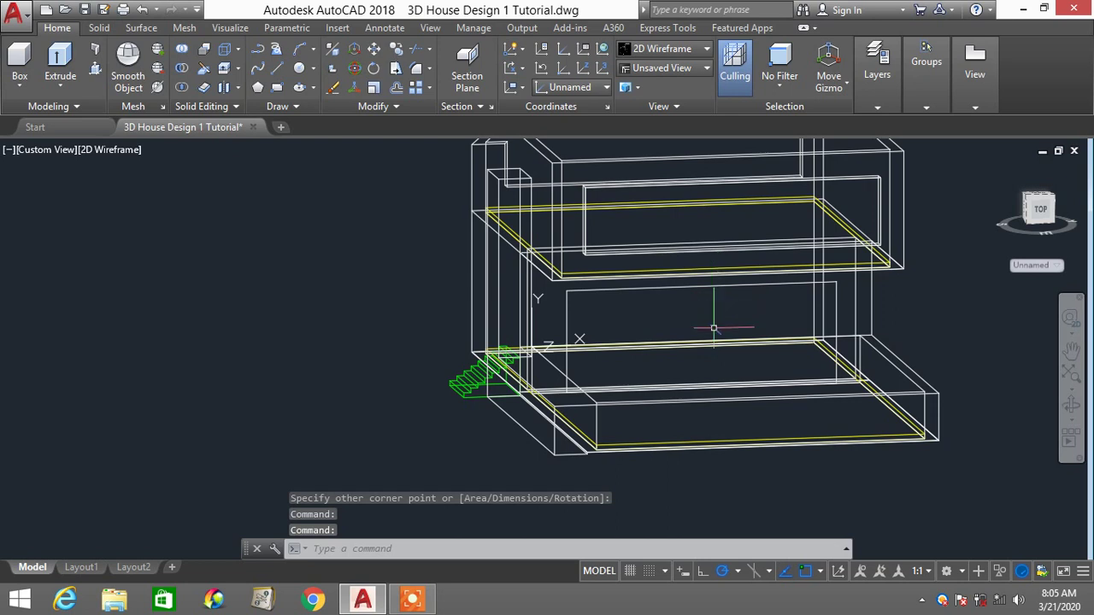
text(press)
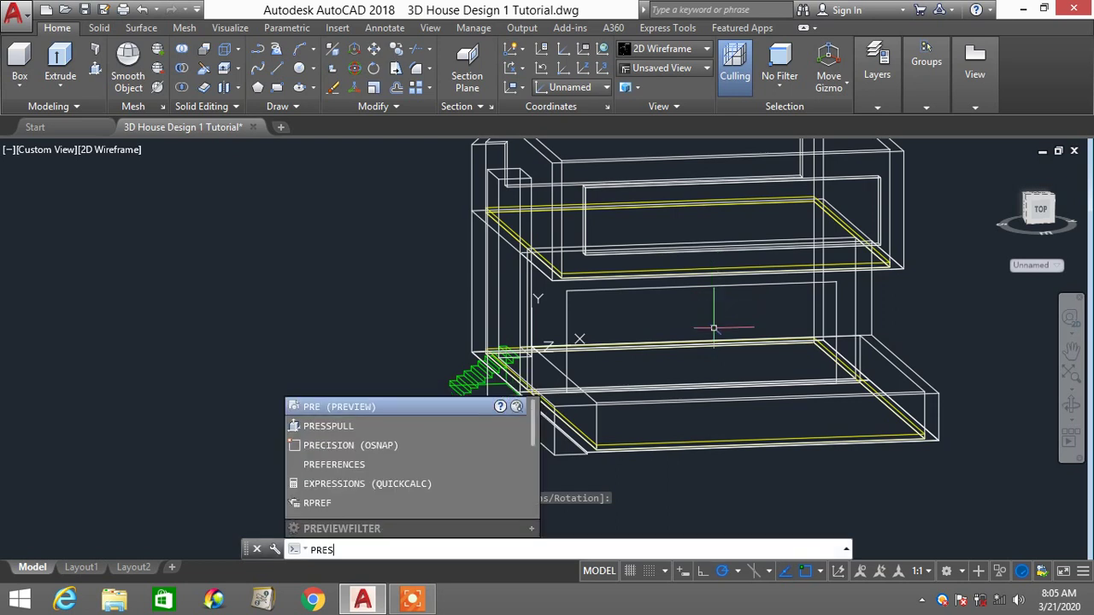
click(352, 453)
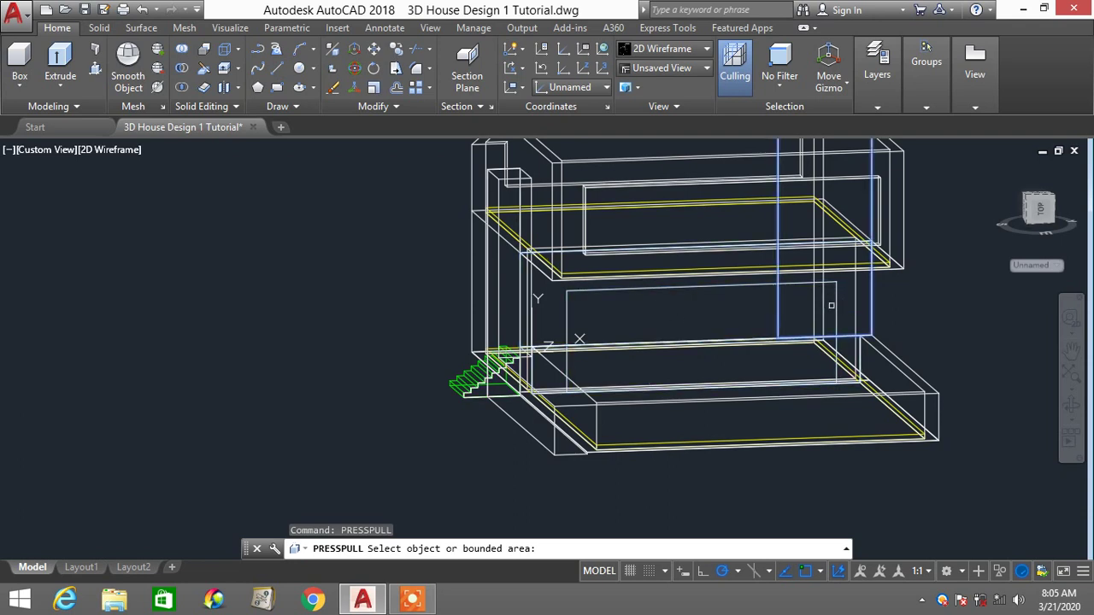
key(Escape)
key(Escape)
key(Escape)
Extrude the wide rectangle on the lower storey's front wall about 16847 units back into the house
text(E)
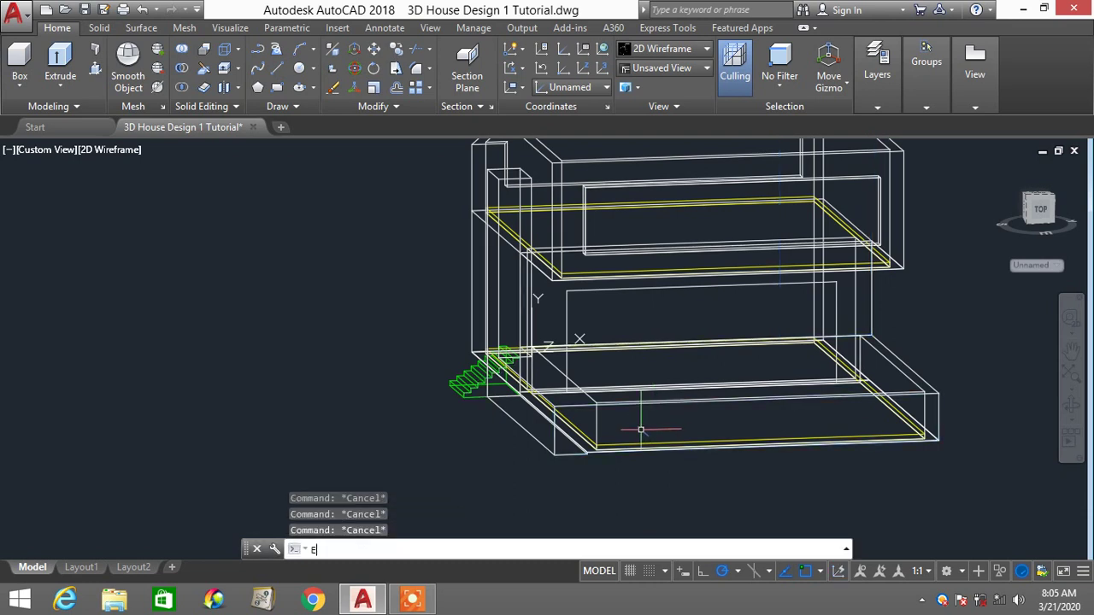
text(XT)
key(Return)
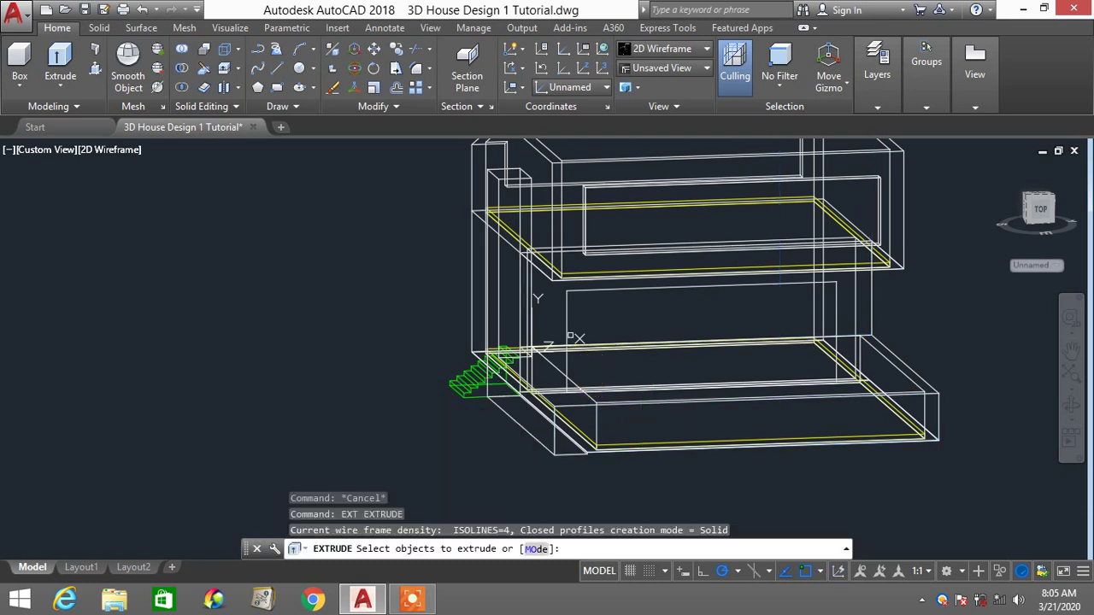
click(567, 329)
key(Return)
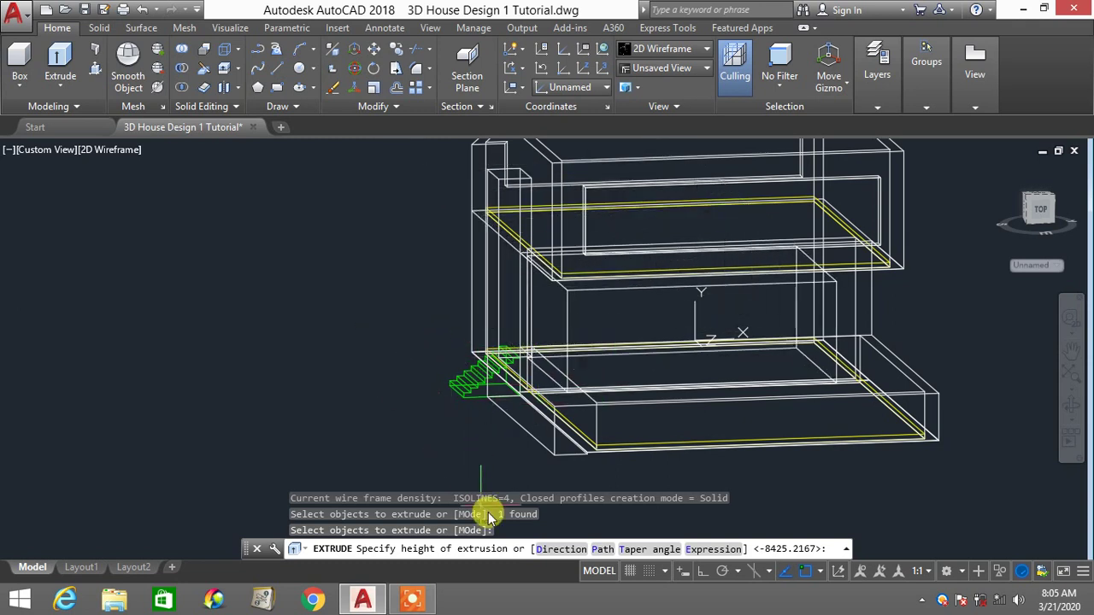
click(444, 474)
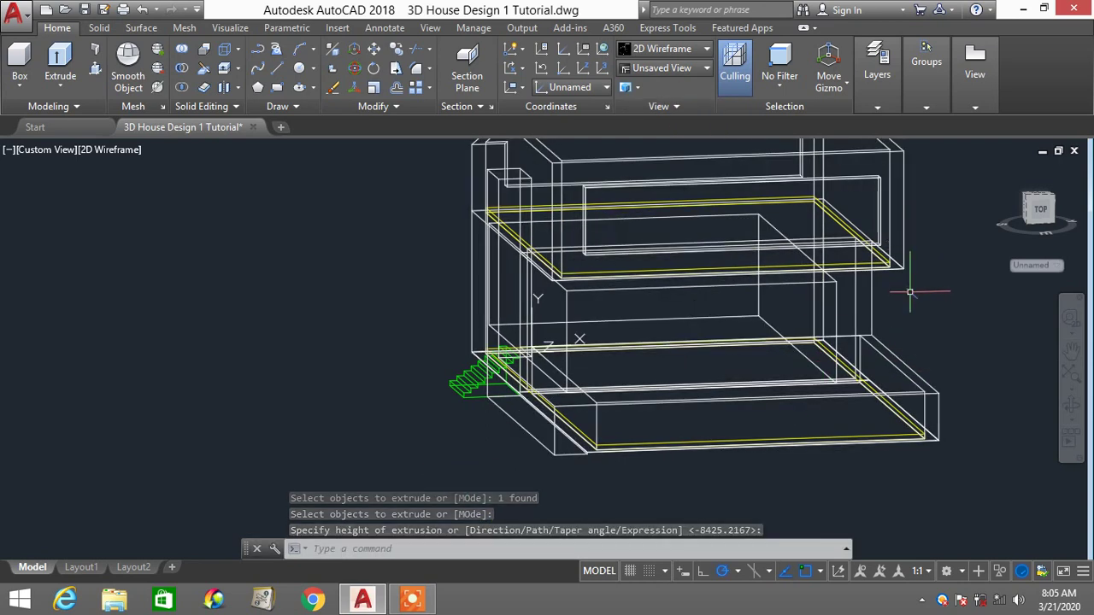
Subtract the deep extruded box from the lower storey's wall solid and dismiss the tip balloon
text(su)
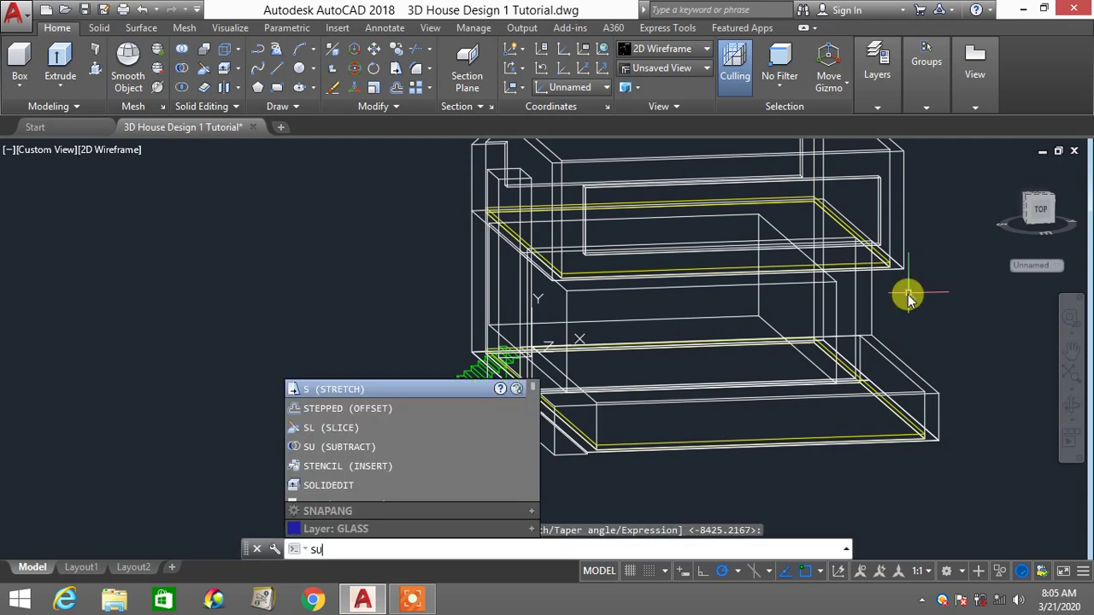
key(Return)
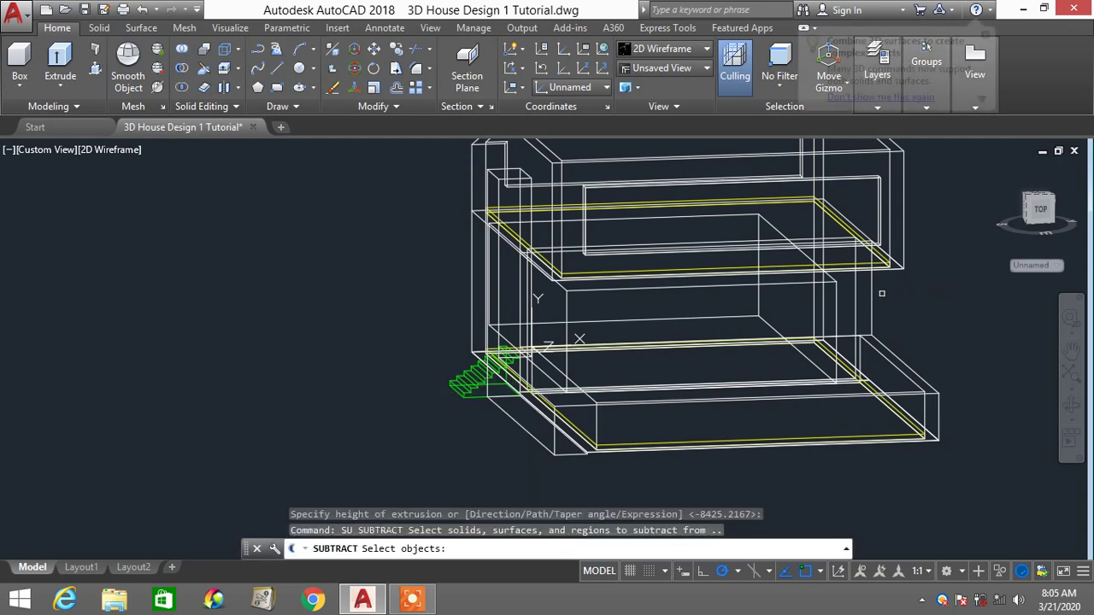
click(871, 296)
key(Return)
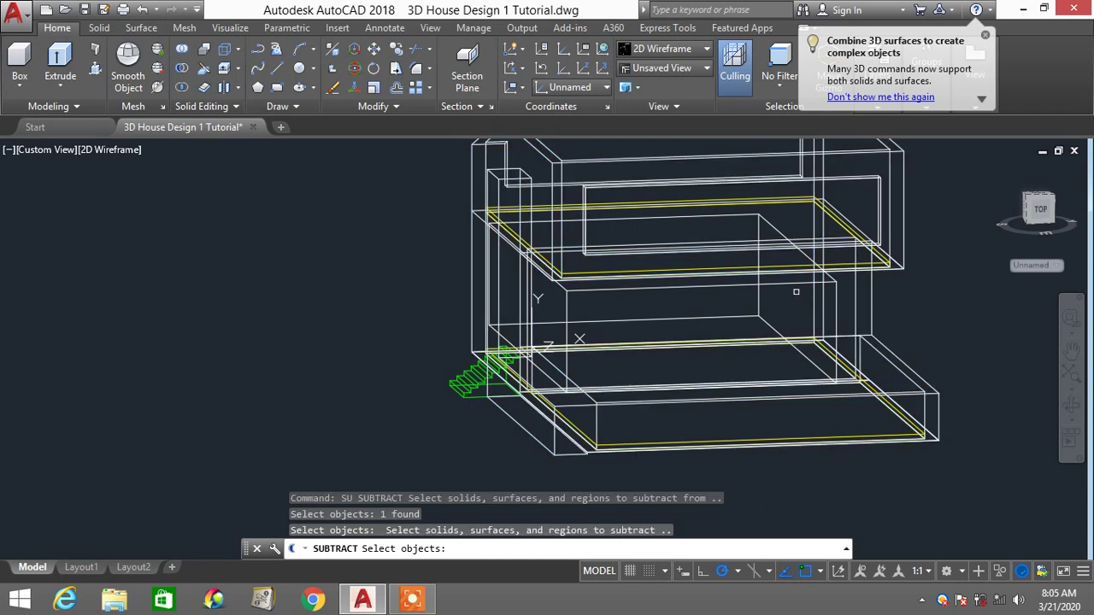
click(793, 283)
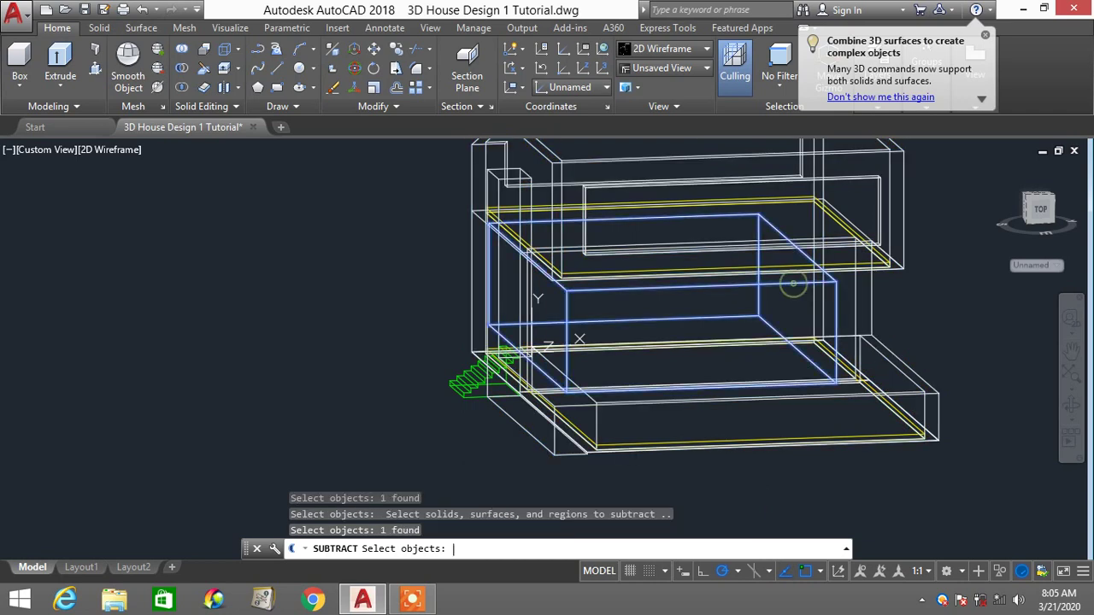
key(Return)
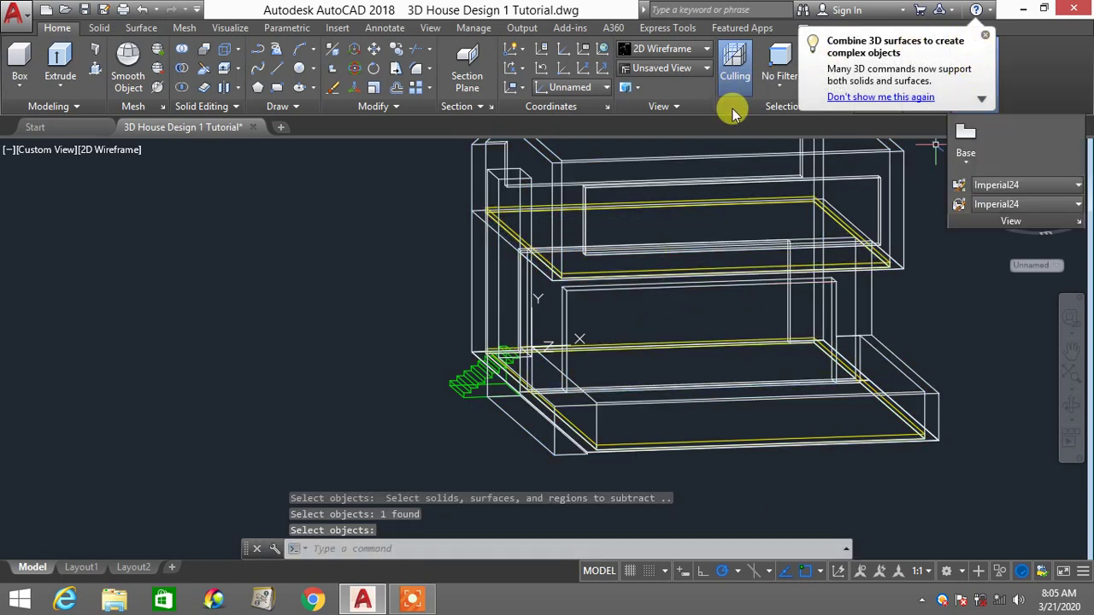
key(Escape)
key(Escape)
key(Escape)
click(985, 40)
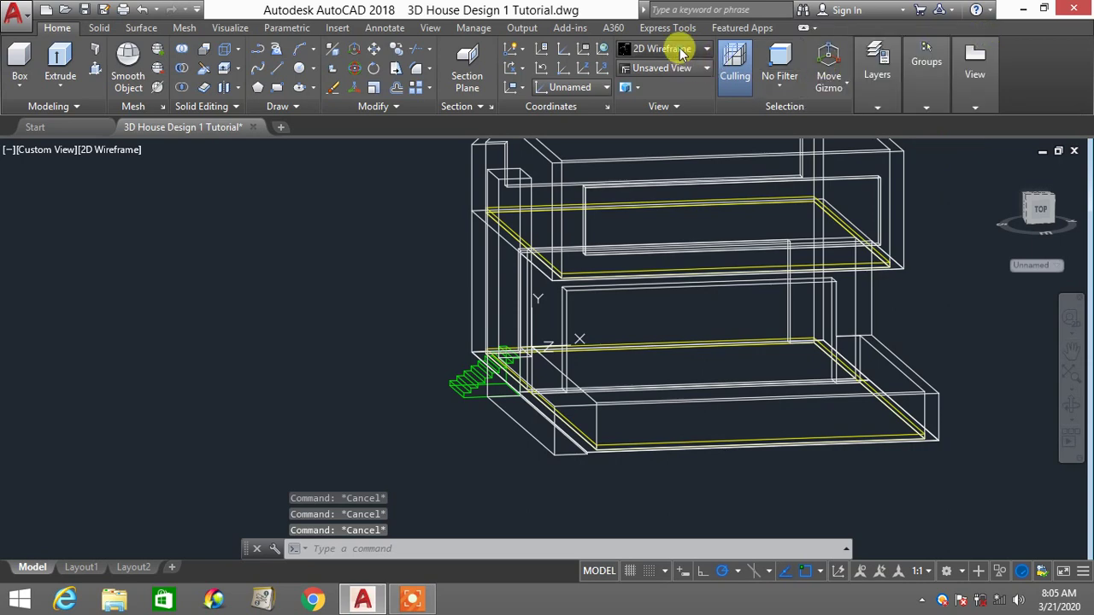
Set the visual style to Conceptual and examine the floor-level opening in the lower storey's front wall
click(677, 48)
click(717, 85)
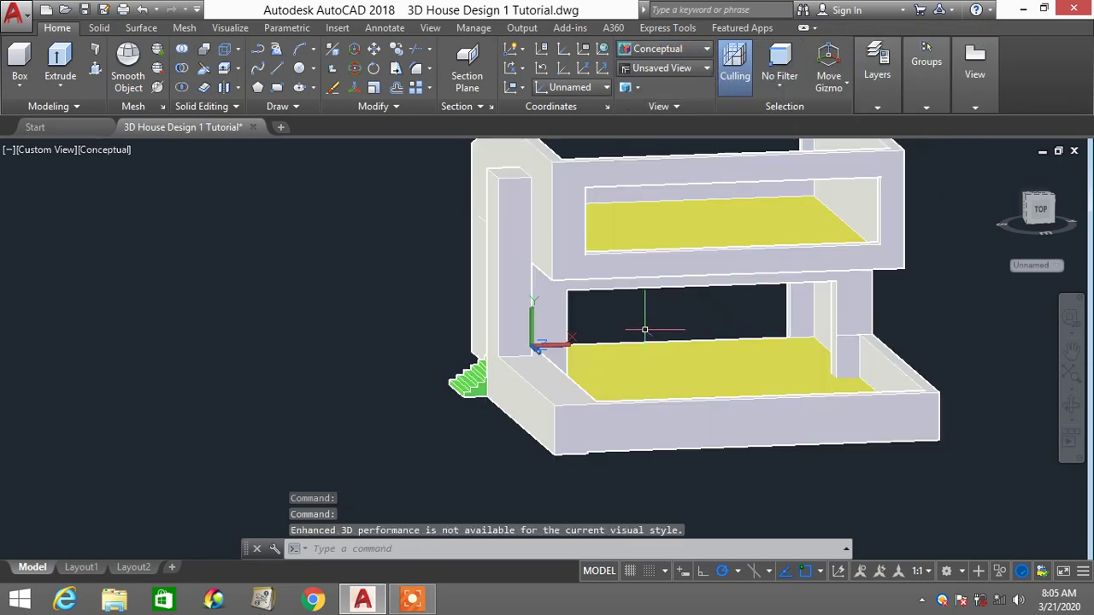
shift+middle_drag(644, 330, 588, 333)
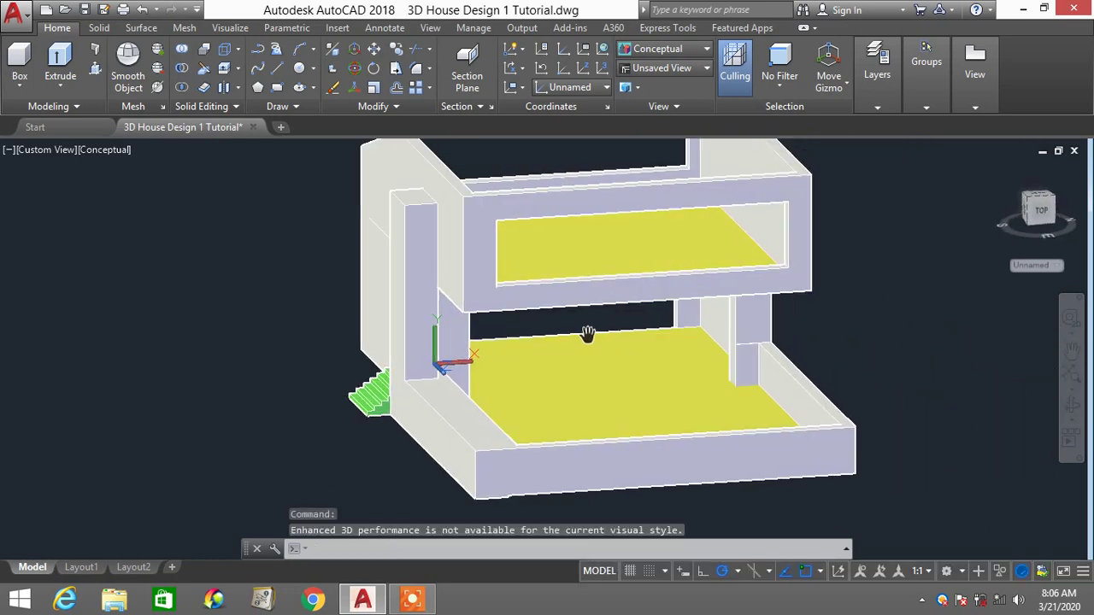
Undo the Conceptual style change, the subtraction and the extrusion, going back to the plain rectangle on the lower front wall
key(Escape)
key(Escape)
text(u)
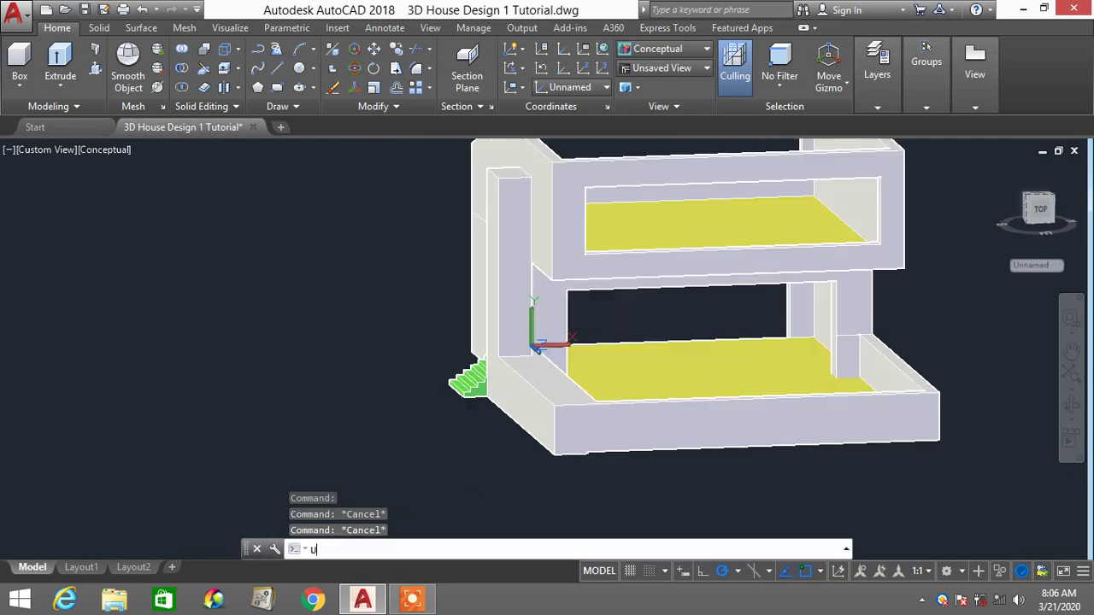
key(Return)
text(u)
key(Return)
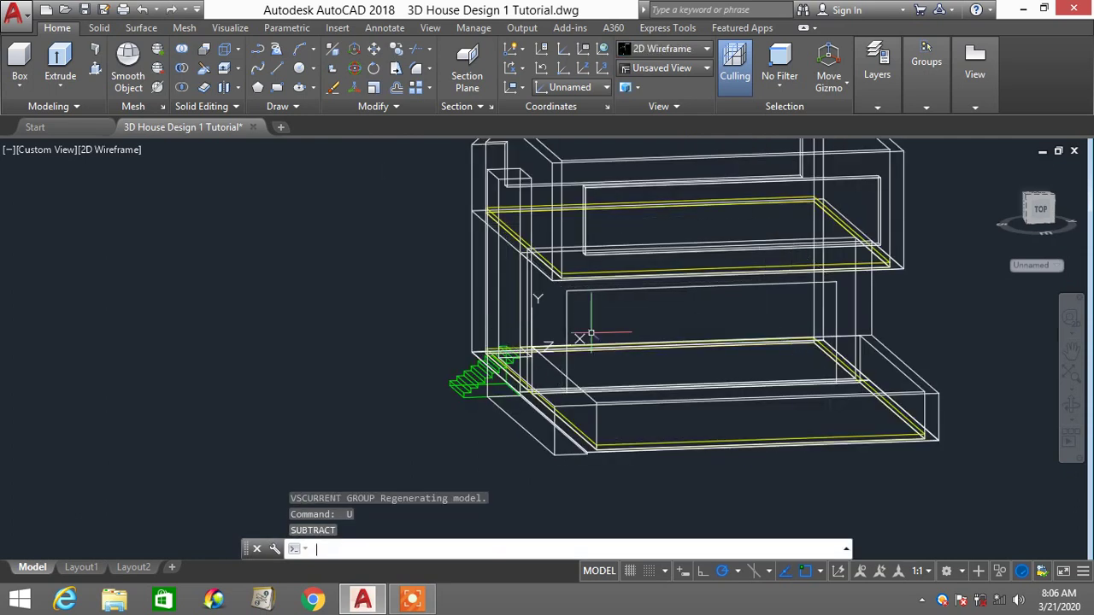
Extrude the rectangle on the lower storey's front wall by 3000, outwards over the terrace
text(e)
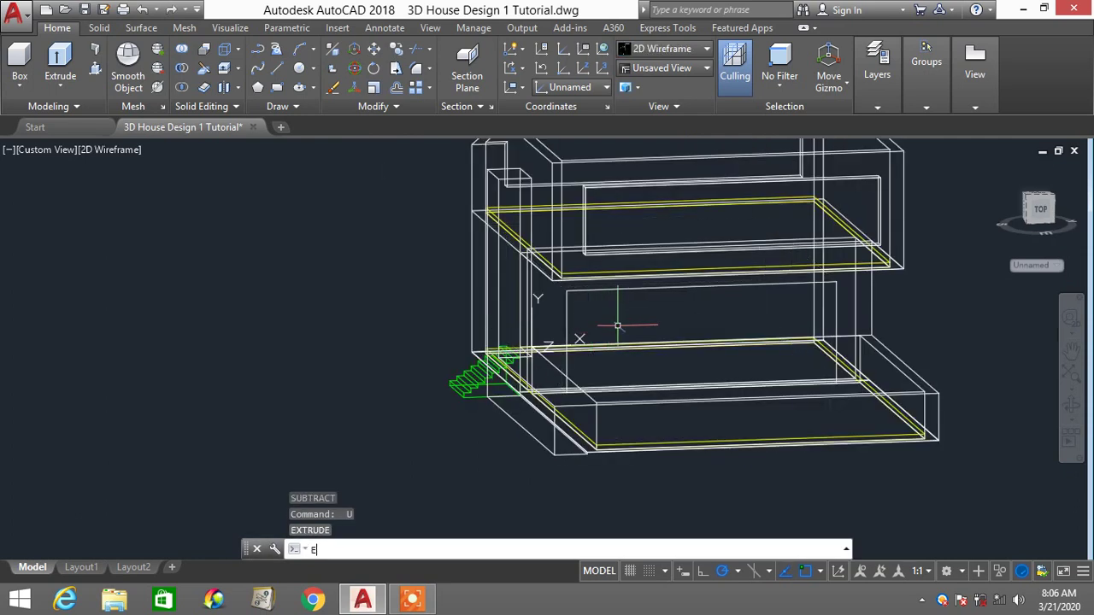
text(xt)
key(Return)
click(584, 289)
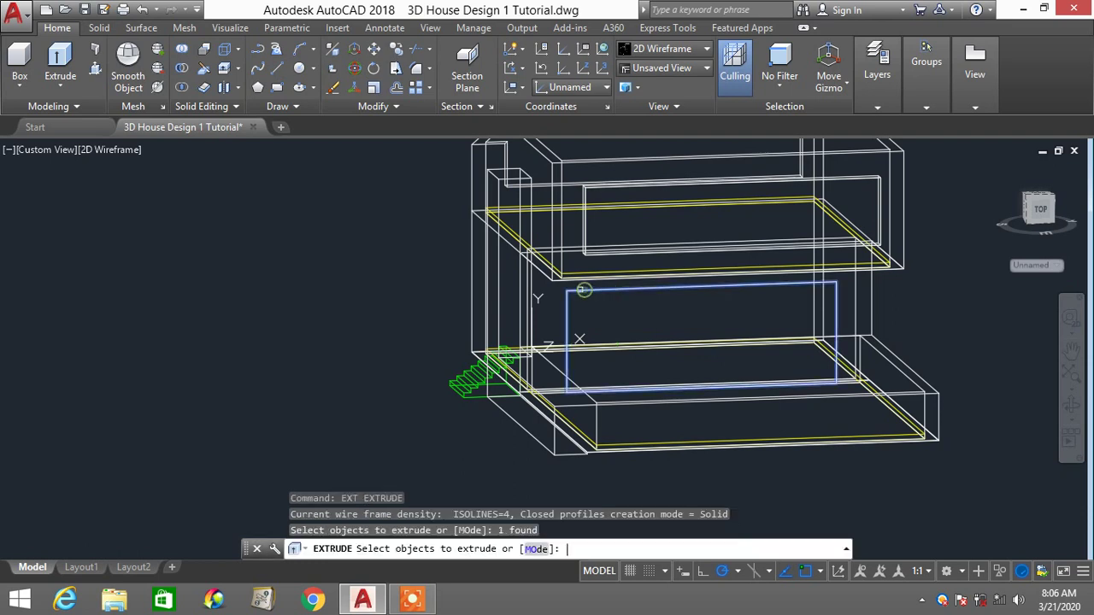
key(Return)
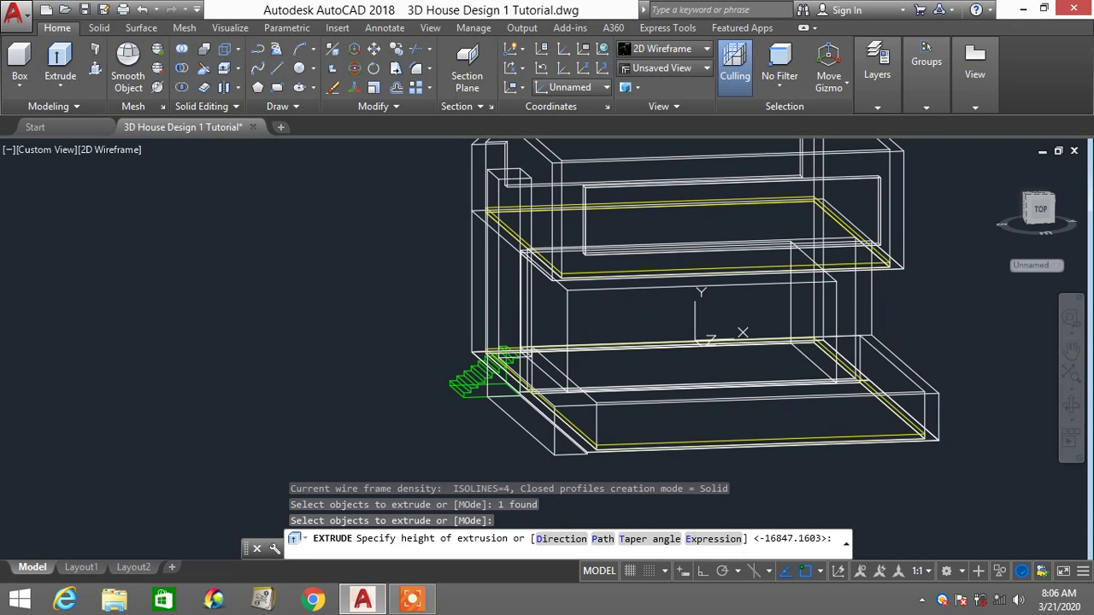
text(3000)
key(Return)
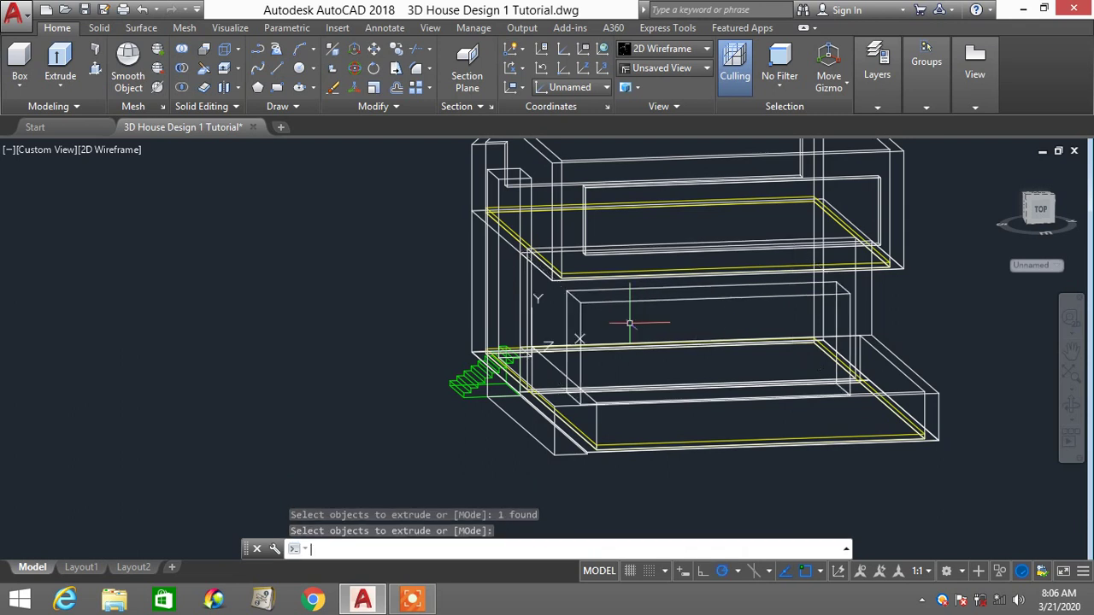
key(Escape)
key(Escape)
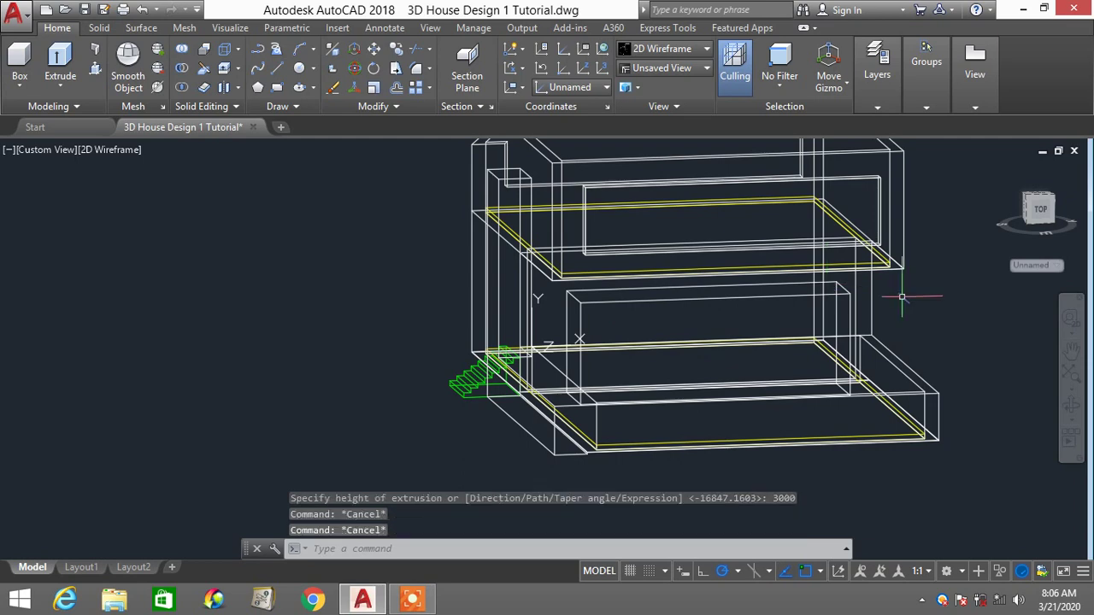
Try to cut the lower storey's front wall by subtracting the 3000-deep box from the wall solid
text(su)
key(Return)
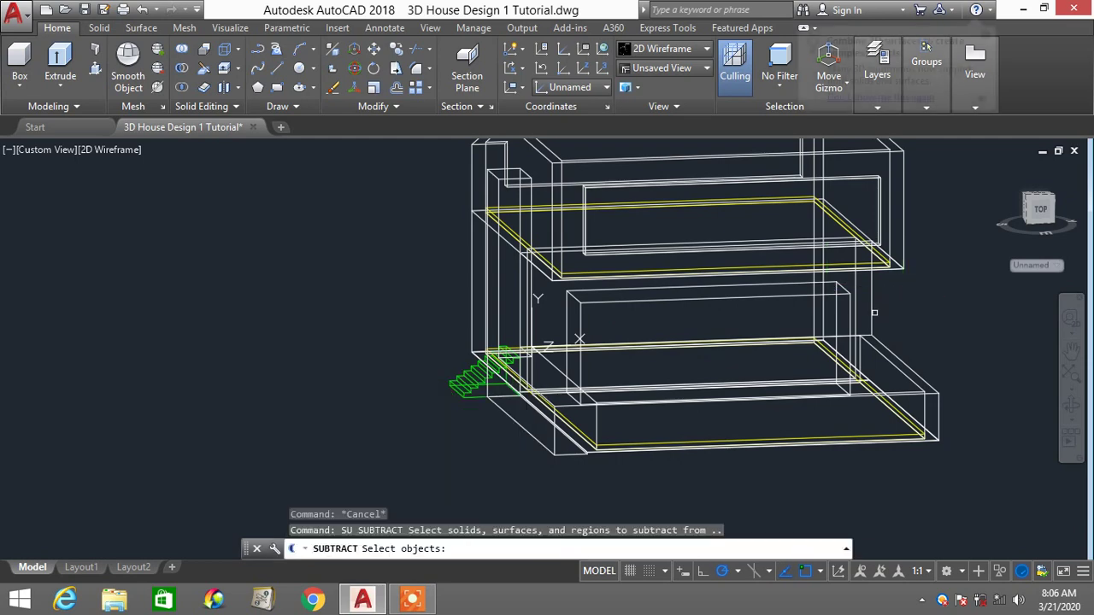
click(869, 313)
key(Return)
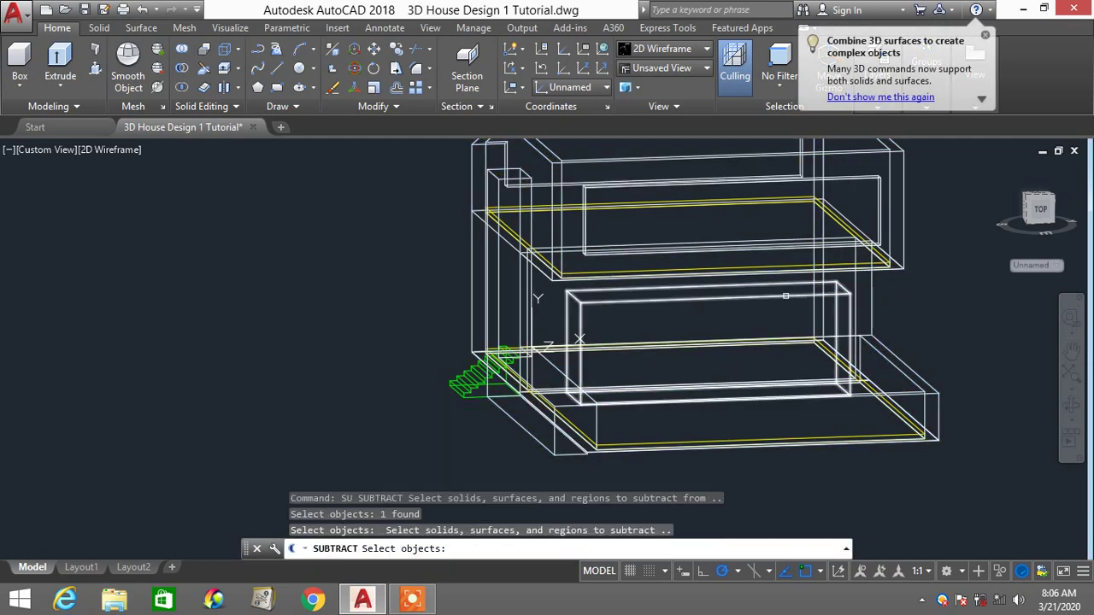
click(786, 299)
key(Return)
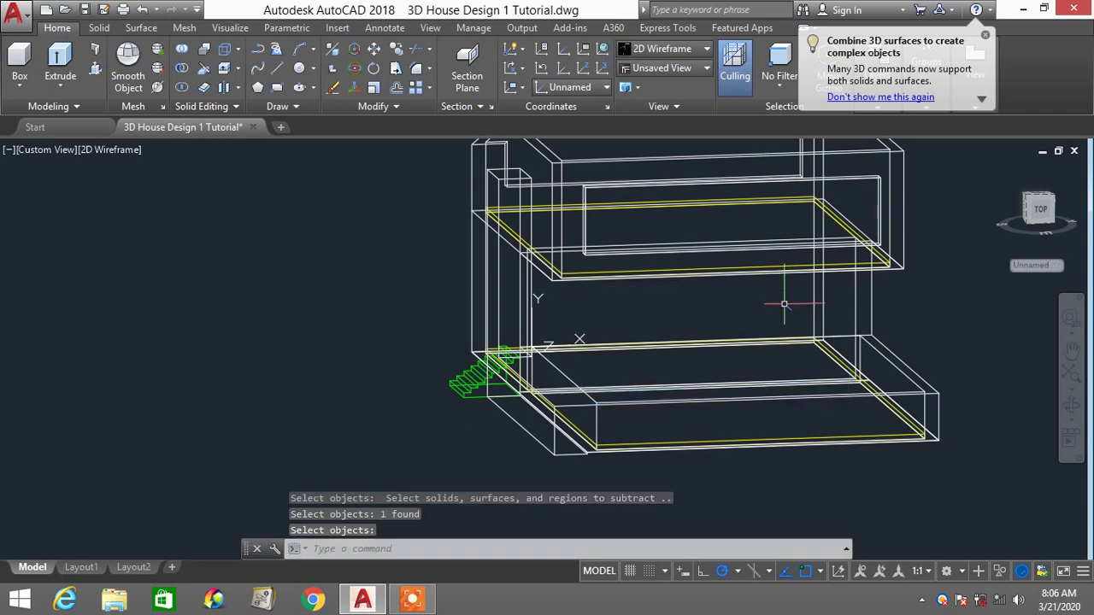
Set the visual style to Conceptual and examine the lower storey's front wall from several angles, comparing it with 2D Wireframe
click(675, 49)
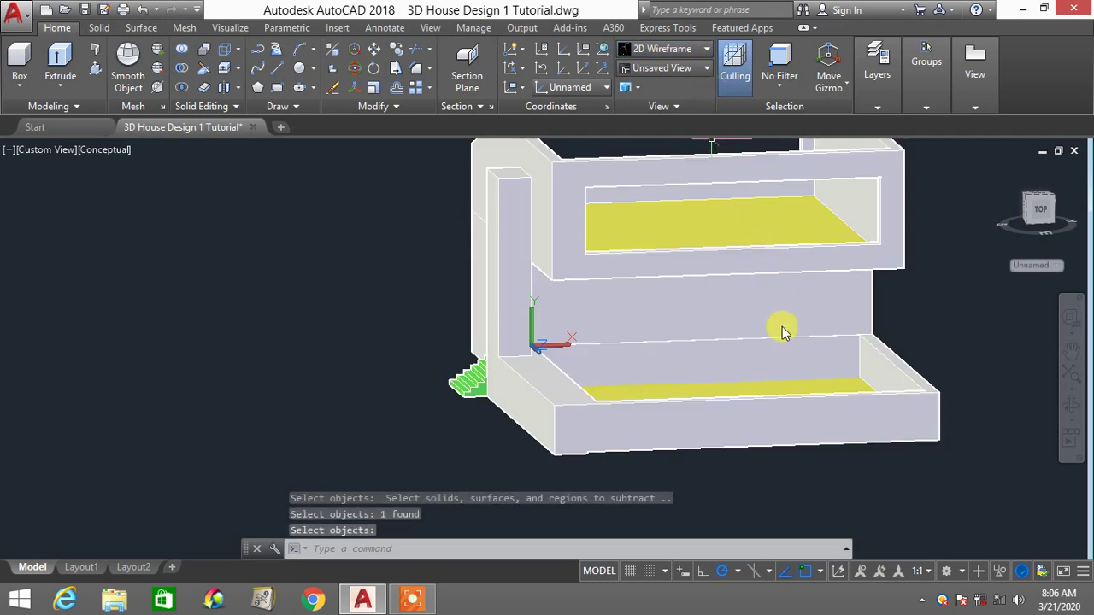
shift+middle_drag(749, 339, 811, 358)
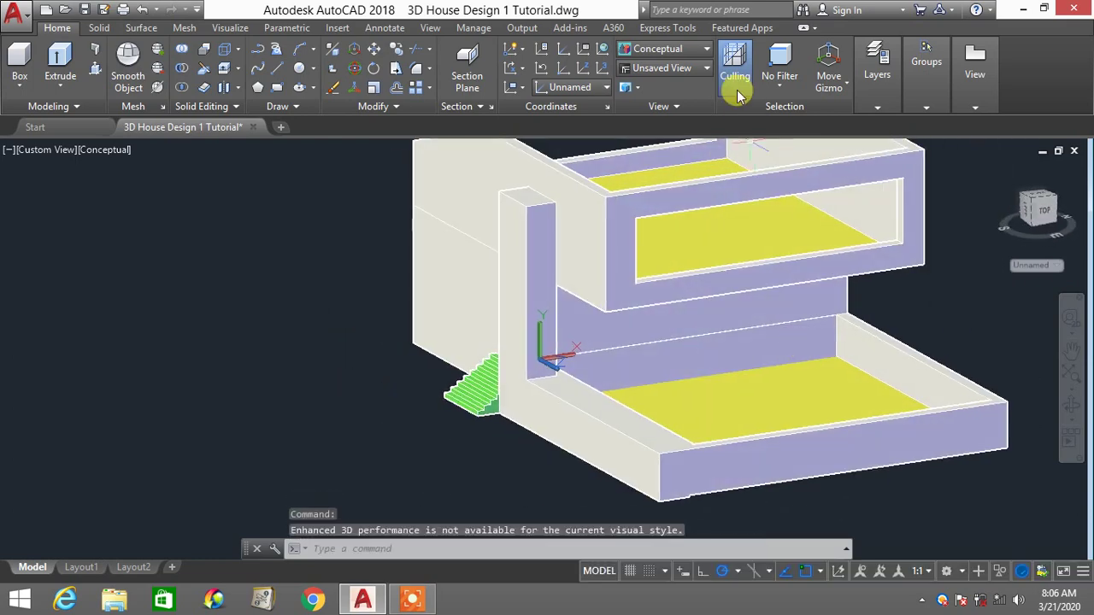
click(663, 49)
click(651, 82)
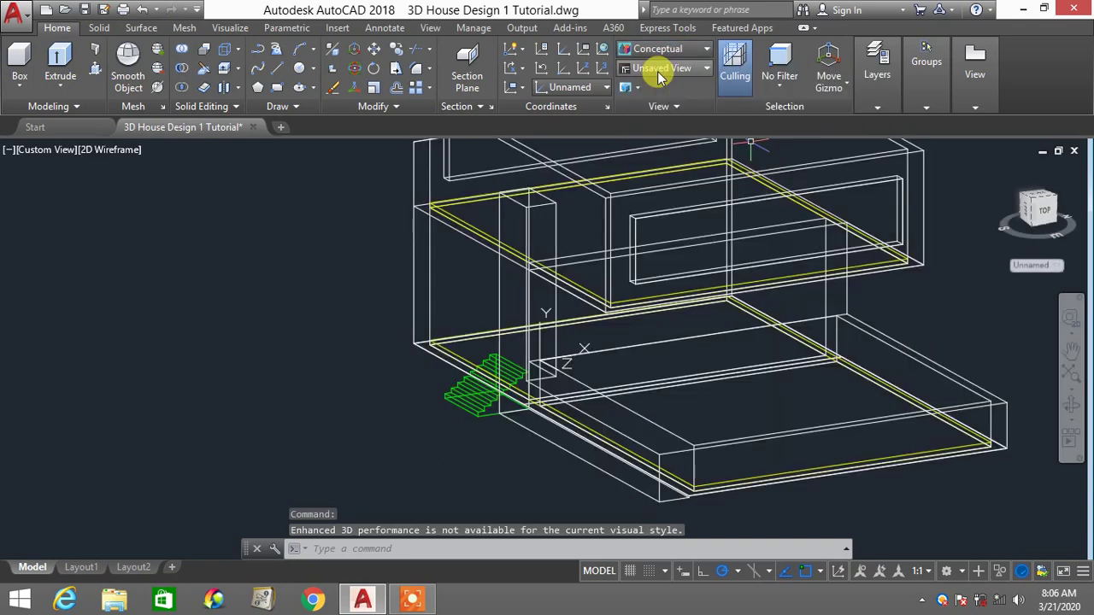
click(699, 51)
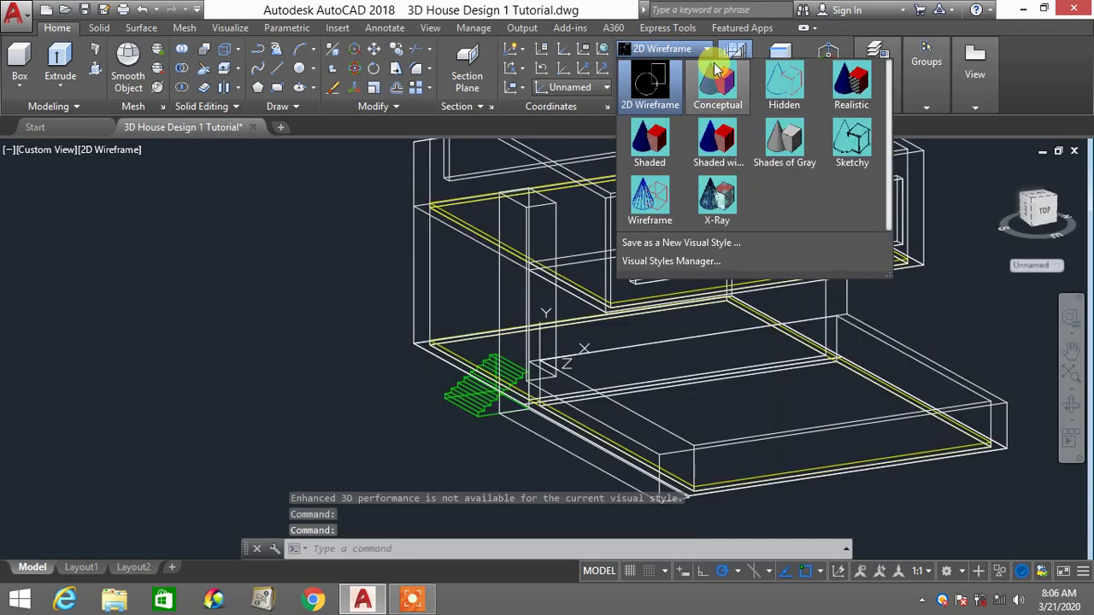
click(720, 103)
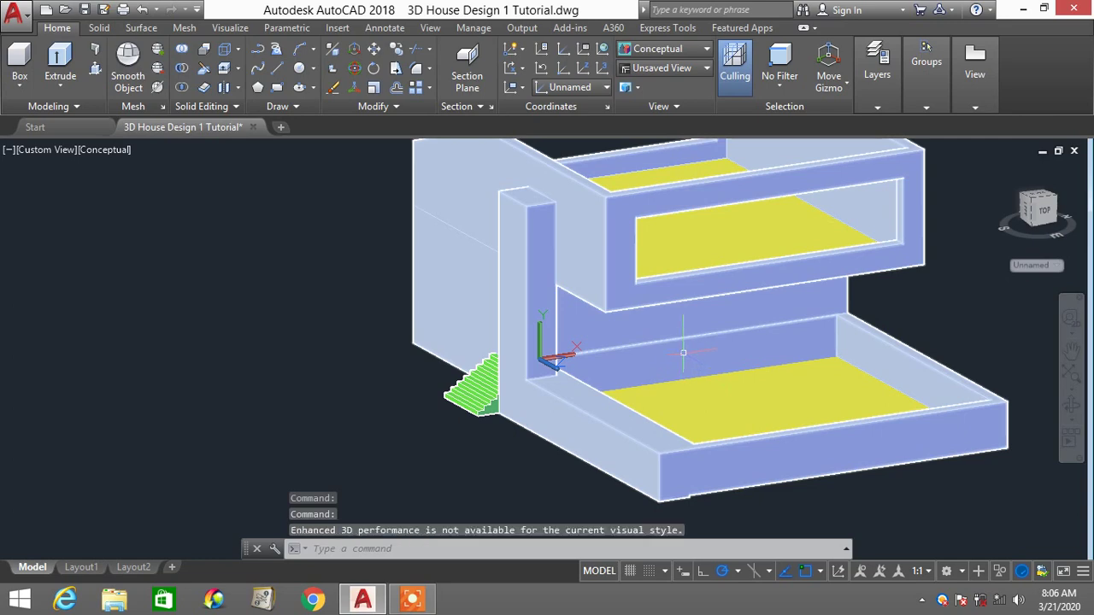
mouse_move(646, 336)
shift+middle_down()
mouse_move(630, 354)
mouse_move(654, 352)
shift+middle_up()
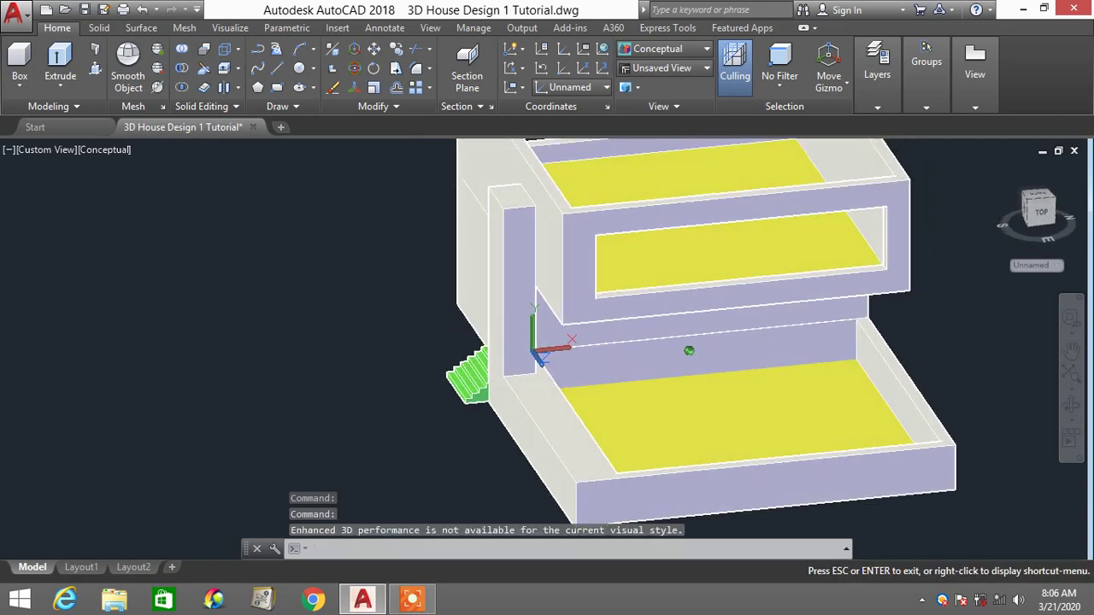
text(BOX)
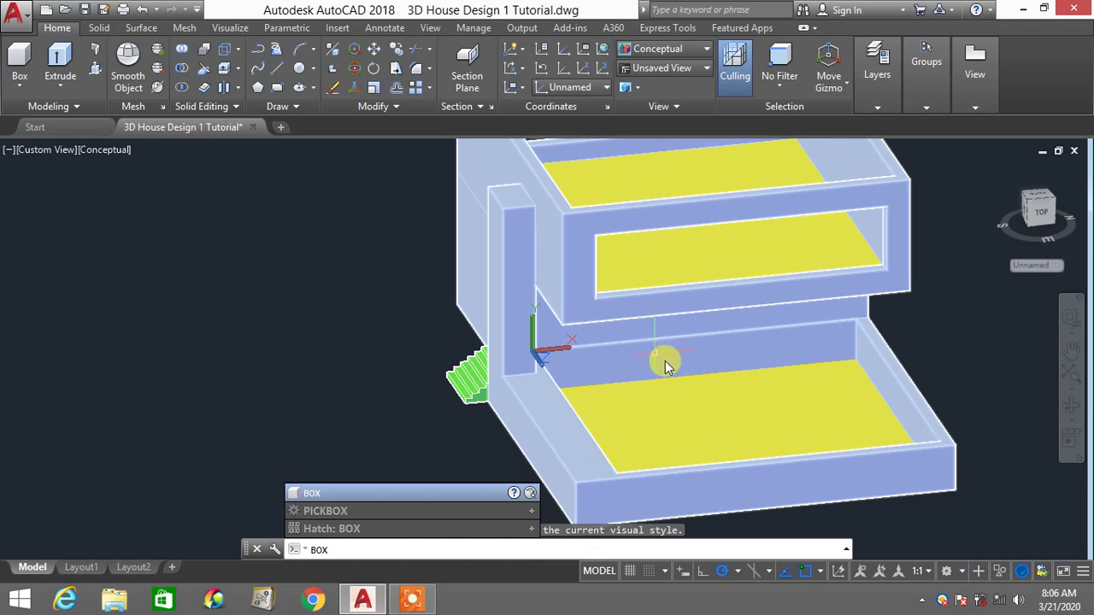
key(Return)
key(Escape)
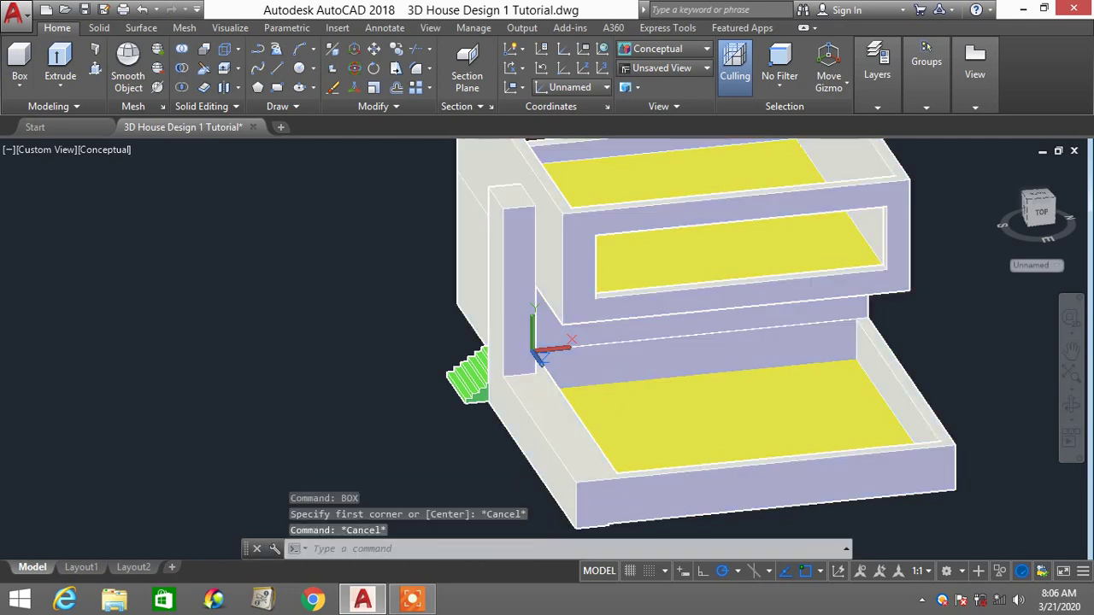
key(Escape)
Switch the model to the Top view
click(47, 153)
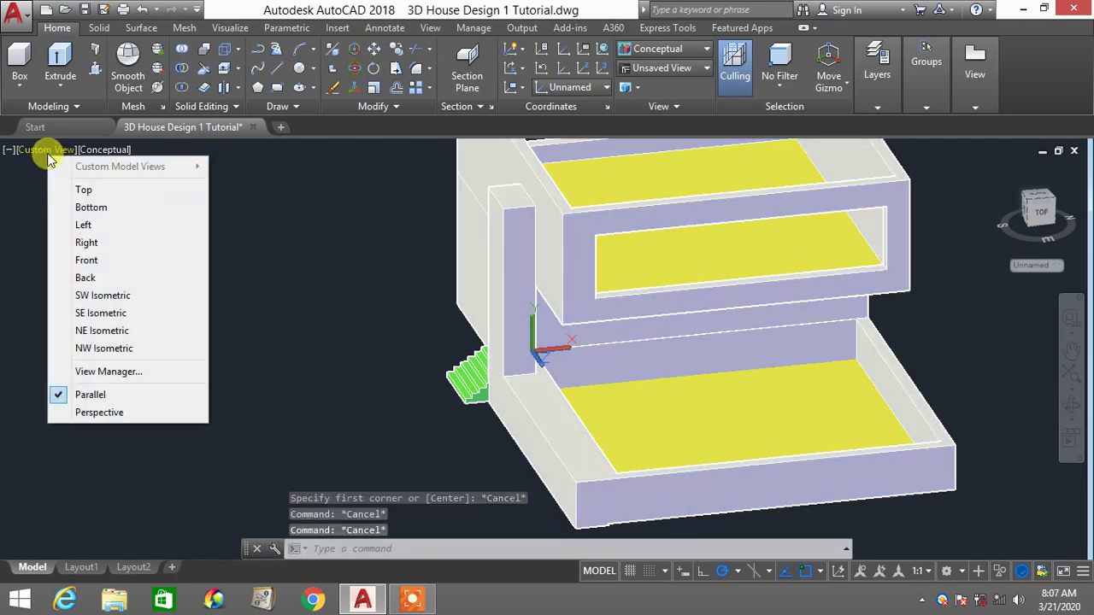
click(73, 189)
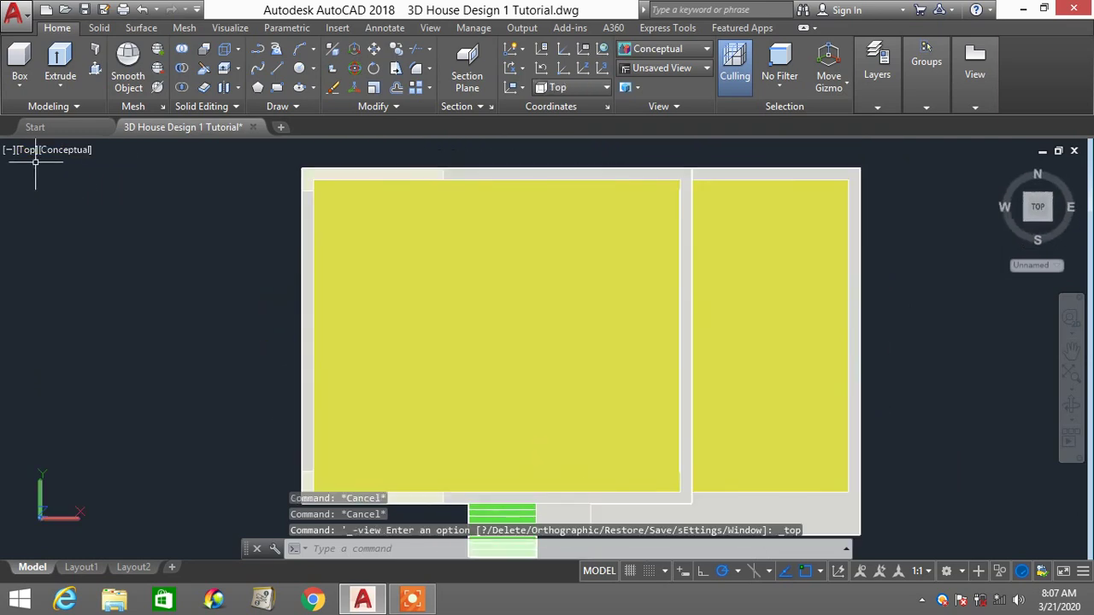
Draw a box standing on the terrace floor in front of the lower storey's front wall, with its top just below the upper storey's underside
click(23, 154)
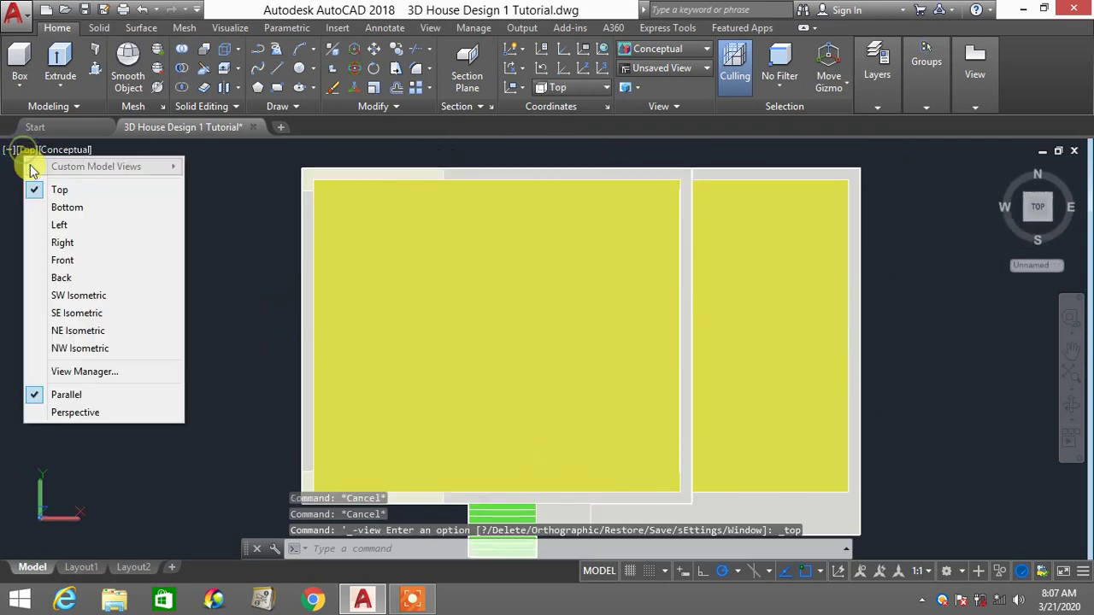
click(88, 313)
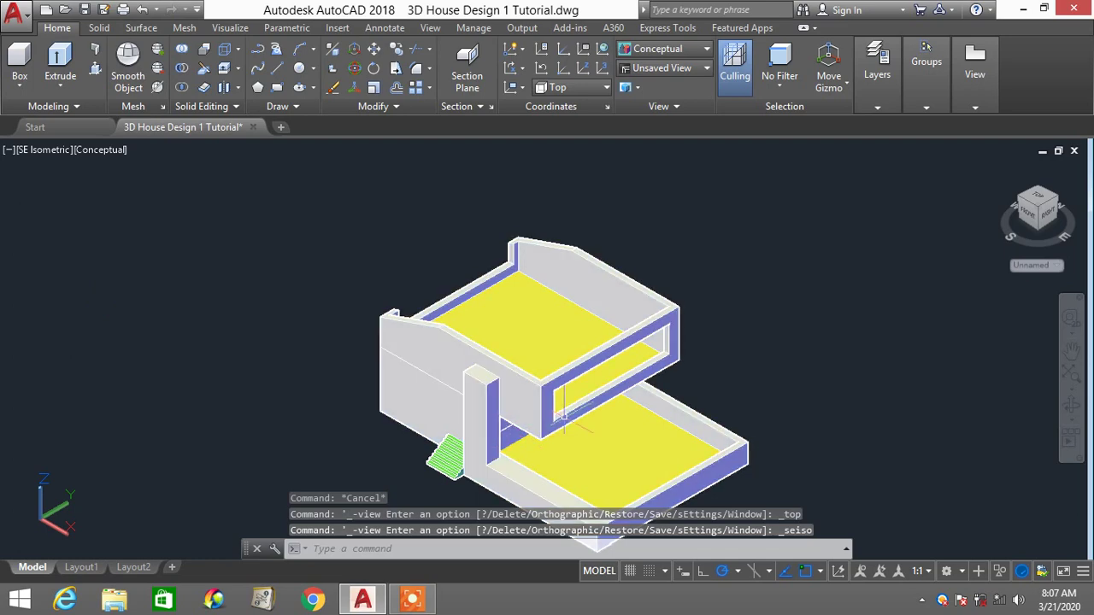
shift+middle_drag(613, 436, 542, 348)
scroll(529, 438, up, 4)
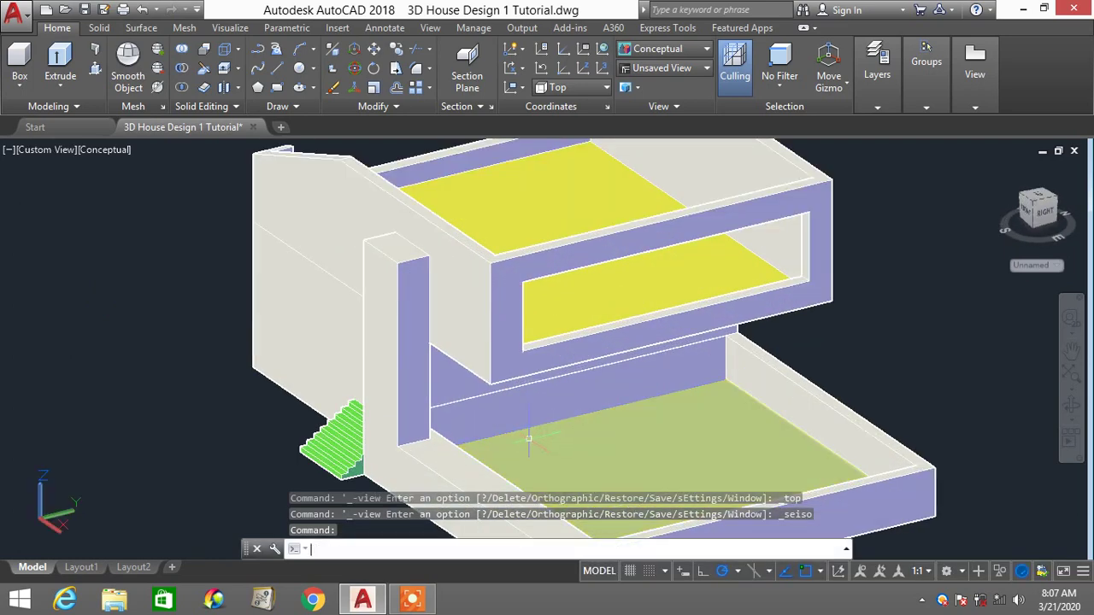
text(ox)
key(Return)
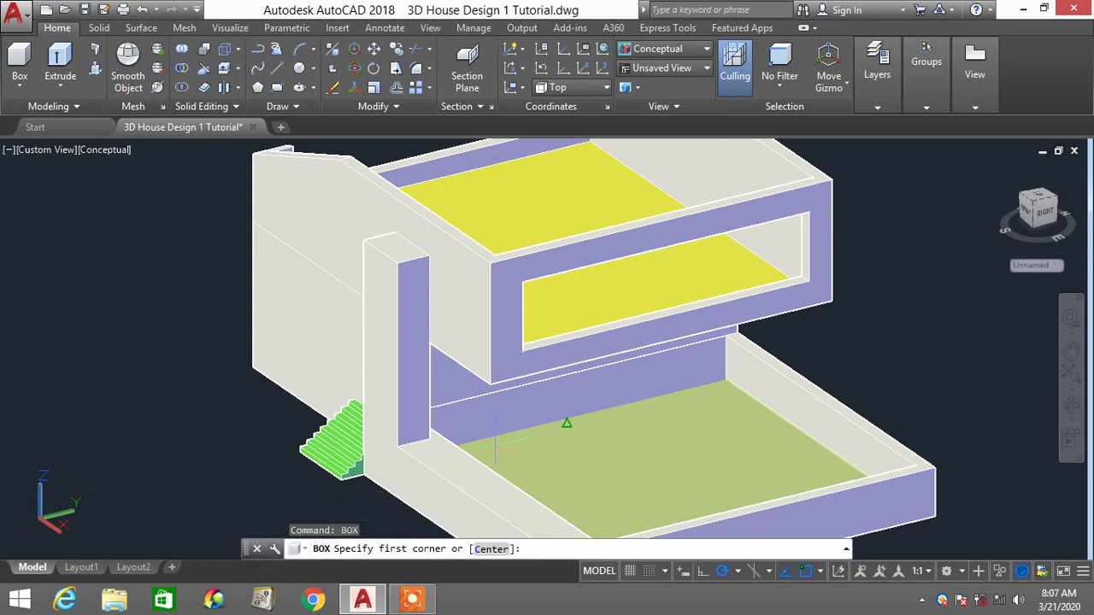
click(557, 421)
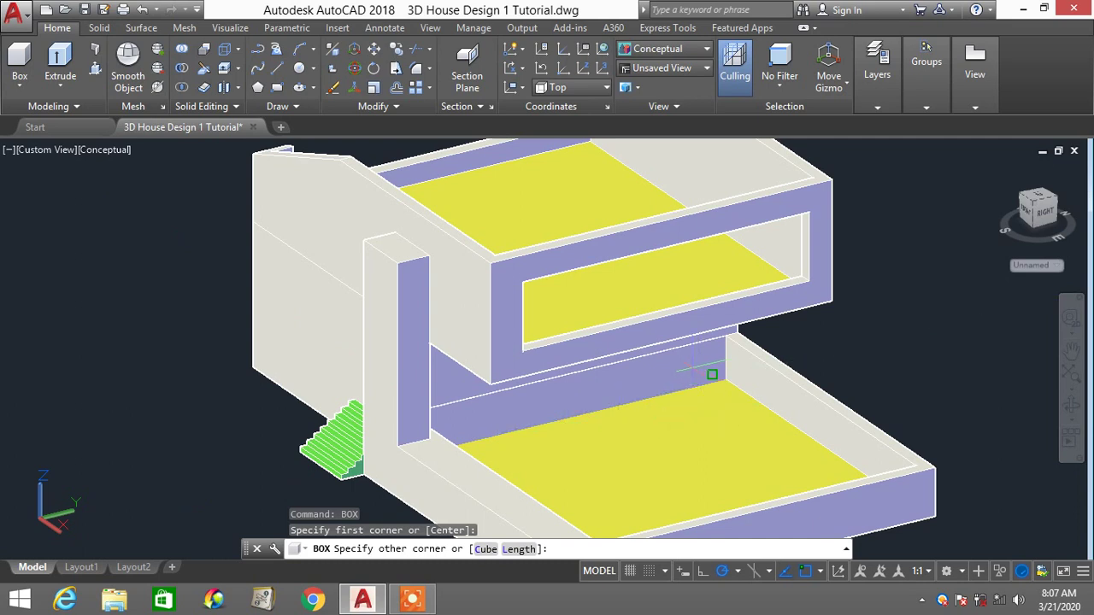
click(763, 434)
shift+middle_drag(737, 331, 741, 303)
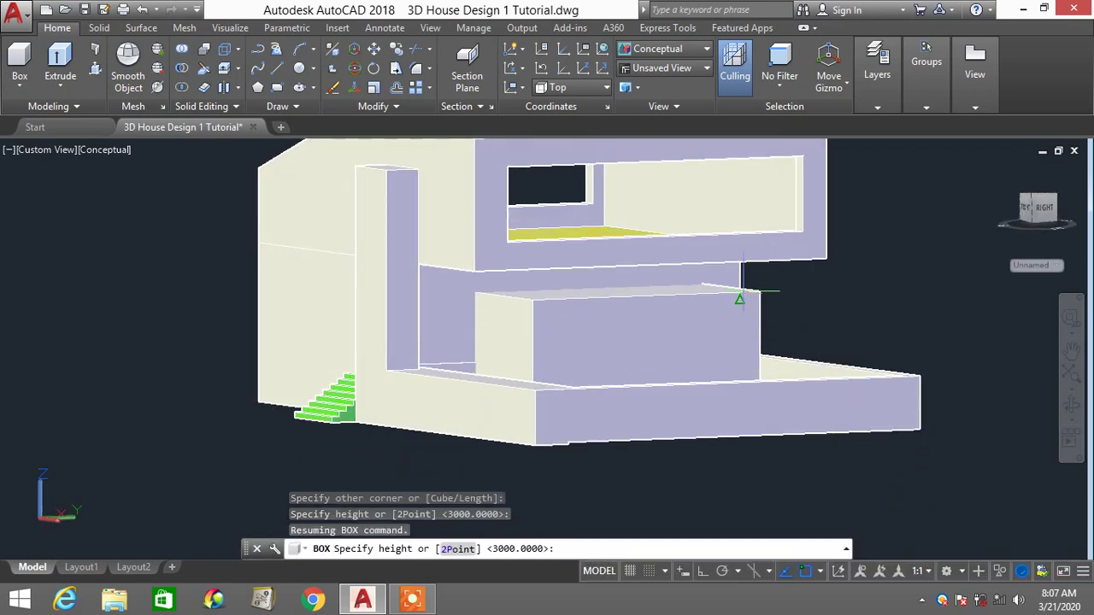
click(819, 284)
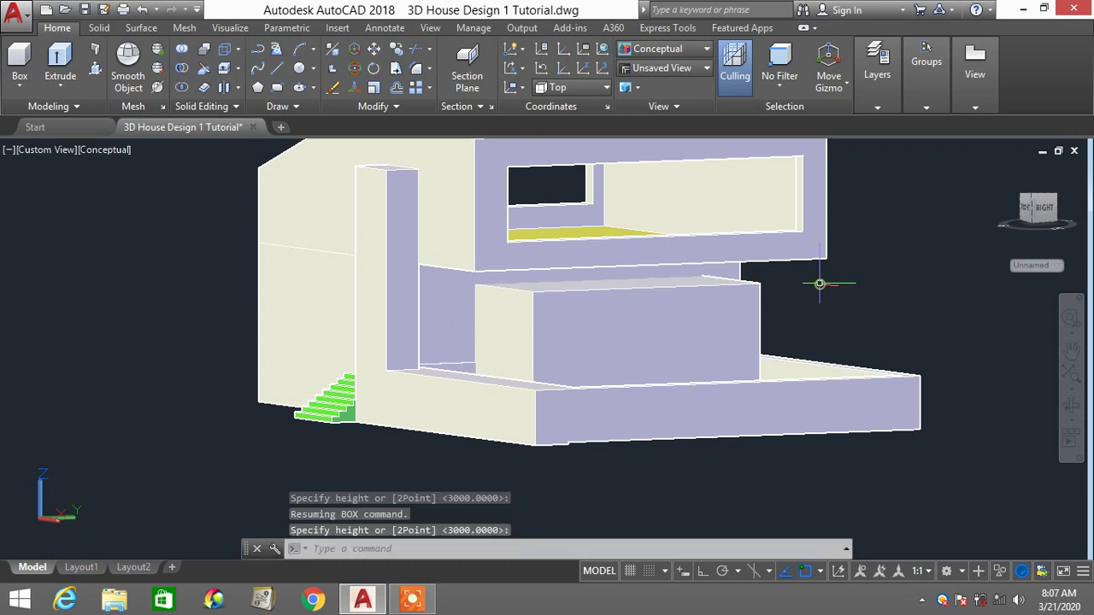
Move the box straight back at 180° until it passes into the lower storey's front wall
text(m)
key(Return)
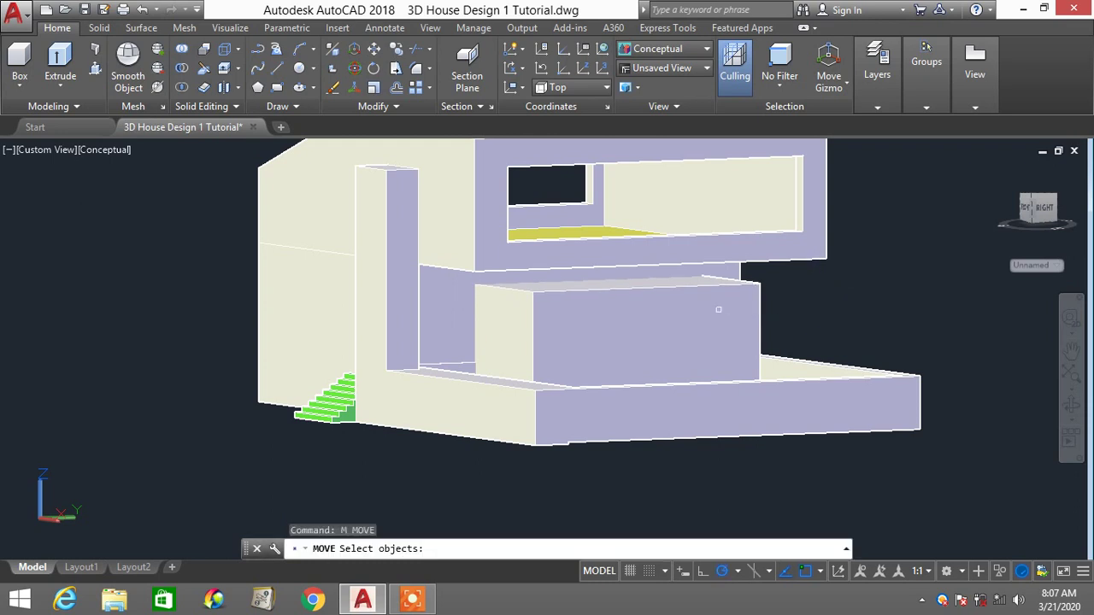
click(715, 307)
key(Return)
click(886, 310)
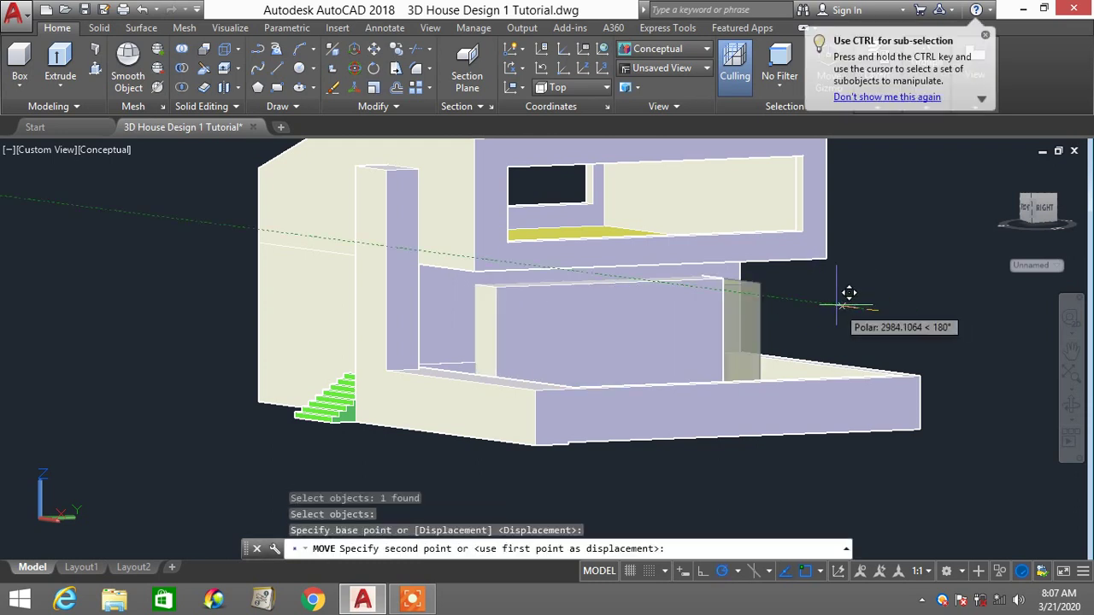
click(834, 304)
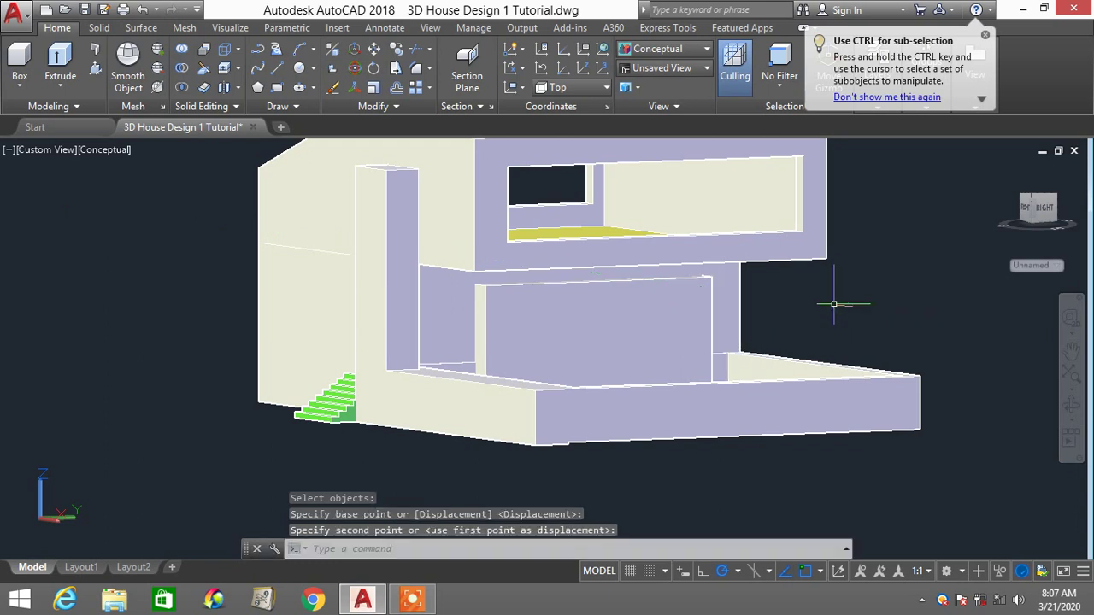
Subtract the box from the house walls to cut a wide opening in the lower storey's front wall
text(su)
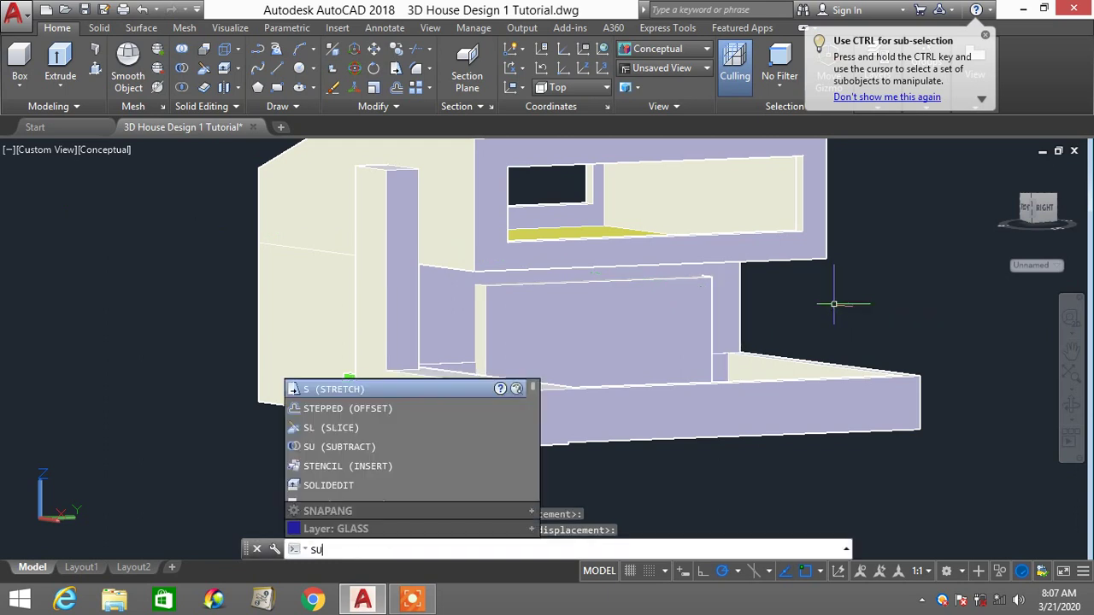
key(Return)
click(722, 314)
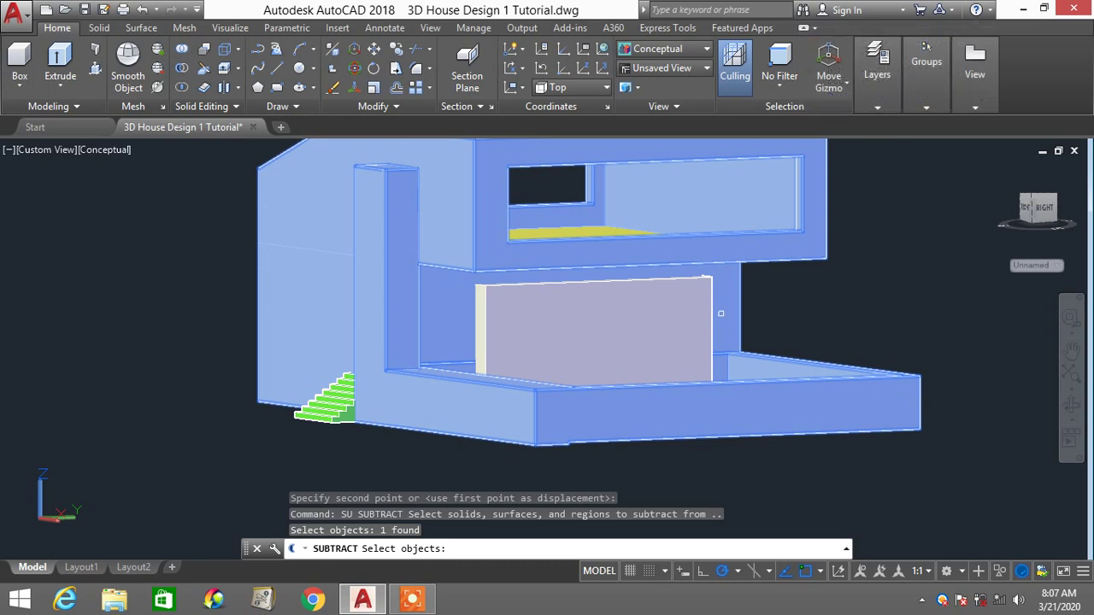
key(Return)
click(666, 315)
key(Return)
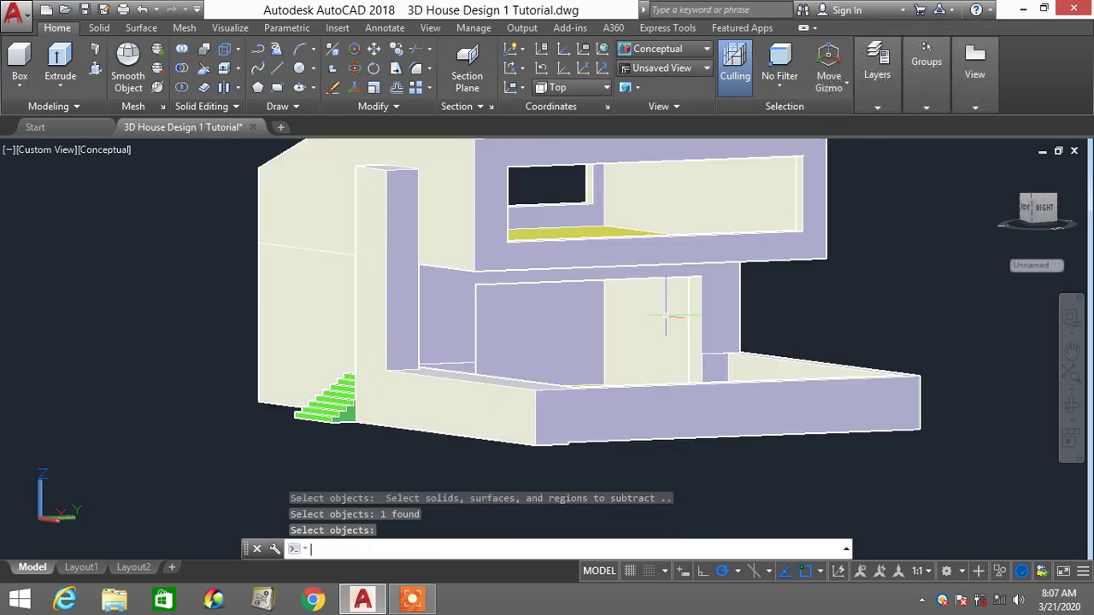
Turn on the ROOF1 layer and examine the front openings together with the roofs from several angles
scroll(675, 324, down, 3)
shift+middle_drag(644, 326, 683, 378)
scroll(694, 295, up, 2)
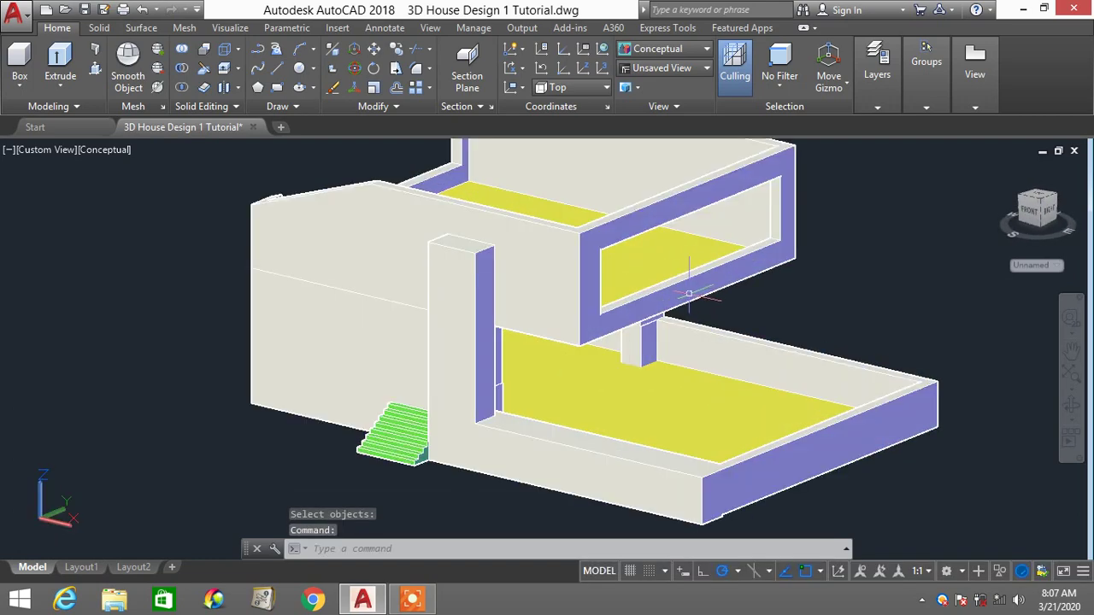
shift+middle_drag(674, 301, 566, 374)
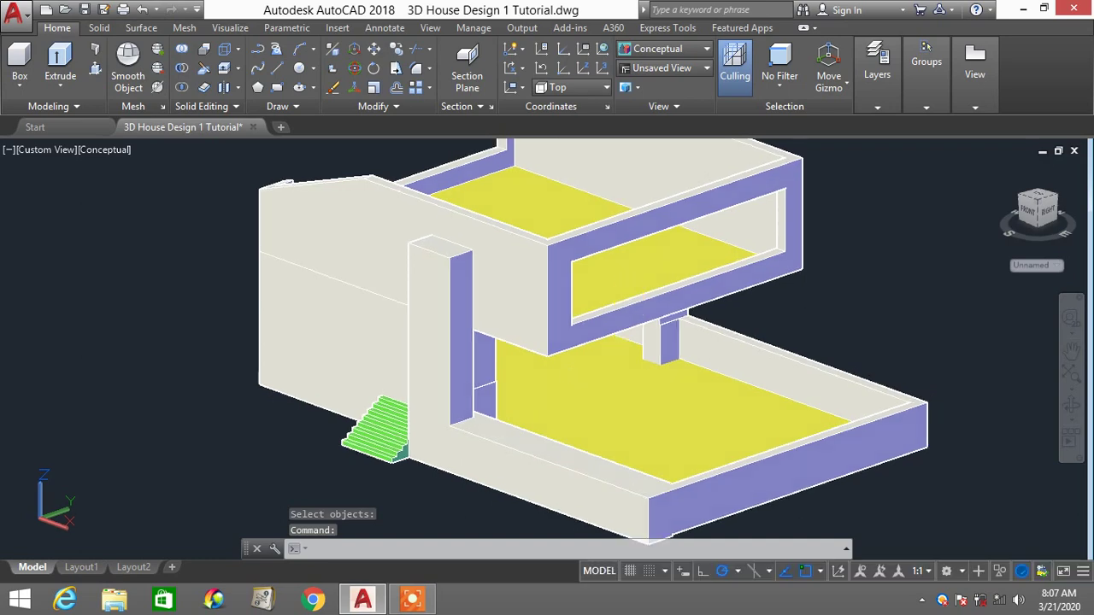
click(885, 110)
click(912, 126)
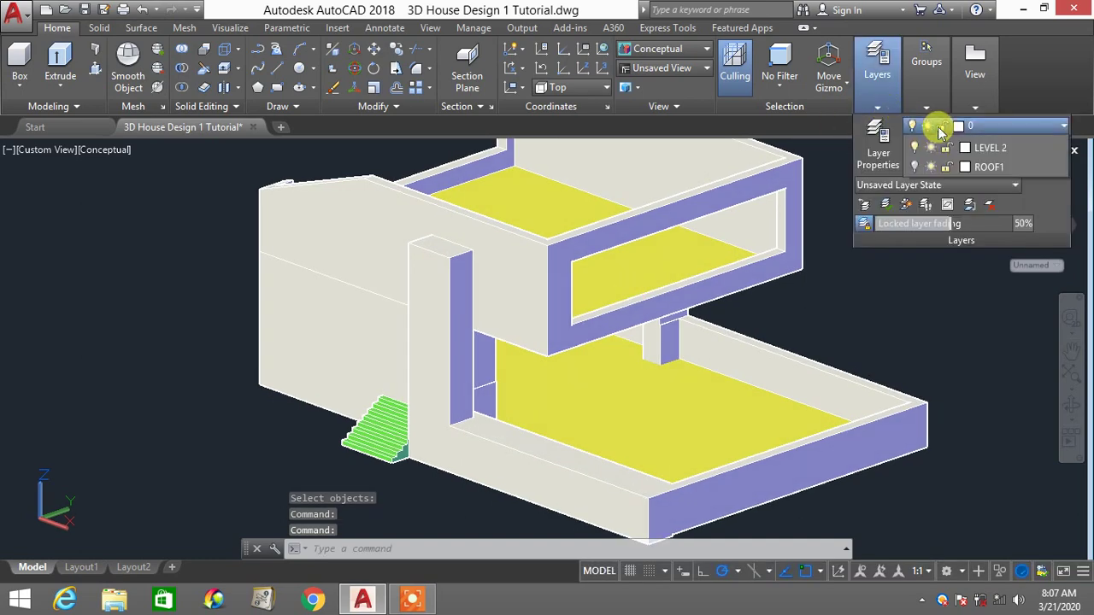
click(914, 222)
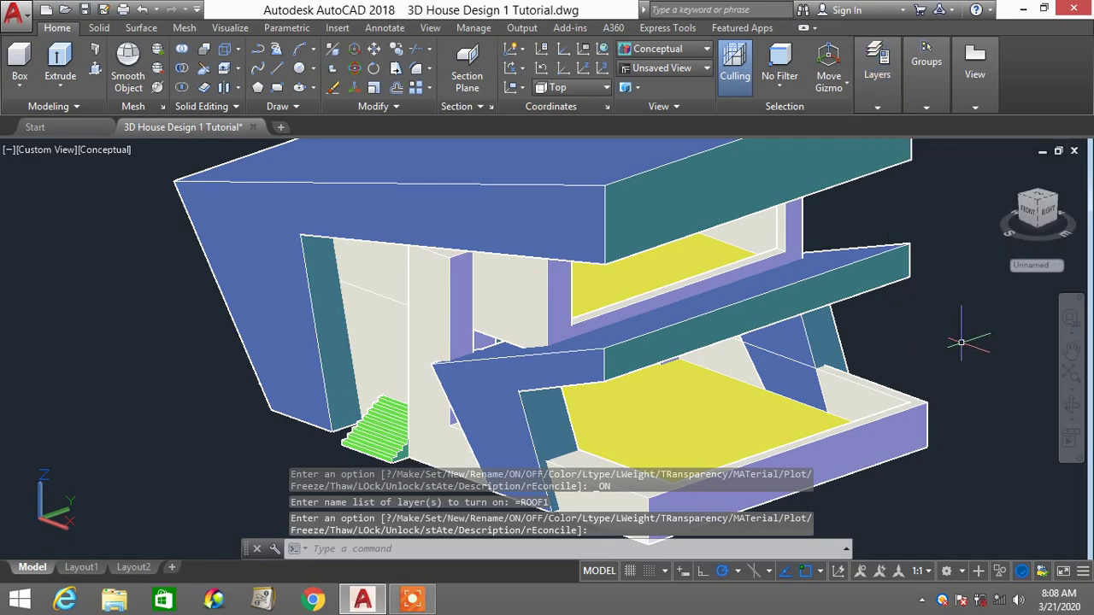
shift+middle_drag(779, 313, 759, 291)
scroll(717, 290, down, 3)
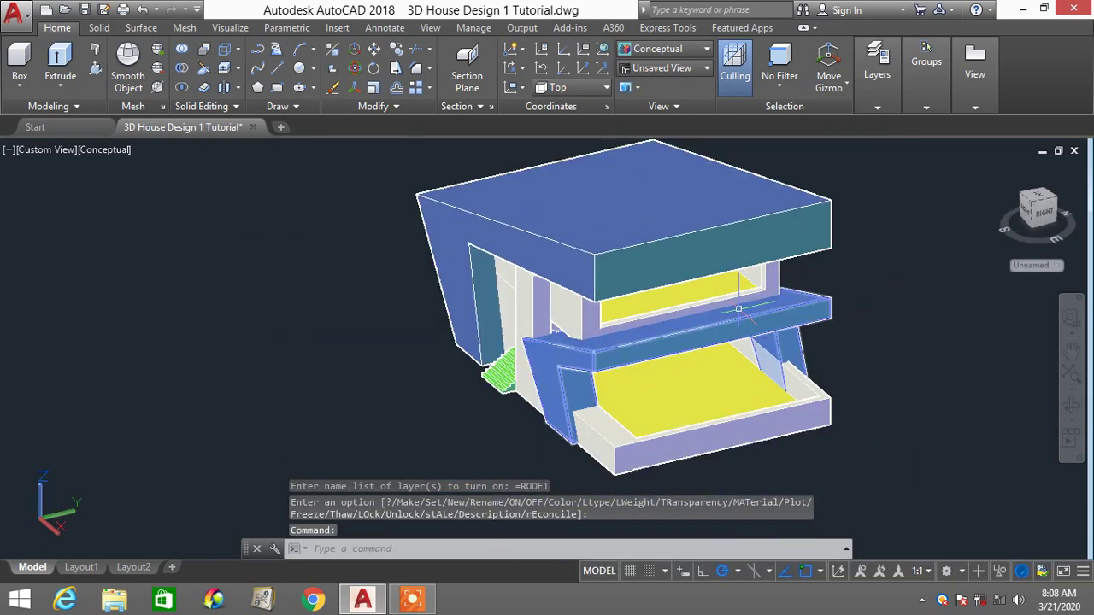
shift+middle_drag(684, 292, 664, 228)
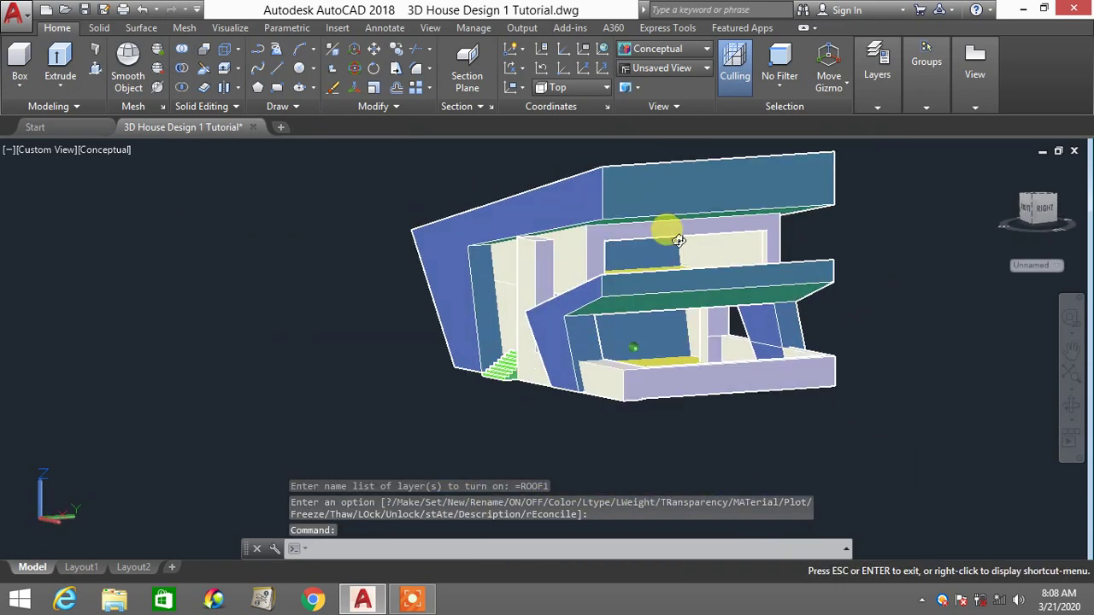
scroll(657, 245, up, 2)
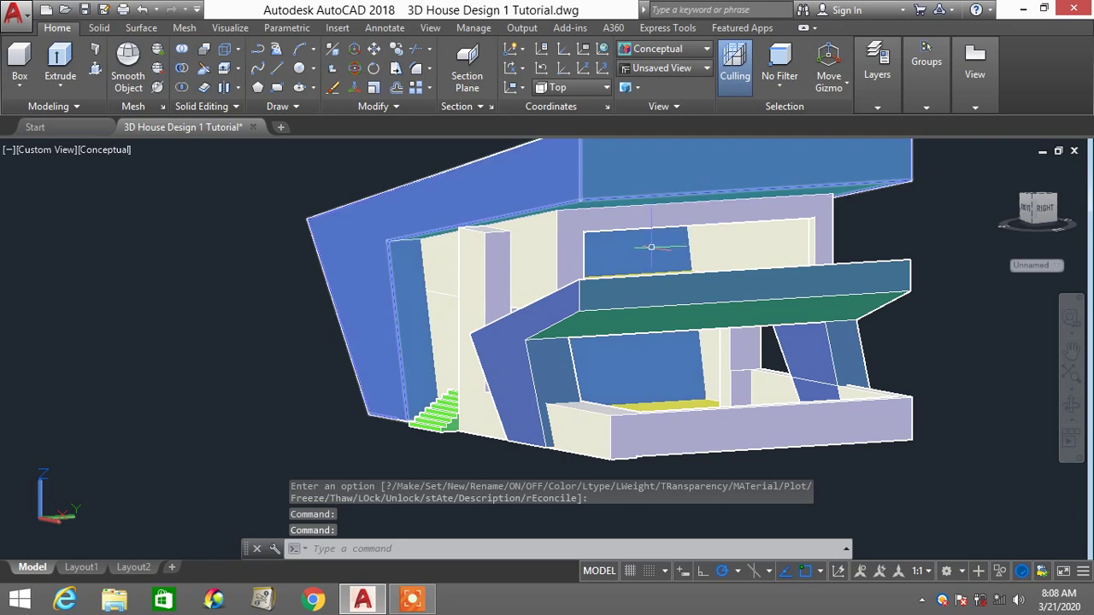
Turn off the ROOF1 layer to hide the roofs
click(878, 107)
click(923, 125)
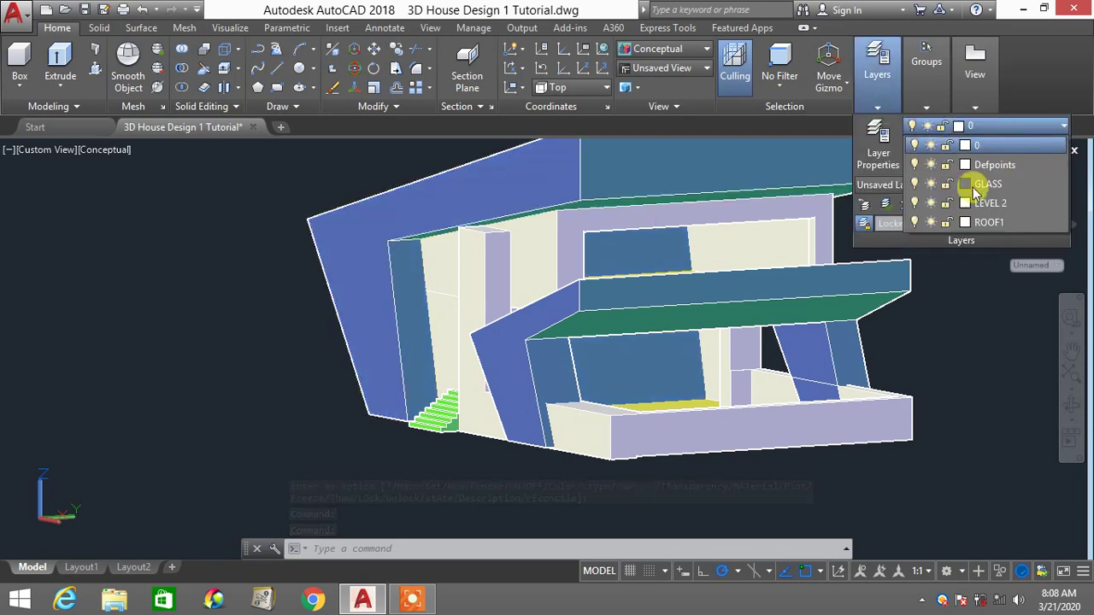
click(913, 223)
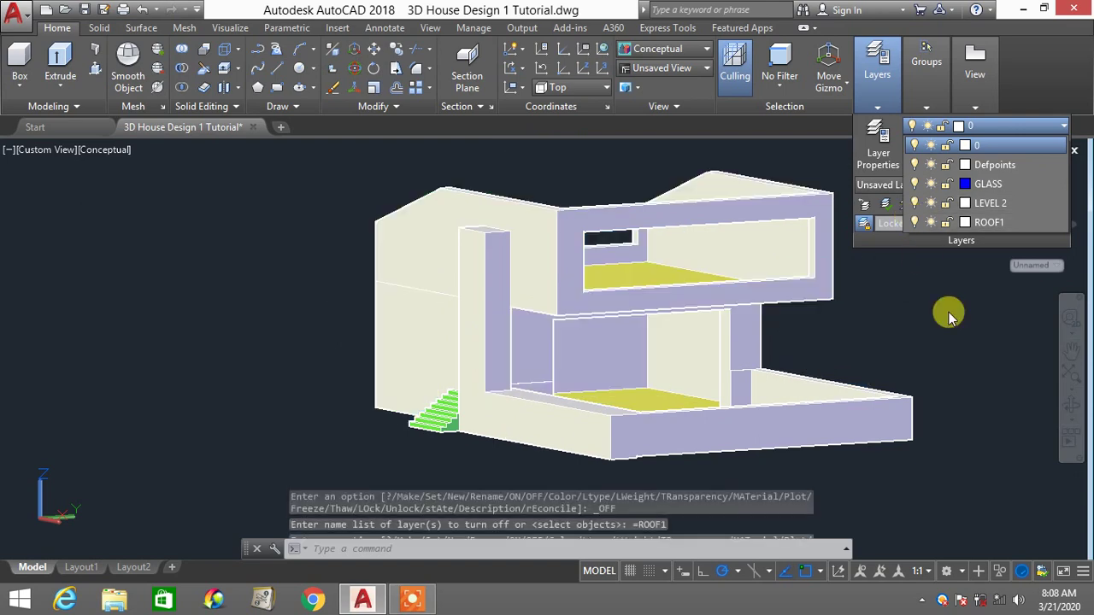
Set the UCS origin at the upper front window's lower-left corner, with X along the sill and Y up the opening's side
scroll(923, 314, up, 3)
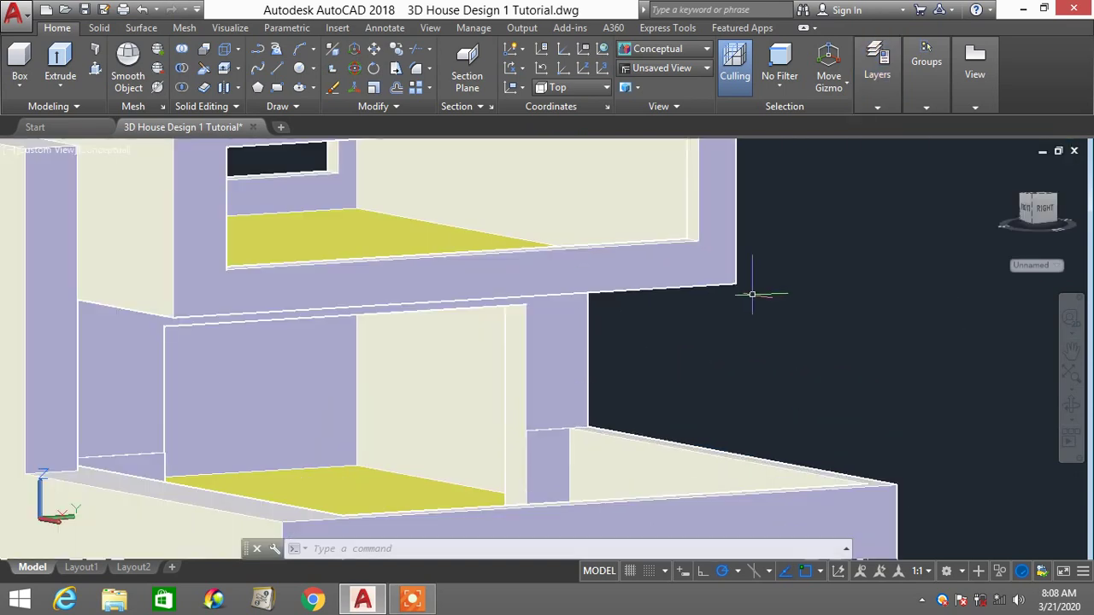
shift+middle_drag(626, 284, 612, 330)
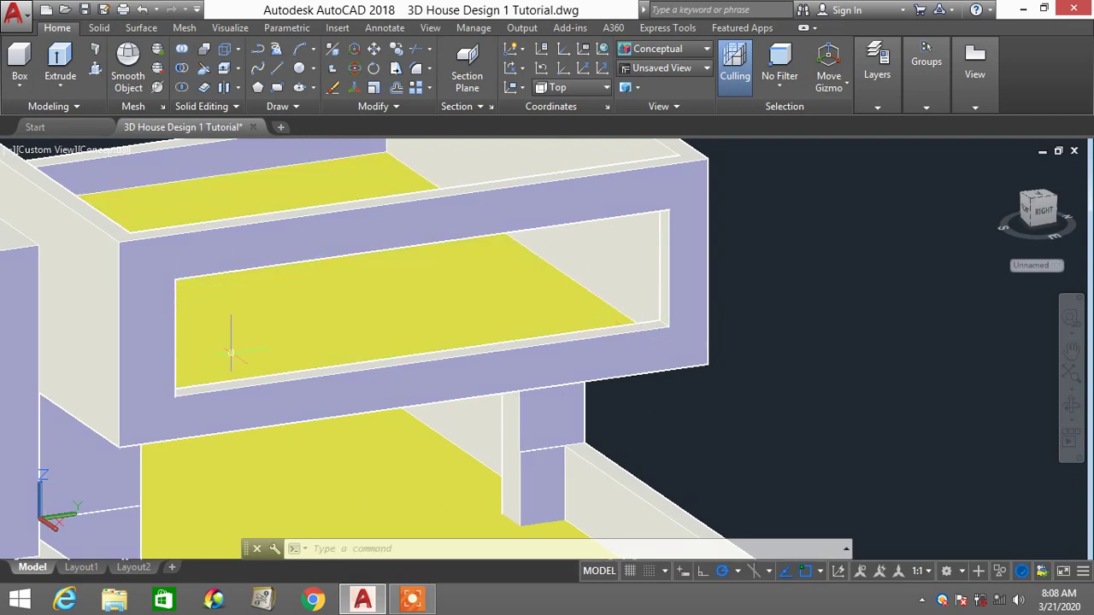
text(ucs)
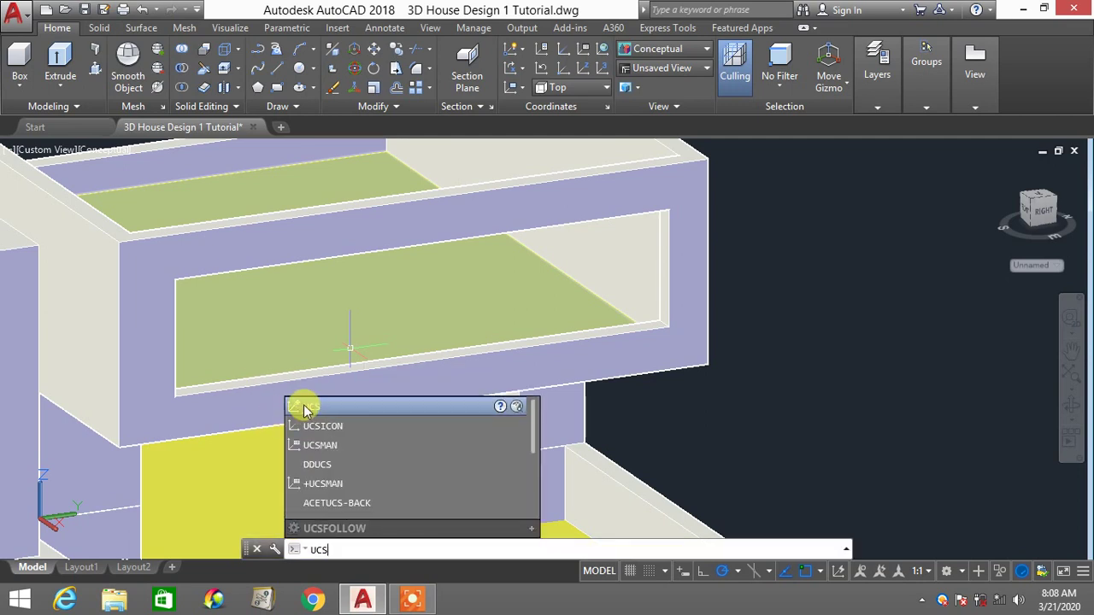
click(306, 410)
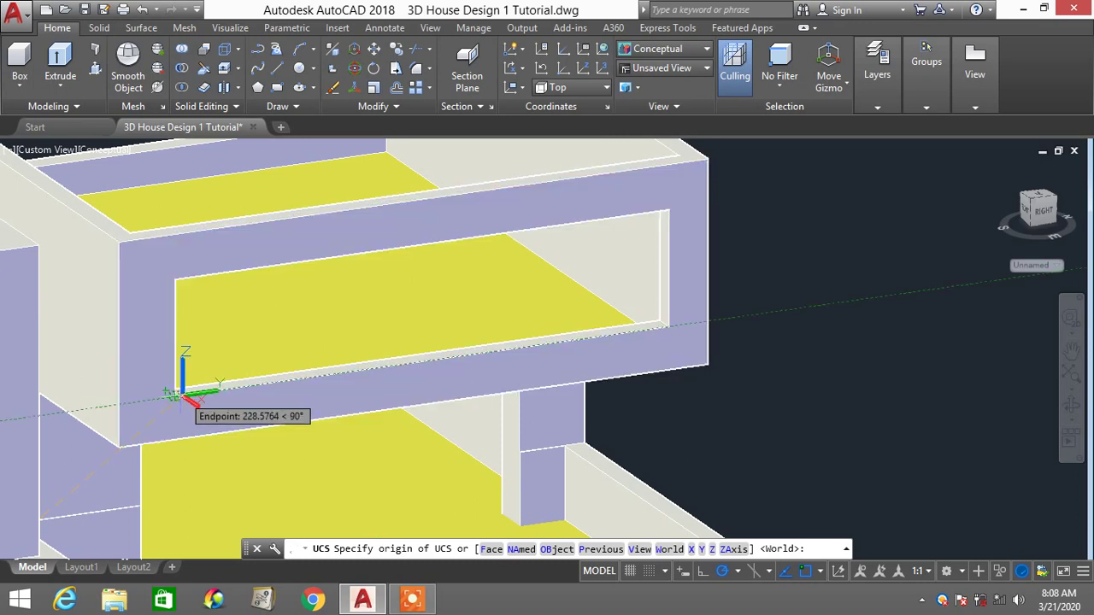
click(175, 395)
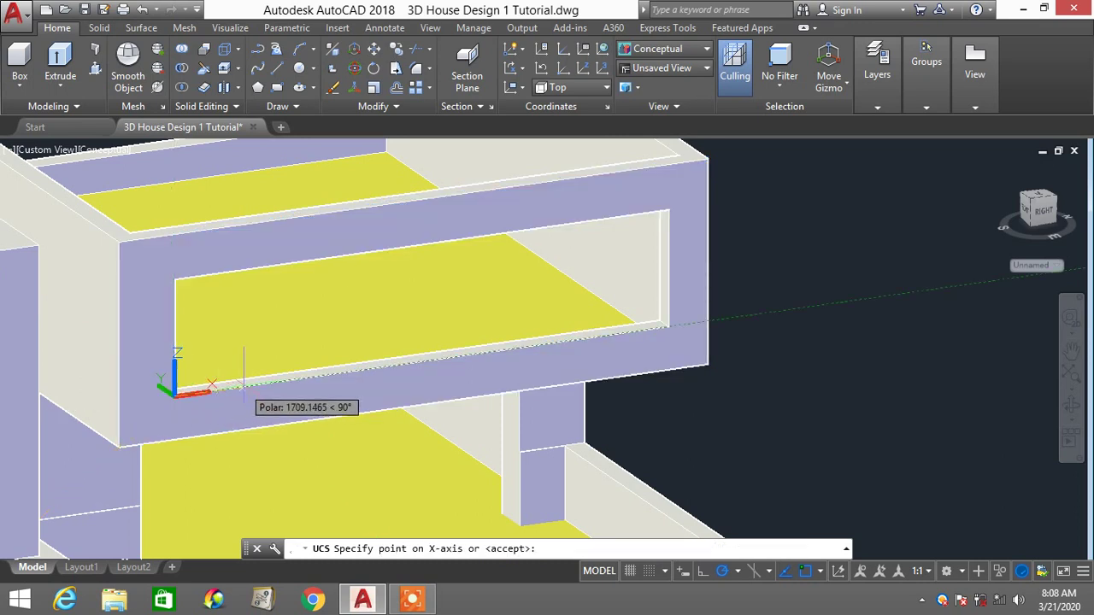
click(174, 337)
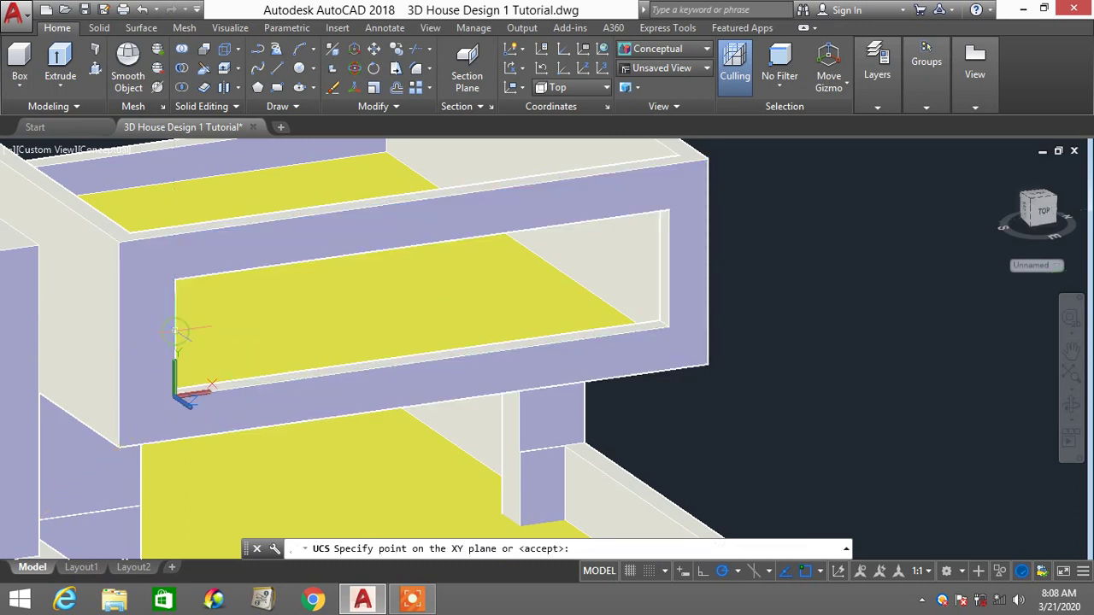
Set the visual style to 2D Wireframe, and draw and select a rectangle tracing the outer edge of the upper storey's front window opening
click(649, 49)
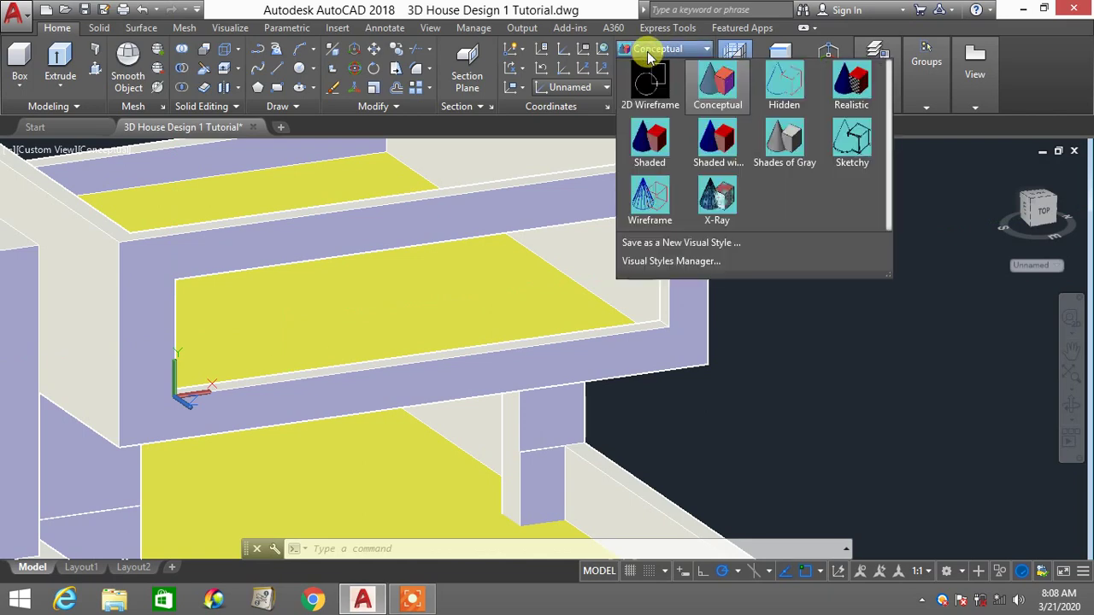
click(646, 73)
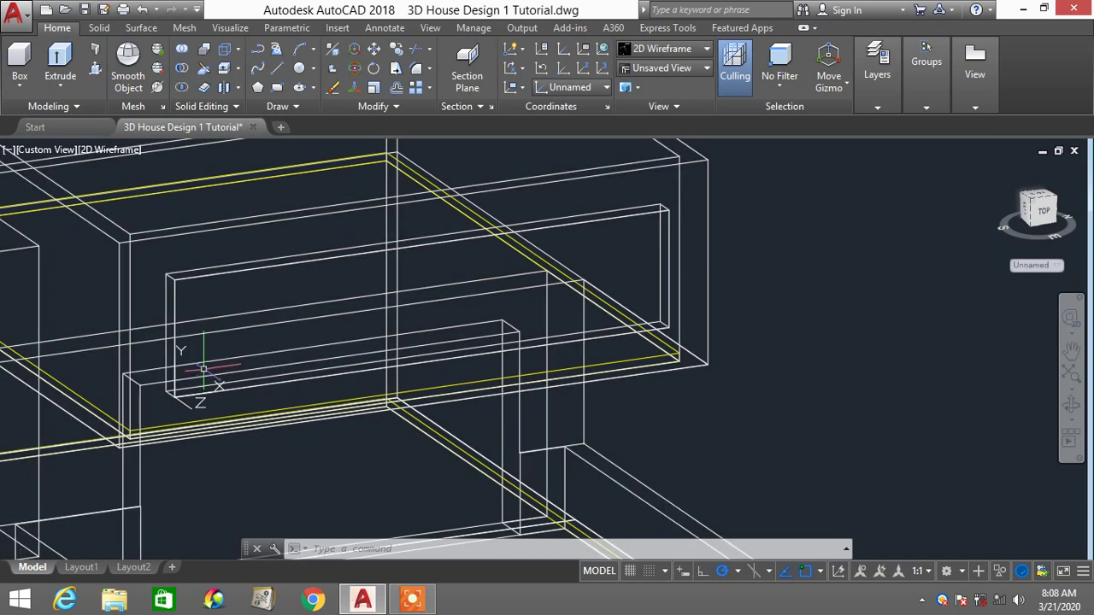
text(REC)
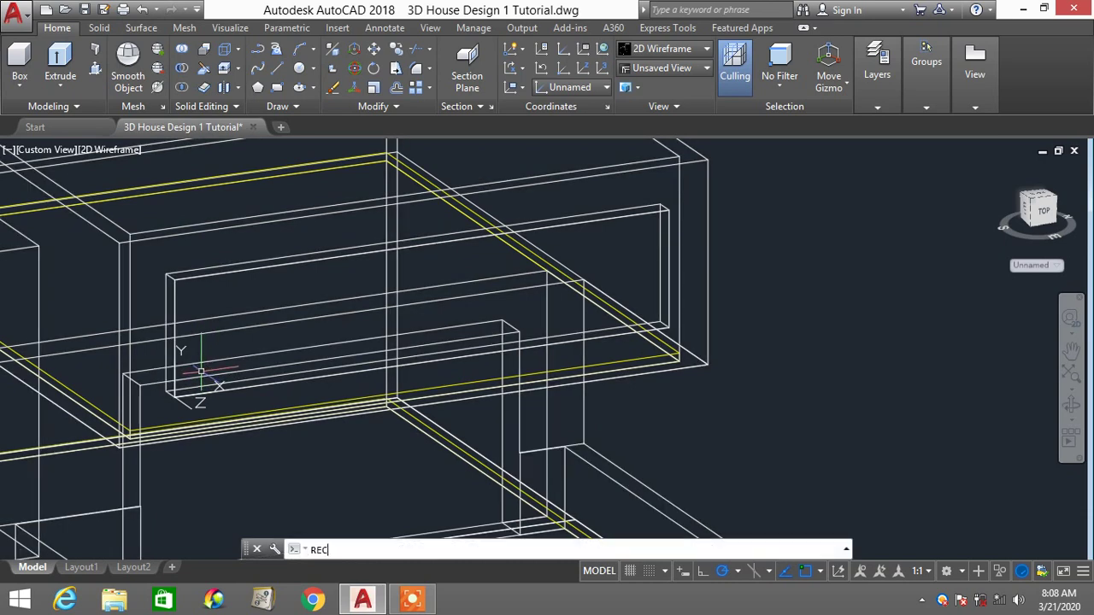
key(Return)
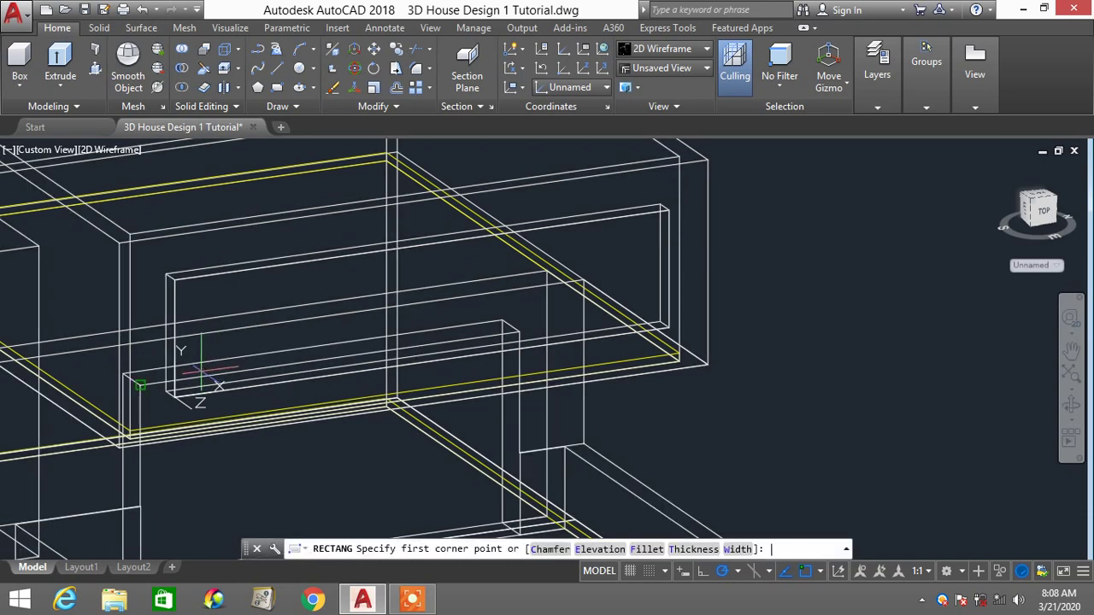
click(175, 278)
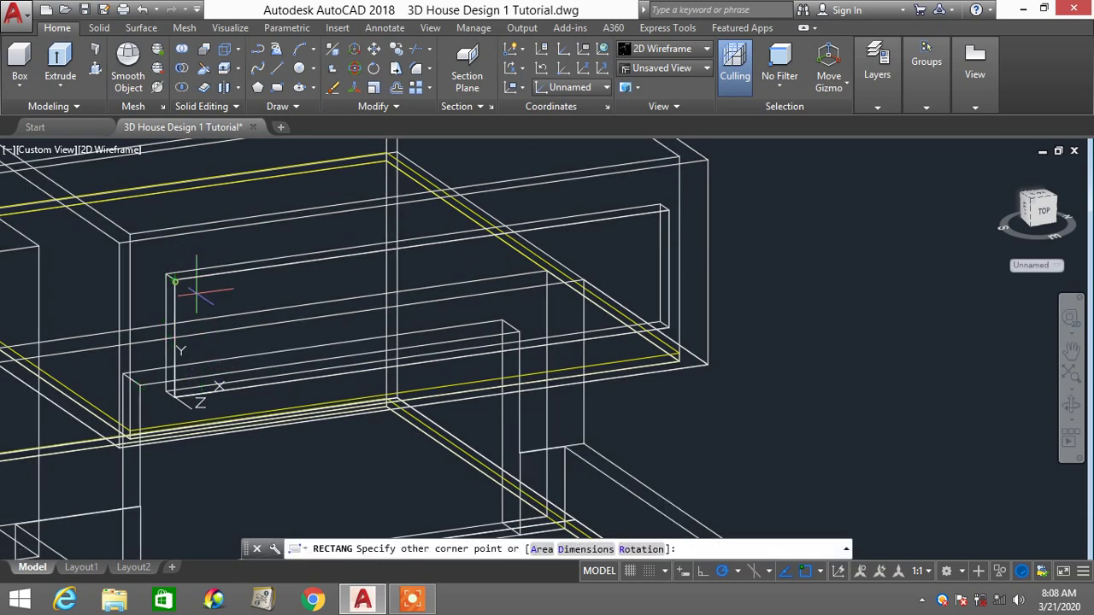
click(669, 328)
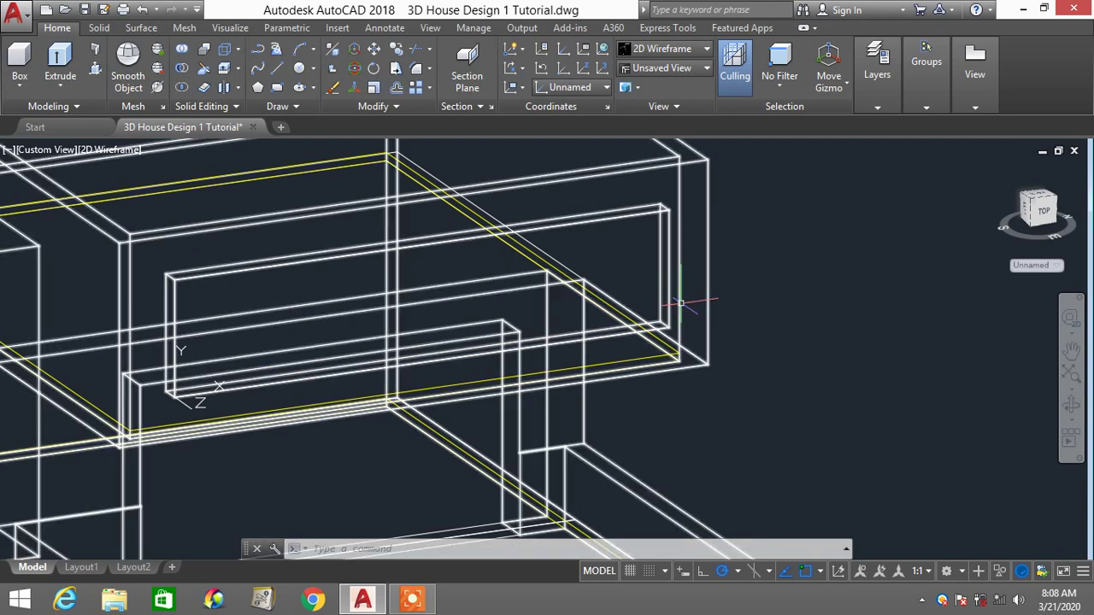
click(671, 304)
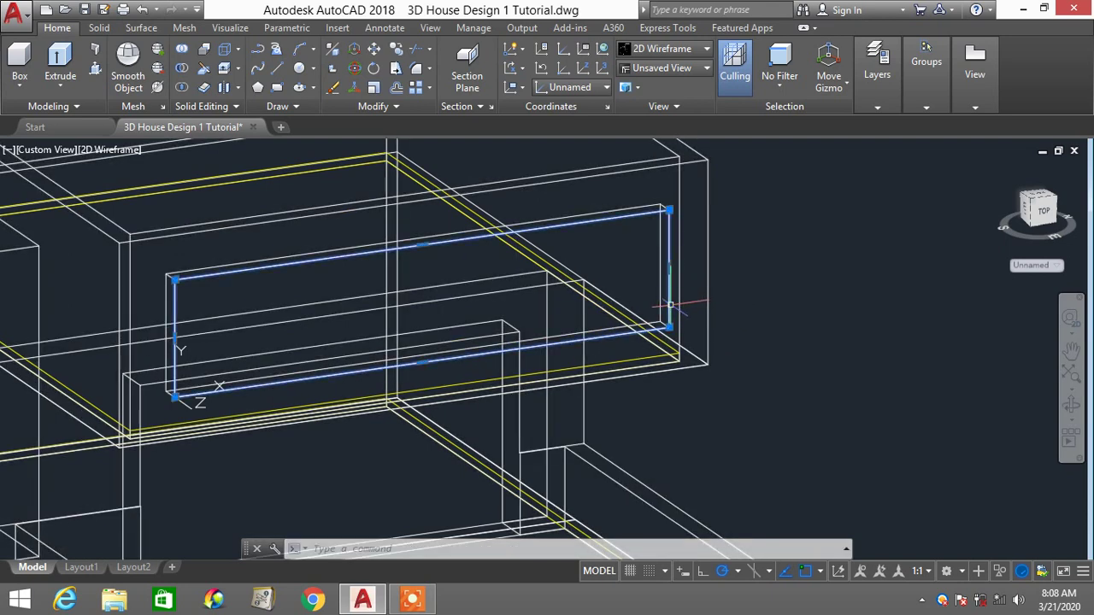
key(Escape)
text(o)
key(Return)
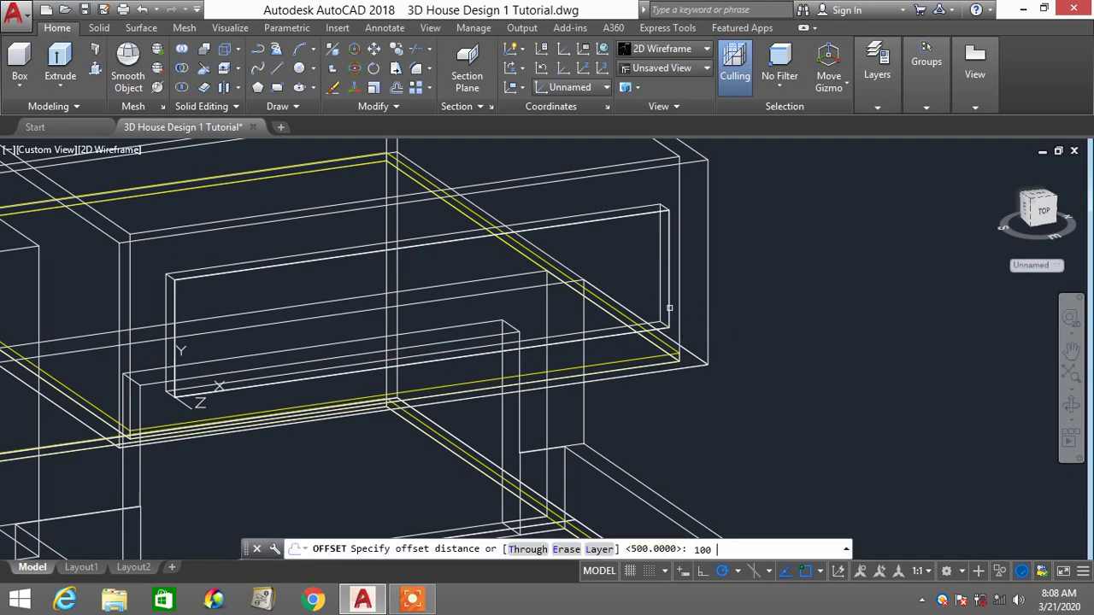
text(100)
key(Return)
click(667, 320)
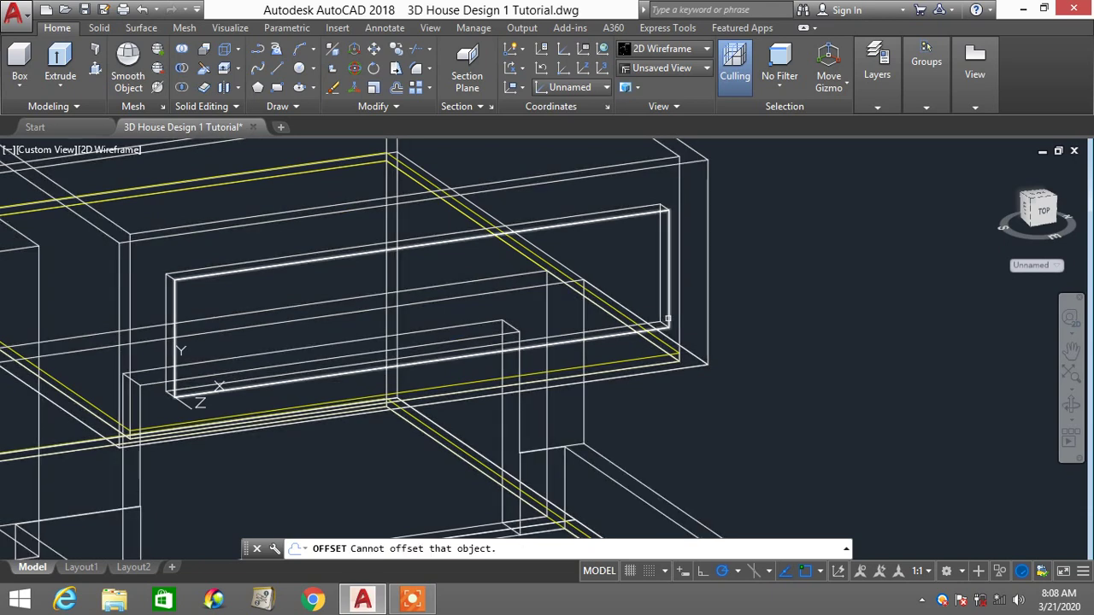
click(669, 322)
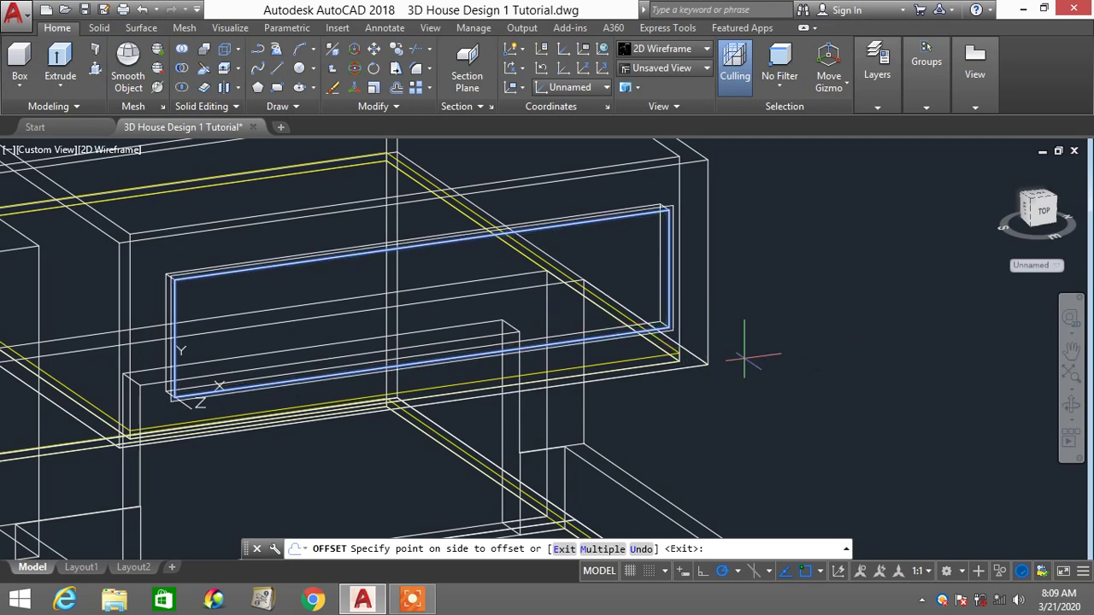
key(Escape)
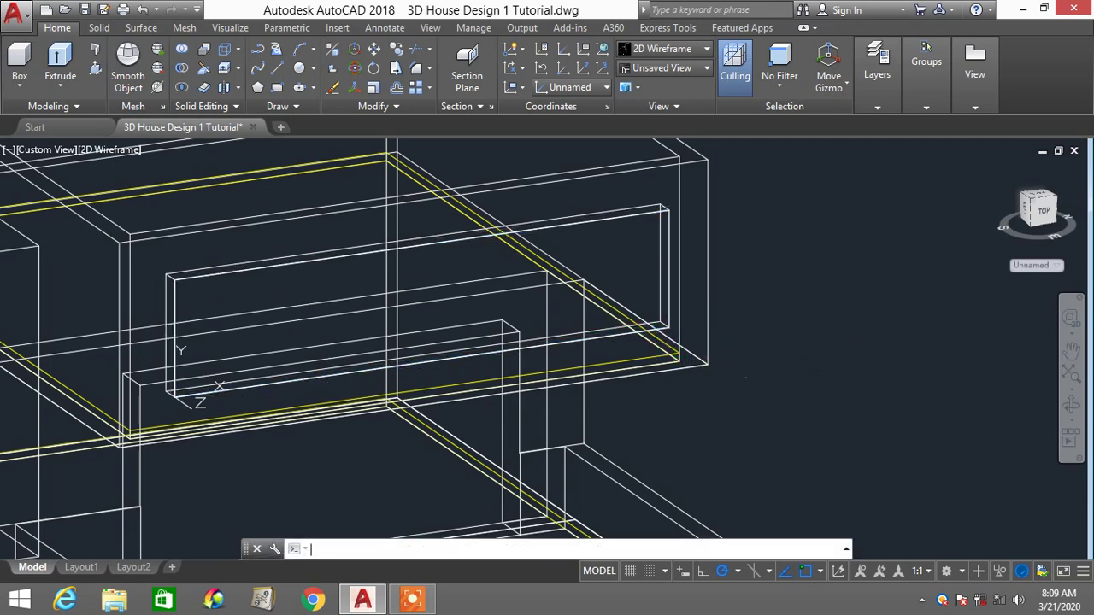
Offset the rectangle around the upper front window opening outward by 200
key(Return)
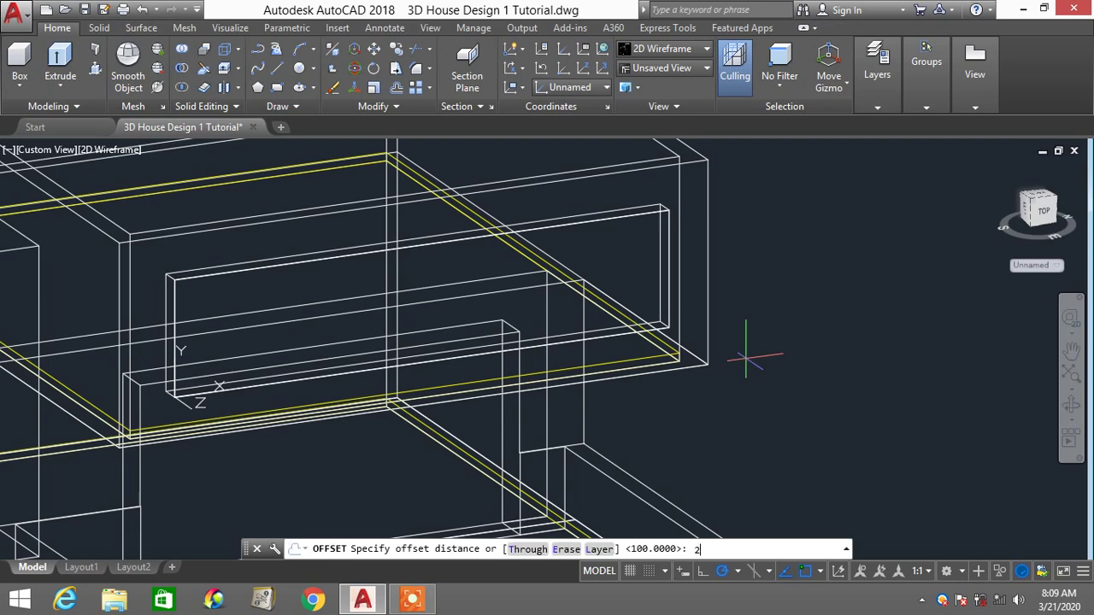
key(Return)
click(690, 329)
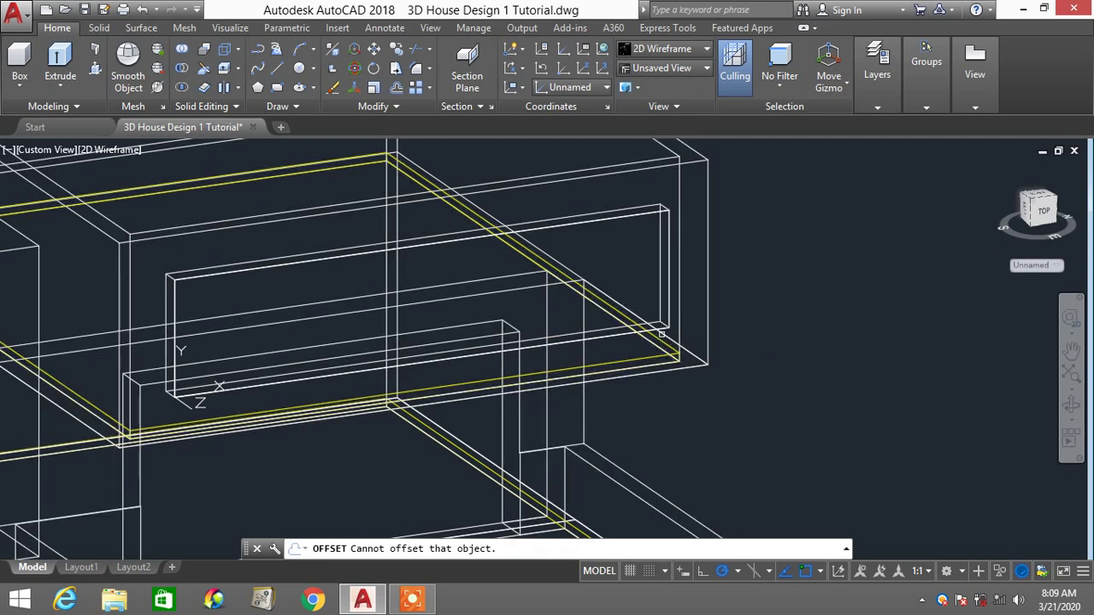
click(662, 325)
click(793, 359)
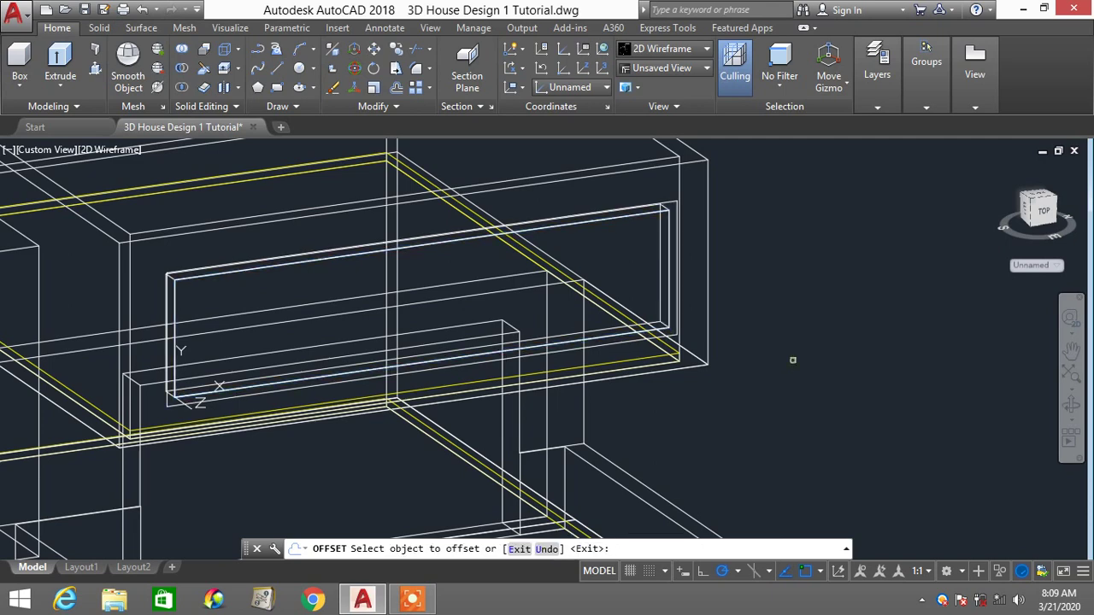
key(Return)
Presspull the band between the two window rectangles by 200 to form a frame projecting from the front wall
text(PRESS)
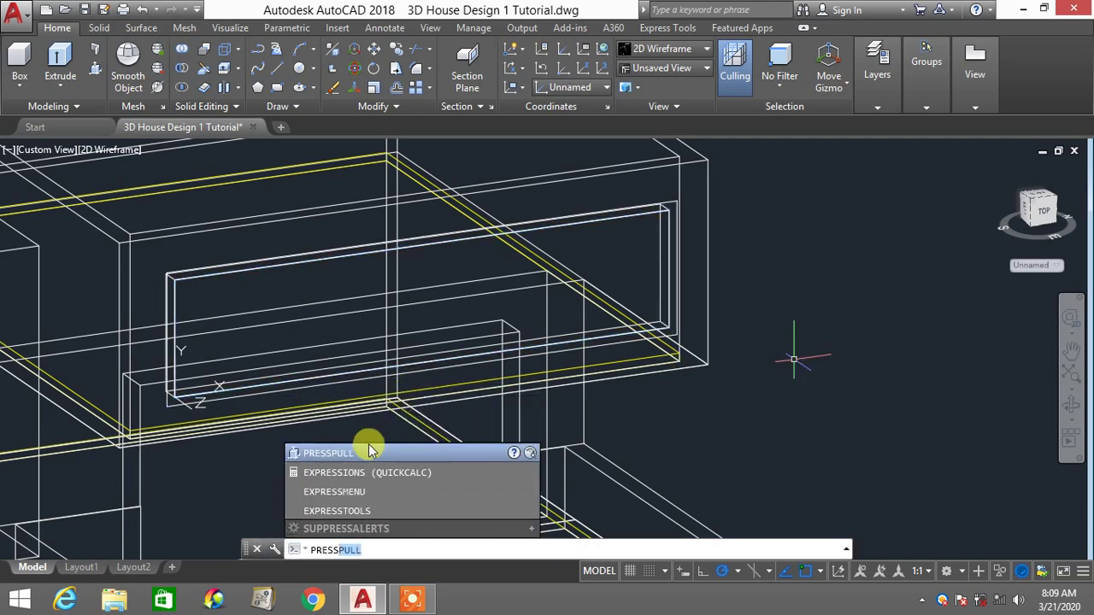
click(358, 450)
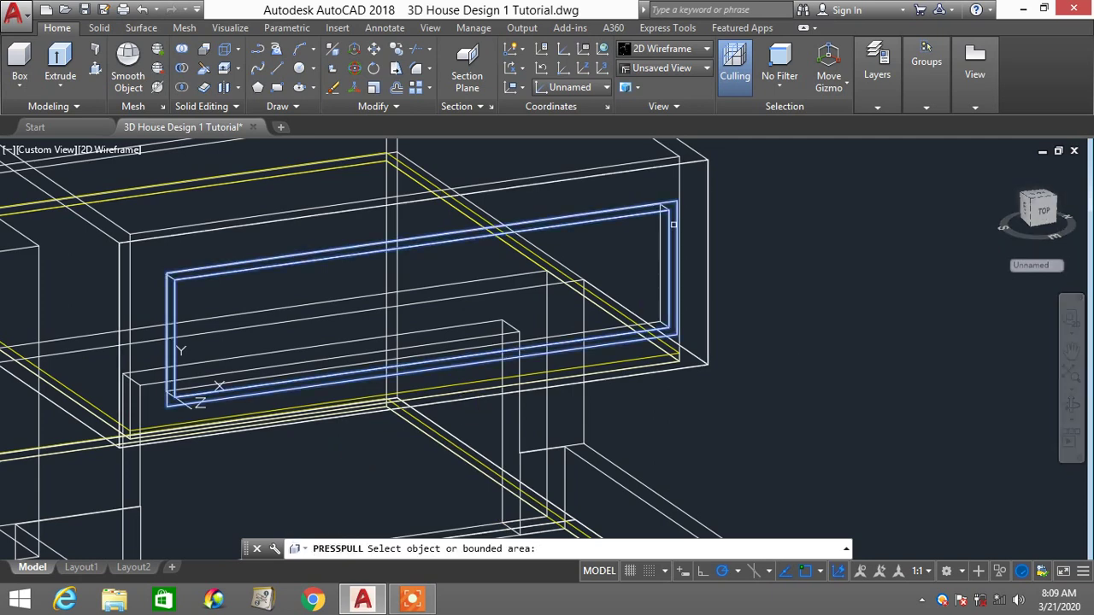
click(673, 225)
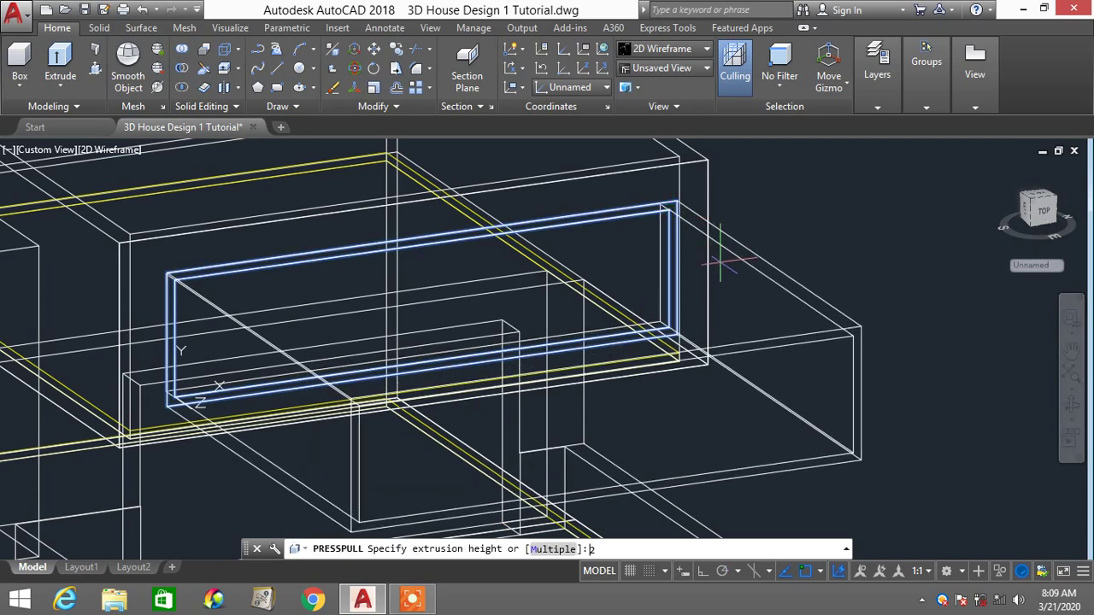
text(200)
key(Return)
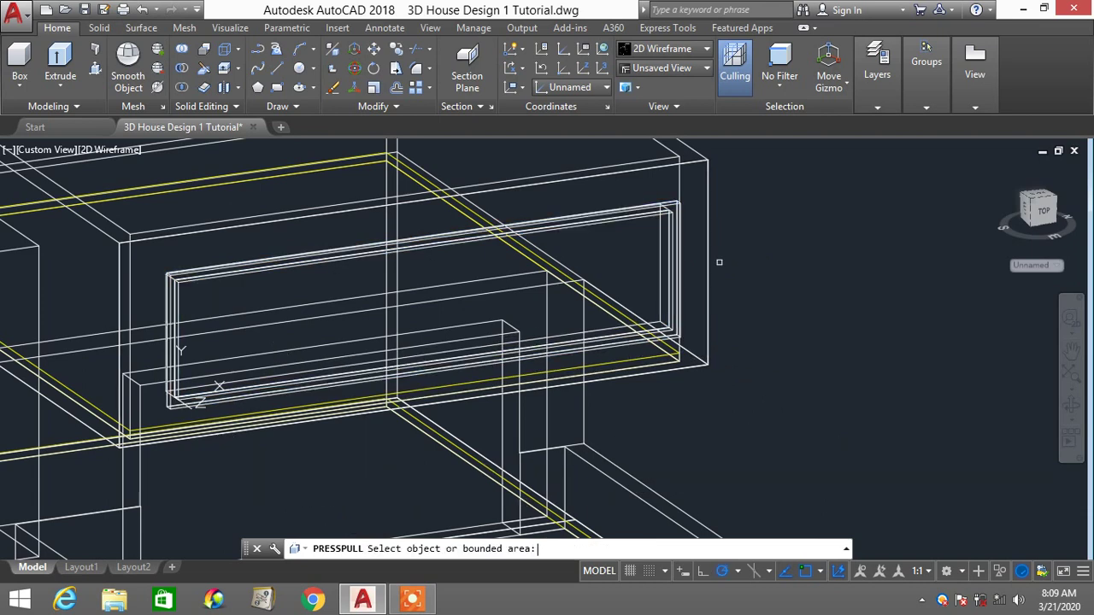
key(Return)
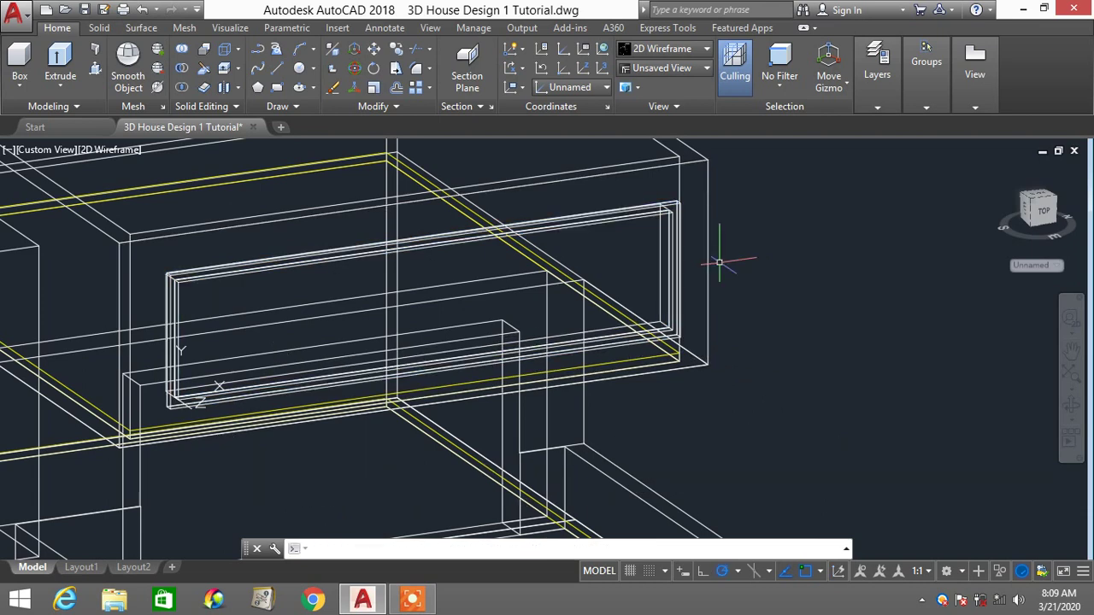
Set the visual style to Conceptual and change the upper front window frame's color to Green
click(675, 51)
click(718, 82)
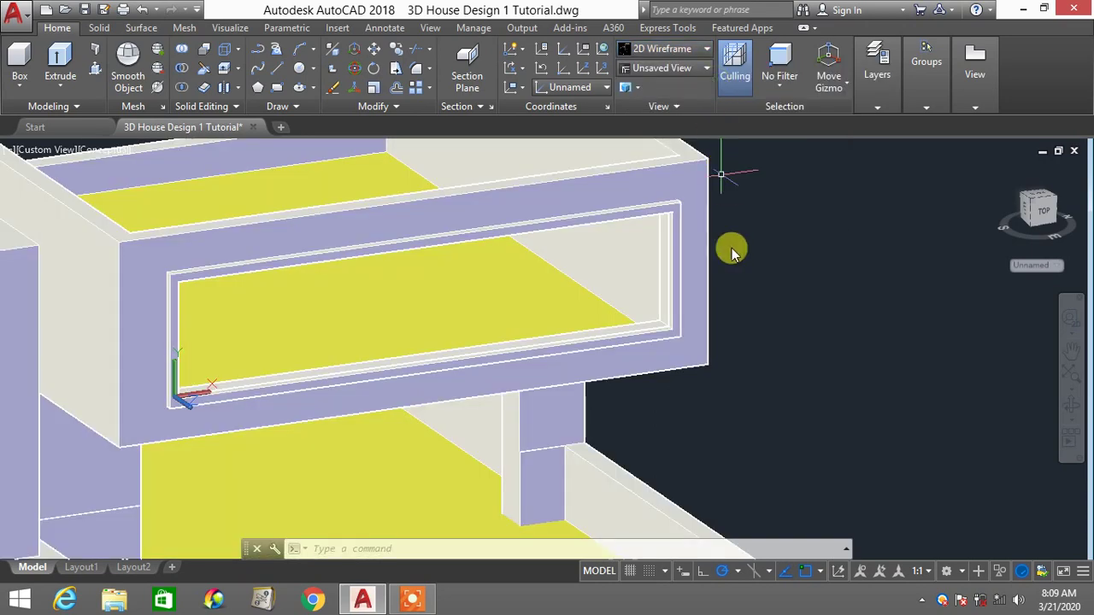
scroll(732, 248, down, 2)
shift+middle_drag(733, 247, 555, 329)
scroll(547, 342, up, 3)
click(543, 347)
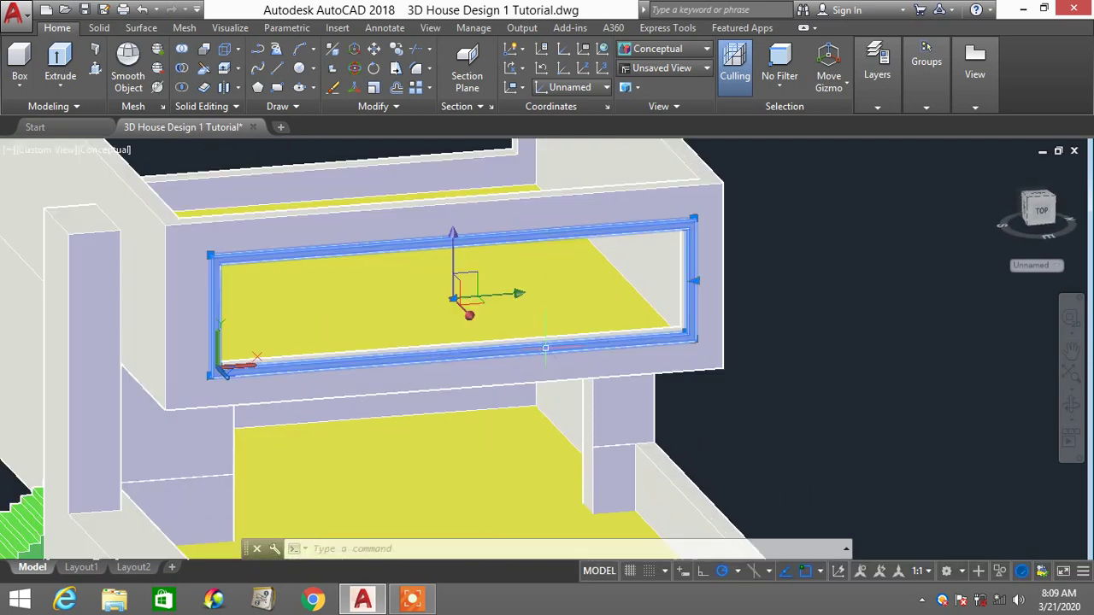
right_click(845, 331)
click(880, 553)
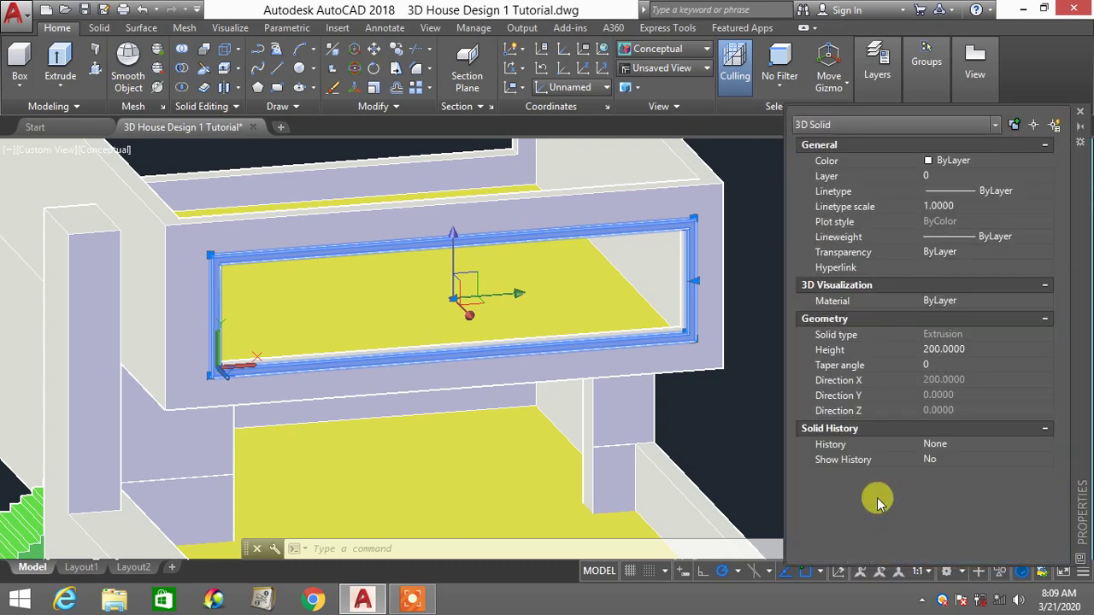
click(991, 161)
click(993, 160)
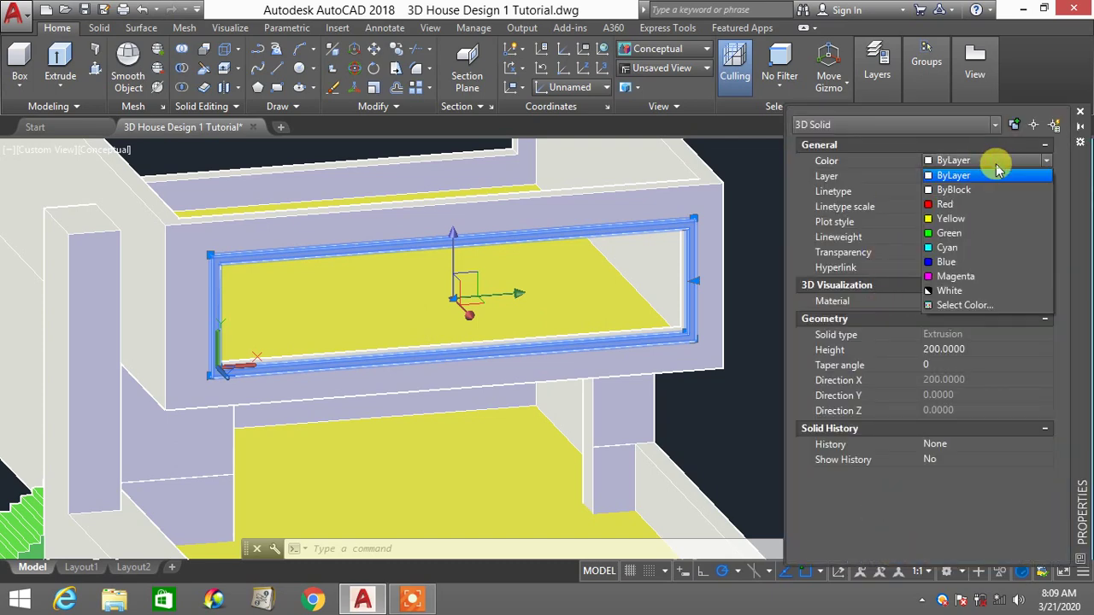
click(968, 234)
click(1080, 112)
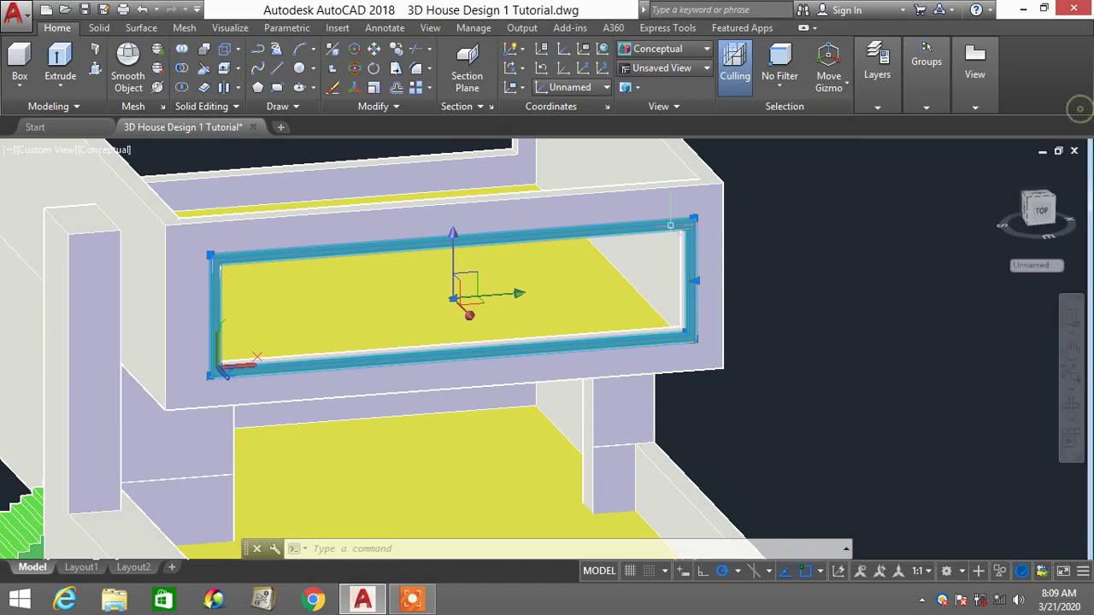
Set the visual style to 2D Wireframe for work on the upper front window
shift+middle_drag(495, 317, 529, 315)
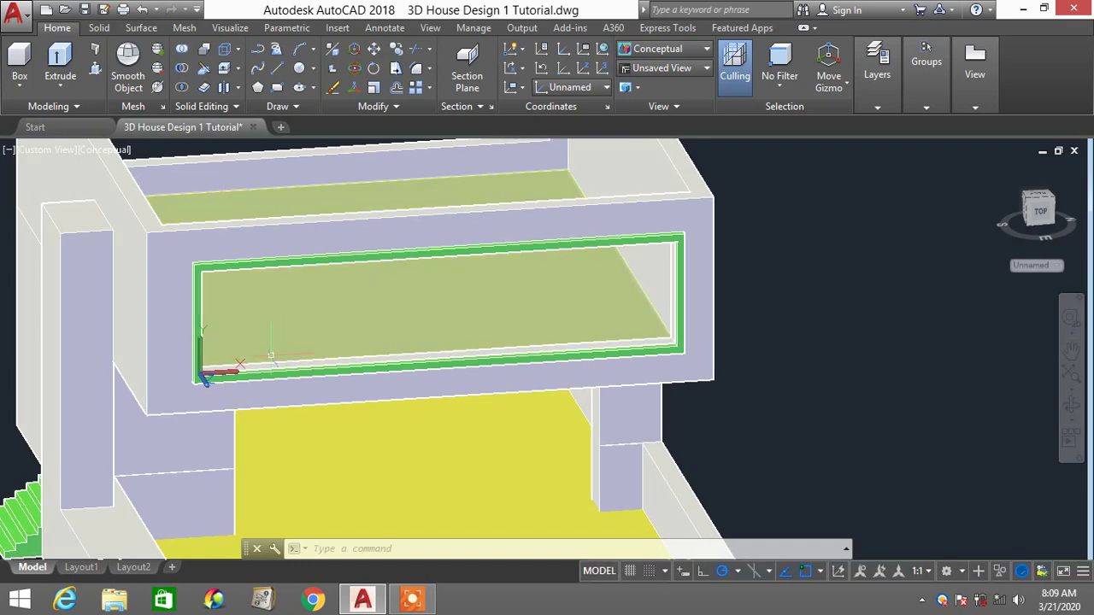
scroll(258, 355, up, 3)
shift+middle_drag(258, 356, 257, 359)
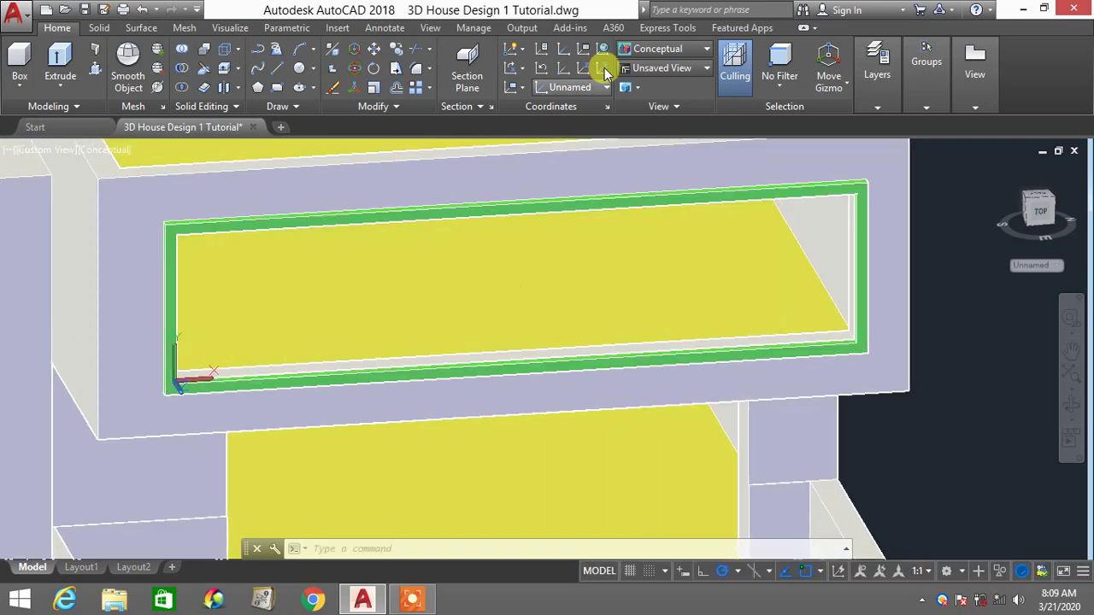
click(658, 49)
click(647, 84)
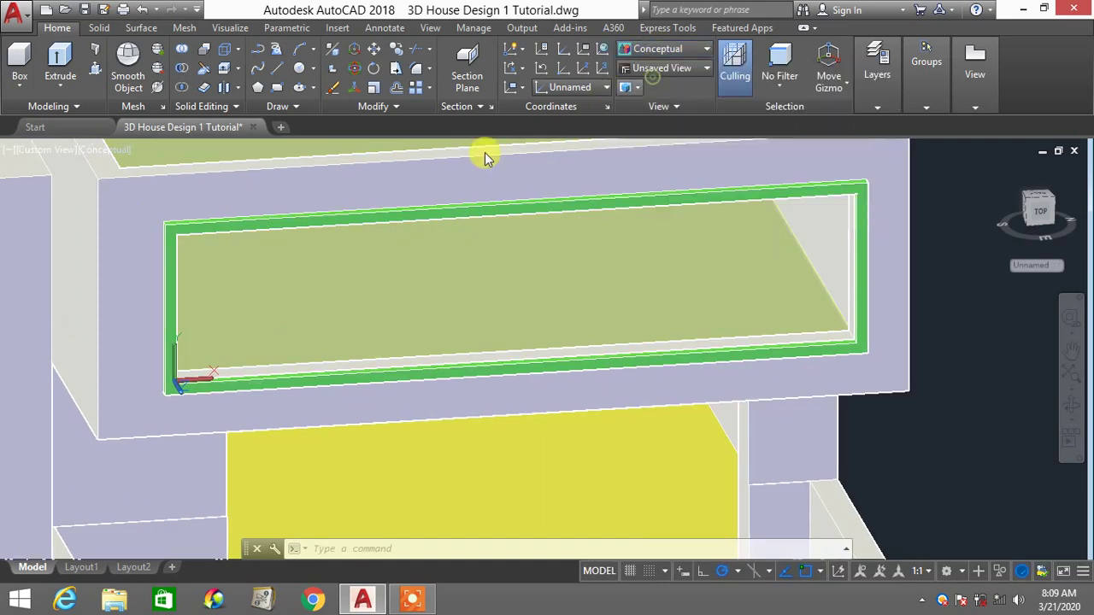
mouse_move(254, 271)
shift+middle_down()
mouse_move(200, 282)
mouse_move(212, 256)
mouse_move(262, 254)
mouse_move(273, 266)
shift+middle_up()
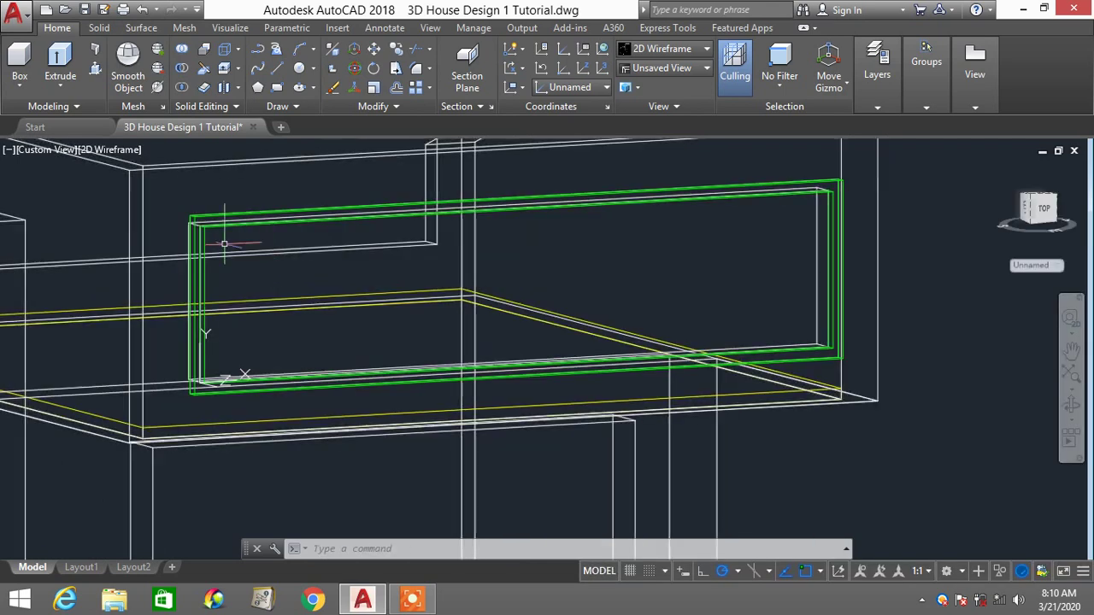
Draw a rectangle on the outer face of the upper front window opening, from its upper-left to its lower-right corner
text(RE)
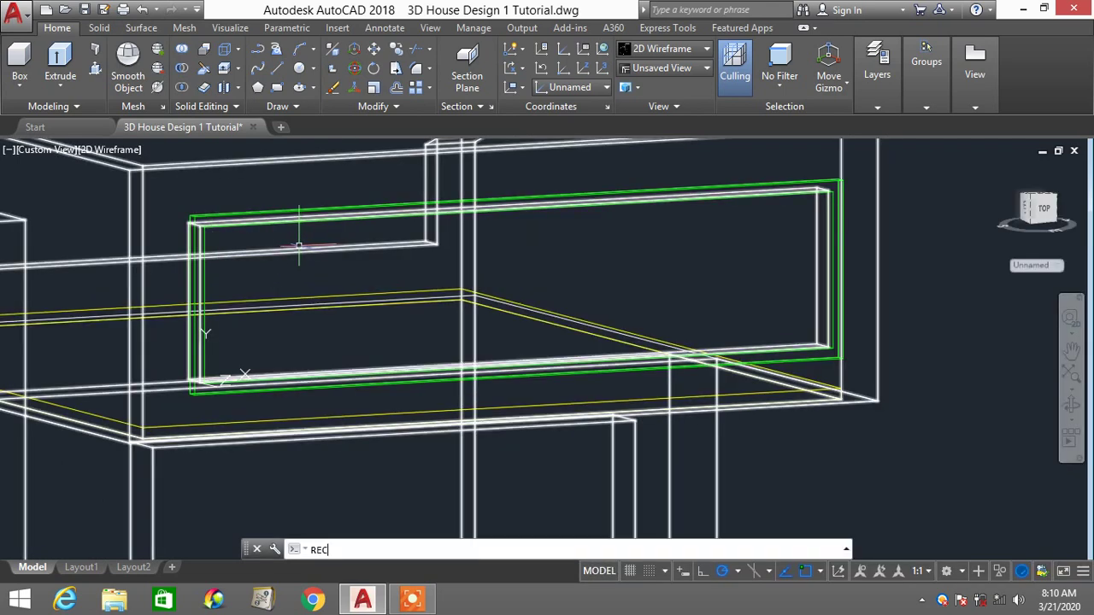
text(C)
key(Return)
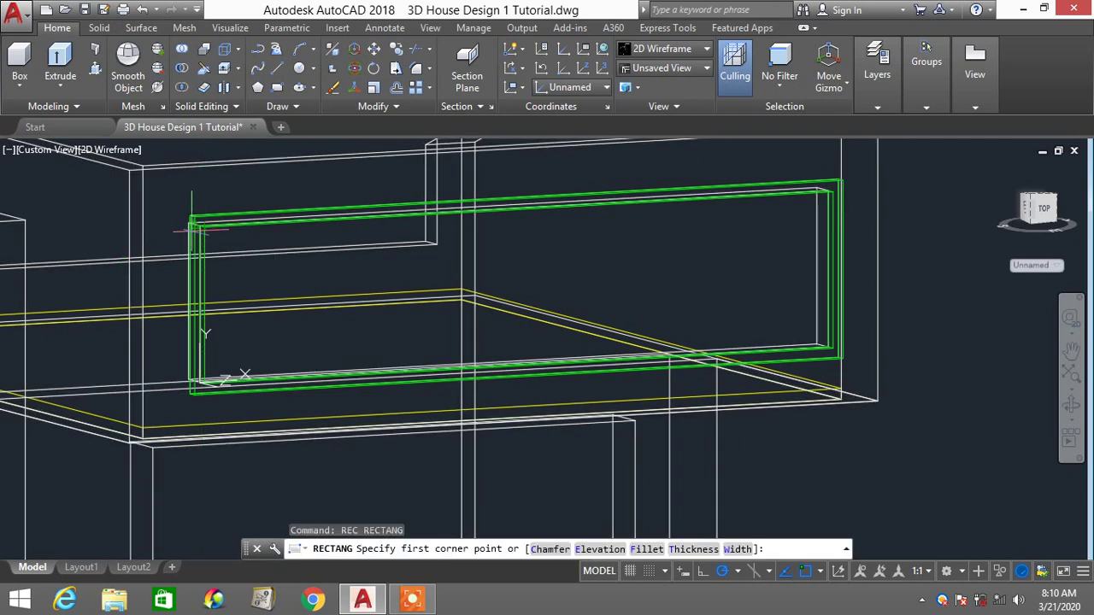
scroll(193, 228, up, 4)
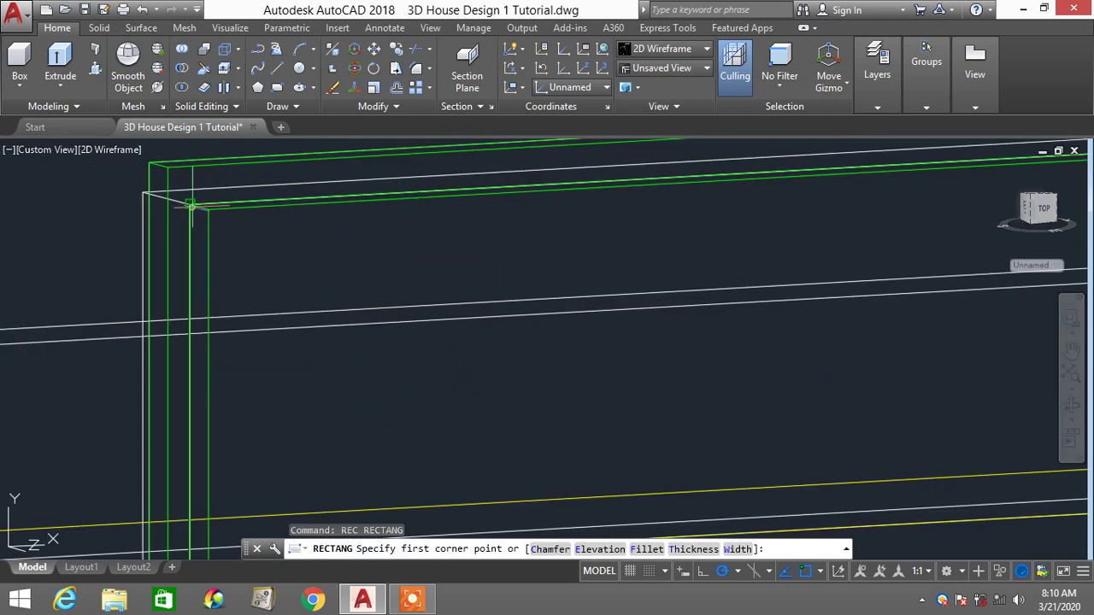
click(191, 205)
scroll(191, 205, down, 5)
scroll(1041, 346, up, 3)
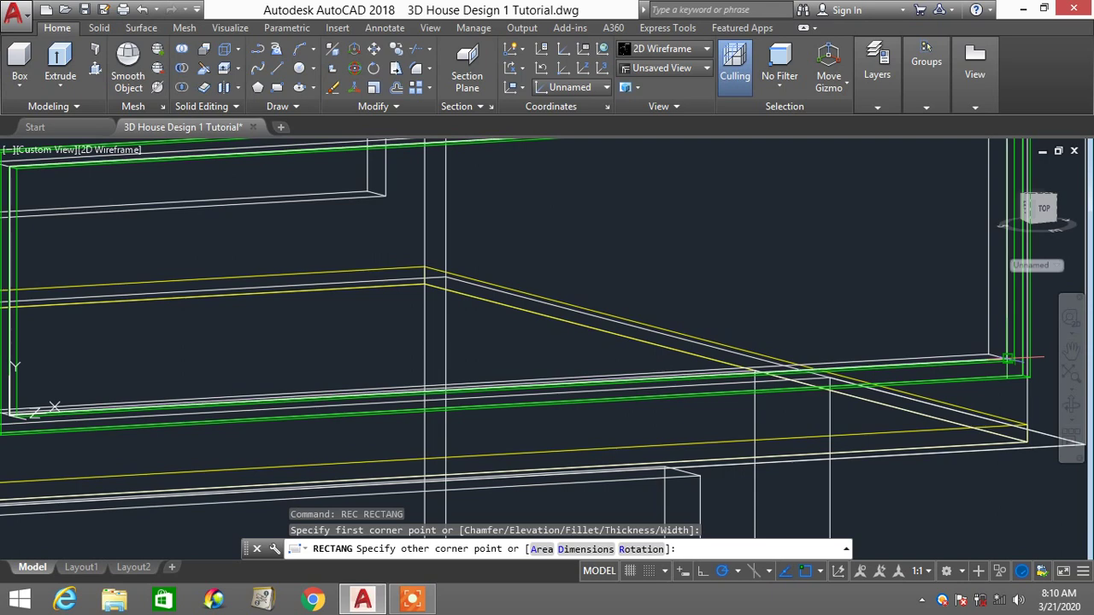
click(1008, 359)
scroll(1008, 359, down, 3)
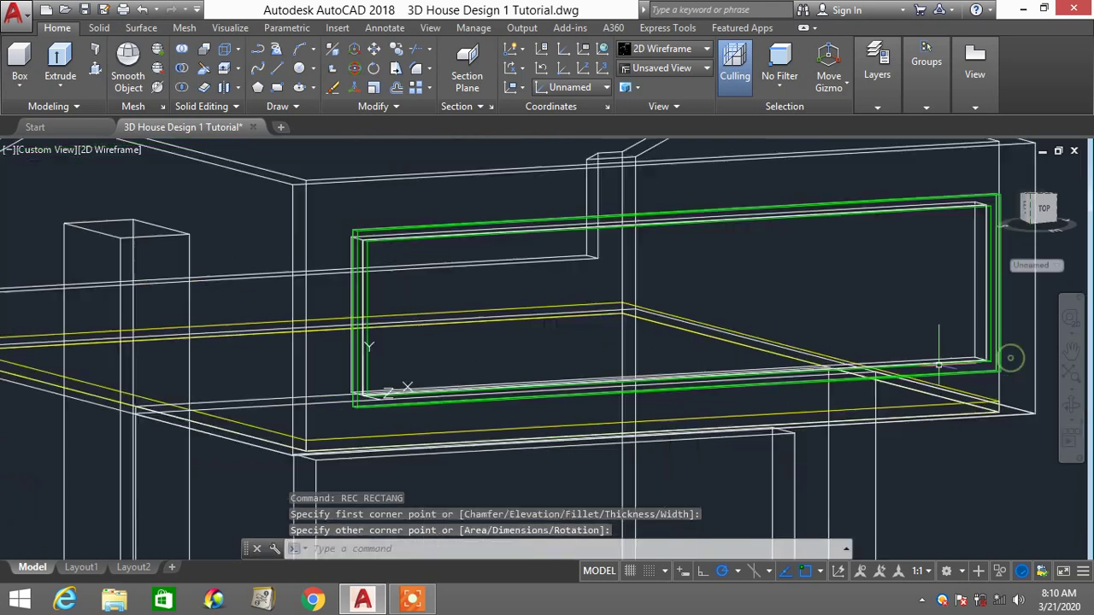
click(640, 224)
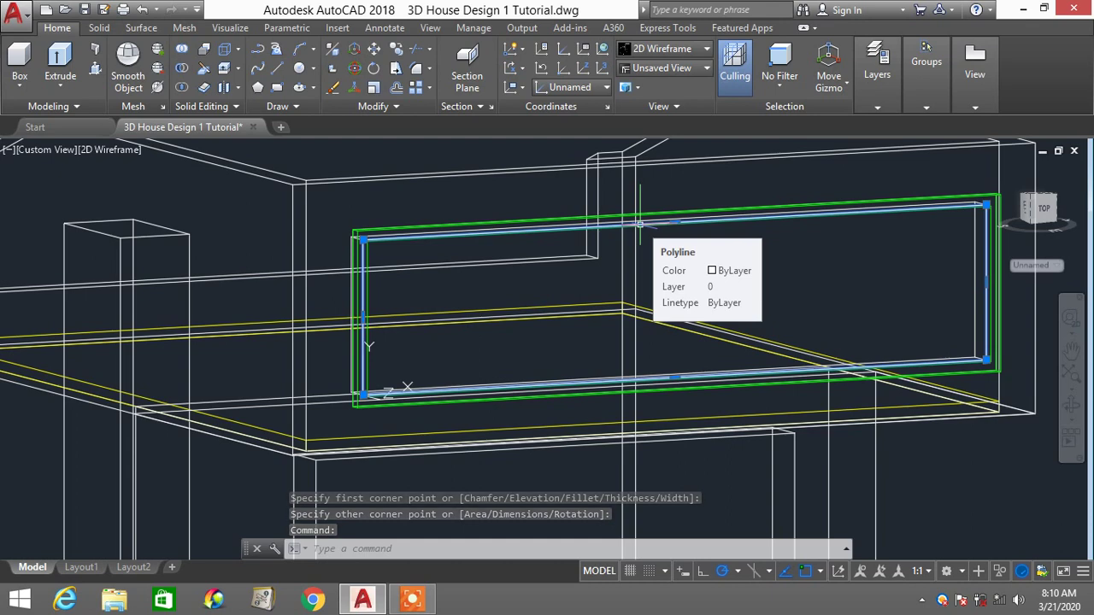
text(x)
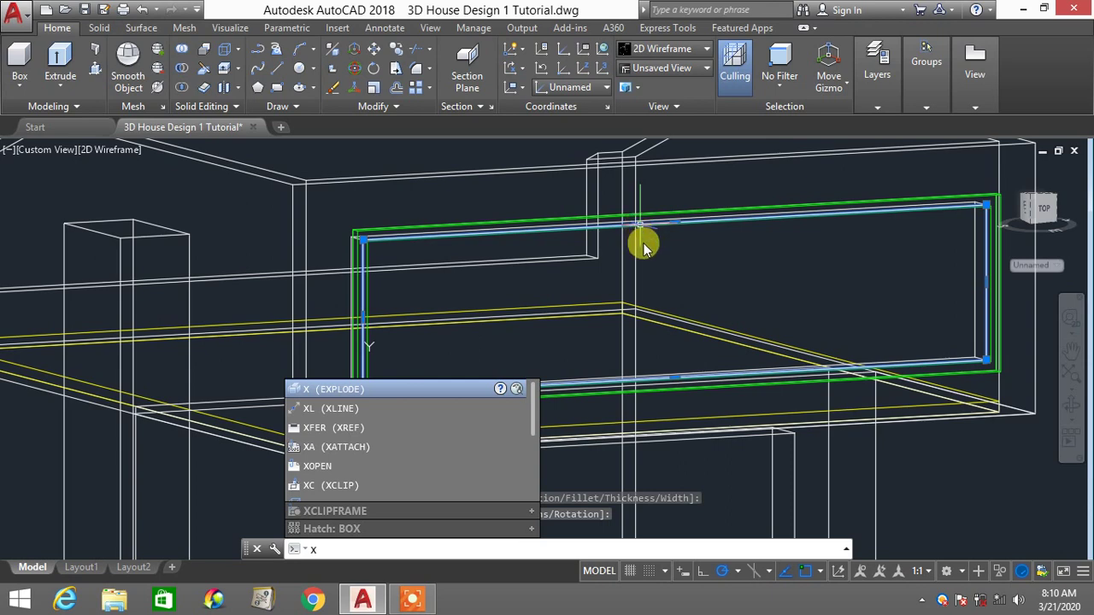
key(Escape)
key(Escape)
key(Escape)
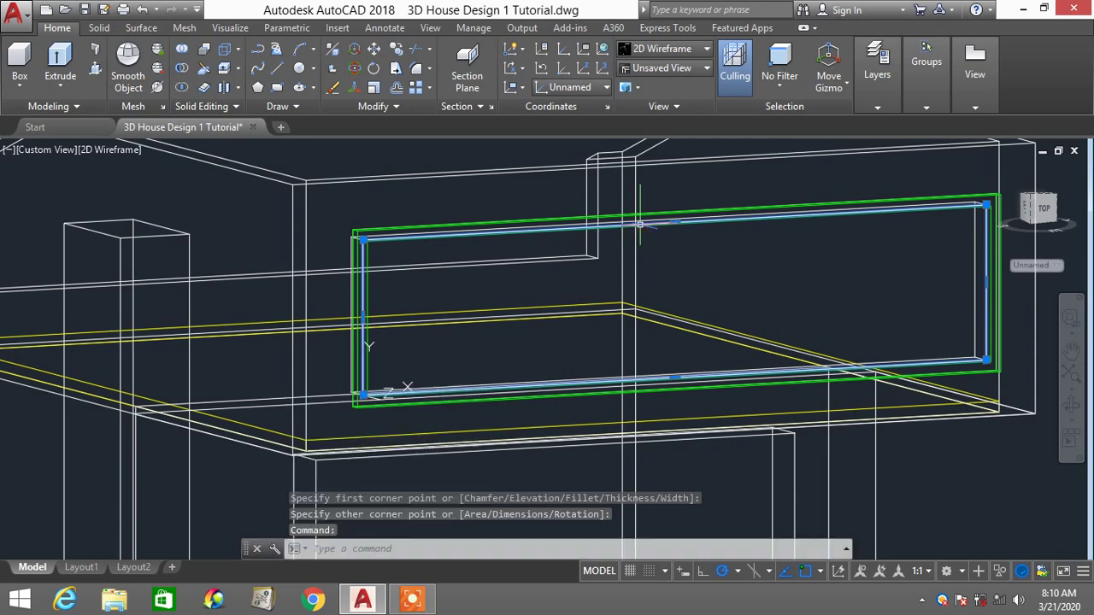
click(364, 300)
key(Escape)
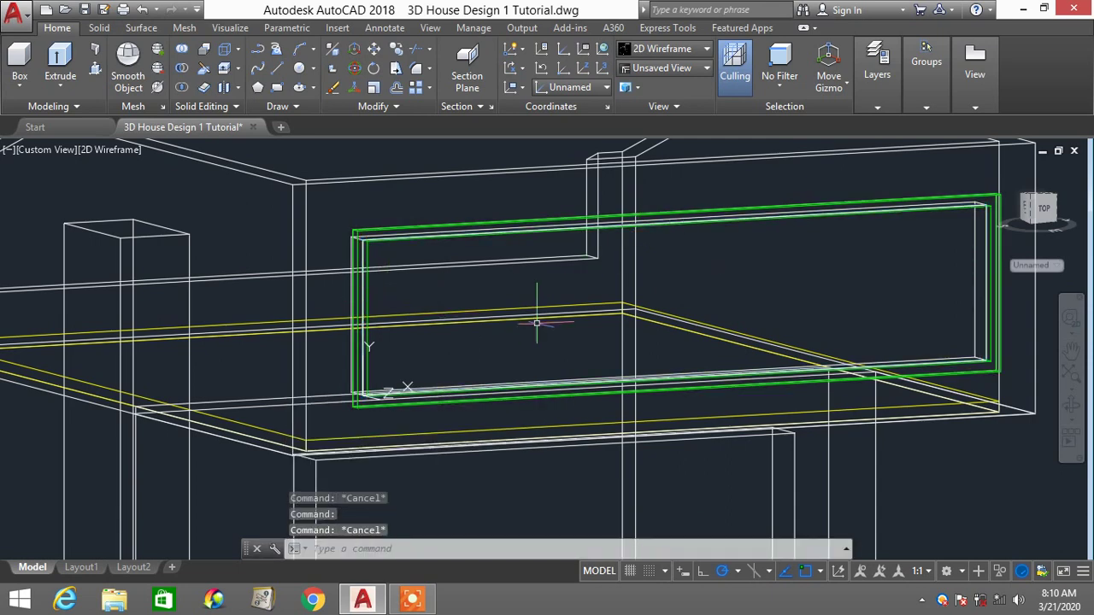
Offset the window opening rectangle inward by 200 and select the new inner rectangle
text(o)
key(Return)
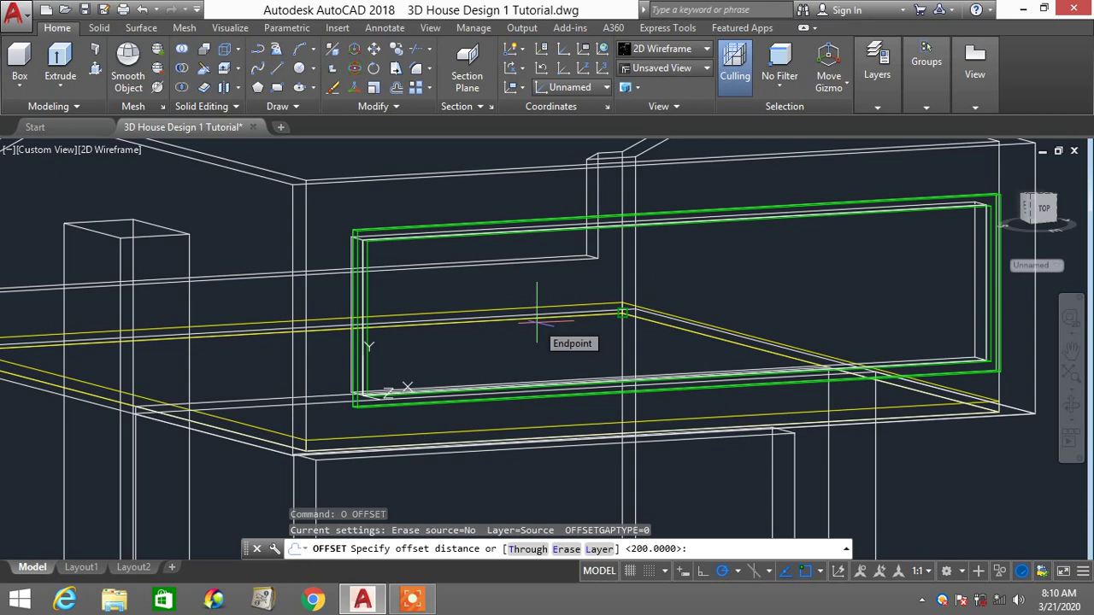
key(Return)
click(516, 238)
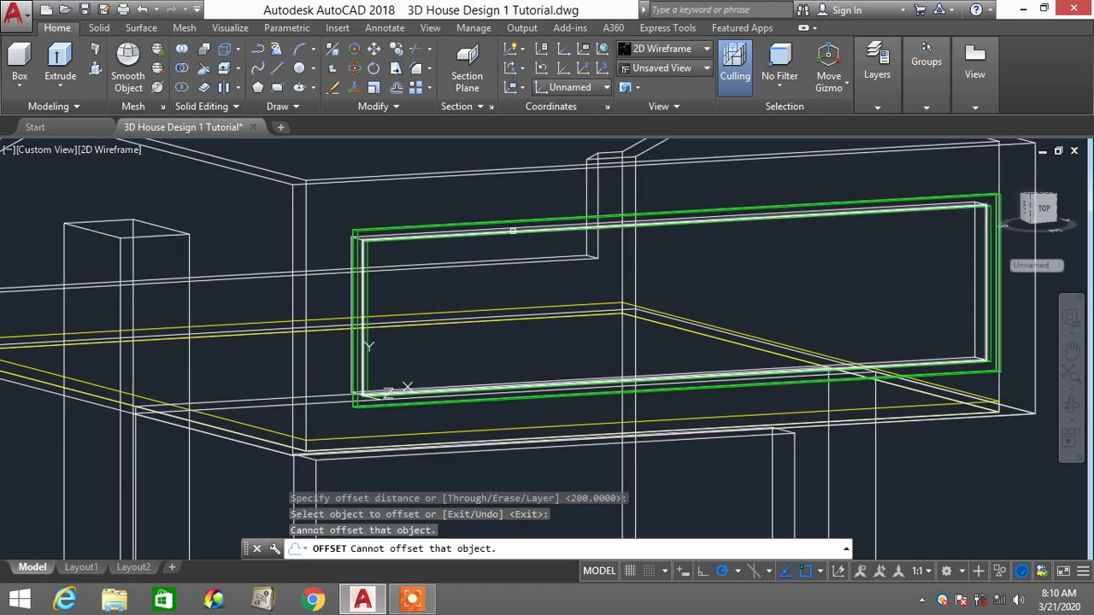
click(513, 231)
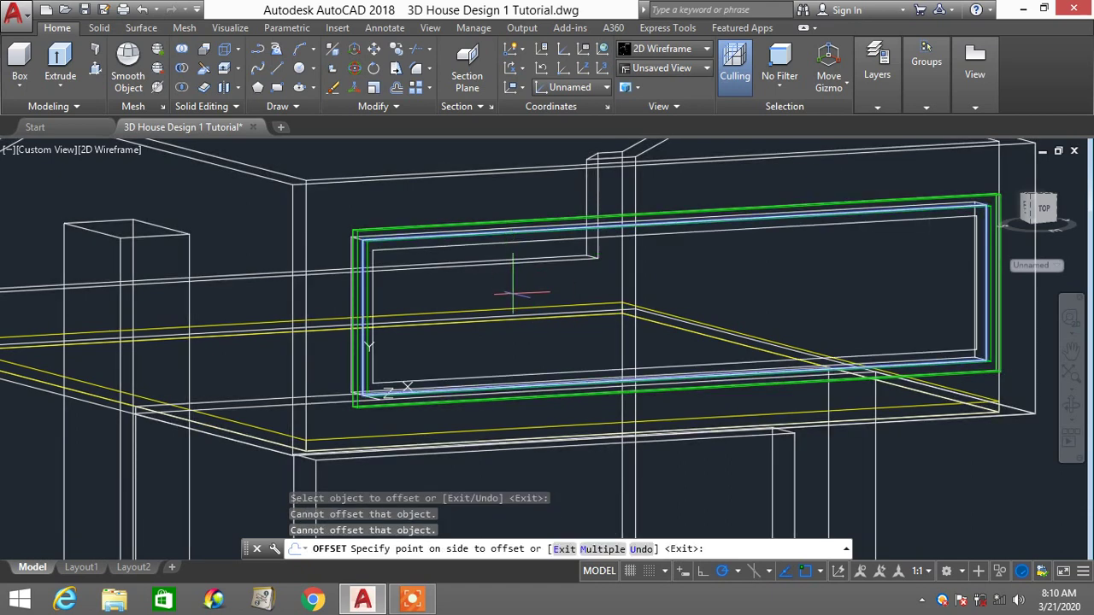
click(513, 294)
key(Escape)
key(Escape)
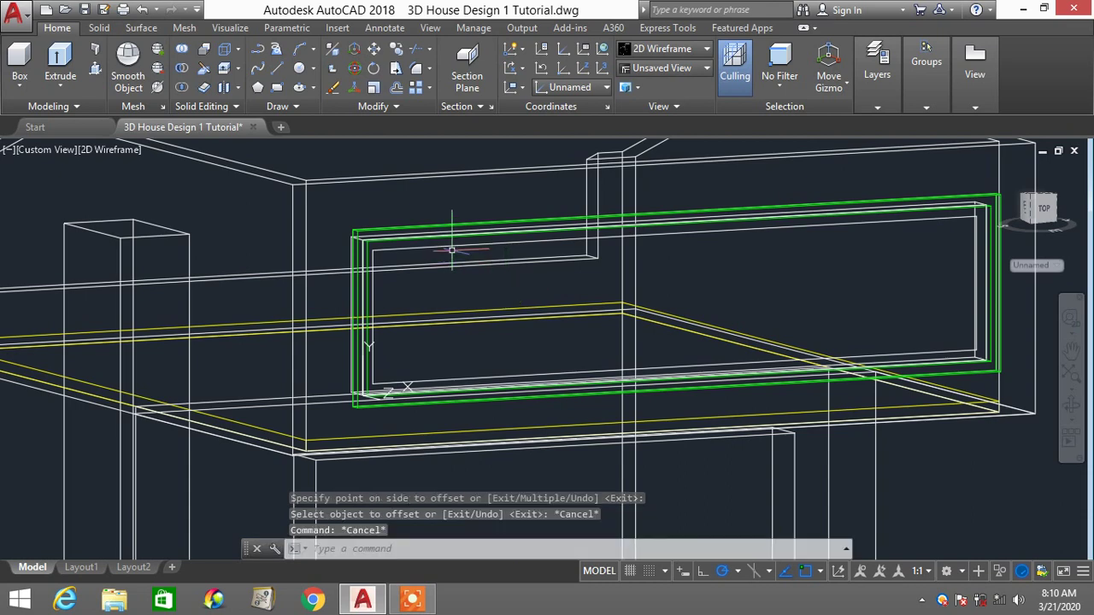
click(457, 246)
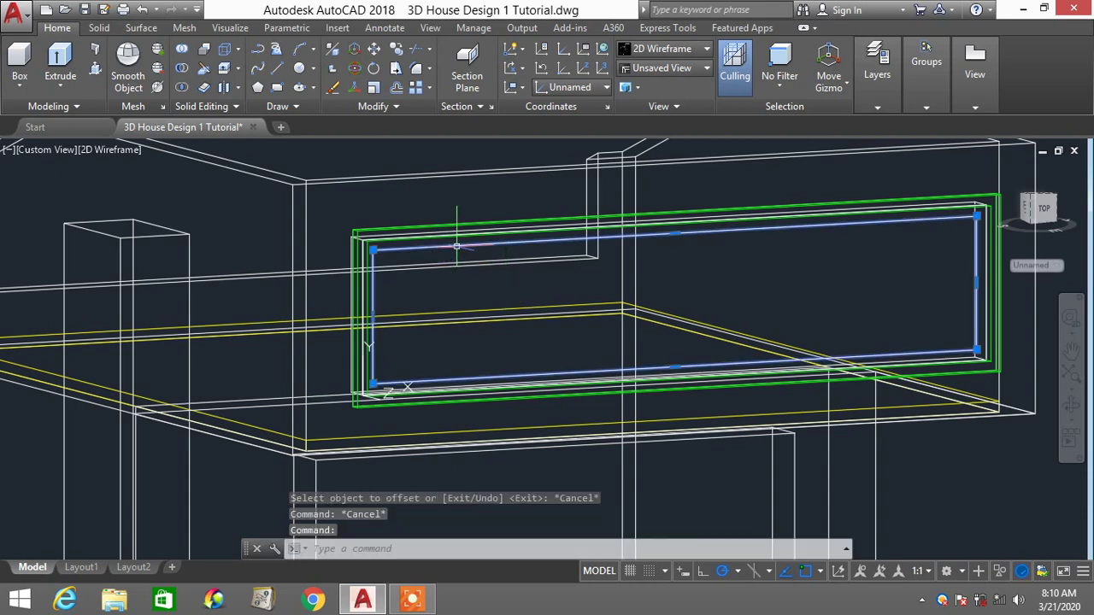
Explode the inner offset rectangle of the upper front window into separate lines
text(x)
key(Return)
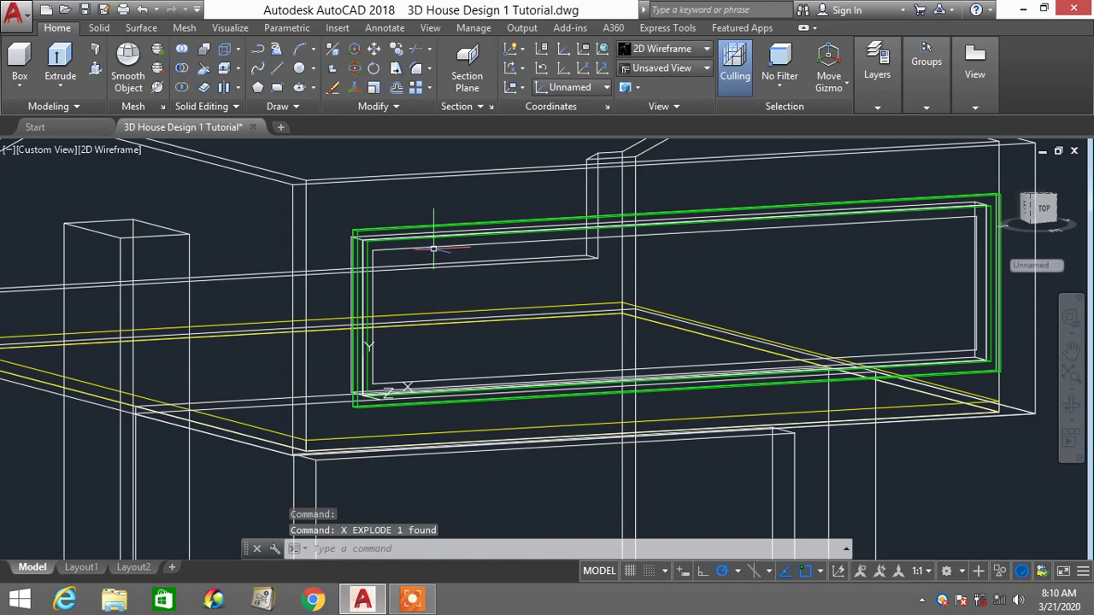
click(433, 248)
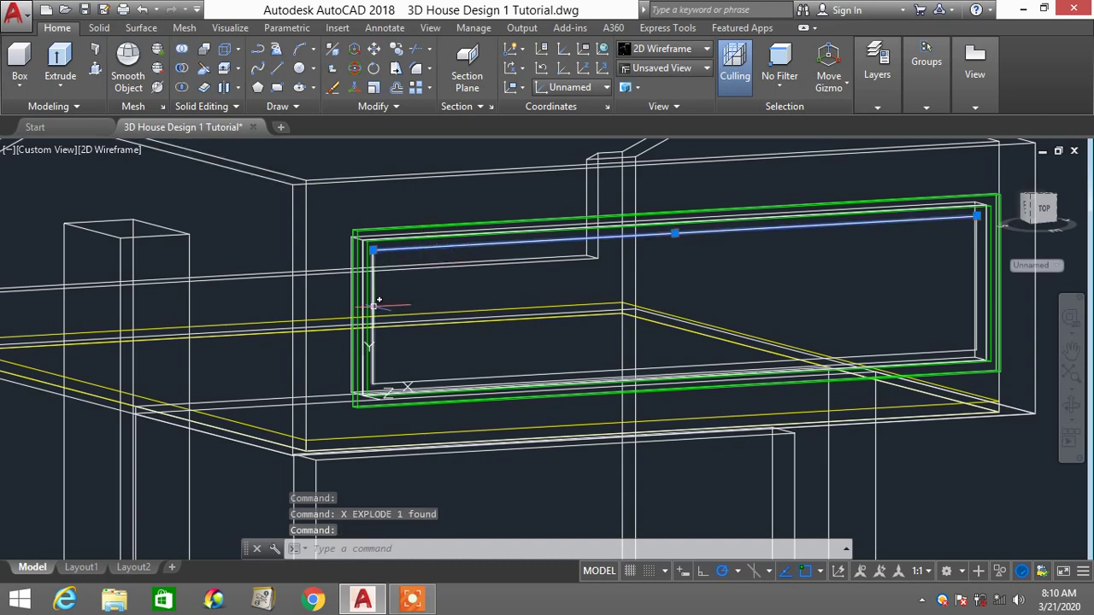
key(Escape)
key(Escape)
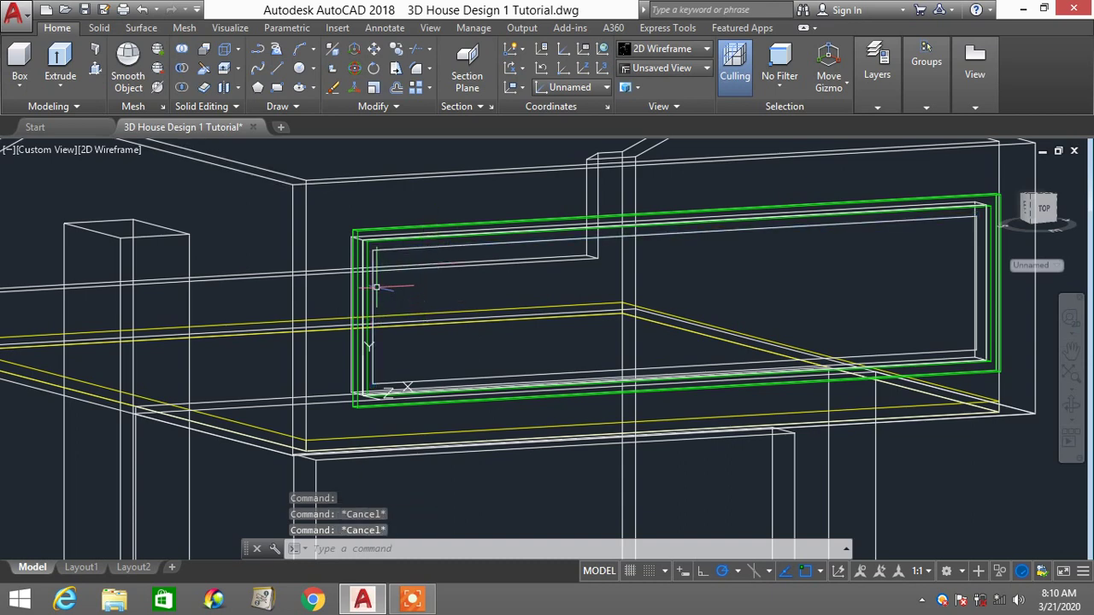
Offset the exploded rectangle's left edge repeatedly by 1500 toward the right side of the window, making seven vertical divider lines
text(o)
key(Return)
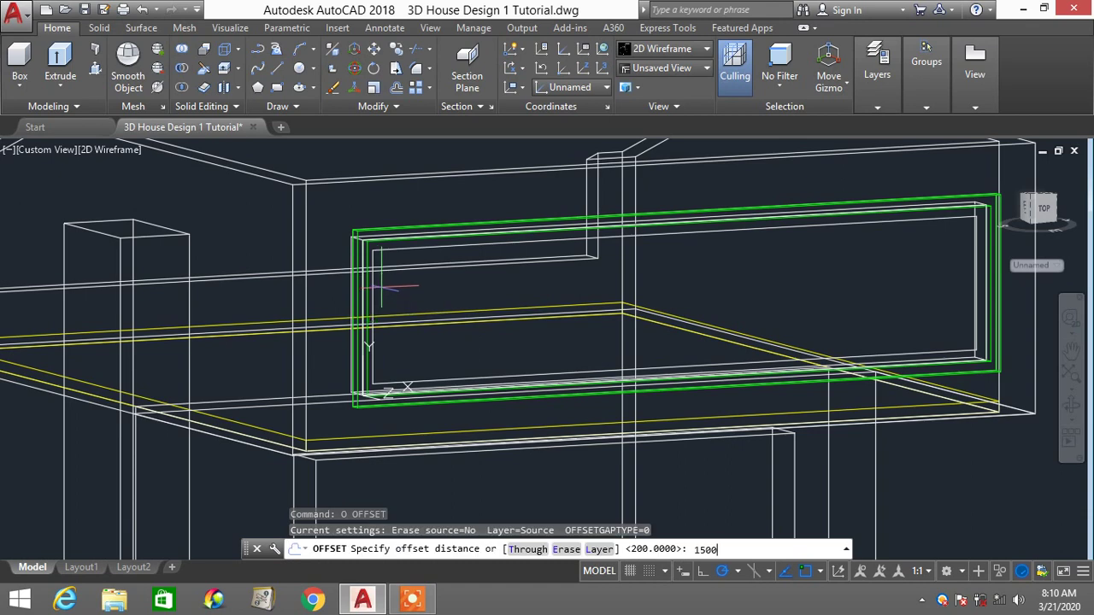
text(1500)
key(Return)
click(376, 288)
click(373, 290)
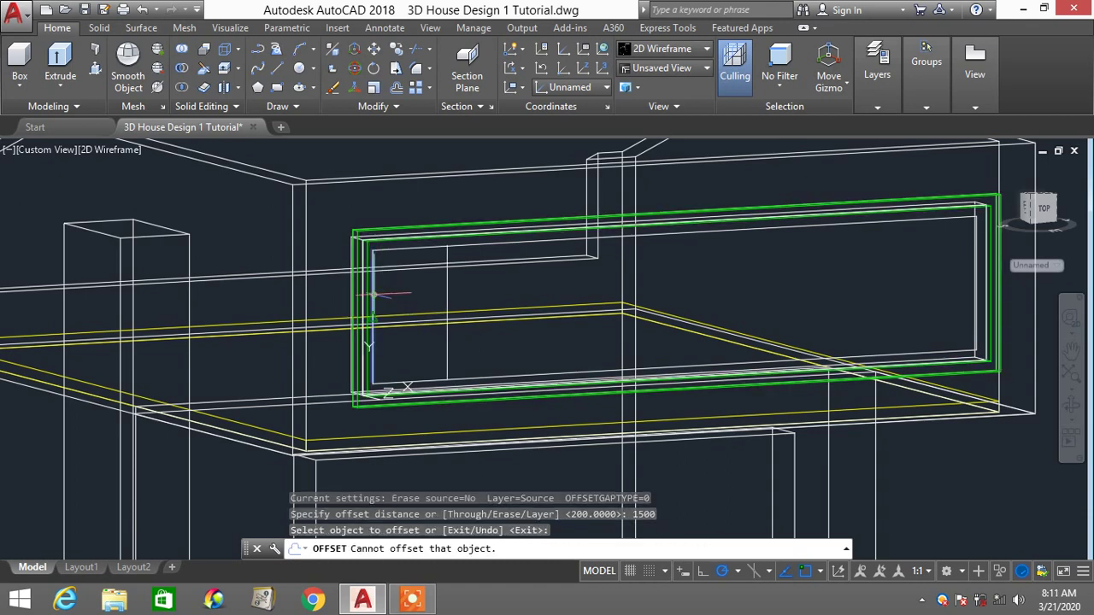
click(480, 289)
click(446, 289)
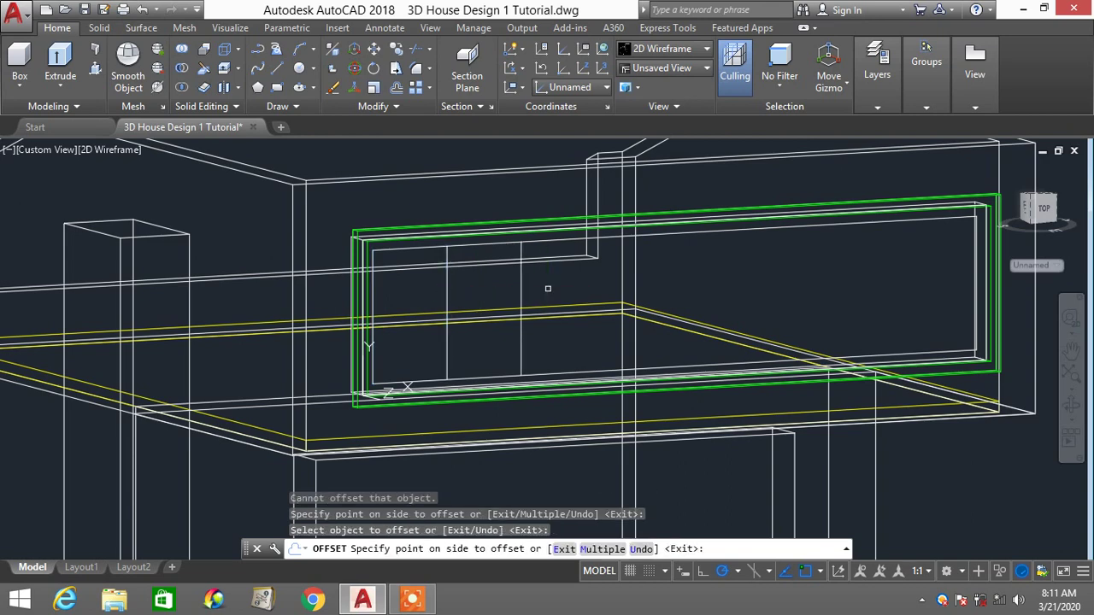
click(525, 287)
click(518, 287)
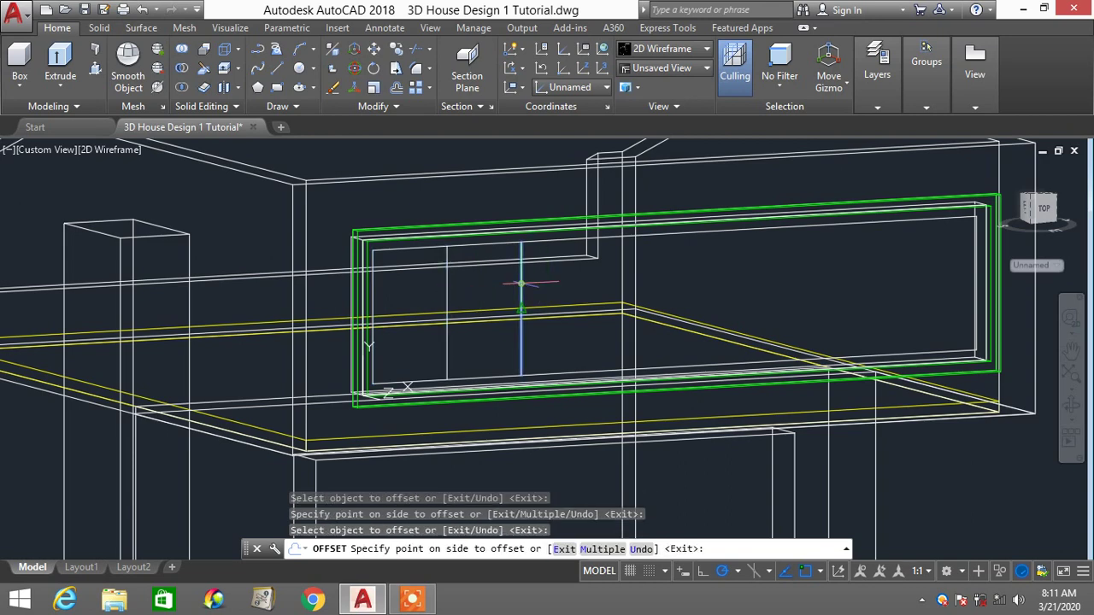
click(581, 282)
click(595, 282)
click(696, 275)
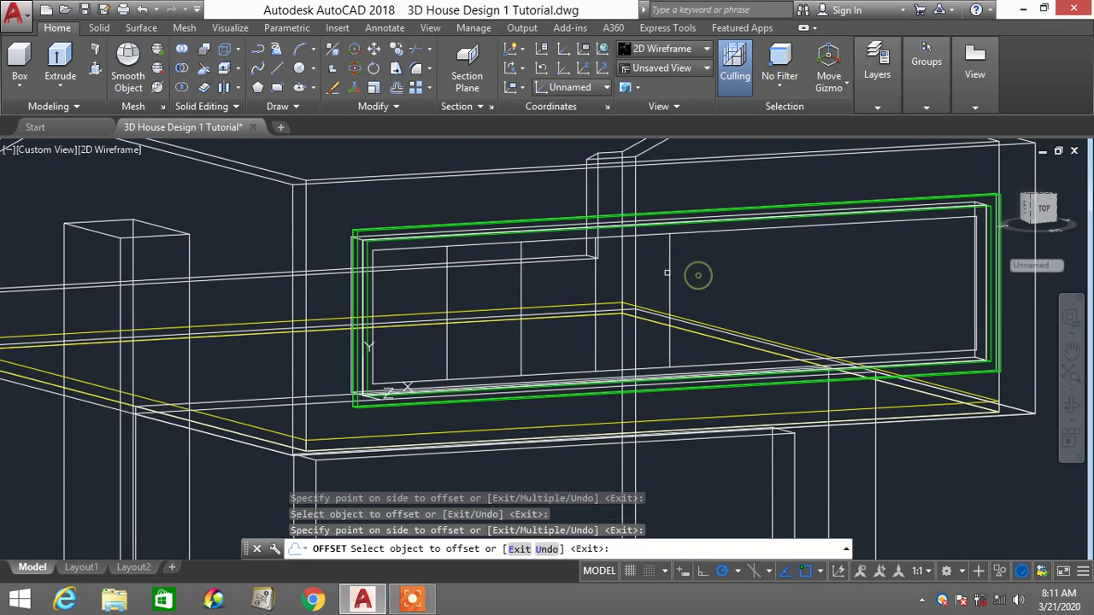
click(669, 267)
click(735, 263)
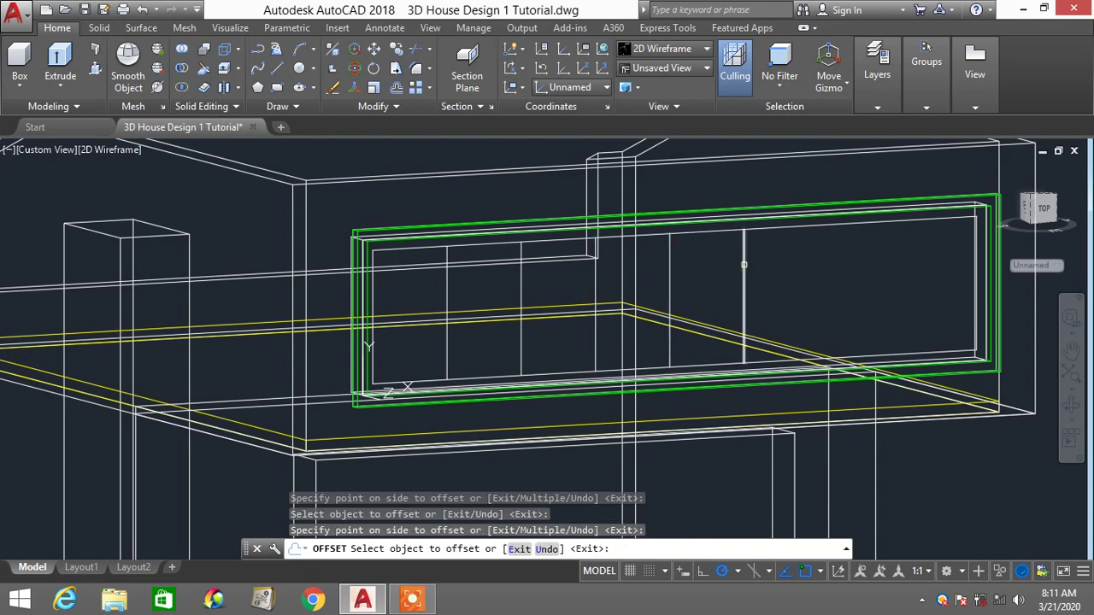
click(743, 263)
click(818, 262)
click(819, 262)
click(898, 259)
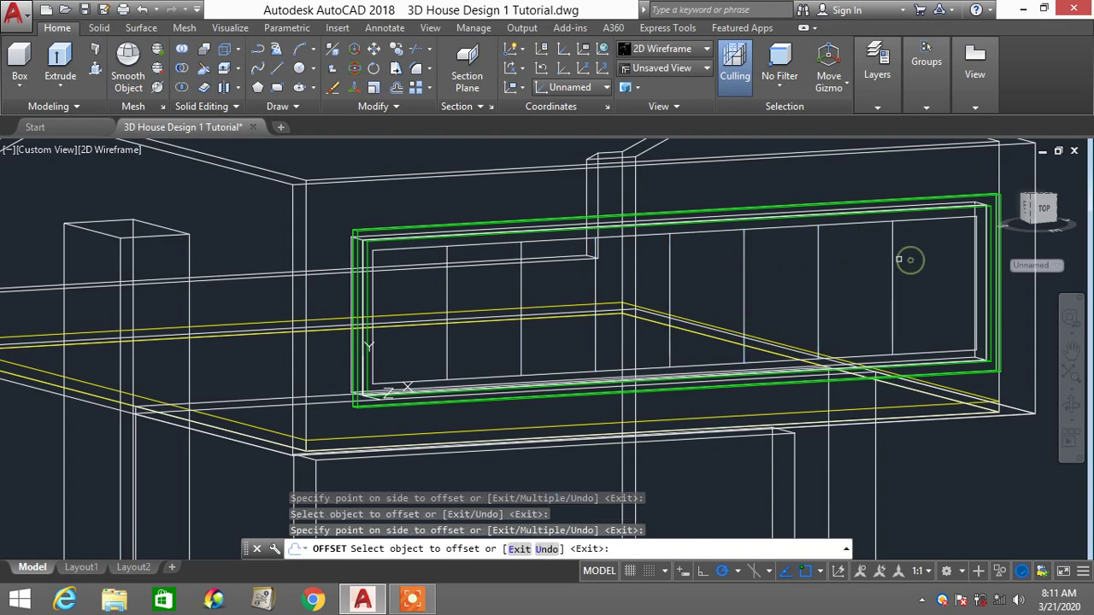
key(Escape)
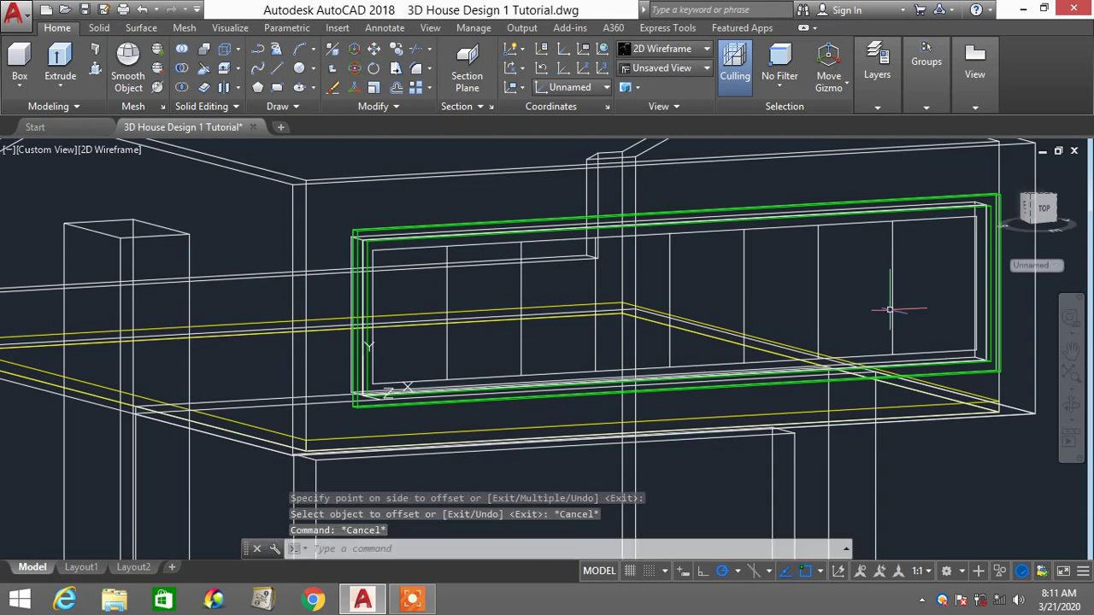
Offset each of the seven vertical divider lines 200 to the right to give every mullion its width
text(o)
key(Return)
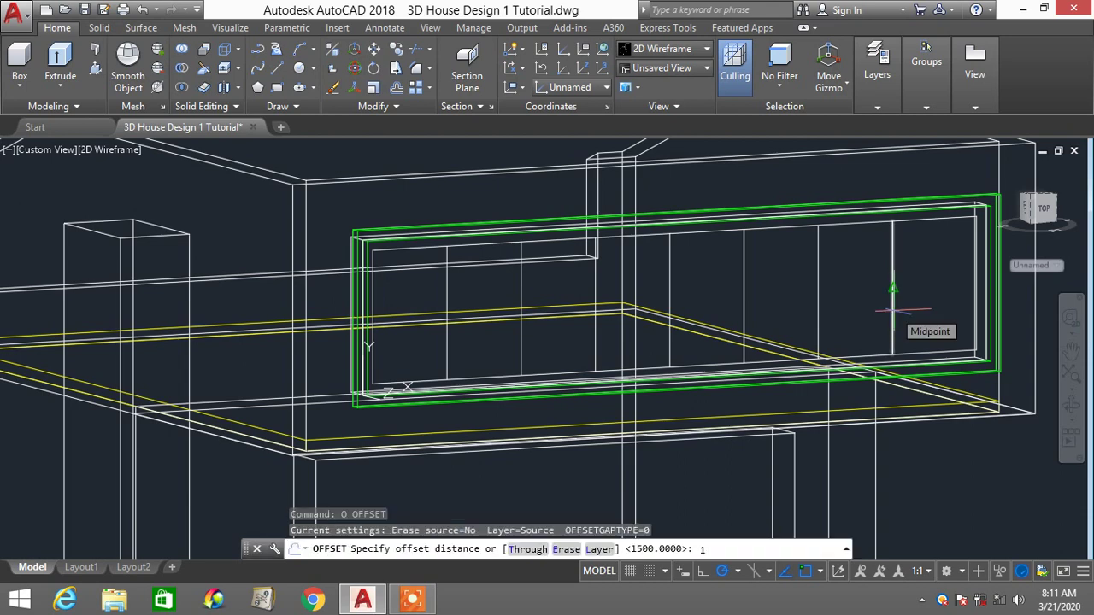
text(2)
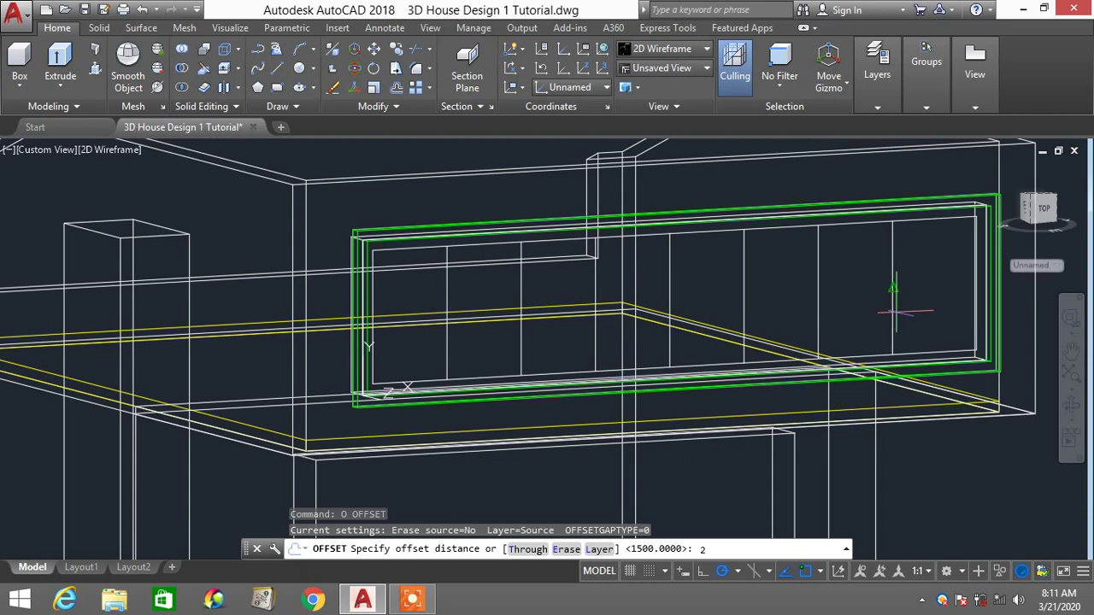
text(00)
key(Return)
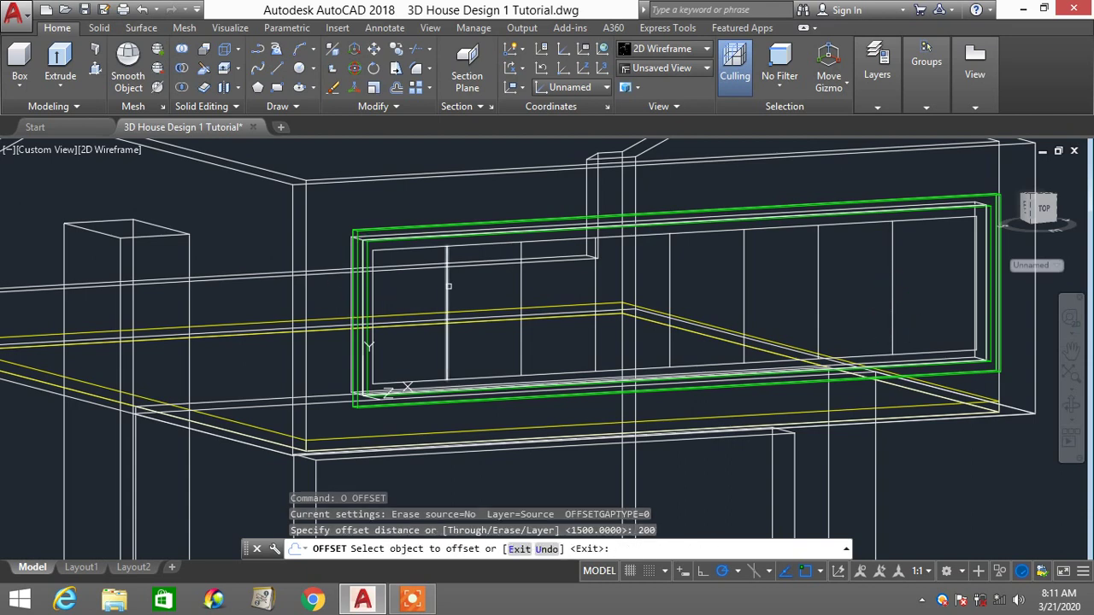
click(446, 287)
click(477, 290)
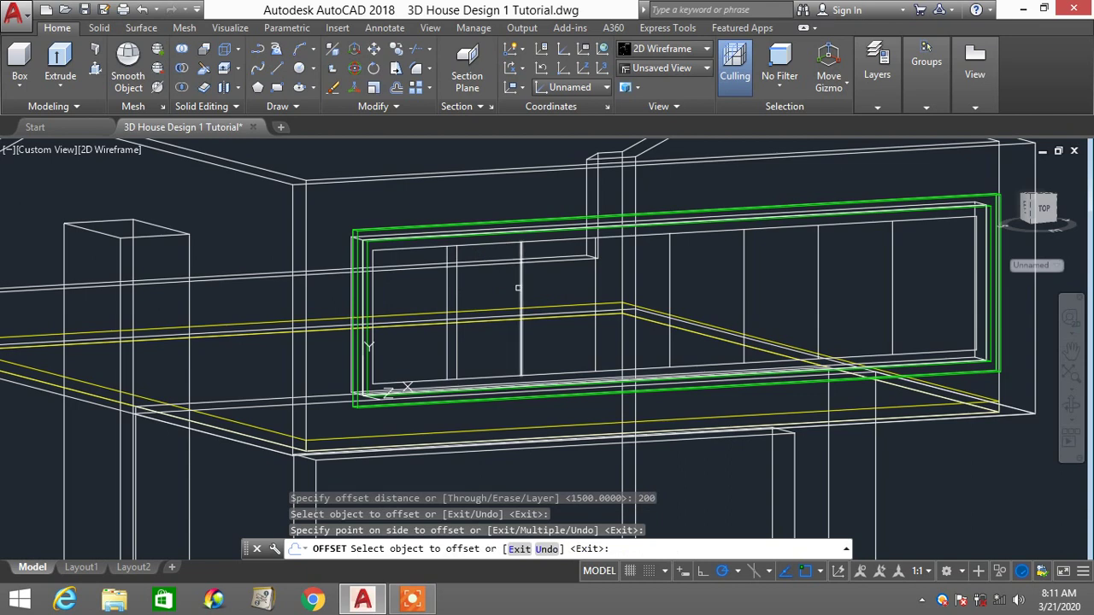
click(518, 287)
click(545, 286)
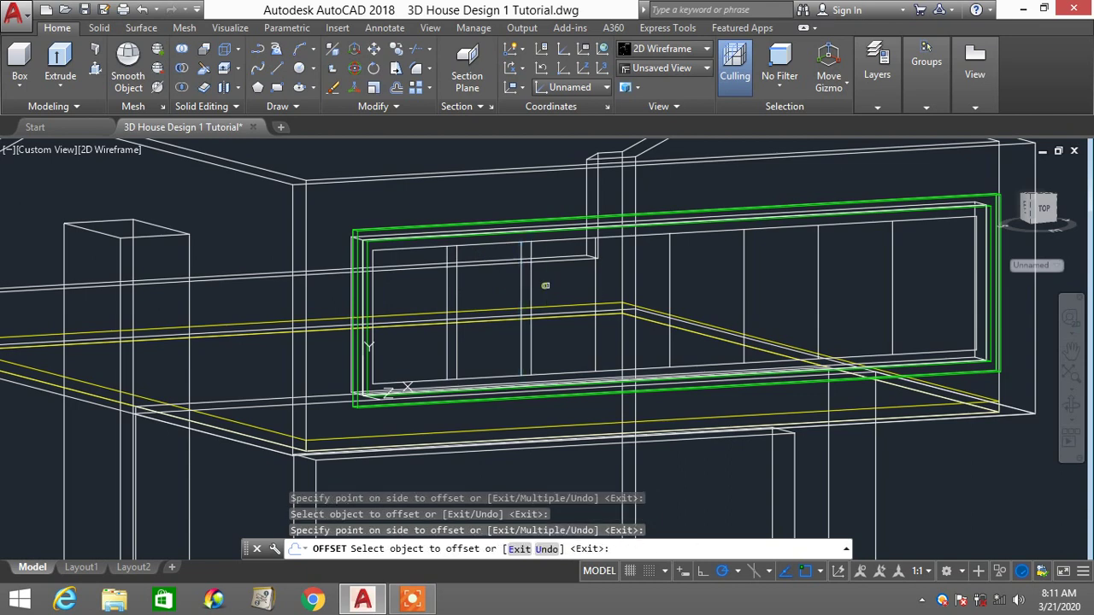
click(597, 290)
click(603, 287)
click(669, 287)
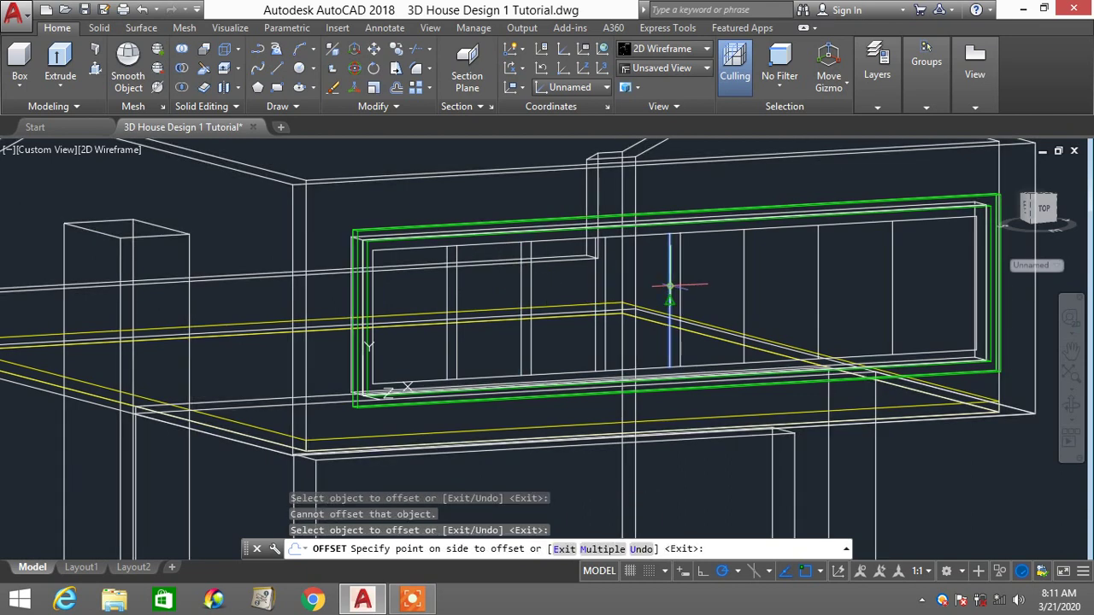
click(720, 281)
click(744, 271)
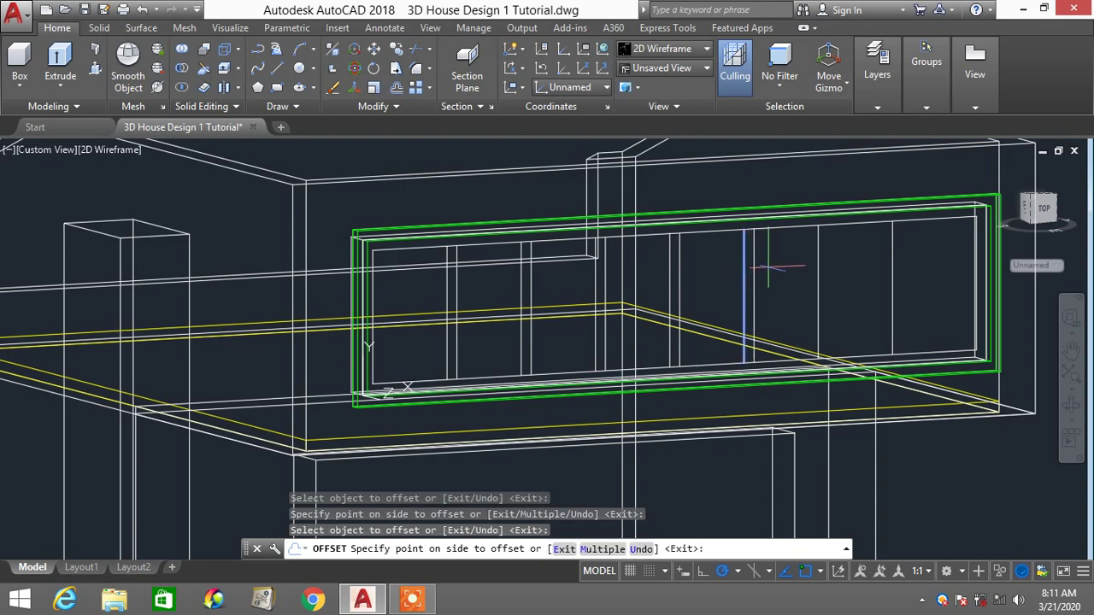
click(771, 265)
click(817, 291)
click(850, 256)
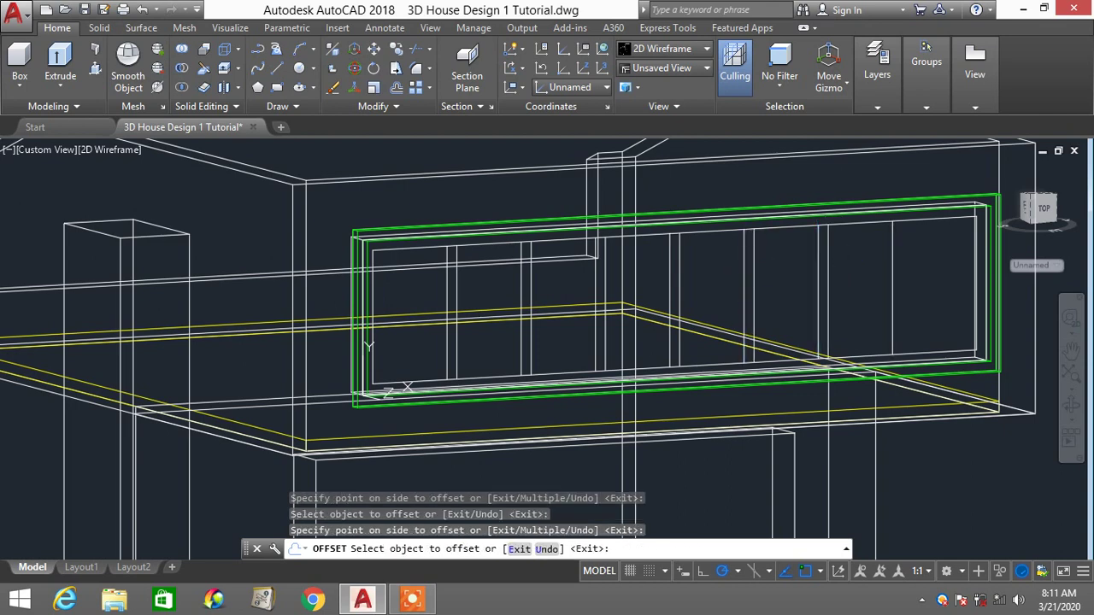
click(892, 257)
click(915, 247)
key(Escape)
key(Escape)
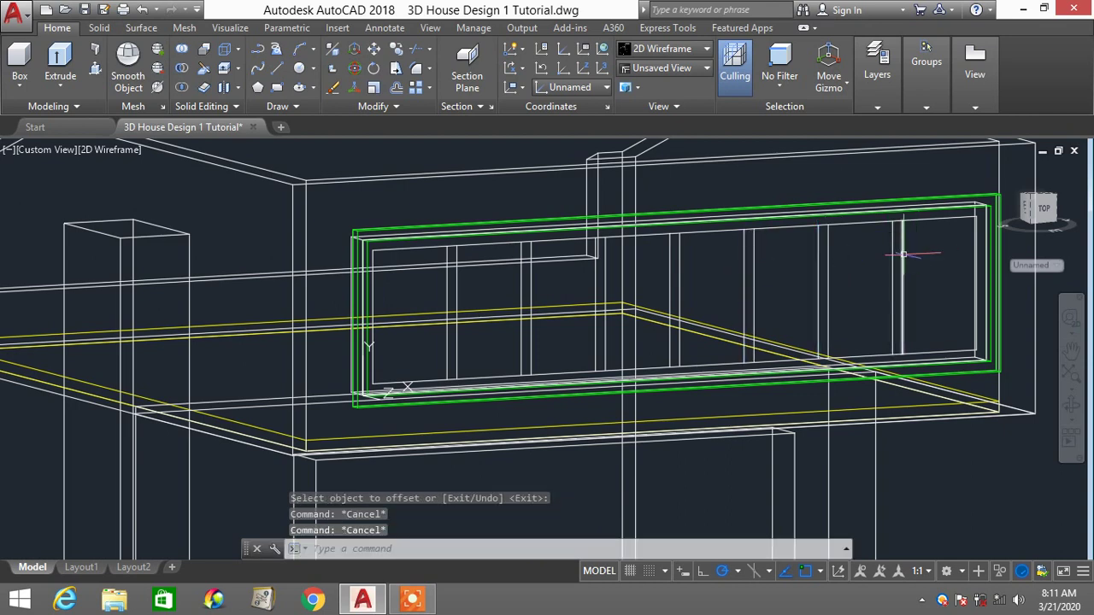
Try to trim the inner rectangle's edges at the vertical divider lines
text(TR)
key(Return)
key(Return)
click(437, 246)
click(436, 246)
scroll(441, 246, up, 2)
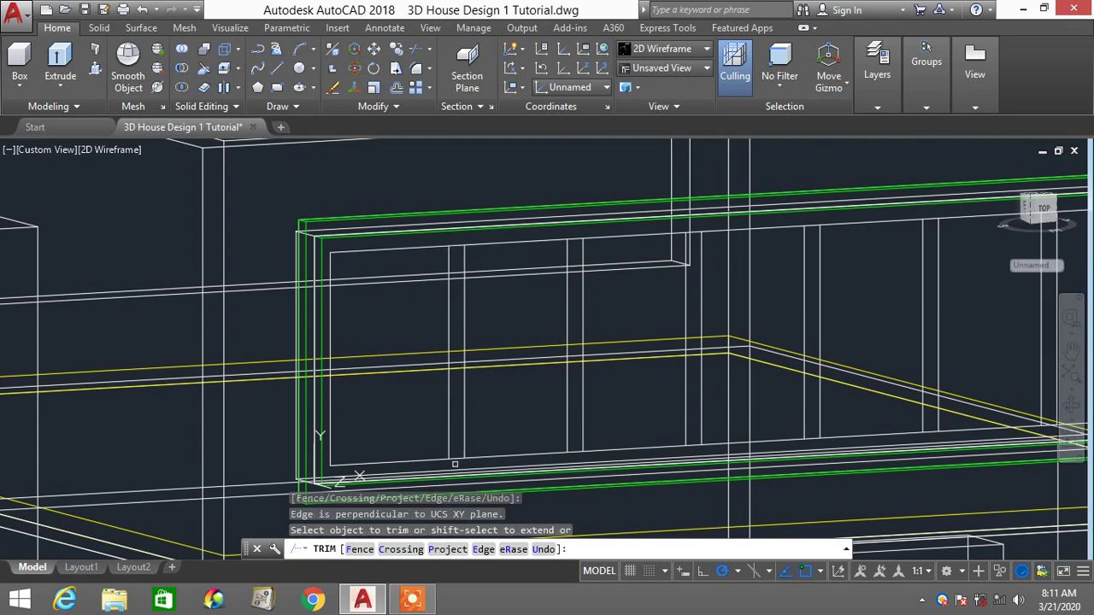
key(Escape)
key(Escape)
key(Escape)
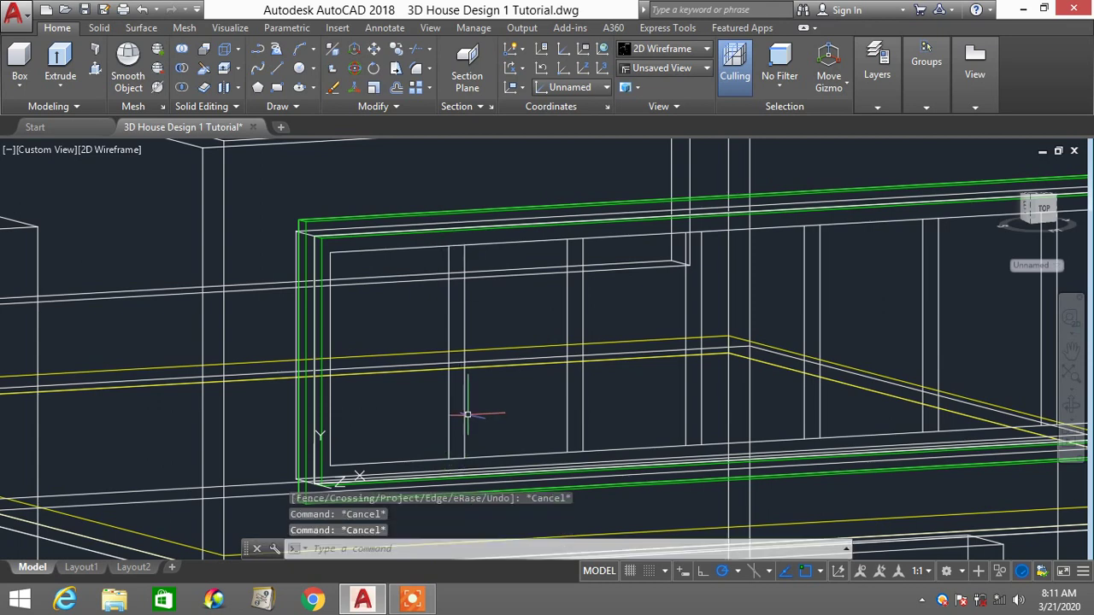
Undo the trim, both sets of divider offsets and the explosion of the inner rectangle
text(u)
key(Return)
text(u)
key(Return)
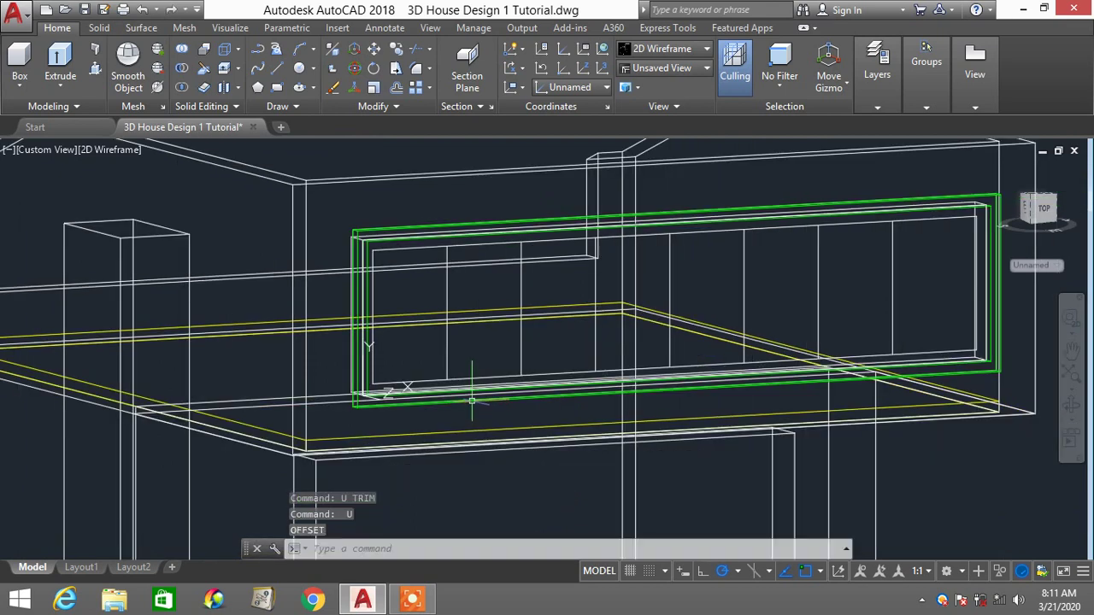
text(u)
key(Return)
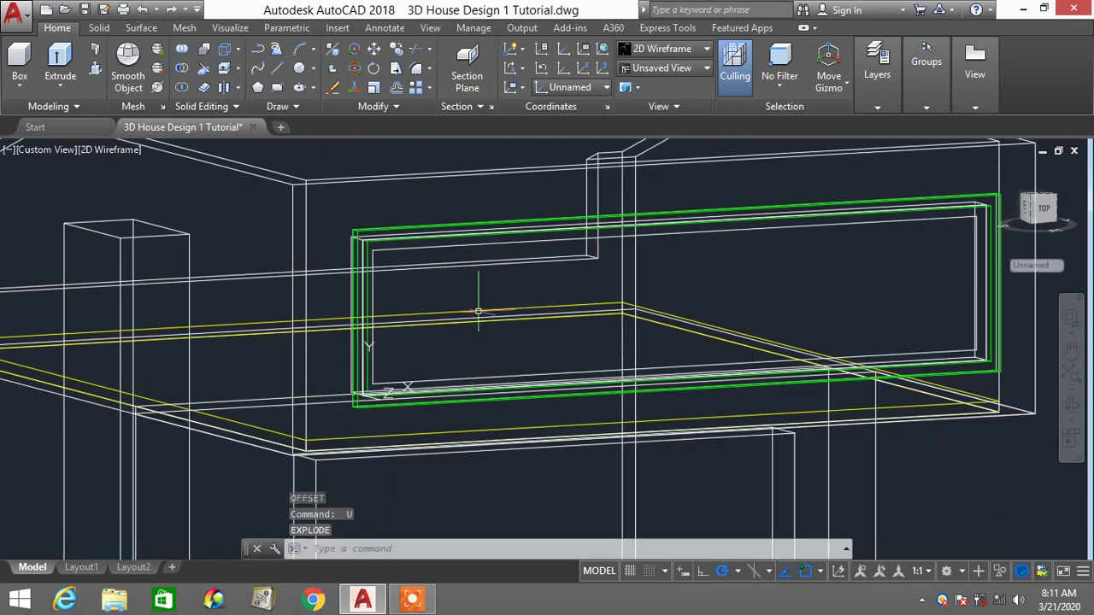
Delete the inner offset rectangle from the window opening and set the visual style to Conceptual
click(930, 219)
key(Delete)
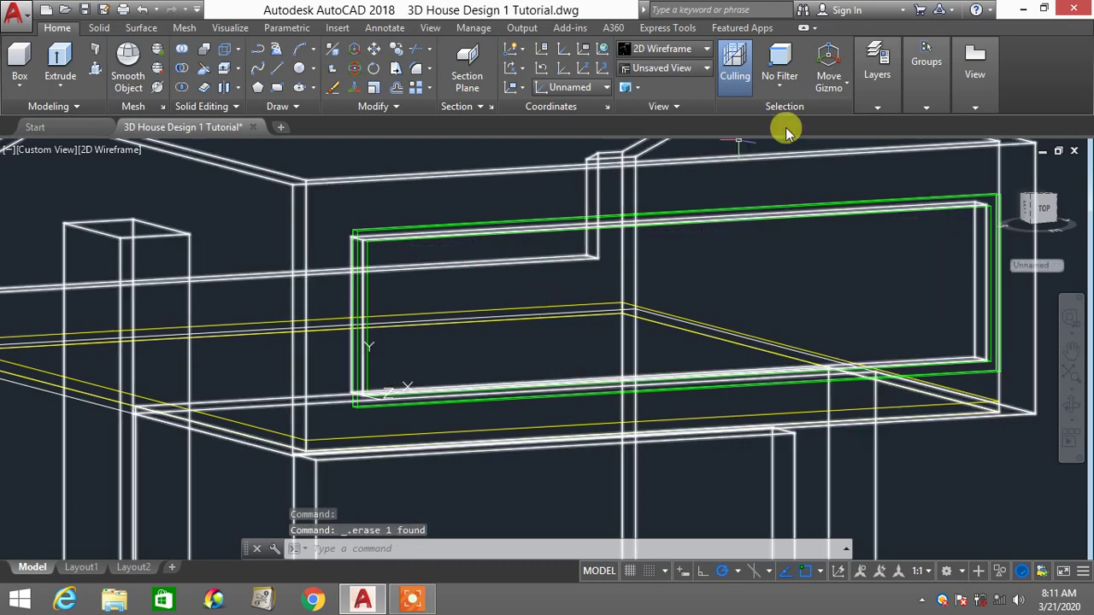
click(696, 49)
click(722, 90)
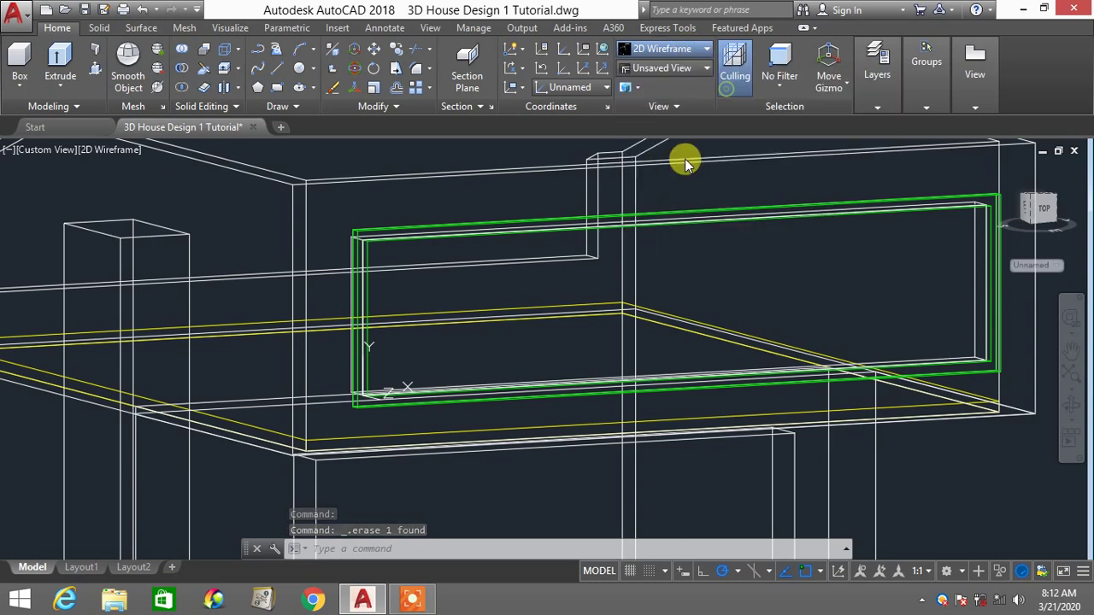
mouse_move(560, 312)
shift+middle_down()
mouse_move(435, 310)
mouse_move(436, 280)
mouse_move(464, 280)
mouse_move(547, 317)
mouse_move(542, 308)
mouse_move(581, 300)
mouse_move(567, 325)
mouse_move(542, 334)
shift+middle_up()
key(Escape)
key(Escape)
key(Escape)
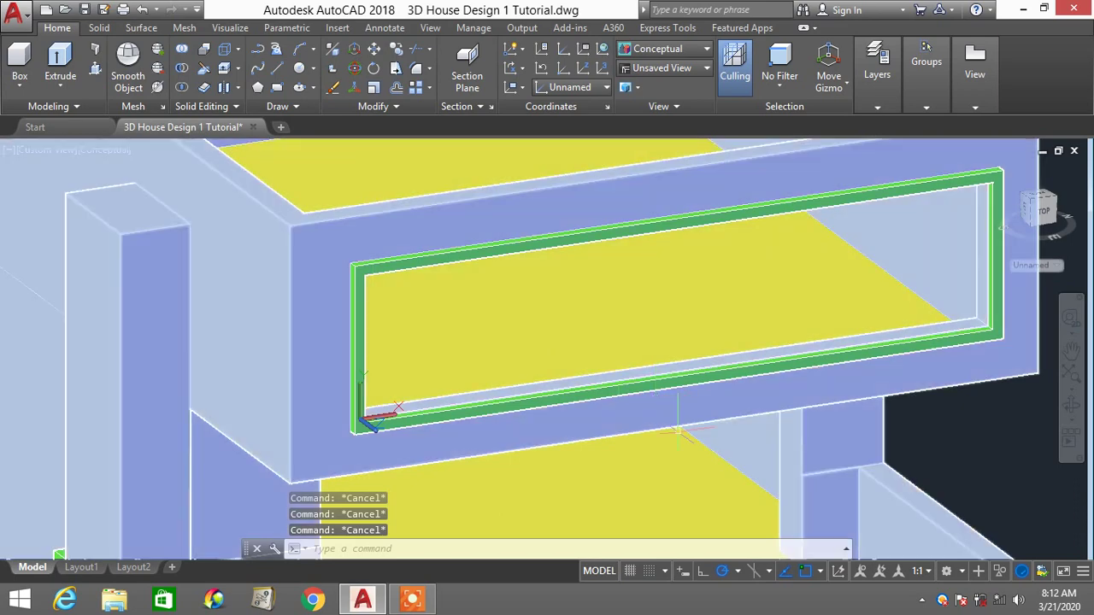
Draw a rectangle along the green window frame's inner edge, from its upper-left to its lower-right corner
text(REC)
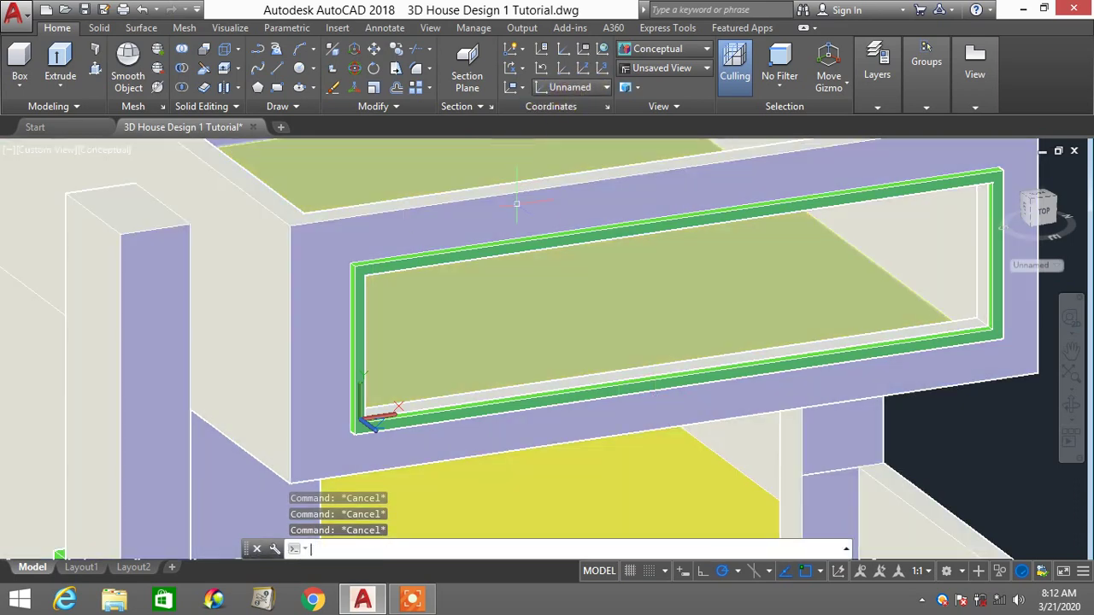
key(Return)
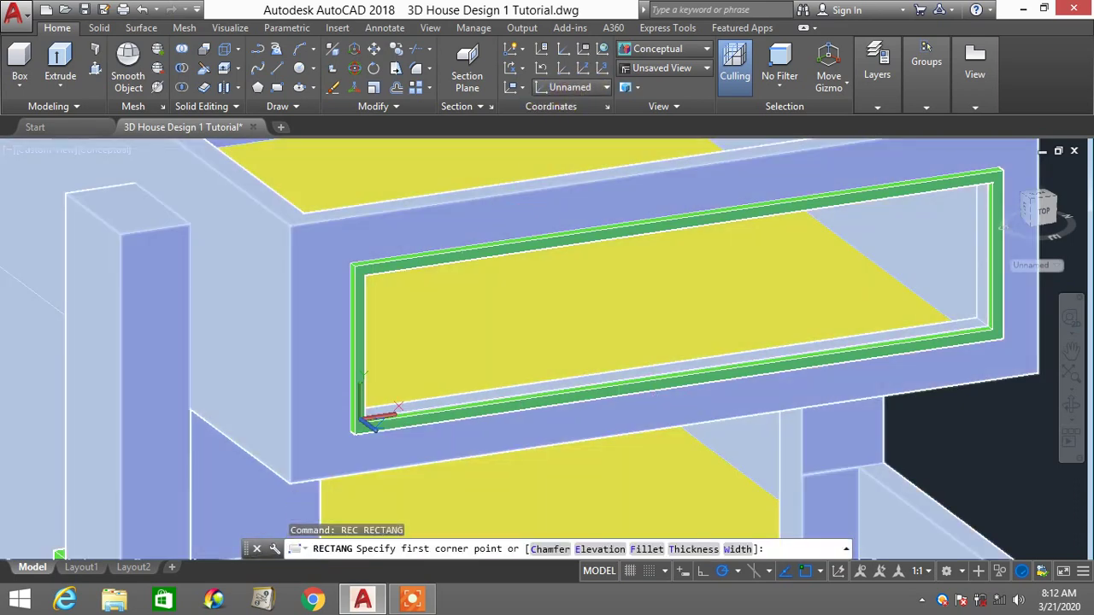
click(365, 274)
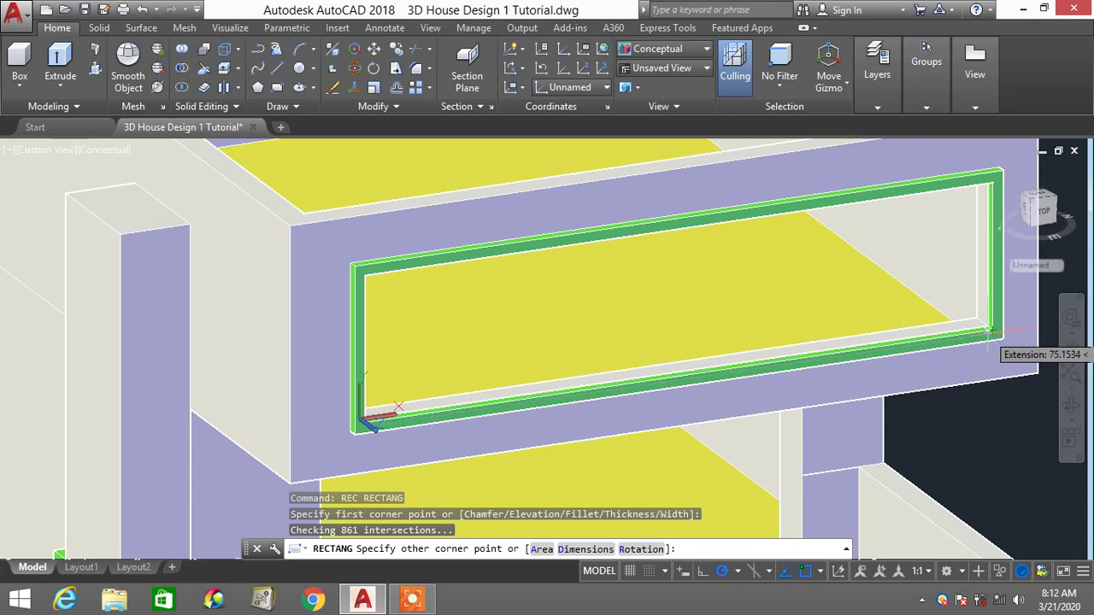
scroll(989, 332, up, 3)
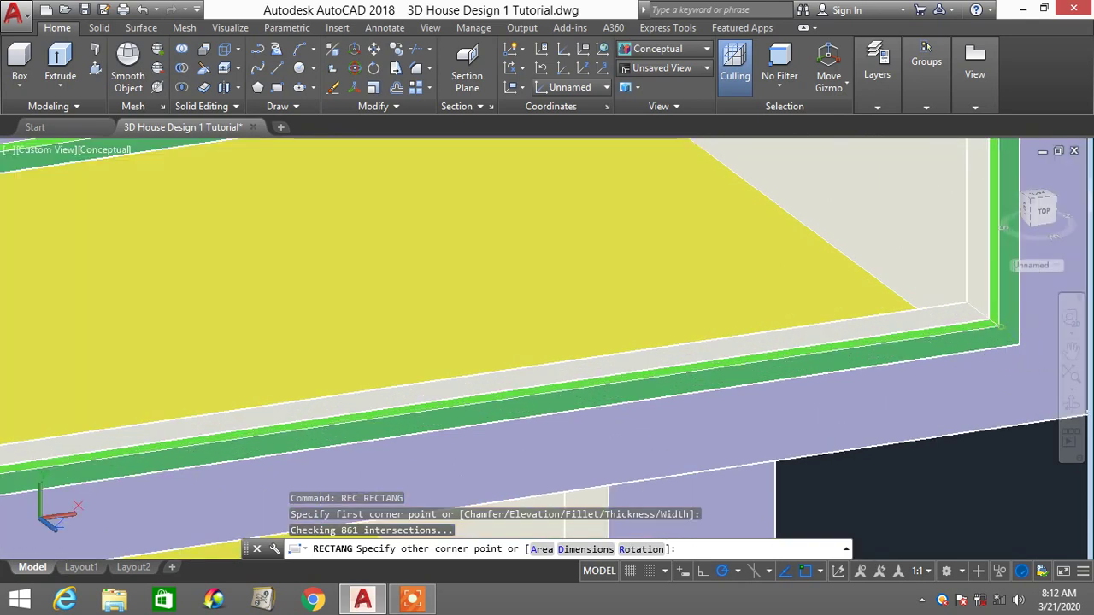
click(994, 323)
scroll(903, 349, down, 5)
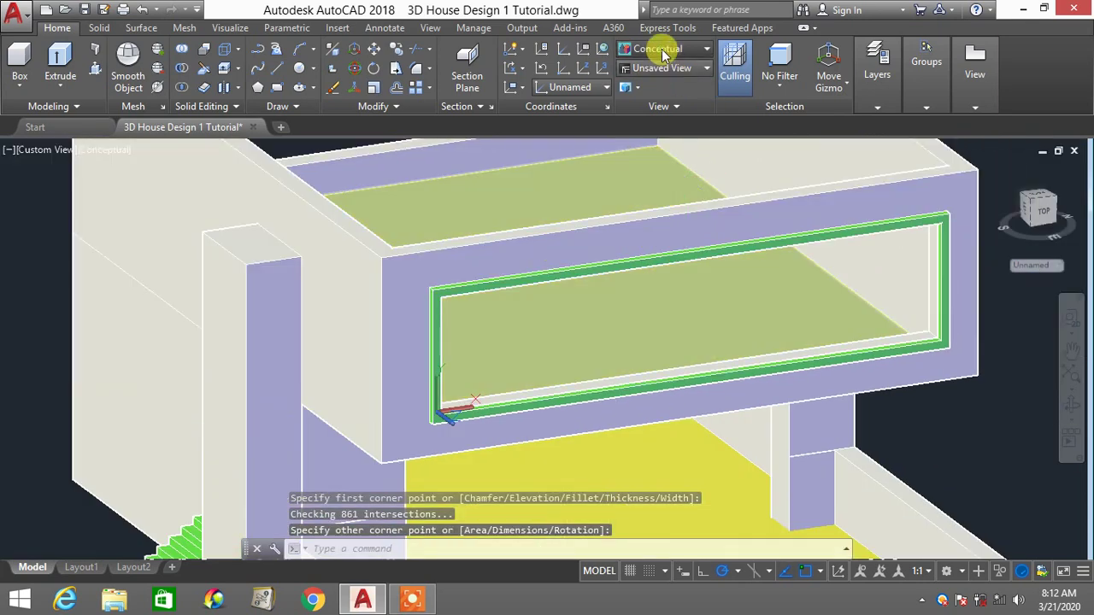
Set the visual style to 2D Wireframe and offset the window opening's rectangle 200 inward
click(664, 54)
click(652, 83)
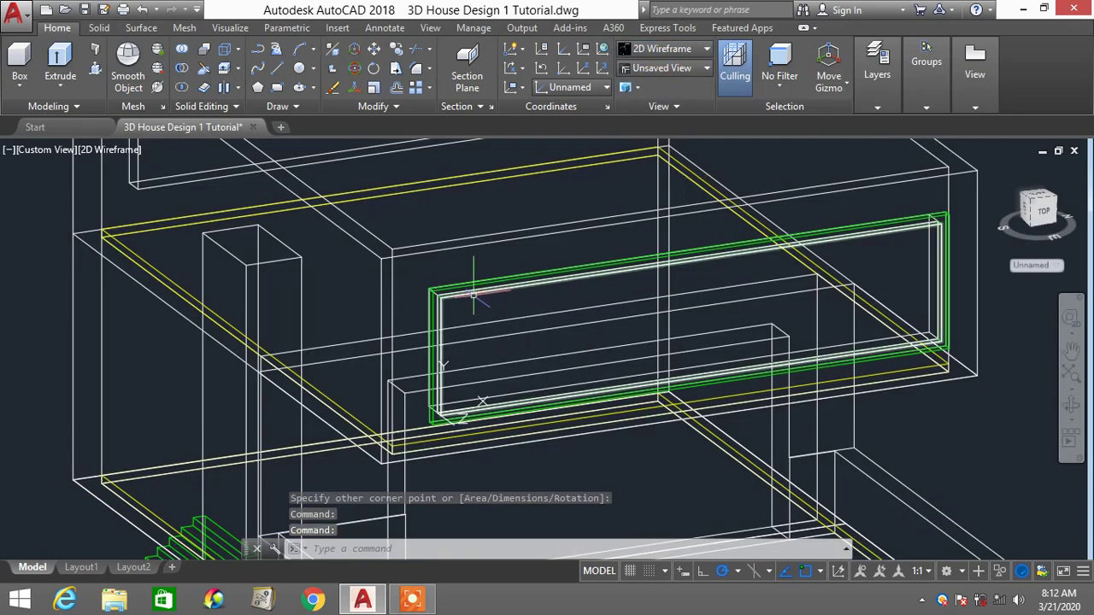
text(o)
key(Return)
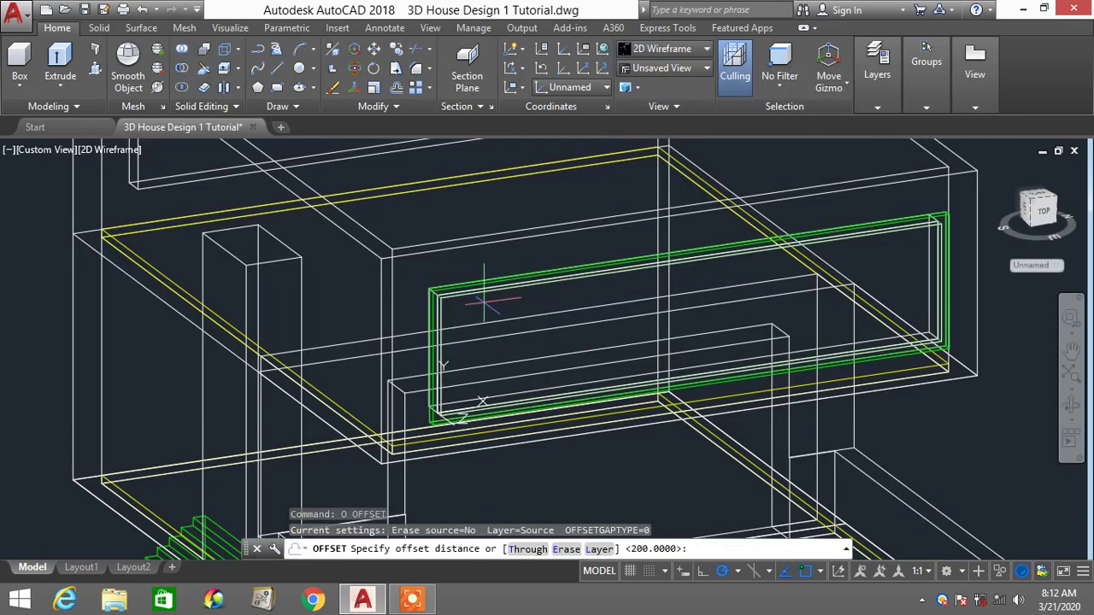
key(Return)
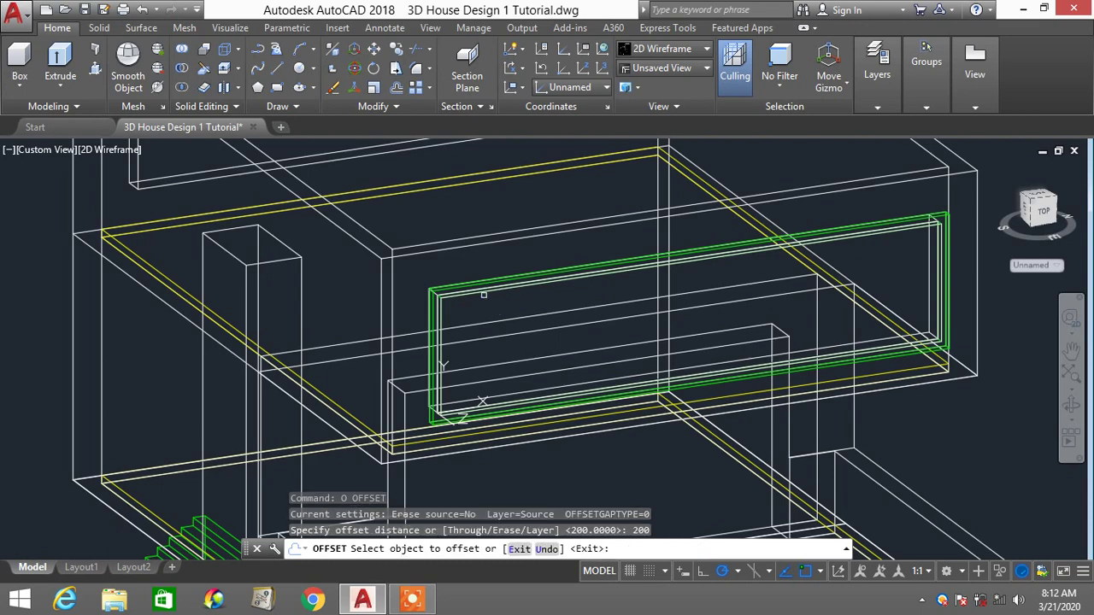
click(483, 295)
click(547, 342)
key(Escape)
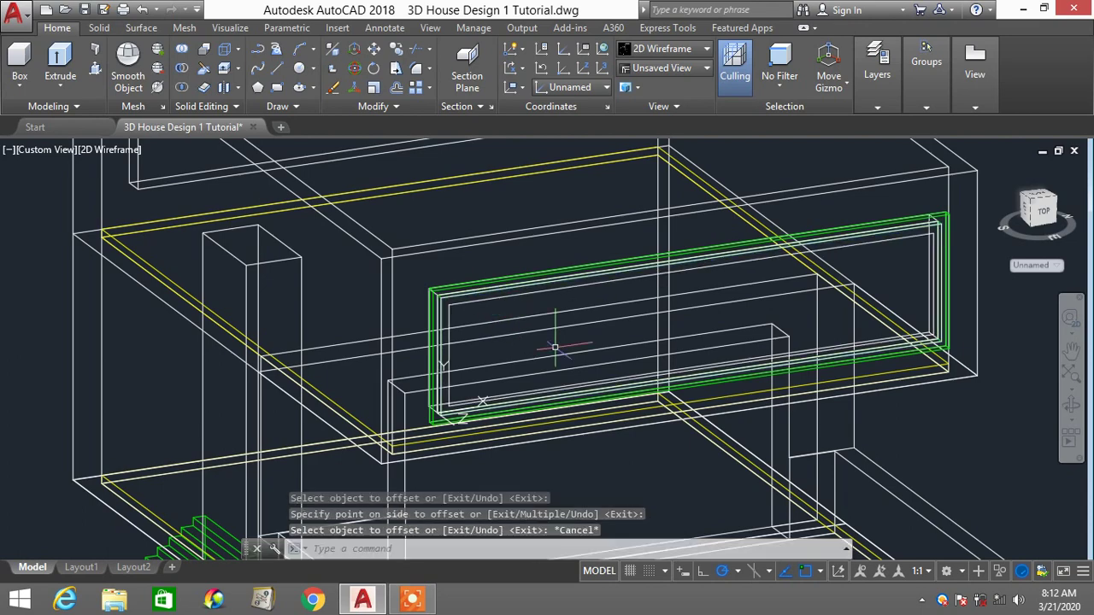
Explode the inner offset rectangle of the window into separate lines
middle_drag(551, 346, 462, 291)
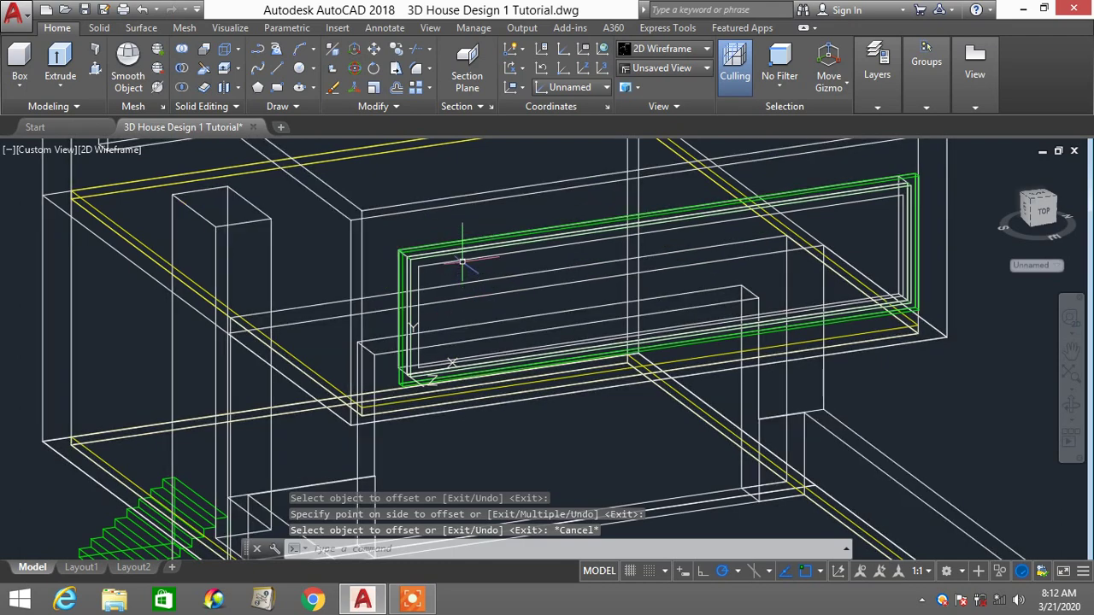
click(462, 258)
text(x)
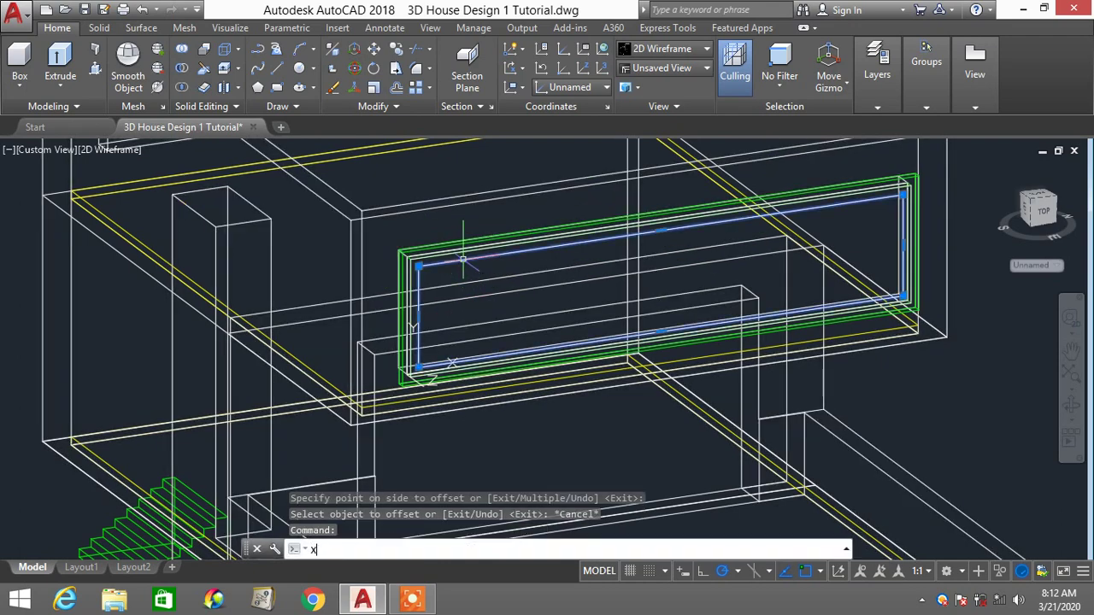
key(Return)
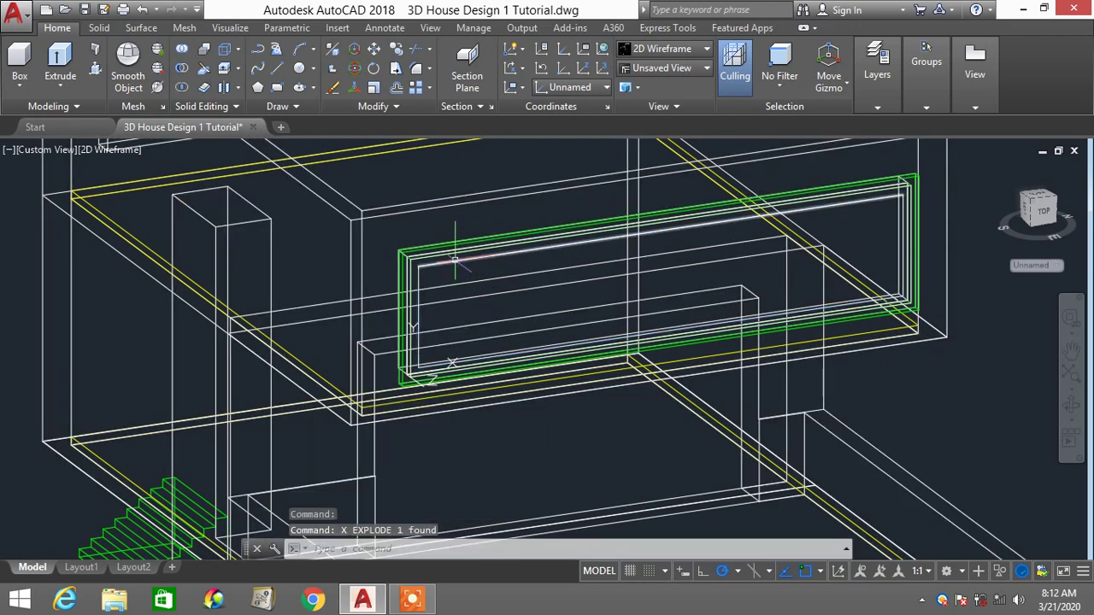
click(455, 256)
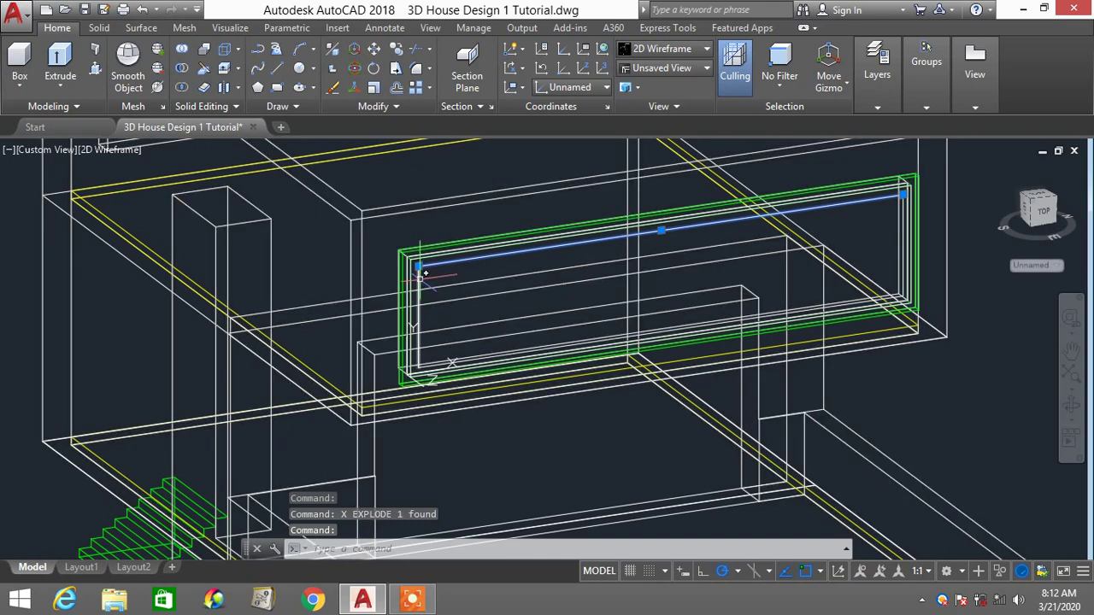
key(Escape)
key(Escape)
text(o)
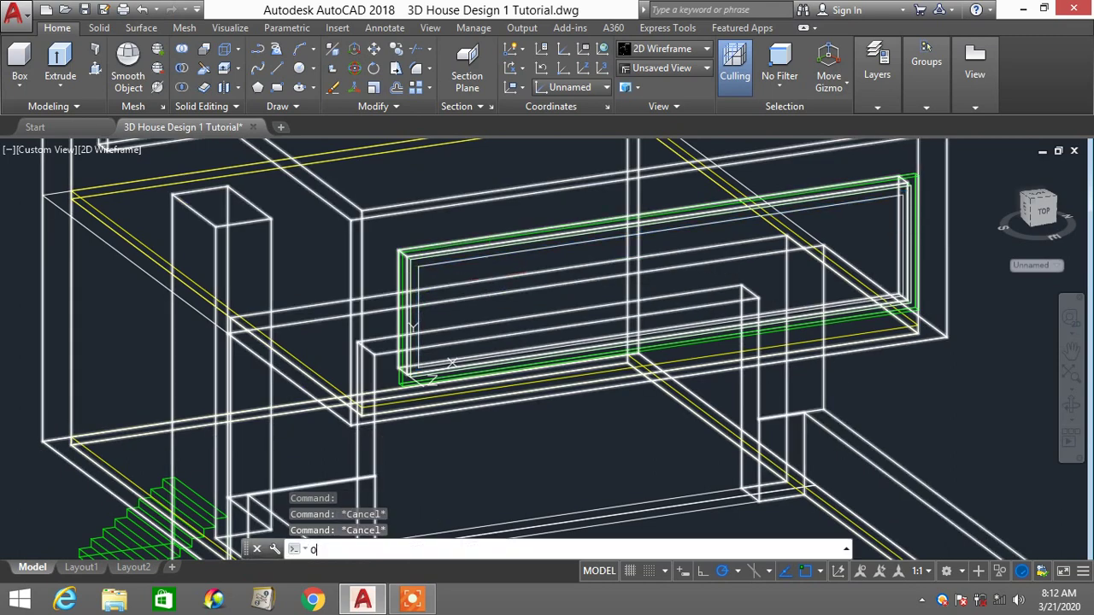
key(Return)
text(200)
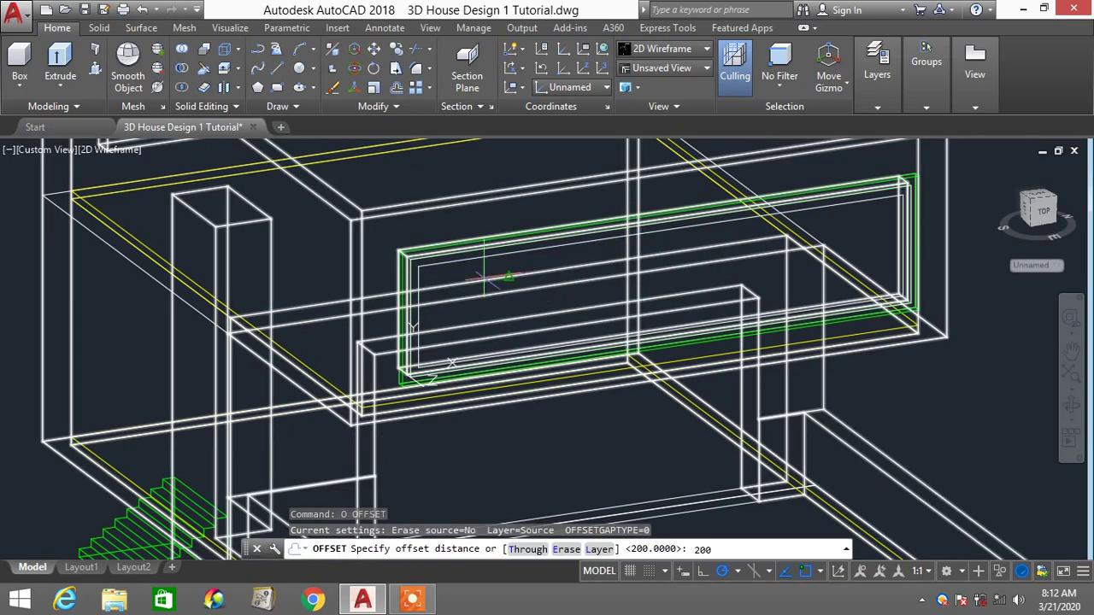
key(Return)
click(457, 286)
key(Escape)
key(Escape)
key(Escape)
key(Escape)
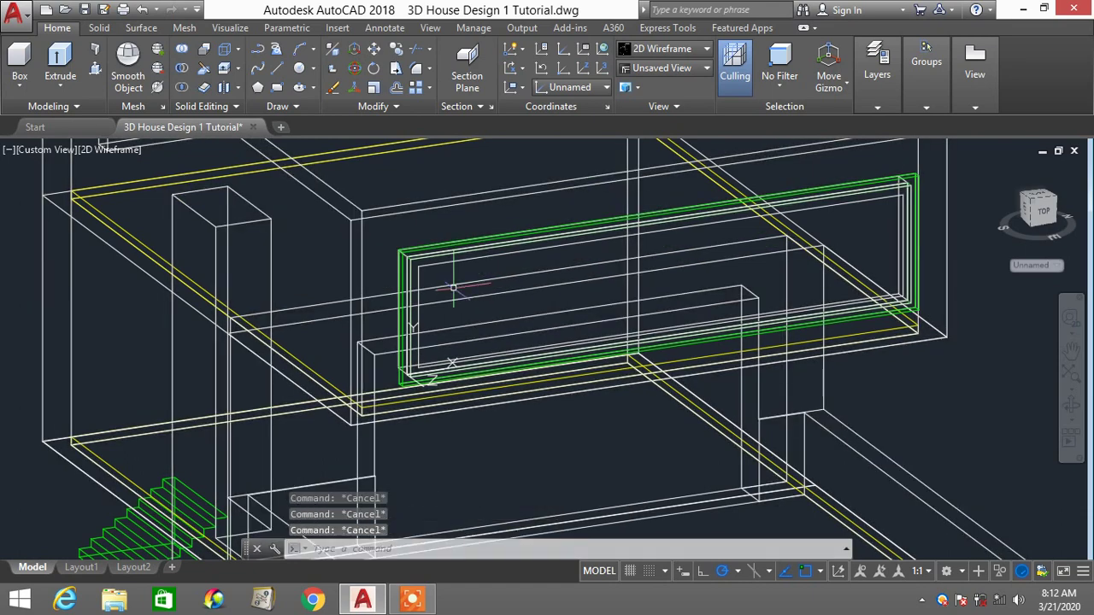
Offset the exploded rectangle's left edge by 1500 repeatedly across the window to create seven vertical divider lines
text(o)
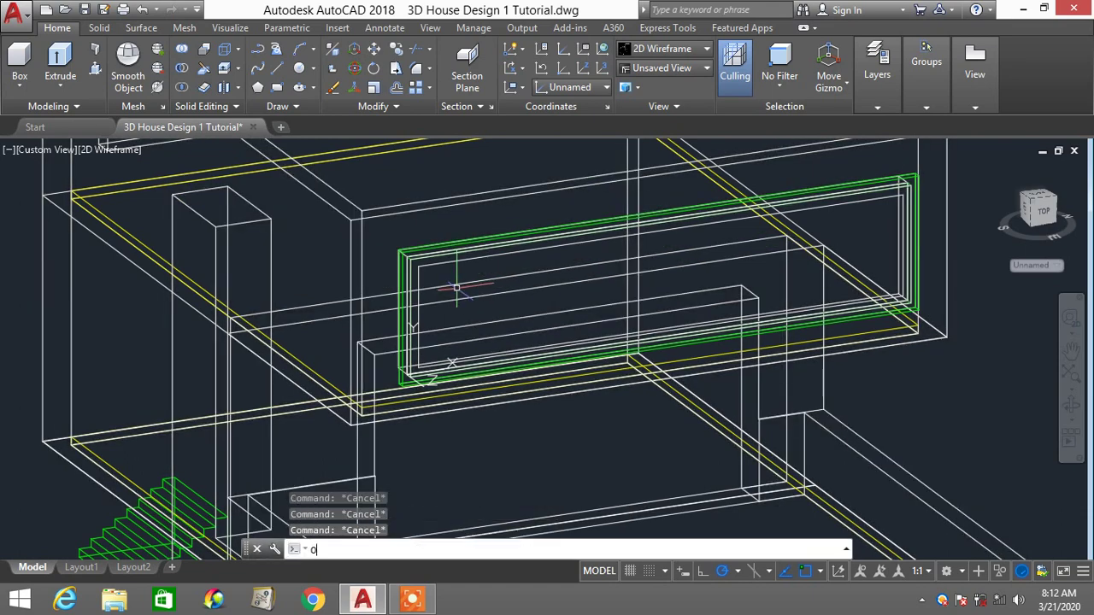
key(Return)
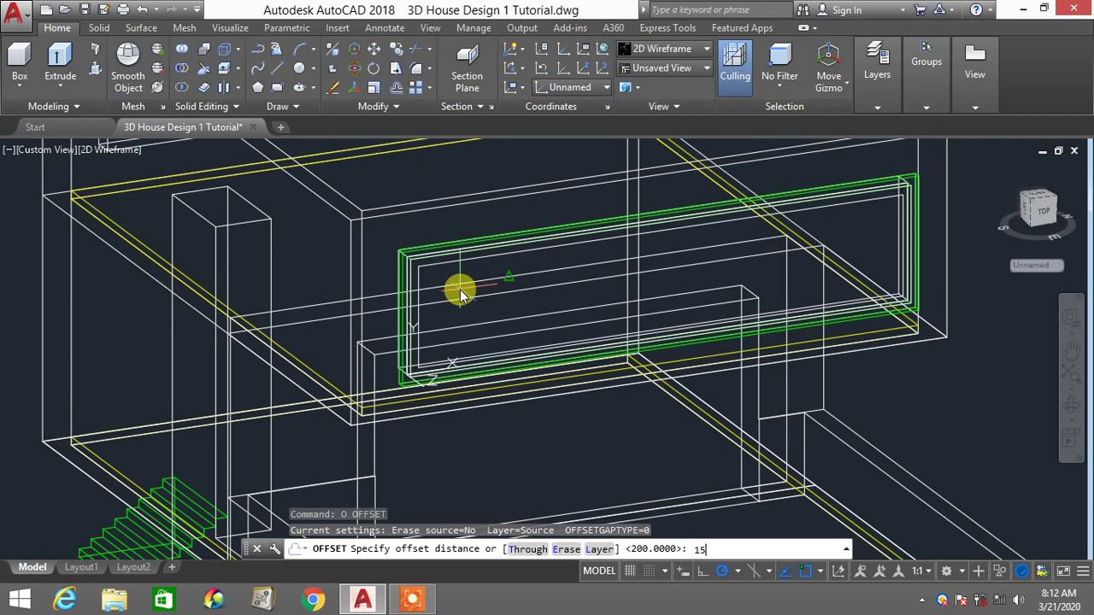
text(1500)
key(Return)
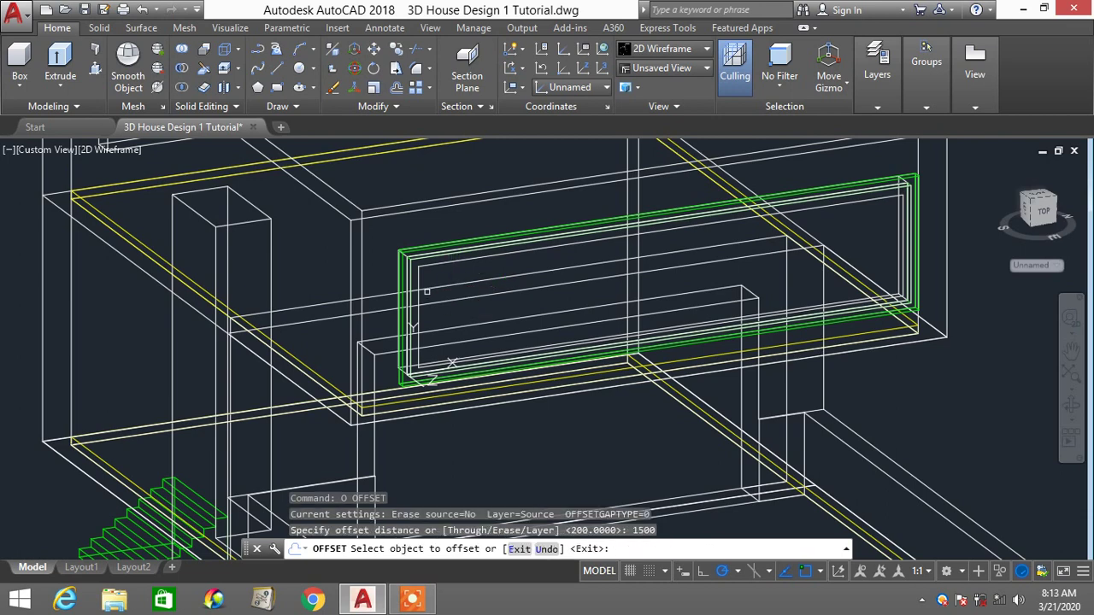
click(427, 284)
click(418, 282)
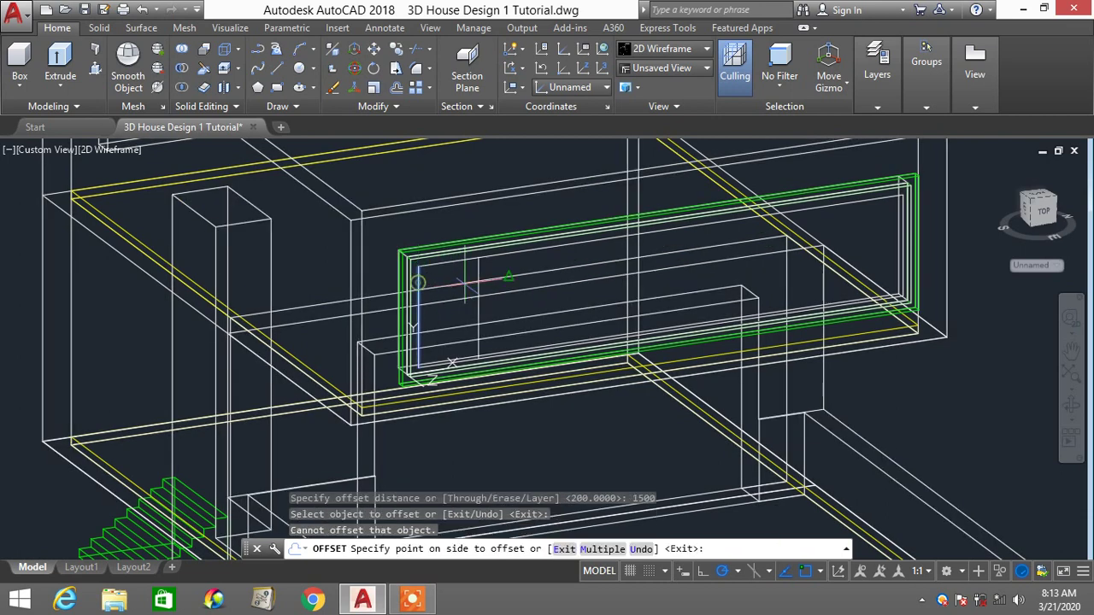
click(496, 270)
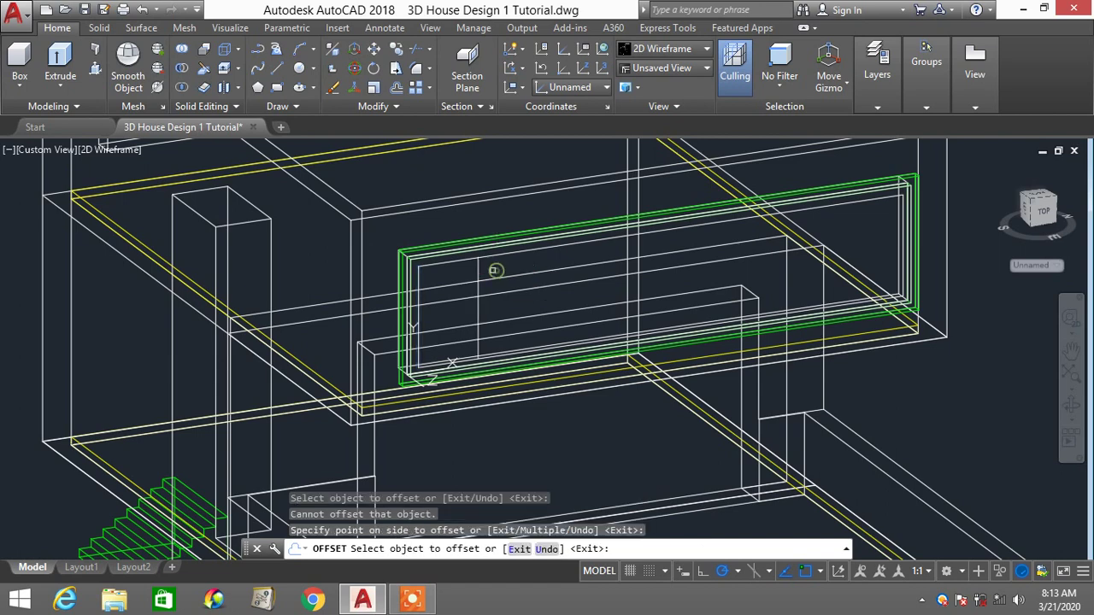
click(477, 307)
click(569, 264)
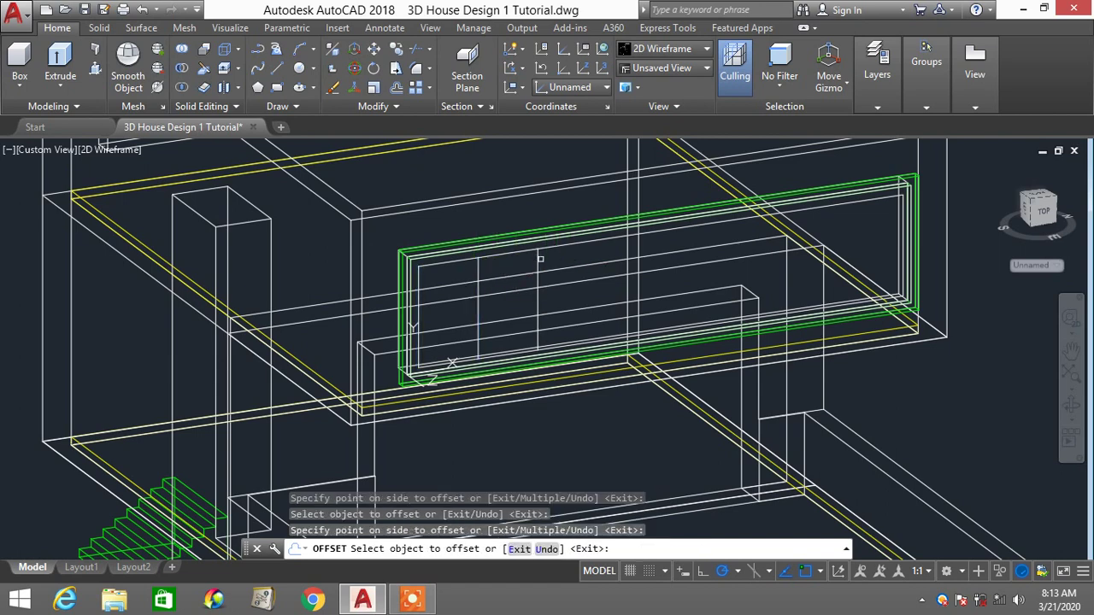
click(537, 282)
click(594, 254)
click(597, 252)
click(675, 242)
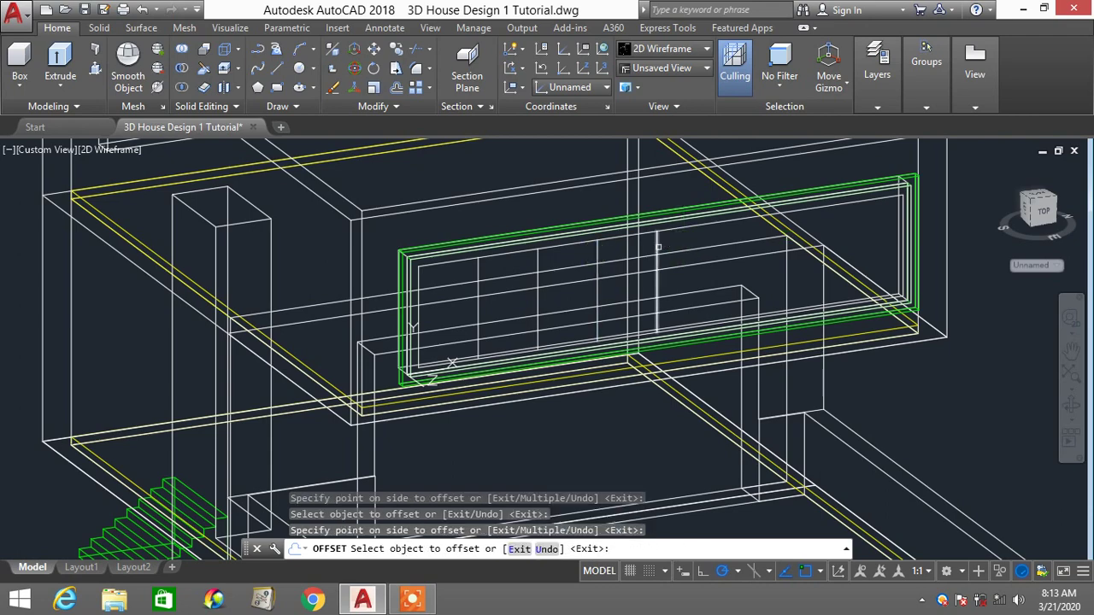
click(656, 248)
click(733, 243)
click(716, 232)
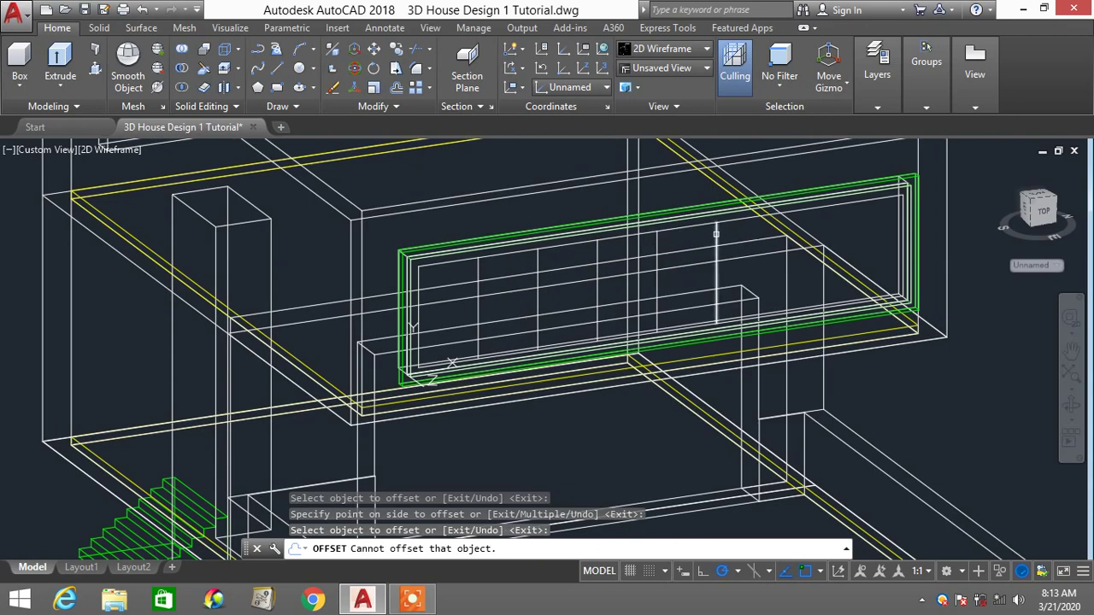
click(716, 224)
click(779, 231)
click(775, 244)
click(839, 224)
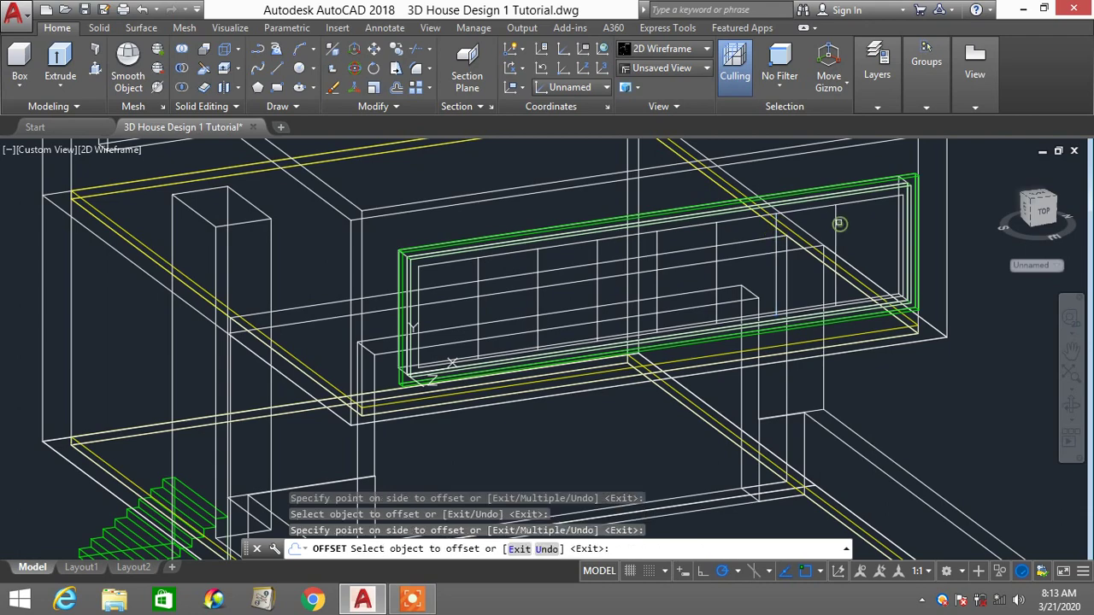
click(839, 224)
key(Escape)
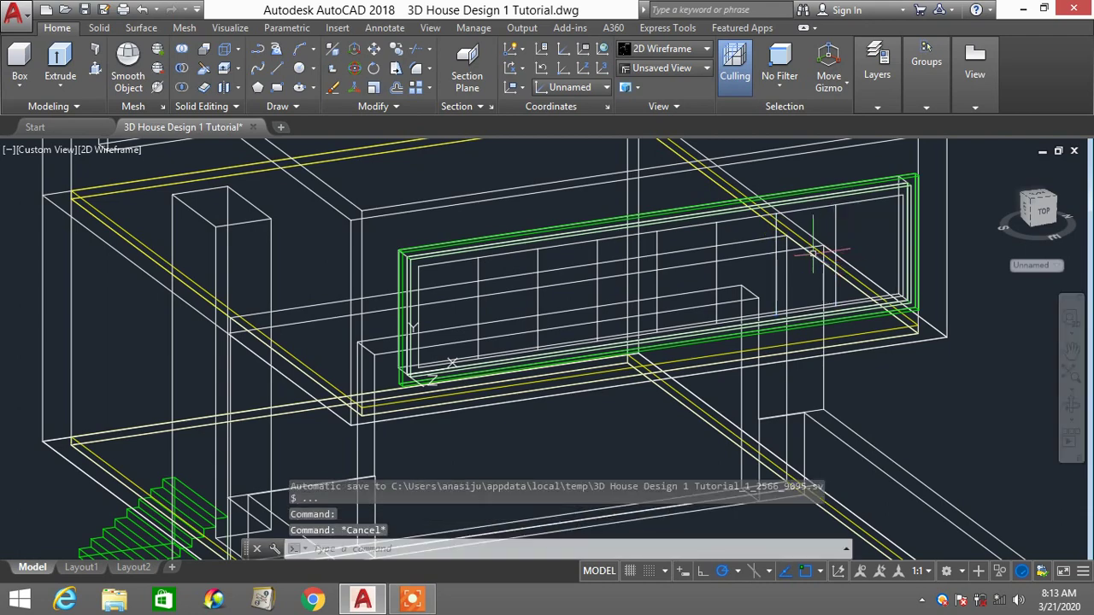
Offset each of the seven vertical divider lines 200 toward the window's right end
text(o)
key(Return)
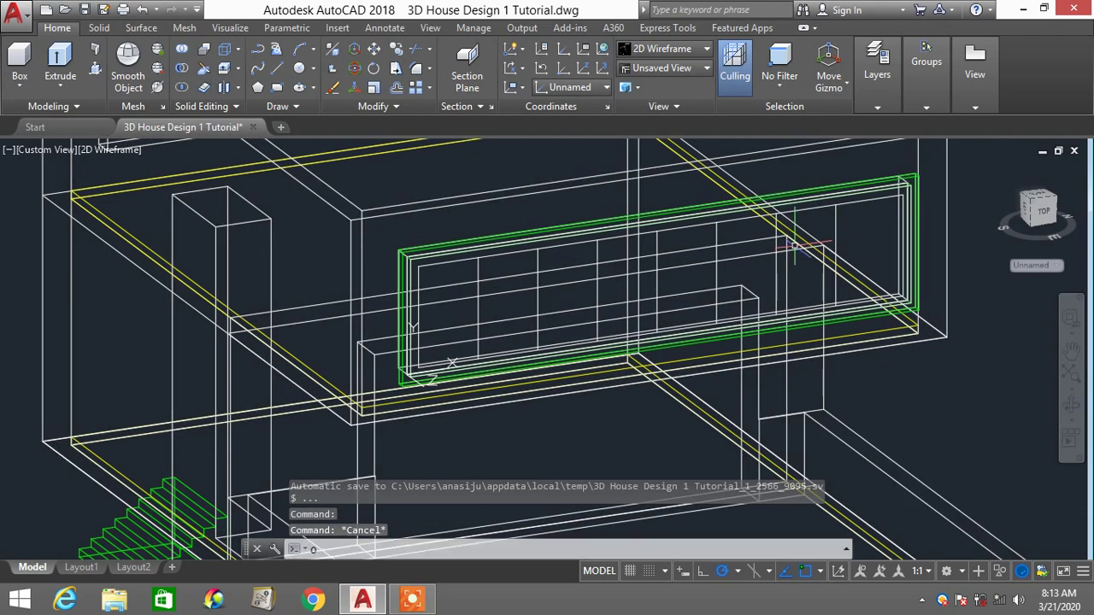
text(20)
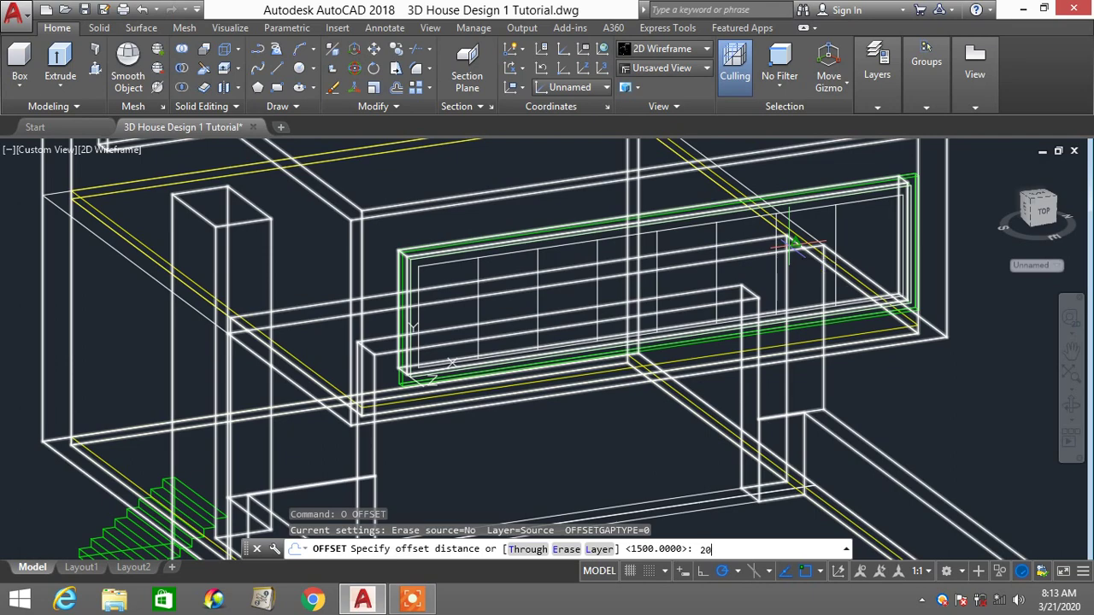
text(0)
key(Return)
click(464, 280)
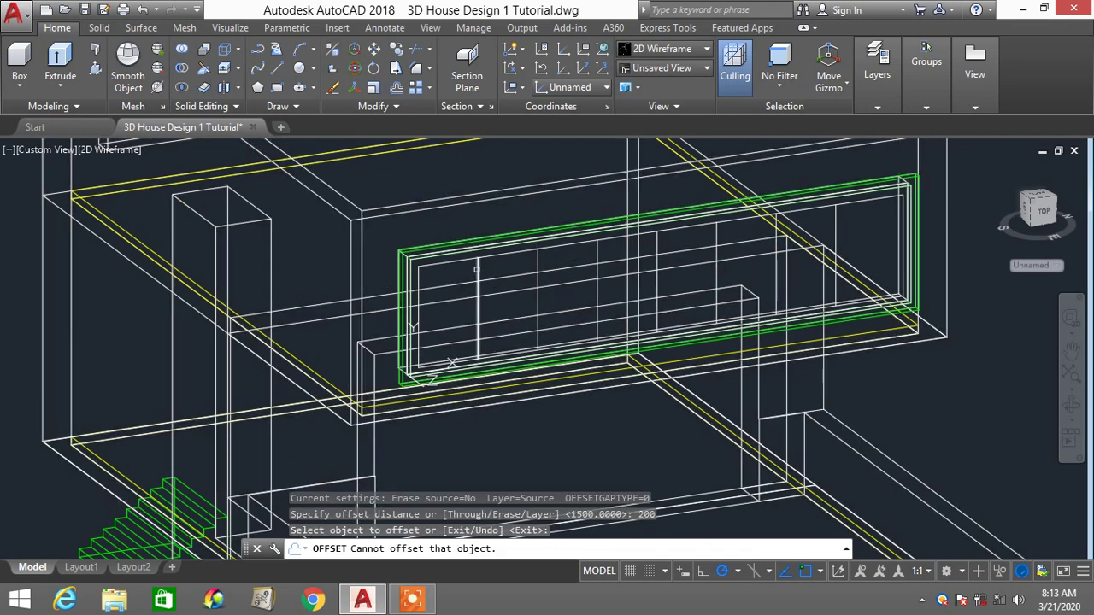
click(476, 268)
click(495, 266)
click(536, 261)
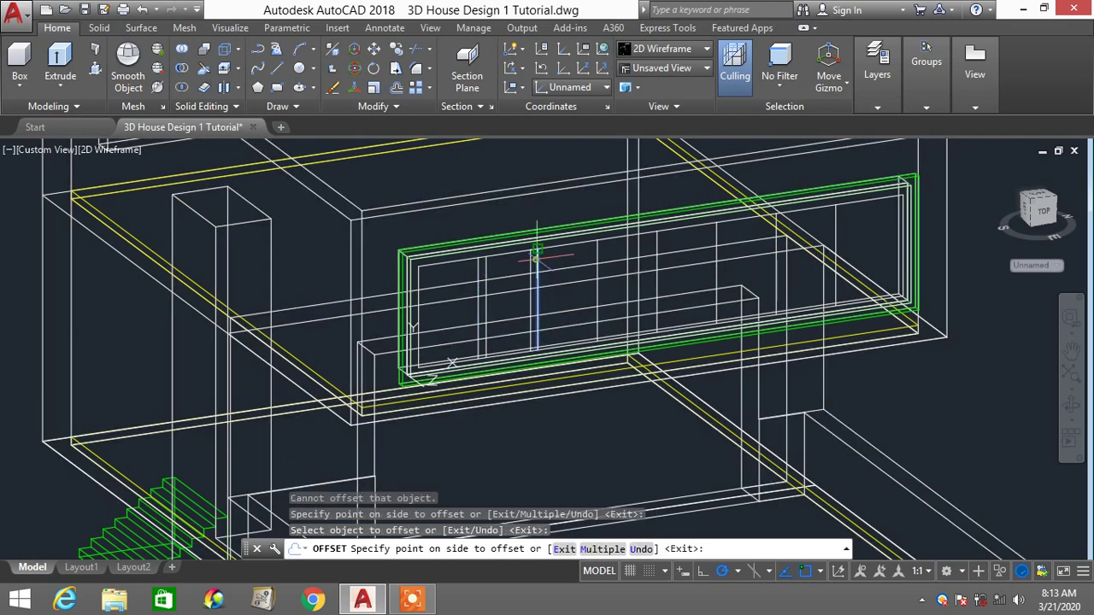
click(560, 257)
click(597, 250)
click(656, 243)
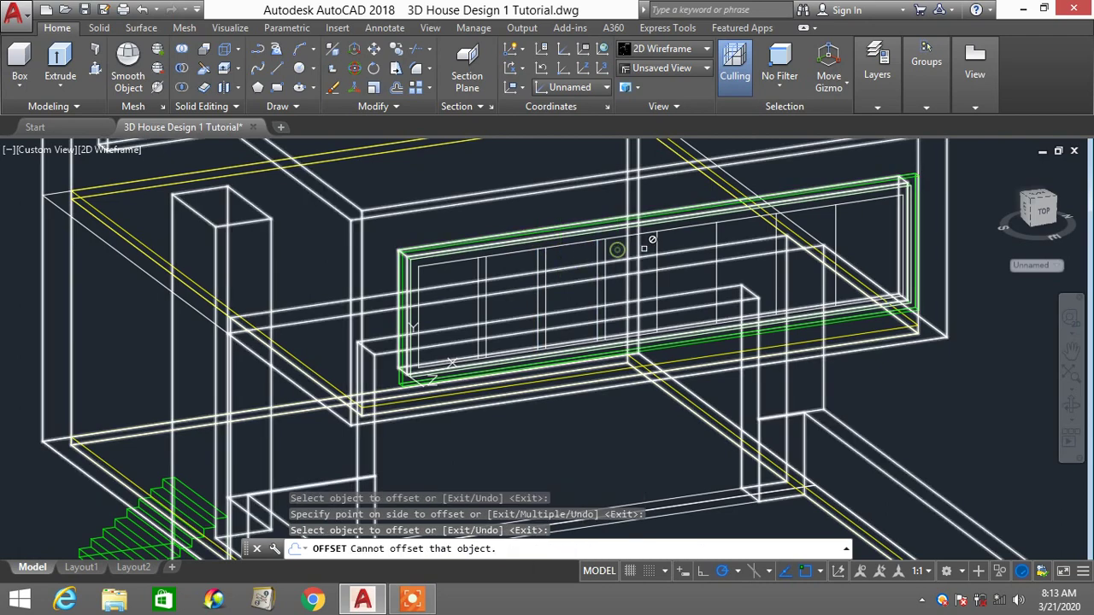
click(655, 243)
click(684, 239)
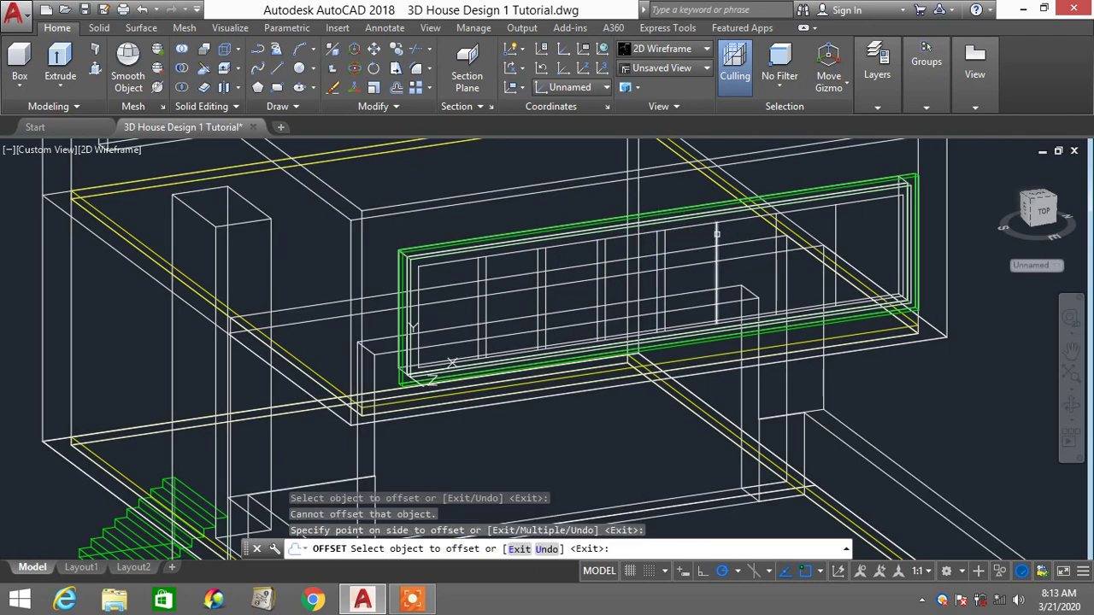
click(716, 232)
click(774, 224)
click(780, 224)
click(776, 224)
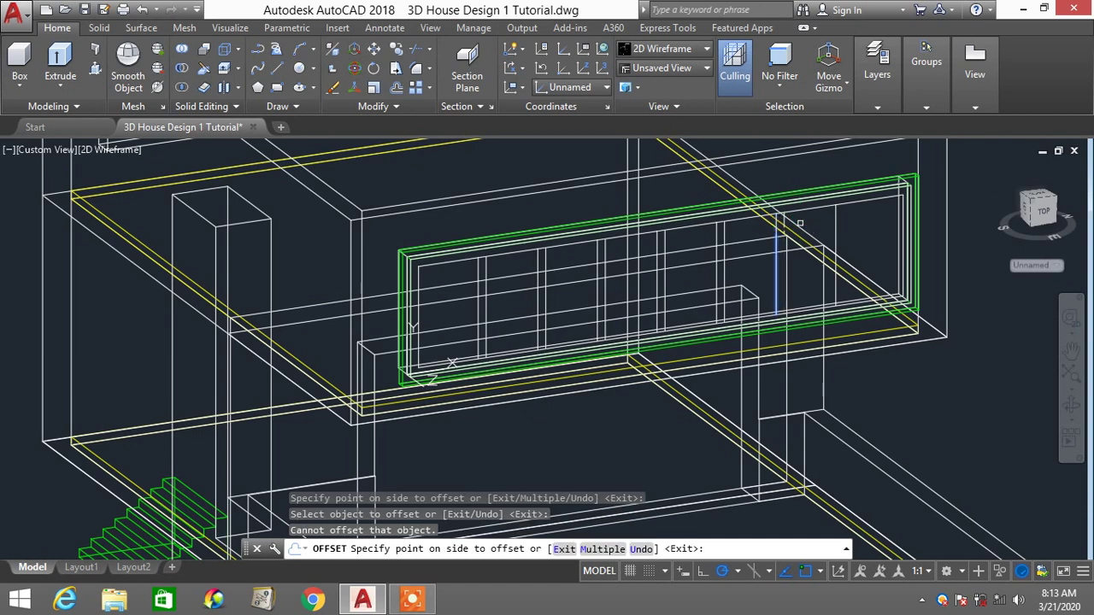
click(833, 218)
click(837, 218)
click(850, 216)
key(Escape)
key(Escape)
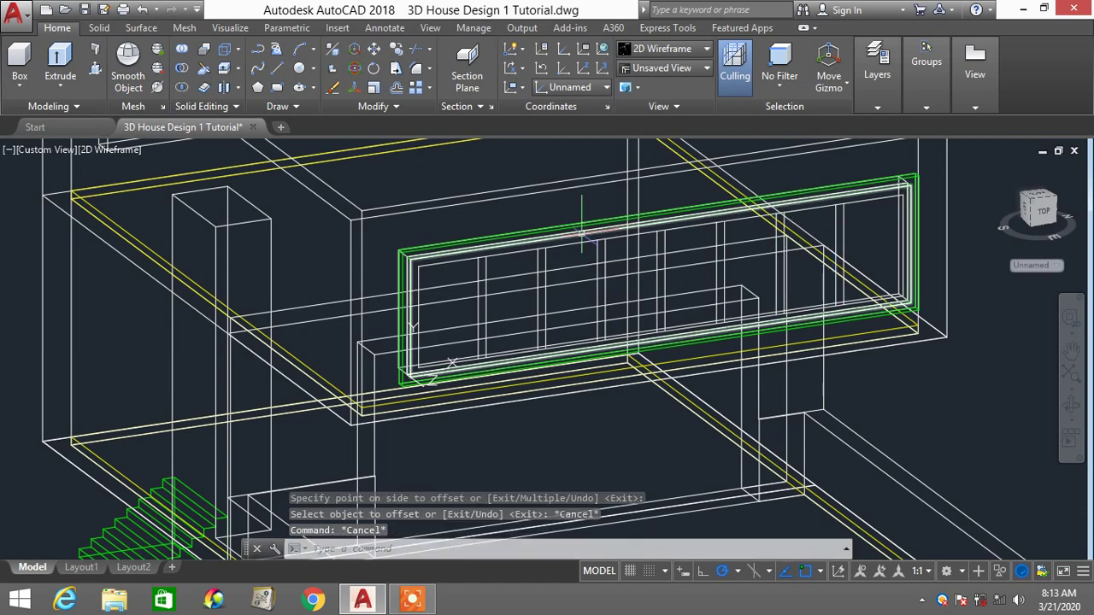
Try to trim the inner rectangle's lower edge at the first pair of divider lines, using all objects as cutting edges
text(tr)
key(Return)
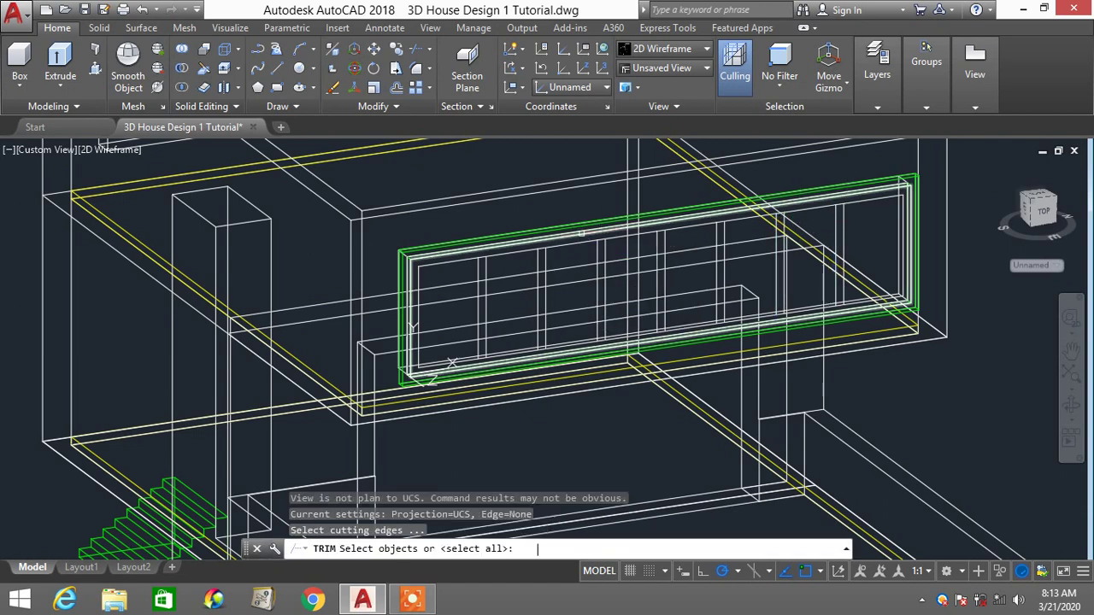
key(Return)
scroll(460, 265, up, 2)
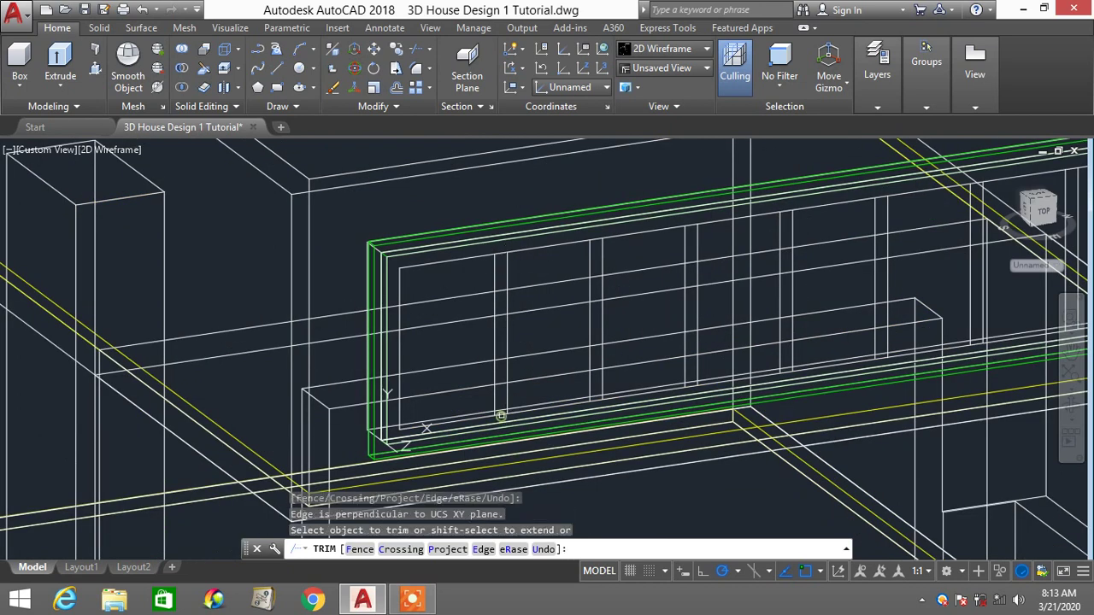
key(Escape)
scroll(530, 387, down, 2)
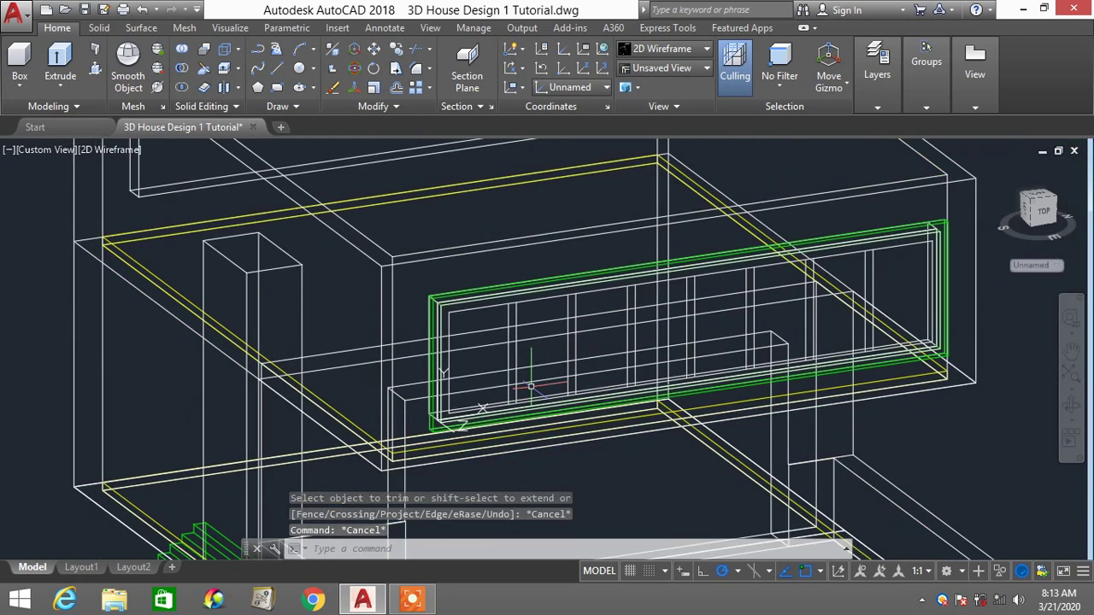
Reset the coordinate system by applying the Top preset view, and then display the house in SE Isometric
shift+middle_drag(529, 386, 456, 367)
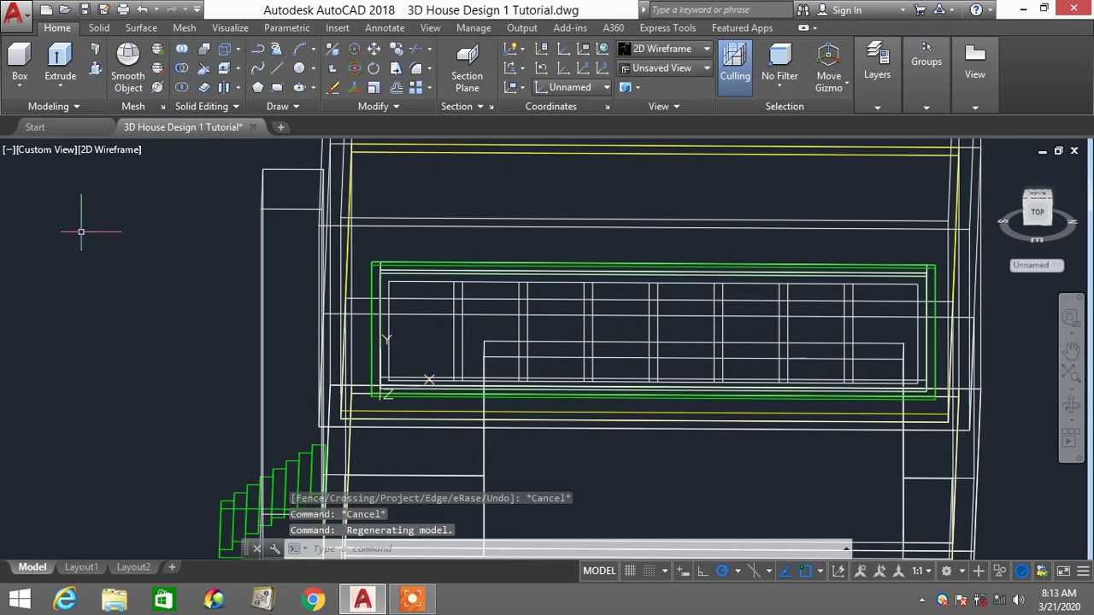
click(45, 151)
click(55, 190)
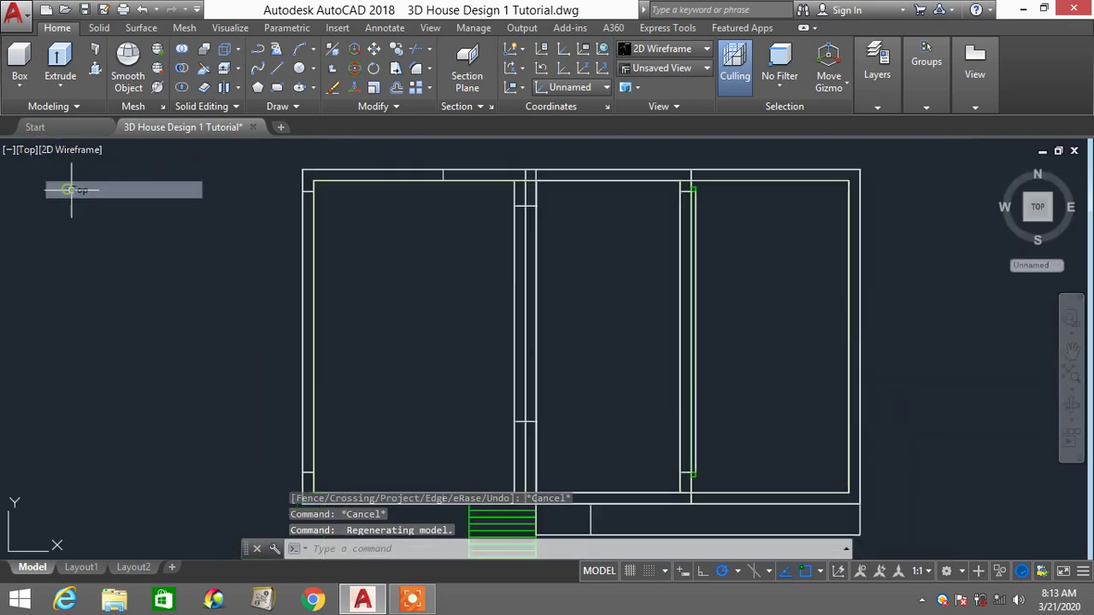
click(24, 150)
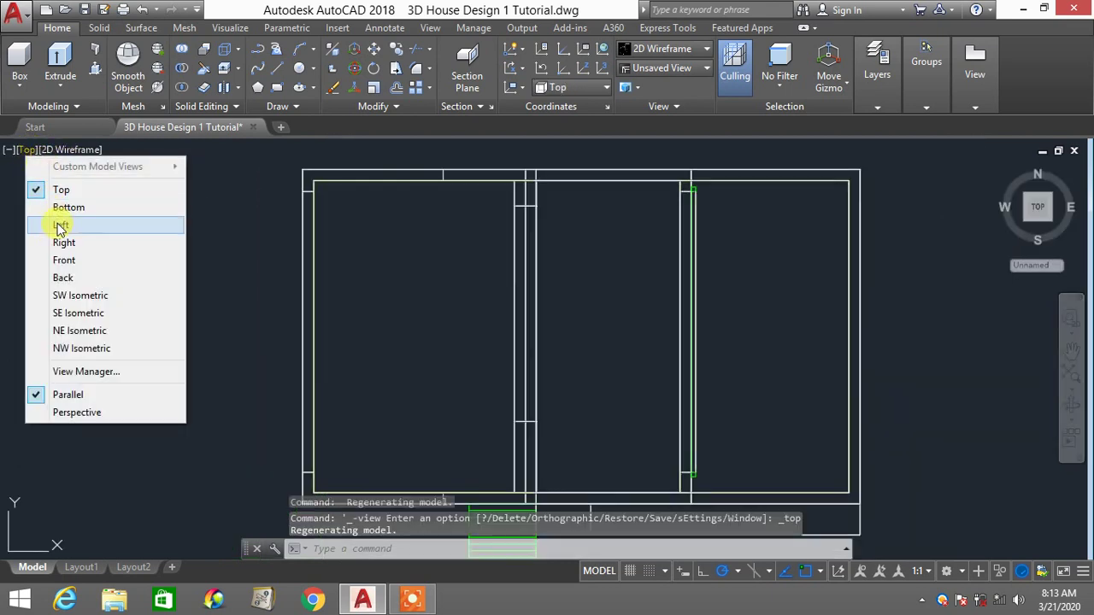
click(76, 313)
scroll(543, 402, up, 5)
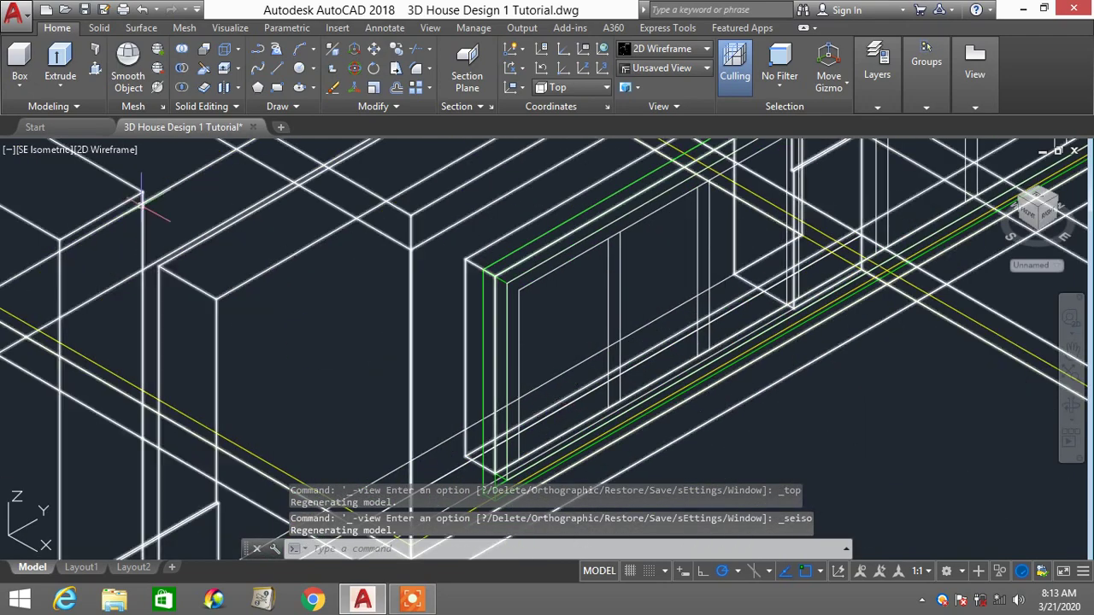
shift+middle_drag(525, 366, 444, 308)
middle_drag(525, 412, 477, 373)
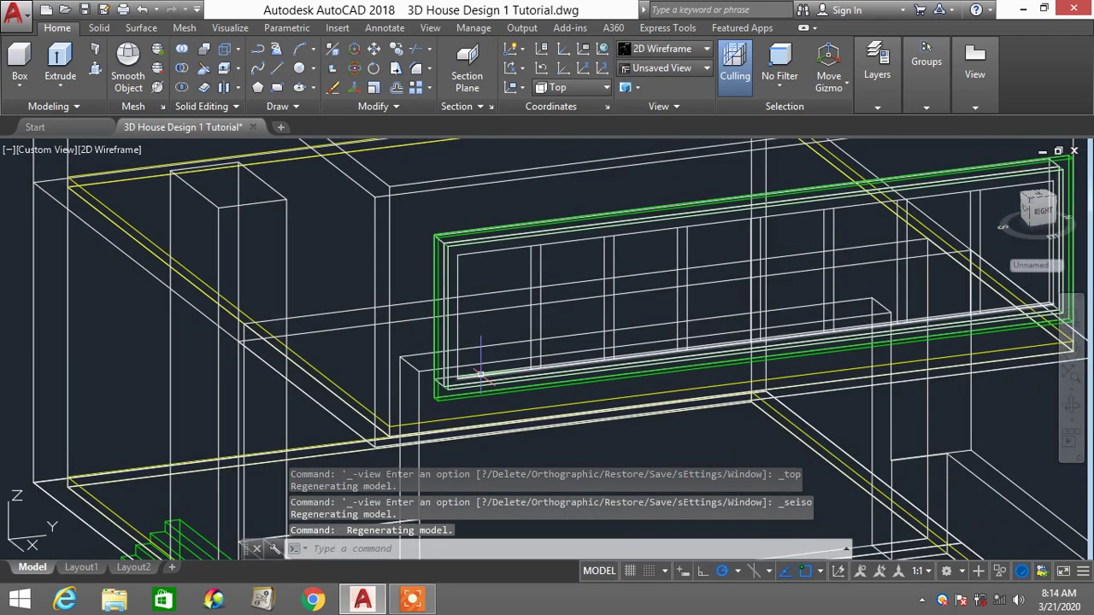
scroll(525, 376, up, 2)
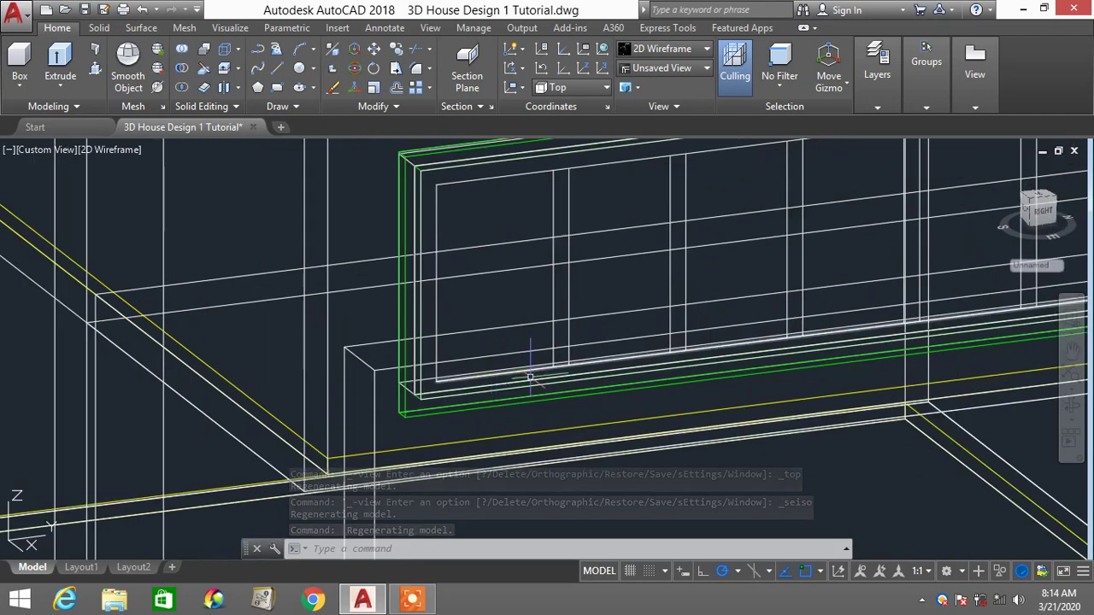
Set a three-point UCS at the window frame's lower corner, with X along its lower edge and Y up its vertical edge
text(ucs)
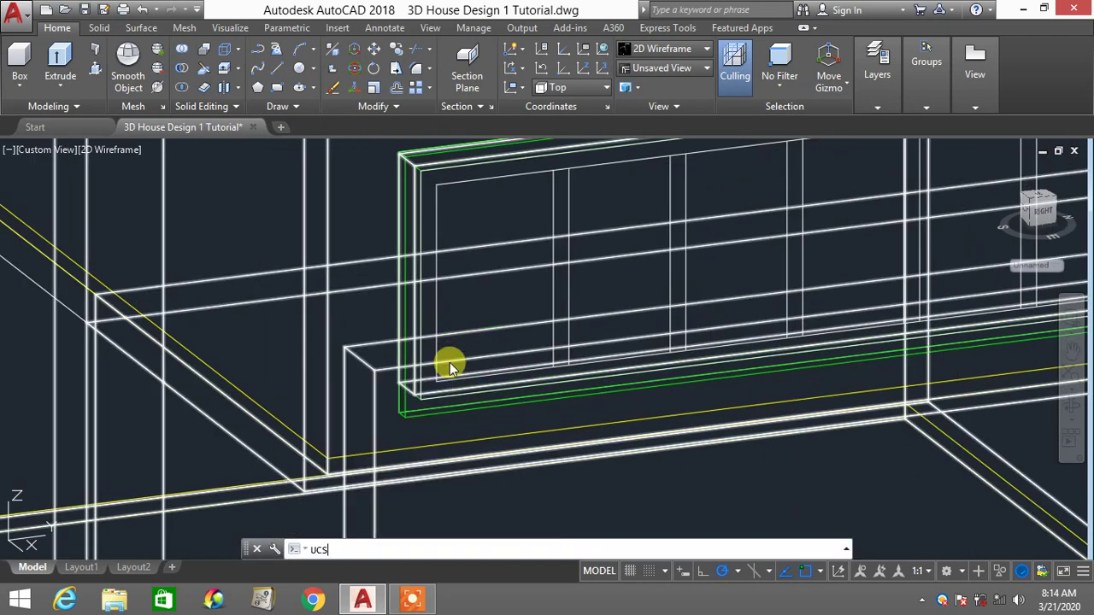
key(Return)
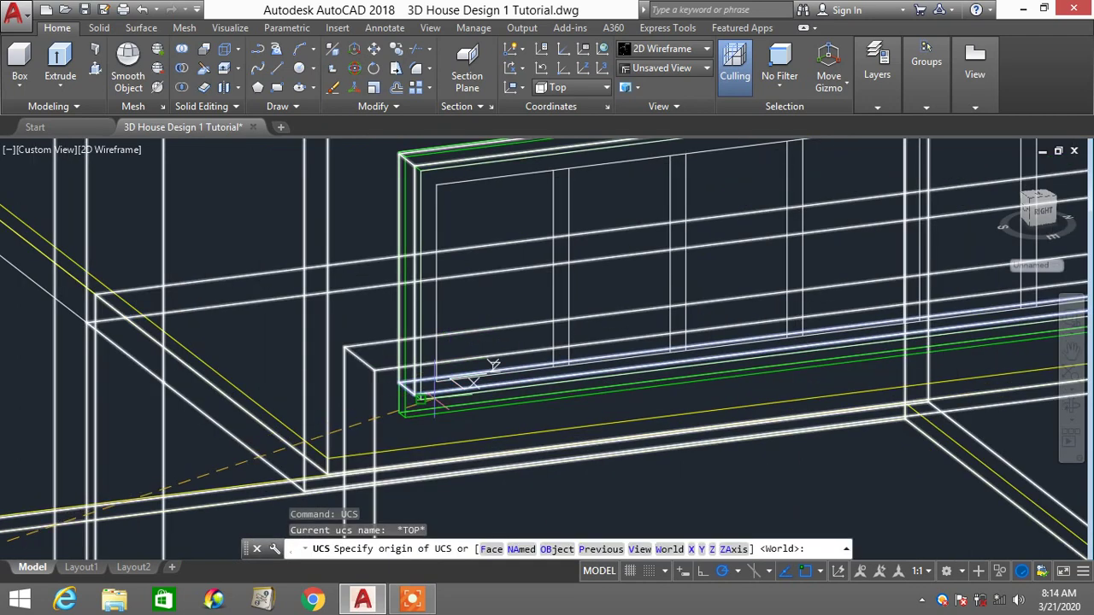
click(467, 389)
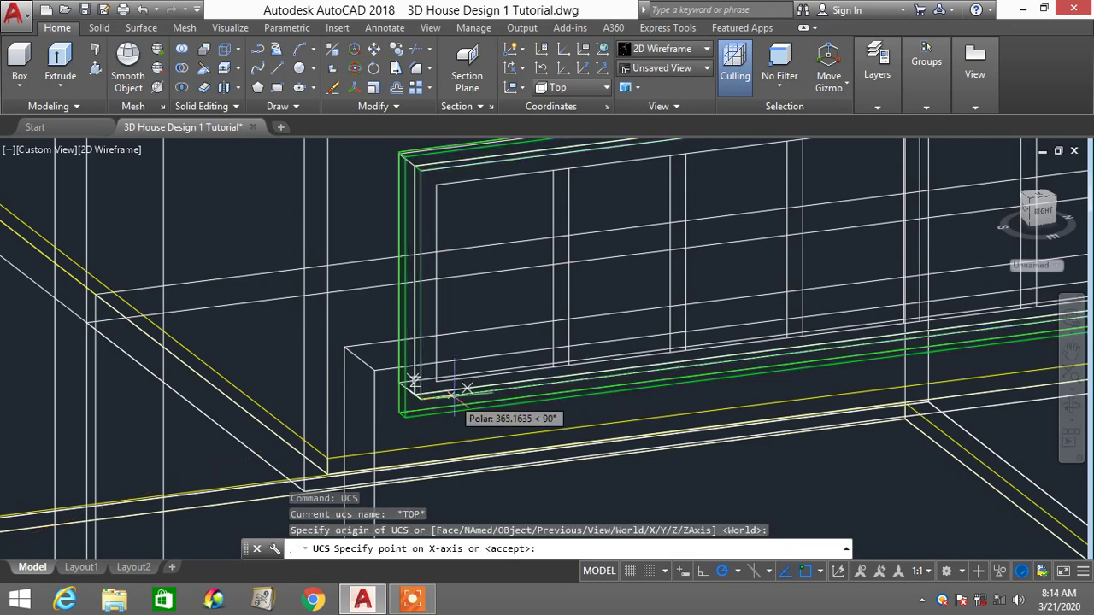
click(452, 386)
click(420, 328)
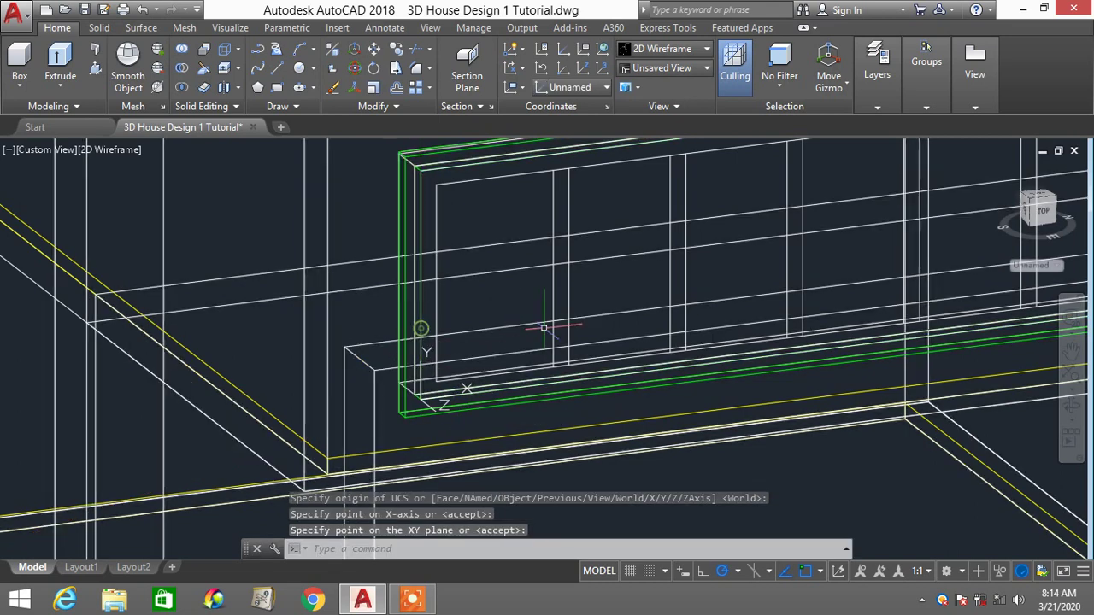
Try to trim the inner rectangle at the first pair of divider lines, using all objects as cutting edges
key(Escape)
key(Escape)
text(tr)
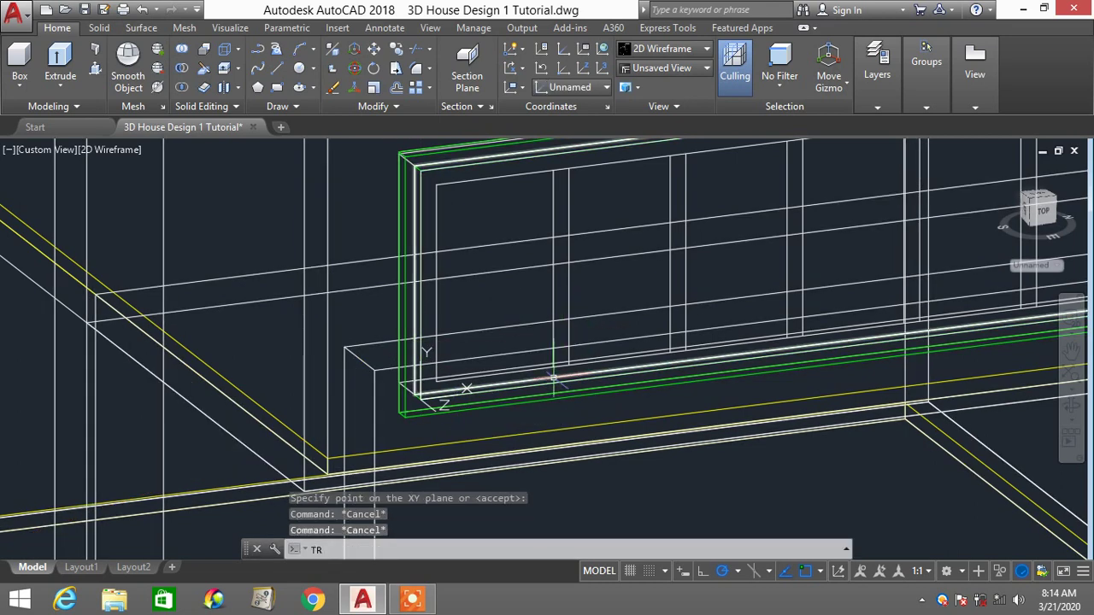
key(Return)
key(Return)
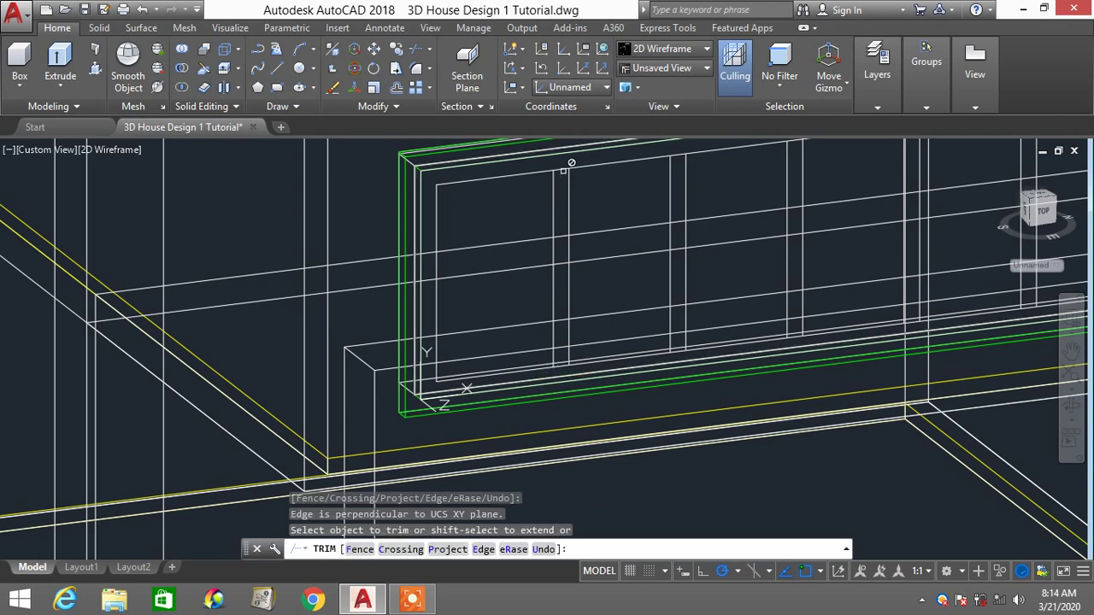
key(Escape)
Undo the new UCS and the preset view changes to Top and SE Isometric
scroll(605, 296, down, 3)
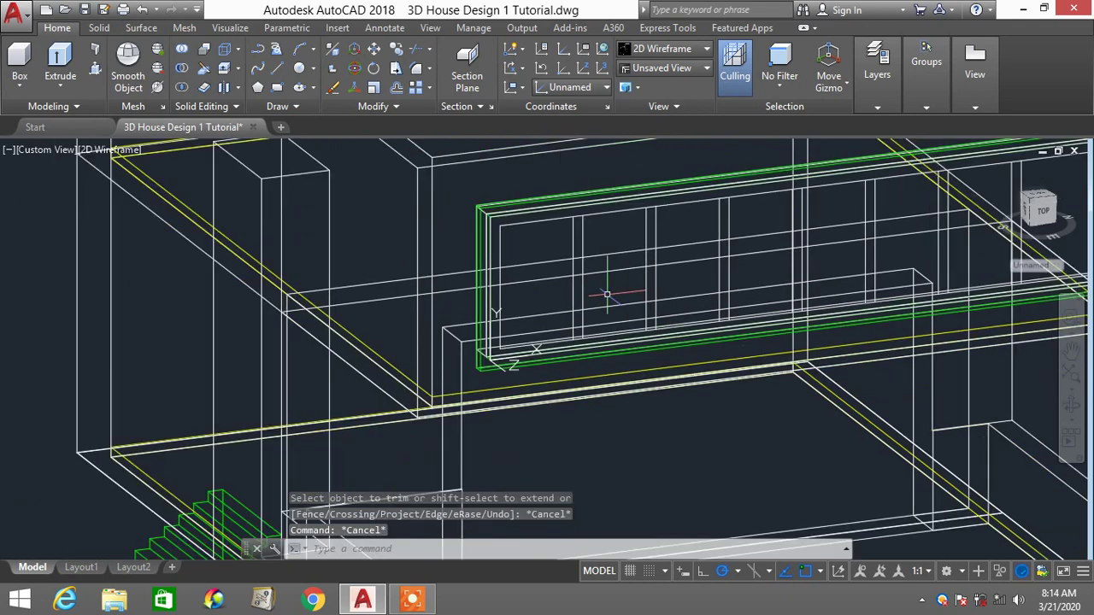
scroll(639, 281, up, 1)
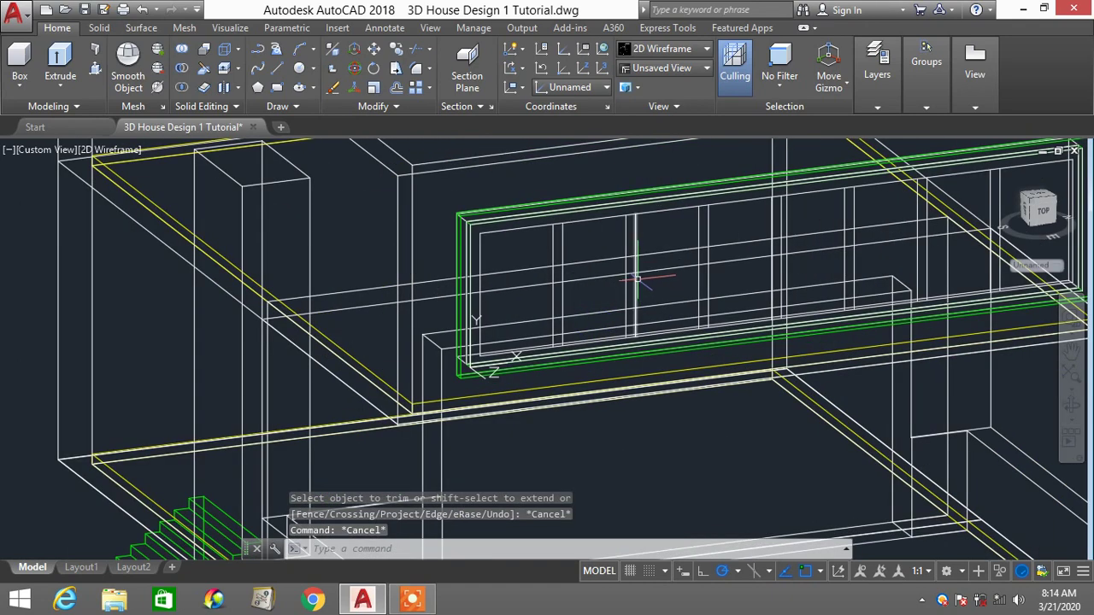
text(u)
key(Return)
text(u)
key(Return)
text(u)
key(Return)
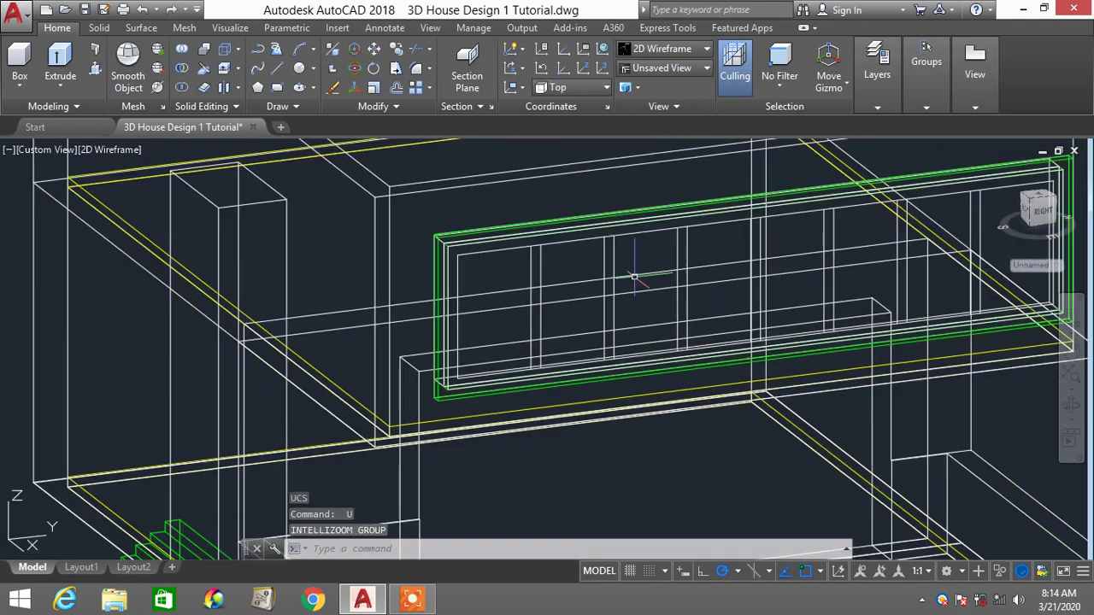
text(u)
key(Return)
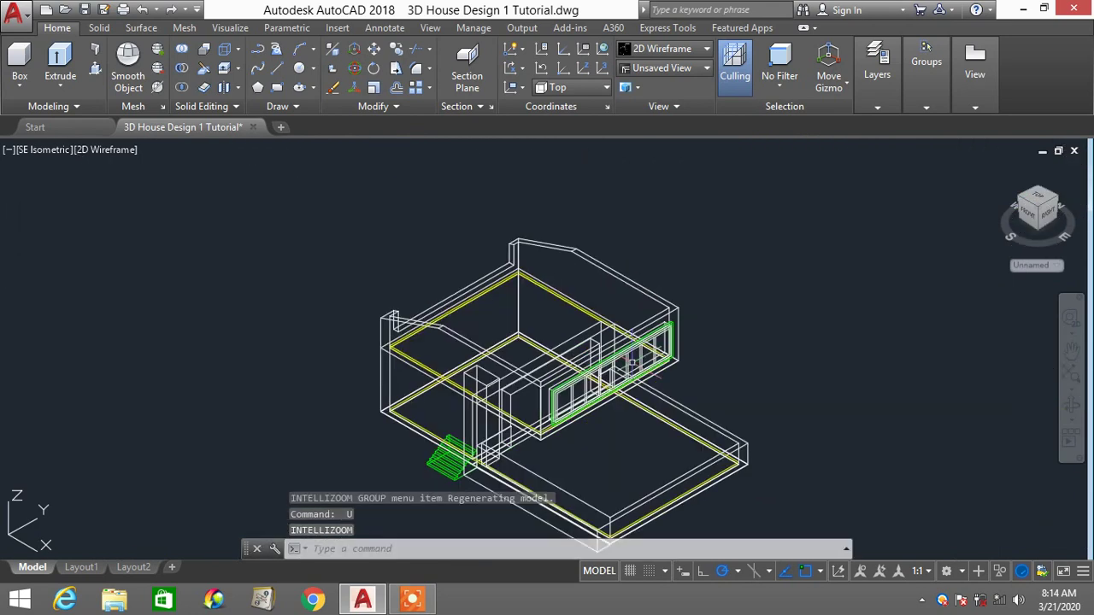
scroll(569, 425, up, 4)
key(ctrl+z)
key(ctrl+z)
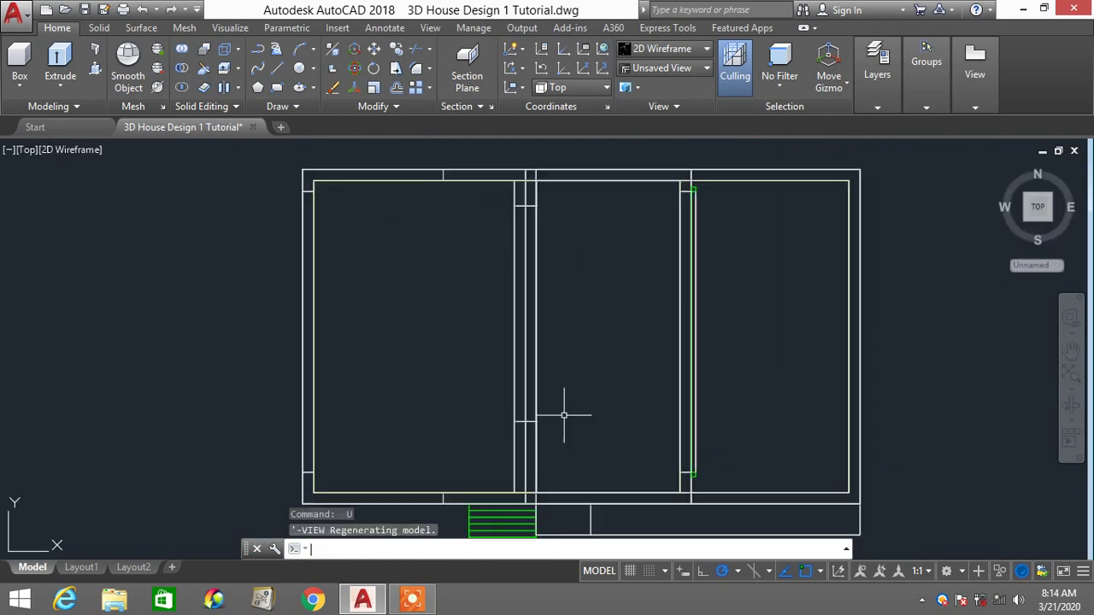
key(ctrl+z)
scroll(559, 406, up, 2)
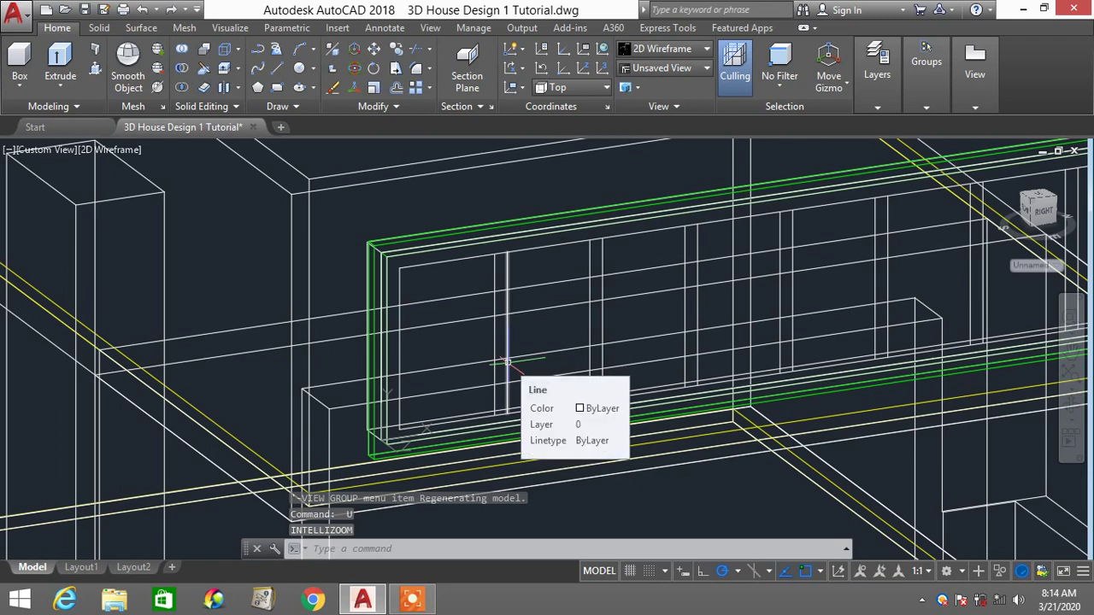
scroll(507, 363, down, 4)
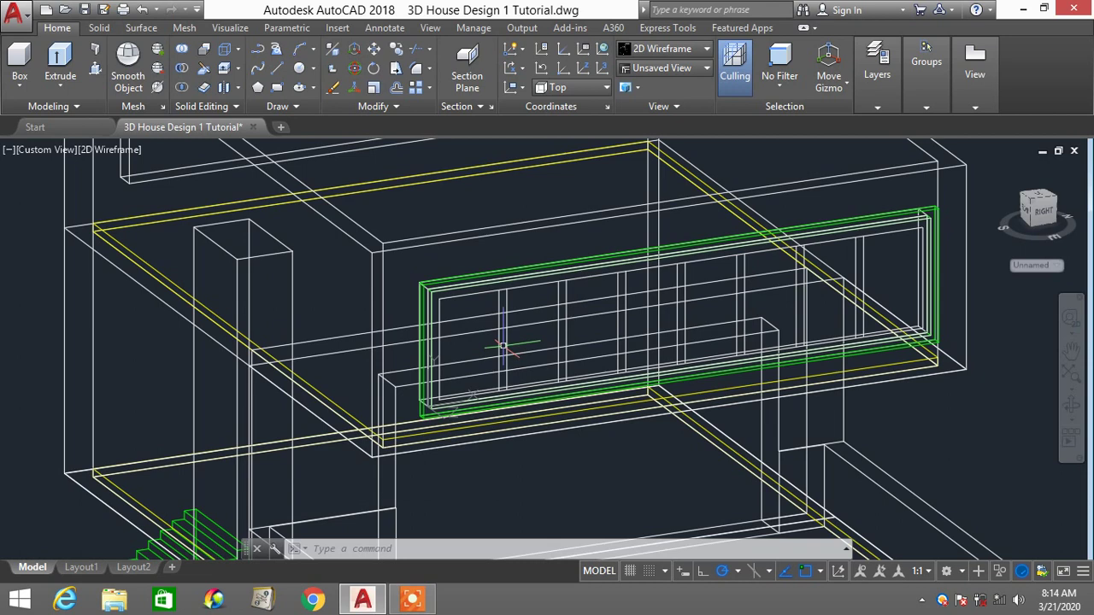
scroll(503, 346, down, 2)
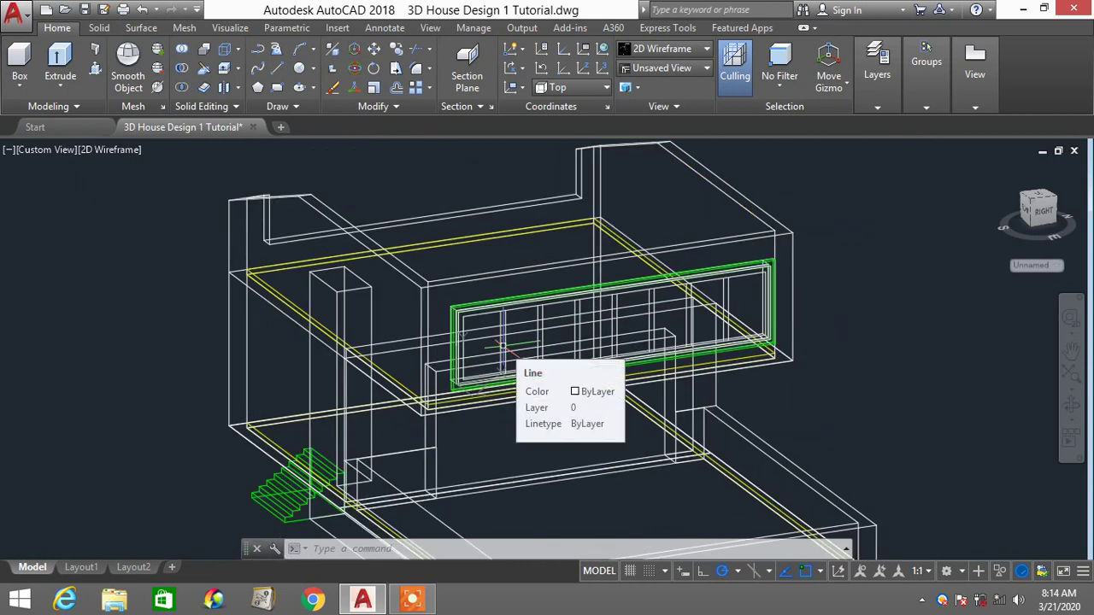